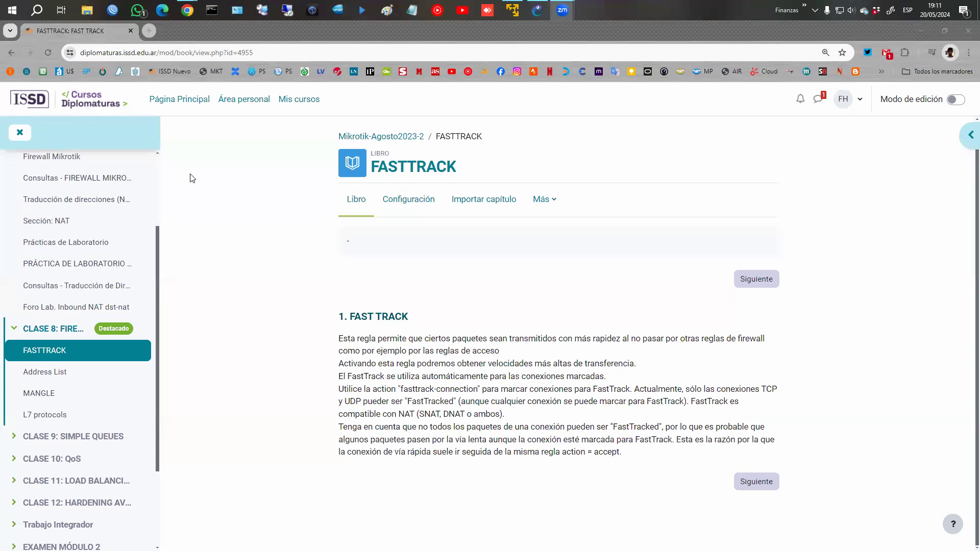
# Switch to WinBox and list the discovered MikroTik neighbours, a RB951Ui-2HnD and a CHR.
pyautogui.hotkey('alt', 'Tab')
pyautogui.click(44, 179)
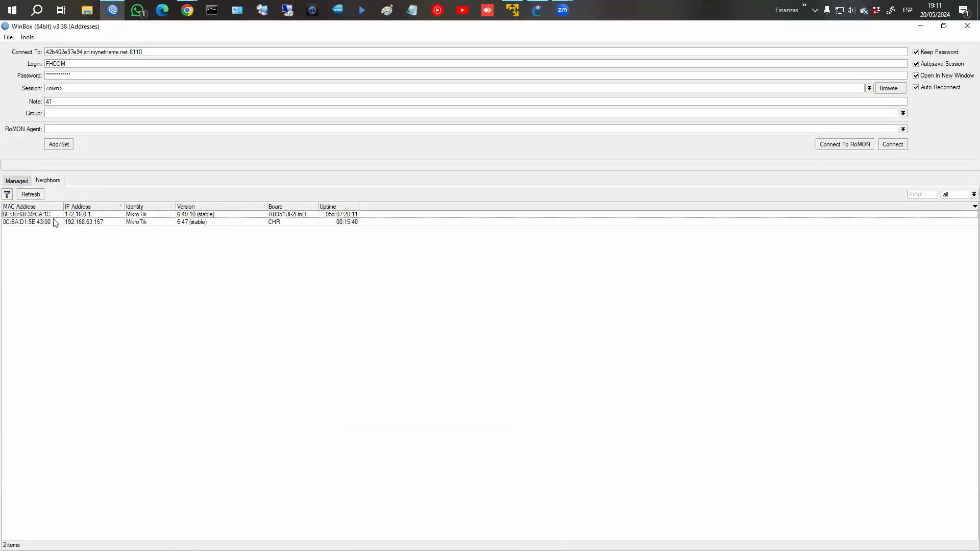
# Select the CHR router at 192.168.63.167 in Neighbors and connect to it.
pyautogui.click(75, 222)
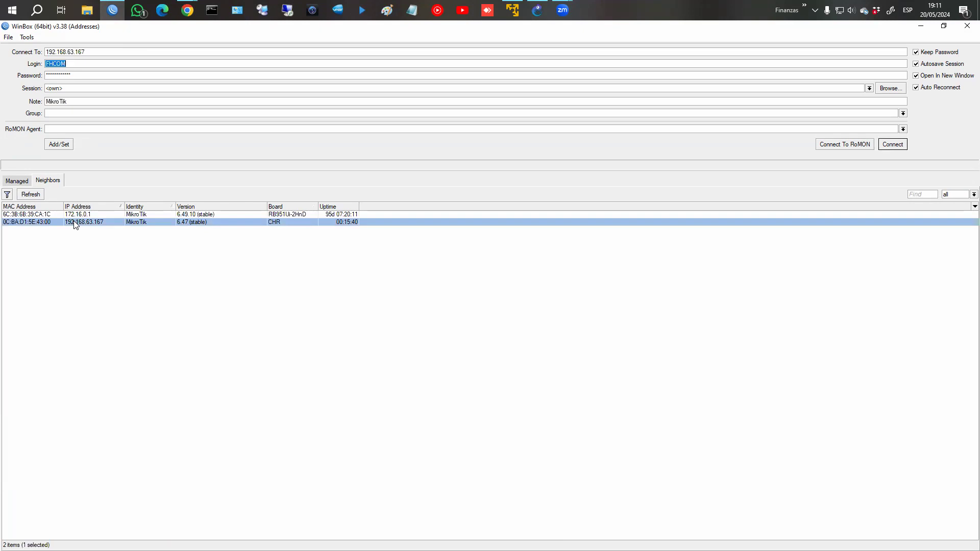
pyautogui.doubleClick(74, 223)
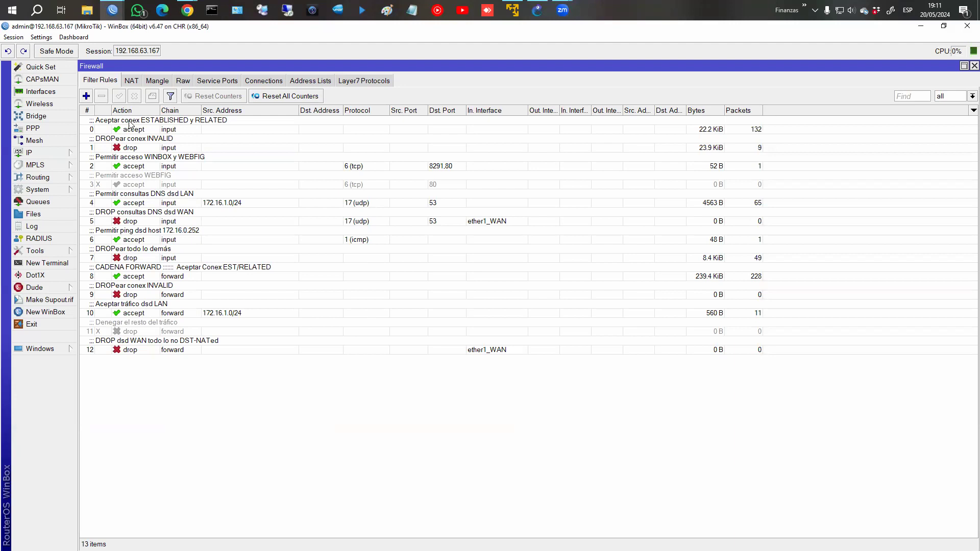
# Bring up a blank Notepad page beside the firewall rules and begin handwriting 'Secciones'.
pyautogui.click(411, 11)
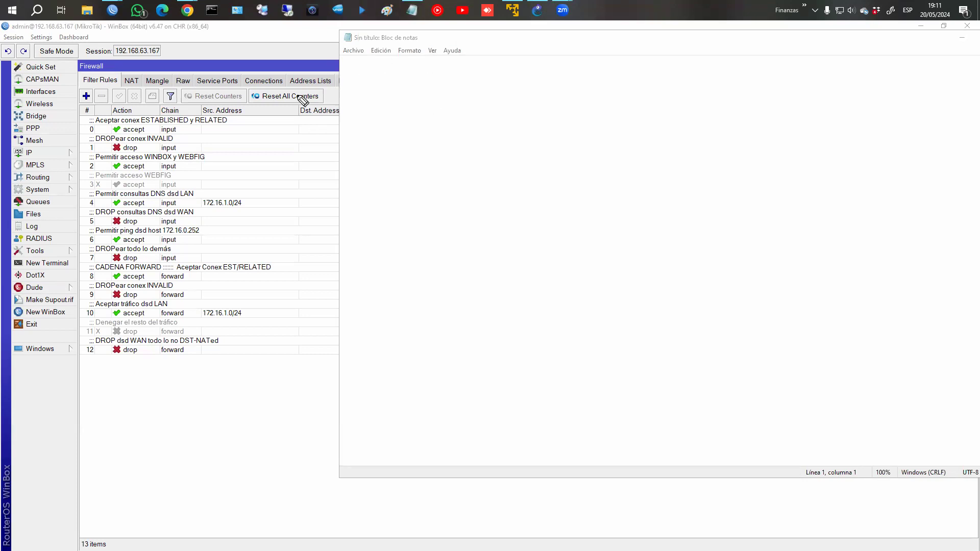
pyautogui.moveTo(403, 83)
pyautogui.mouseDown()
pyautogui.moveTo(405, 100)
pyautogui.moveTo(436, 90)
pyautogui.moveTo(504, 103)
pyautogui.moveTo(568, 98)
pyautogui.moveTo(591, 83)
pyautogui.moveTo(610, 100)
pyautogui.moveTo(638, 90)
pyautogui.moveTo(630, 104)
pyautogui.mouseUp()
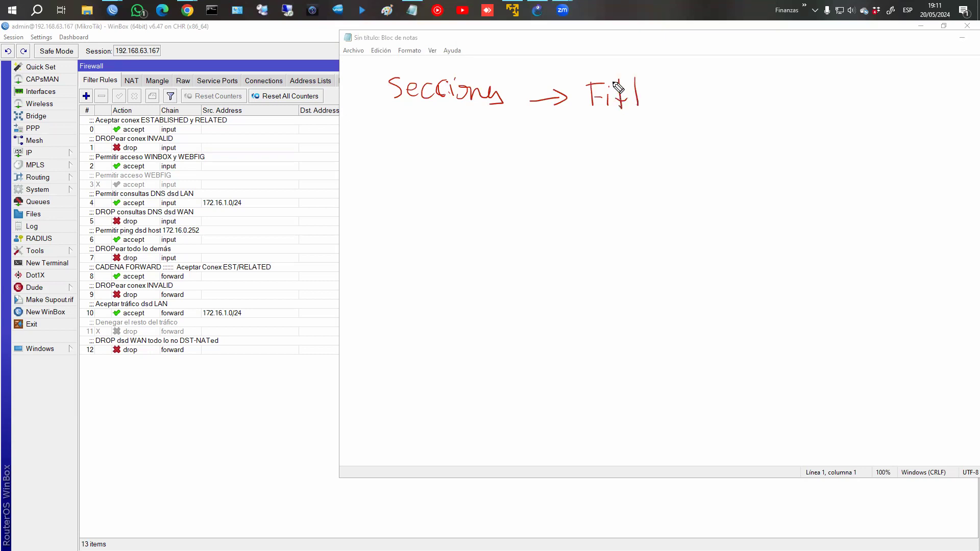
# Undo a stray stroke, write 'Filter', and add a second arrow from Secciones labelled 'NAT'.
pyautogui.hotkey('ctrl', 'z')
pyautogui.moveTo(635, 83)
pyautogui.mouseDown()
pyautogui.moveTo(633, 108)
pyautogui.moveTo(644, 93)
pyautogui.mouseUp()
pyautogui.moveTo(645, 102); pyautogui.dragTo(660, 108)
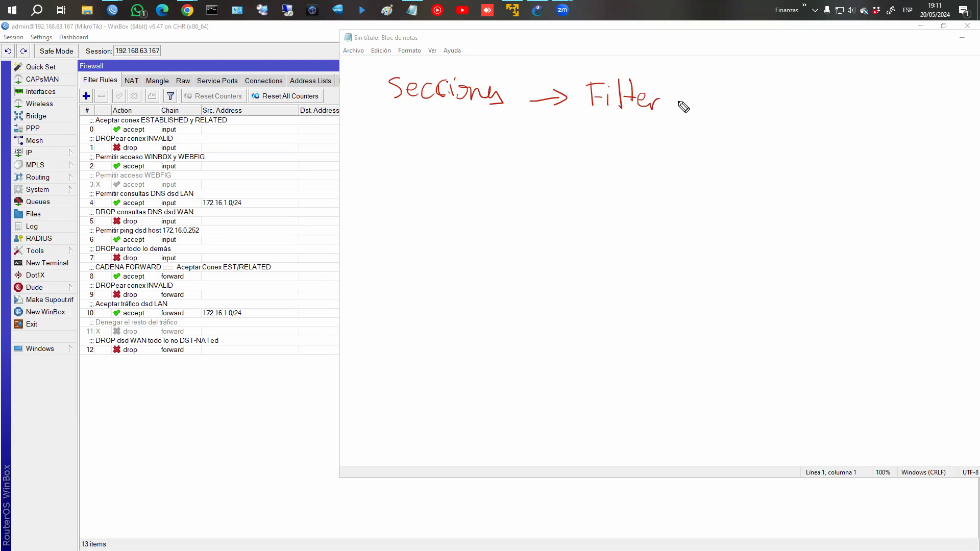
pyautogui.moveTo(540, 116)
pyautogui.mouseDown()
pyautogui.moveTo(572, 139)
pyautogui.moveTo(560, 151)
pyautogui.mouseUp()
pyautogui.moveTo(601, 126)
pyautogui.mouseDown()
pyautogui.moveTo(603, 156)
pyautogui.moveTo(650, 143)
pyautogui.mouseUp()
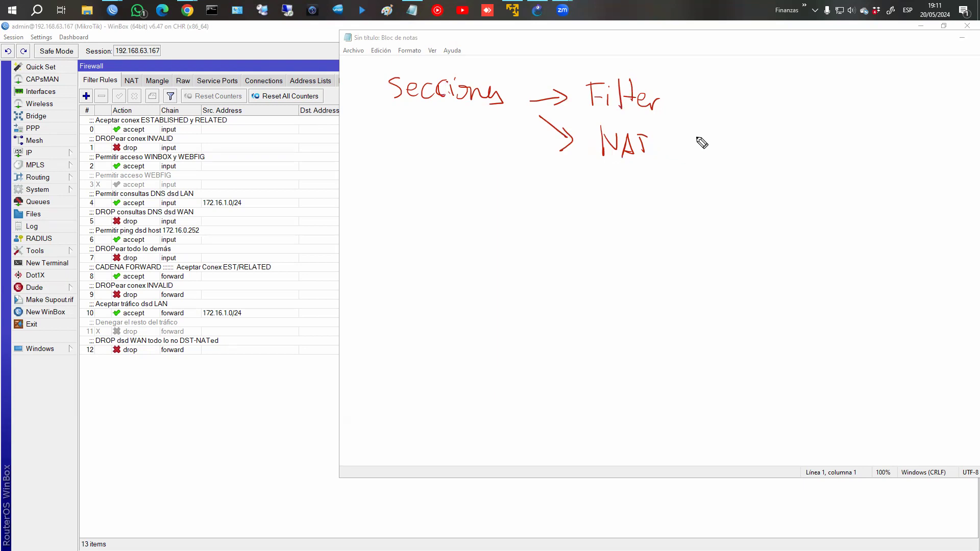
# Branch NAT into 'src-nat' and 'dst-nat', and draw an upward arrow from Filter.
pyautogui.moveTo(670, 152)
pyautogui.mouseDown()
pyautogui.moveTo(724, 135)
pyautogui.moveTo(751, 143)
pyautogui.mouseUp()
pyautogui.moveTo(754, 145)
pyautogui.mouseDown()
pyautogui.moveTo(758, 137)
pyautogui.moveTo(760, 145)
pyautogui.mouseUp()
pyautogui.moveTo(769, 139); pyautogui.dragTo(770, 146)
pyautogui.moveTo(776, 129); pyautogui.dragTo(775, 148)
pyautogui.moveTo(677, 158); pyautogui.dragTo(758, 181)
pyautogui.moveTo(763, 168); pyautogui.dragTo(765, 184)
pyautogui.moveTo(759, 176); pyautogui.dragTo(768, 174)
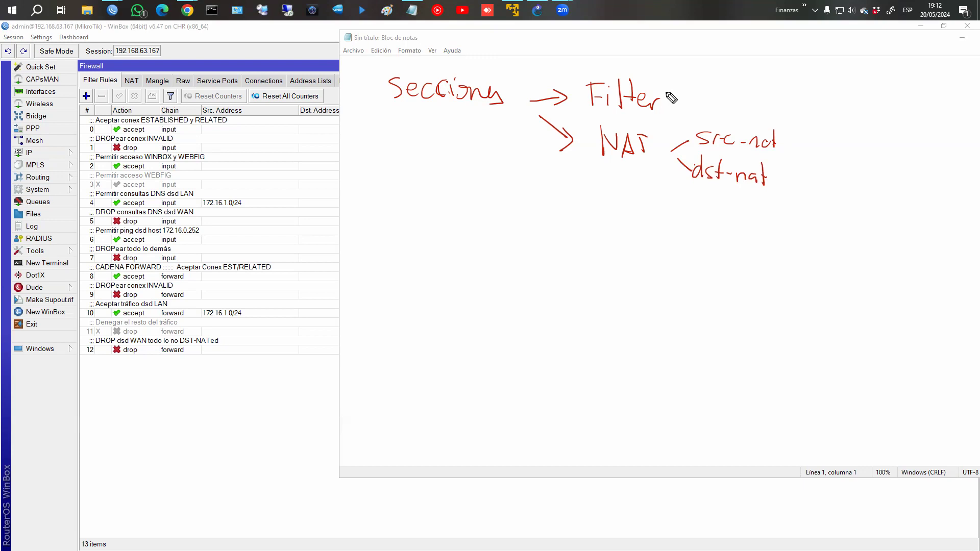
pyautogui.moveTo(662, 109)
pyautogui.mouseDown()
pyautogui.moveTo(690, 76)
pyautogui.moveTo(690, 84)
pyautogui.mouseUp()
# Label the Filter branches 'input', 'Forward' and 'output'.
pyautogui.moveTo(704, 74); pyautogui.dragTo(733, 72)
pyautogui.moveTo(667, 97)
pyautogui.mouseDown()
pyautogui.moveTo(690, 100)
pyautogui.moveTo(682, 105)
pyautogui.mouseUp()
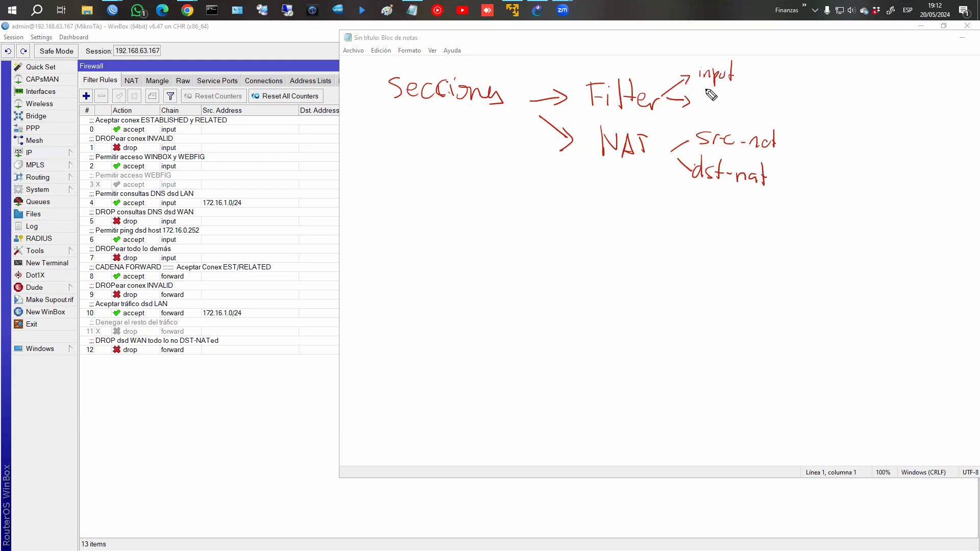
pyautogui.moveTo(706, 91); pyautogui.dragTo(767, 103)
pyautogui.moveTo(665, 103); pyautogui.dragTo(687, 125)
pyautogui.moveTo(681, 118); pyautogui.dragTo(688, 126)
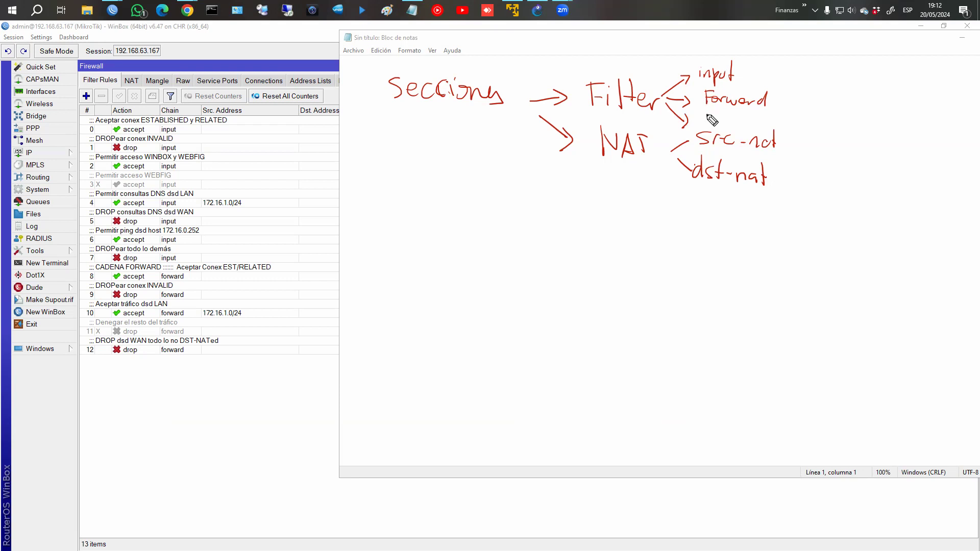
pyautogui.moveTo(709, 115)
pyautogui.mouseDown()
pyautogui.moveTo(743, 124)
pyautogui.moveTo(746, 115)
pyautogui.moveTo(747, 126)
pyautogui.mouseUp()
pyautogui.moveTo(743, 118); pyautogui.dragTo(751, 117)
# Draw two long labelled bars for the packet-flow diagram and a first decision diamond between them.
pyautogui.moveTo(483, 206)
pyautogui.mouseDown()
pyautogui.moveTo(488, 231)
pyautogui.moveTo(680, 219)
pyautogui.mouseUp()
pyautogui.moveTo(500, 235)
pyautogui.mouseDown()
pyautogui.moveTo(680, 231)
pyautogui.moveTo(680, 220)
pyautogui.moveTo(719, 215)
pyautogui.moveTo(722, 225)
pyautogui.moveTo(681, 228)
pyautogui.mouseUp()
pyautogui.moveTo(685, 209); pyautogui.dragTo(746, 207)
pyautogui.moveTo(549, 226)
pyautogui.mouseDown()
pyautogui.moveTo(618, 227)
pyautogui.moveTo(620, 215)
pyautogui.moveTo(628, 225)
pyautogui.mouseUp()
pyautogui.moveTo(496, 363)
pyautogui.mouseDown()
pyautogui.moveTo(498, 376)
pyautogui.moveTo(661, 360)
pyautogui.moveTo(728, 378)
pyautogui.mouseUp()
pyautogui.click(668, 360)
pyautogui.moveTo(511, 381); pyautogui.dragTo(717, 376)
pyautogui.moveTo(554, 369); pyautogui.dragTo(637, 366)
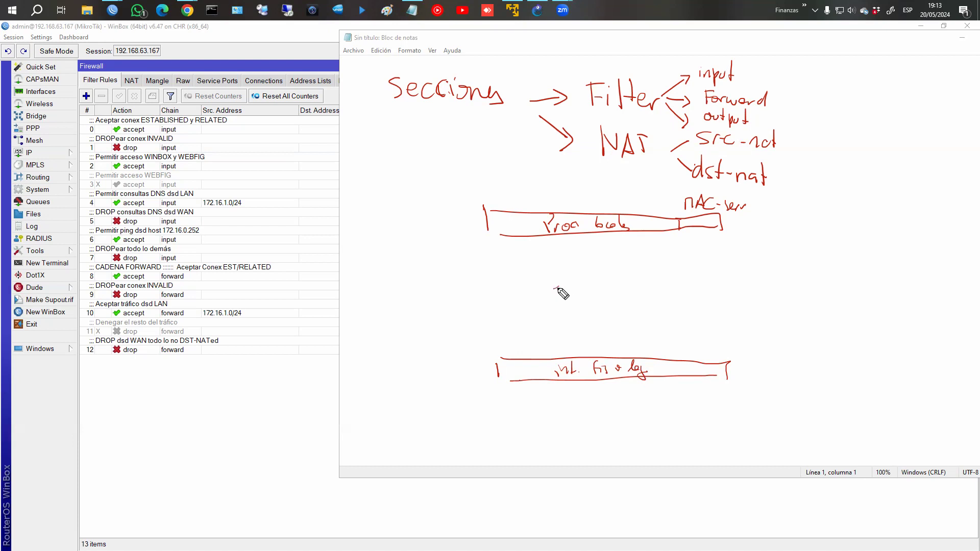
pyautogui.moveTo(556, 279)
pyautogui.mouseDown()
pyautogui.moveTo(570, 271)
pyautogui.moveTo(588, 293)
pyautogui.moveTo(565, 289)
pyautogui.moveTo(591, 293)
pyautogui.moveTo(569, 246)
pyautogui.moveTo(576, 256)
pyautogui.moveTo(550, 268)
pyautogui.moveTo(575, 262)
pyautogui.moveTo(622, 288)
pyautogui.moveTo(578, 324)
pyautogui.moveTo(627, 321)
pyautogui.moveTo(592, 339)
pyautogui.moveTo(645, 291)
pyautogui.mouseUp()
# Draw a second diamond marked DR, linked to the top bar by a vertical path labelled 'Output'.
pyautogui.moveTo(628, 322); pyautogui.dragTo(647, 337)
pyautogui.moveTo(648, 300)
pyautogui.mouseDown()
pyautogui.moveTo(664, 315)
pyautogui.moveTo(647, 336)
pyautogui.mouseUp()
pyautogui.moveTo(641, 232); pyautogui.dragTo(644, 290)
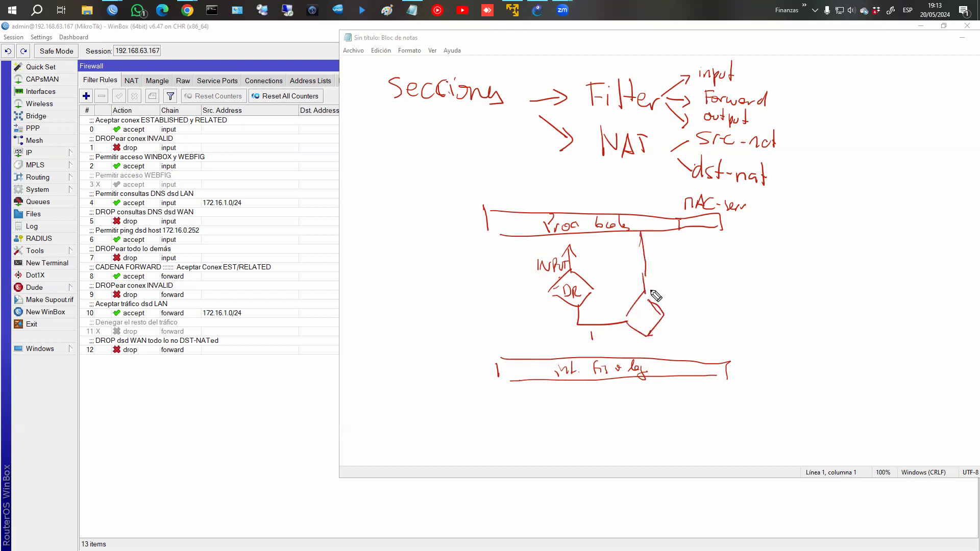
pyautogui.moveTo(659, 244); pyautogui.dragTo(670, 255)
pyautogui.moveTo(675, 243); pyautogui.dragTo(674, 257)
pyautogui.moveTo(671, 248); pyautogui.dragTo(704, 257)
pyautogui.moveTo(664, 314)
pyautogui.mouseDown()
pyautogui.moveTo(678, 311)
pyautogui.moveTo(705, 364)
pyautogui.mouseUp()
pyautogui.moveTo(641, 310)
pyautogui.mouseDown()
pyautogui.moveTo(639, 323)
pyautogui.moveTo(658, 322)
pyautogui.mouseUp()
# Label the path between the diamonds 'FORWARD', draw the left-side path, and add end boxes on the bottom bar.
pyautogui.moveTo(590, 330); pyautogui.dragTo(591, 341)
pyautogui.moveTo(591, 331); pyautogui.dragTo(600, 332)
pyautogui.moveTo(600, 334); pyautogui.dragTo(608, 341)
pyautogui.moveTo(608, 332); pyautogui.dragTo(628, 341)
pyautogui.moveTo(629, 341); pyautogui.dragTo(635, 337)
pyautogui.moveTo(636, 335); pyautogui.dragTo(644, 343)
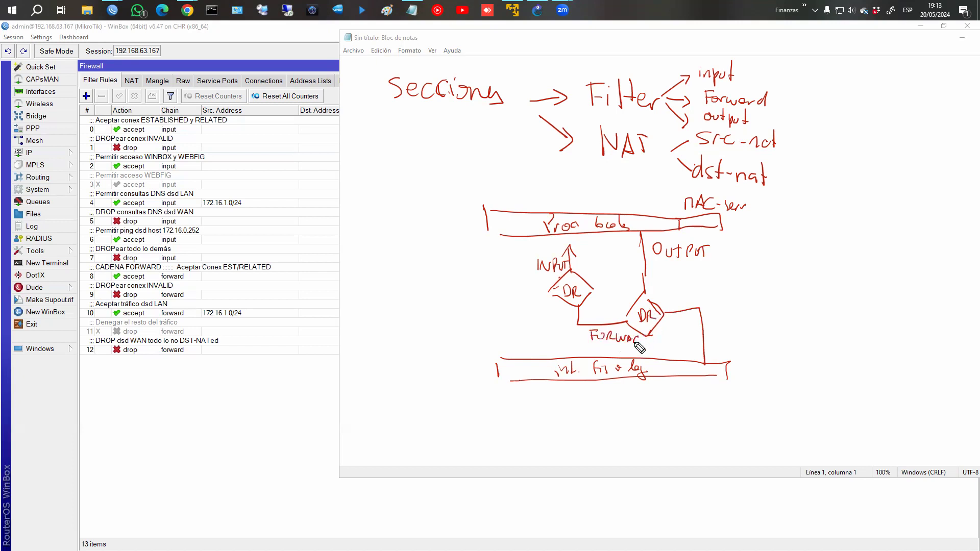
pyautogui.moveTo(551, 290); pyautogui.dragTo(502, 298)
pyautogui.click(513, 326)
pyautogui.moveTo(510, 298); pyautogui.dragTo(513, 357)
pyautogui.moveTo(497, 340)
pyautogui.mouseDown()
pyautogui.moveTo(493, 357)
pyautogui.moveTo(500, 341)
pyautogui.moveTo(528, 339)
pyautogui.moveTo(505, 354)
pyautogui.moveTo(534, 352)
pyautogui.moveTo(513, 341)
pyautogui.moveTo(534, 353)
pyautogui.moveTo(510, 365)
pyautogui.moveTo(514, 354)
pyautogui.mouseUp()
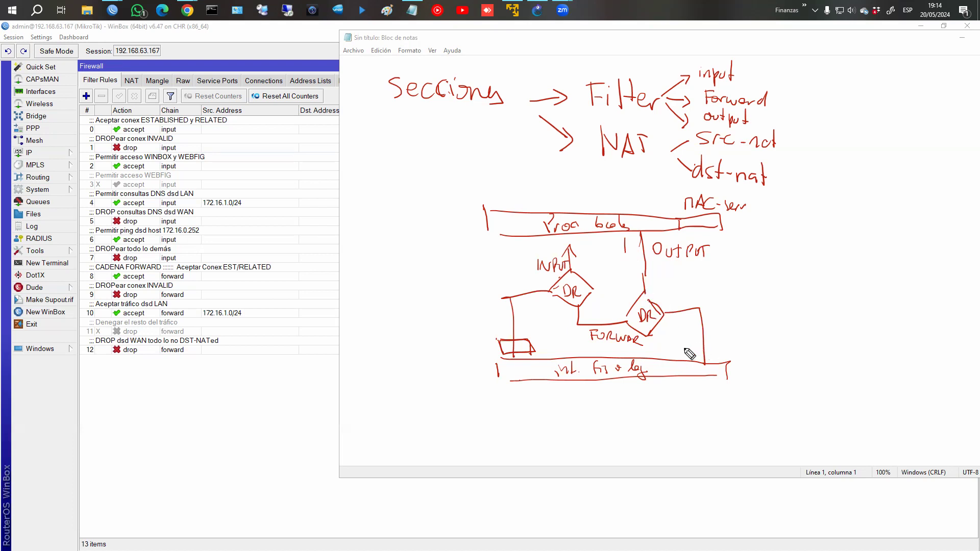
pyautogui.moveTo(685, 352)
pyautogui.mouseDown()
pyautogui.moveTo(735, 335)
pyautogui.moveTo(710, 353)
pyautogui.mouseUp()
# Draw four checkboxes labelled new, established, related and invalid, with an arrow down to 'CPU'.
pyautogui.moveTo(354, 317)
pyautogui.mouseDown()
pyautogui.moveTo(371, 316)
pyautogui.moveTo(363, 376)
pyautogui.mouseUp()
pyautogui.moveTo(365, 400); pyautogui.dragTo(362, 401)
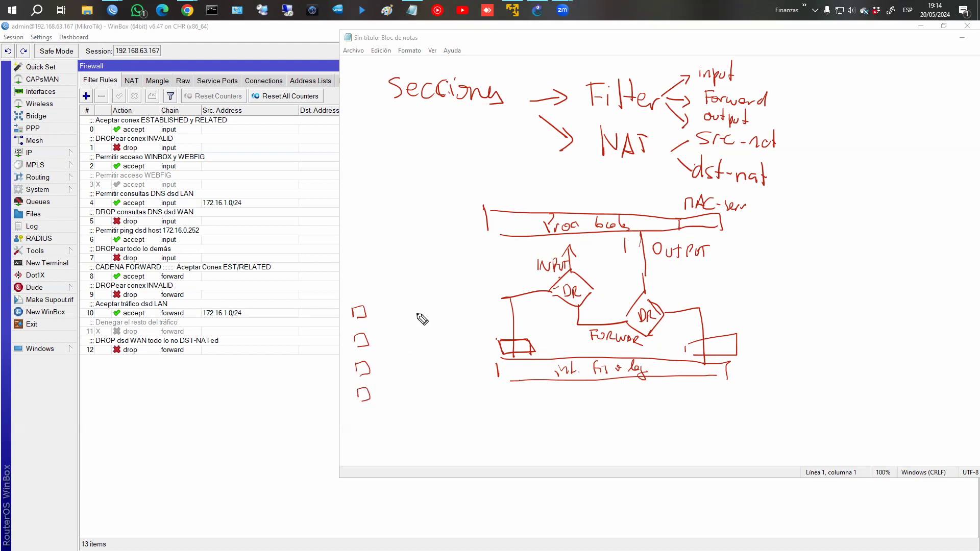
pyautogui.moveTo(380, 315); pyautogui.dragTo(387, 314)
pyautogui.moveTo(383, 339); pyautogui.dragTo(475, 345)
pyautogui.moveTo(388, 370)
pyautogui.mouseDown()
pyautogui.moveTo(452, 372)
pyautogui.moveTo(443, 360)
pyautogui.mouseUp()
pyautogui.moveTo(391, 397)
pyautogui.mouseDown()
pyautogui.moveTo(427, 403)
pyautogui.moveTo(432, 394)
pyautogui.moveTo(436, 407)
pyautogui.mouseUp()
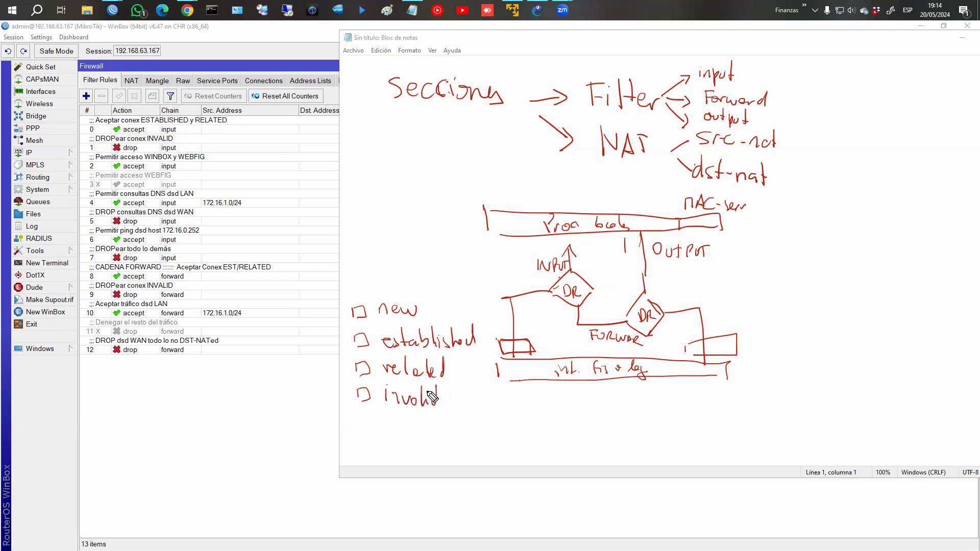
pyautogui.moveTo(356, 364); pyautogui.dragTo(355, 398)
pyautogui.moveTo(486, 393); pyautogui.dragTo(489, 436)
pyautogui.moveTo(478, 420)
pyautogui.mouseDown()
pyautogui.moveTo(490, 437)
pyautogui.moveTo(527, 432)
pyautogui.moveTo(536, 415)
pyautogui.moveTo(536, 424)
pyautogui.mouseUp()
pyautogui.moveTo(544, 414); pyautogui.dragTo(553, 416)
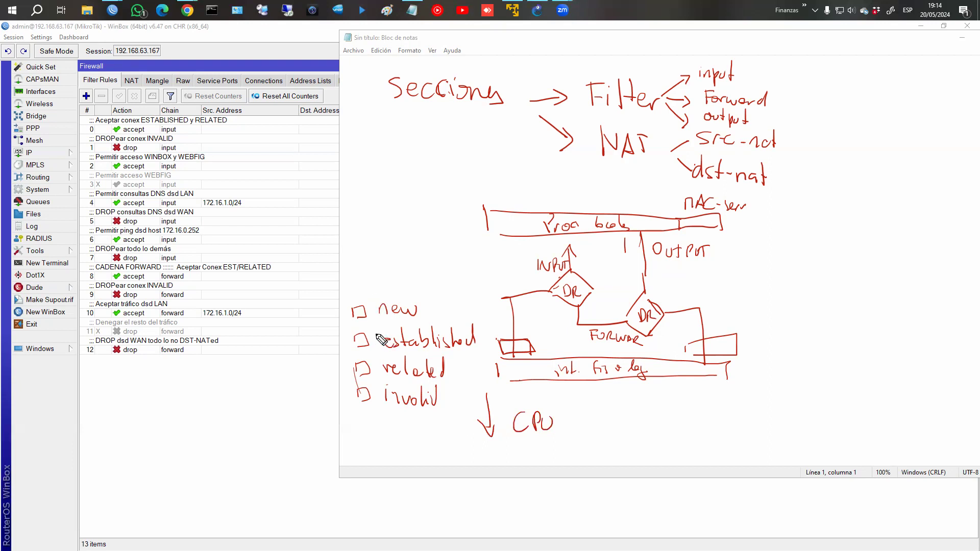
# Circle established and related, link them into the CPU arrow, and mark new's line 'input'.
pyautogui.moveTo(381, 325); pyautogui.dragTo(491, 343)
pyautogui.moveTo(394, 352); pyautogui.dragTo(480, 348)
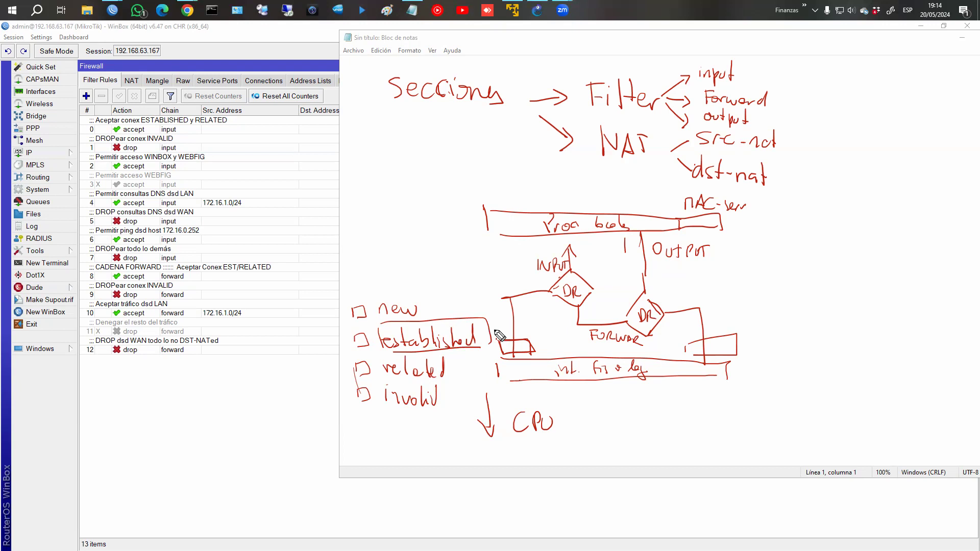
pyautogui.moveTo(439, 318)
pyautogui.mouseDown()
pyautogui.moveTo(440, 278)
pyautogui.moveTo(475, 258)
pyautogui.mouseUp()
pyautogui.moveTo(448, 290)
pyautogui.mouseDown()
pyautogui.moveTo(474, 294)
pyautogui.moveTo(496, 281)
pyautogui.mouseUp()
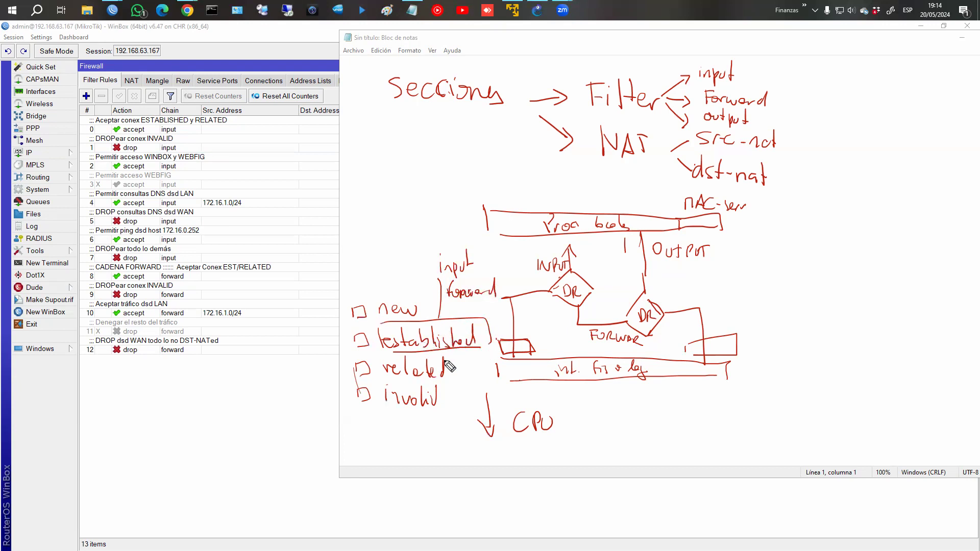
pyautogui.moveTo(382, 369)
pyautogui.mouseDown()
pyautogui.moveTo(385, 360)
pyautogui.moveTo(405, 389)
pyautogui.mouseUp()
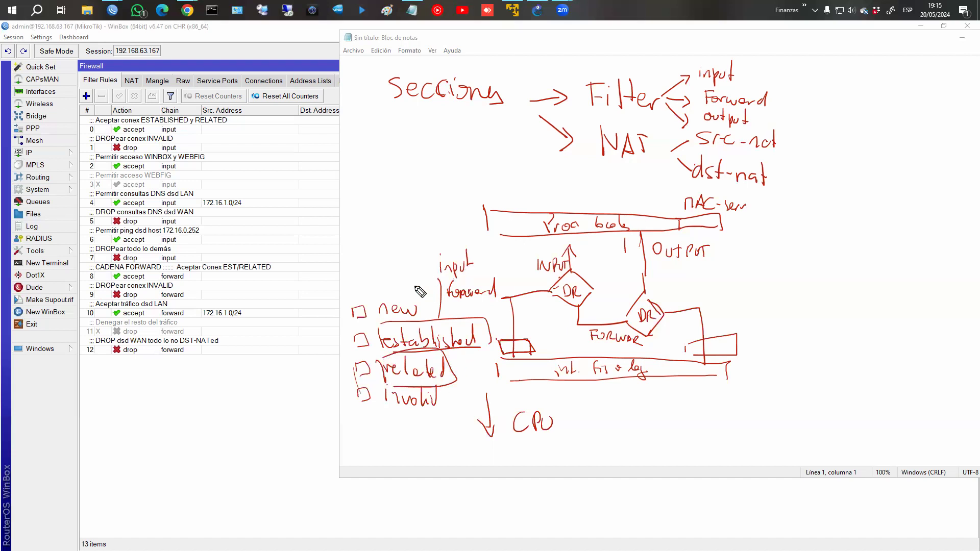
pyautogui.moveTo(470, 357); pyautogui.dragTo(489, 392)
pyautogui.moveTo(505, 408); pyautogui.dragTo(501, 422)
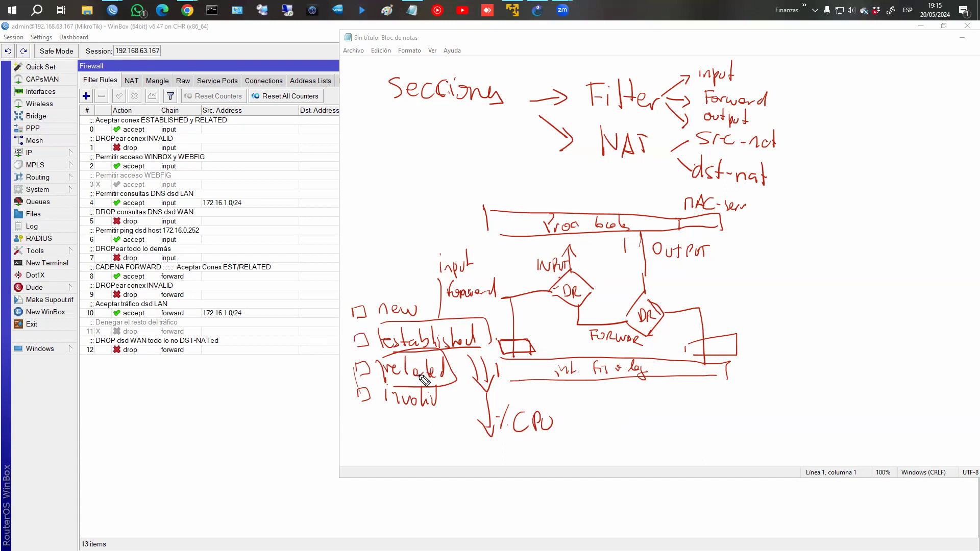
# Write 'Connection-tracking' in an ellipse with an arrow to 'habilitado', then start Seccion and Chain brackets below.
pyautogui.moveTo(614, 415)
pyautogui.mouseDown()
pyautogui.moveTo(644, 433)
pyautogui.moveTo(668, 429)
pyautogui.moveTo(682, 411)
pyautogui.moveTo(699, 426)
pyautogui.moveTo(746, 428)
pyautogui.moveTo(758, 418)
pyautogui.moveTo(795, 435)
pyautogui.mouseUp()
pyautogui.moveTo(594, 451)
pyautogui.mouseDown()
pyautogui.moveTo(627, 380)
pyautogui.moveTo(618, 460)
pyautogui.mouseUp()
pyautogui.moveTo(835, 419)
pyautogui.mouseDown()
pyautogui.moveTo(870, 393)
pyautogui.moveTo(904, 396)
pyautogui.mouseUp()
pyautogui.moveTo(914, 370)
pyautogui.mouseDown()
pyautogui.moveTo(915, 396)
pyautogui.moveTo(944, 397)
pyautogui.mouseUp()
pyautogui.moveTo(949, 375); pyautogui.dragTo(948, 397)
pyautogui.moveTo(952, 391); pyautogui.dragTo(953, 397)
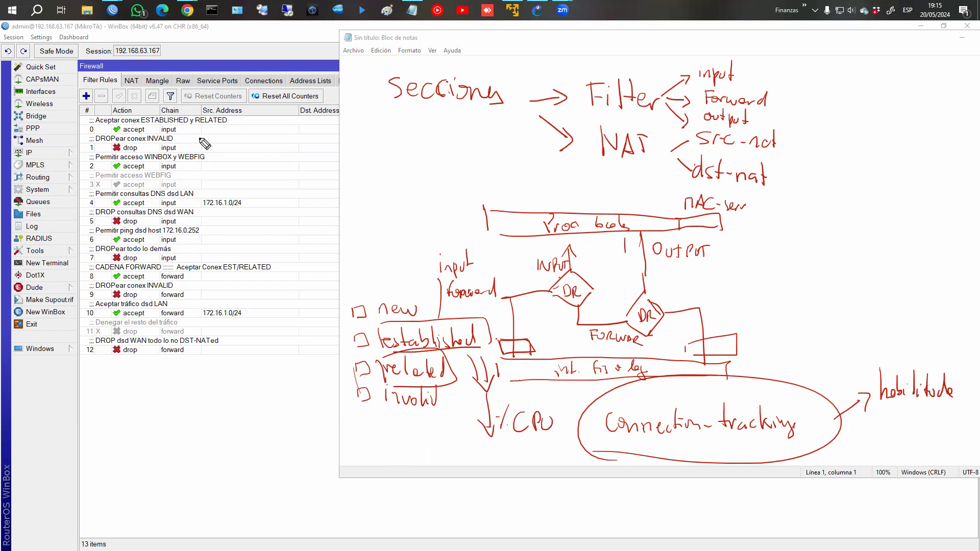
pyautogui.moveTo(369, 493)
pyautogui.mouseDown()
pyautogui.moveTo(456, 503)
pyautogui.moveTo(404, 504)
pyautogui.moveTo(448, 510)
pyautogui.moveTo(565, 500)
pyautogui.mouseUp()
pyautogui.moveTo(505, 494)
pyautogui.mouseDown()
pyautogui.moveTo(501, 508)
pyautogui.moveTo(545, 505)
pyautogui.moveTo(637, 525)
pyautogui.moveTo(719, 503)
pyautogui.mouseUp()
# Label the third bracket 'Condiciones', note '1 AND 2', and add a fourth bracket labelled 'ACTION'.
pyautogui.moveTo(621, 491)
pyautogui.mouseDown()
pyautogui.moveTo(699, 508)
pyautogui.moveTo(708, 486)
pyautogui.moveTo(706, 506)
pyautogui.mouseUp()
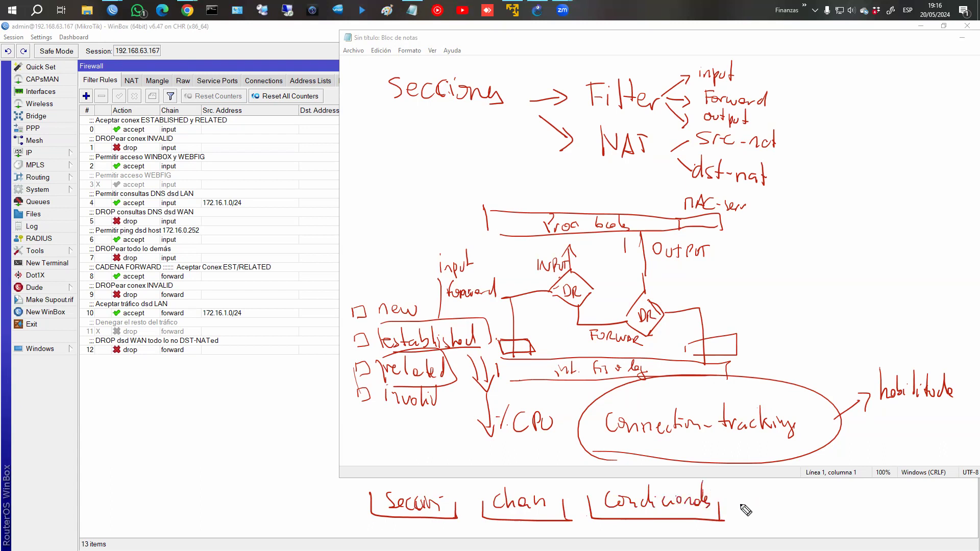
pyautogui.moveTo(634, 480)
pyautogui.mouseDown()
pyautogui.moveTo(641, 464)
pyautogui.moveTo(647, 479)
pyautogui.moveTo(662, 480)
pyautogui.mouseUp()
pyautogui.moveTo(662, 465)
pyautogui.mouseDown()
pyautogui.moveTo(664, 481)
pyautogui.moveTo(616, 481)
pyautogui.moveTo(729, 481)
pyautogui.mouseUp()
pyautogui.click(738, 479)
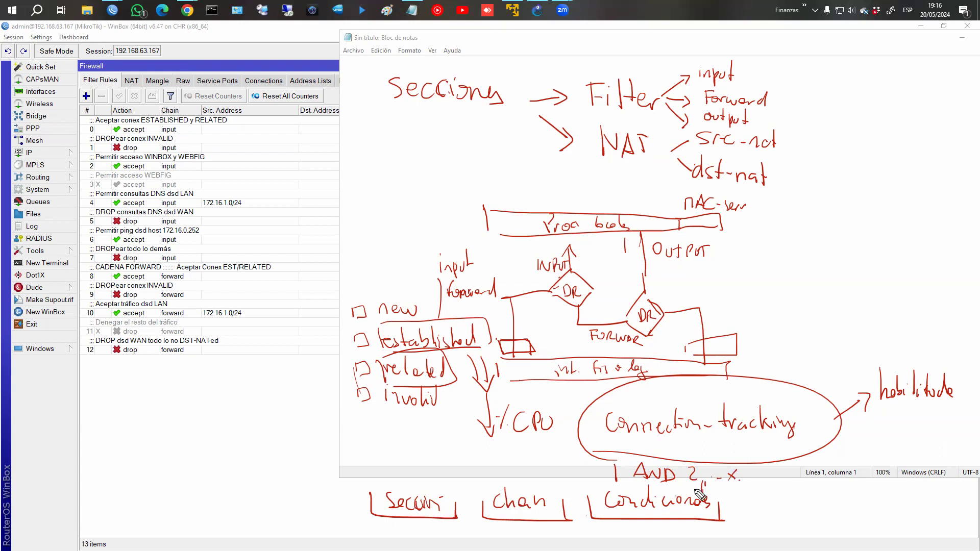
pyautogui.moveTo(761, 496)
pyautogui.mouseDown()
pyautogui.moveTo(859, 516)
pyautogui.moveTo(852, 494)
pyautogui.mouseUp()
pyautogui.moveTo(780, 512); pyautogui.dragTo(803, 509)
pyautogui.moveTo(798, 496); pyautogui.dragTo(813, 495)
pyautogui.moveTo(816, 497)
pyautogui.mouseDown()
pyautogui.moveTo(817, 508)
pyautogui.moveTo(839, 494)
pyautogui.mouseUp()
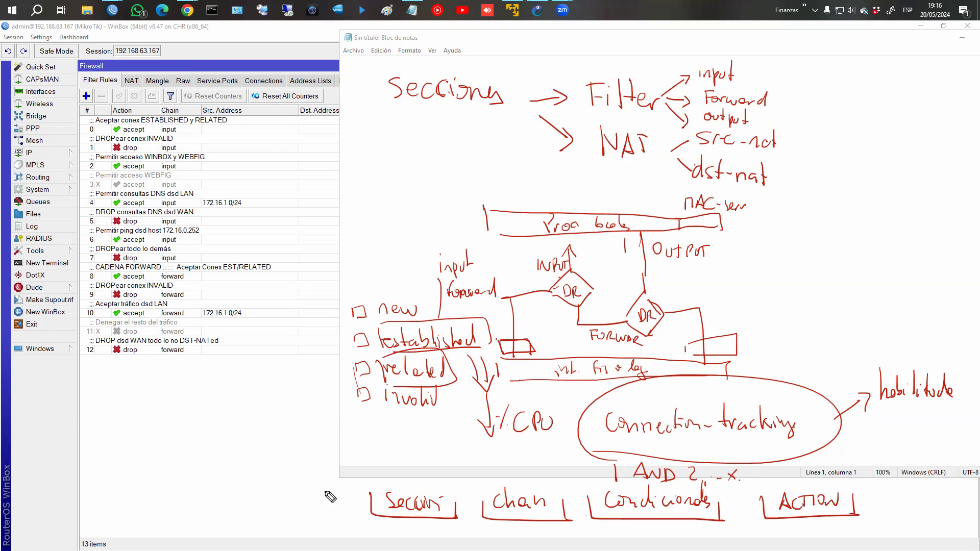
# Draw a stack of rule lines, brace them, and label them 'Secuencial' inside a circle.
pyautogui.moveTo(821, 105); pyautogui.dragTo(906, 113)
pyautogui.moveTo(823, 128); pyautogui.dragTo(883, 131)
pyautogui.moveTo(824, 147)
pyautogui.mouseDown()
pyautogui.moveTo(876, 147)
pyautogui.moveTo(875, 157)
pyautogui.mouseUp()
pyautogui.moveTo(837, 172); pyautogui.dragTo(867, 173)
pyautogui.moveTo(836, 201); pyautogui.dragTo(877, 202)
pyautogui.moveTo(822, 100); pyautogui.dragTo(805, 217)
pyautogui.moveTo(785, 149)
pyautogui.mouseDown()
pyautogui.moveTo(814, 86)
pyautogui.moveTo(846, 84)
pyautogui.mouseUp()
pyautogui.moveTo(854, 77)
pyautogui.mouseDown()
pyautogui.moveTo(851, 85)
pyautogui.moveTo(910, 75)
pyautogui.mouseUp()
pyautogui.moveTo(824, 91)
pyautogui.mouseDown()
pyautogui.moveTo(950, 74)
pyautogui.moveTo(829, 77)
pyautogui.mouseUp()
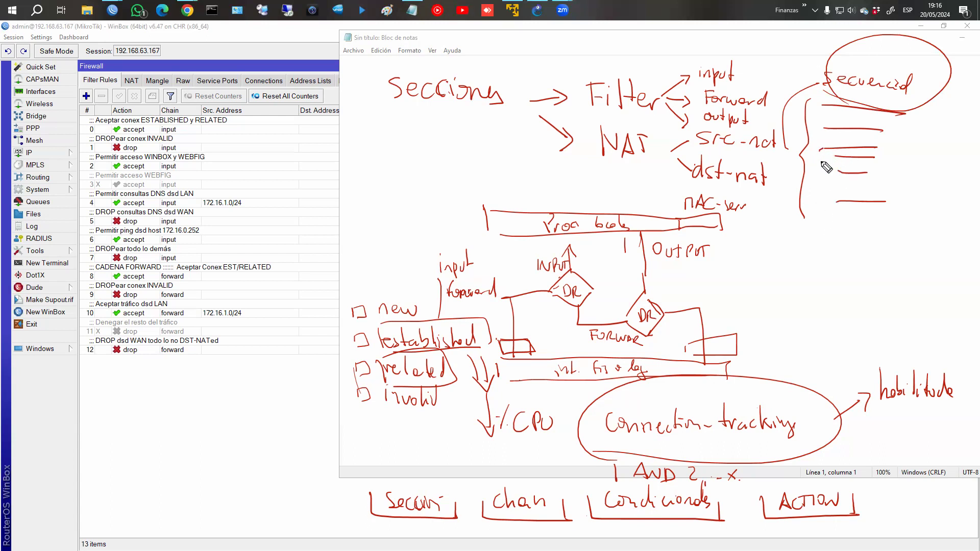
# Emphasise one rule line with a circled 'Jmp' arrow leaving the sequence, and cross out 'Connection'.
pyautogui.moveTo(826, 154); pyautogui.dragTo(896, 153)
pyautogui.moveTo(822, 104); pyautogui.dragTo(803, 153)
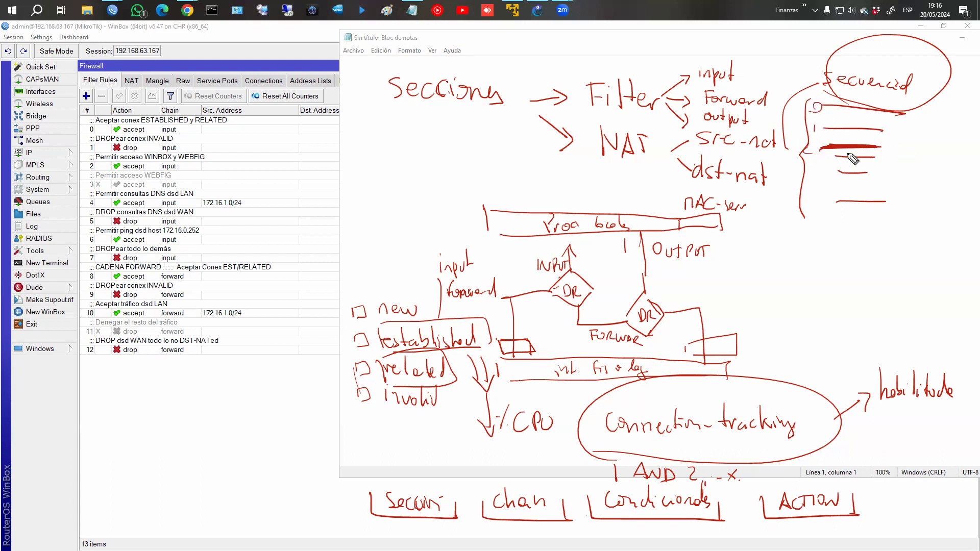
pyautogui.moveTo(901, 143)
pyautogui.mouseDown()
pyautogui.moveTo(899, 159)
pyautogui.moveTo(934, 157)
pyautogui.moveTo(873, 242)
pyautogui.mouseUp()
pyautogui.moveTo(882, 235); pyautogui.dragTo(893, 241)
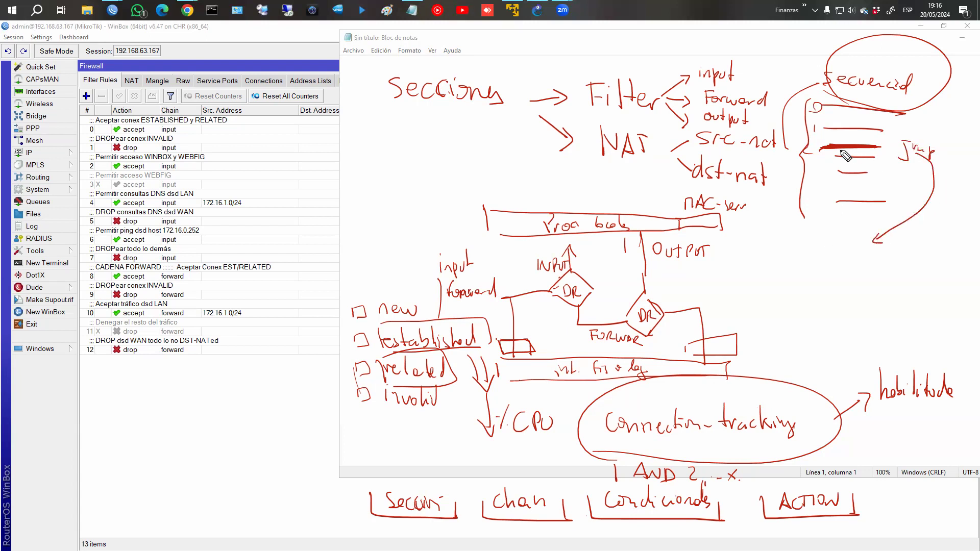
pyautogui.moveTo(817, 144); pyautogui.dragTo(809, 153)
pyautogui.moveTo(922, 165)
pyautogui.mouseDown()
pyautogui.moveTo(932, 137)
pyautogui.moveTo(901, 171)
pyautogui.mouseUp()
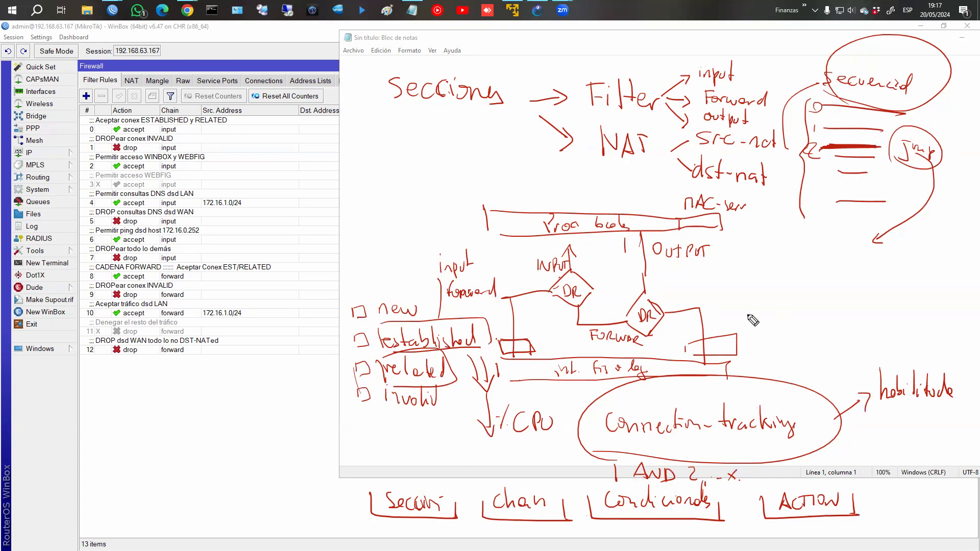
pyautogui.moveTo(608, 427); pyautogui.dragTo(719, 414)
# Erase the annotations and select input-chain filter rules 0–7, then the drop-invalid rule.
pyautogui.press('Escape')
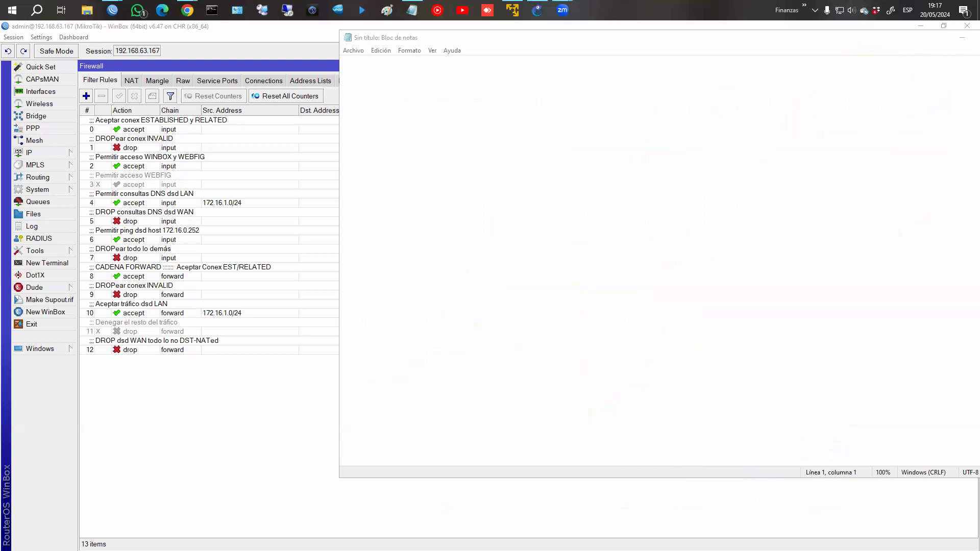
pyautogui.click(218, 229)
pyautogui.click(160, 133)
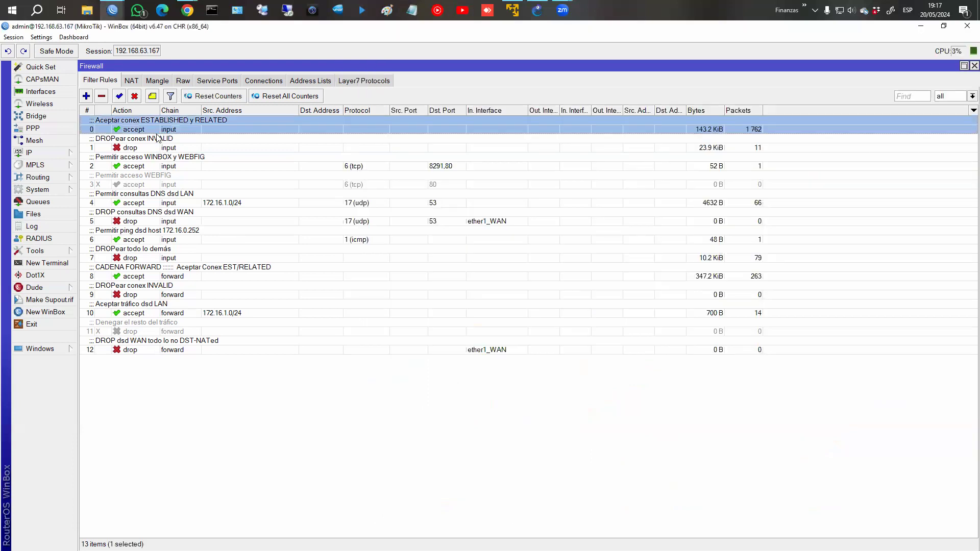
pyautogui.keyDown('shift'); pyautogui.click(183, 223); pyautogui.keyUp('shift')
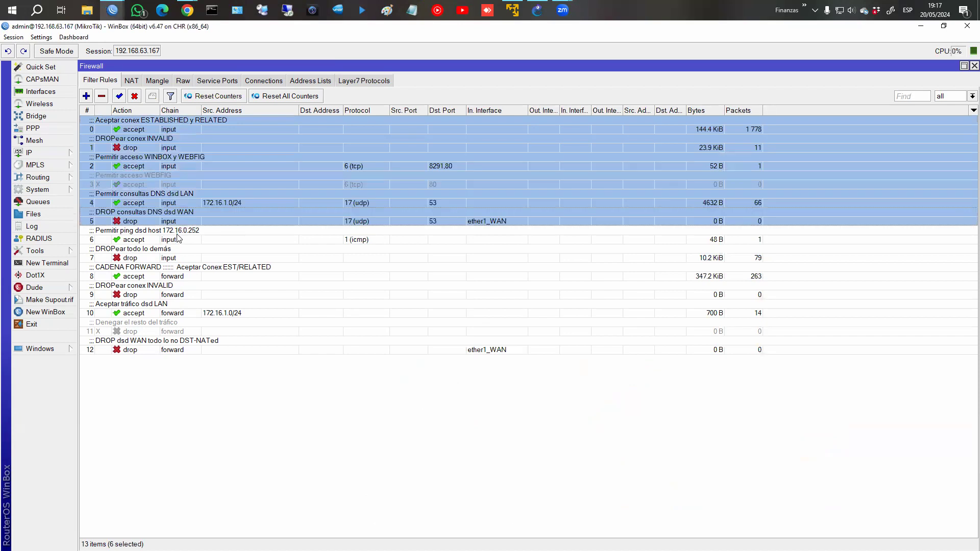
pyautogui.keyDown('shift'); pyautogui.click(175, 239); pyautogui.keyUp('shift')
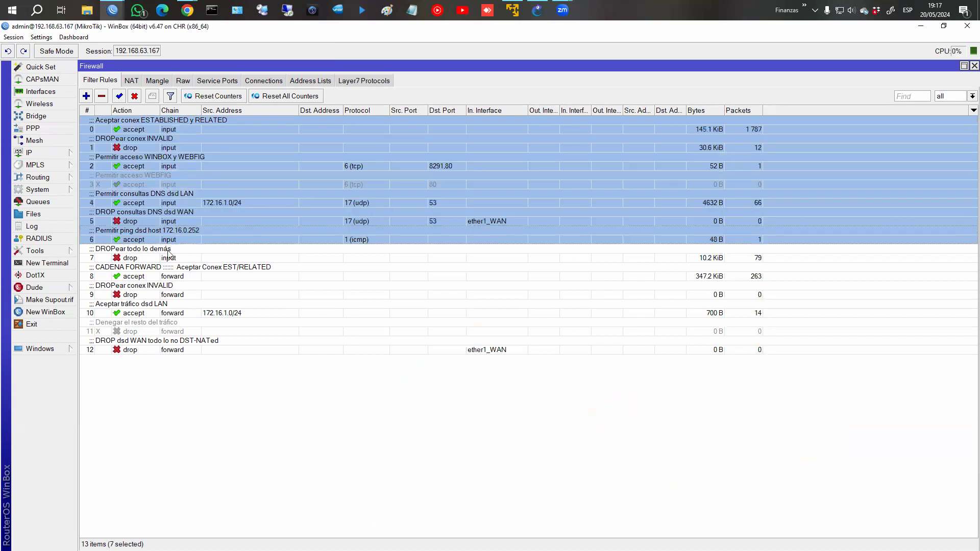
pyautogui.keyDown('shift'); pyautogui.click(171, 256); pyautogui.keyUp('shift')
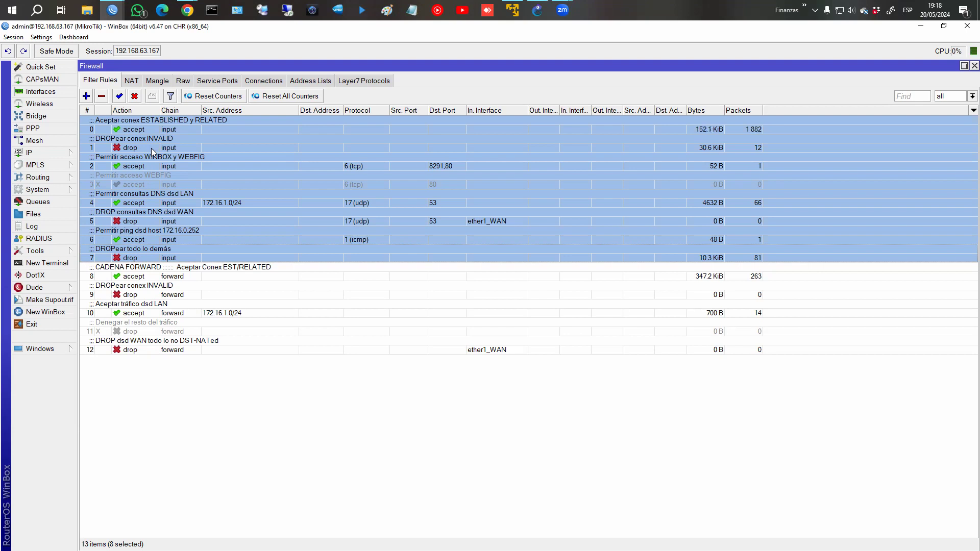
pyautogui.click(147, 148)
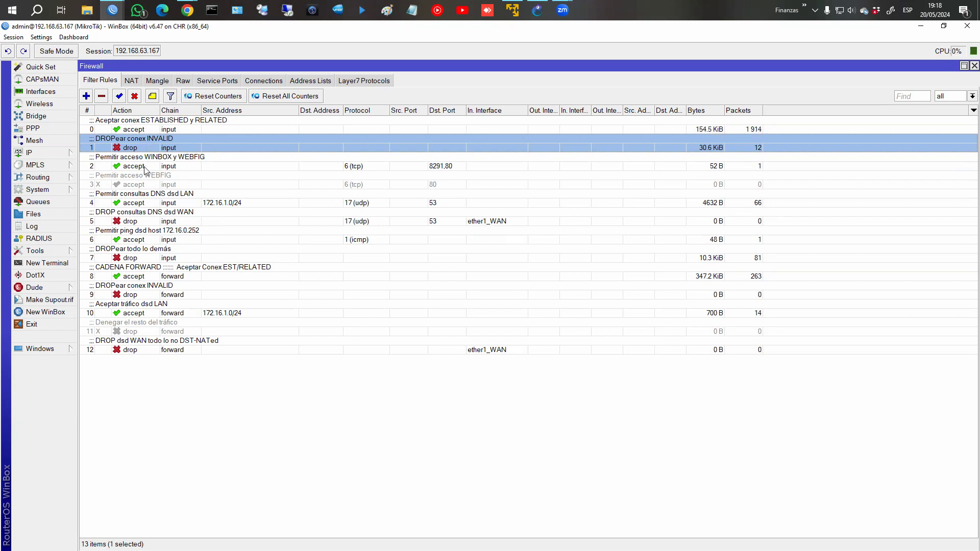
pyautogui.click(156, 167)
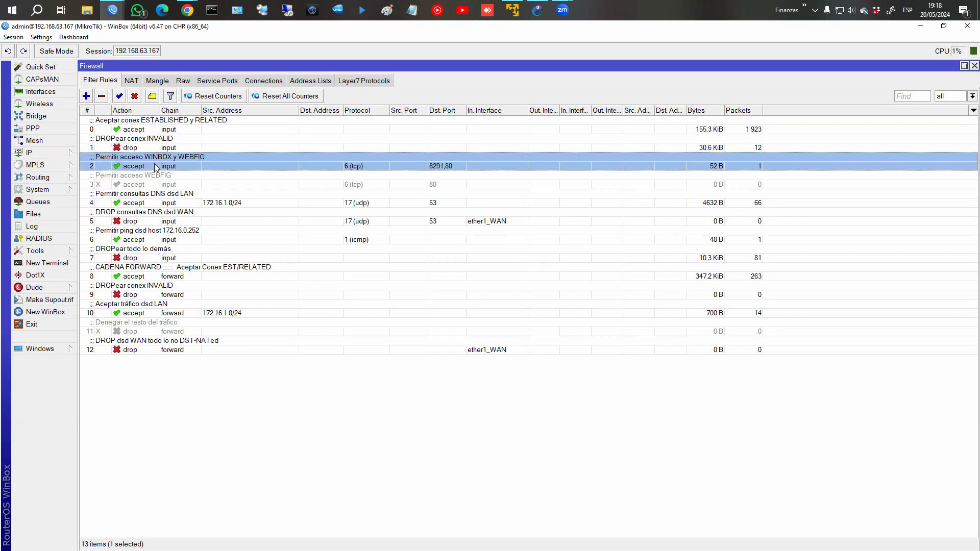
pyautogui.click(131, 252)
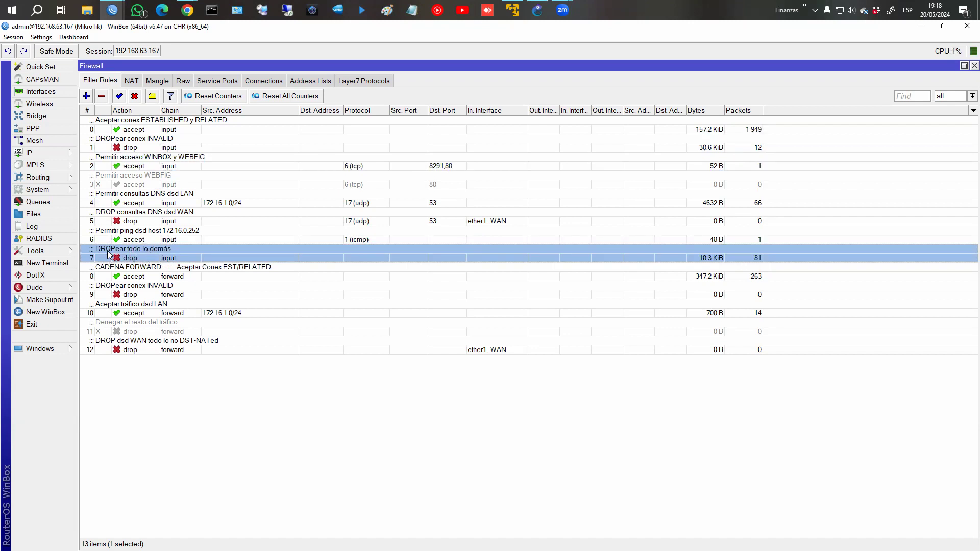
pyautogui.click(146, 149)
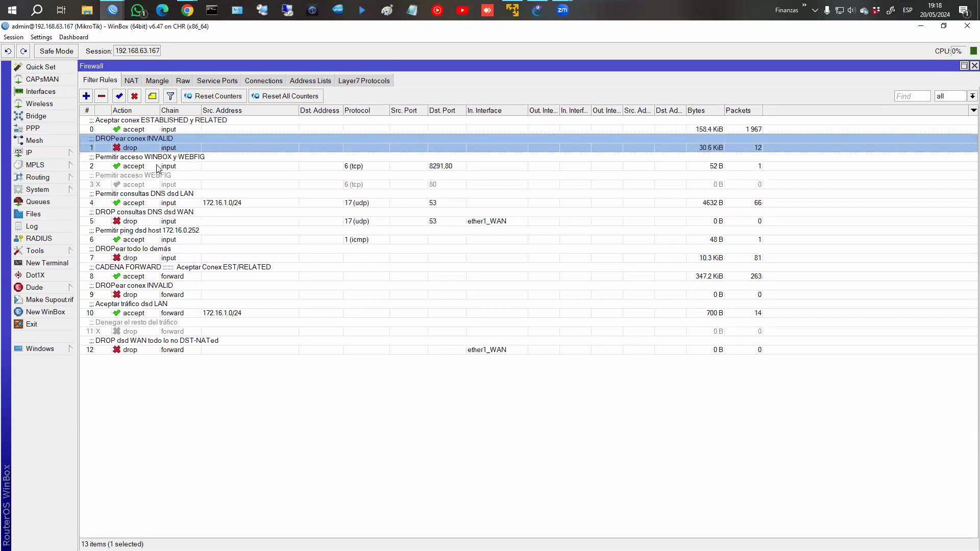
pyautogui.click(159, 168)
pyautogui.keyDown('shift'); pyautogui.click(153, 240); pyautogui.keyUp('shift')
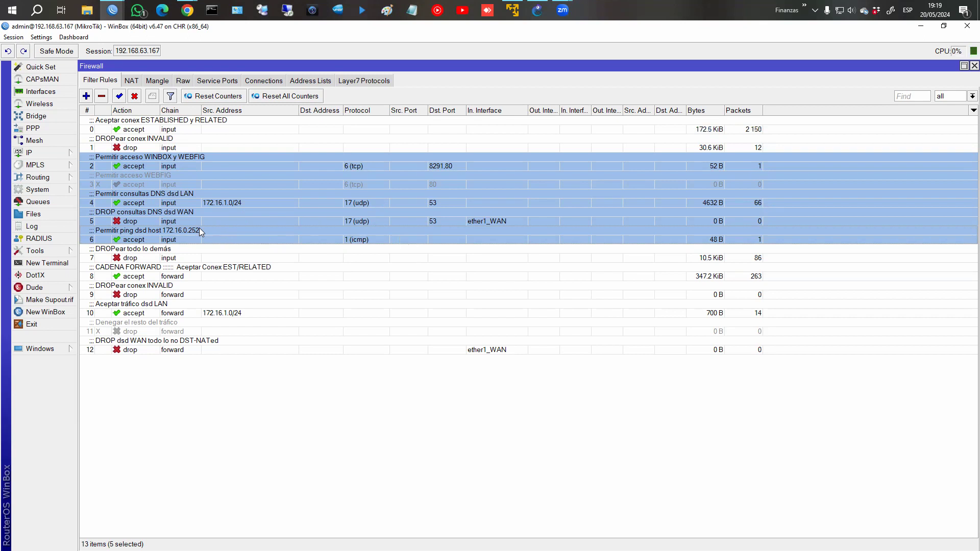
# Review forward-chain filter rules 8–12, then show the NAT list and select the SRC-NAT rule.
pyautogui.click(188, 261)
pyautogui.click(196, 278)
pyautogui.press('super')
pyautogui.click(284, 342)
pyautogui.click(242, 279)
pyautogui.press('super')
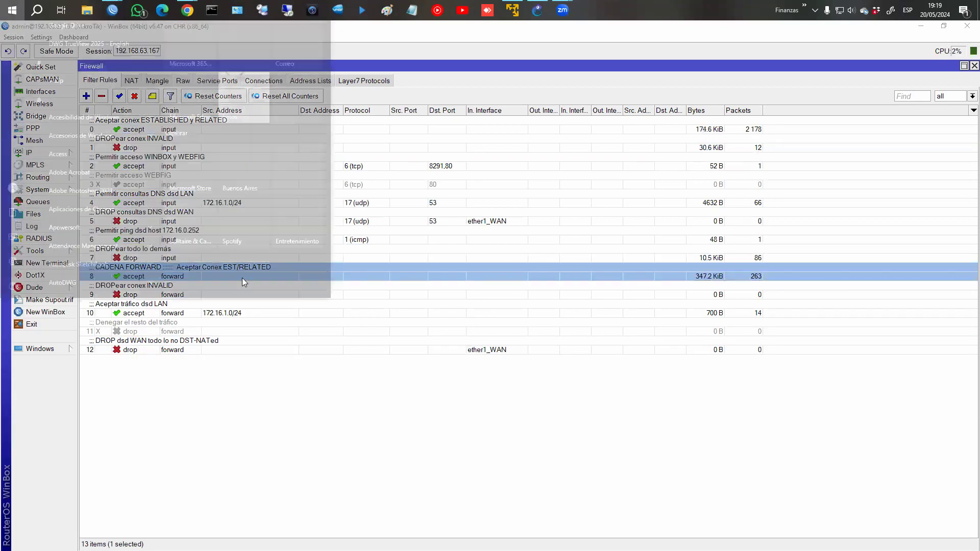
pyautogui.click(322, 401)
pyautogui.click(225, 291)
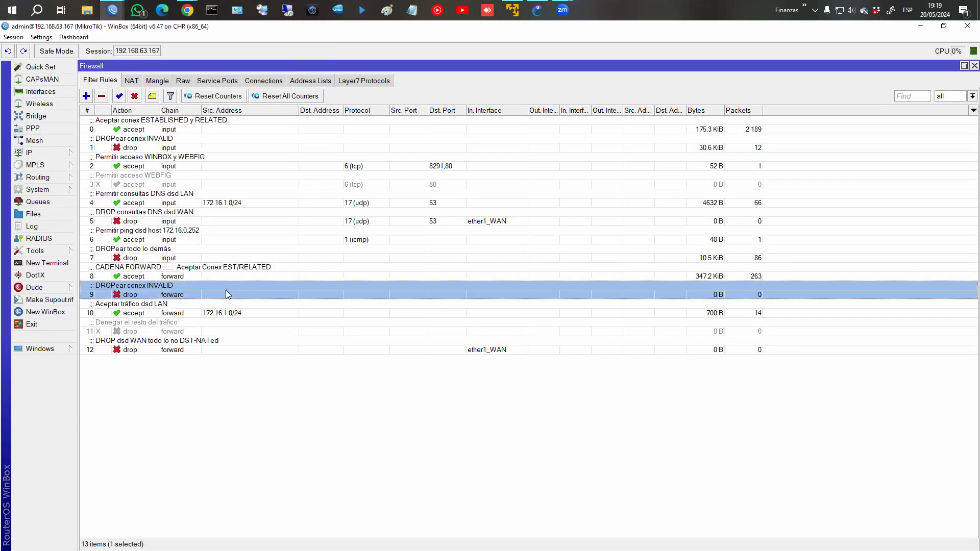
pyautogui.click(221, 309)
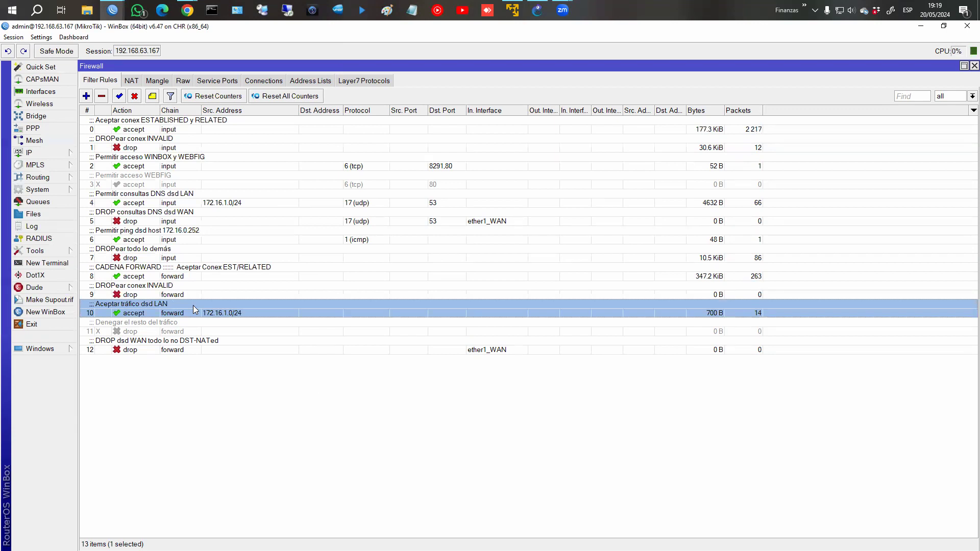
pyautogui.click(172, 349)
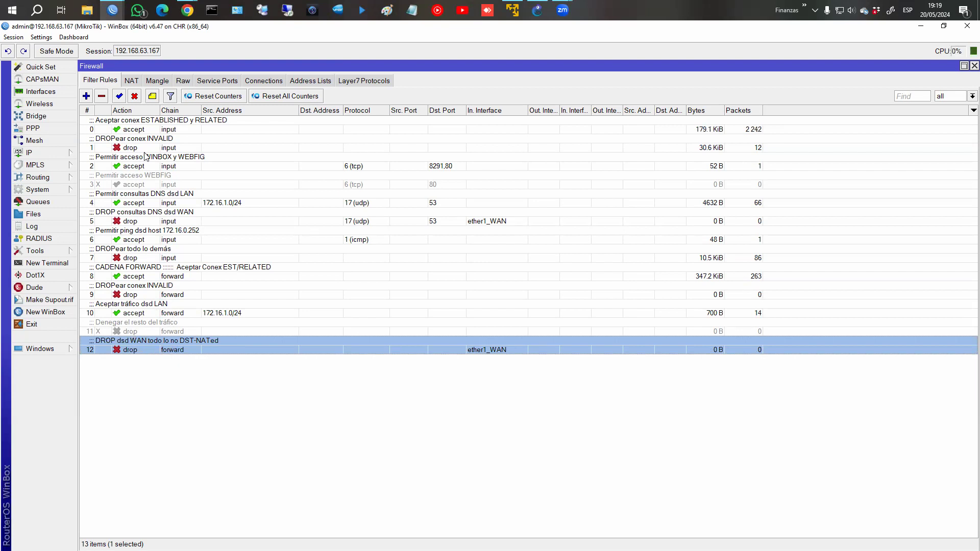
pyautogui.click(131, 80)
pyautogui.click(132, 134)
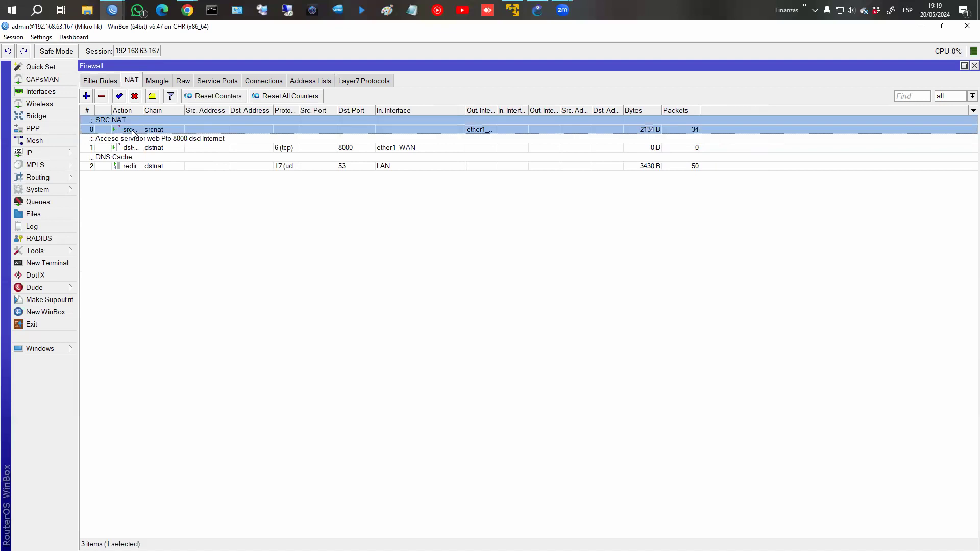
pyautogui.click(145, 145)
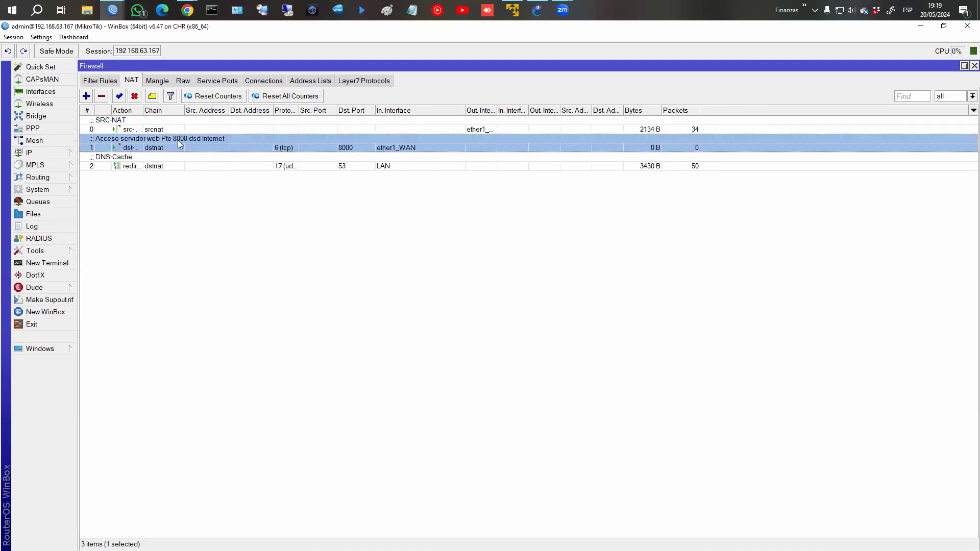
pyautogui.click(166, 122)
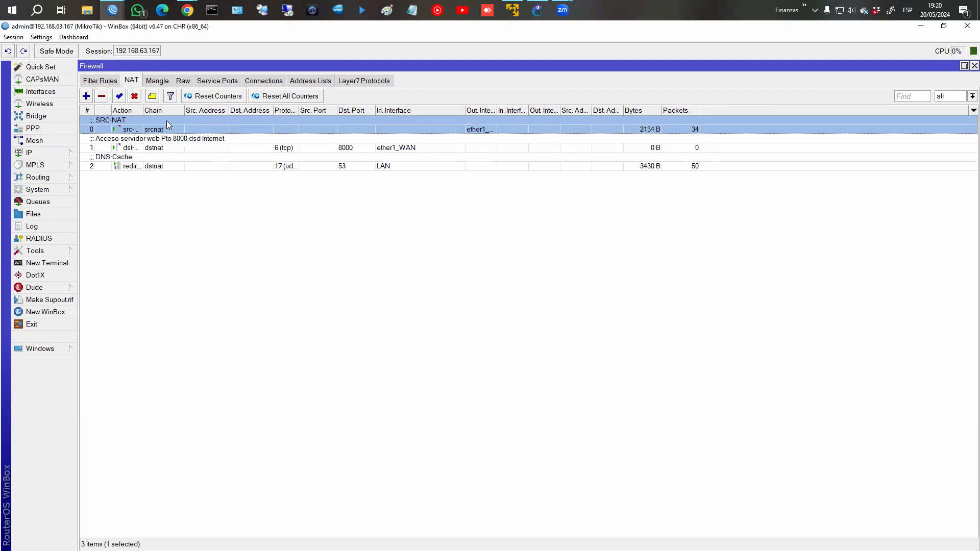
pyautogui.click(184, 148)
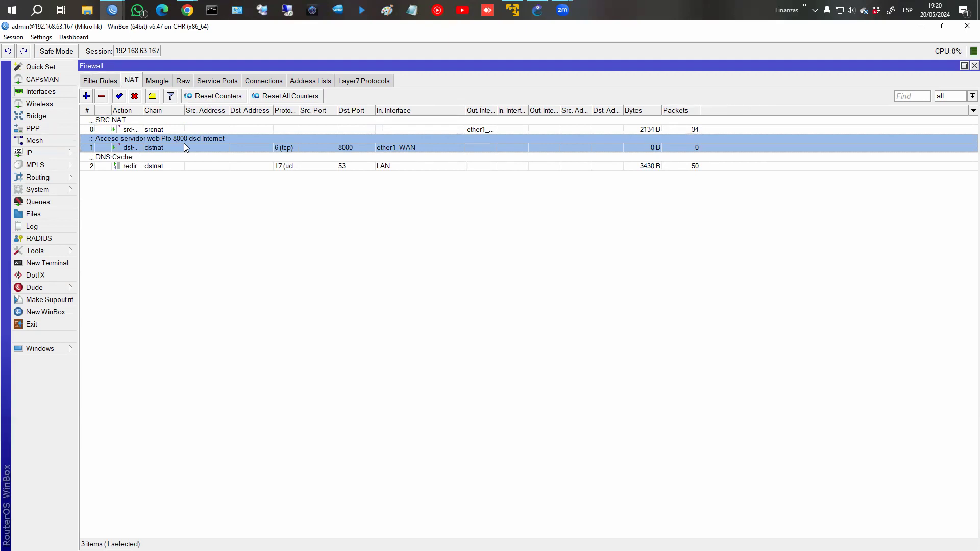
pyautogui.doubleClick(184, 144)
# Review the port 8000 rule's General and Action settings (redirect to 172.16.1.253 port 80) and close it with OK.
pyautogui.click(124, 131)
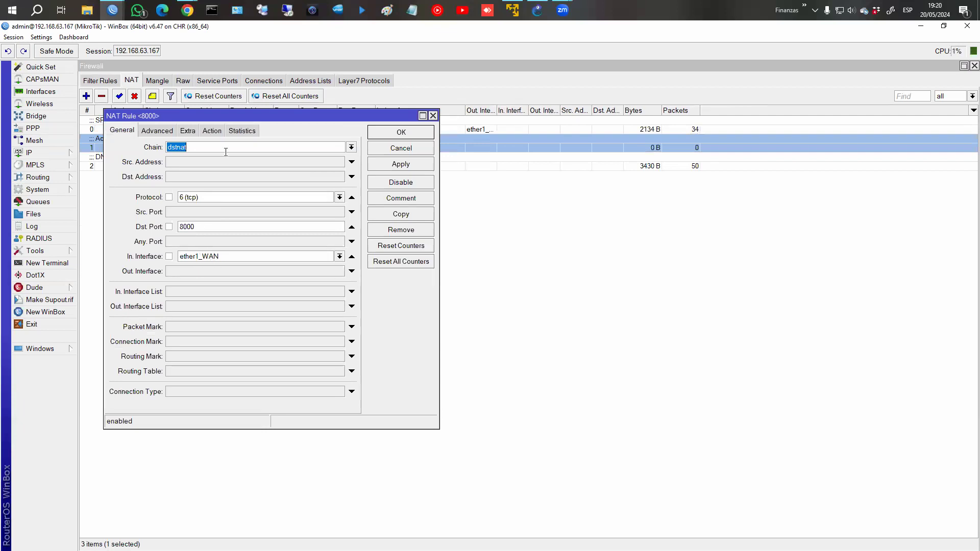
pyautogui.click(217, 131)
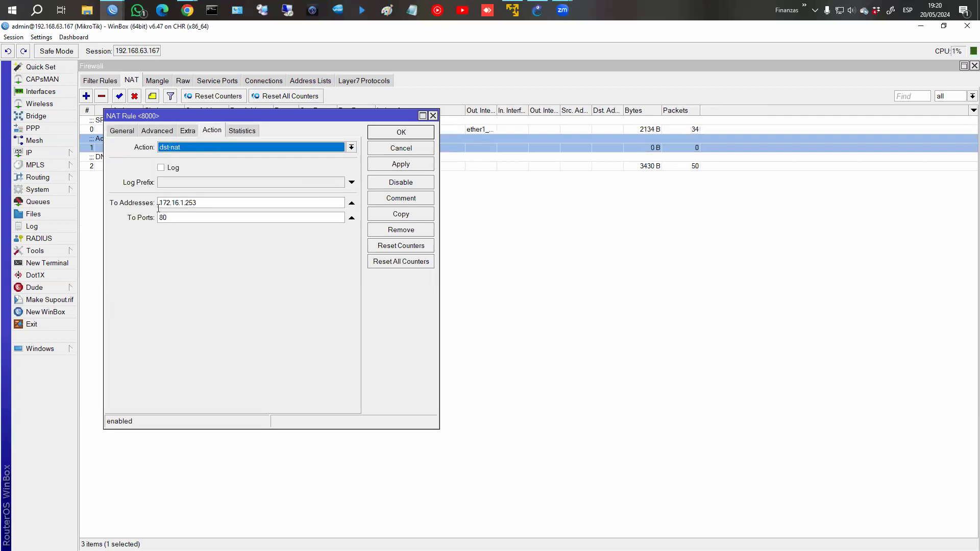
pyautogui.doubleClick(220, 206)
pyautogui.moveTo(202, 217); pyautogui.dragTo(124, 218)
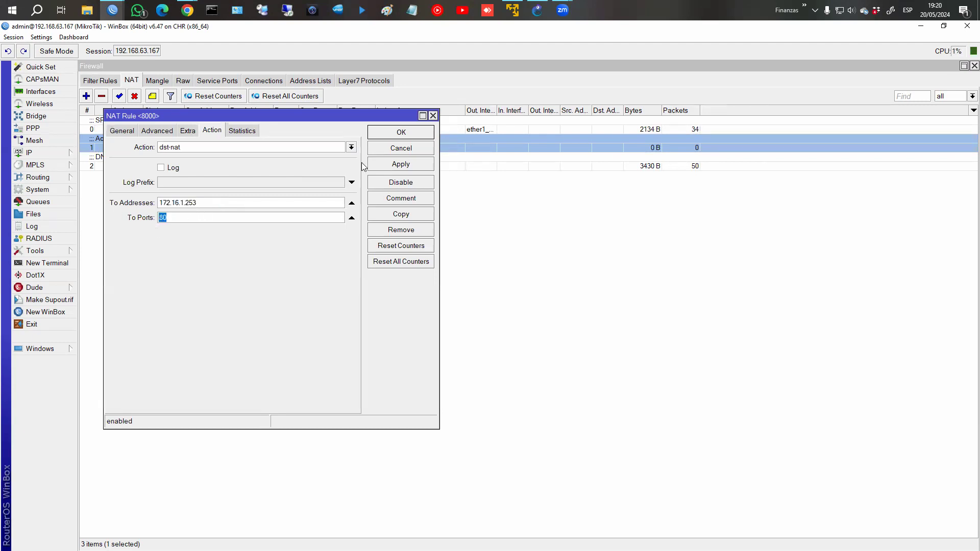
pyautogui.click(395, 134)
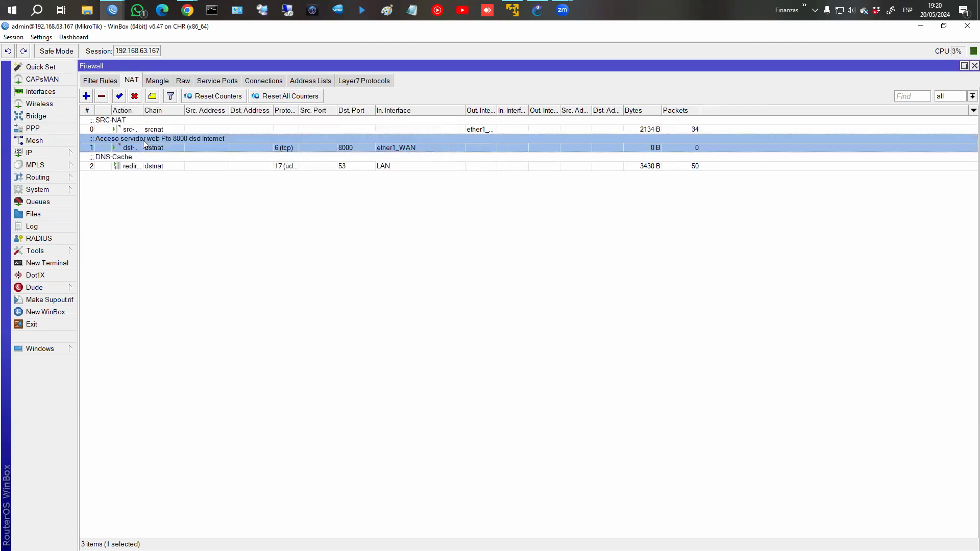
# Glance at Filter Rules, then return to the NAT list and select the DNS-Cache rule.
pyautogui.click(107, 82)
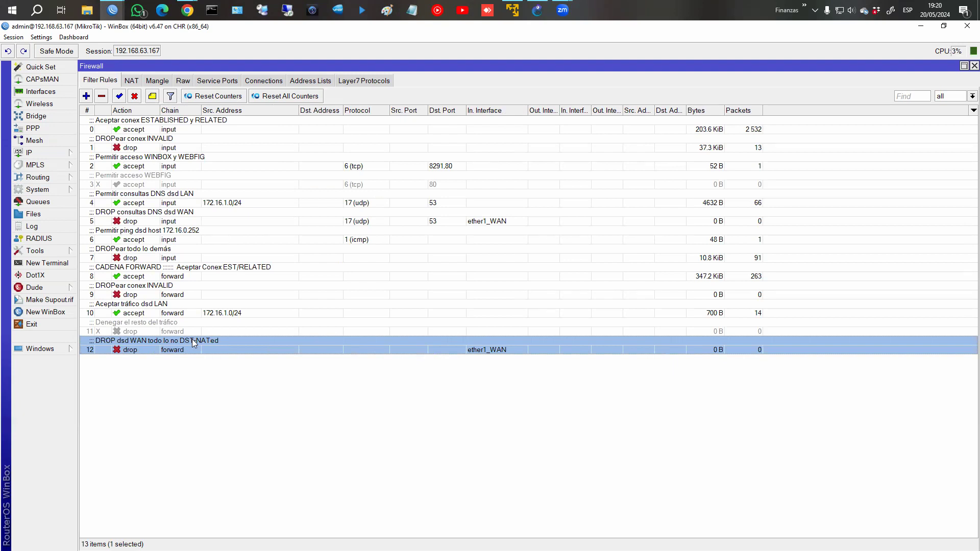
pyautogui.click(131, 84)
pyautogui.click(152, 161)
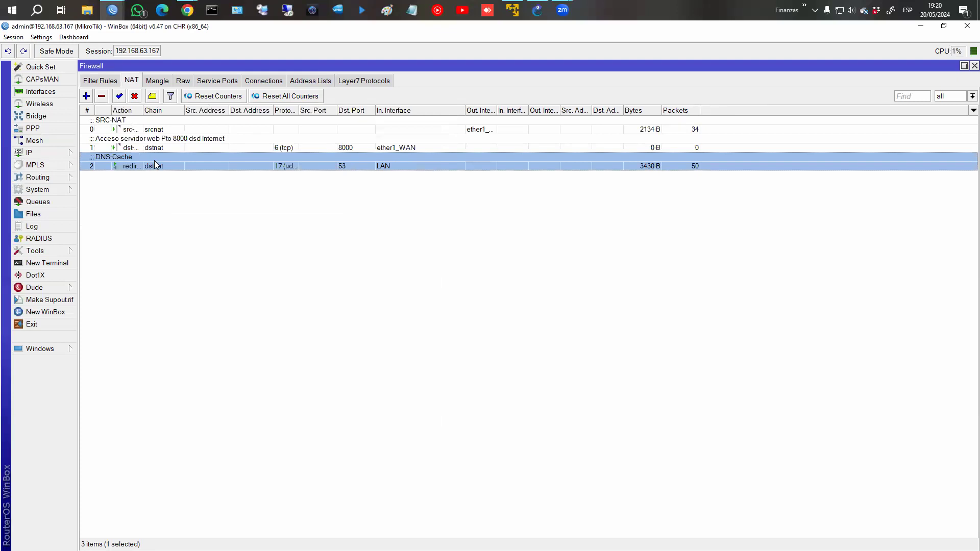
pyautogui.doubleClick(154, 162)
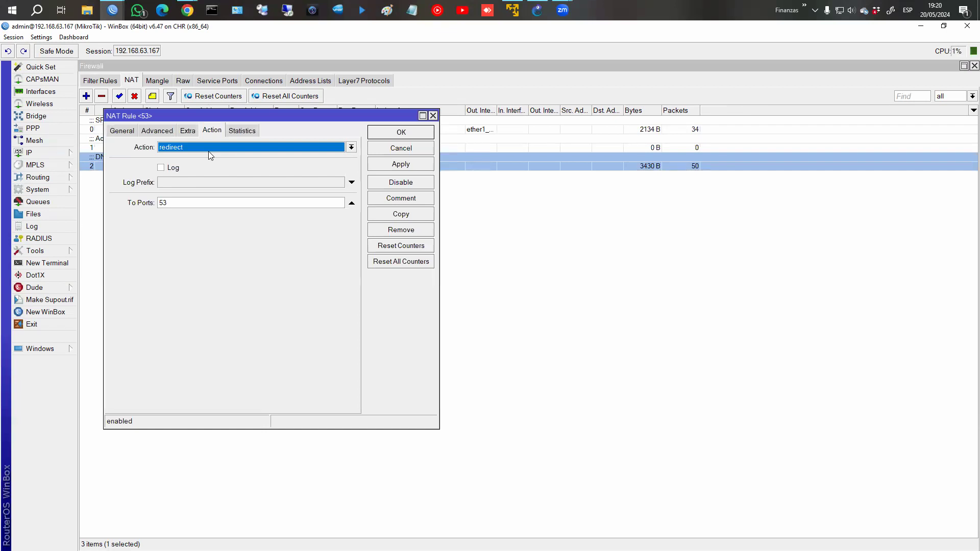
pyautogui.click(121, 131)
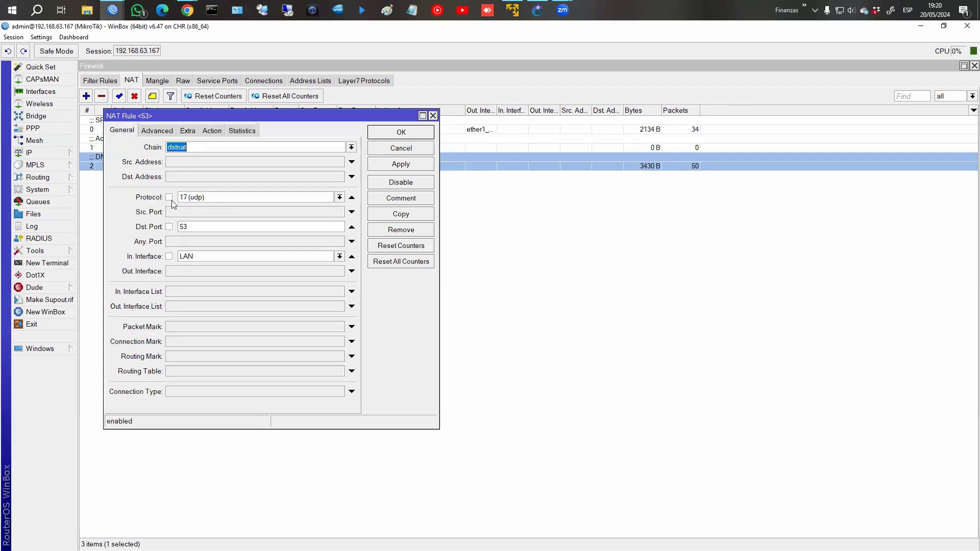
pyautogui.click(211, 131)
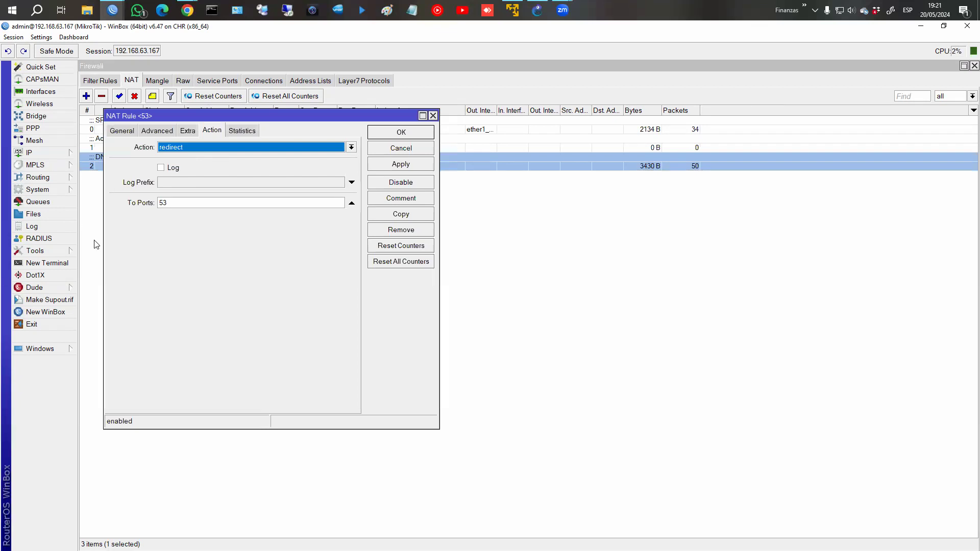
pyautogui.click(398, 149)
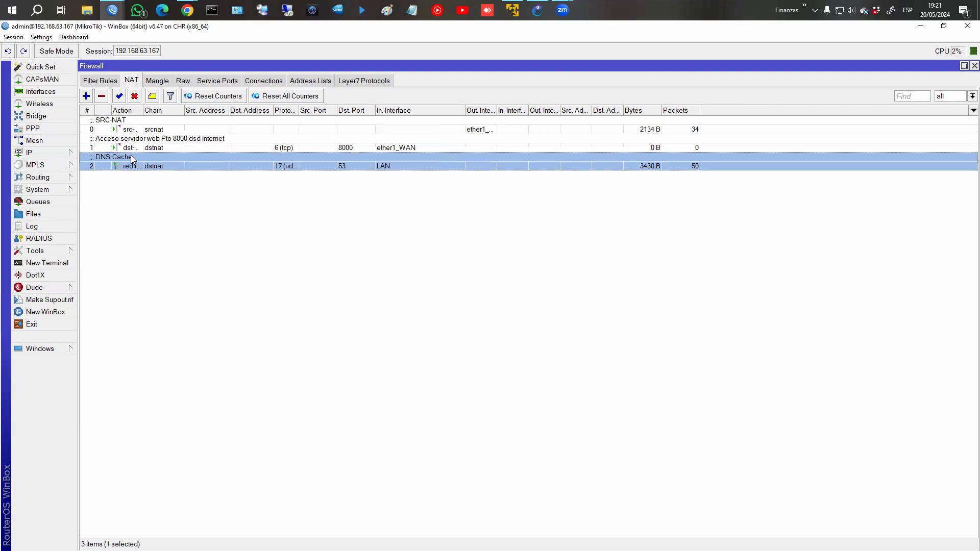
pyautogui.click(93, 81)
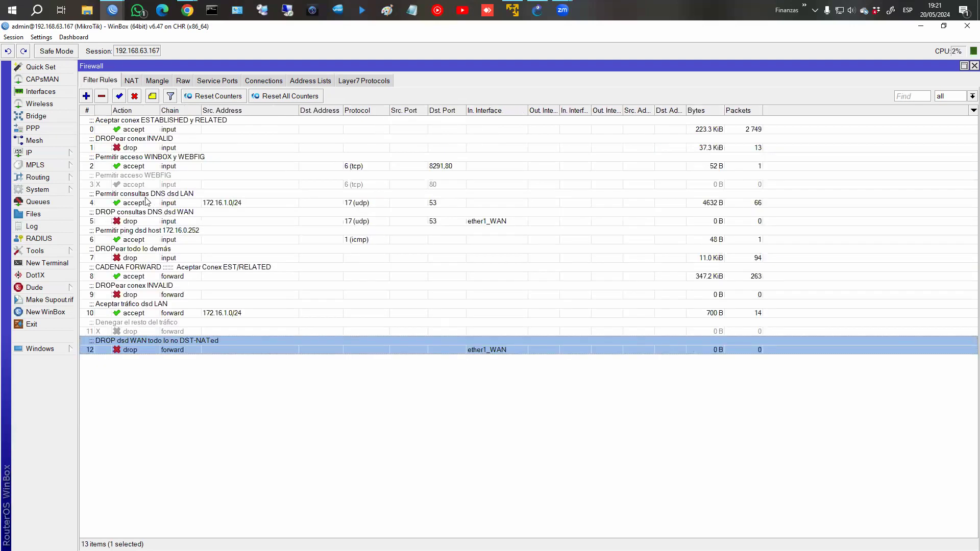
pyautogui.click(147, 201)
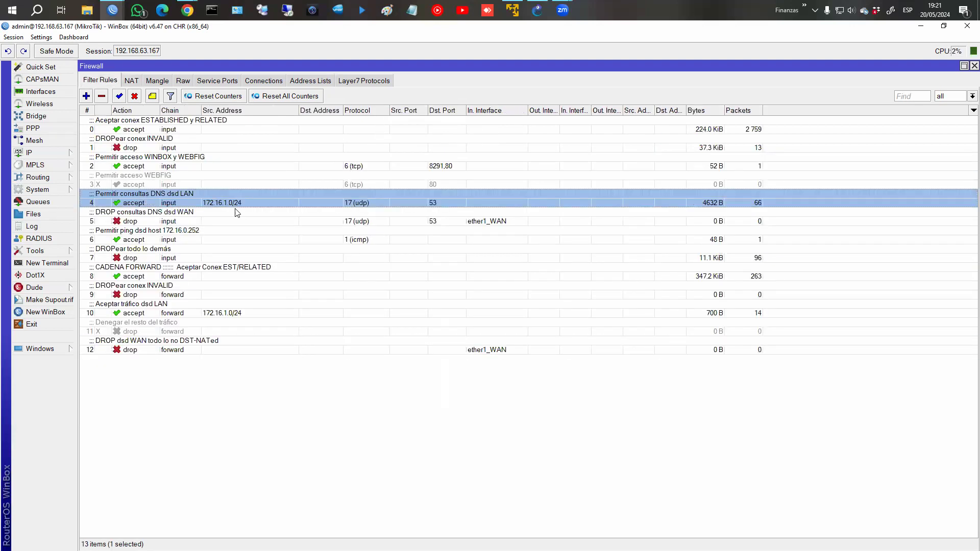
pyautogui.moveTo(235, 202)
pyautogui.click(130, 81)
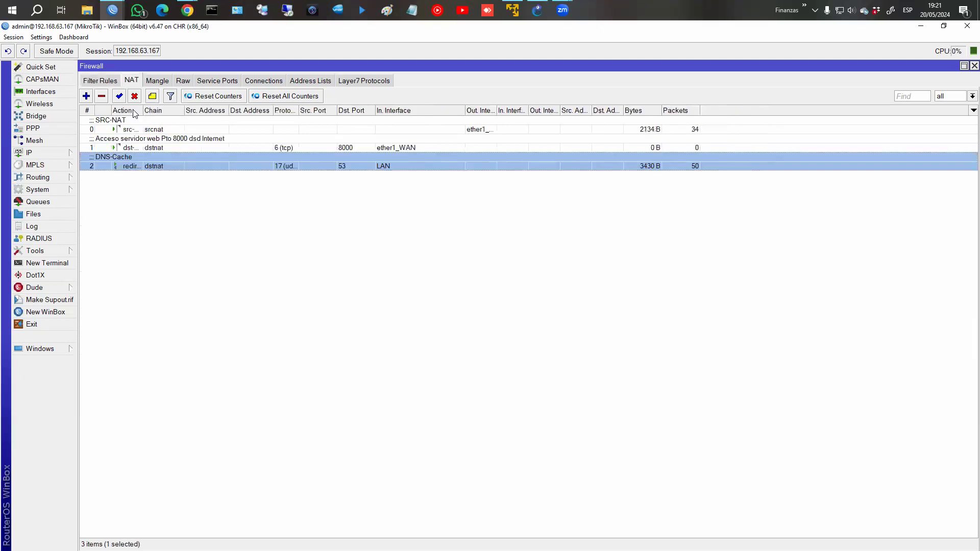
pyautogui.click(100, 80)
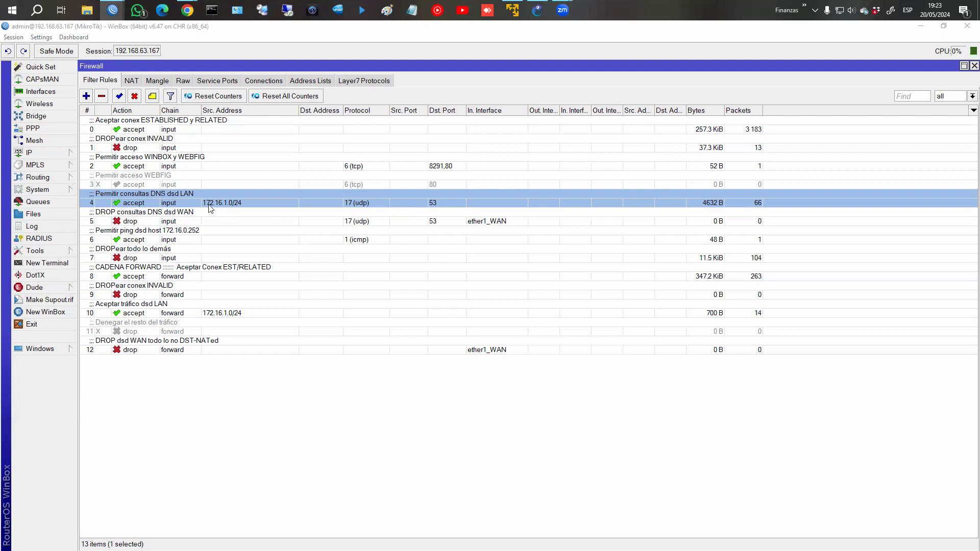
pyautogui.click(132, 82)
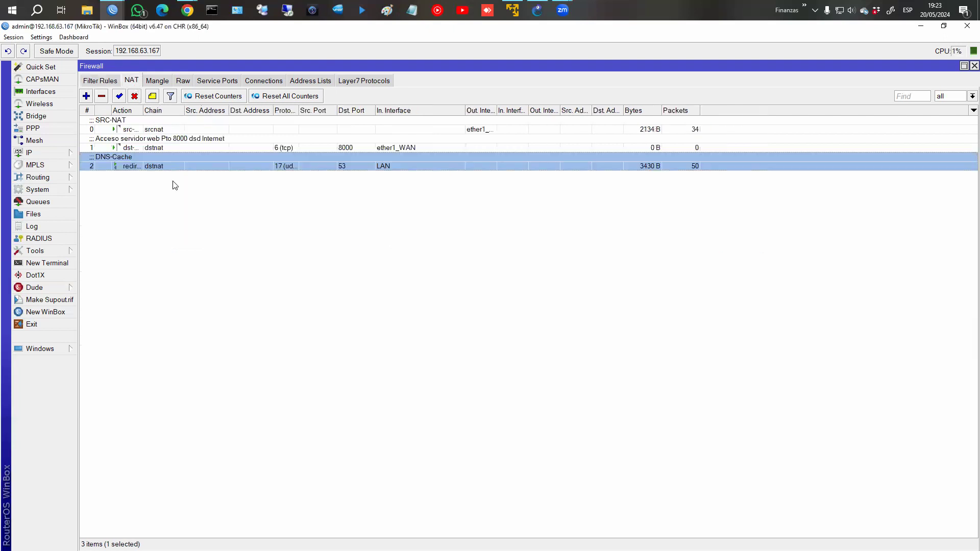
pyautogui.doubleClick(167, 168)
pyautogui.click(397, 150)
pyautogui.click(100, 81)
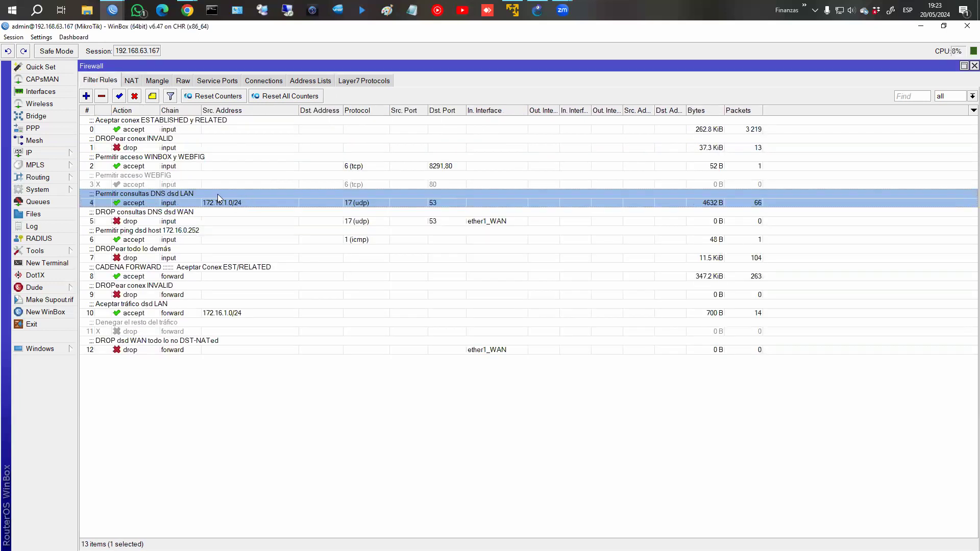
pyautogui.moveTo(219, 198)
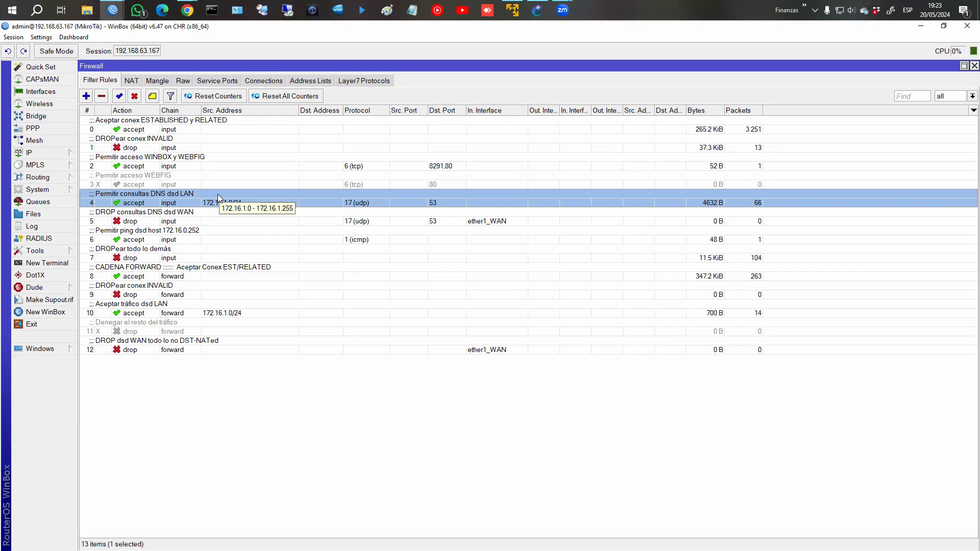
pyautogui.click(132, 83)
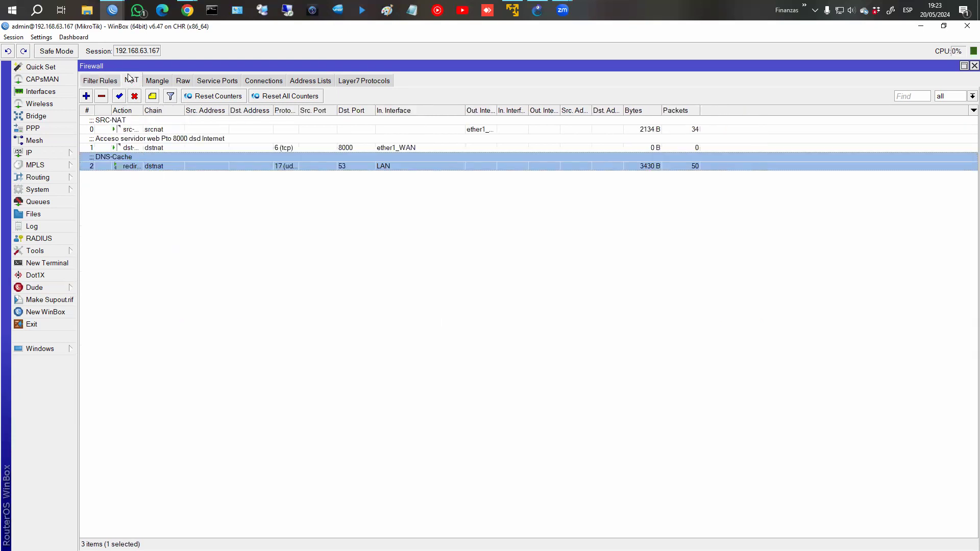
pyautogui.click(102, 81)
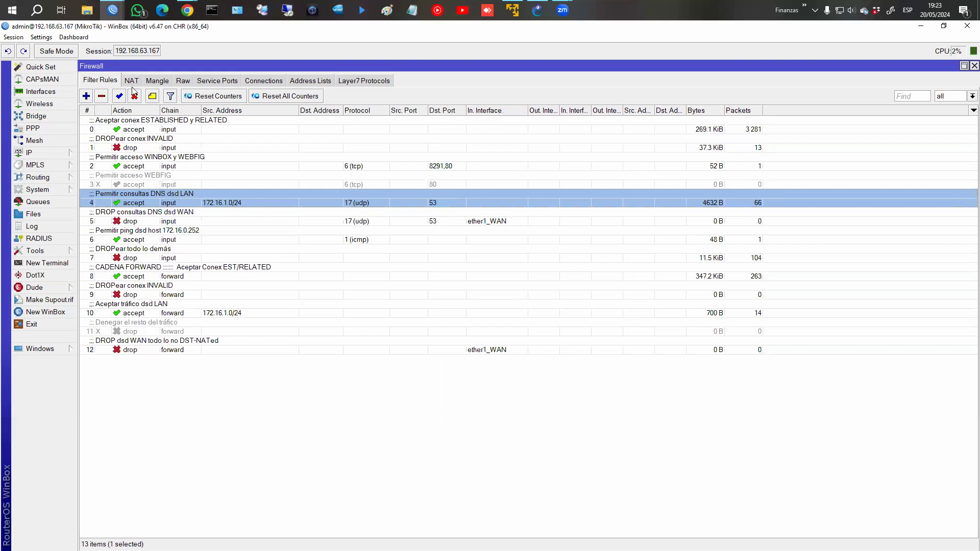
pyautogui.click(132, 81)
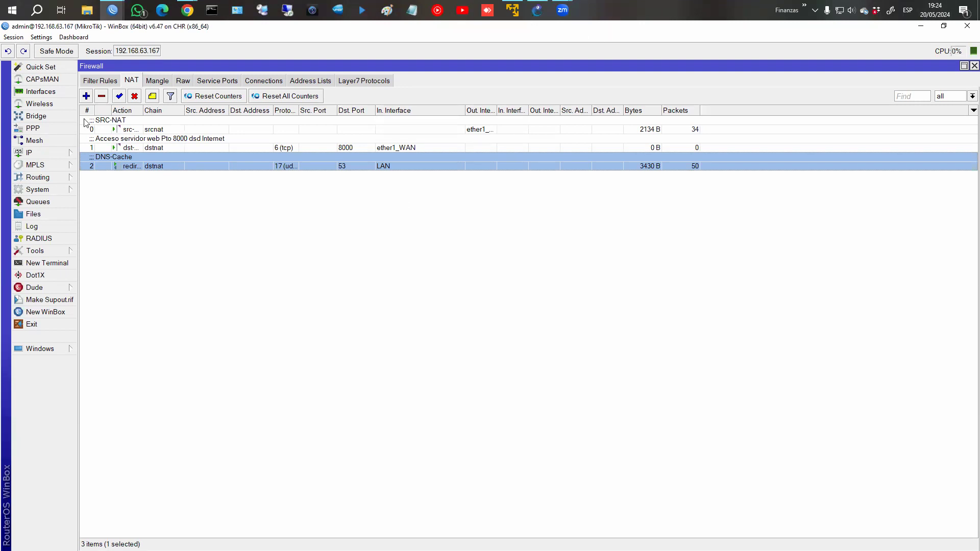
pyautogui.click(101, 81)
# View the router's settings under IP > DNS and cancel without changes.
pyautogui.click(32, 153)
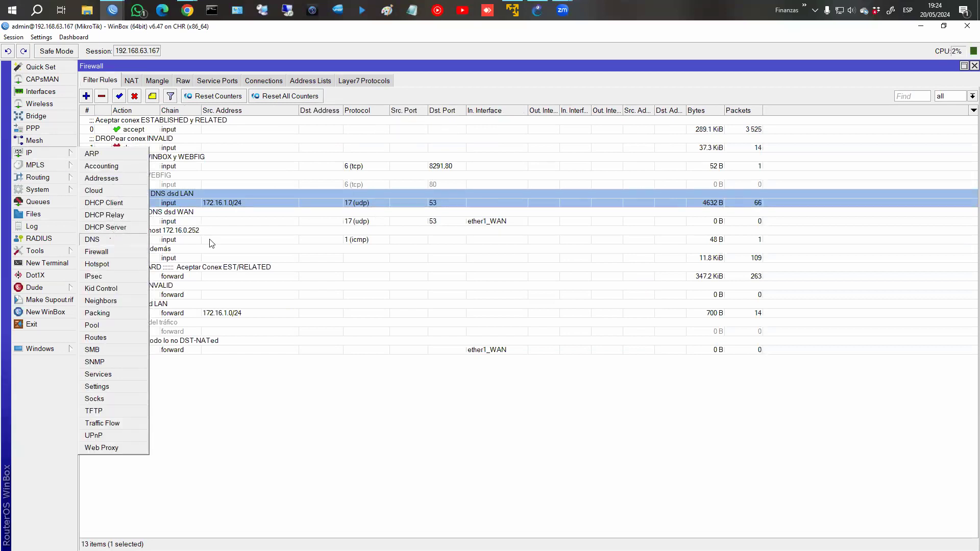
pyautogui.click(110, 239)
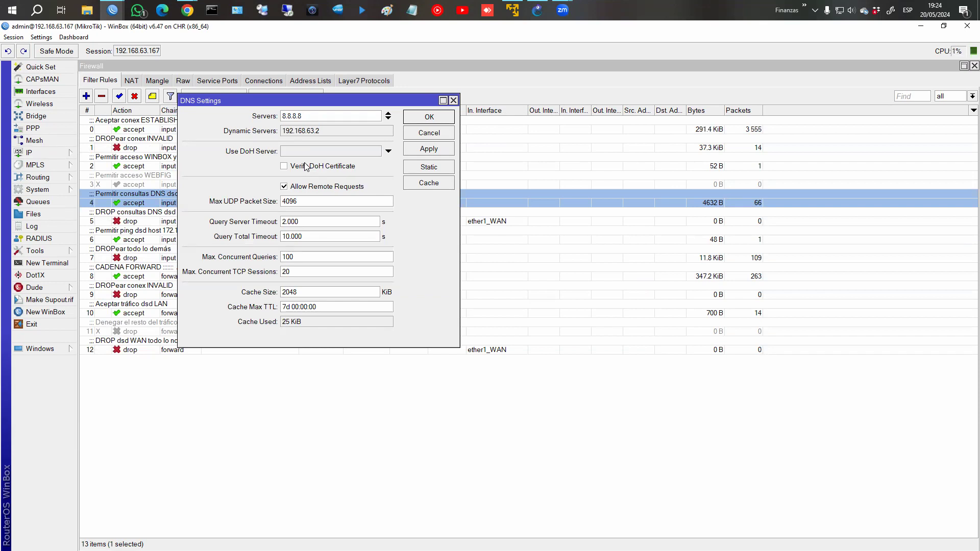
pyautogui.click(438, 133)
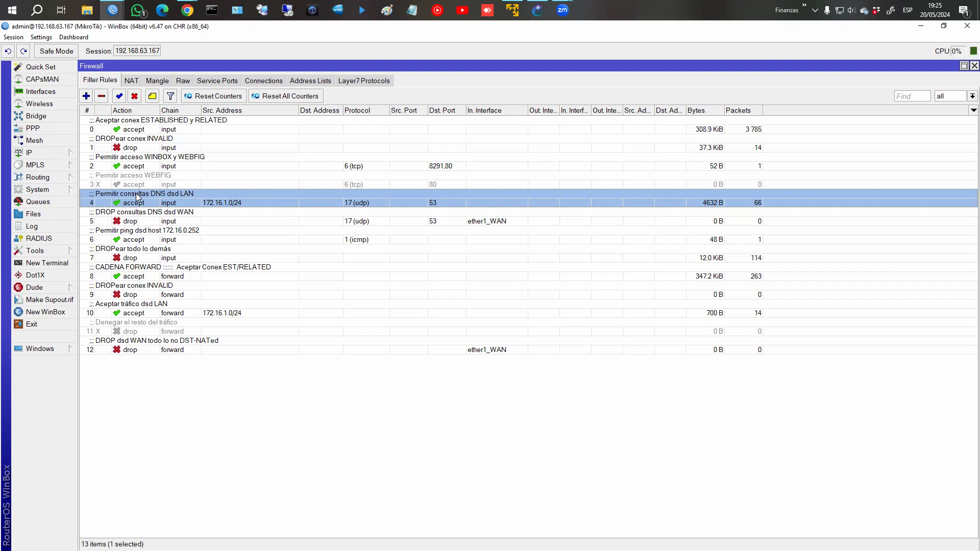
# Switch the Firewall window from Filter Rules to the NAT tab.
pyautogui.click(131, 81)
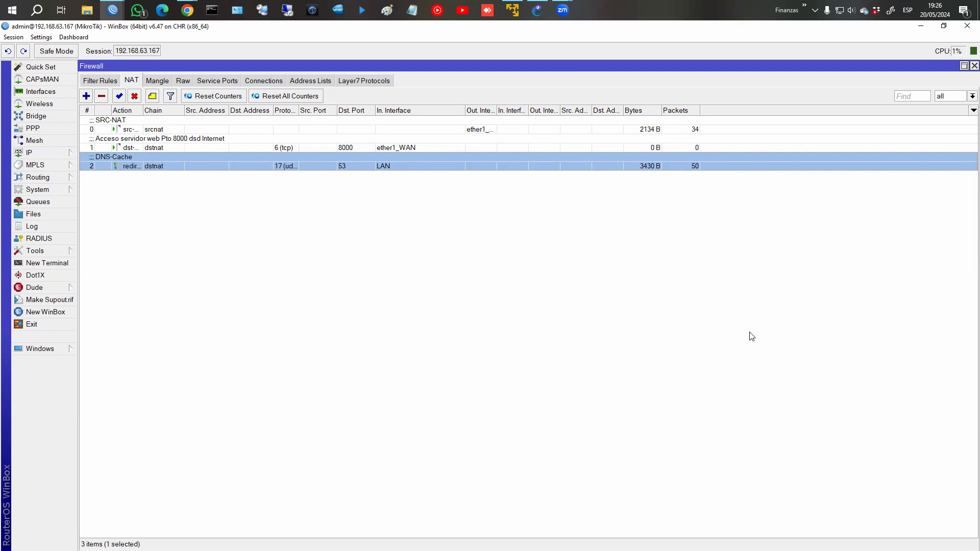
# Open IP > DNS and reopen the Cache list until the two google.com entries appear, then close it.
pyautogui.click(30, 152)
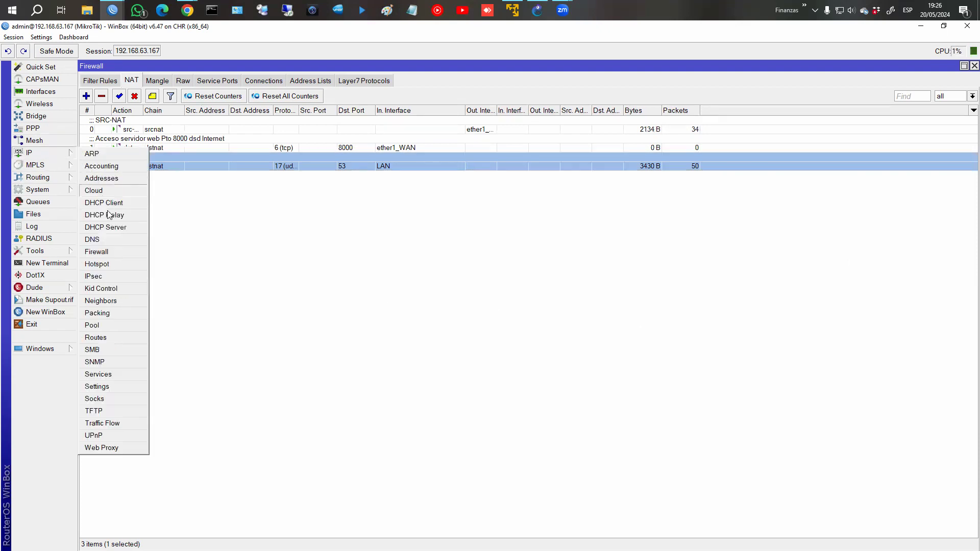
pyautogui.click(106, 239)
pyautogui.click(424, 184)
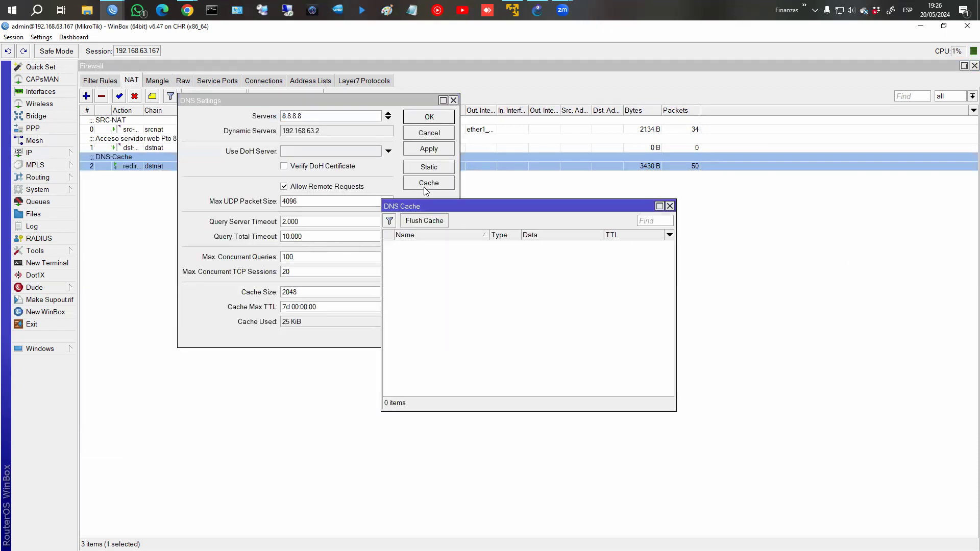
pyautogui.click(671, 206)
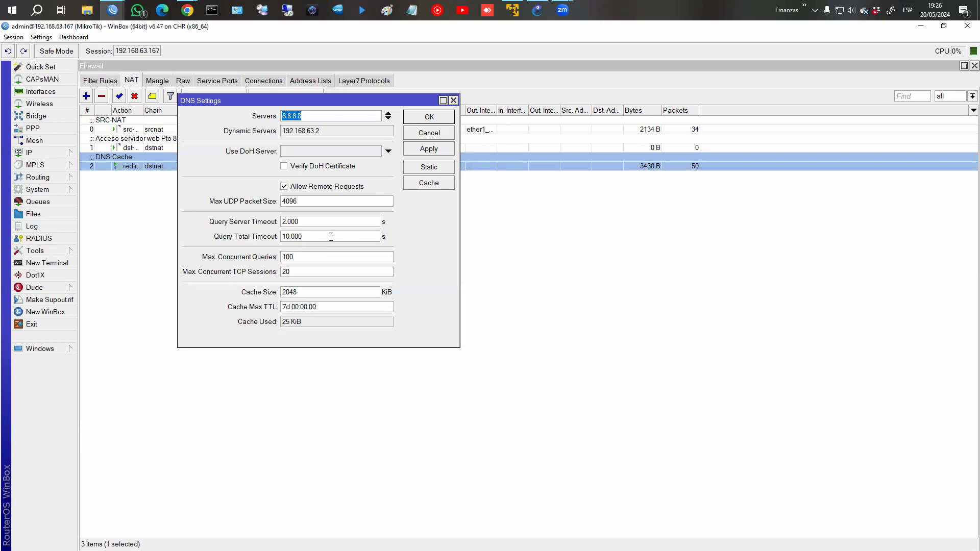
pyautogui.click(407, 185)
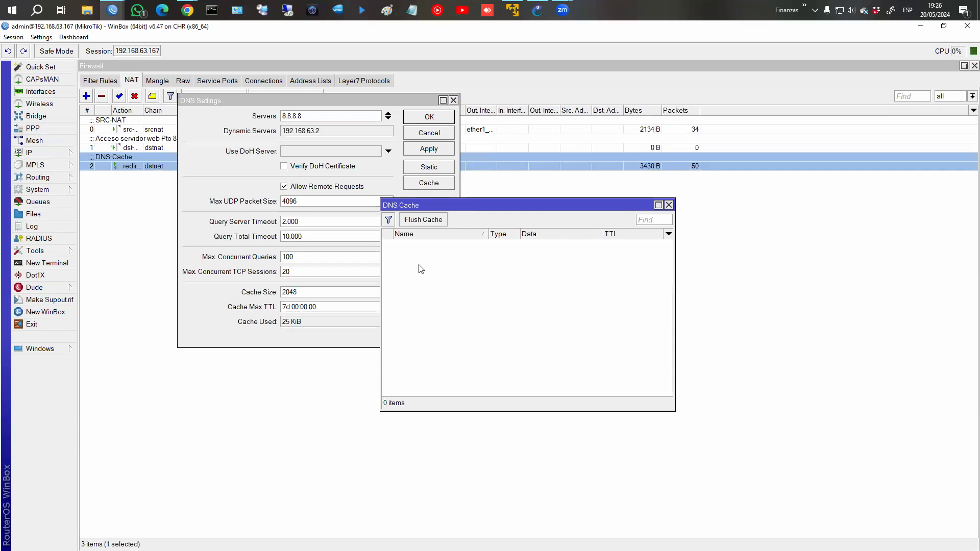
pyautogui.click(669, 205)
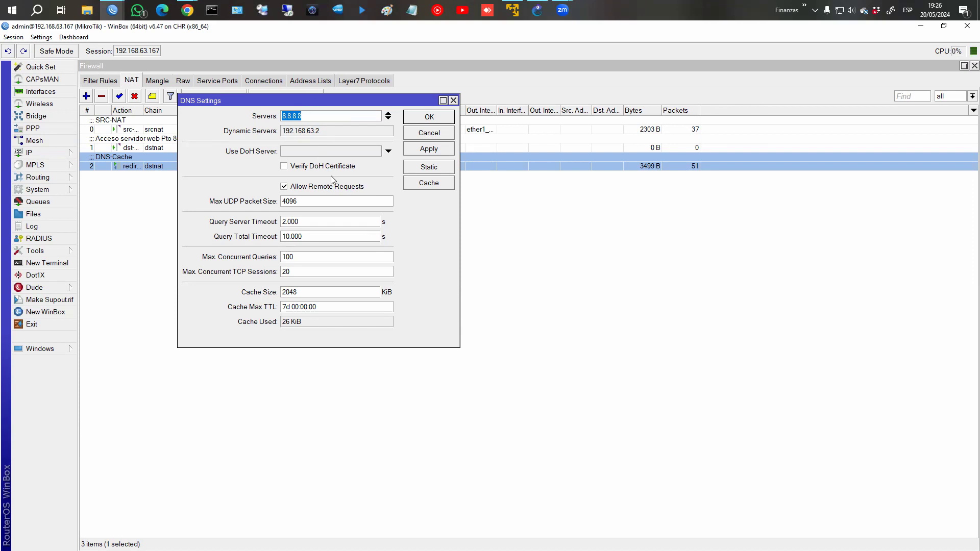
pyautogui.click(428, 184)
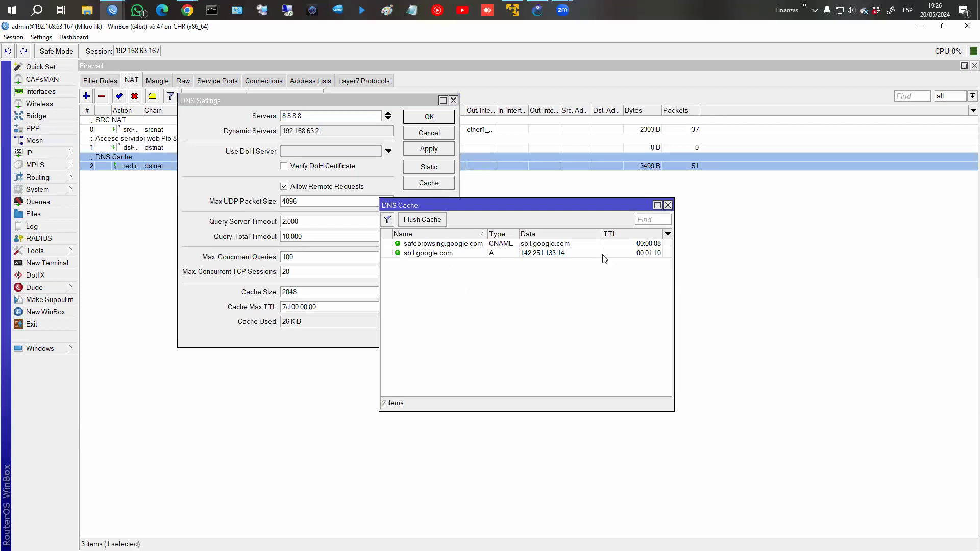
pyautogui.click(668, 206)
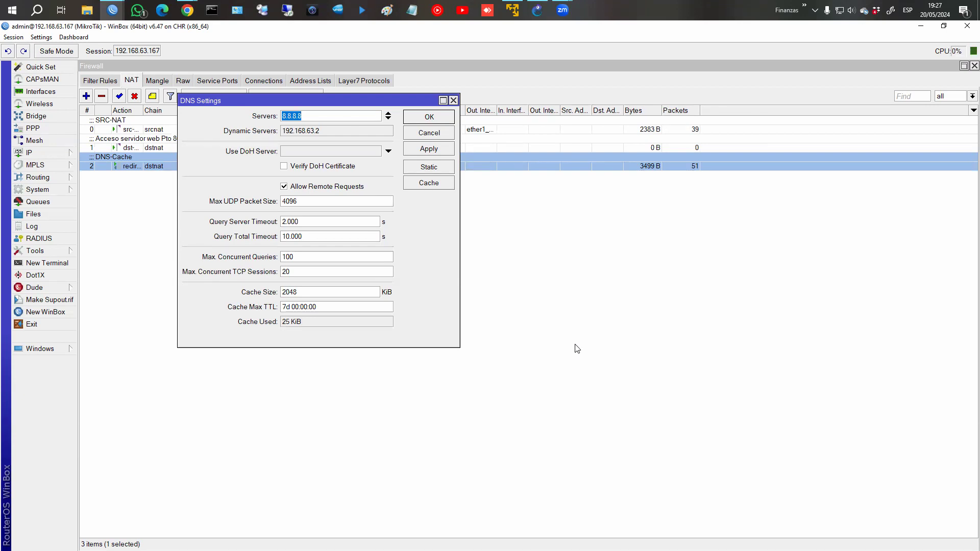
# Confirm DNS Settings with OK and close the Firewall, Address List and Terminal windows.
pyautogui.click(433, 120)
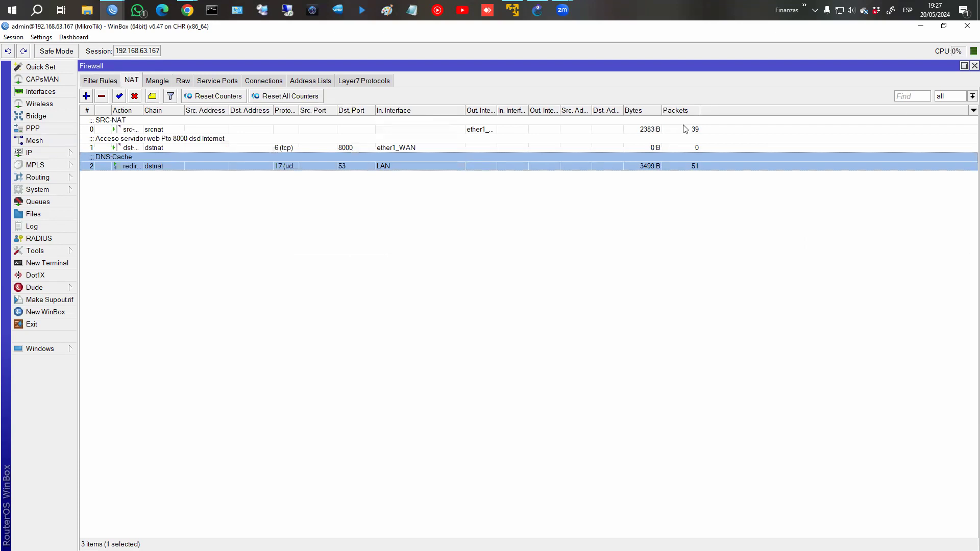
pyautogui.click(974, 65)
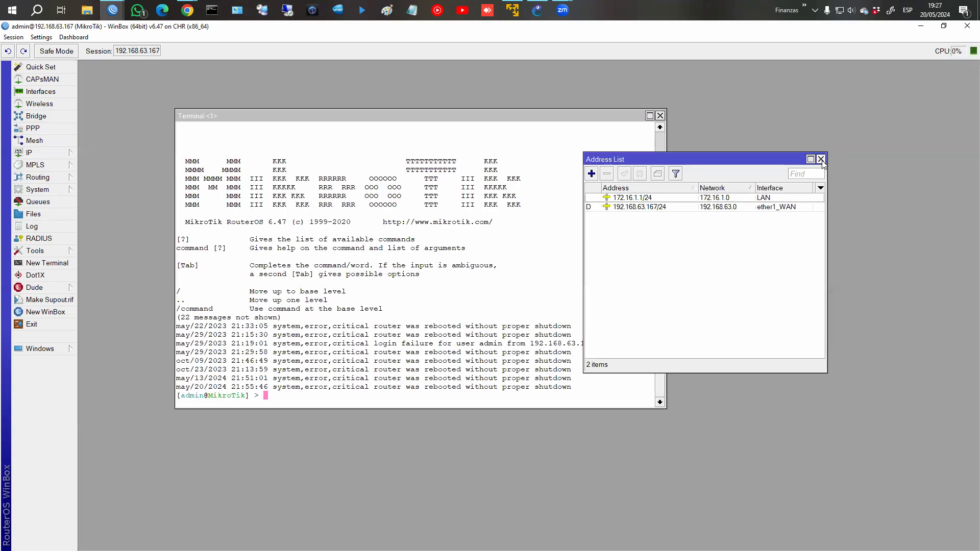
pyautogui.click(820, 159)
pyautogui.click(660, 116)
# Reopen IP > Firewall on the Filter Rules tab and switch to the Chrome course page.
pyautogui.click(40, 153)
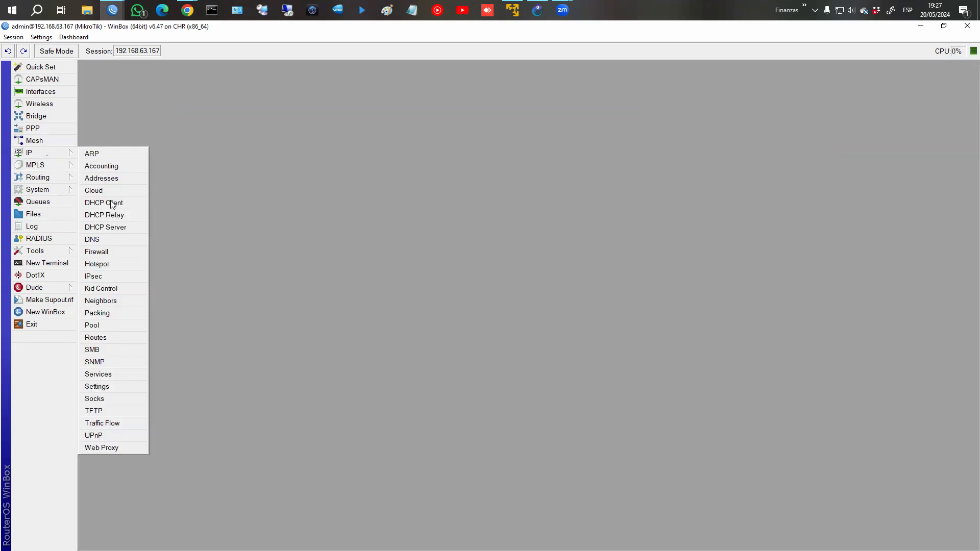
pyautogui.click(104, 254)
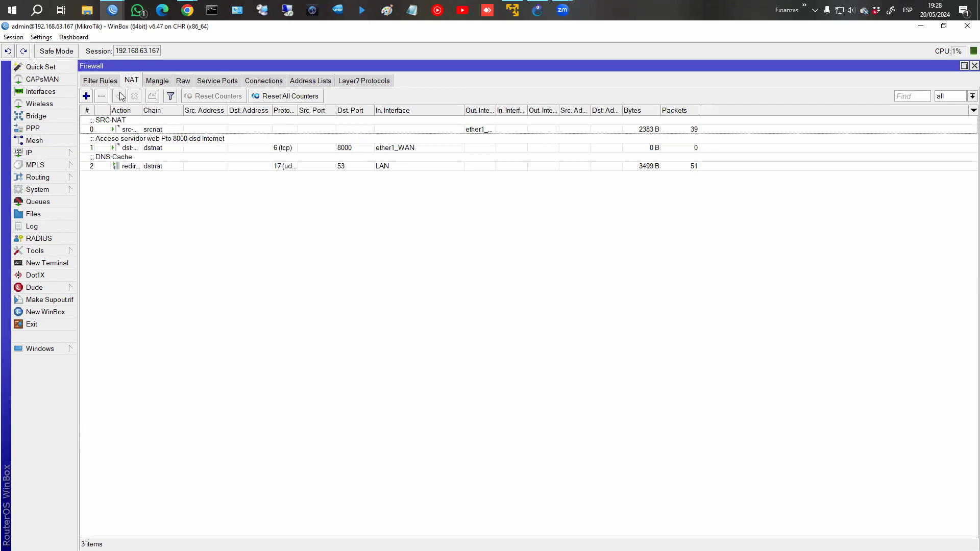
pyautogui.click(113, 82)
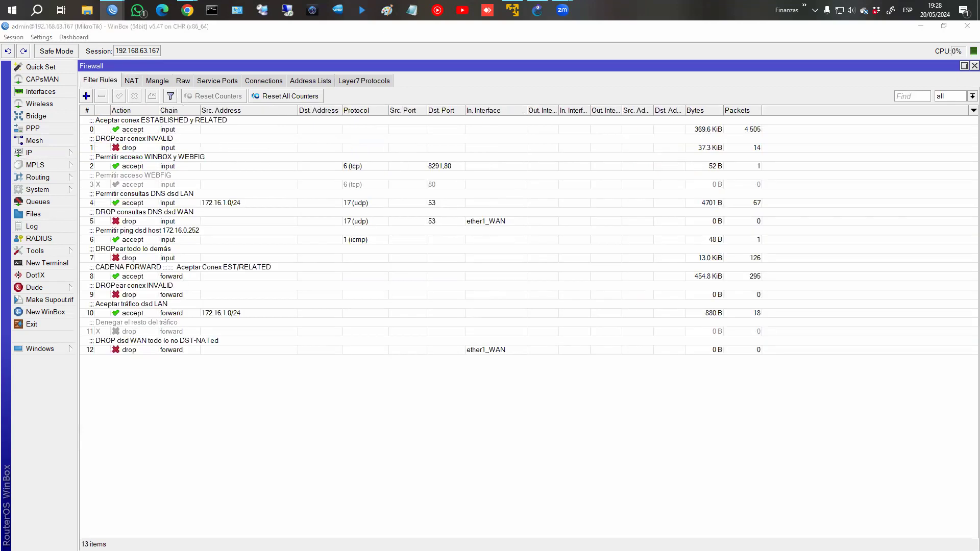
pyautogui.hotkey('alt', 'Tab')
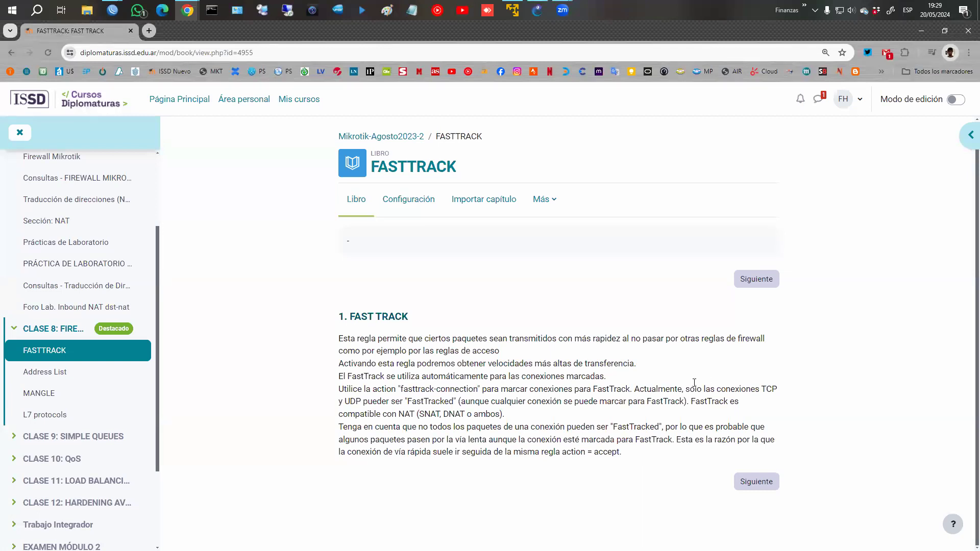
# Go to chapter 2 Configuración inicial and highlight the first firewall command.
pyautogui.click(776, 489)
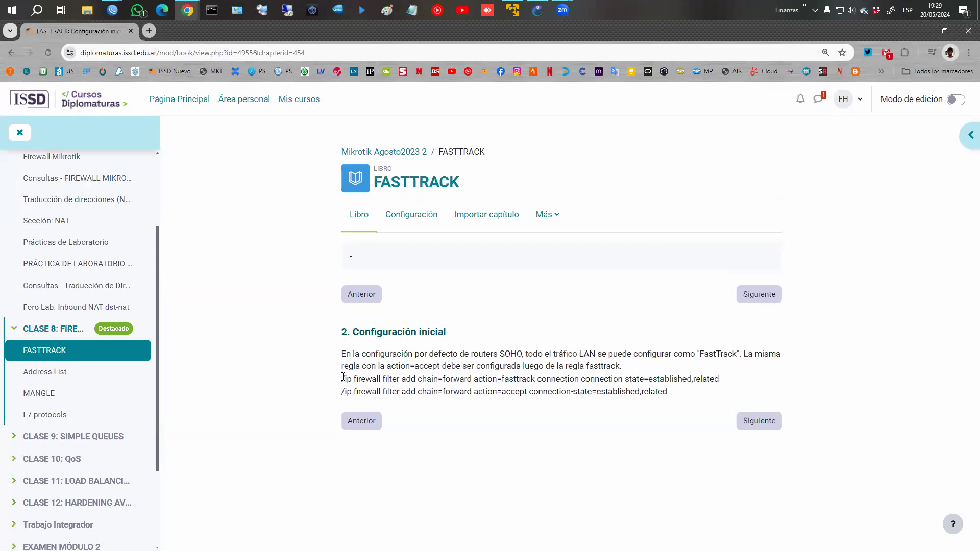
pyautogui.moveTo(342, 378); pyautogui.dragTo(490, 380)
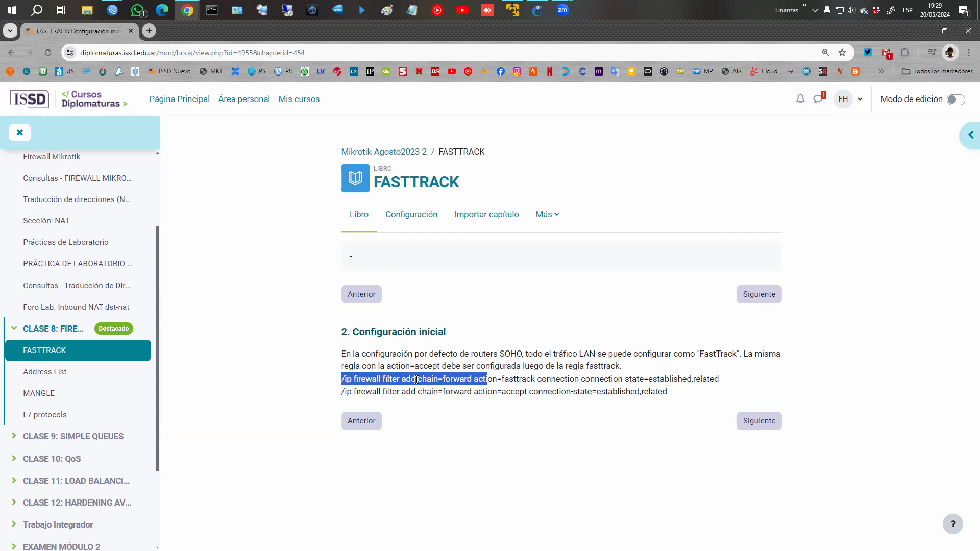
pyautogui.click(480, 388)
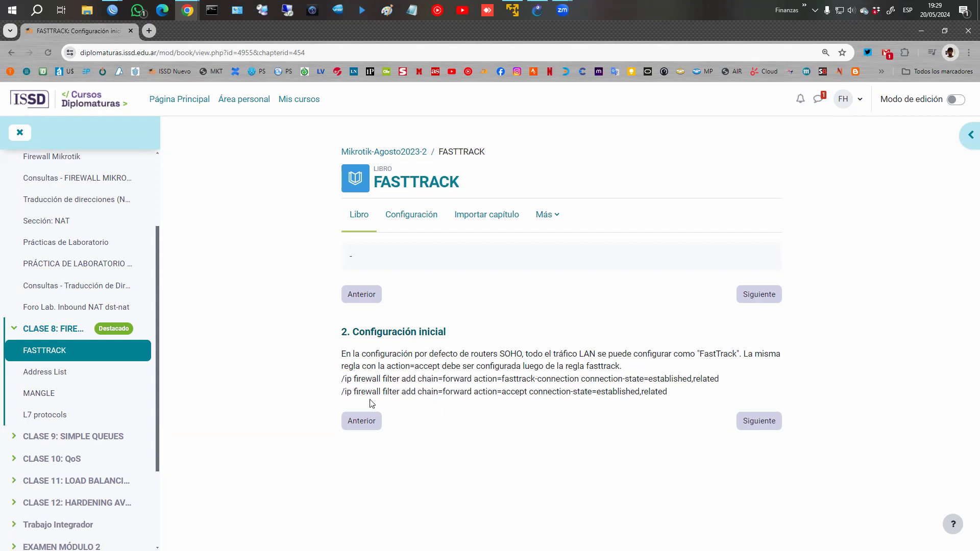
# Highlight the second command and action=fasttrack-connection, then draw a red arrow beside them.
pyautogui.moveTo(342, 392); pyautogui.dragTo(691, 399)
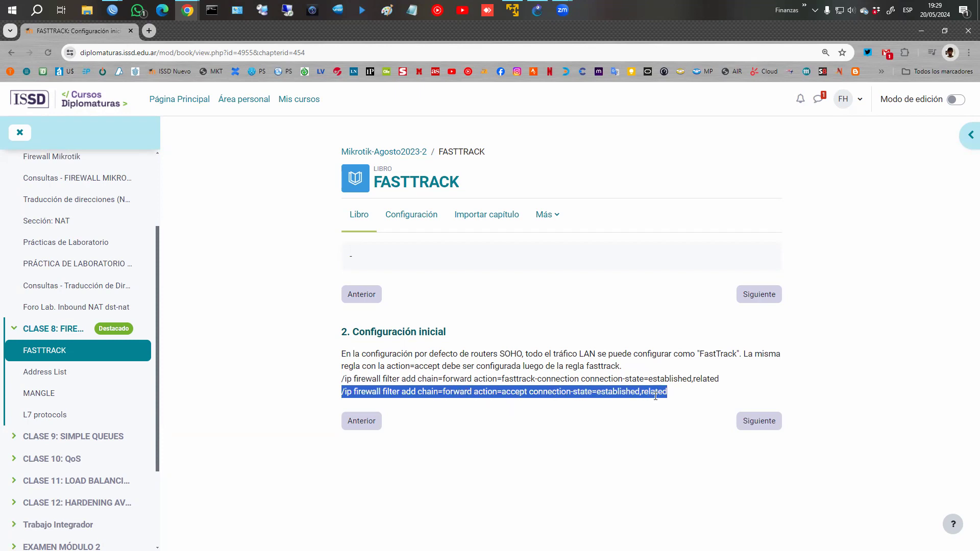
pyautogui.click(627, 423)
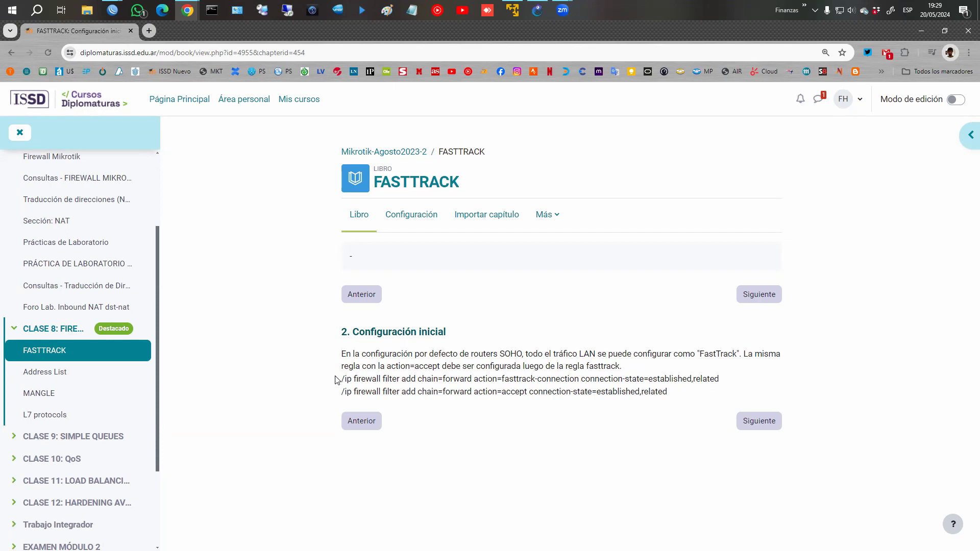
pyautogui.moveTo(474, 380); pyautogui.dragTo(582, 382)
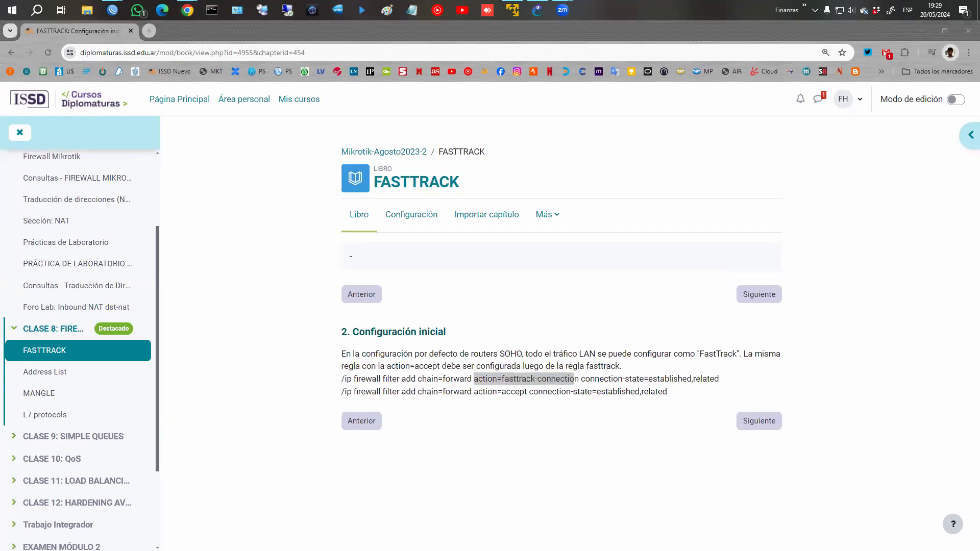
pyautogui.moveTo(313, 357)
pyautogui.mouseDown()
pyautogui.moveTo(344, 374)
pyautogui.moveTo(400, 337)
pyautogui.moveTo(400, 363)
pyautogui.moveTo(420, 352)
pyautogui.moveTo(420, 338)
pyautogui.moveTo(428, 343)
pyautogui.mouseUp()
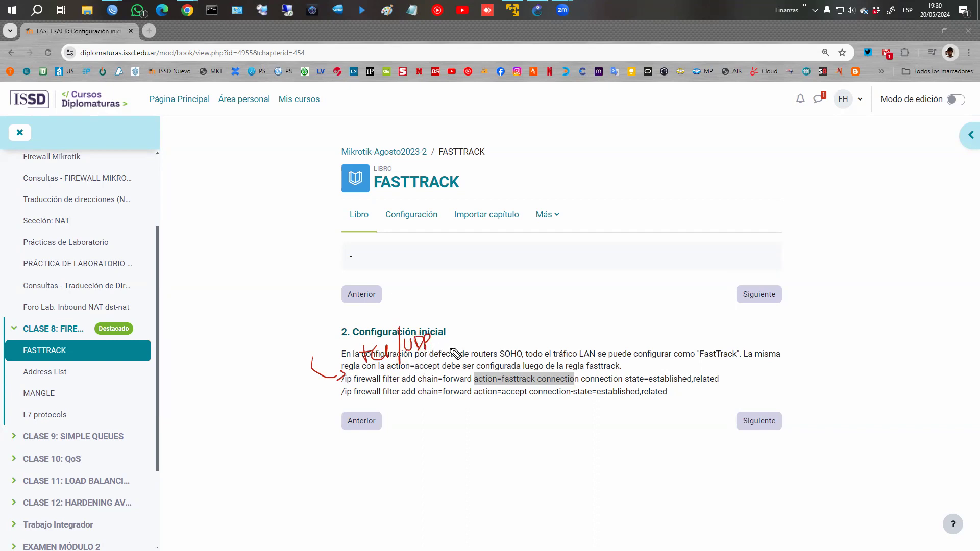
# Tick the first command in red, extend the arrow and write a !TCP/UDP note.
pyautogui.moveTo(726, 372); pyautogui.dragTo(744, 360)
pyautogui.moveTo(312, 363); pyautogui.dragTo(323, 394)
pyautogui.moveTo(228, 408)
pyautogui.mouseDown()
pyautogui.moveTo(228, 423)
pyautogui.moveTo(246, 410)
pyautogui.mouseUp()
pyautogui.click(230, 429)
pyautogui.moveTo(242, 411)
pyautogui.mouseDown()
pyautogui.moveTo(242, 423)
pyautogui.moveTo(267, 417)
pyautogui.moveTo(263, 430)
pyautogui.moveTo(281, 419)
pyautogui.mouseUp()
pyautogui.hotkey('ctrl', 'z')
# Tick the second command and underline fasttrack-connection, accept and connection-state=established in red.
pyautogui.moveTo(674, 390); pyautogui.dragTo(692, 387)
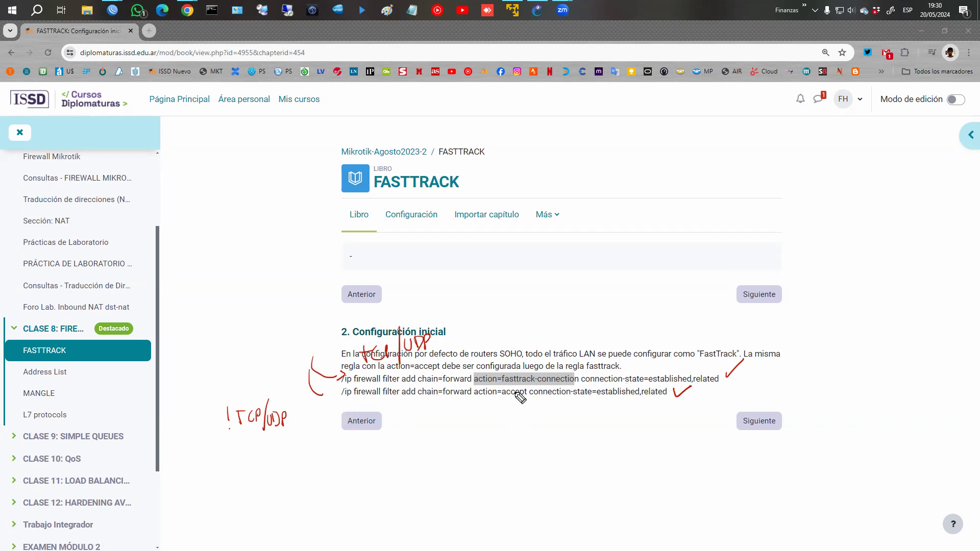
pyautogui.moveTo(499, 383); pyautogui.dragTo(573, 380)
pyautogui.moveTo(498, 393); pyautogui.dragTo(527, 394)
pyautogui.moveTo(574, 402); pyautogui.dragTo(662, 399)
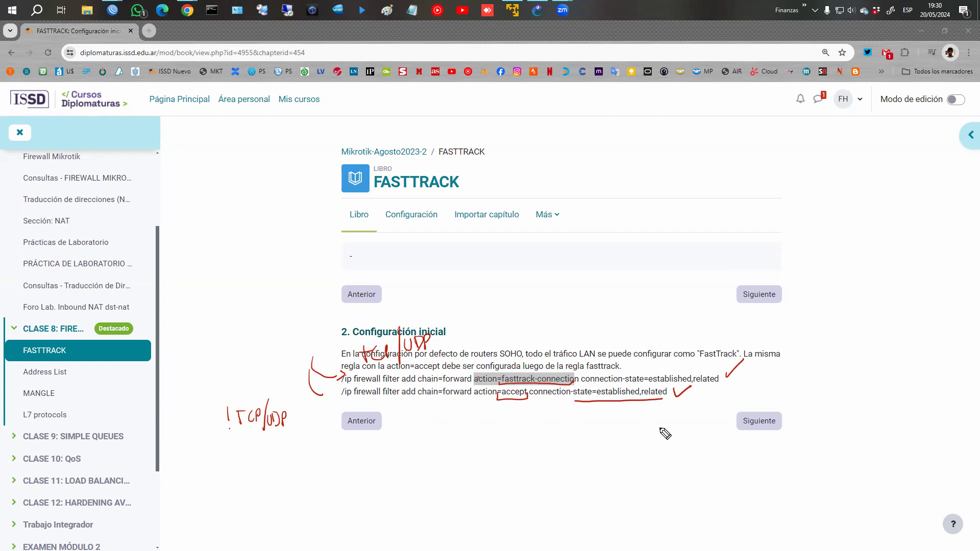
# Go to chapter 3's Without/With table, erase the old ink and box 360Mbps in red.
pyautogui.click(757, 427)
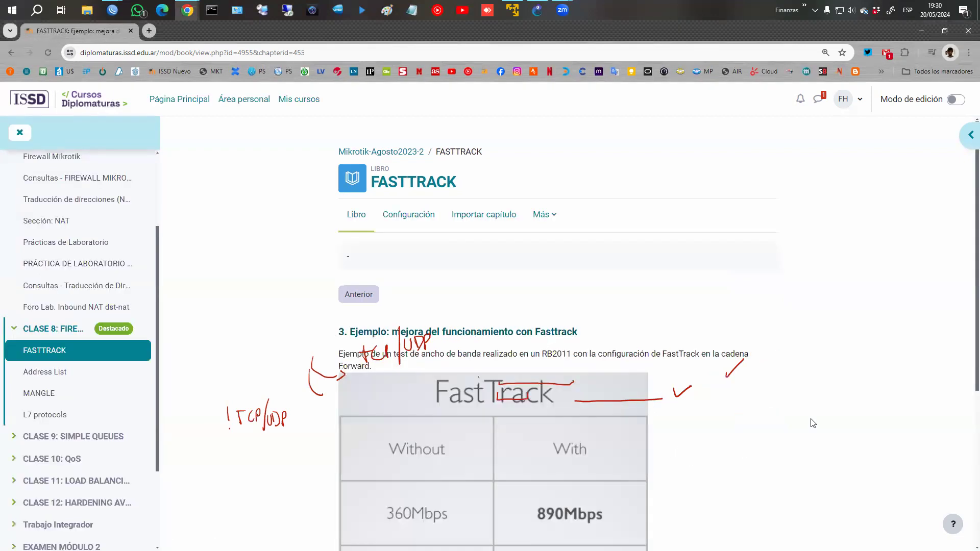
pyautogui.scroll(-3, 859, 439)
pyautogui.scroll(-2, 859, 440)
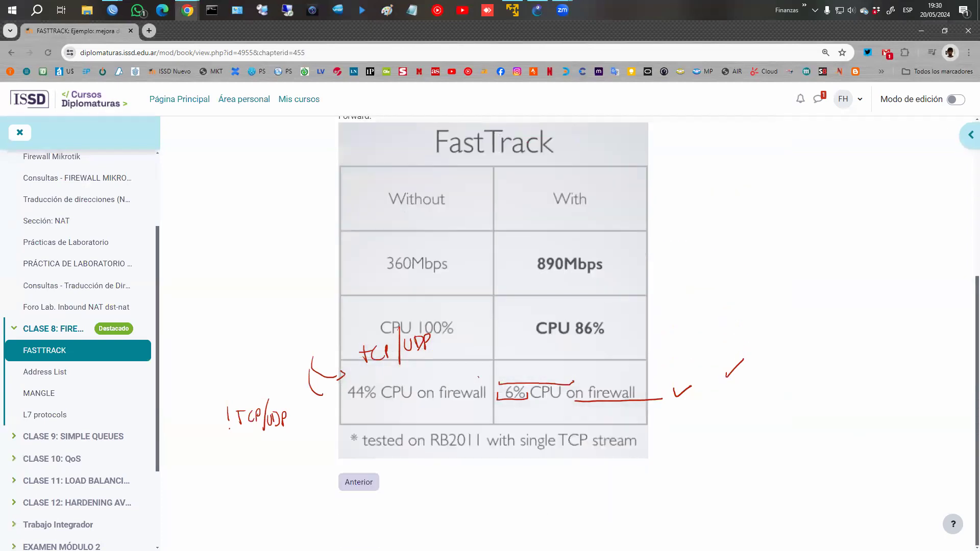
pyautogui.press('Escape')
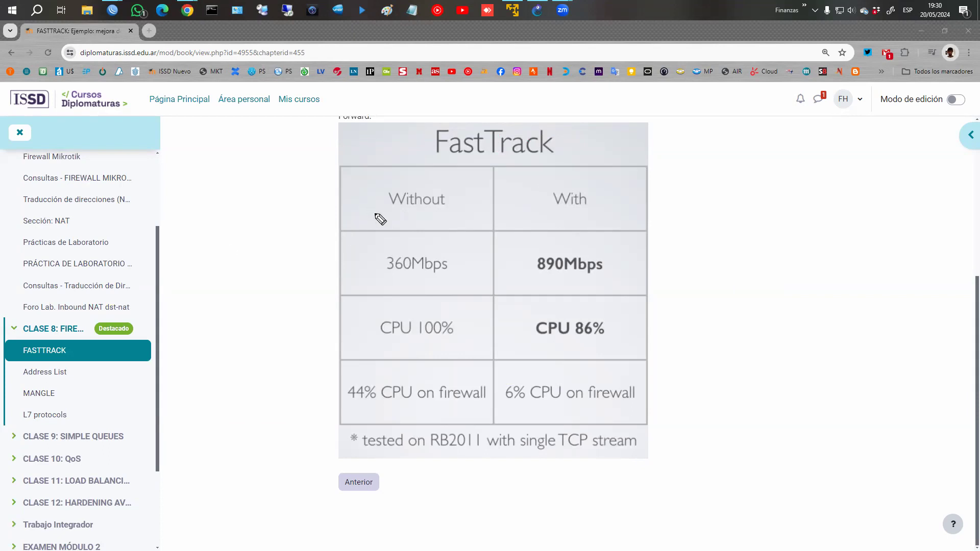
pyautogui.moveTo(382, 245)
pyautogui.mouseDown()
pyautogui.moveTo(378, 258)
pyautogui.moveTo(465, 282)
pyautogui.moveTo(390, 278)
pyautogui.mouseUp()
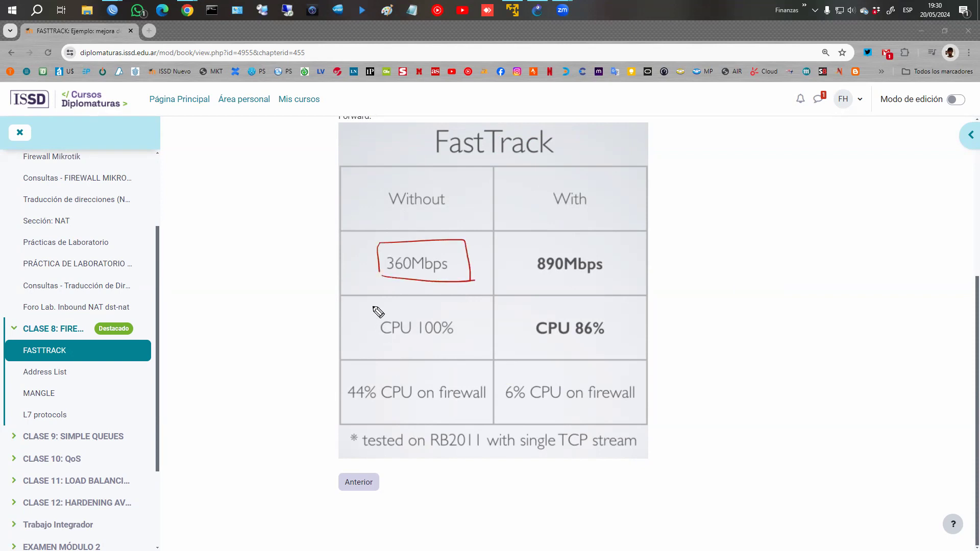
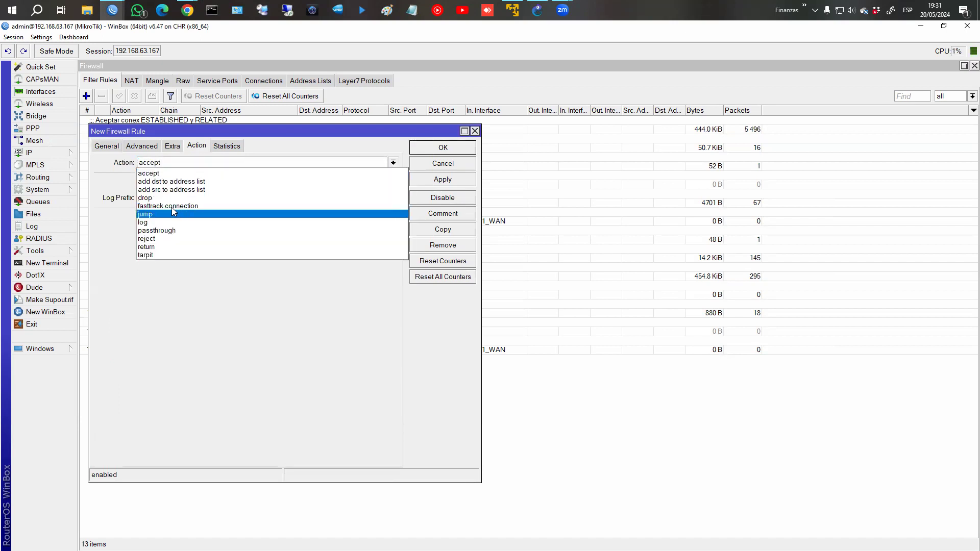
# Make the new forward rule a fasttrack connection commented 'Fast-track conex EST y RELATED' and save it.
pyautogui.click(174, 207)
pyautogui.click(420, 215)
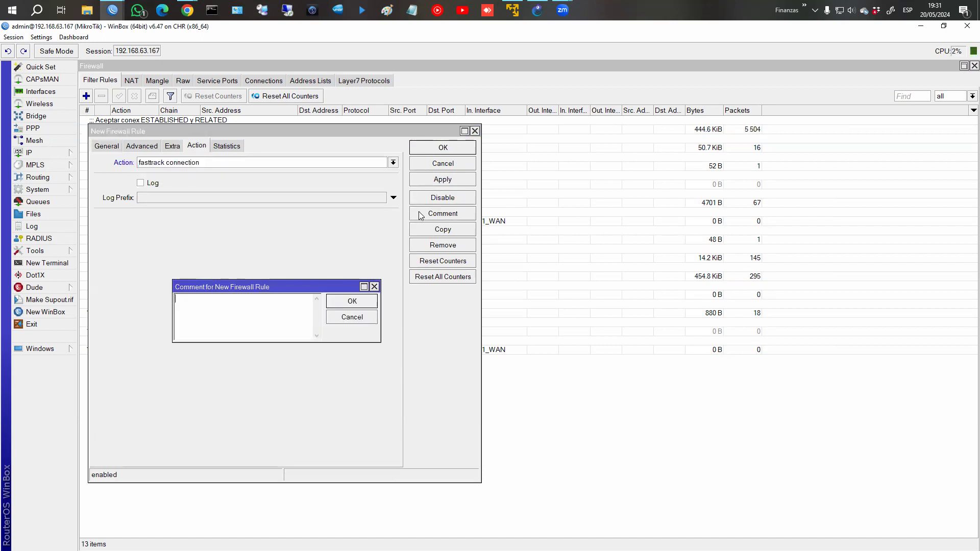
pyautogui.write('Fas')
pyautogui.write('t-track')
pyautogui.write(' conex EST')
pyautogui.write(' y RELATED')
pyautogui.press('Return')
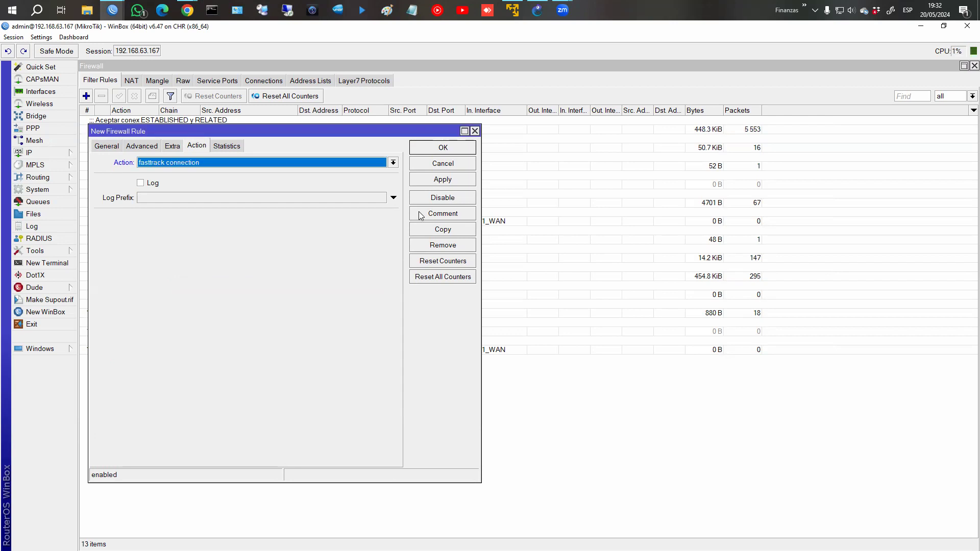
pyautogui.click(457, 149)
pyautogui.click(242, 370)
pyautogui.click(243, 379)
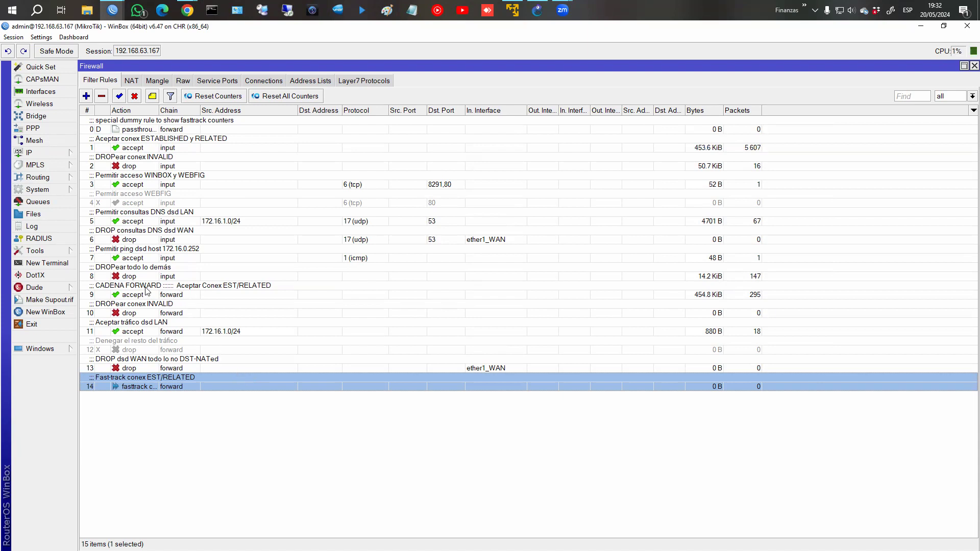
# Move the fasttrack rule above the forward accept rule and cut 'CADENA FORWARD ::::::' from the accept rule's comment.
pyautogui.moveTo(187, 386); pyautogui.dragTo(204, 288)
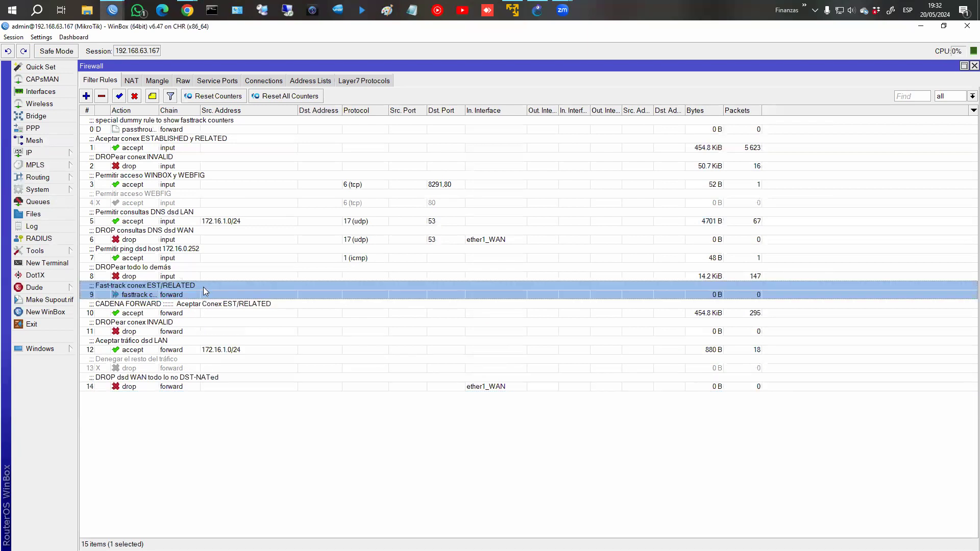
pyautogui.doubleClick(139, 312)
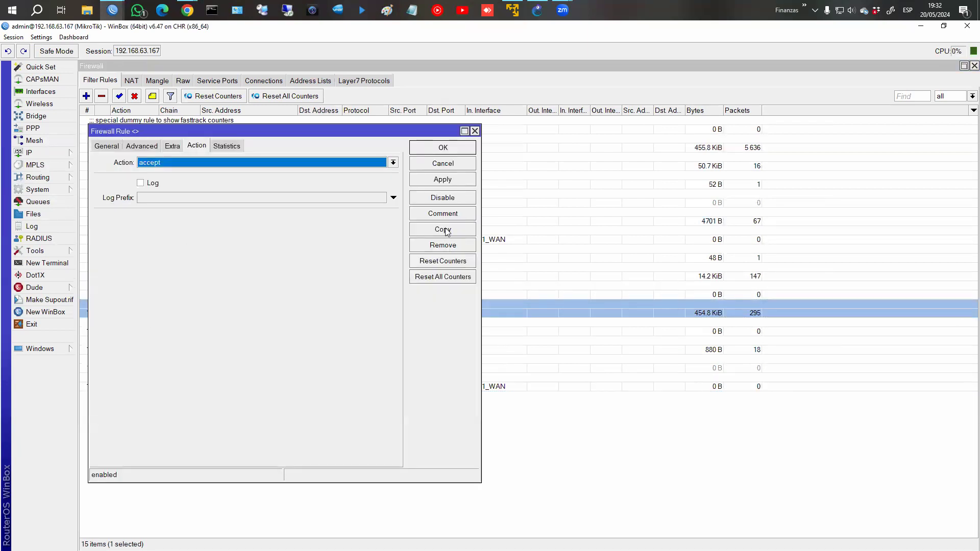
pyautogui.click(445, 216)
pyautogui.click(446, 167)
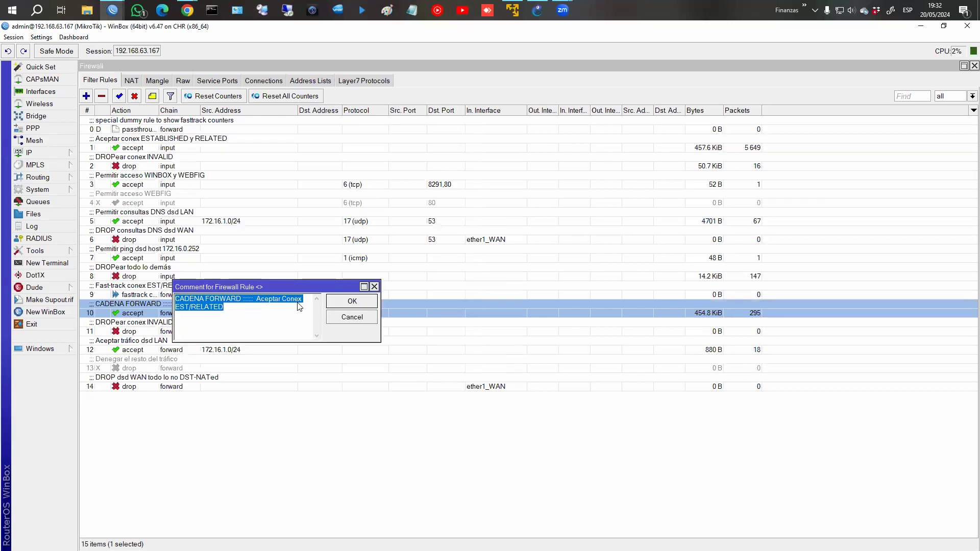
pyautogui.click(255, 310)
pyautogui.moveTo(257, 302); pyautogui.dragTo(176, 301)
pyautogui.hotkey('ctrl', 'c')
pyautogui.rightClick(204, 300)
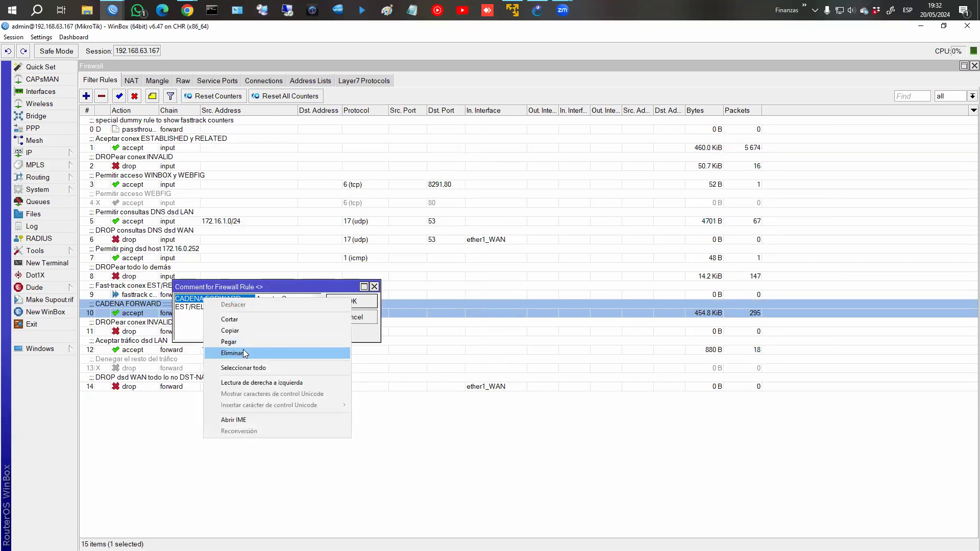
pyautogui.click(231, 319)
pyautogui.click(352, 301)
# Paste 'CADENA FORWARD ::::::' at the start of fasttrack rule 9's comment.
pyautogui.click(164, 297)
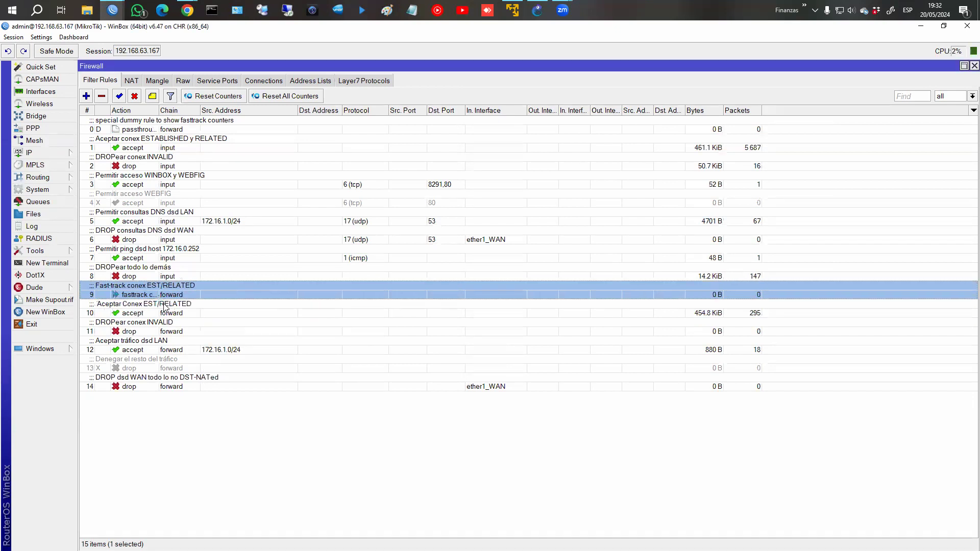
pyautogui.click(152, 96)
pyautogui.click(179, 303)
pyautogui.hotkey('ctrl', 'v')
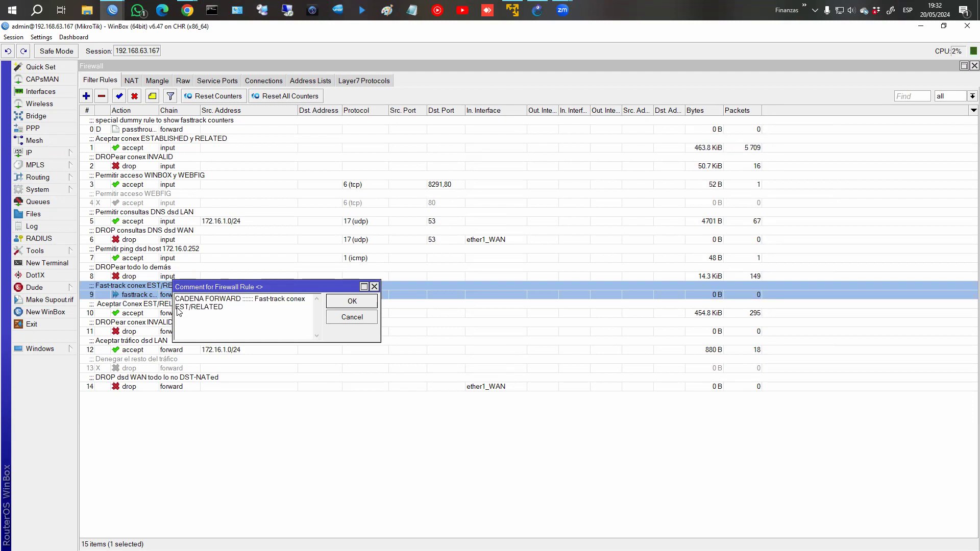
pyautogui.press('Escape')
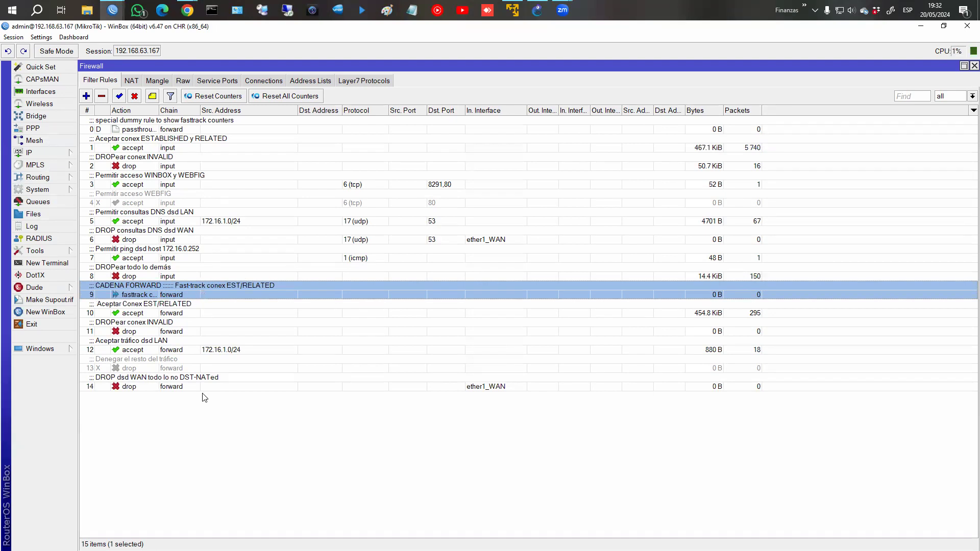
pyautogui.click(188, 308)
# Reset all filter rule counters to zero, then open the Interface List.
pyautogui.click(189, 293)
pyautogui.click(259, 98)
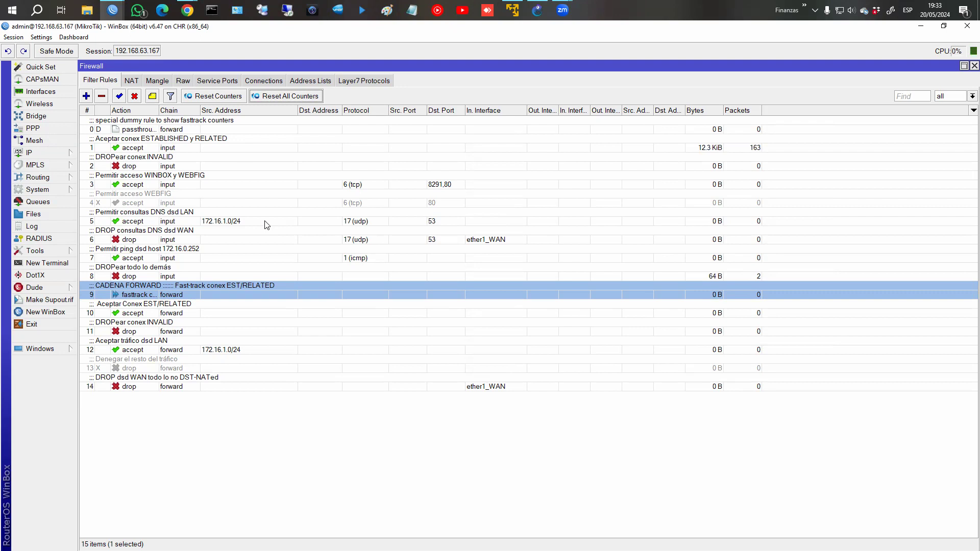
pyautogui.moveTo(267, 226)
pyautogui.click(54, 96)
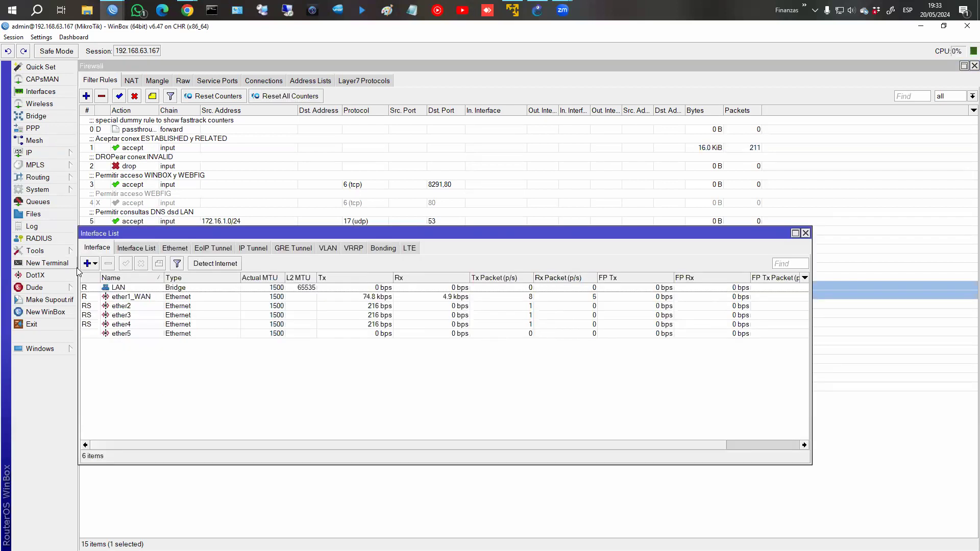
pyautogui.click(87, 263)
pyautogui.click(111, 264)
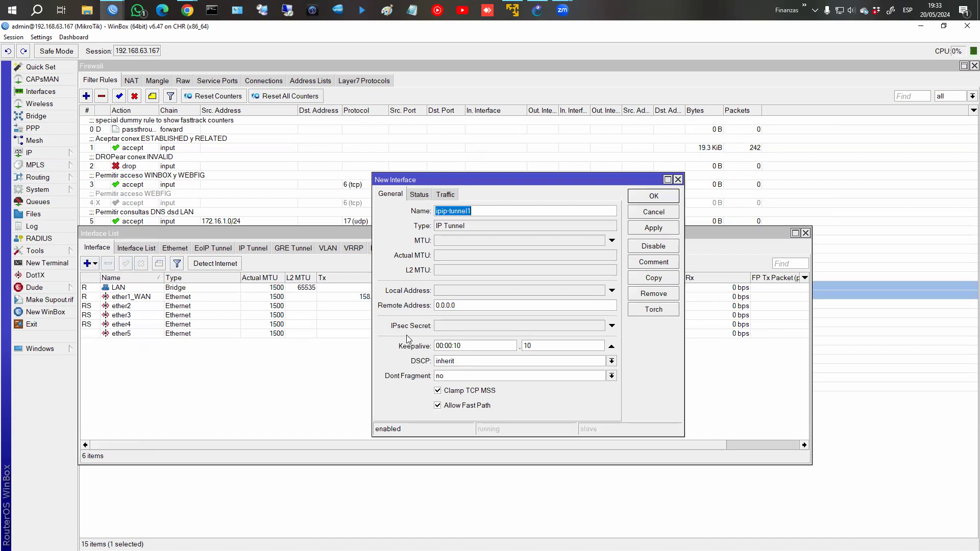
pyautogui.click(438, 327)
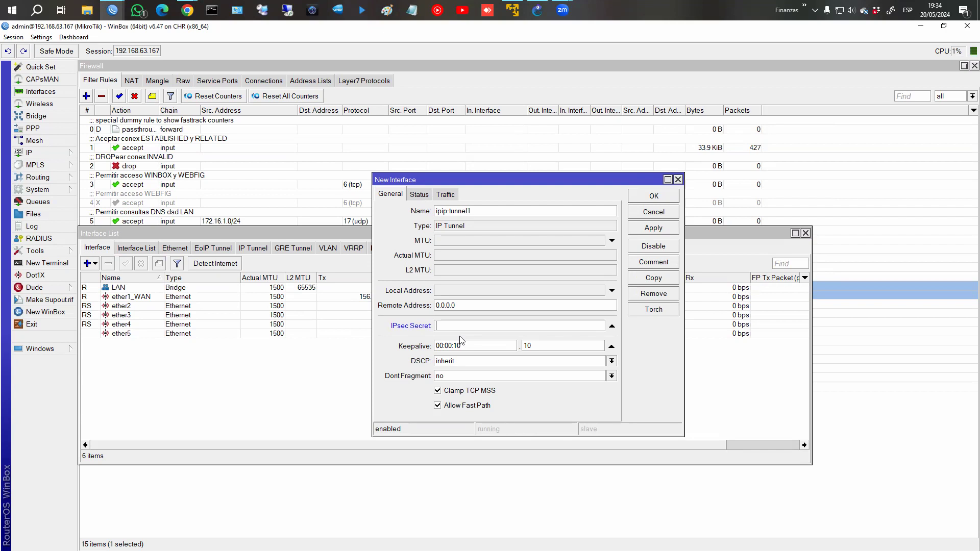
pyautogui.write('***')
pyautogui.click(659, 230)
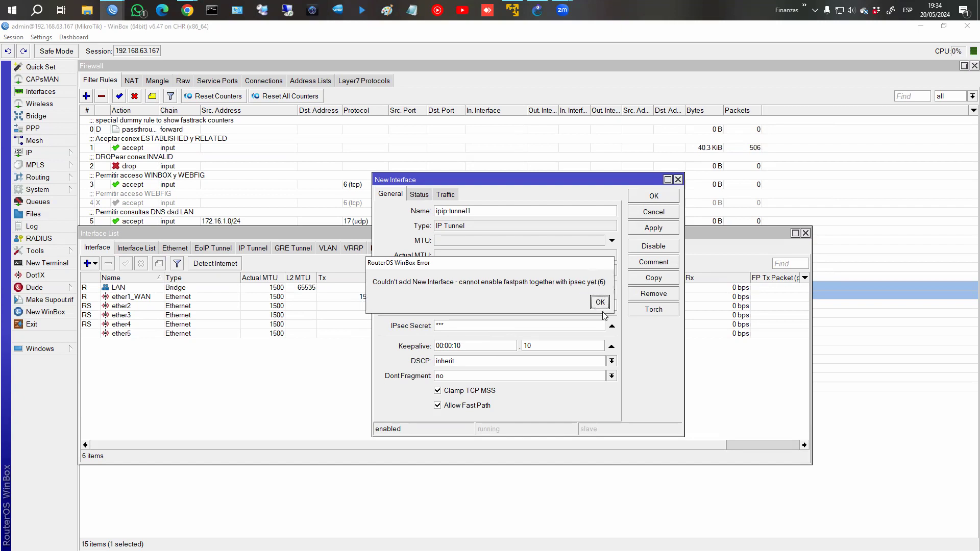
pyautogui.click(600, 302)
pyautogui.doubleClick(449, 325)
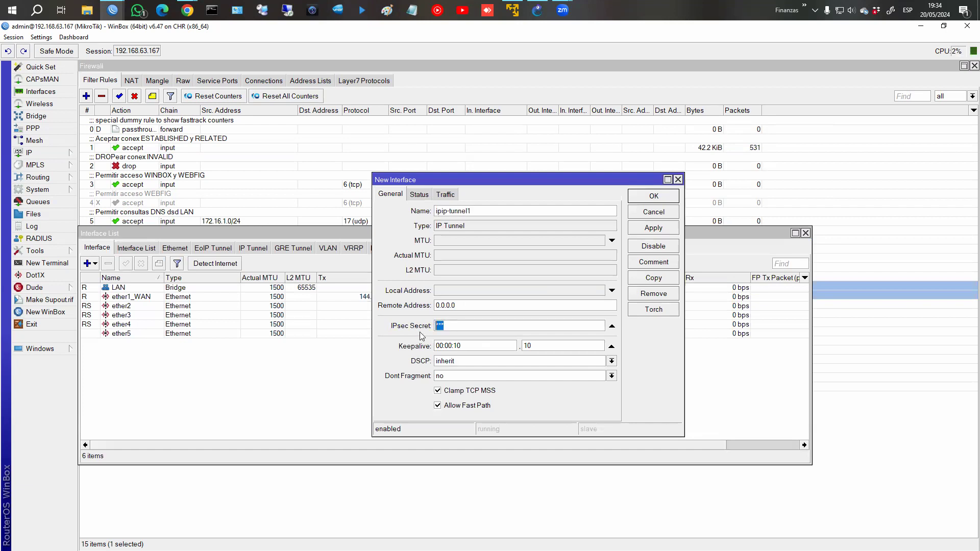
pyautogui.click(454, 406)
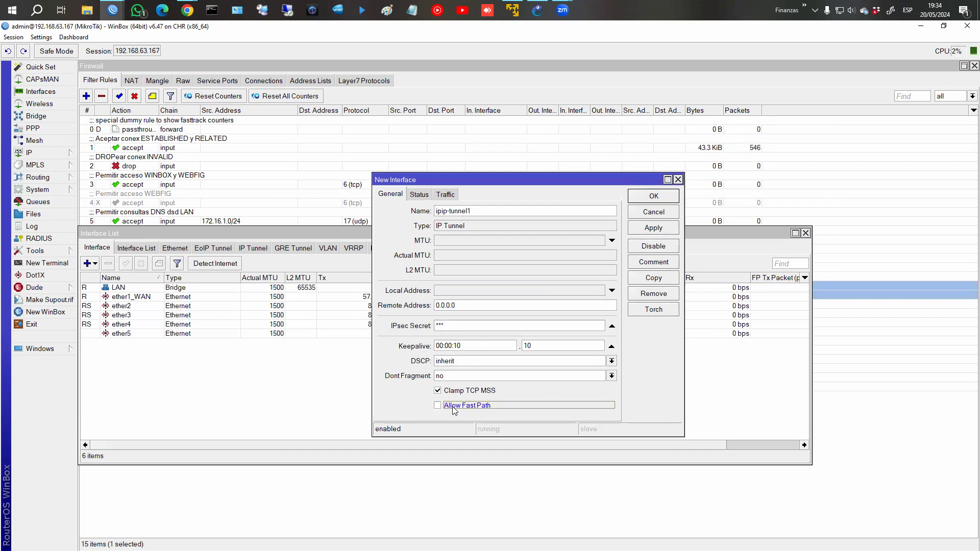
pyautogui.click(651, 230)
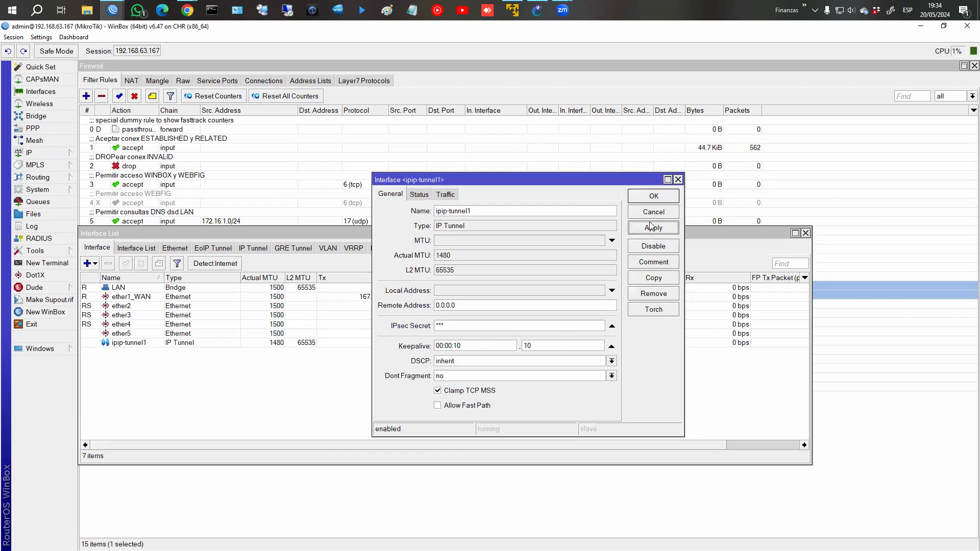
pyautogui.click(654, 211)
pyautogui.click(335, 346)
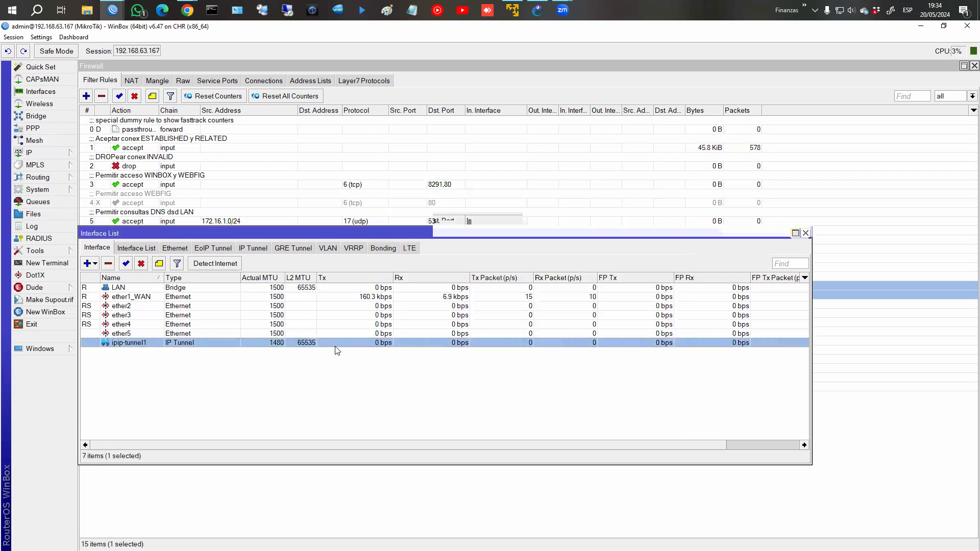
pyautogui.click(112, 264)
pyautogui.click(806, 233)
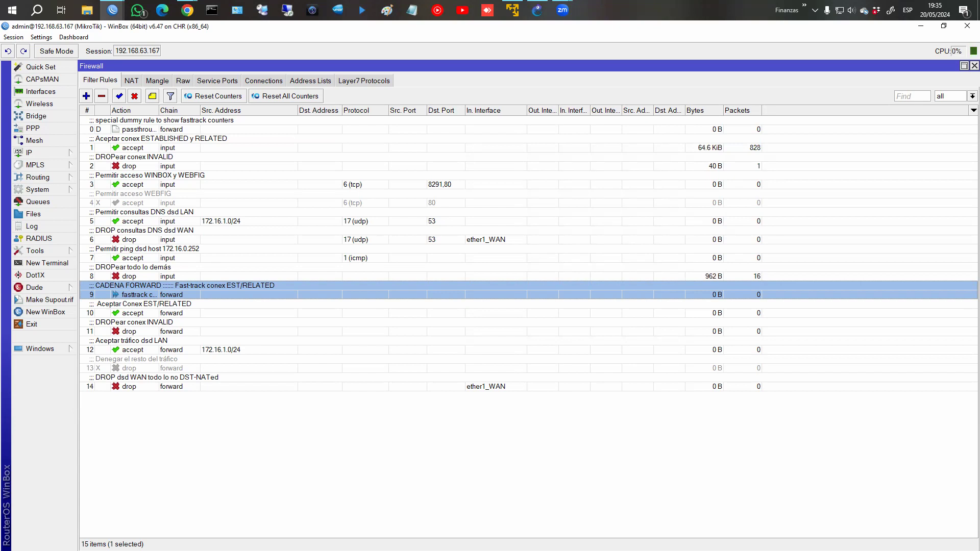
# Switch from WinBox to the Chrome FASTTRACK lesson page.
pyautogui.hotkey('alt', 'Tab')
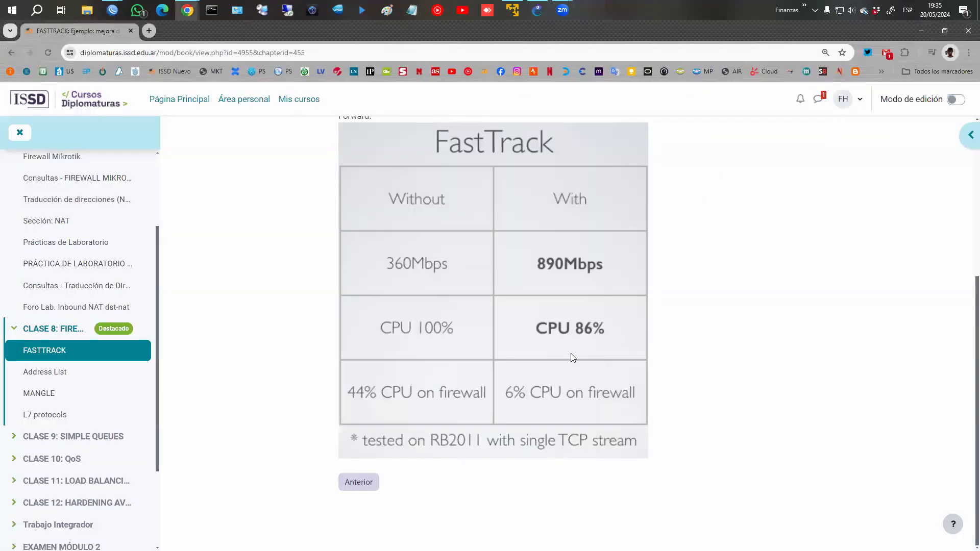
# Open the Address List chapter and highlight the 192.168.0.0/24 network and 192.168.0.150 single-IP examples.
pyautogui.click(57, 375)
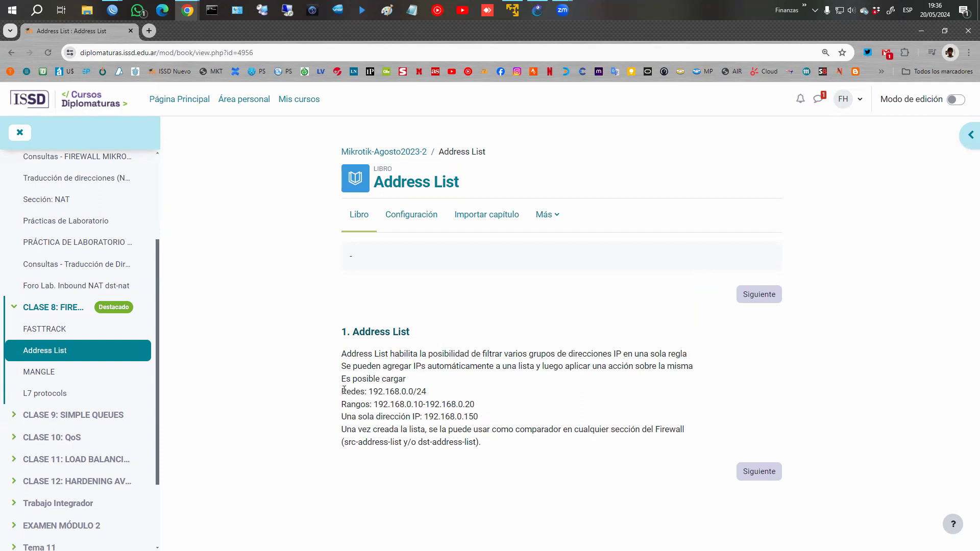
pyautogui.moveTo(343, 391); pyautogui.dragTo(488, 407)
pyautogui.click(343, 419)
pyautogui.moveTo(343, 419); pyautogui.dragTo(519, 427)
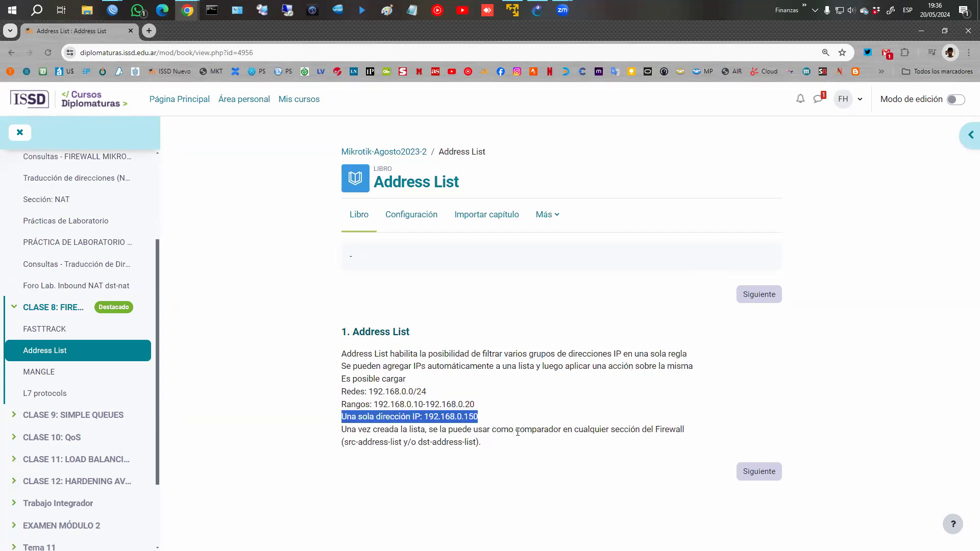
pyautogui.click(114, 11)
# Bring WinBox forward to view the firewall Address Lists, then switch to GNS3.
pyautogui.click(182, 65)
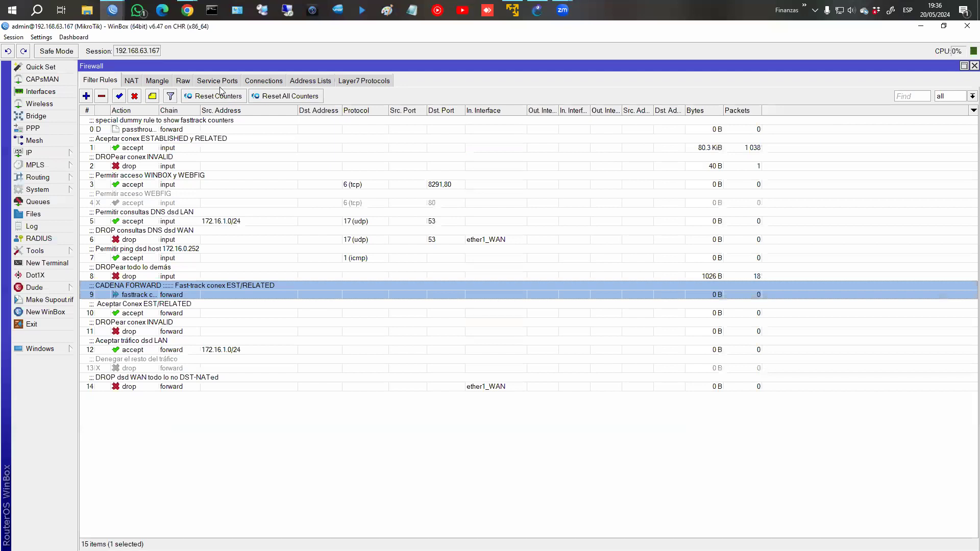
pyautogui.click(323, 80)
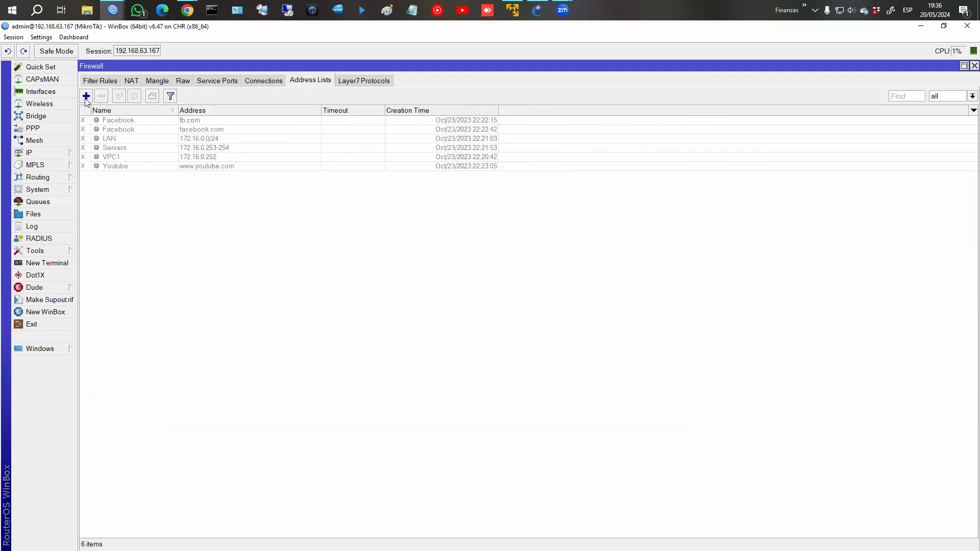
pyautogui.click(537, 9)
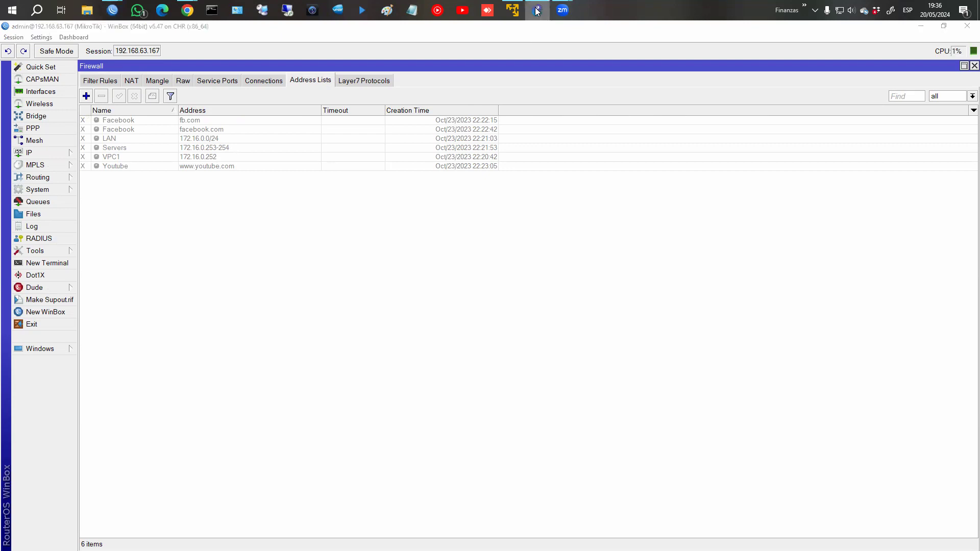
# Request a DHCP address on PC1 from its console.
pyautogui.rightClick(309, 416)
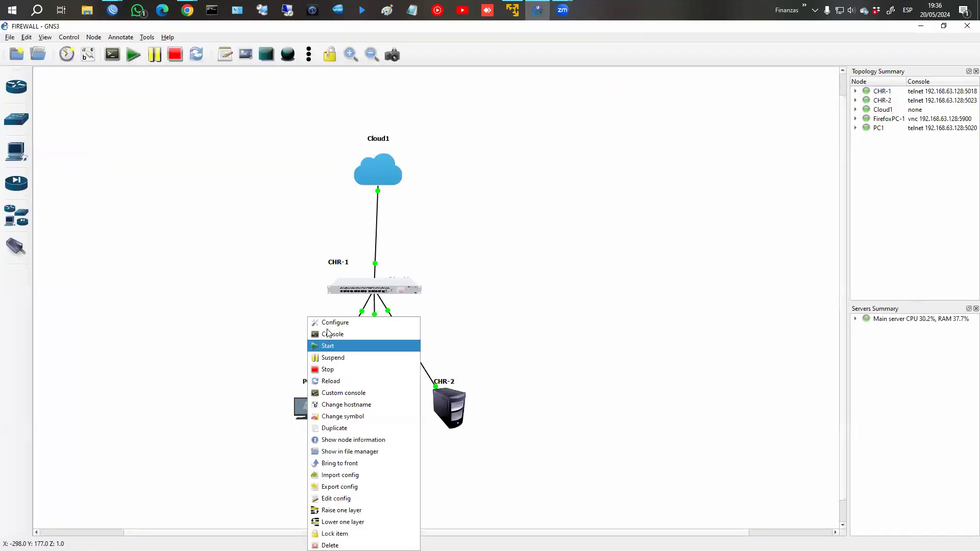
pyautogui.click(329, 334)
pyautogui.write('dhcp')
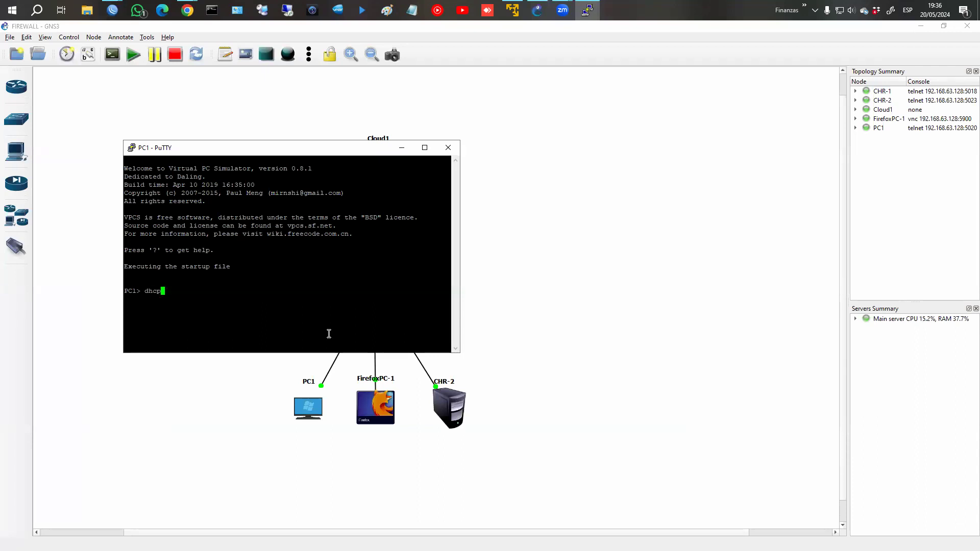
pyautogui.press('Return')
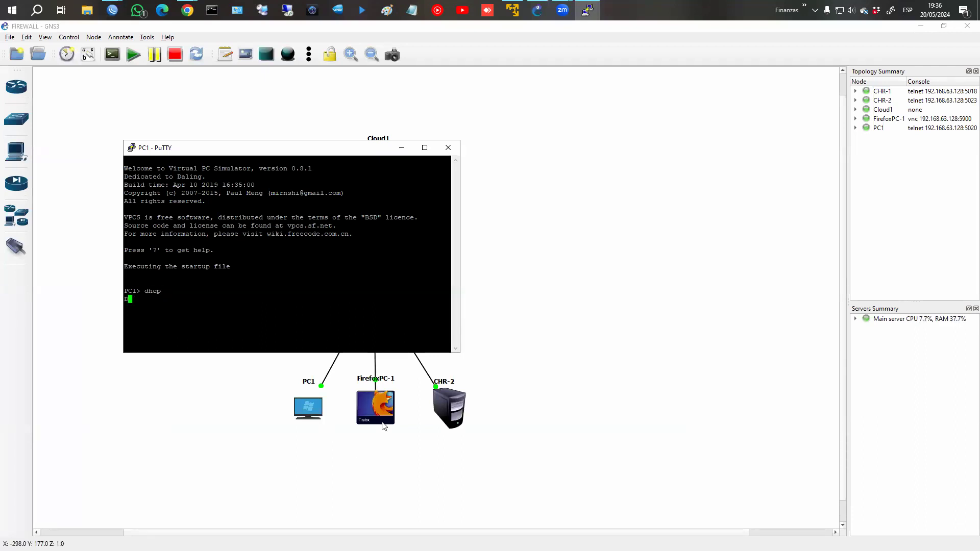
# Run ifconfig in a terminal on FirefoxPC-1 to show its network interfaces.
pyautogui.click(384, 425)
pyautogui.rightClick(383, 408)
pyautogui.click(405, 223)
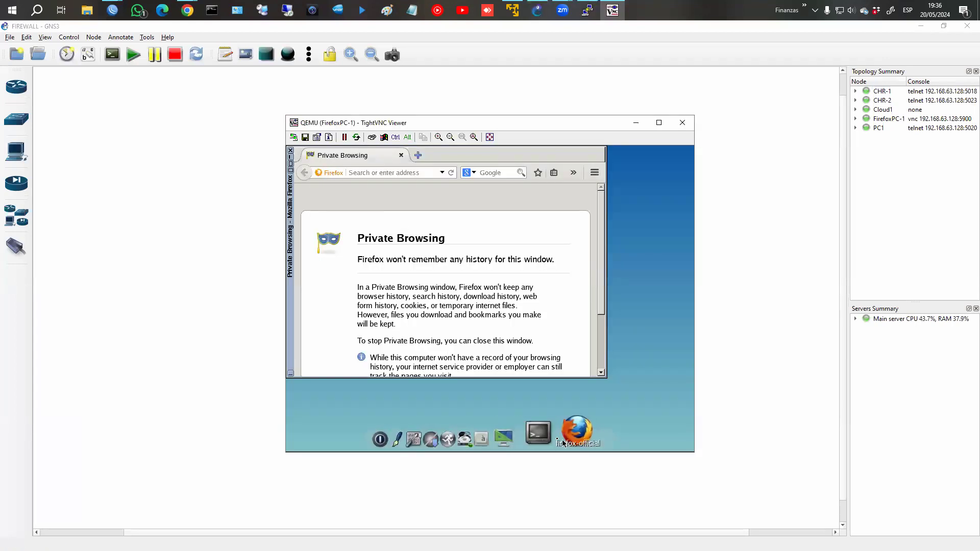
pyautogui.click(546, 437)
pyautogui.write('ifconfig')
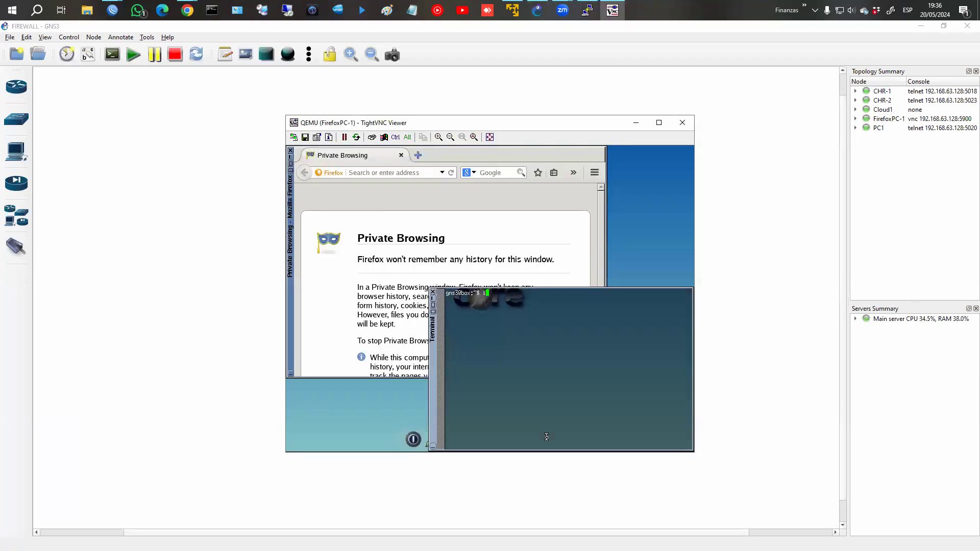
pyautogui.press('Return')
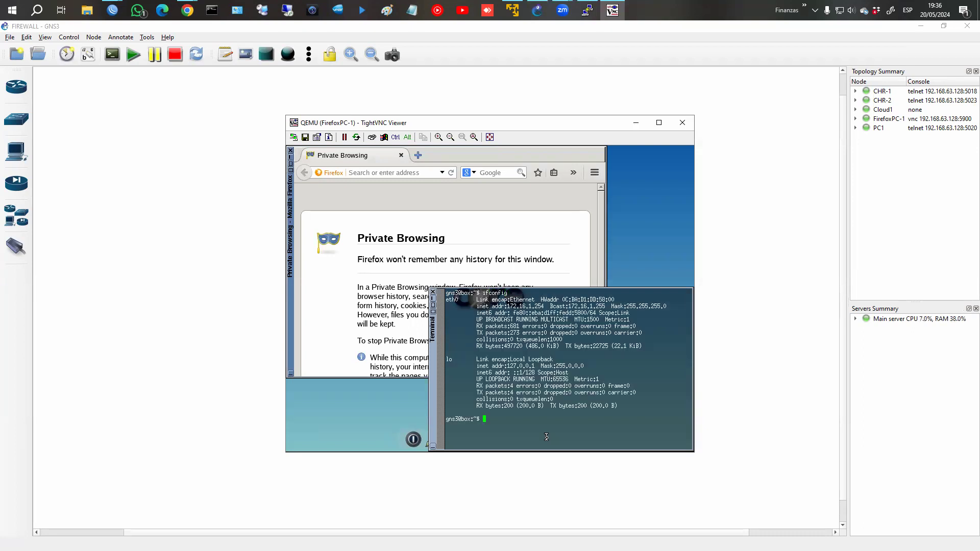
pyautogui.rightClick(421, 384)
pyautogui.click(516, 465)
# Log into CHR-2's console as admin, run 'ip address print', then raise PC1's console.
pyautogui.rightClick(457, 411)
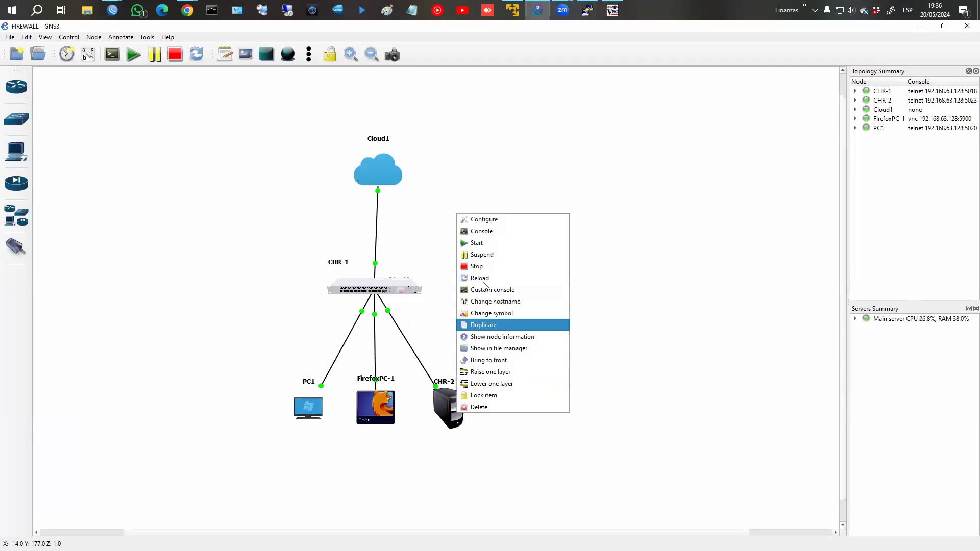
pyautogui.click(481, 231)
pyautogui.write('admin')
pyautogui.press('Return')
pyautogui.press('Return')
pyautogui.write('ip address print')
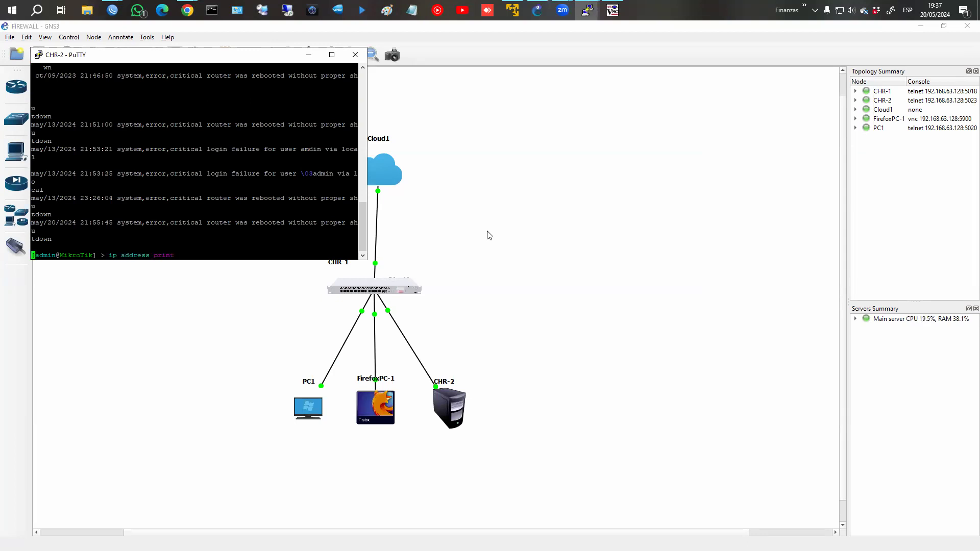
pyautogui.press('Return')
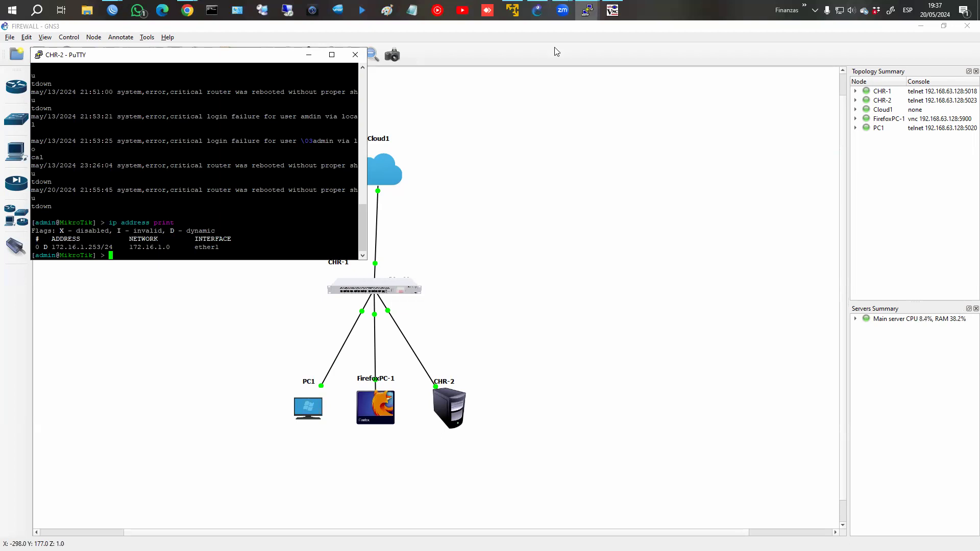
pyautogui.click(592, 12)
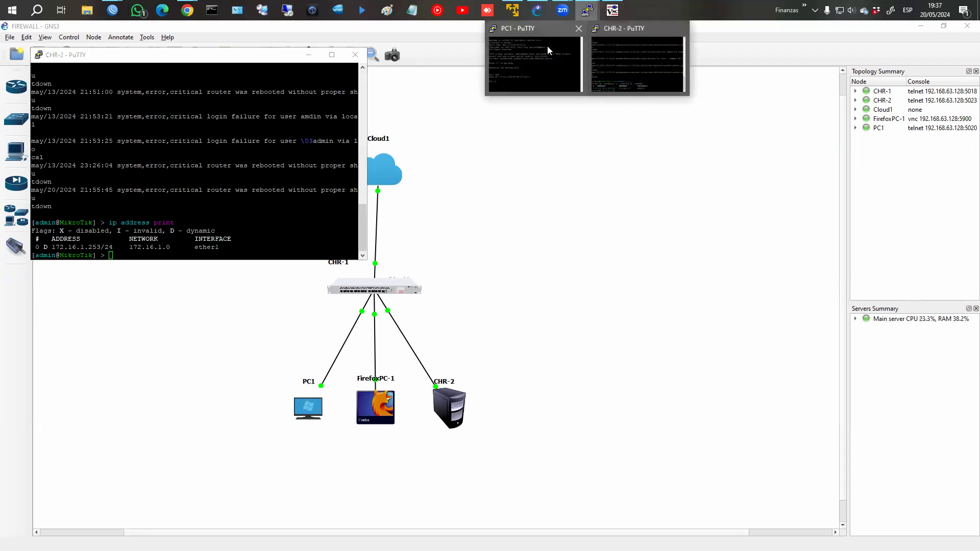
pyautogui.click(547, 49)
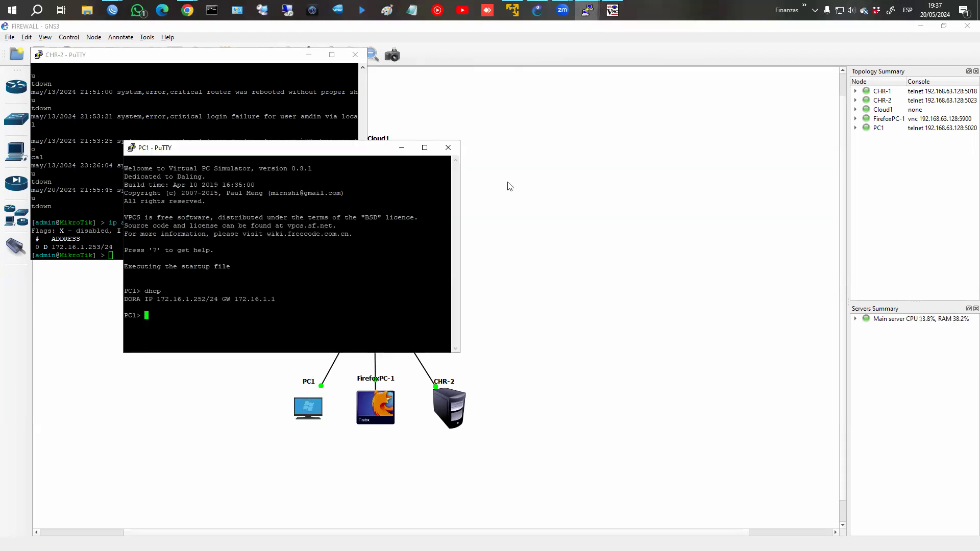
pyautogui.click(112, 10)
# Add address list entry VPC1 with address 172.16.1.252.
pyautogui.click(172, 64)
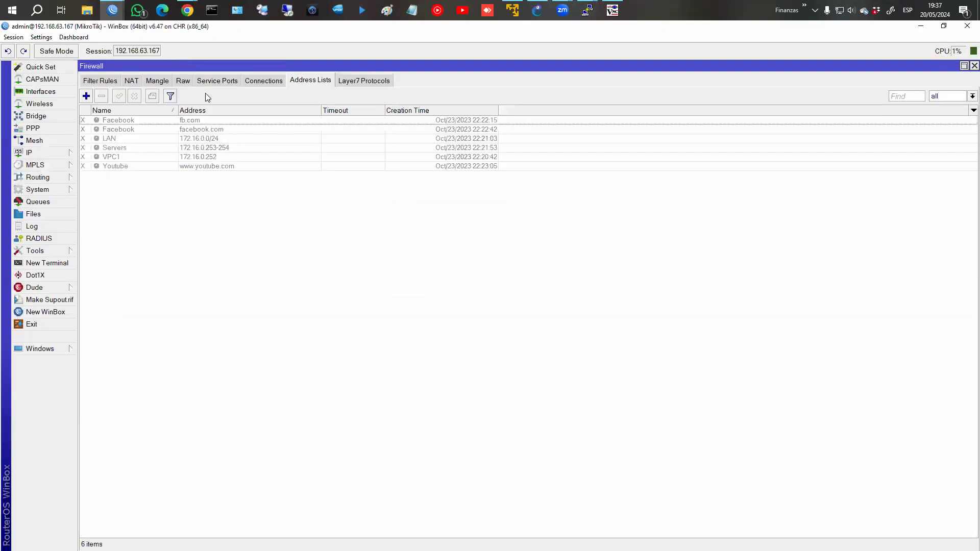
pyautogui.click(86, 96)
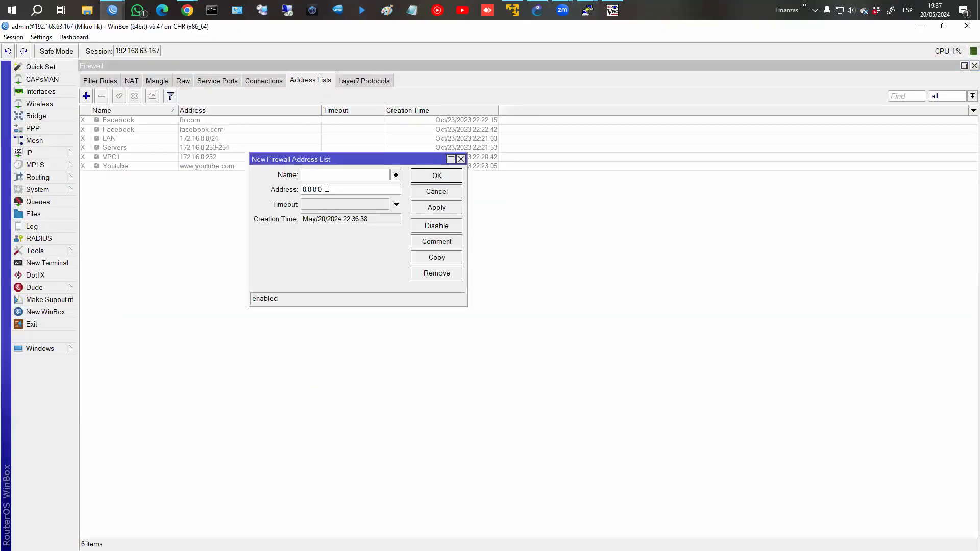
pyautogui.write('VPC1')
pyautogui.press('Tab')
pyautogui.write('172.16.1.252')
pyautogui.press('Return')
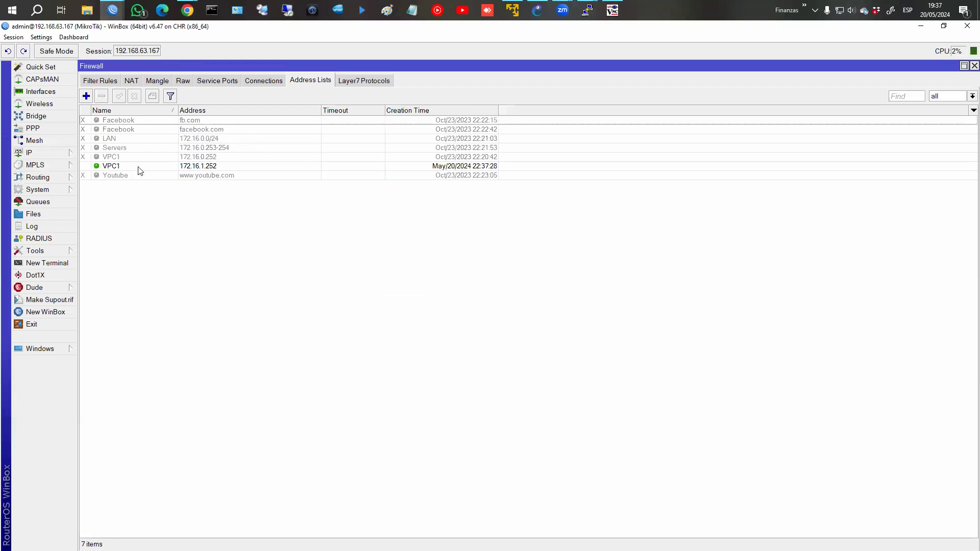
# Delete the six old address list entries (Youtube, VPC1, Servers, LAN, two Facebook).
pyautogui.click(132, 175)
pyautogui.keyDown('ctrl'); pyautogui.click(131, 156); pyautogui.keyUp('ctrl')
pyautogui.keyDown('ctrl'); pyautogui.click(130, 147); pyautogui.keyUp('ctrl')
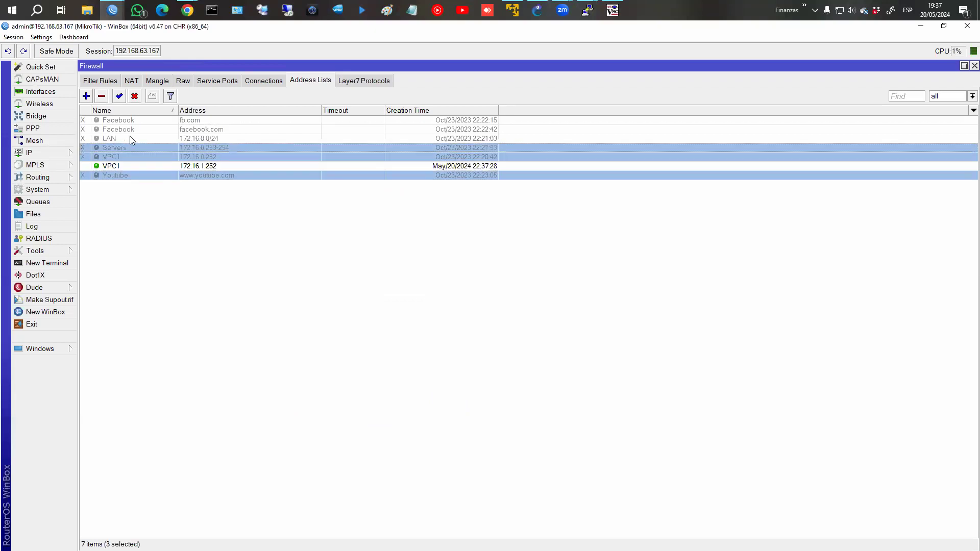
pyautogui.keyDown('ctrl'); pyautogui.click(130, 138); pyautogui.keyUp('ctrl')
pyautogui.keyDown('ctrl'); pyautogui.click(132, 130); pyautogui.keyUp('ctrl')
pyautogui.keyDown('ctrl'); pyautogui.click(135, 119); pyautogui.keyUp('ctrl')
pyautogui.click(101, 96)
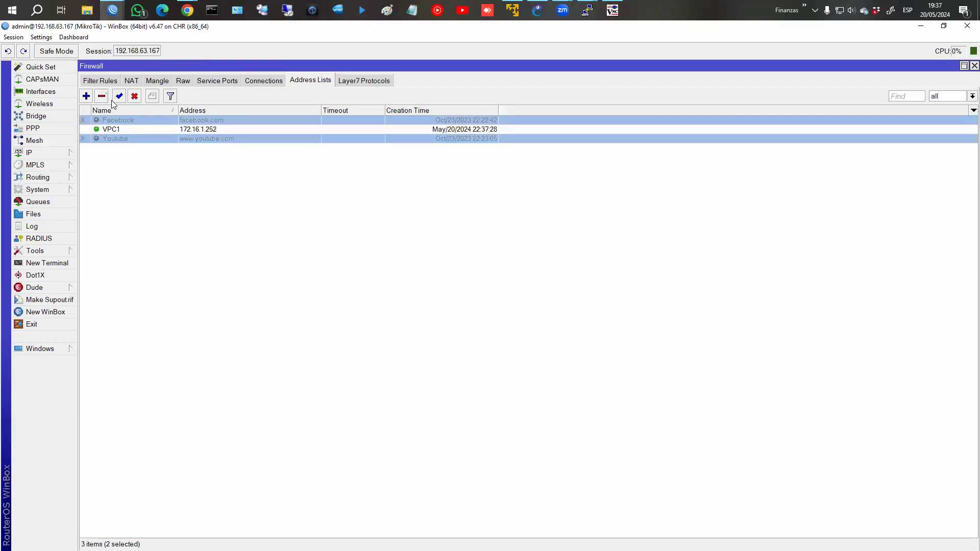
# Add address list entry LAN with network 172.16.1.0/24.
pyautogui.click(86, 96)
pyautogui.click(371, 178)
pyautogui.write('LAN')
pyautogui.press('Tab')
pyautogui.write('172.16.1.0')
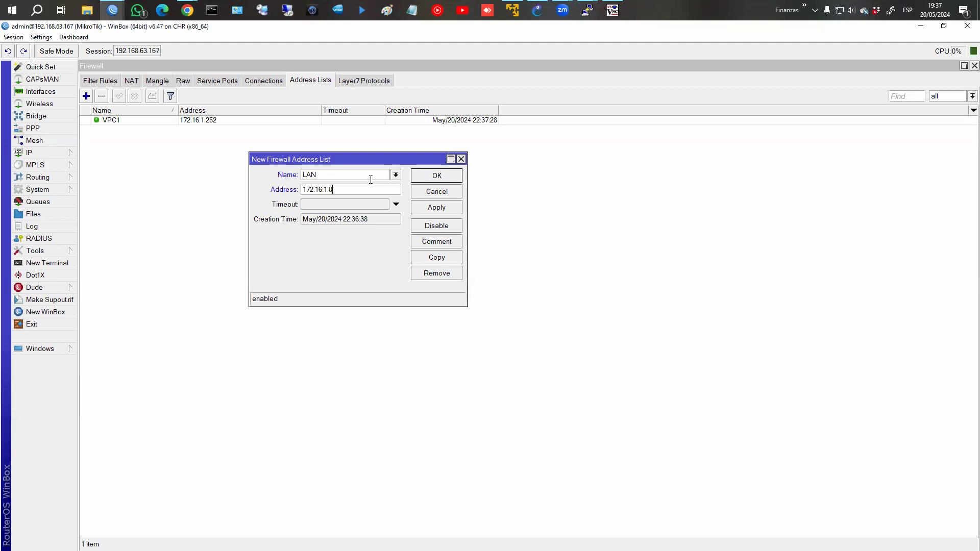
pyautogui.write('/24')
pyautogui.click(437, 176)
# Add address list entry Servers with range 172.16.1.253-172.16.1.254.
pyautogui.doubleClick(359, 204)
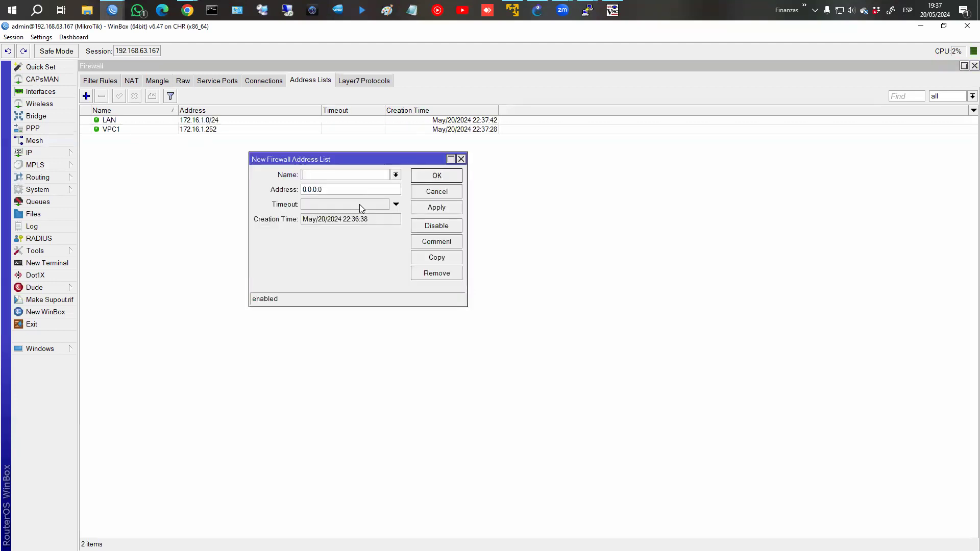
pyautogui.click(340, 175)
pyautogui.write('Servers')
pyautogui.click(537, 11)
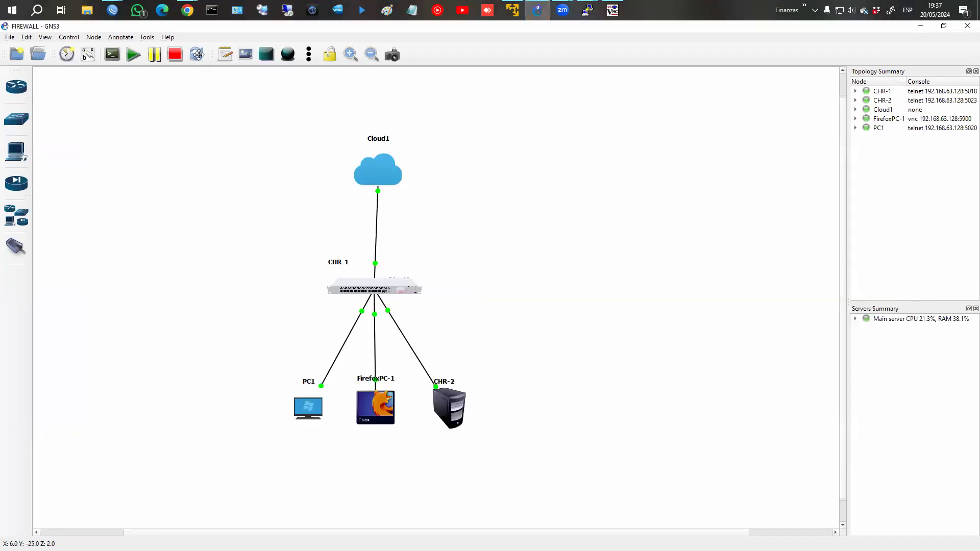
pyautogui.moveTo(113, 11)
pyautogui.click(181, 63)
pyautogui.click(335, 186)
pyautogui.doubleClick(335, 187)
pyautogui.write('17')
pyautogui.press('Tab')
pyautogui.click(335, 186)
pyautogui.write('2.16.1.253-172.16.1.254')
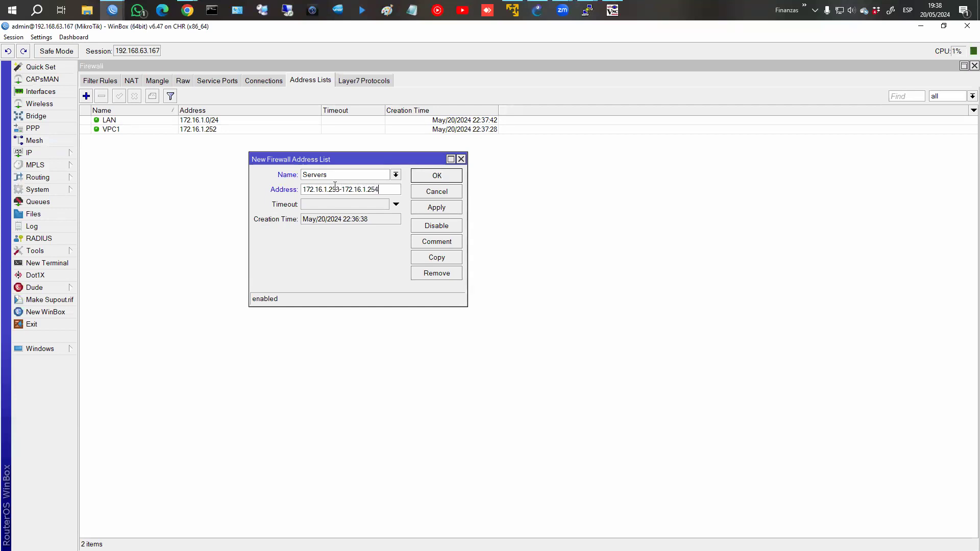
pyautogui.press('Return')
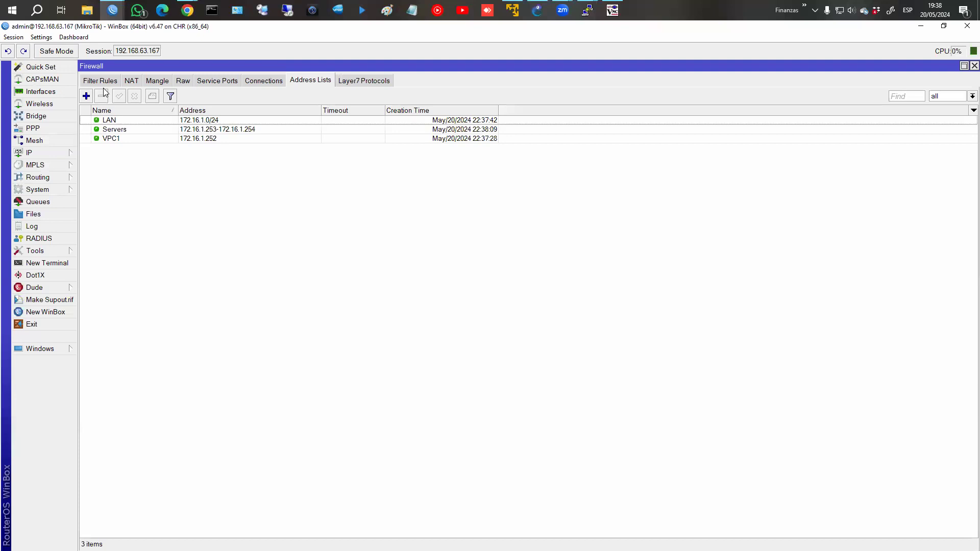
pyautogui.click(86, 97)
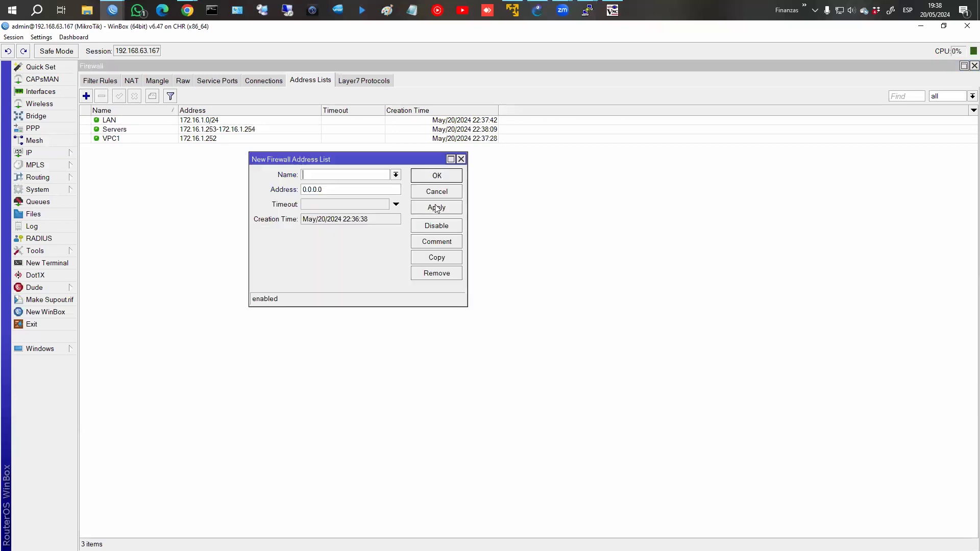
pyautogui.click(380, 207)
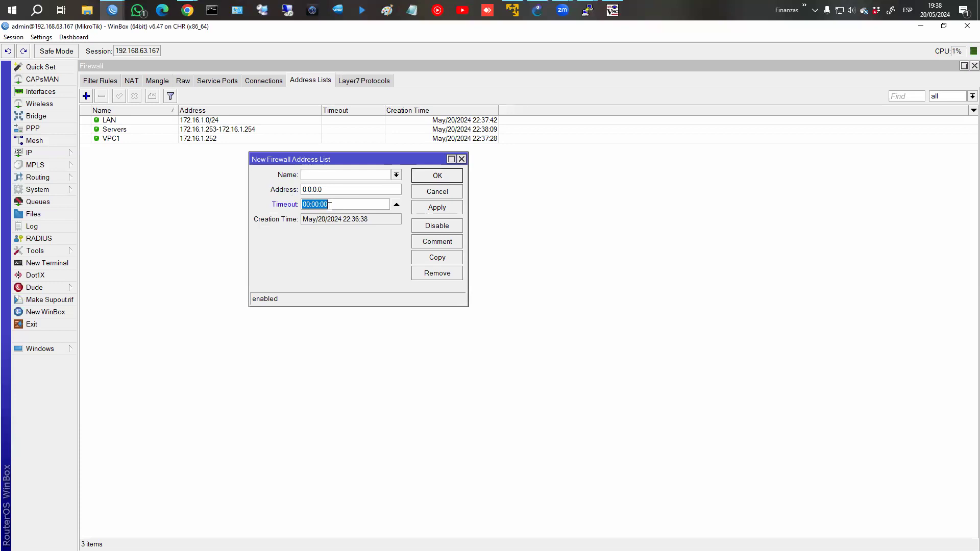
pyautogui.click(397, 204)
pyautogui.click(430, 192)
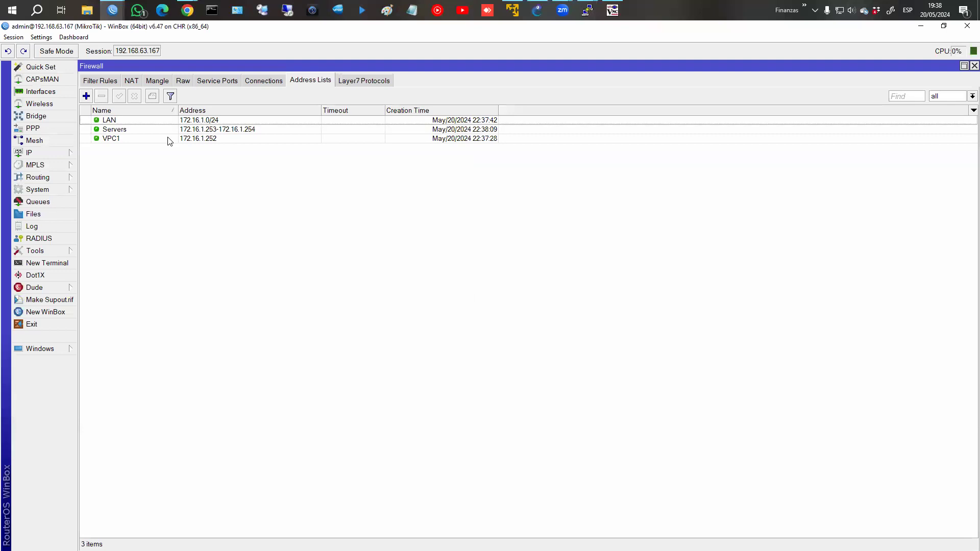
pyautogui.click(102, 82)
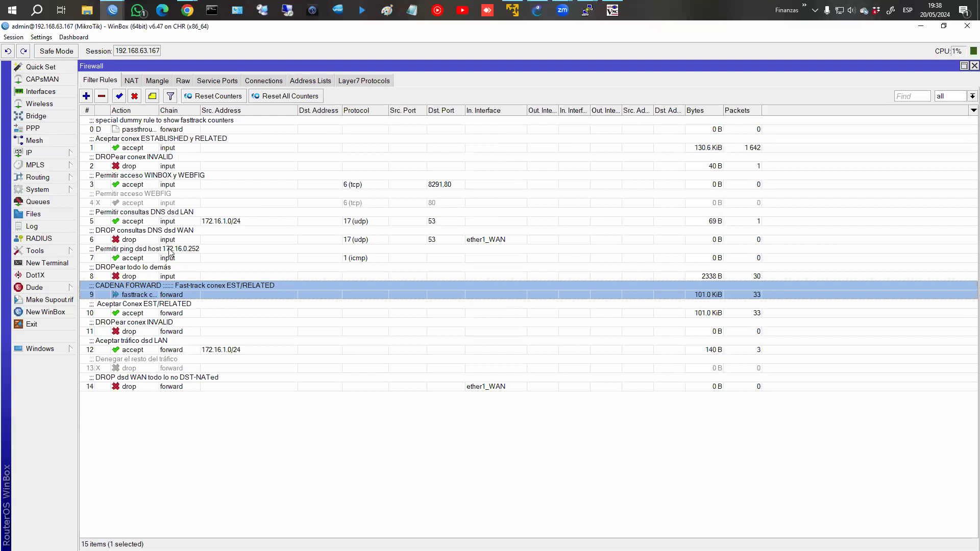
# Open ping-allowing rule 7 and try, then remove, an ether1_WAN in-interface condition.
pyautogui.click(169, 250)
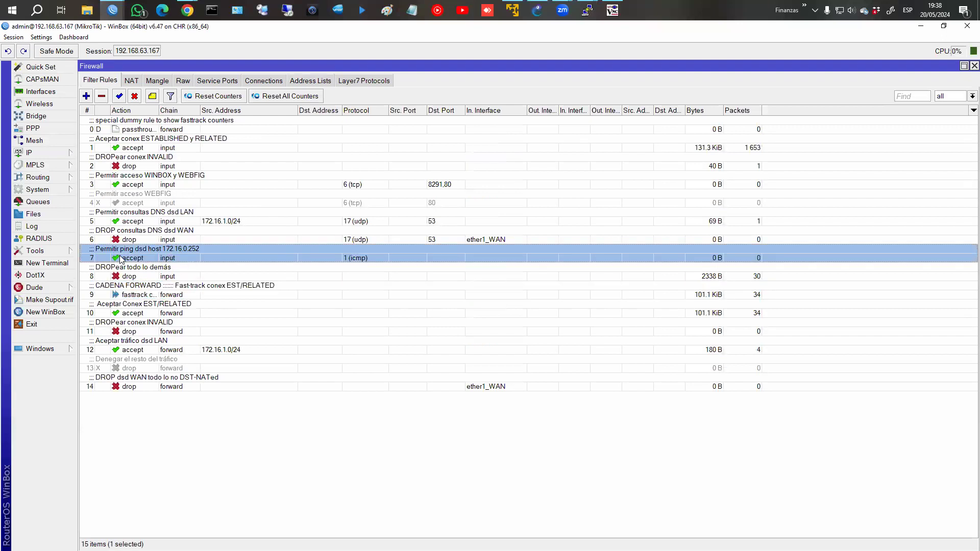
pyautogui.doubleClick(171, 258)
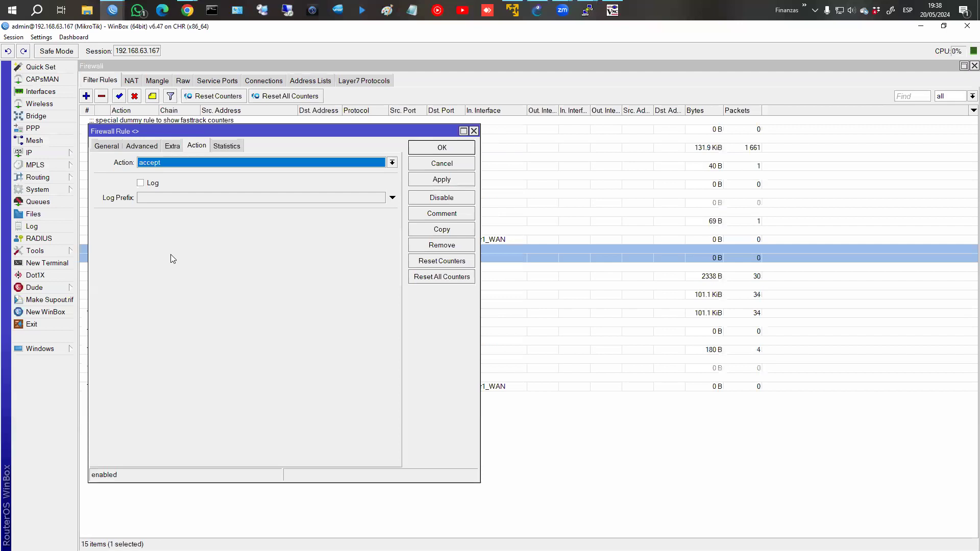
pyautogui.click(107, 146)
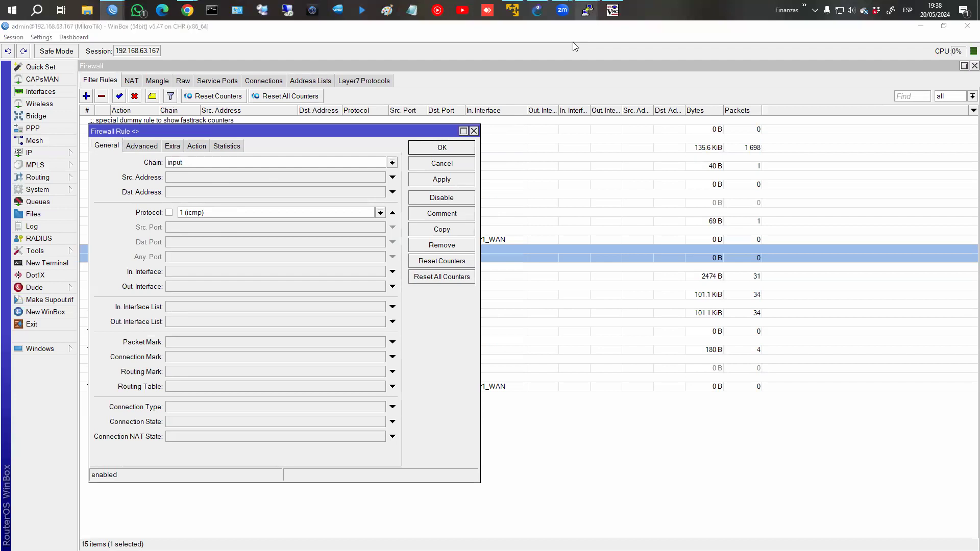
pyautogui.click(259, 272)
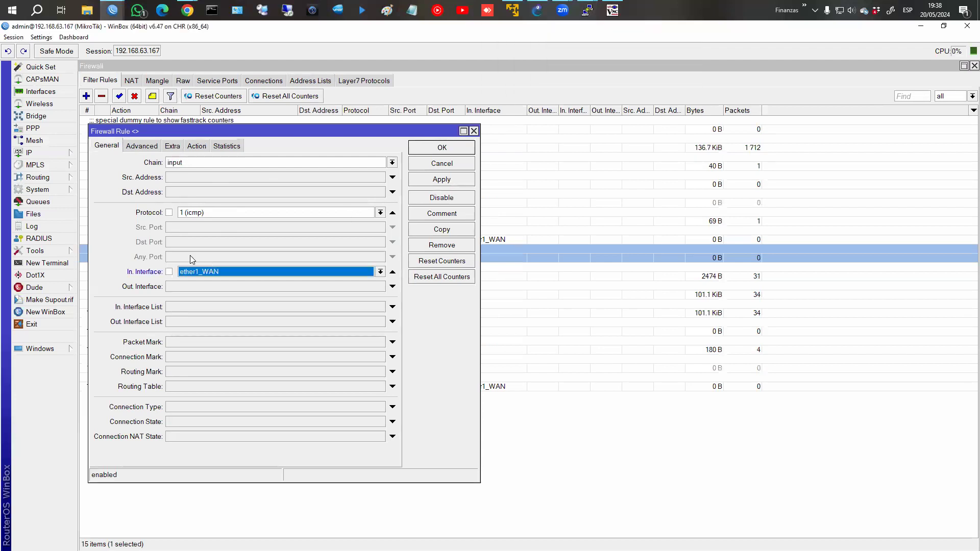
pyautogui.click(392, 271)
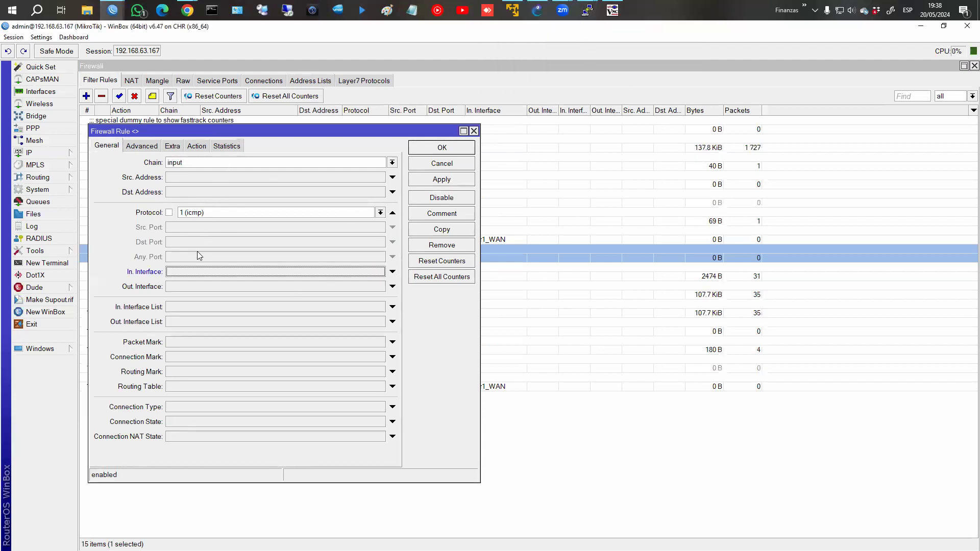
# Set rule 7's Src. Address List to VPC1, apply it, and return to PC1's console.
pyautogui.click(143, 147)
pyautogui.click(203, 165)
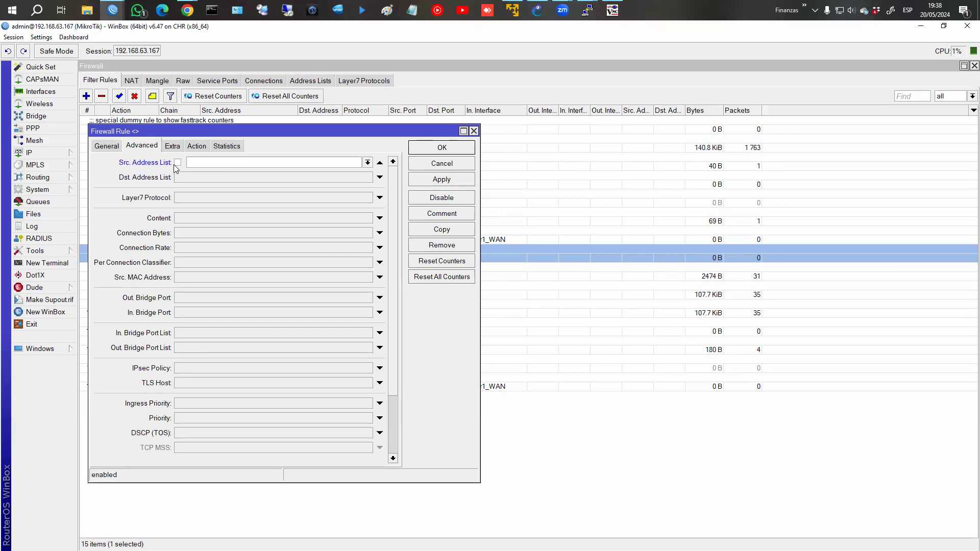
pyautogui.click(321, 163)
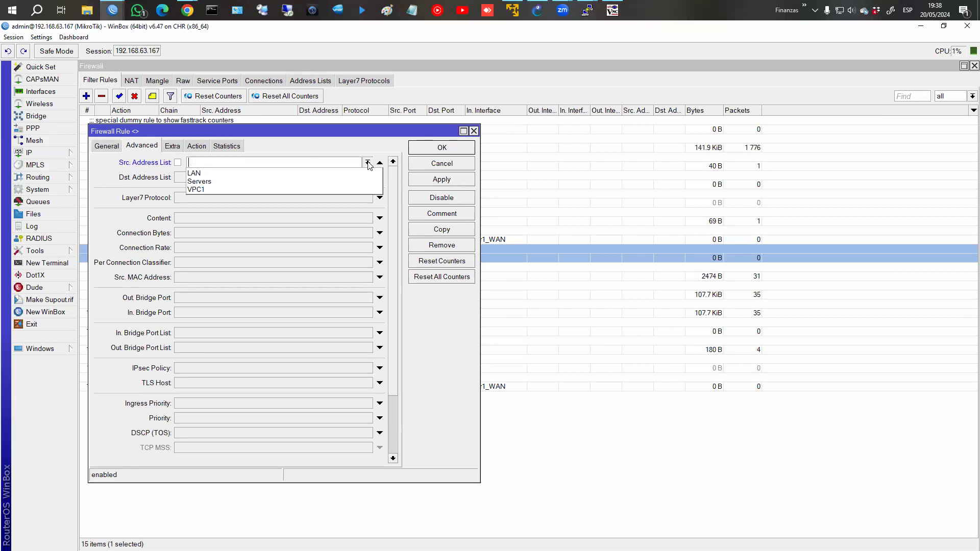
pyautogui.click(225, 191)
pyautogui.click(441, 181)
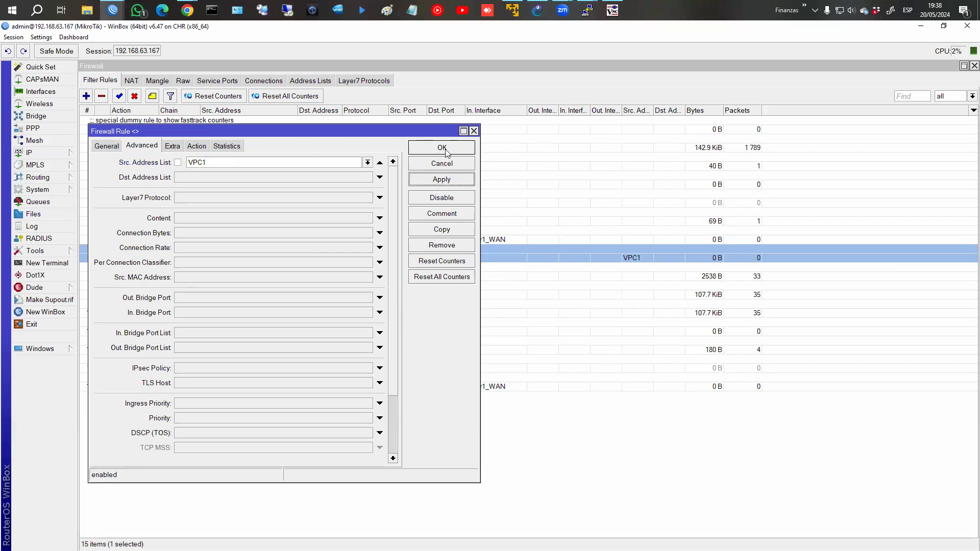
pyautogui.click(441, 147)
pyautogui.click(527, 64)
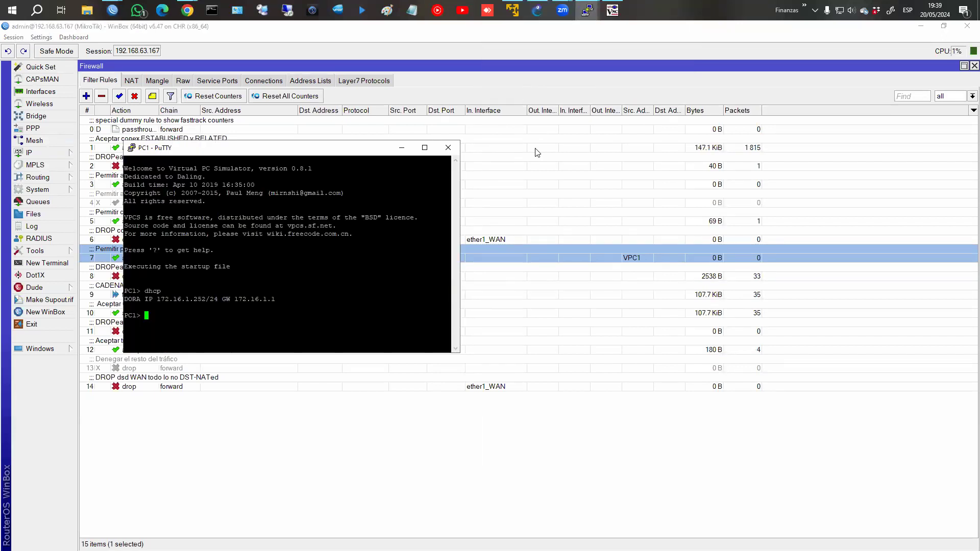
# Ping the gateway 172.16.1.1 from PC1.
pyautogui.write('ping 172.')
pyautogui.write('16.1.25')
pyautogui.press('BackSpace')
pyautogui.press('BackSpace')
pyautogui.write('1')
pyautogui.press('Return')
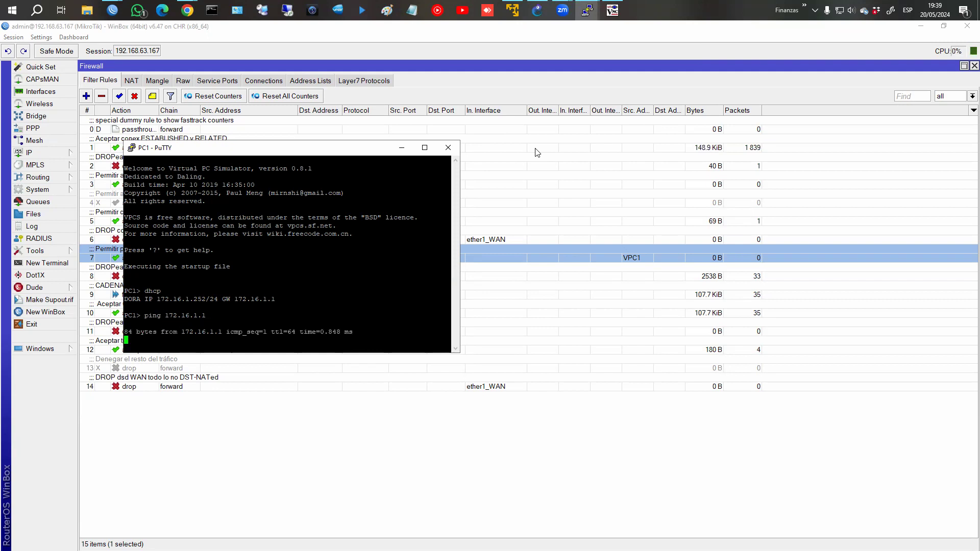
# Ping 172.16.1.1 from the Firefox PC terminal, then reopen rule 7 in WinBox.
pyautogui.click(612, 9)
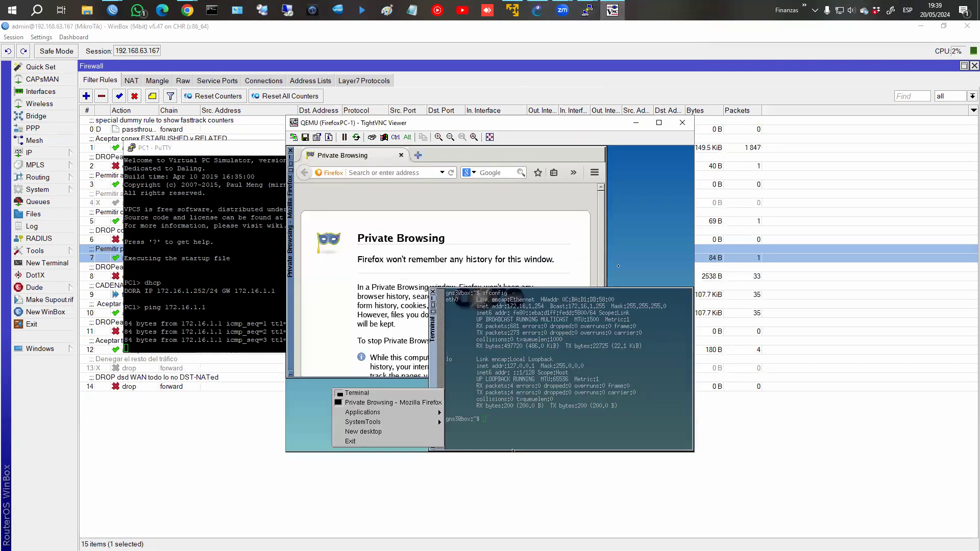
pyautogui.click(588, 307)
pyautogui.write('ping 172.16.1.1')
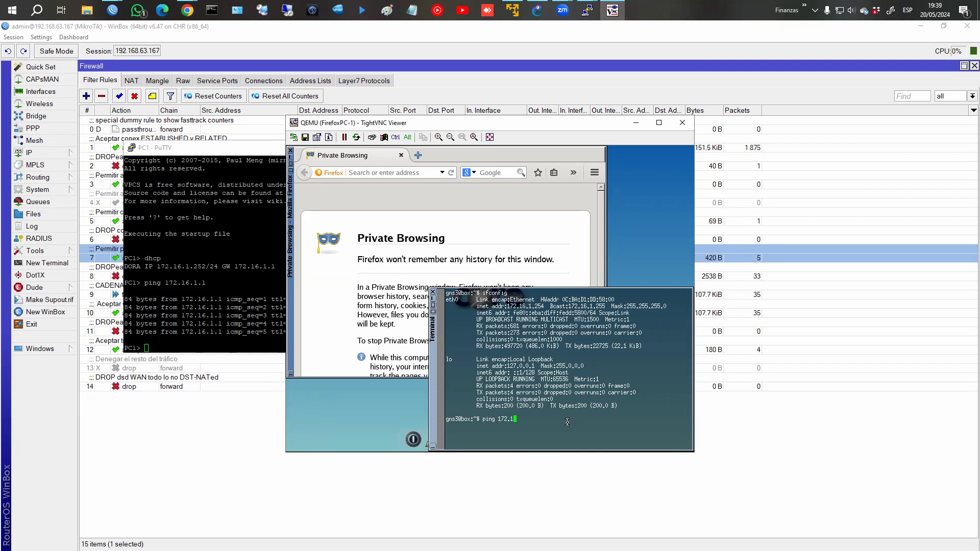
pyautogui.press('Return')
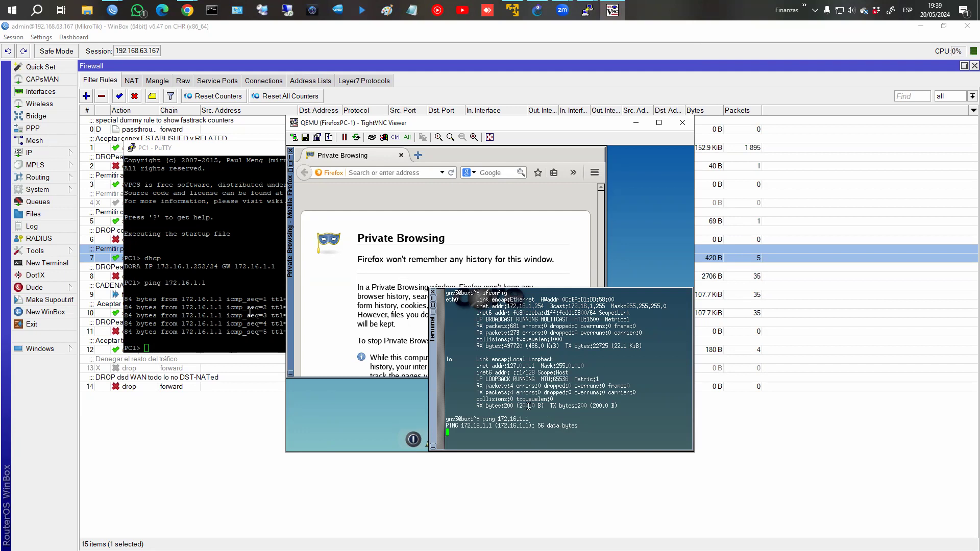
pyautogui.click(175, 259)
pyautogui.doubleClick(175, 259)
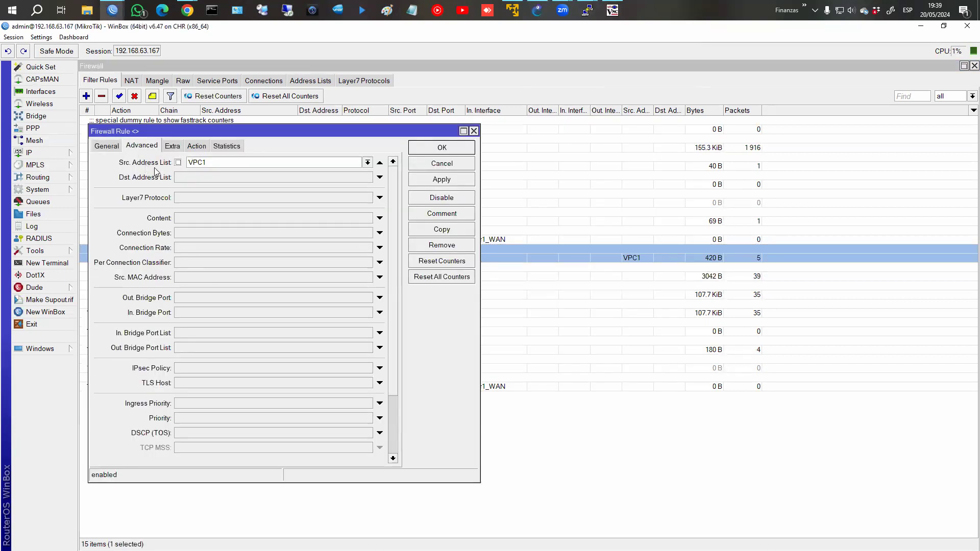
# Change rule 7's source address list from VPC1 to Servers and save it.
pyautogui.click(368, 162)
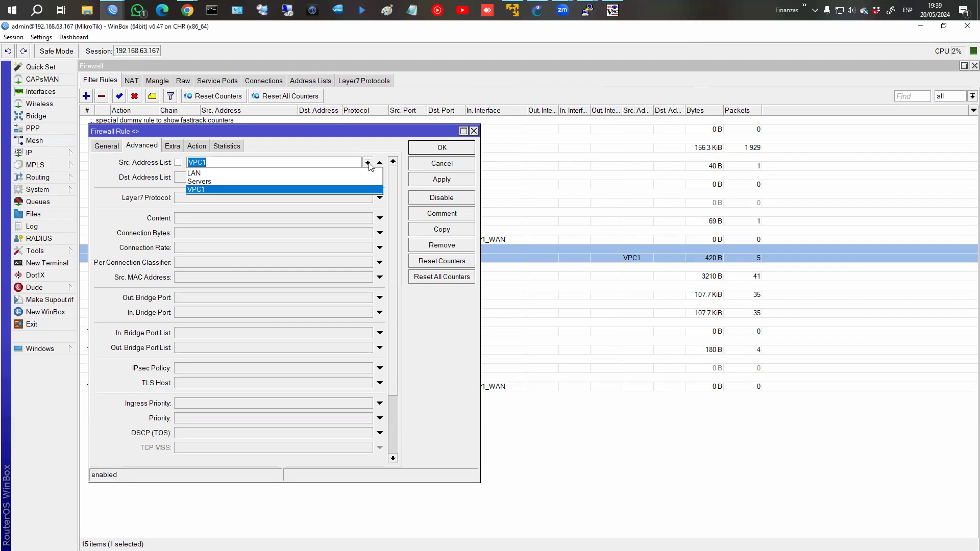
pyautogui.click(335, 182)
pyautogui.click(440, 152)
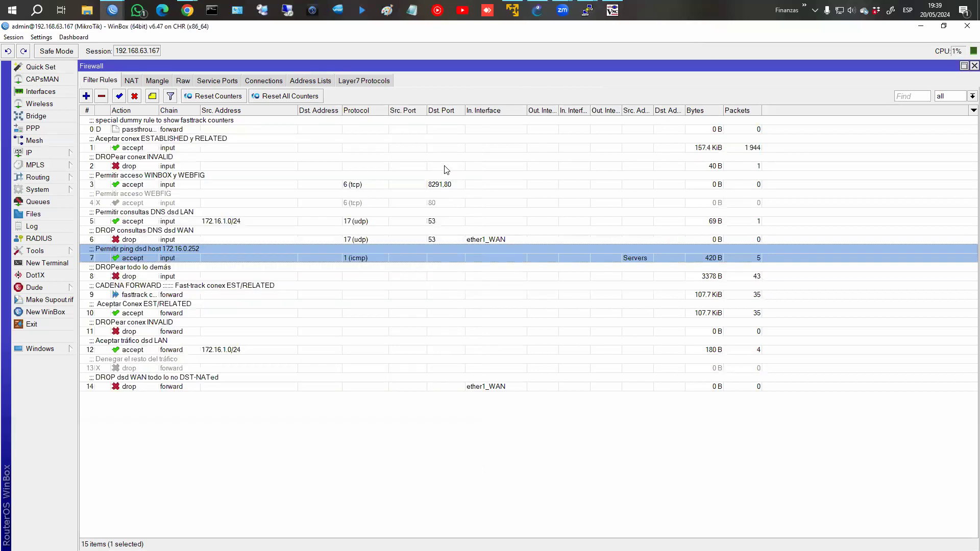
# Rerun ping 172.16.1.1 from PC1, then stop the pings in both consoles.
pyautogui.click(612, 10)
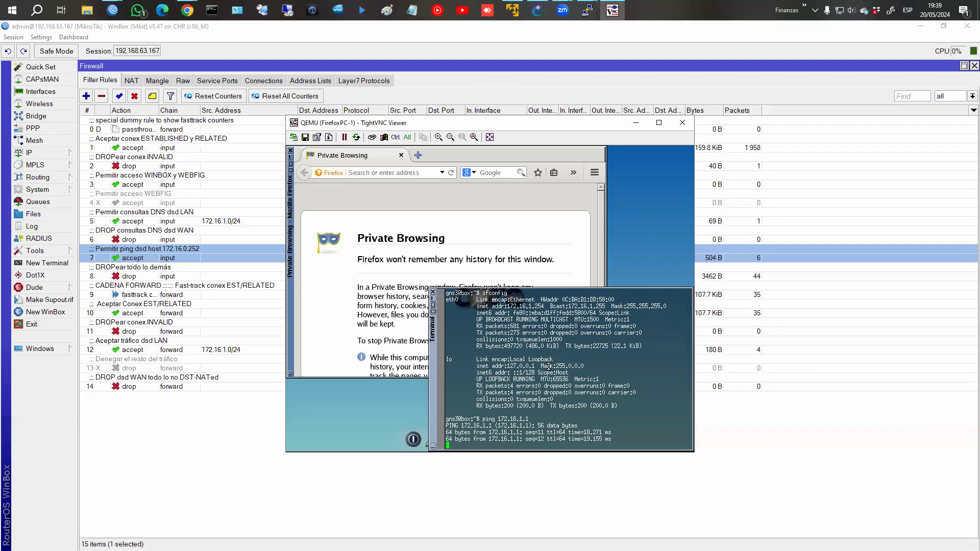
pyautogui.click(587, 10)
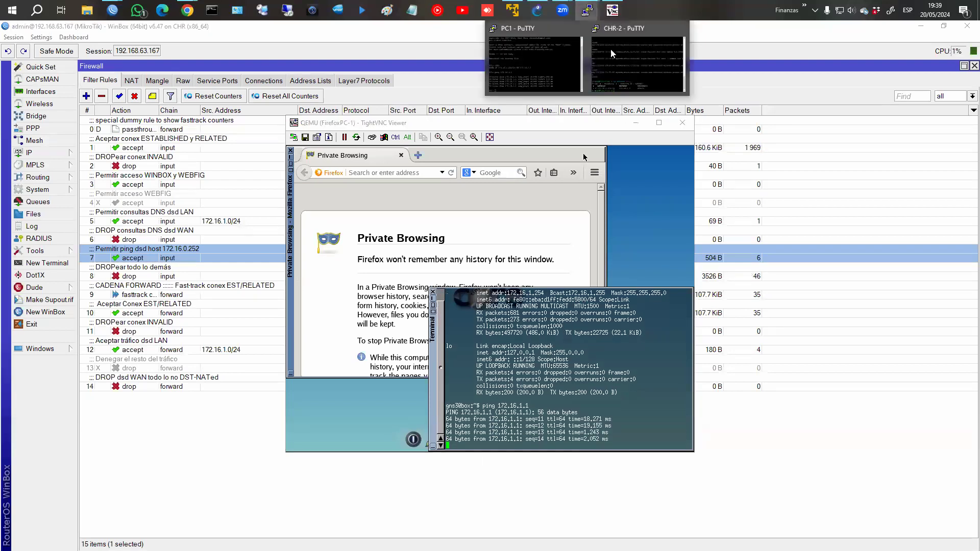
pyautogui.click(560, 52)
pyautogui.press('Up')
pyautogui.press('Return')
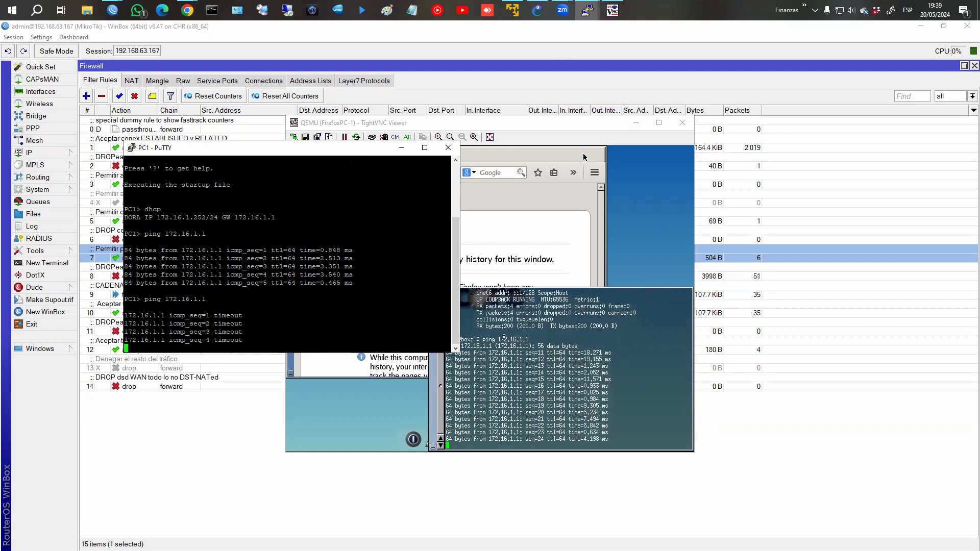
pyautogui.click(558, 394)
pyautogui.hotkey('ctrl', 'c')
pyautogui.click(238, 309)
pyautogui.hotkey('ctrl', 'c')
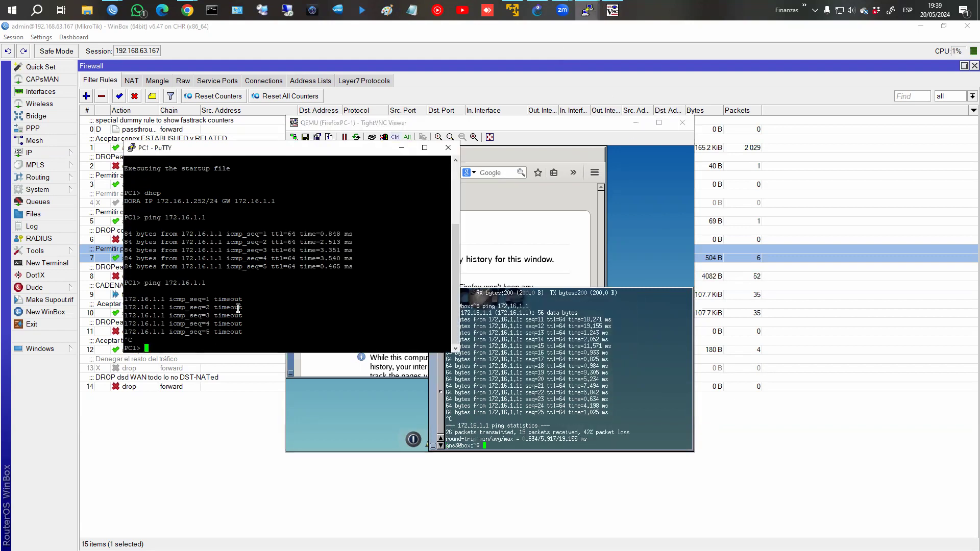
pyautogui.click(204, 485)
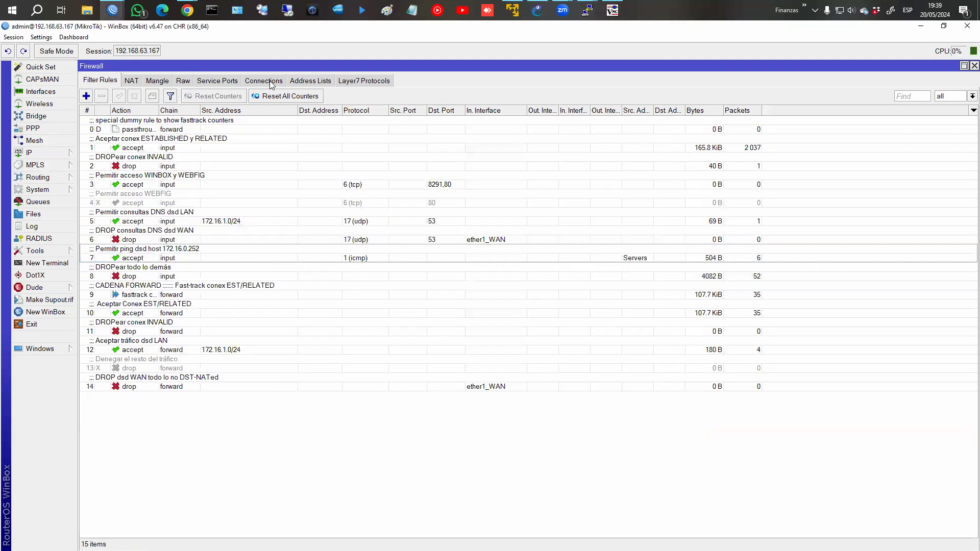
pyautogui.click(310, 84)
pyautogui.click(86, 96)
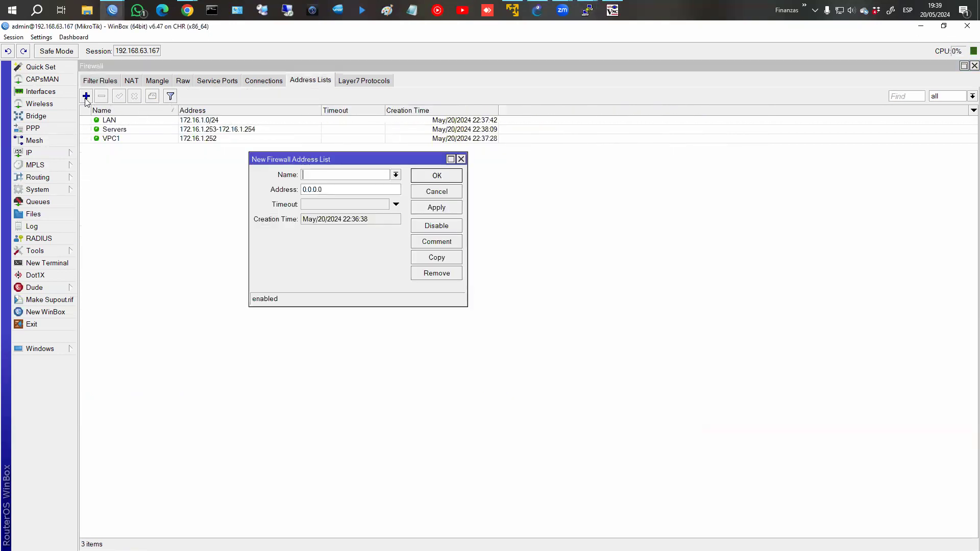
pyautogui.write('You')
pyautogui.press('Tab')
pyautogui.write('www.youtube.com')
pyautogui.press('Return')
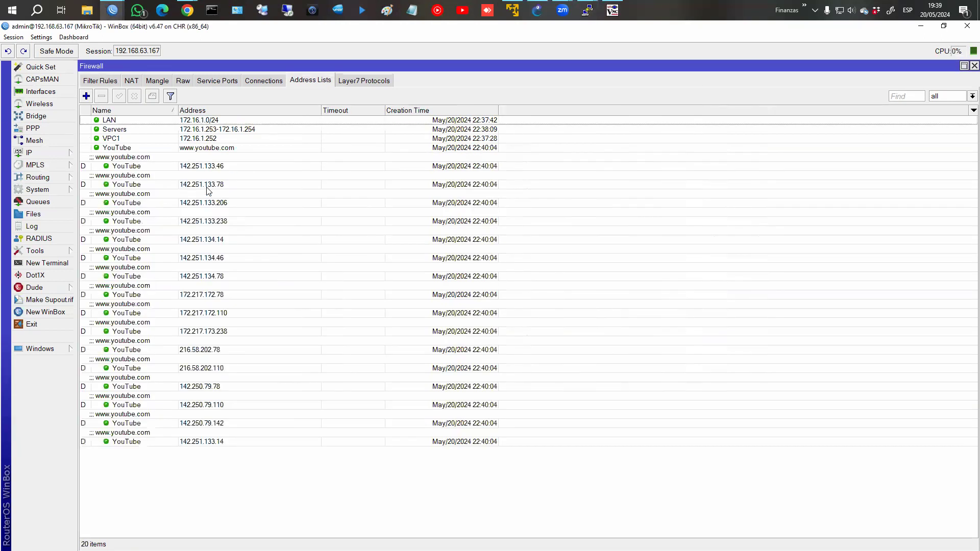
pyautogui.click(204, 148)
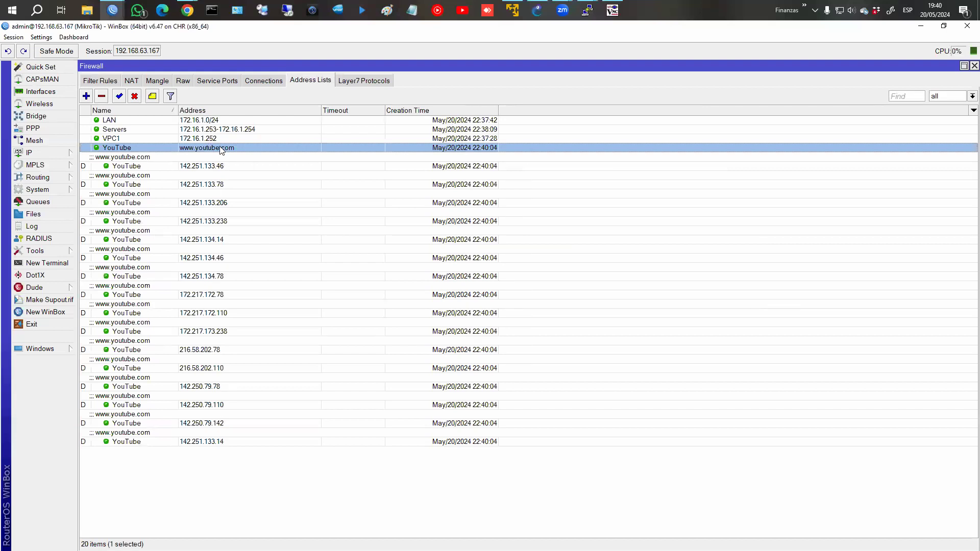
pyautogui.click(86, 97)
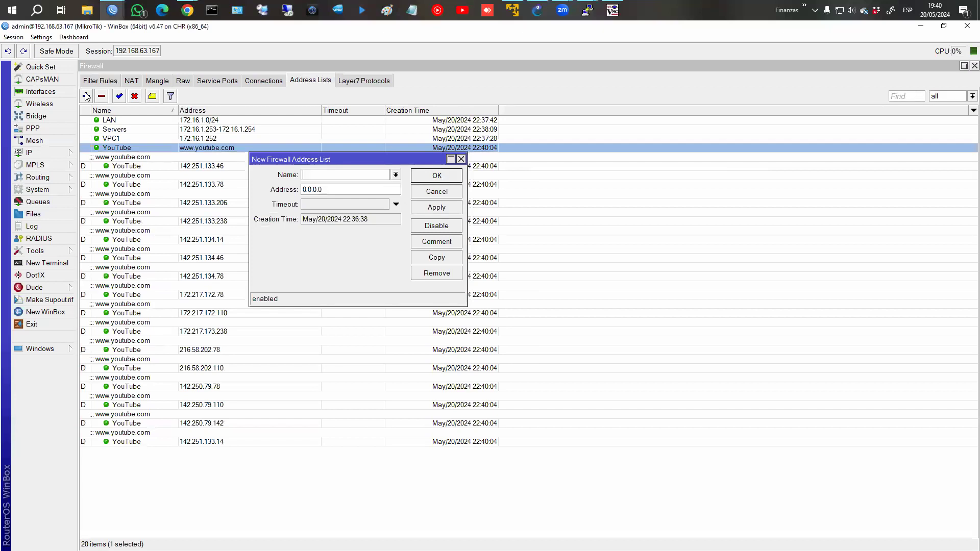
# Create a Facebook address list entry for fb.com and apply it.
pyautogui.write('Facebook')
pyautogui.press('Tab')
pyautogui.write('fb.com')
pyautogui.click(423, 210)
pyautogui.click(436, 257)
pyautogui.click(352, 201)
pyautogui.hotkey('ctrl', 'a')
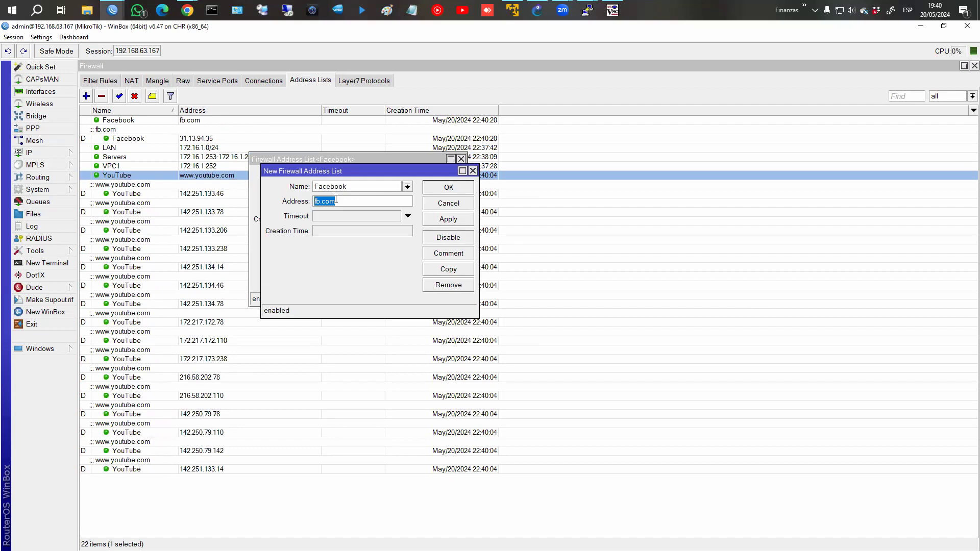
pyautogui.write('facebook.com')
pyautogui.press('Return')
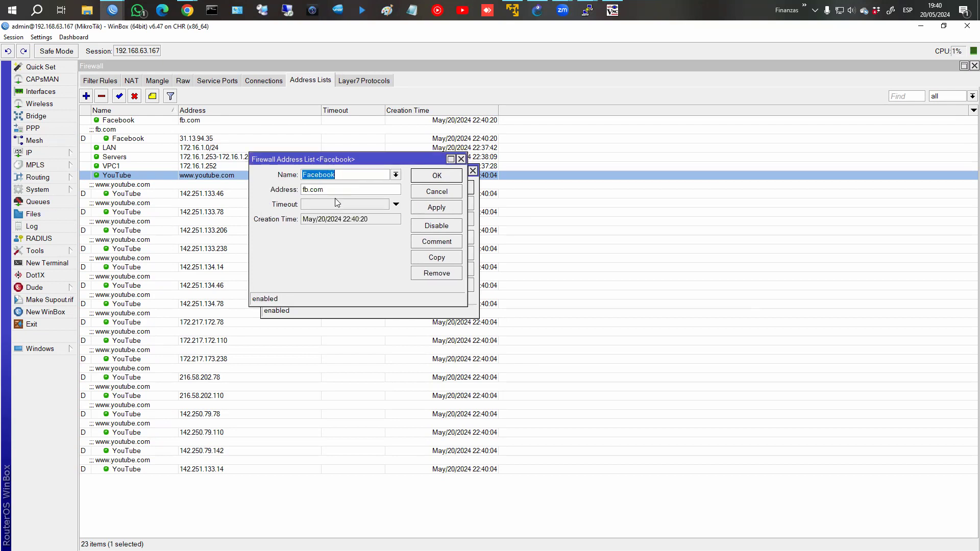
pyautogui.click(446, 211)
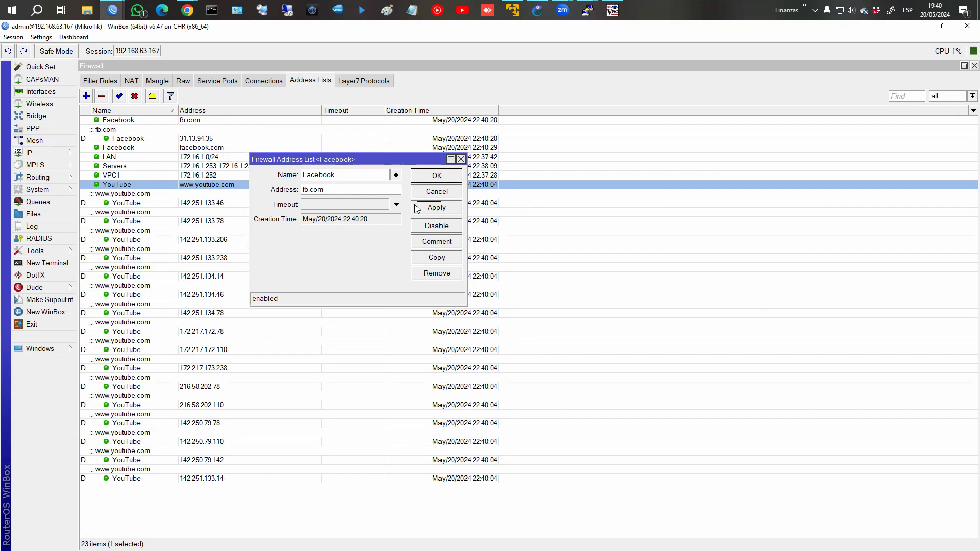
pyautogui.click(448, 257)
pyautogui.press('Tab')
pyautogui.write('ww')
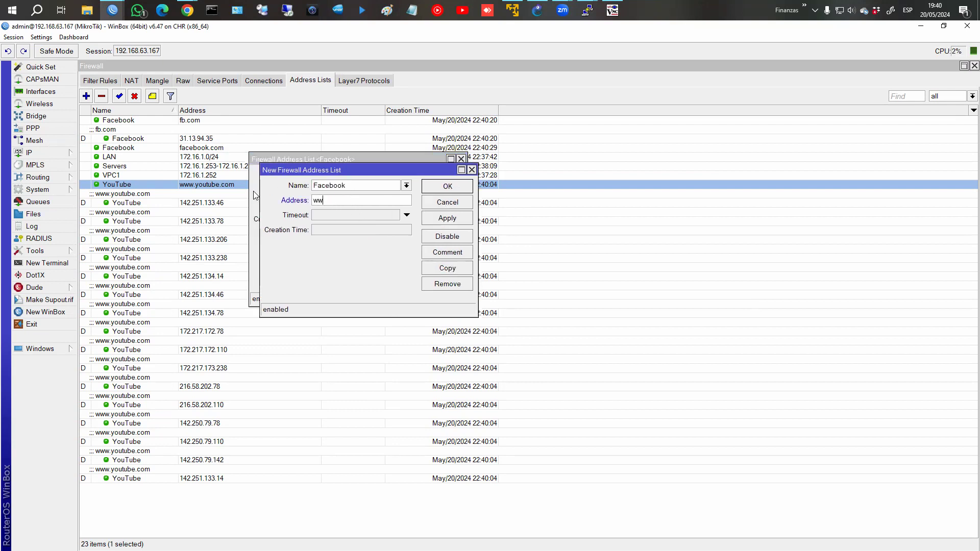
pyautogui.write('w.facebook.com')
pyautogui.press('Return')
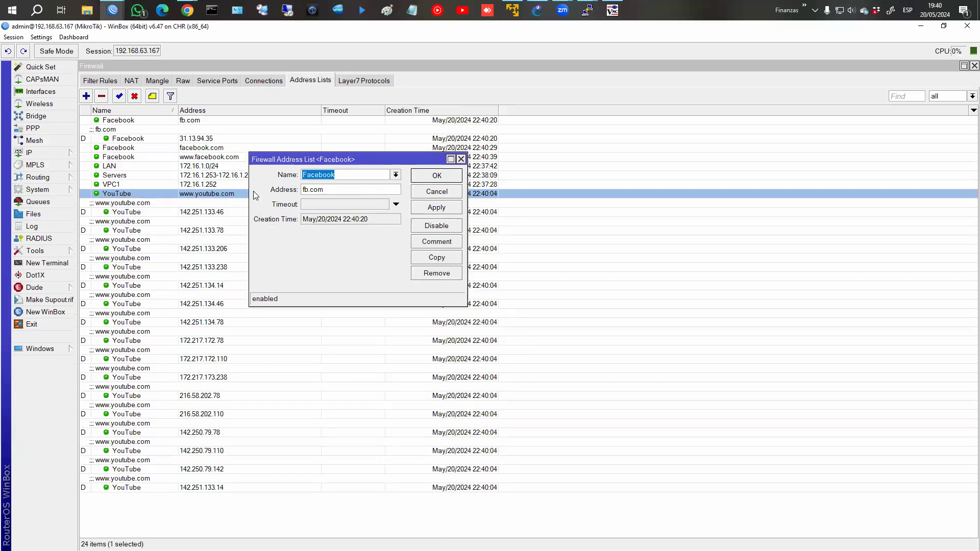
# Close the entry dialog and review the new entries, including fb.com resolved to 31.13.94.35.
pyautogui.click(434, 176)
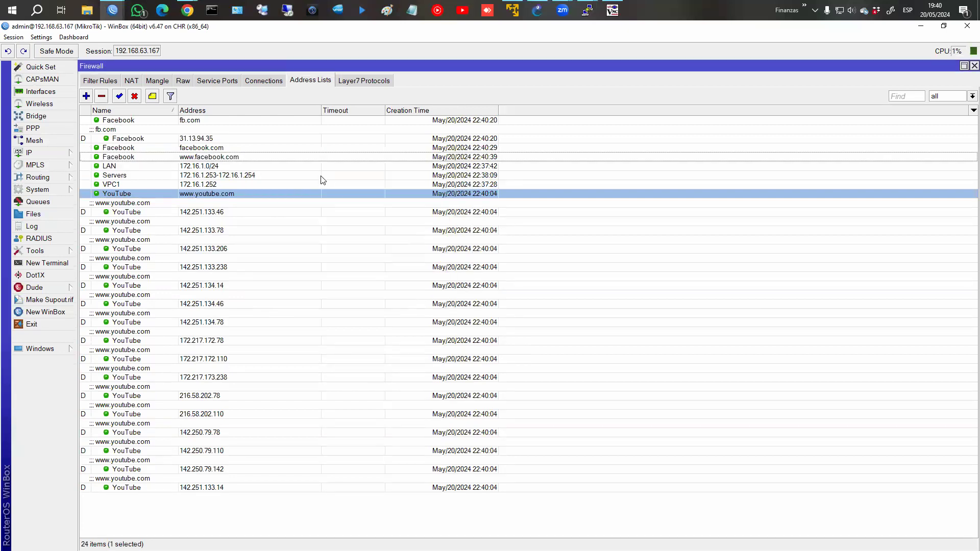
pyautogui.click(208, 177)
pyautogui.click(195, 150)
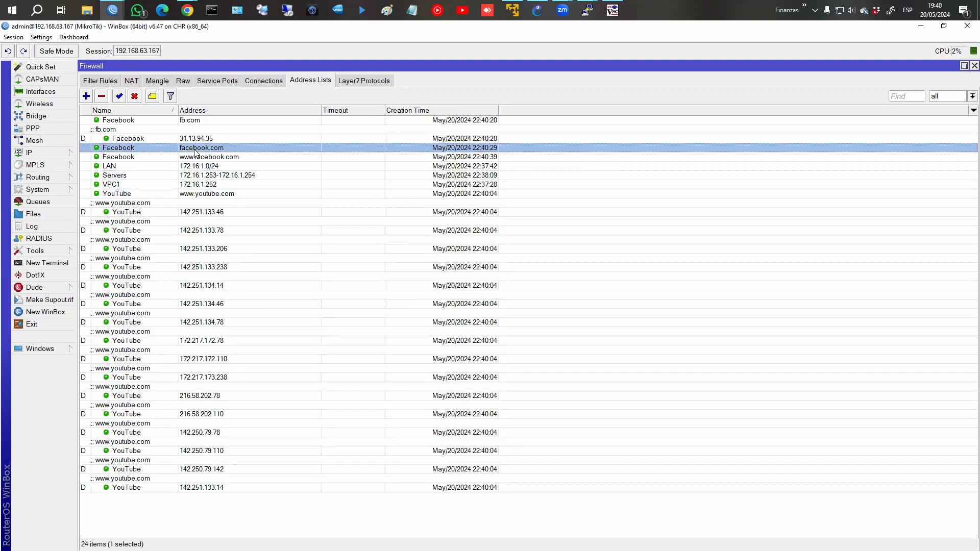
pyautogui.click(195, 141)
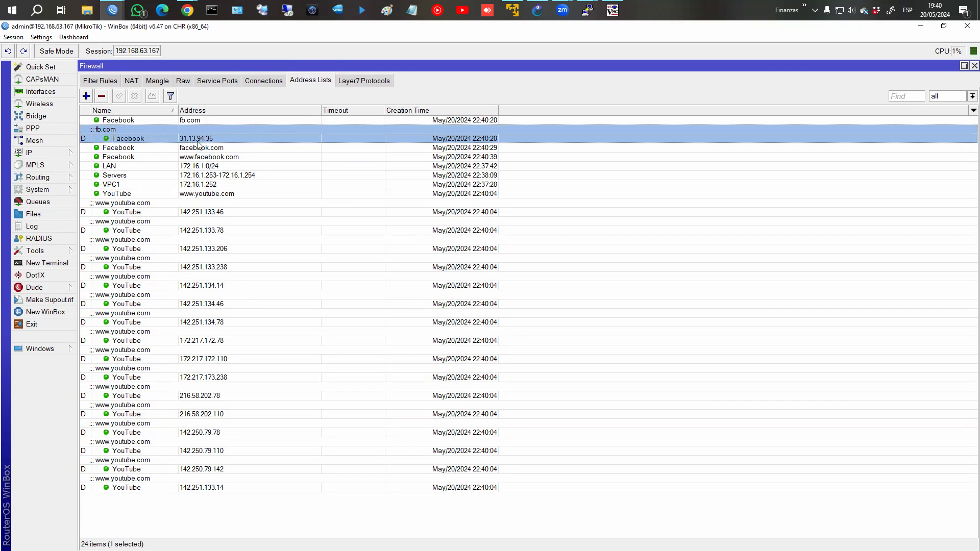
pyautogui.click(114, 82)
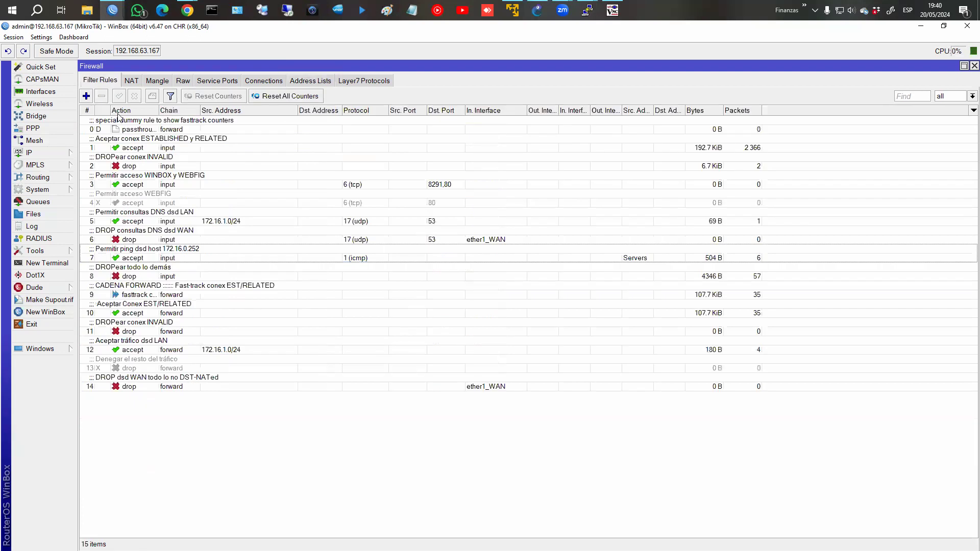
# Start a new filter rule matching source list VPC1 and destination list Facebook.
pyautogui.click(132, 258)
pyautogui.click(86, 96)
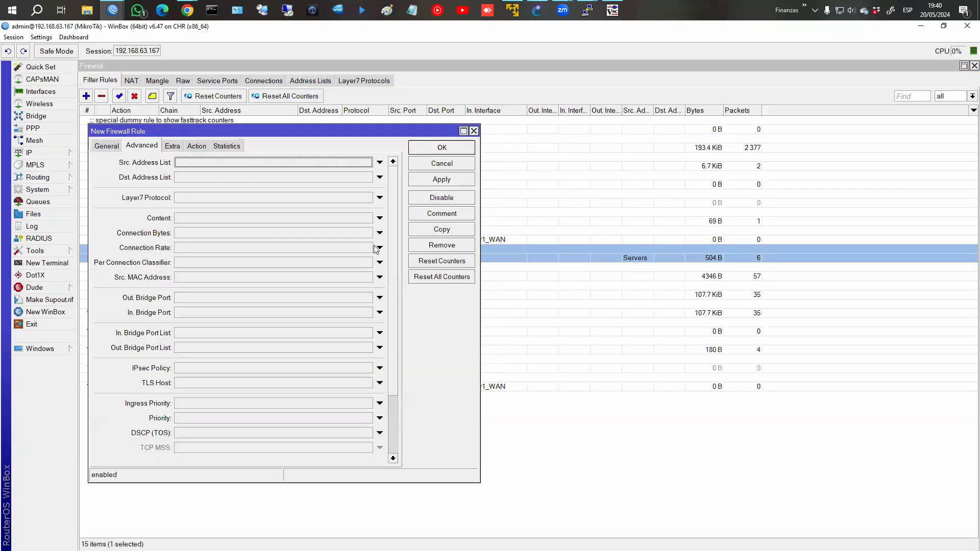
pyautogui.click(119, 147)
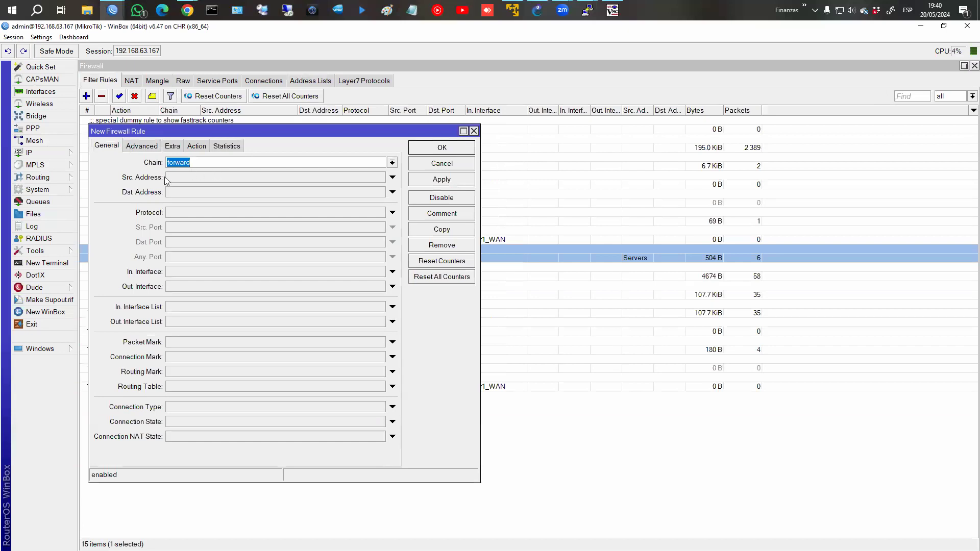
pyautogui.click(142, 146)
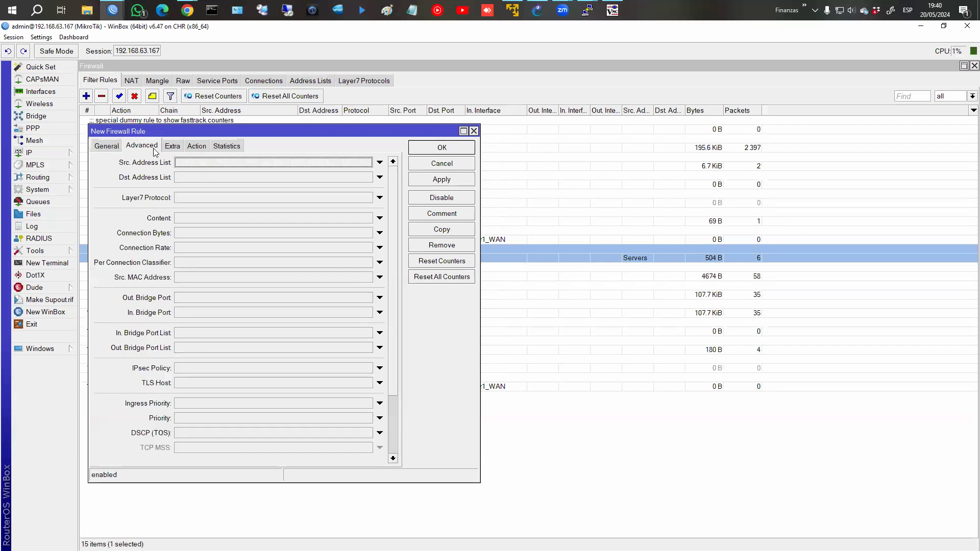
pyautogui.click(367, 162)
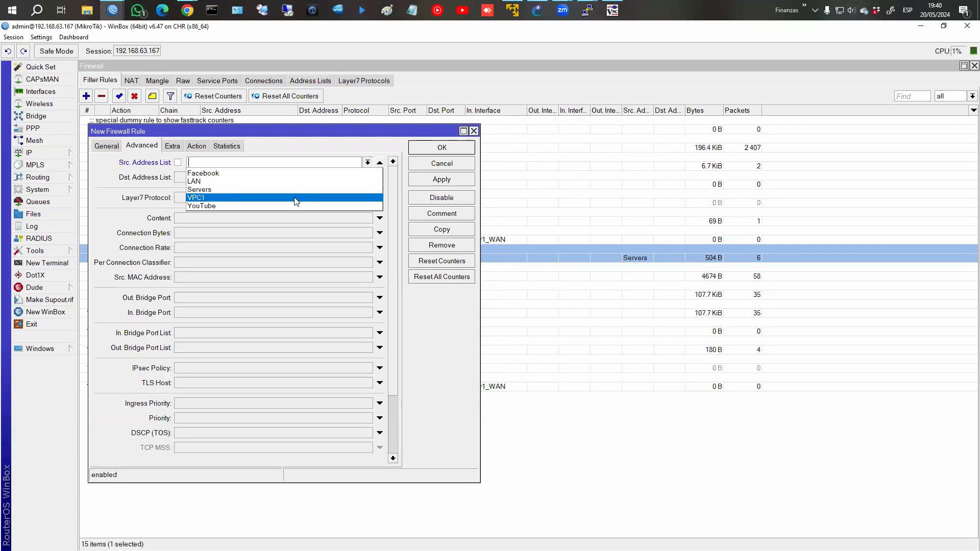
pyautogui.click(294, 197)
pyautogui.click(380, 177)
pyautogui.click(368, 177)
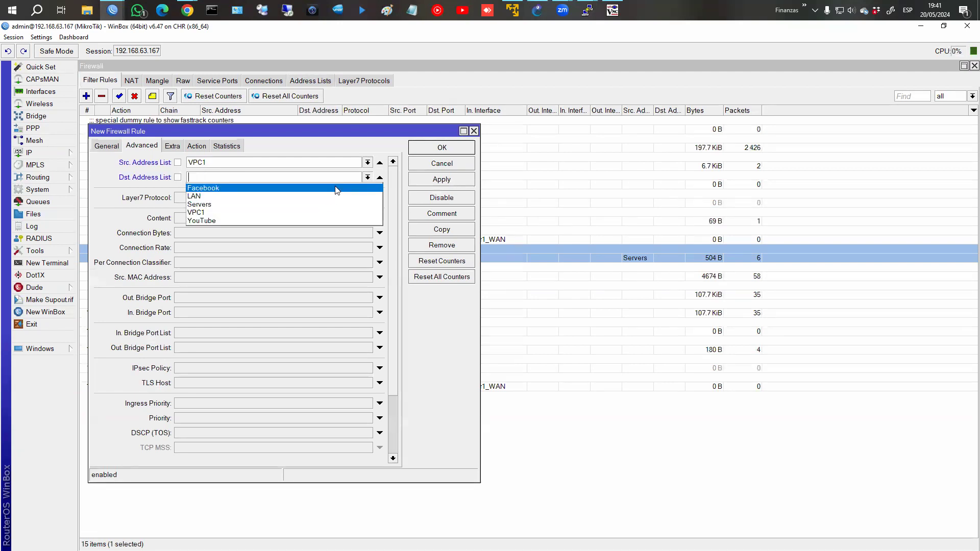
pyautogui.click(346, 185)
# Set the rule's action to drop and protocol to icmp, then save it.
pyautogui.click(198, 146)
pyautogui.click(210, 163)
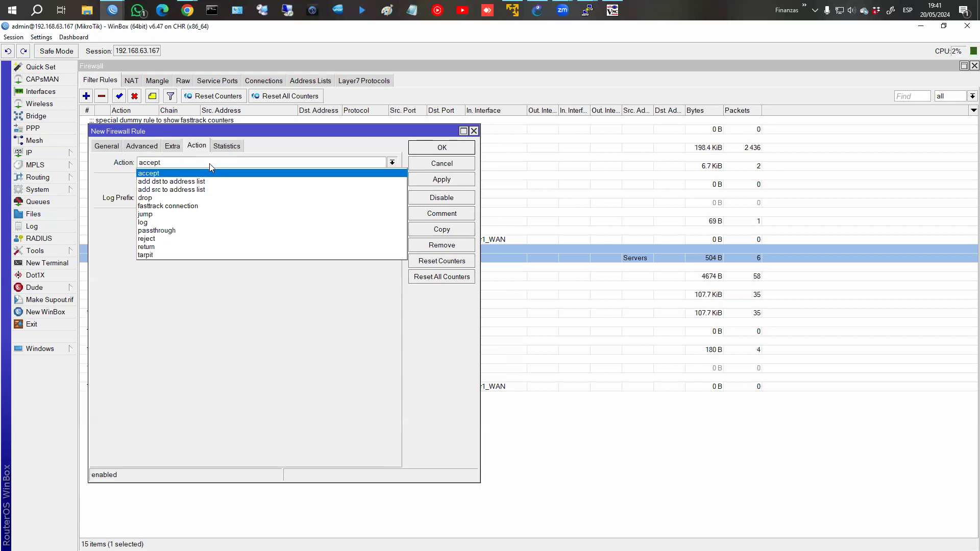
pyautogui.click(207, 198)
pyautogui.click(104, 148)
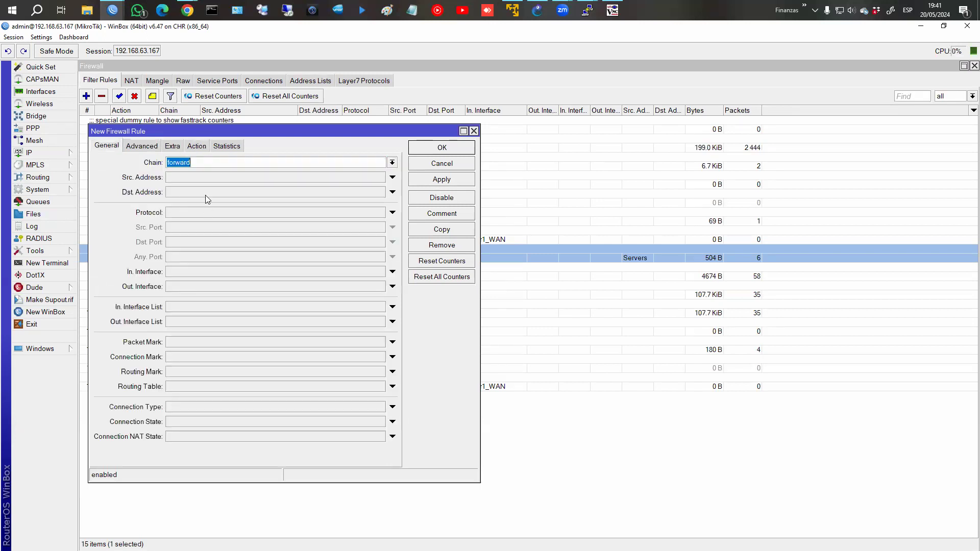
pyautogui.click(230, 213)
pyautogui.click(380, 213)
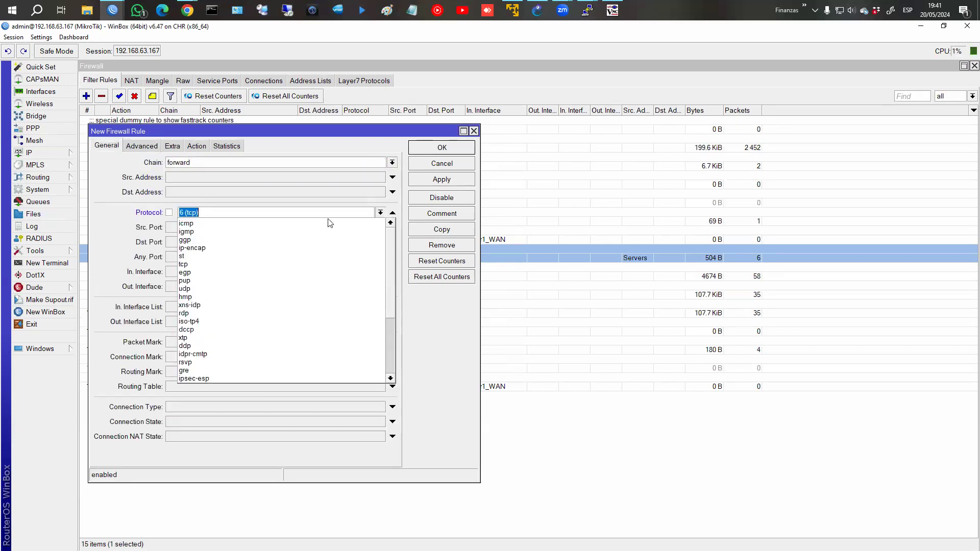
pyautogui.click(333, 223)
pyautogui.click(461, 180)
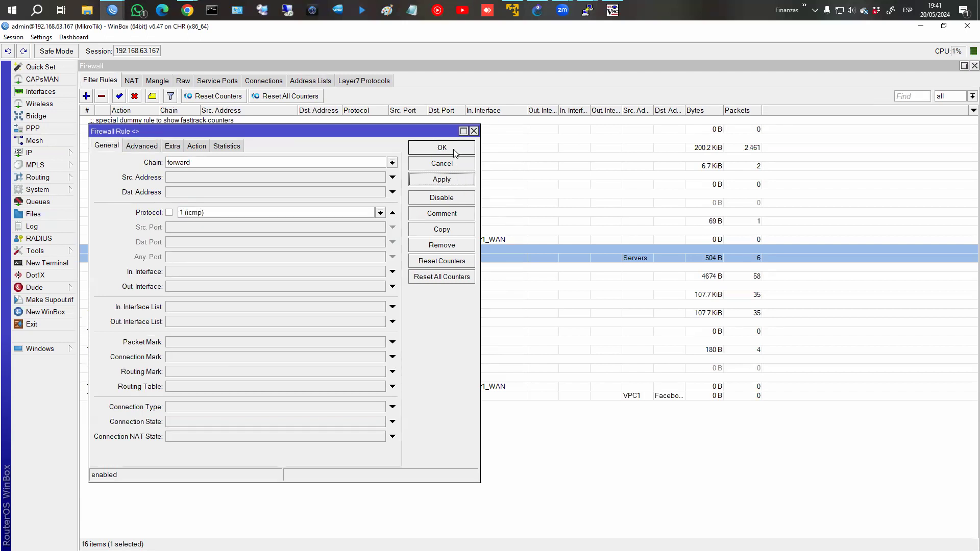
pyautogui.click(454, 149)
pyautogui.moveTo(587, 10)
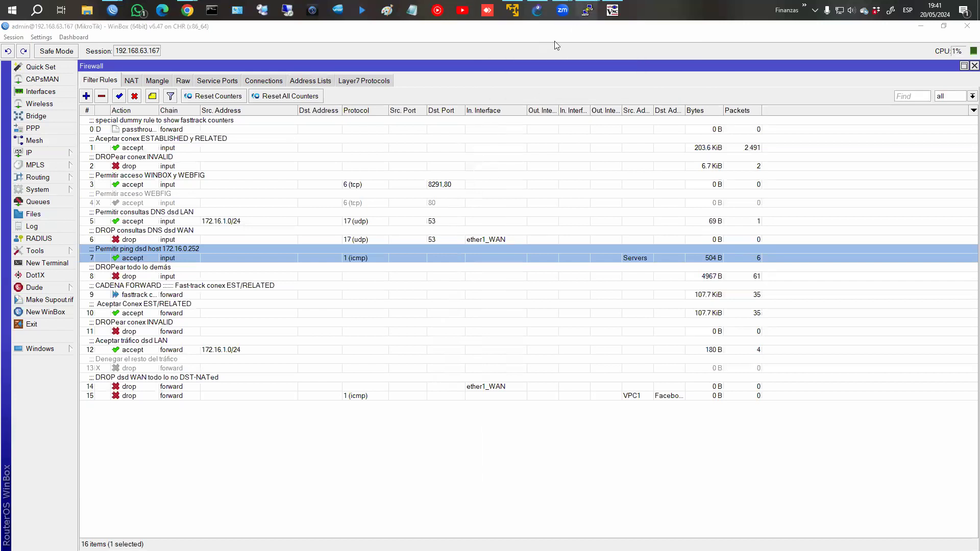
pyautogui.click(542, 52)
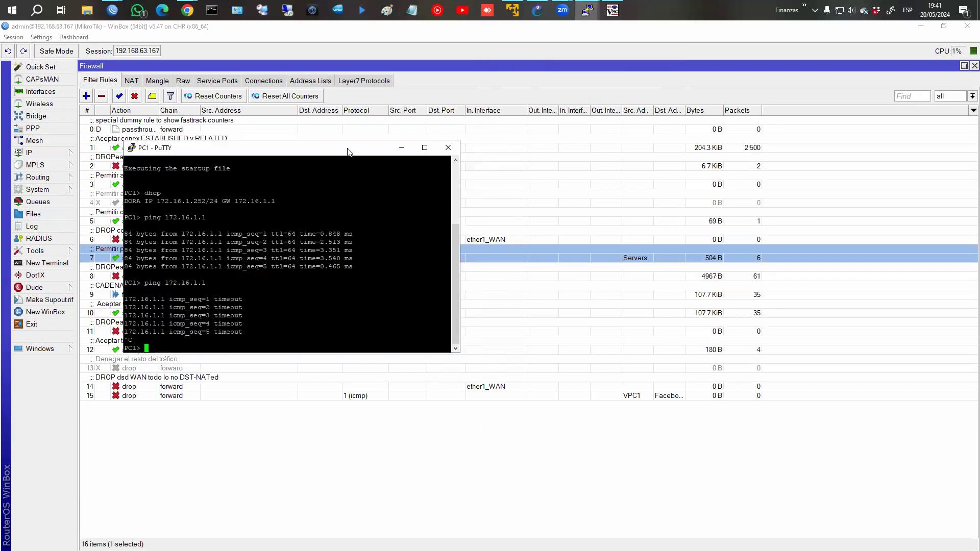
# Ping fb.com from PC1's console and get replies from 31.13.94.35.
pyautogui.moveTo(347, 151); pyautogui.dragTo(689, 169)
pyautogui.write('ping f')
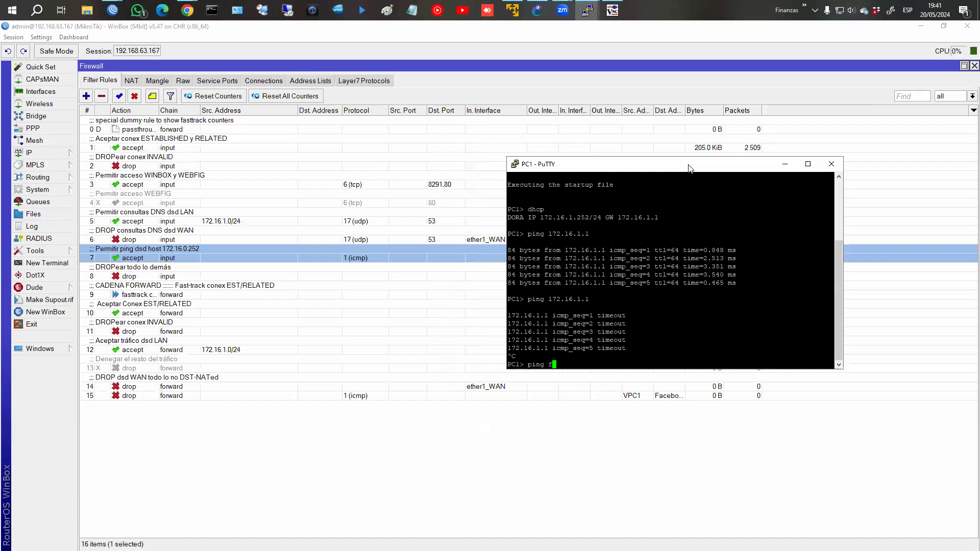
pyautogui.write('b.com')
pyautogui.press('Return')
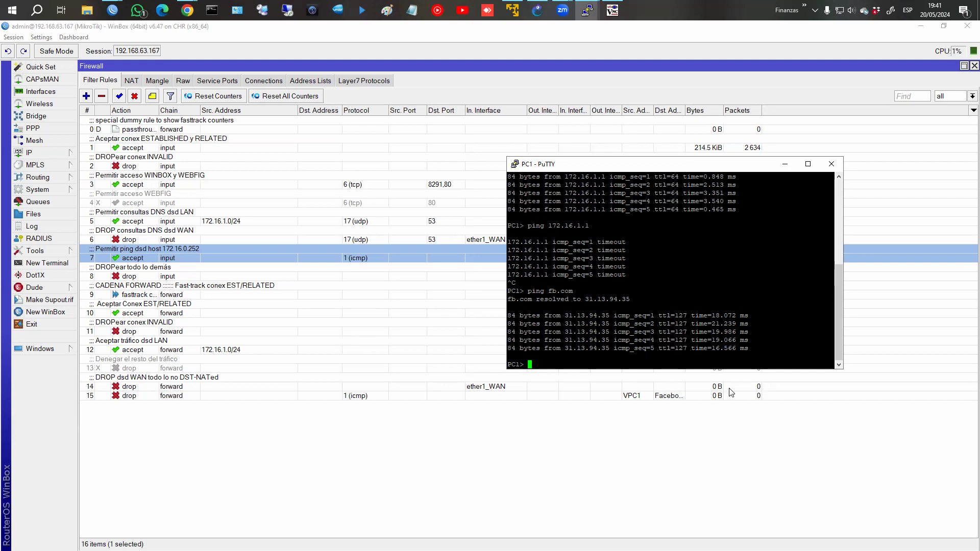
pyautogui.click(713, 398)
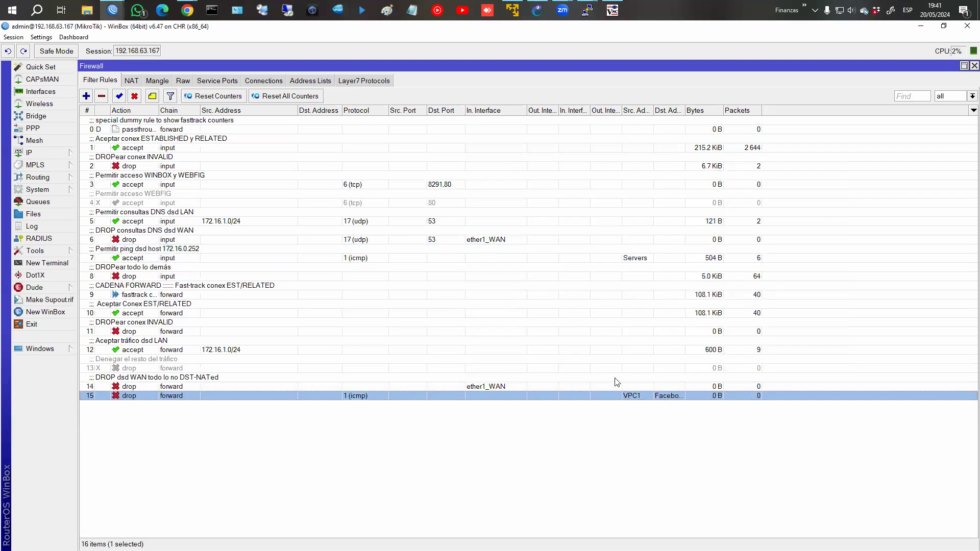
# Comment the ICMP drop rule 'Drop PING VPC1 a FB.COM'.
pyautogui.click(151, 95)
pyautogui.write('Drop')
pyautogui.write('PING VP')
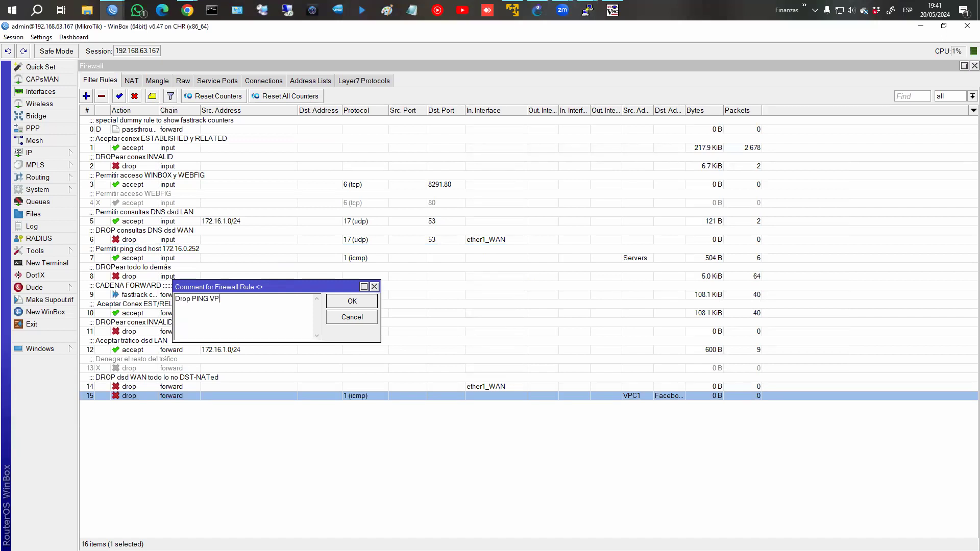
pyautogui.write('CC1 a FB.COM')
pyautogui.press('Return')
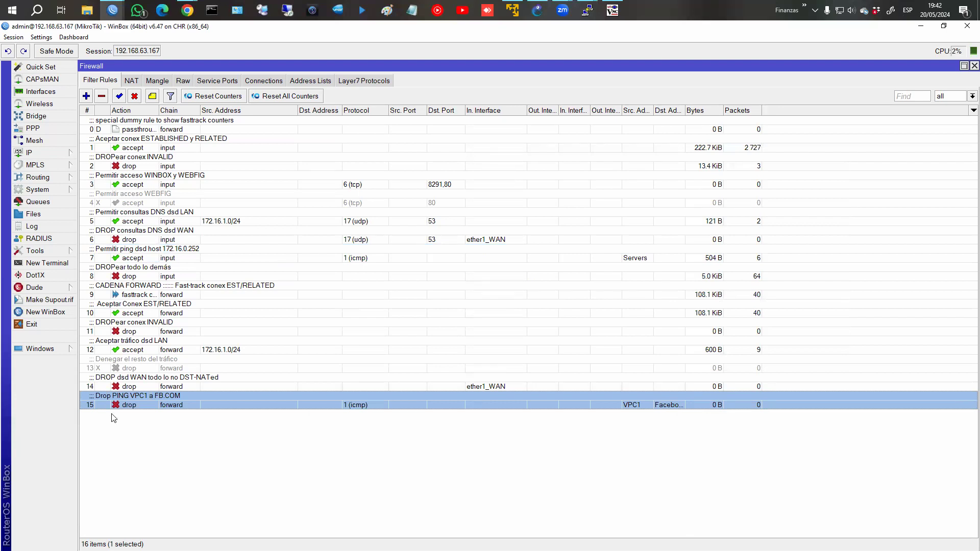
# Move the commented drop rule above the LAN accept rule, to position 12.
pyautogui.click(128, 346)
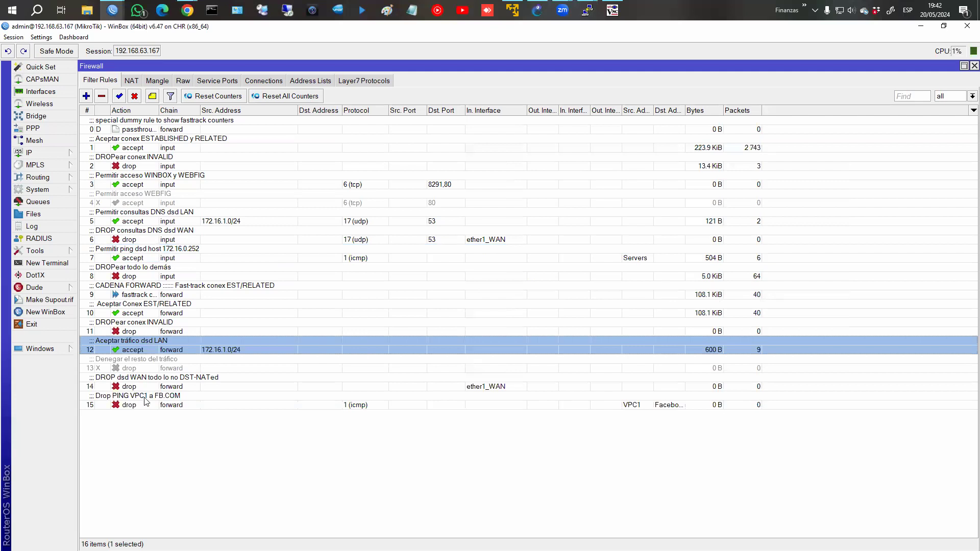
pyautogui.click(146, 402)
pyautogui.moveTo(146, 401); pyautogui.dragTo(155, 359)
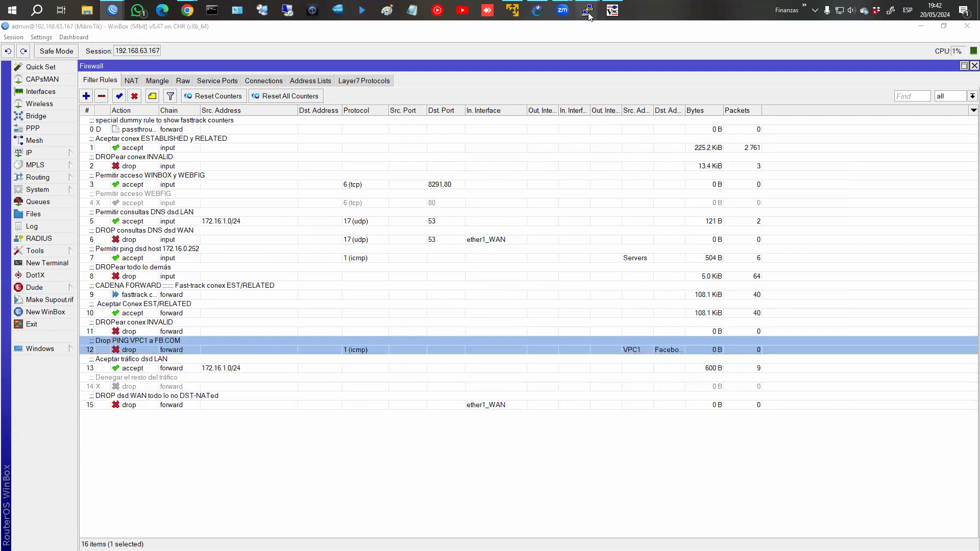
# Rerun ping fb.com from PC1, watching requests time out as drop rule 12 counts packets.
pyautogui.moveTo(587, 10)
pyautogui.click(549, 51)
pyautogui.press('Up')
pyautogui.press('Return')
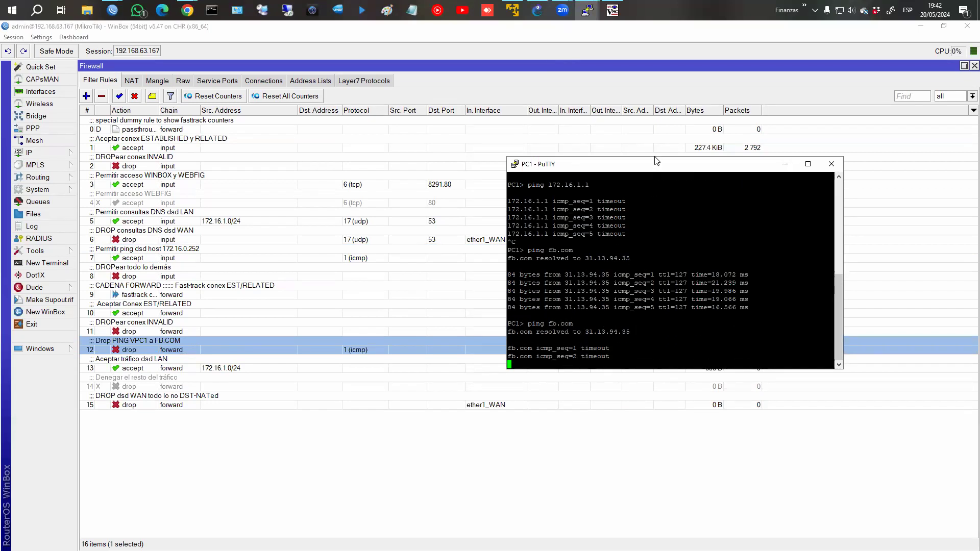
pyautogui.moveTo(657, 163); pyautogui.dragTo(635, 82)
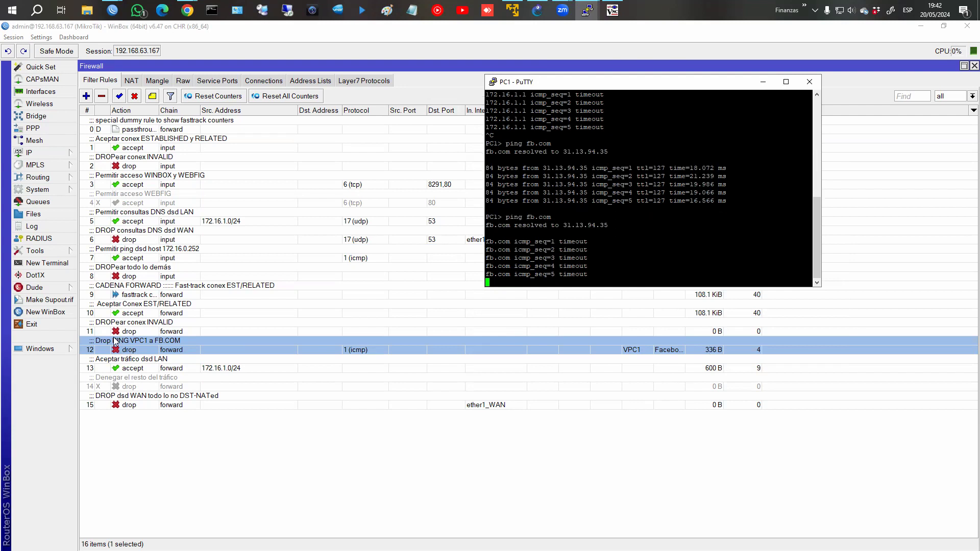
pyautogui.doubleClick(142, 370)
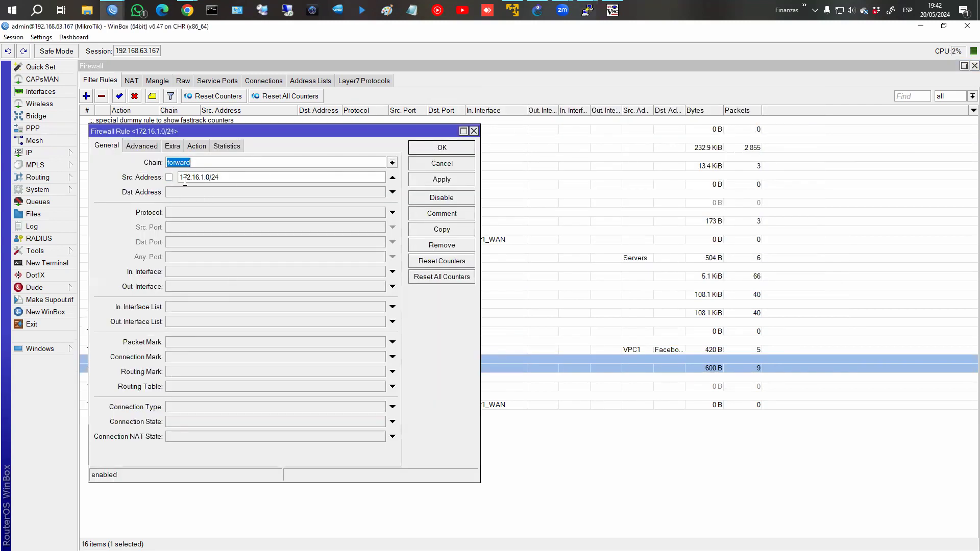
# Check the LAN accept rule's action, close it unchanged, and select drop rule 12.
pyautogui.click(197, 147)
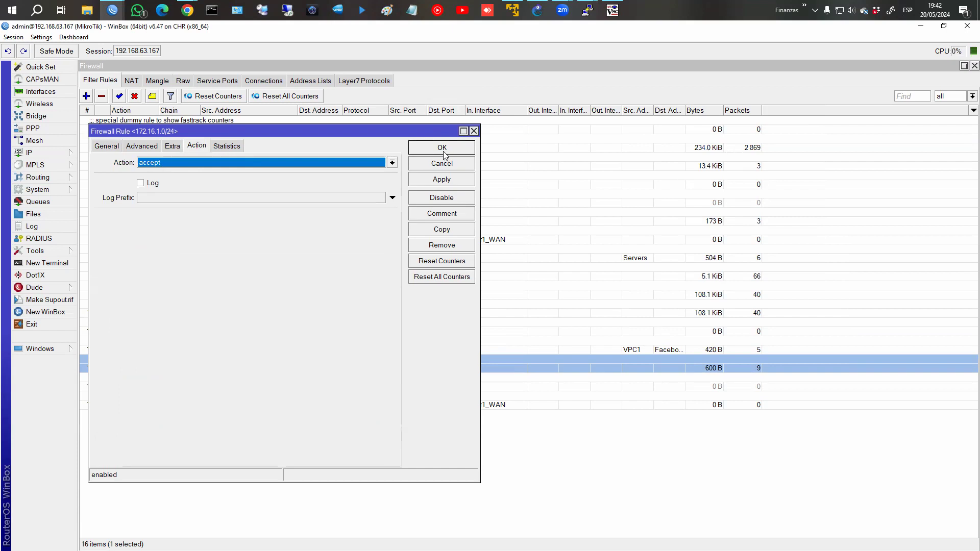
pyautogui.click(442, 150)
pyautogui.click(385, 343)
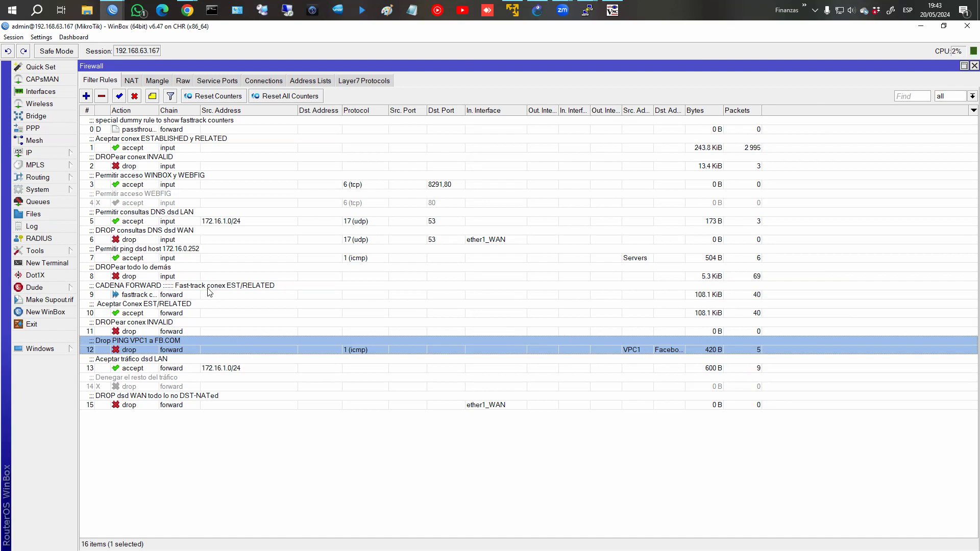
# Start a new firewall rule, look through its tabs, then discard it.
pyautogui.click(86, 96)
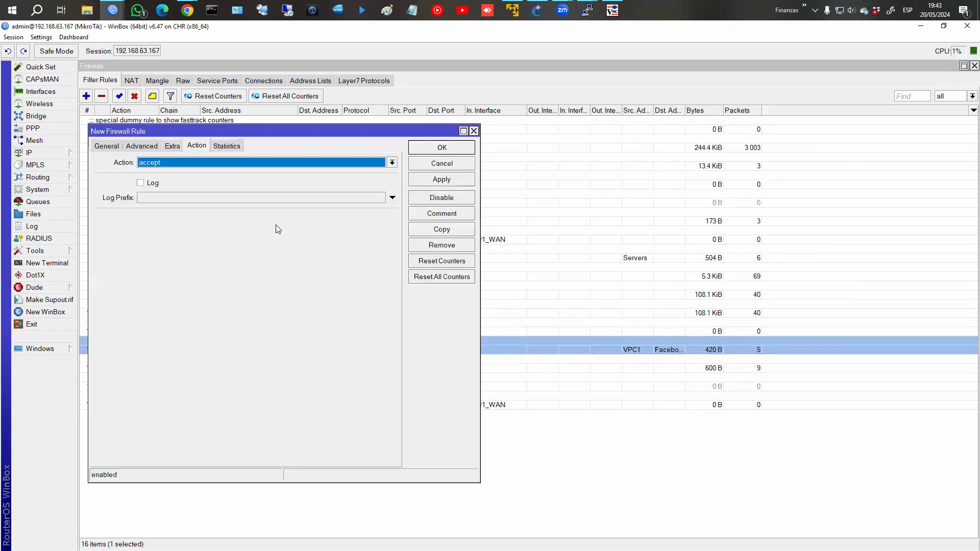
pyautogui.click(142, 146)
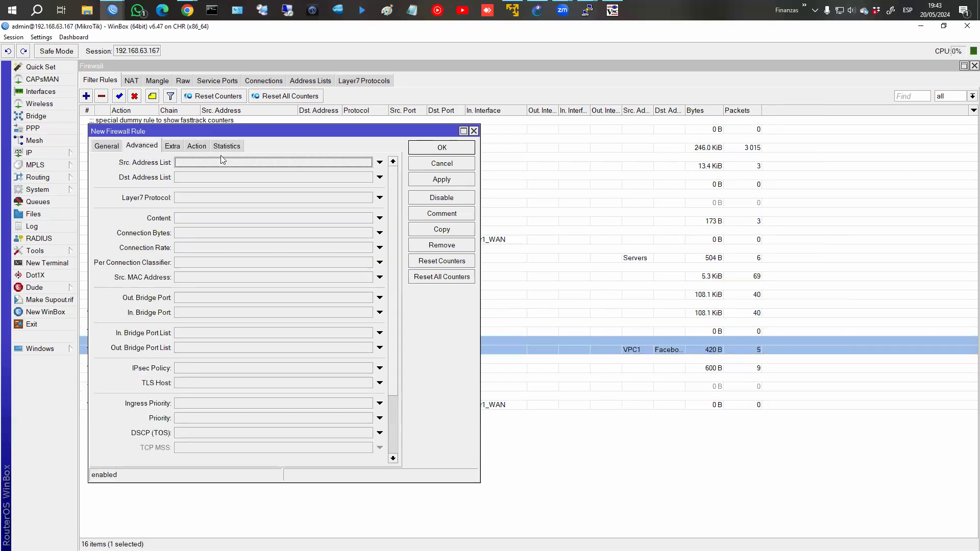
pyautogui.click(113, 147)
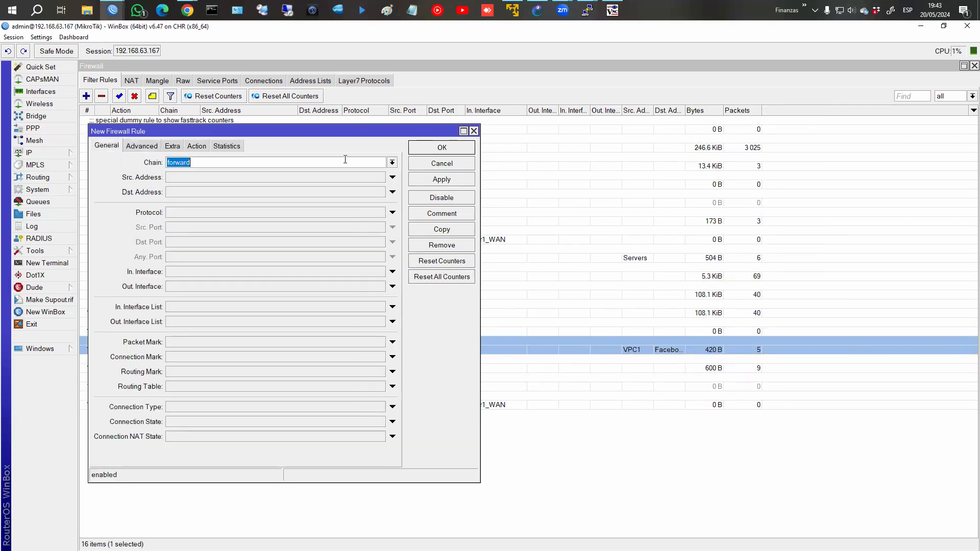
pyautogui.click(438, 166)
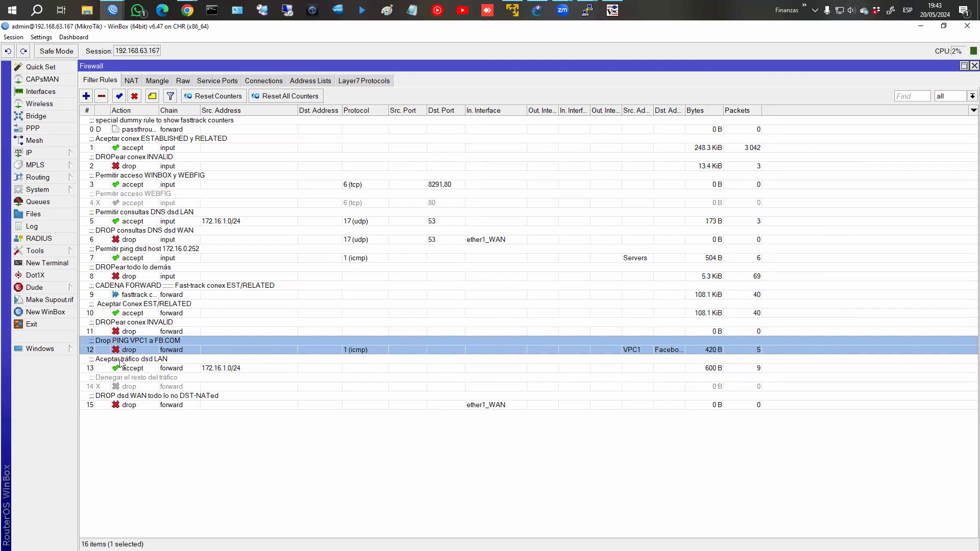
# Draft a new rule matching icmp on in-interface LAN, with action 'add src to address list'.
pyautogui.click(85, 96)
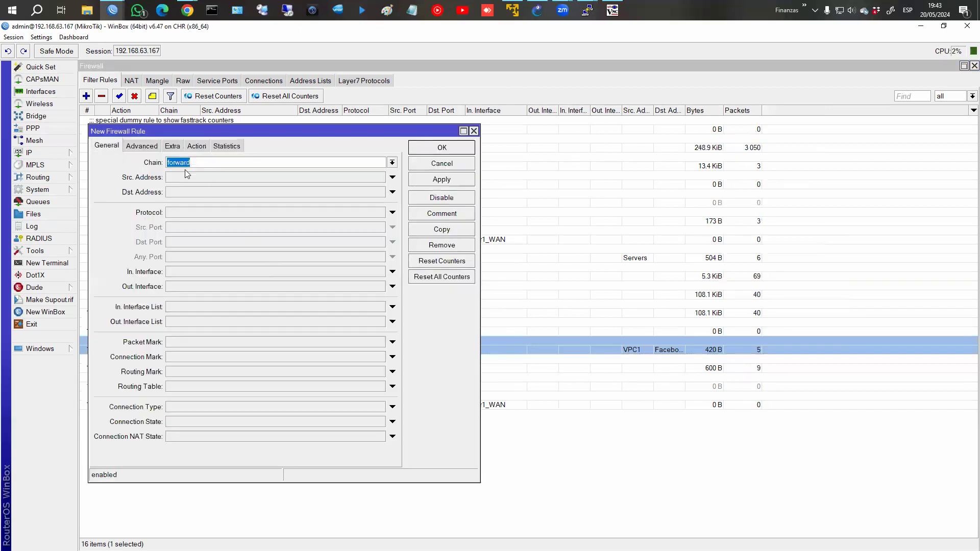
pyautogui.click(170, 273)
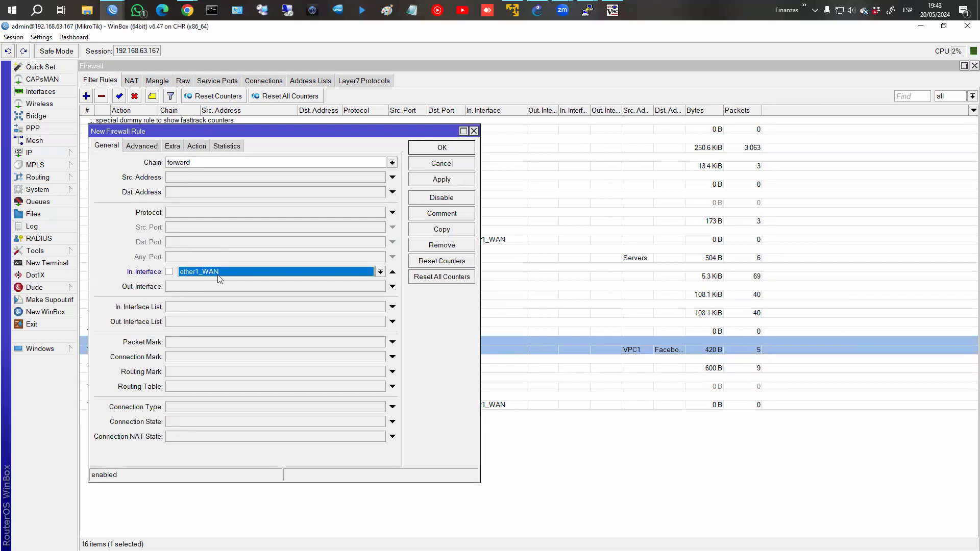
pyautogui.click(222, 275)
pyautogui.click(223, 283)
pyautogui.click(173, 215)
pyautogui.click(381, 212)
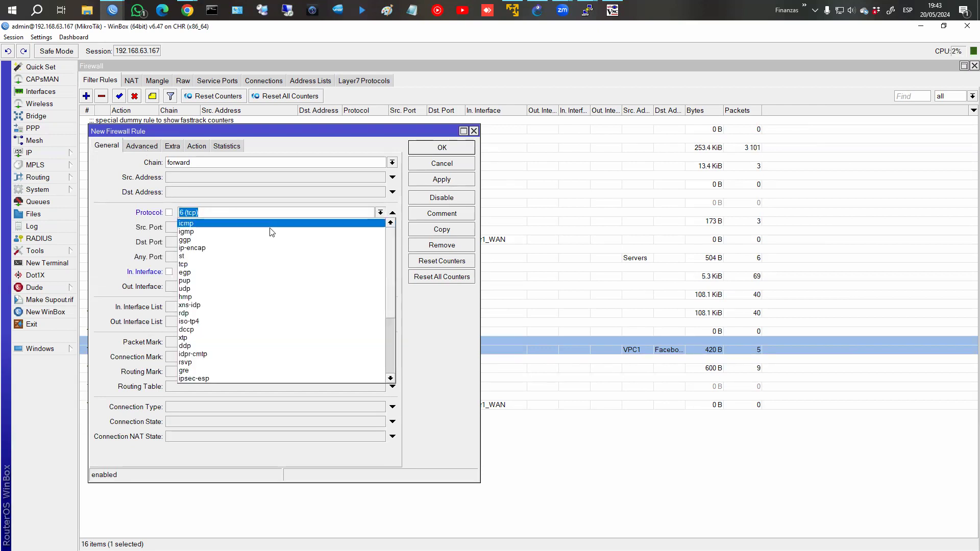
pyautogui.click(271, 225)
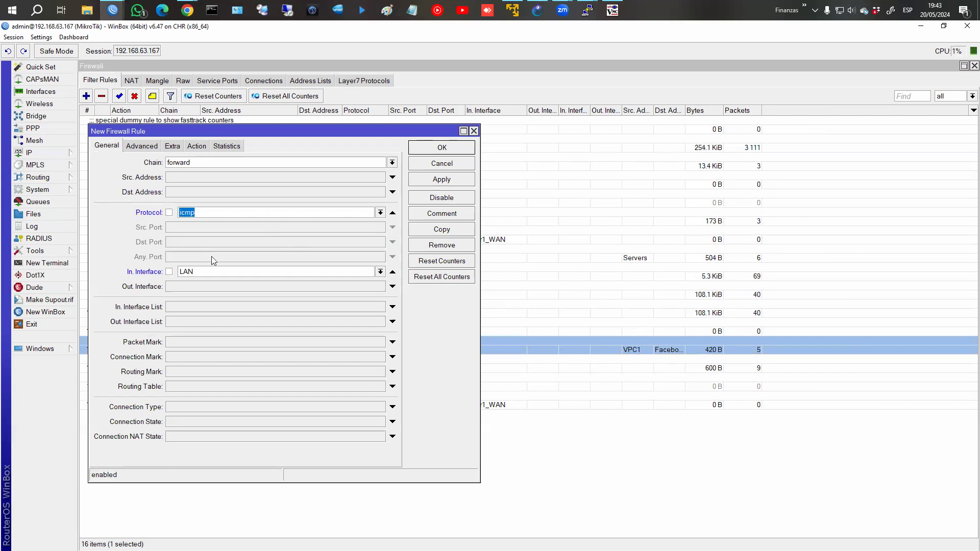
pyautogui.click(196, 146)
pyautogui.click(192, 162)
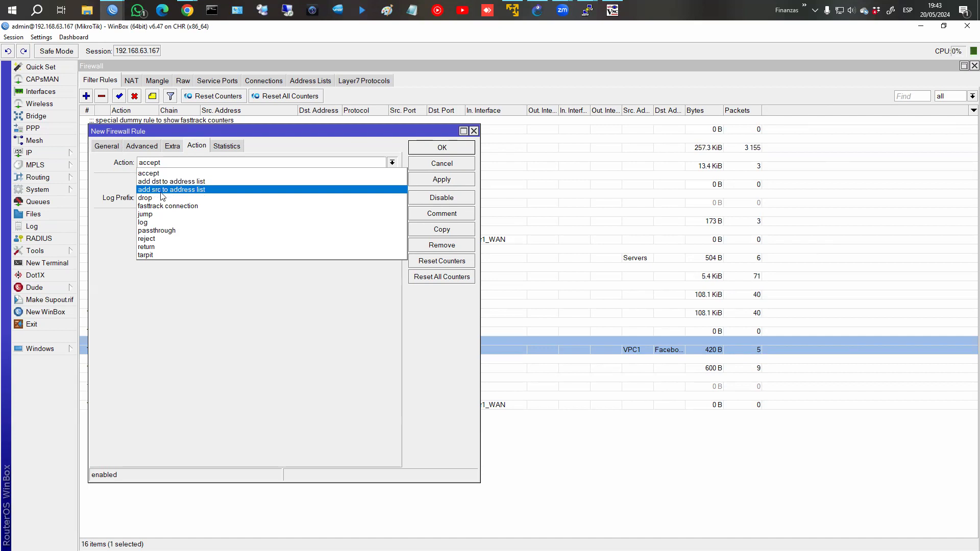
pyautogui.click(196, 190)
# Set the rule's address list to PING LAN with a 01:00:00 timeout and save it.
pyautogui.click(152, 216)
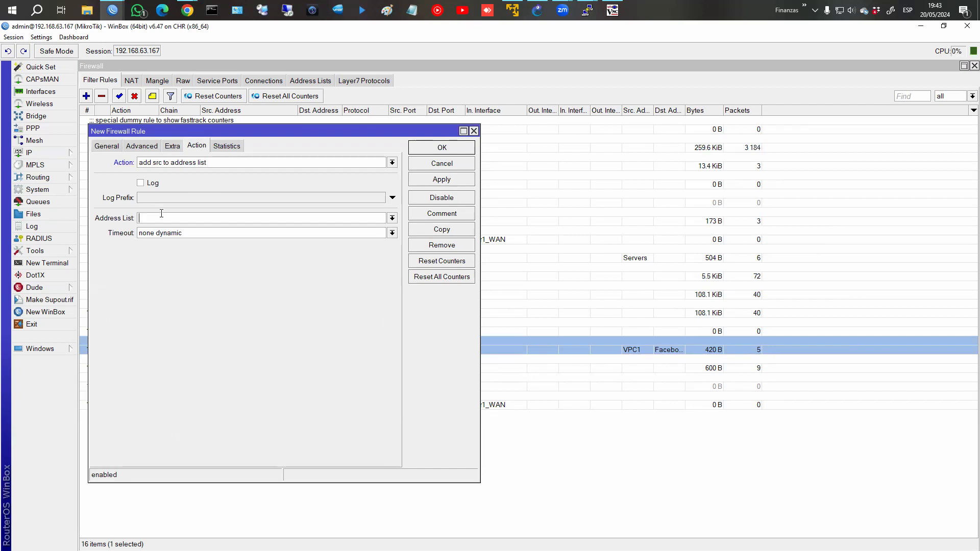
pyautogui.write('PING LAN')
pyautogui.click(392, 232)
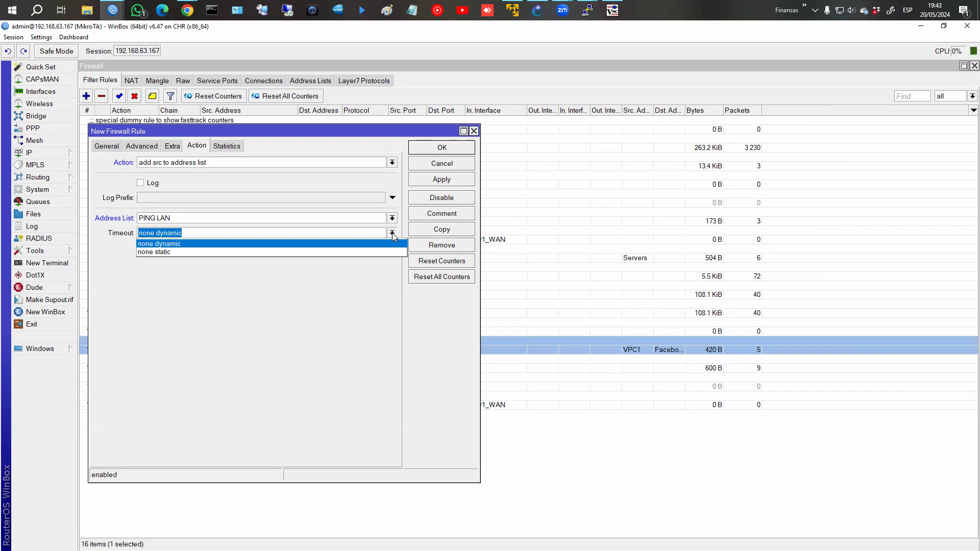
pyautogui.press('BackSpace')
pyautogui.write('01:00:00')
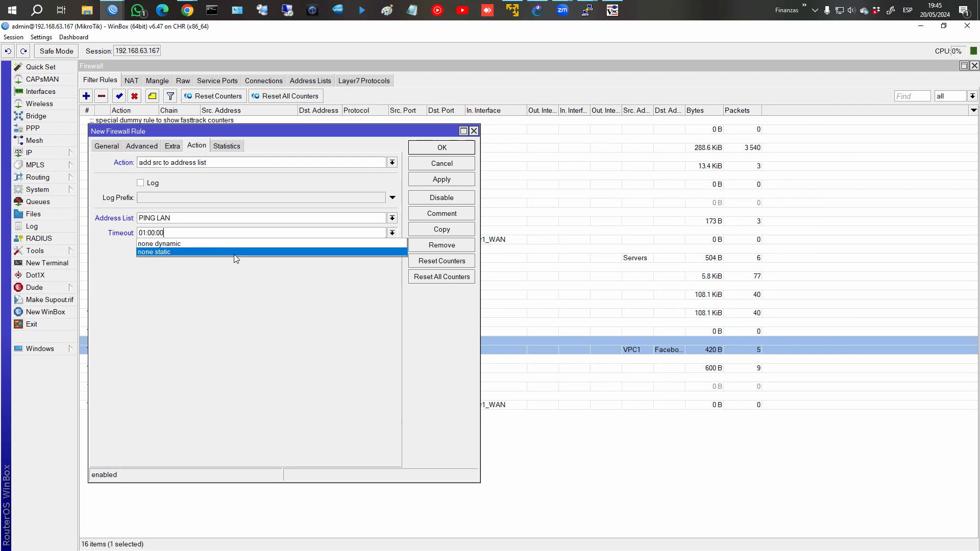
pyautogui.click(246, 288)
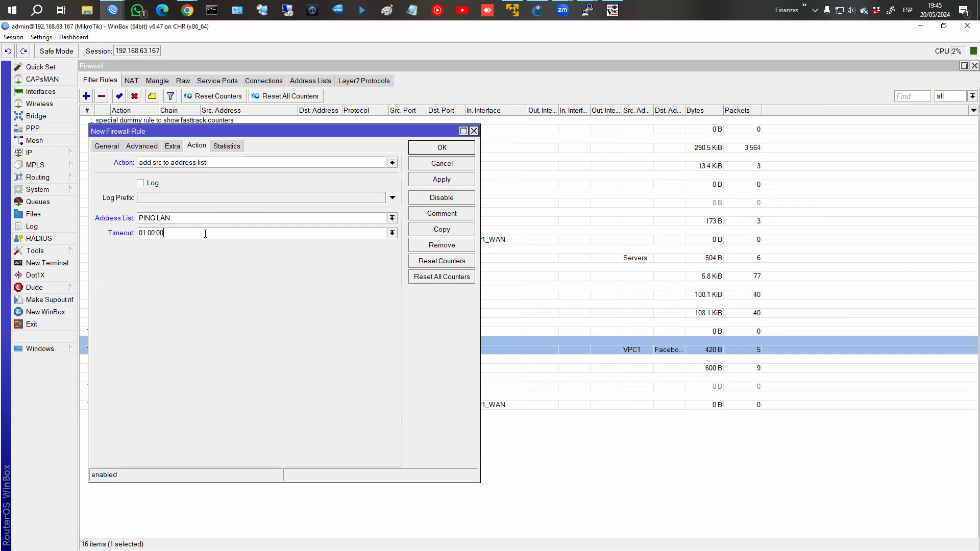
pyautogui.click(305, 237)
pyautogui.click(430, 181)
# Comment rule 16 'Agregar dir IP origen a ADDRESS LIST PING LAN cdo haya un paq ICMP' and close the editor.
pyautogui.click(446, 215)
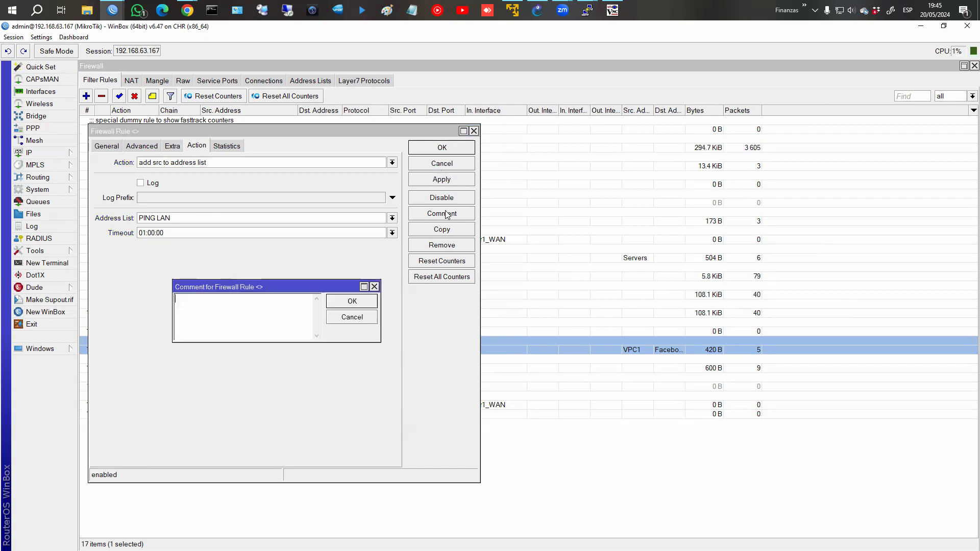
pyautogui.write('Agregar dis')
pyautogui.press('BackSpace')
pyautogui.write('r IP origen a ADDRES')
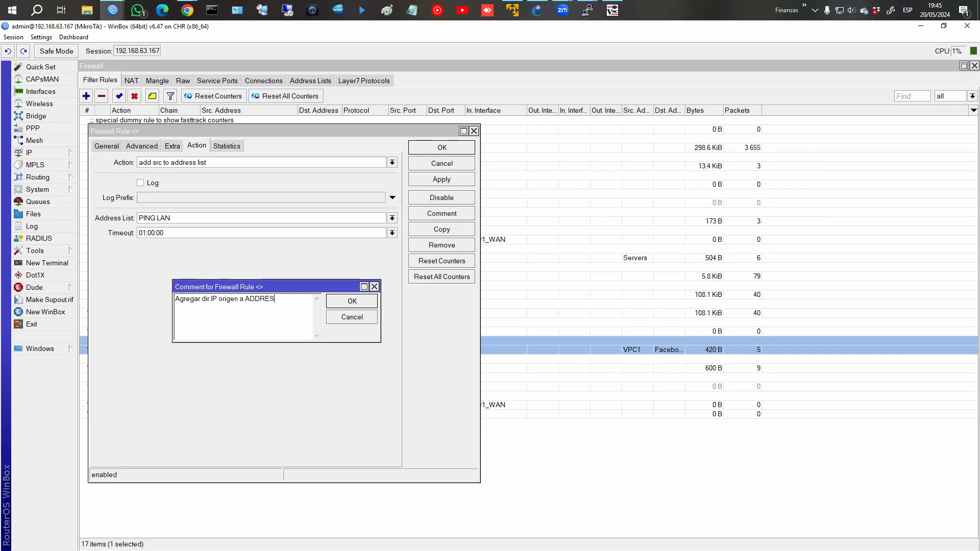
pyautogui.write('S LIST PING LAN cdo haya un paq ICMP')
pyautogui.press('Return')
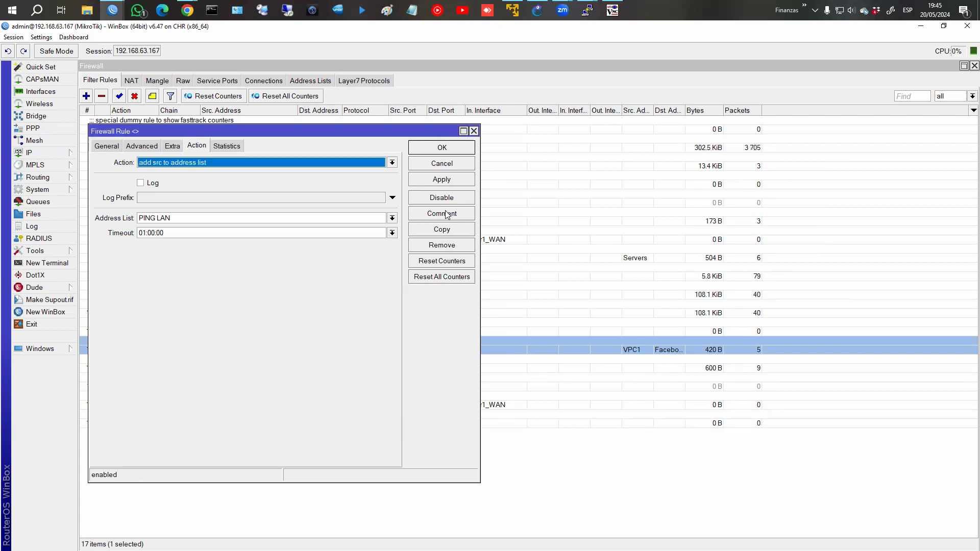
pyautogui.click(441, 152)
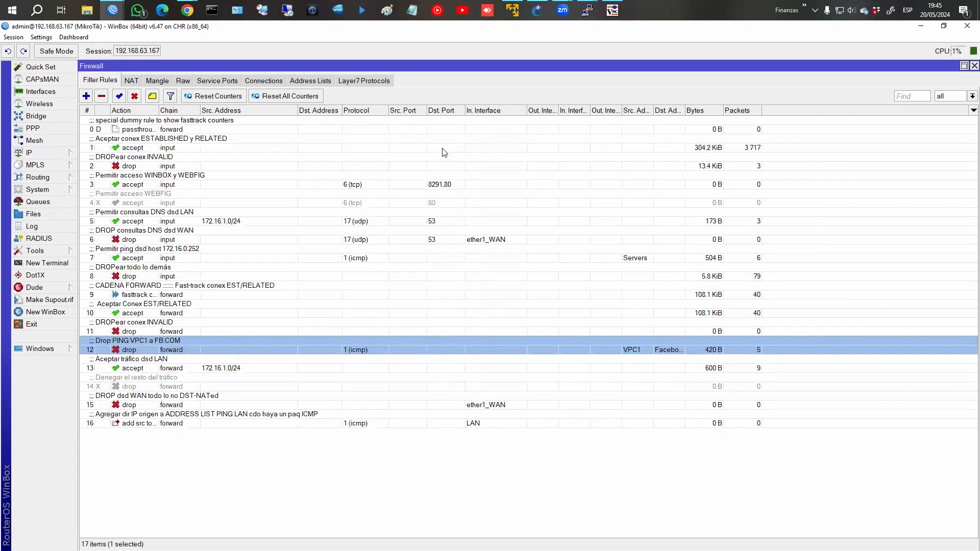
# Move the PING LAN rule above the LAN accept rule and disable rule 12 dropping VPC1 pings to FB.COM.
pyautogui.click(154, 424)
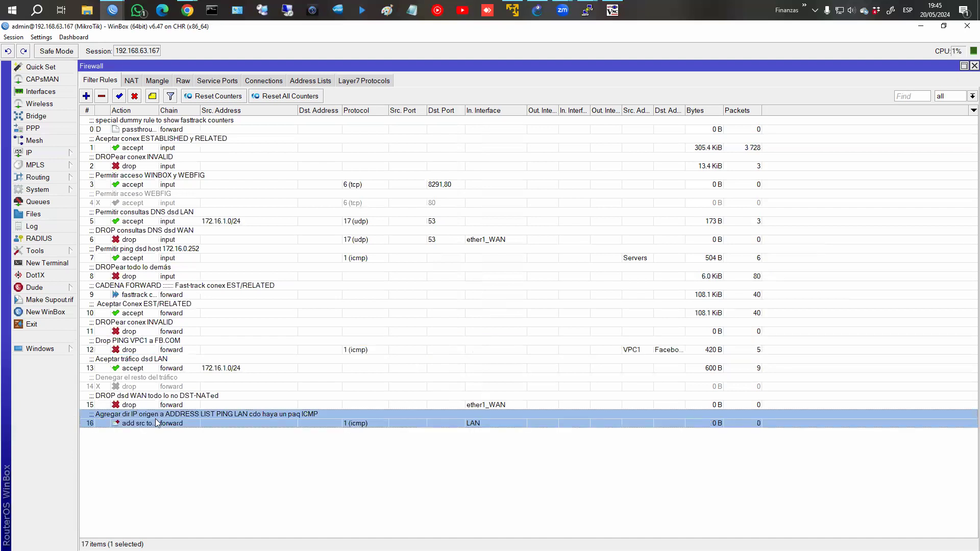
pyautogui.moveTo(155, 419); pyautogui.dragTo(175, 360)
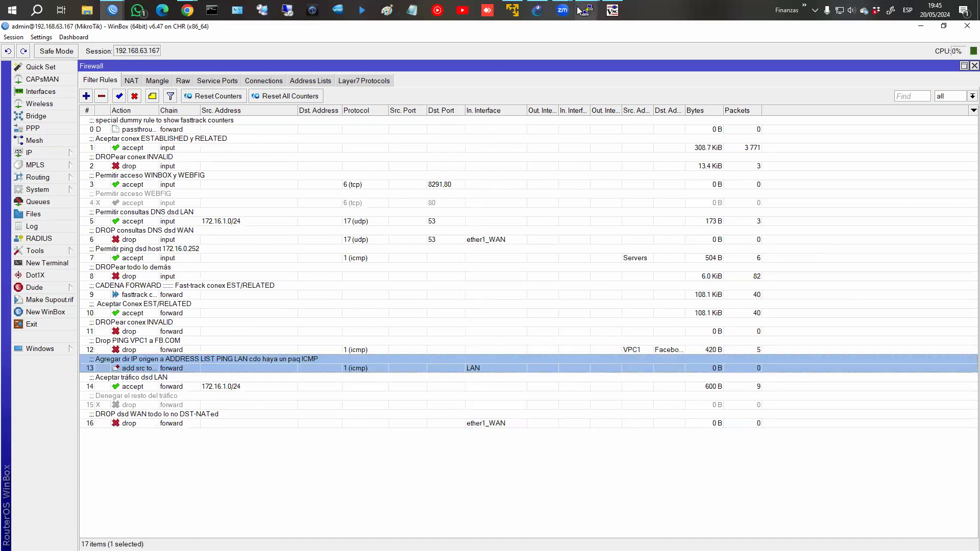
pyautogui.click(143, 347)
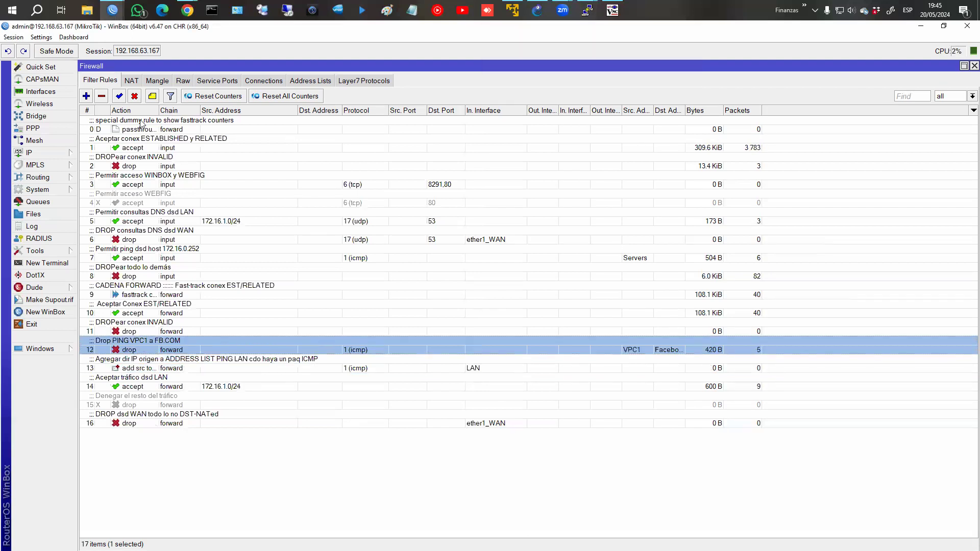
pyautogui.click(134, 96)
pyautogui.click(589, 15)
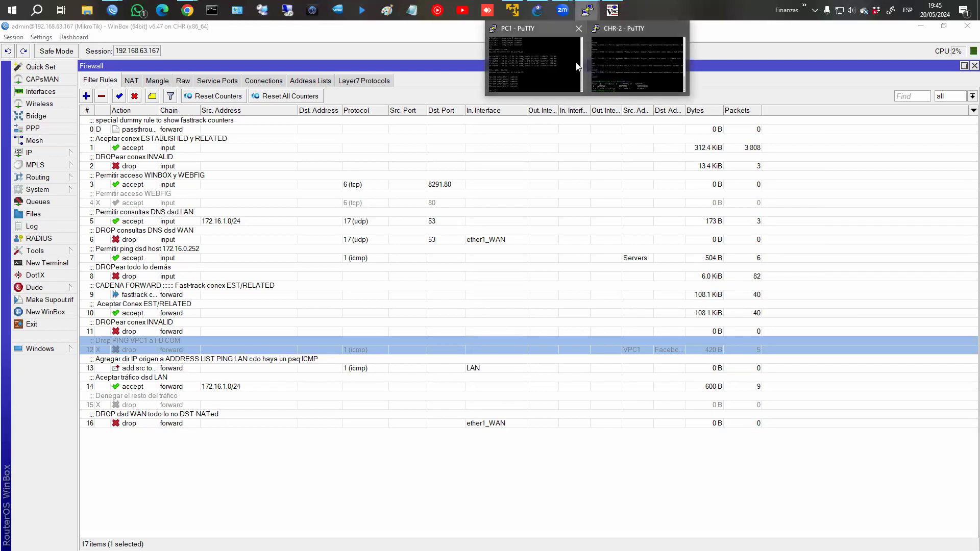
pyautogui.click(619, 74)
# Ping fb.com from the CHR-2 router console, getting replies from 31.13.94.35.
pyautogui.write('ping ')
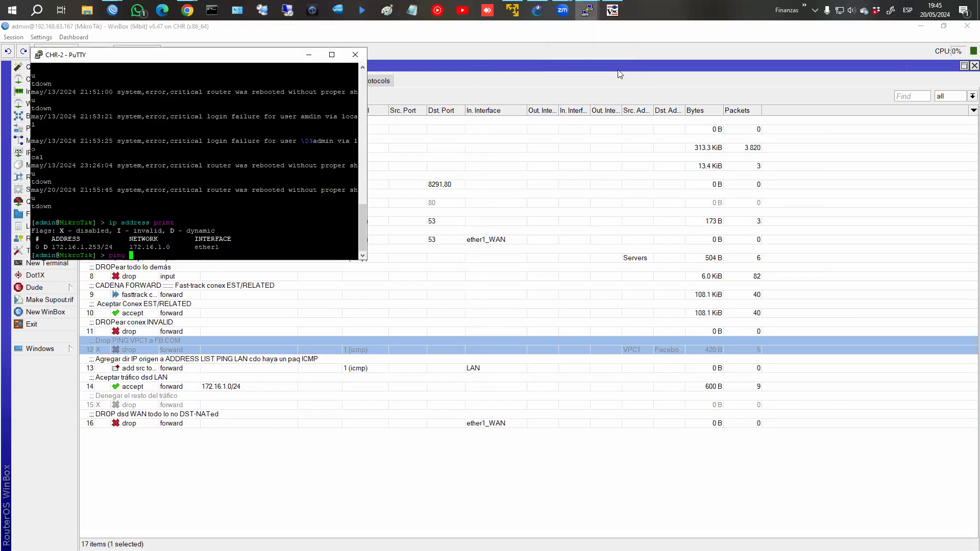
pyautogui.write('fb.com')
pyautogui.press('Return')
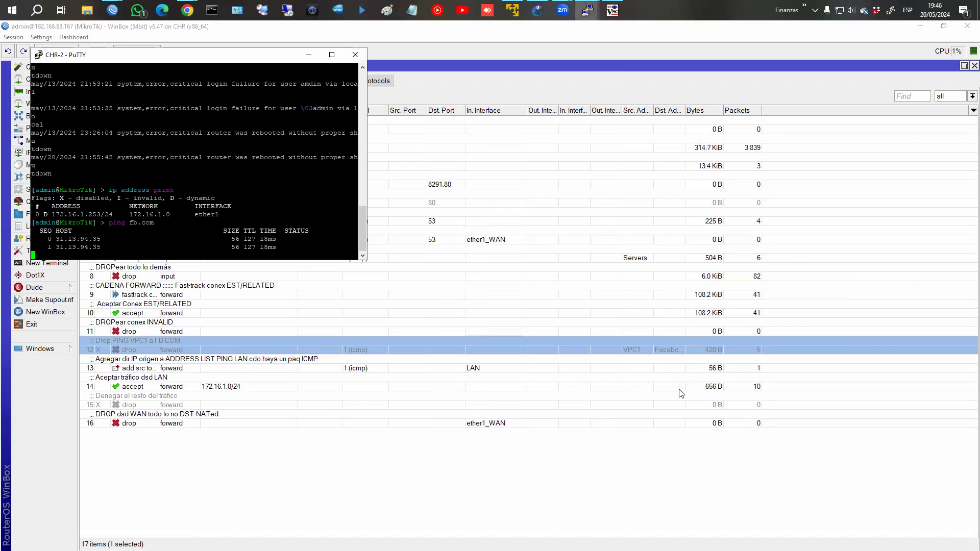
pyautogui.click(678, 369)
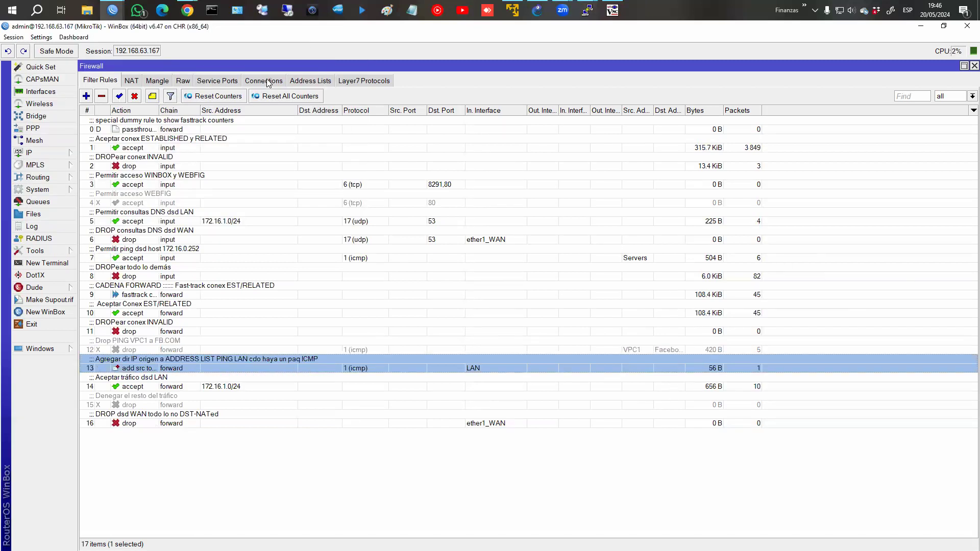
# Show the firewall Address Lists and select the dynamic PING LAN entry for 172.16.1.253.
pyautogui.click(308, 82)
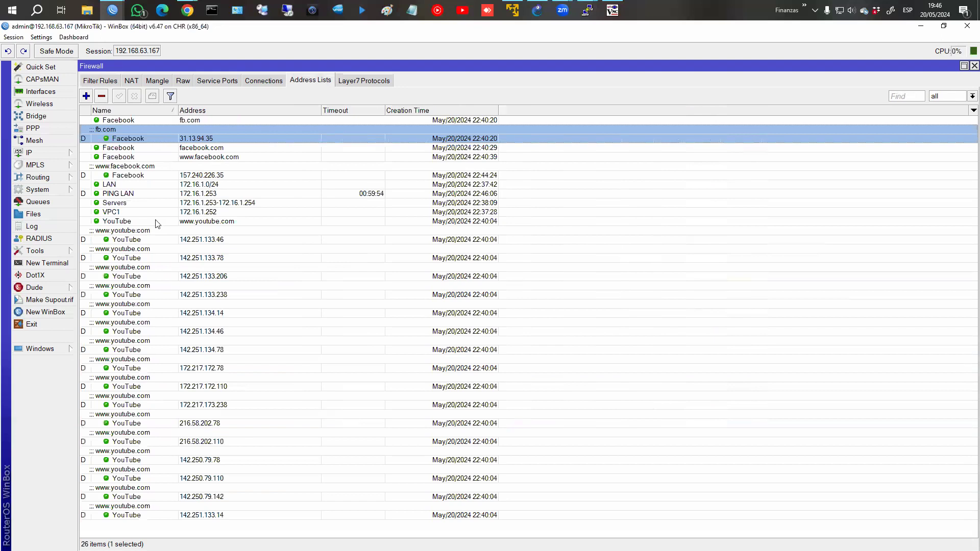
pyautogui.click(137, 195)
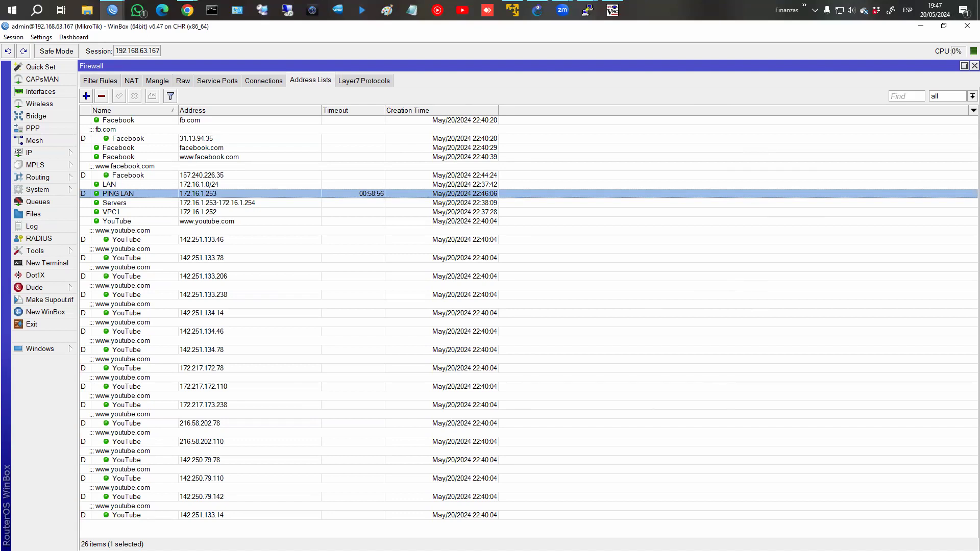
pyautogui.moveTo(187, 13)
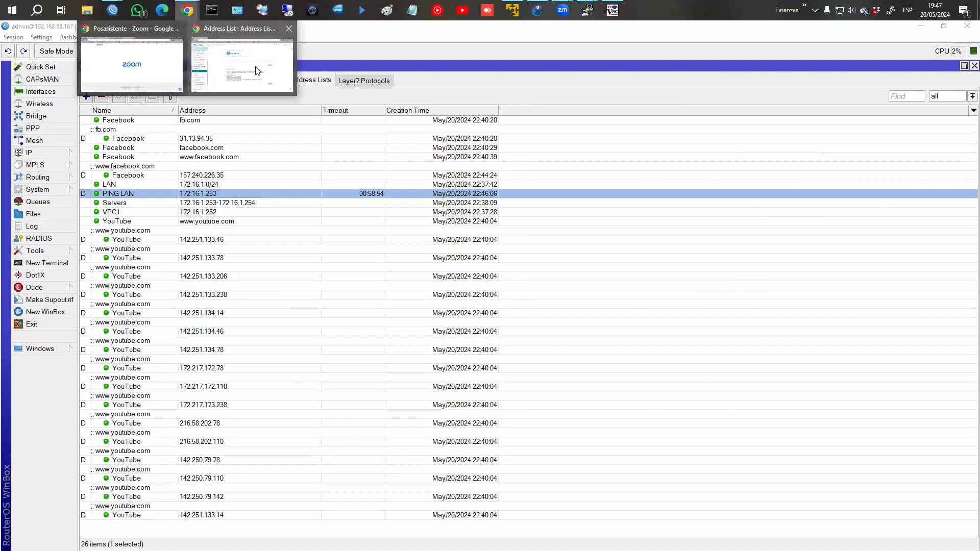
pyautogui.click(240, 51)
# Advance the Address List book two chapters to '3. Adress List por CLI'.
pyautogui.click(767, 474)
pyautogui.scroll(-5, 635, 407)
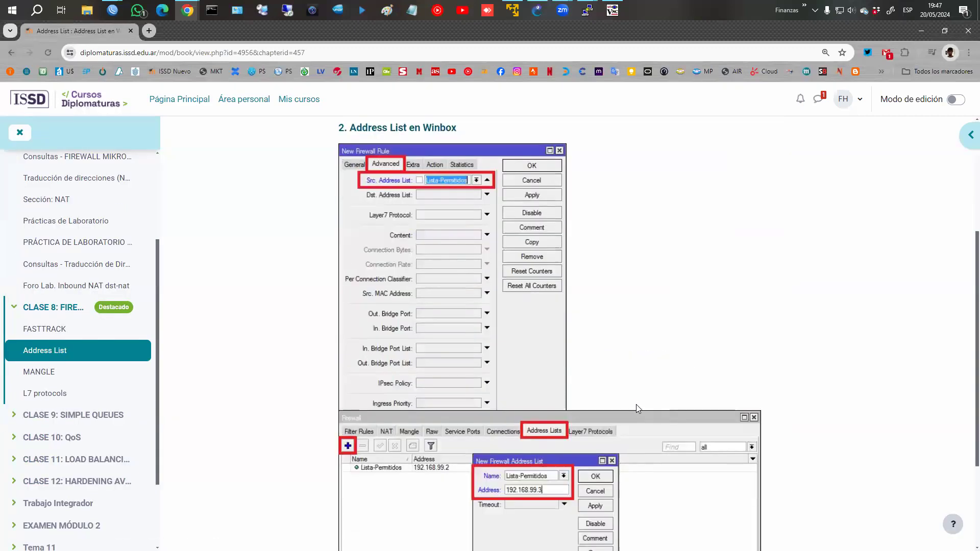
pyautogui.scroll(-2, 764, 466)
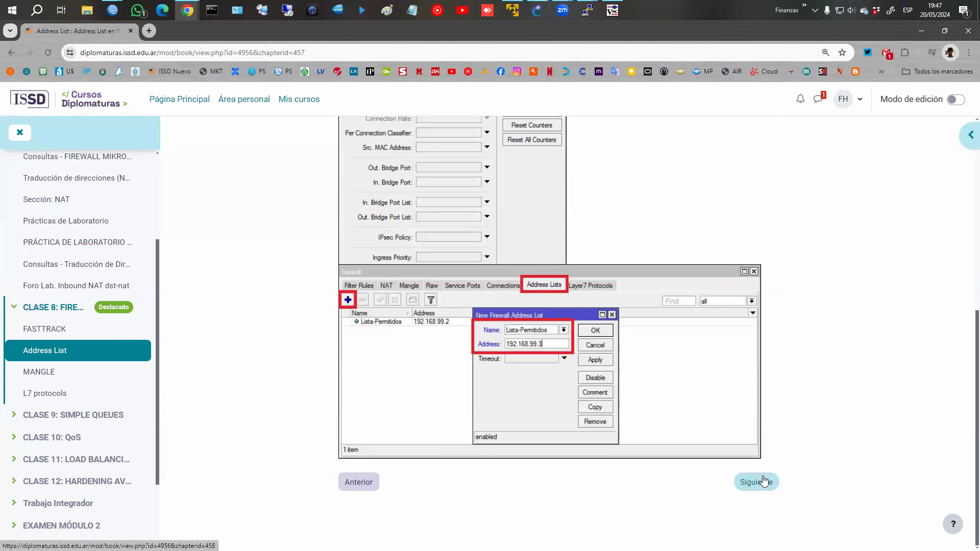
pyautogui.click(764, 480)
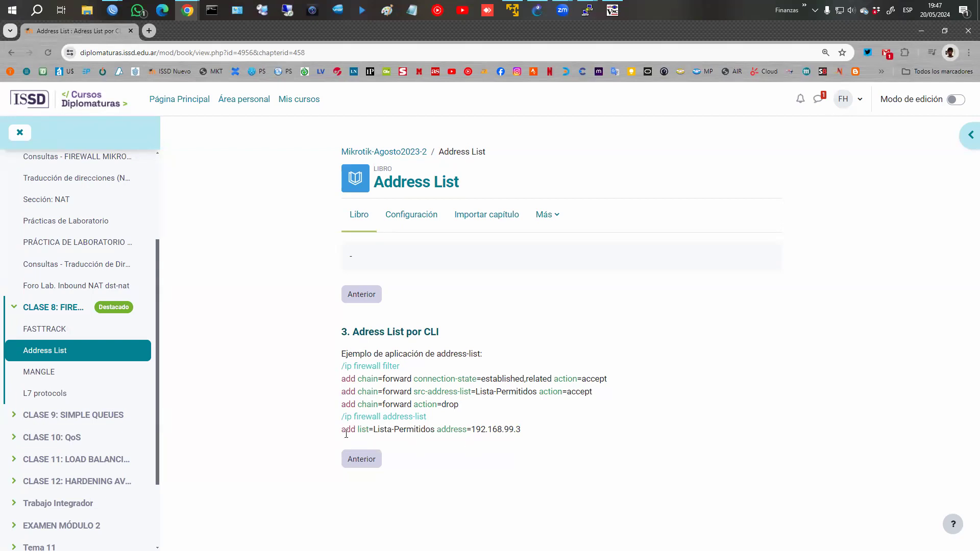
# Highlight the /ip firewall address-list command, the word 'list' and the src-address-list= parameter.
pyautogui.moveTo(341, 434); pyautogui.dragTo(431, 419)
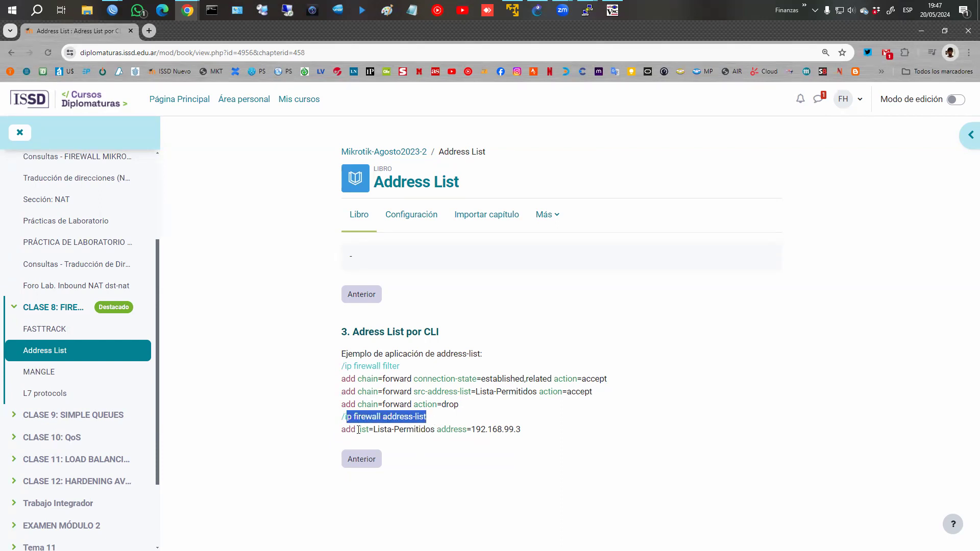
pyautogui.moveTo(357, 430); pyautogui.dragTo(371, 429)
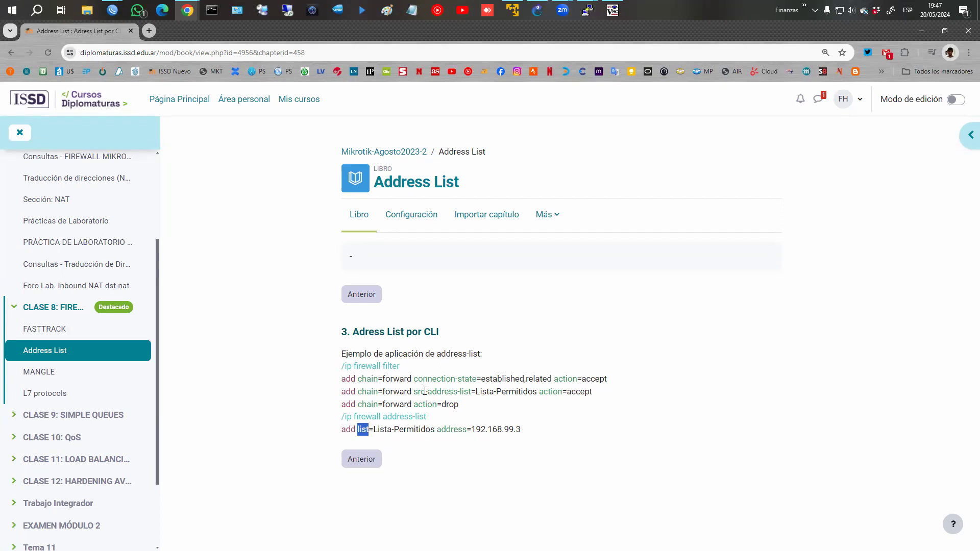
pyautogui.moveTo(414, 391); pyautogui.dragTo(474, 389)
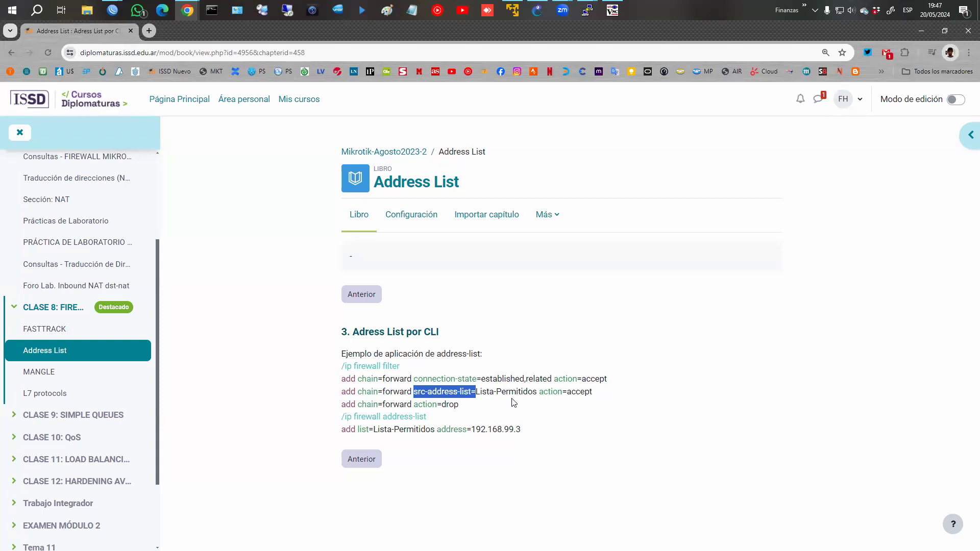
pyautogui.click(113, 10)
pyautogui.click(191, 63)
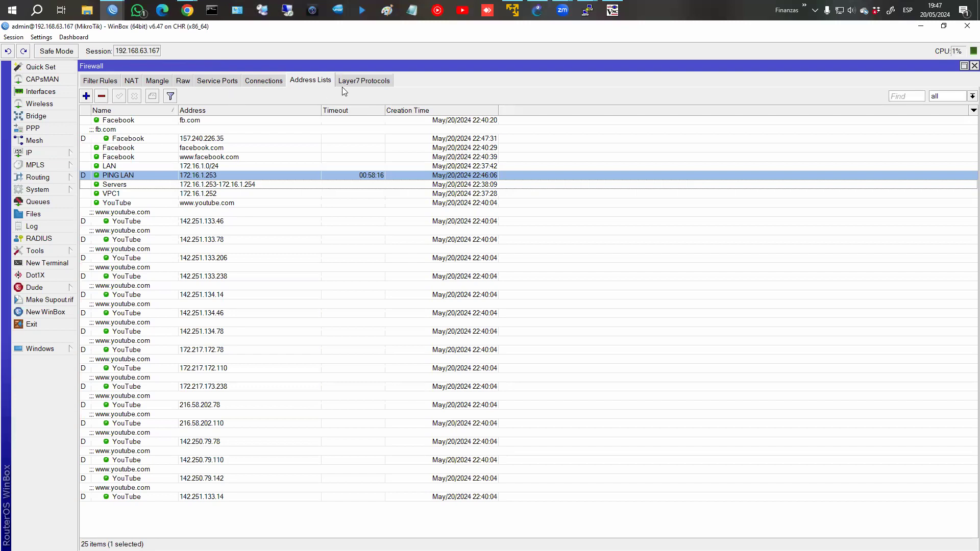
pyautogui.click(264, 81)
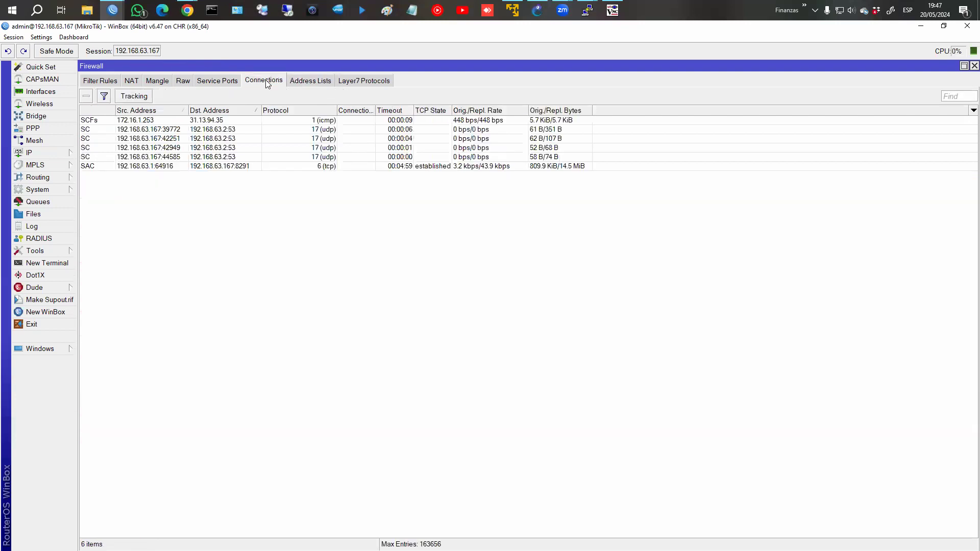
pyautogui.click(179, 83)
pyautogui.click(159, 81)
pyautogui.click(188, 85)
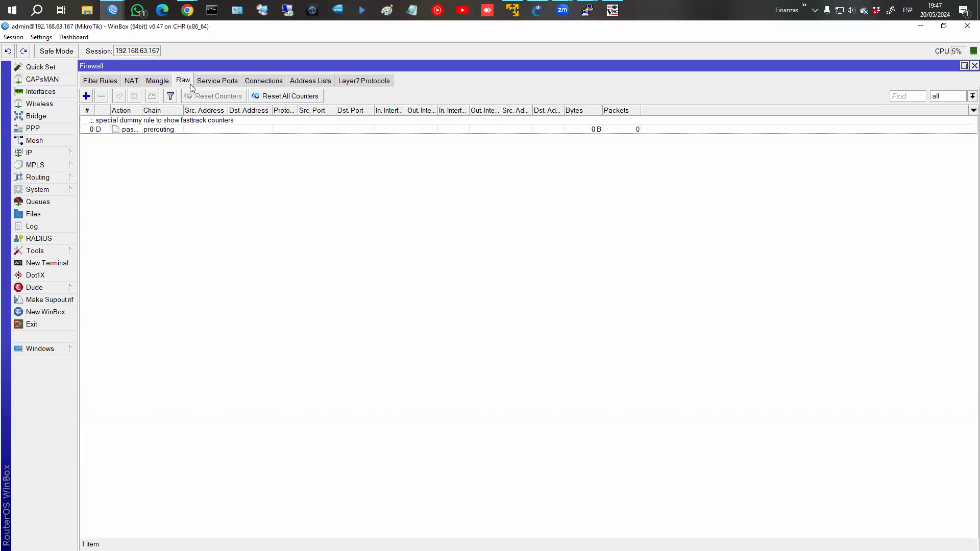
pyautogui.click(301, 85)
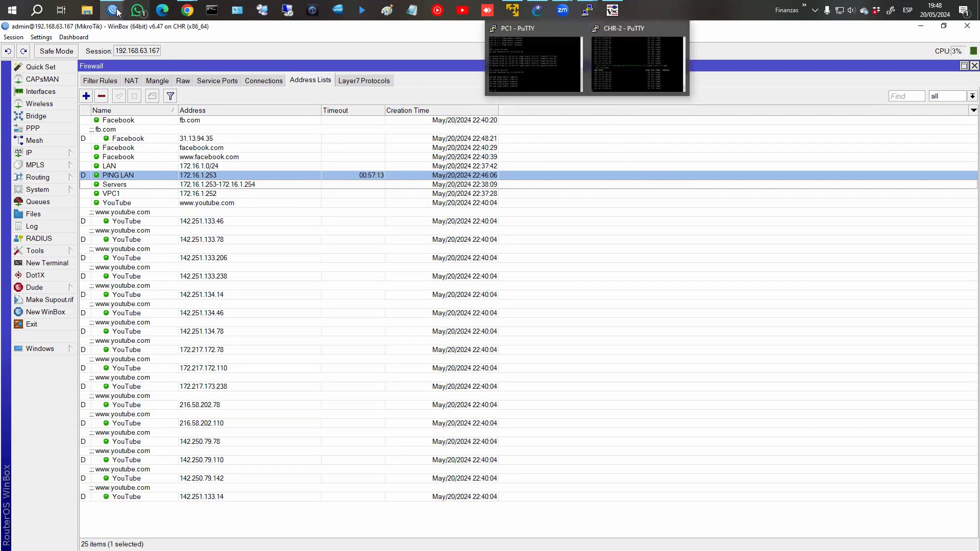
# Open the MANGLE lesson's '1. Sección Mangle' page on routing, packet and connection marks.
pyautogui.moveTo(187, 10)
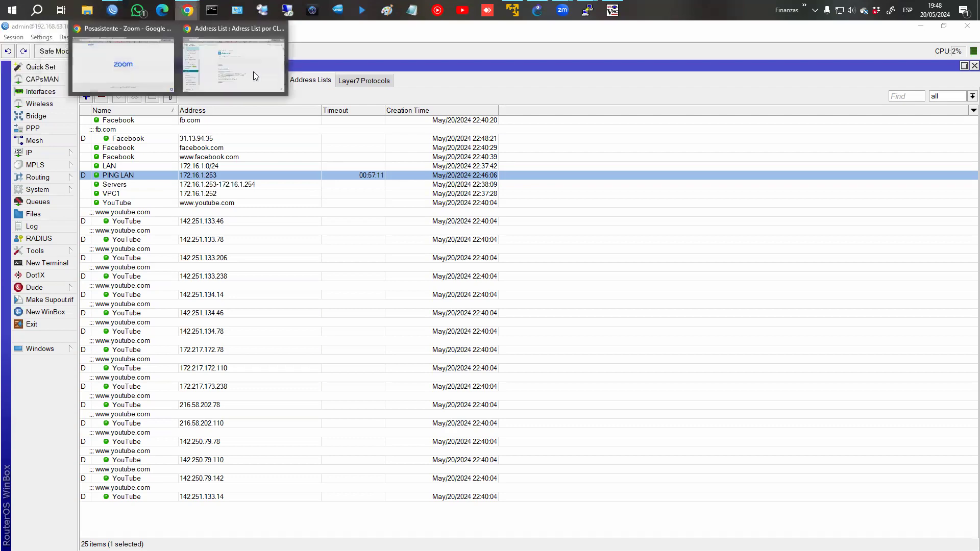
pyautogui.click(255, 75)
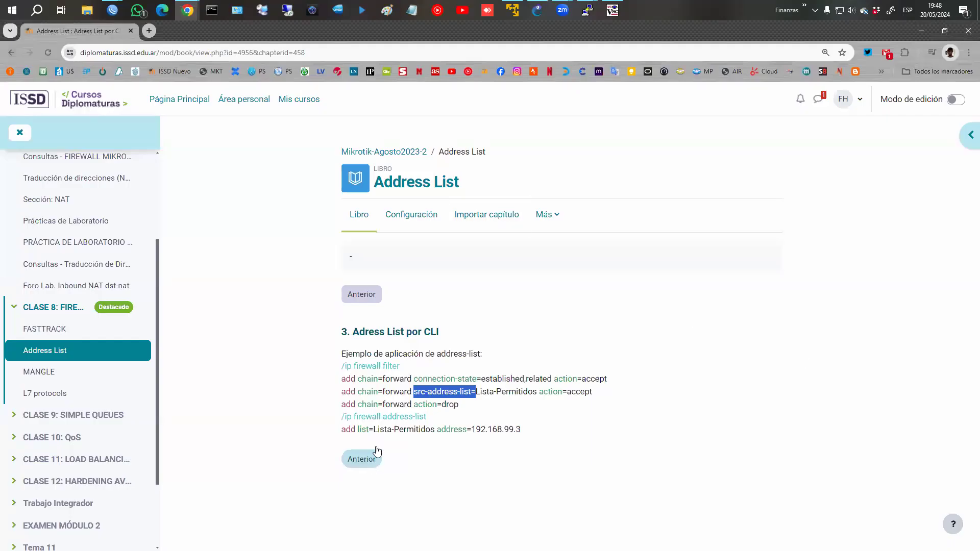
pyautogui.click(43, 374)
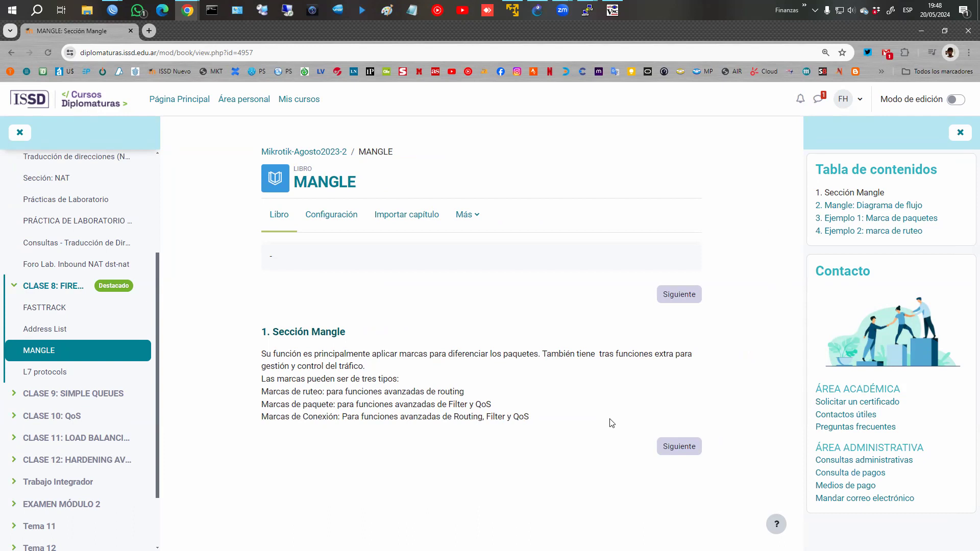
pyautogui.moveTo(122, 6)
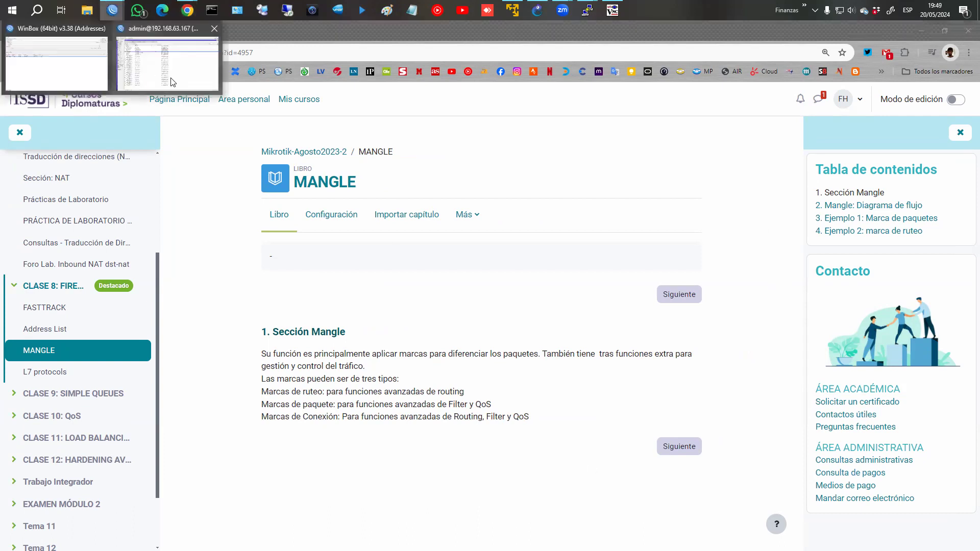
pyautogui.click(173, 80)
# Review the Mangle, Filter Rules and NAT tabs, then return to the Address Lists.
pyautogui.click(159, 80)
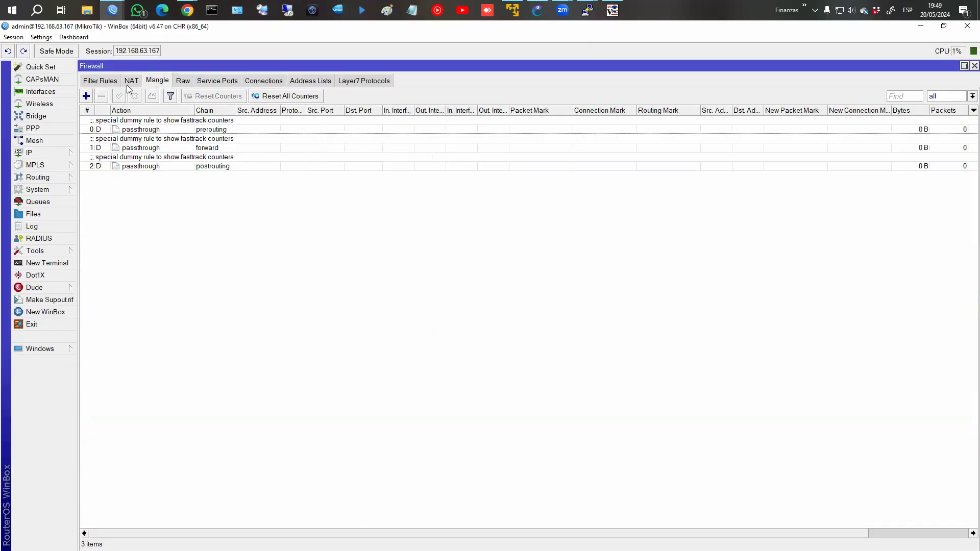
pyautogui.click(105, 80)
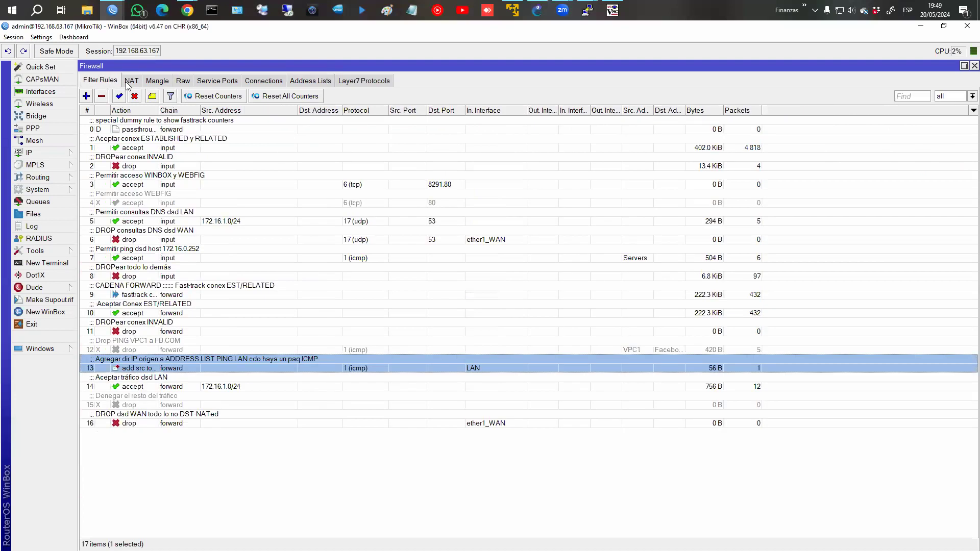
pyautogui.click(129, 83)
pyautogui.click(157, 83)
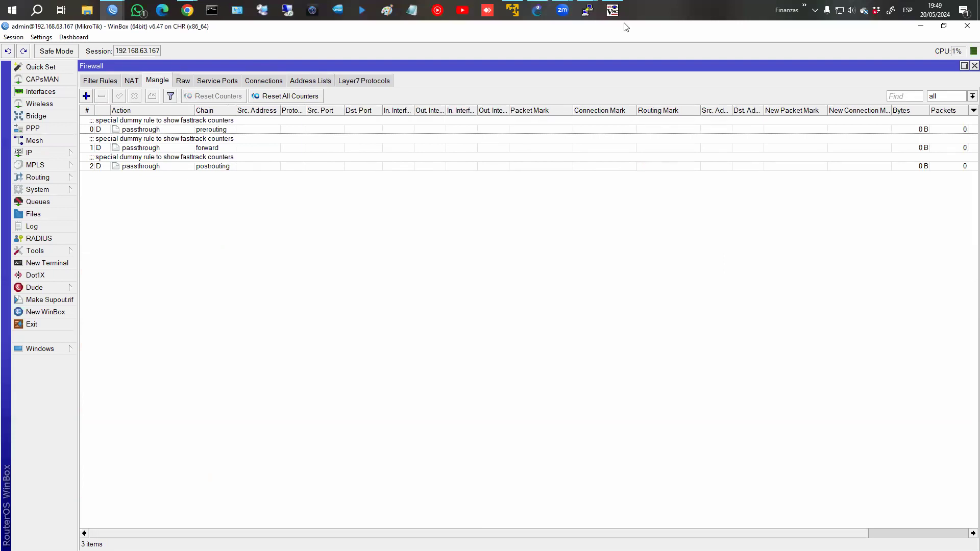
pyautogui.moveTo(615, 17)
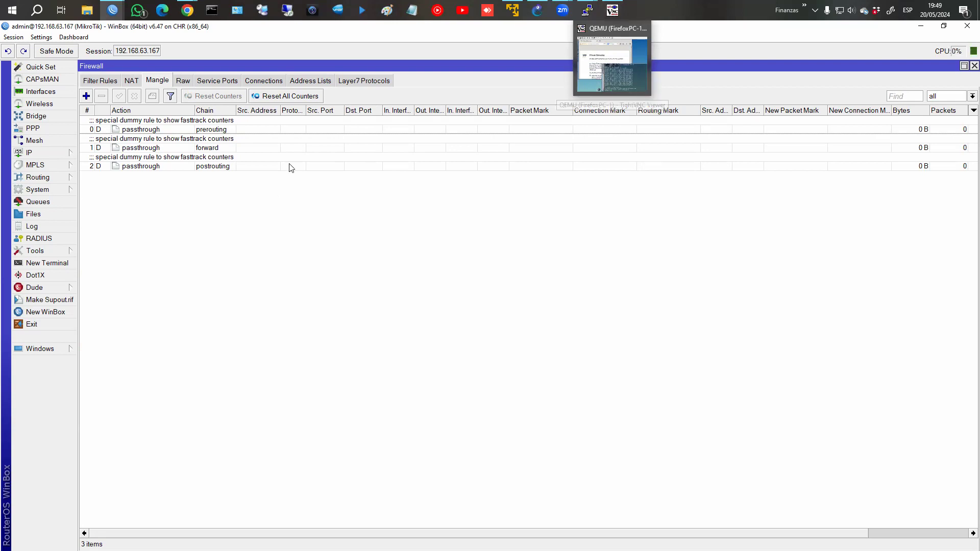
pyautogui.click(298, 81)
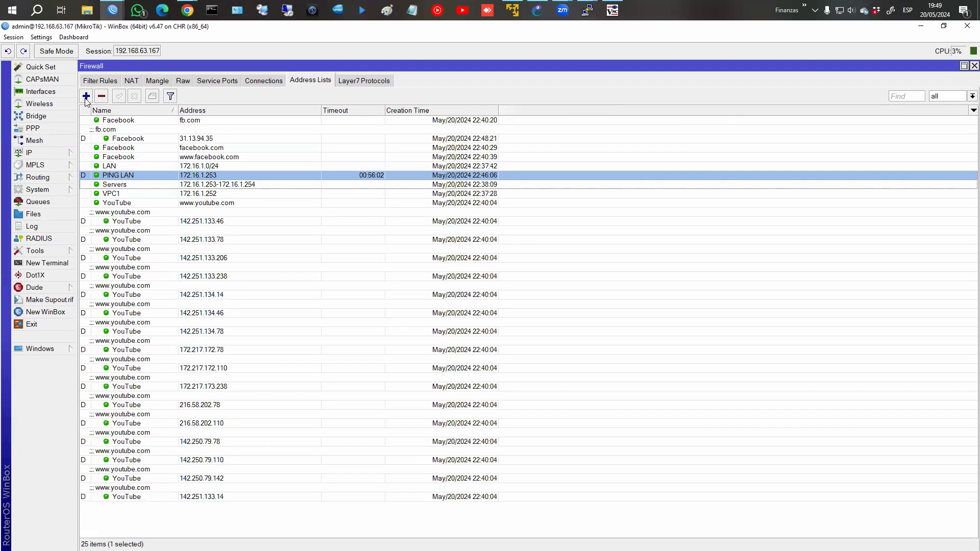
# Open the Servers address-list entry to inspect the upper end of its address range.
pyautogui.click(131, 185)
pyautogui.doubleClick(174, 187)
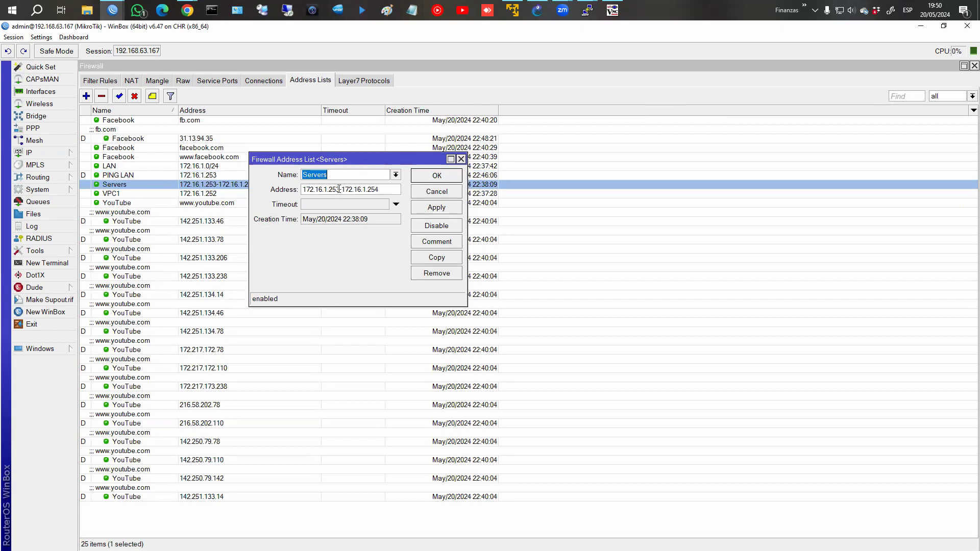
pyautogui.moveTo(339, 189); pyautogui.dragTo(401, 194)
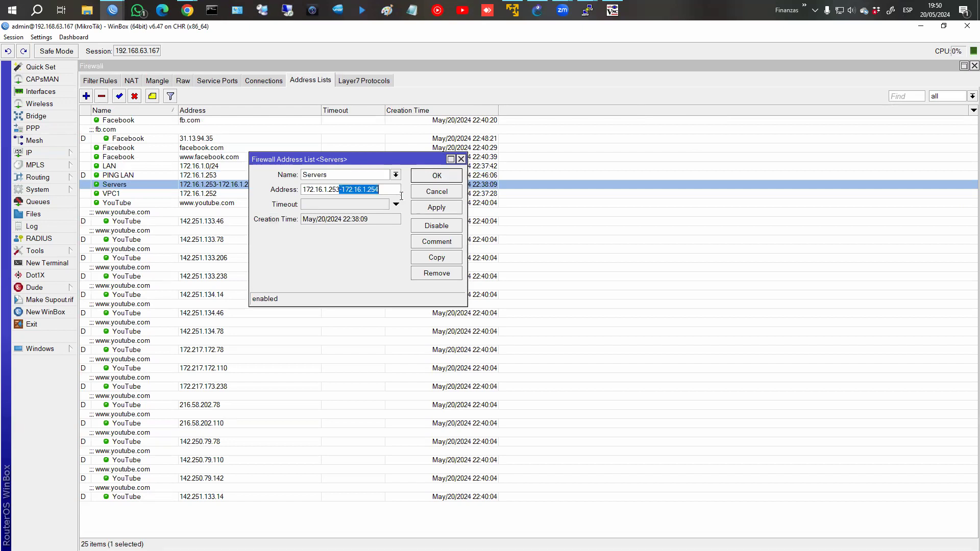
pyautogui.click(428, 179)
# Browse the LAN, VPC1 and facebook entries, then view the Facebook facebook.com entry without changes.
pyautogui.click(159, 169)
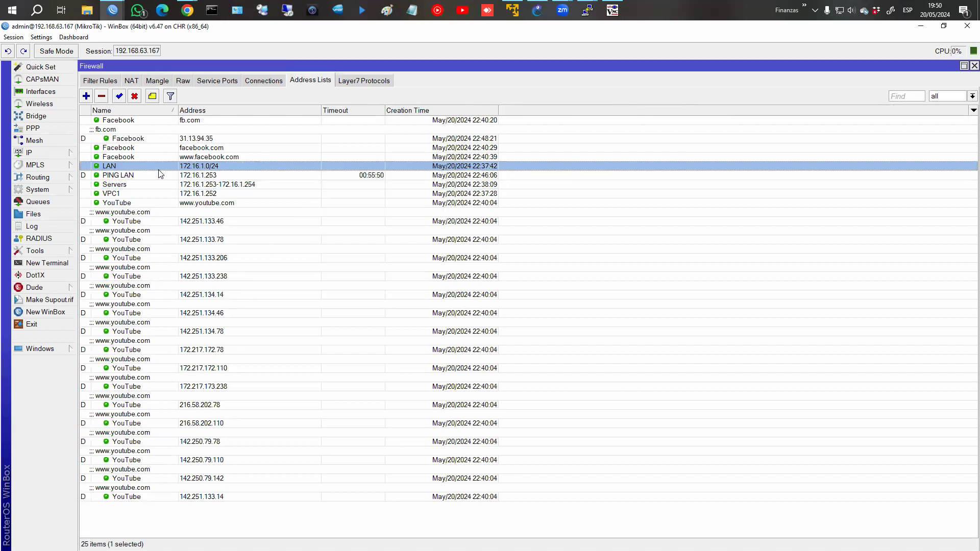
pyautogui.click(148, 193)
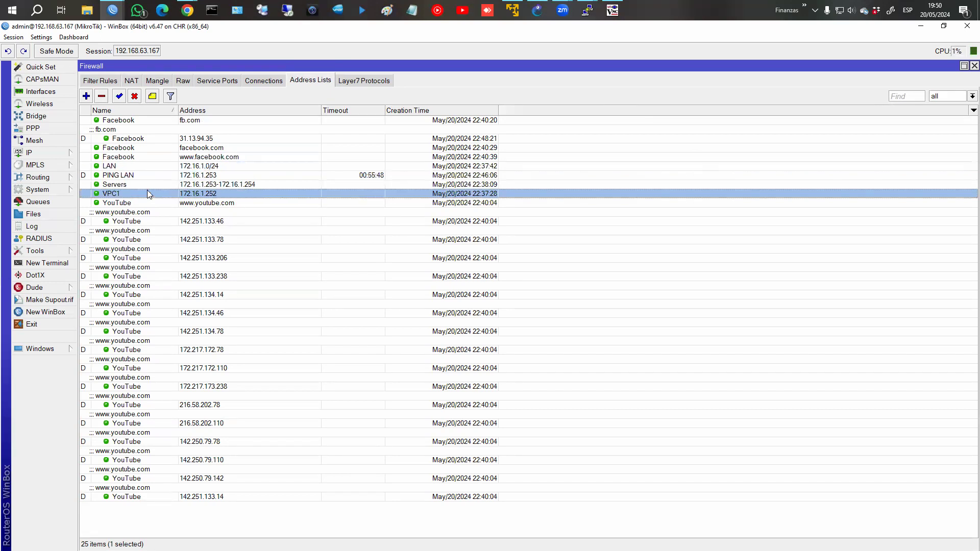
pyautogui.click(137, 150)
pyautogui.click(139, 157)
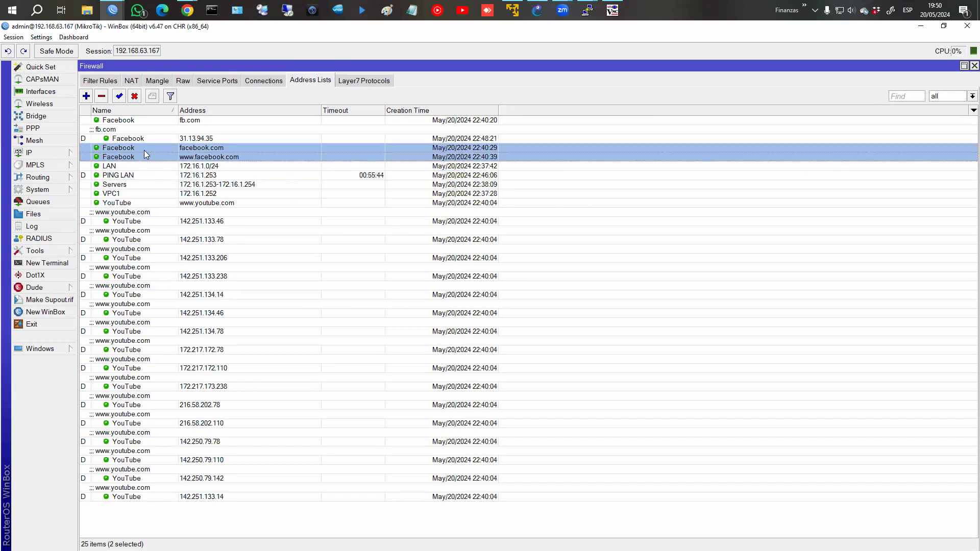
pyautogui.click(144, 150)
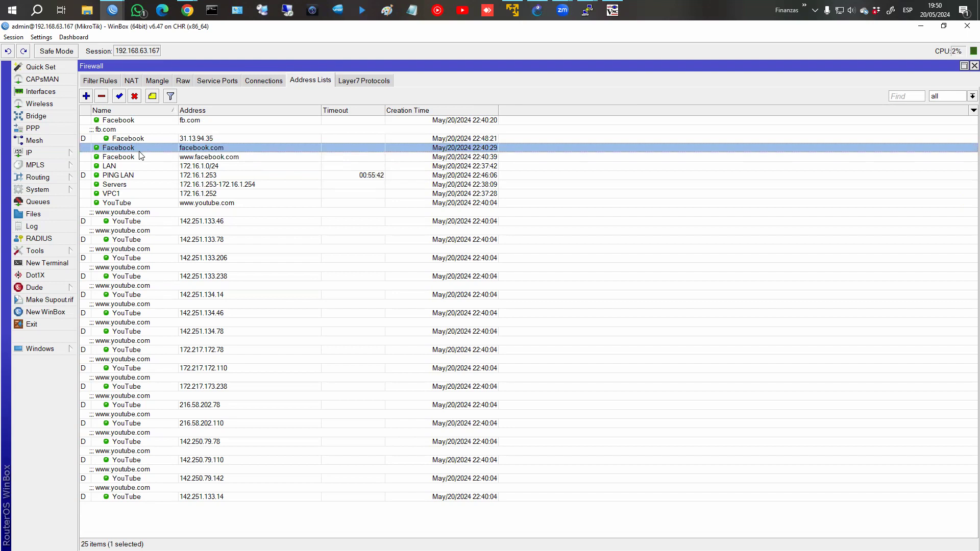
pyautogui.doubleClick(144, 152)
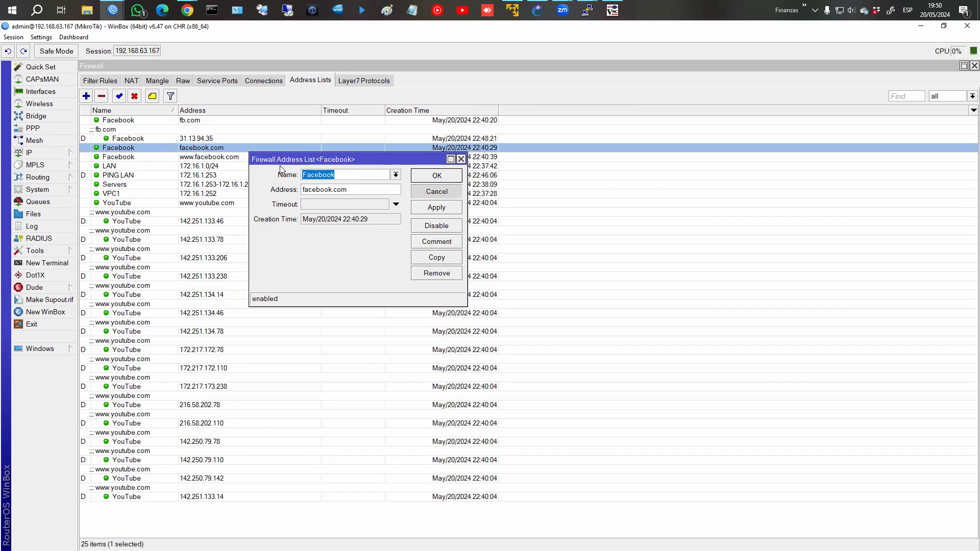
pyautogui.click(437, 191)
# Add a CAMARAS address-list entry for 172.16.1.100.
pyautogui.click(88, 98)
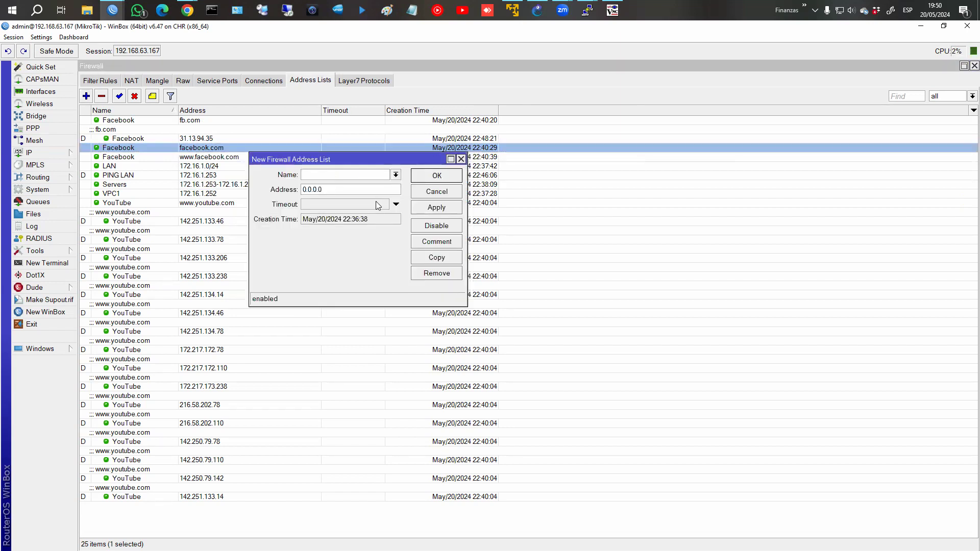
pyautogui.write('CAMARAS')
pyautogui.press('Tab')
pyautogui.write('172.16.1.100')
pyautogui.click(445, 207)
pyautogui.click(442, 242)
pyautogui.click(595, 313)
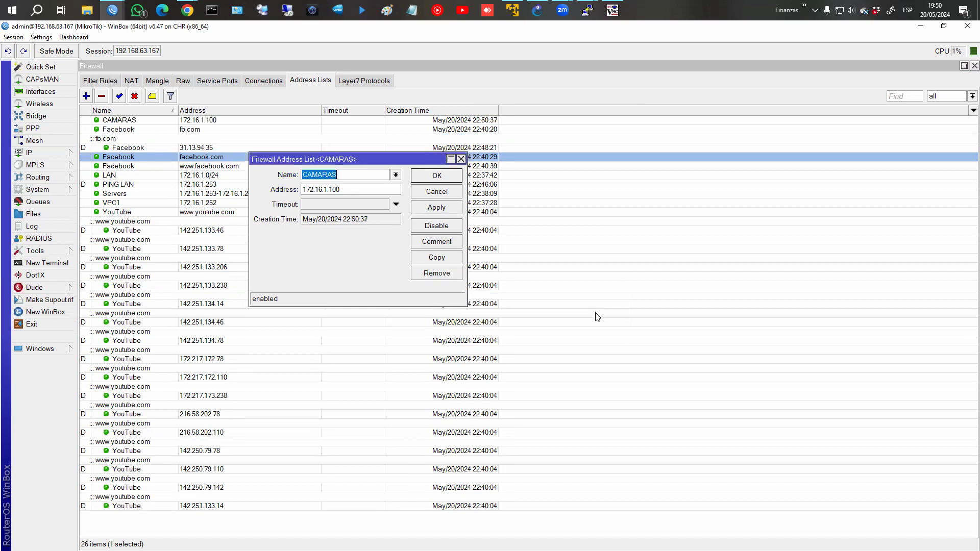
# Copy the entry to add CAMARAS address 172.16.1.105.
pyautogui.click(437, 257)
pyautogui.click(374, 202)
pyautogui.hotkey('shift', 'Left')
pyautogui.write('5')
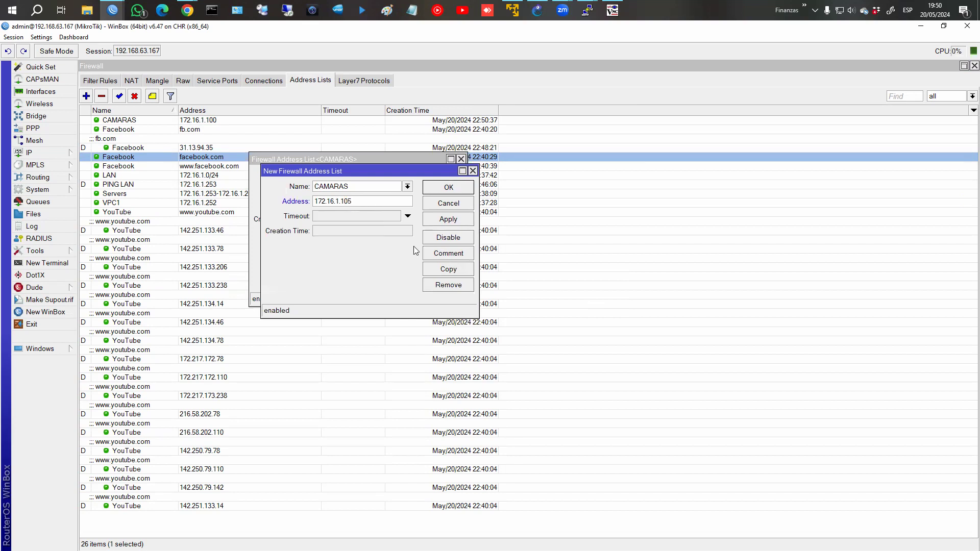
pyautogui.click(448, 188)
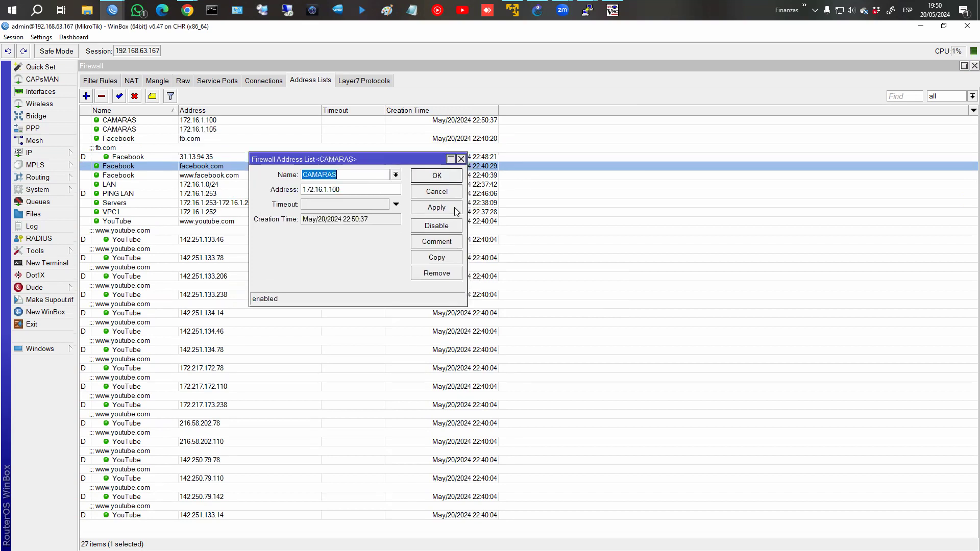
# Copy again to add CAMARAS address 172.16.1.72 and select all three CAMARAS entries.
pyautogui.click(447, 257)
pyautogui.click(381, 201)
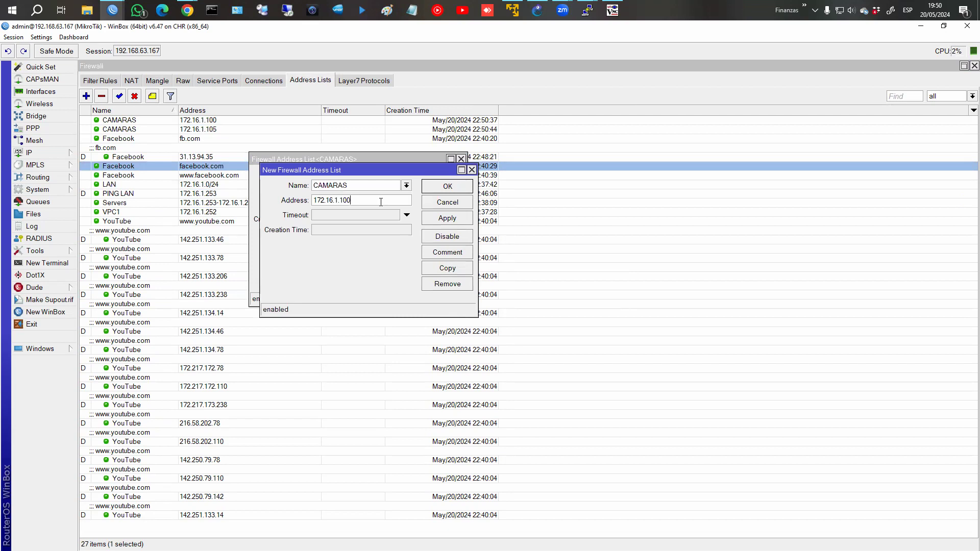
pyautogui.hotkey('shift', 'Left')
pyautogui.hotkey('shift', 'Left')
pyautogui.hotkey('shift', 'Left')
pyautogui.write('72')
pyautogui.click(458, 221)
pyautogui.click(443, 187)
pyautogui.click(443, 187)
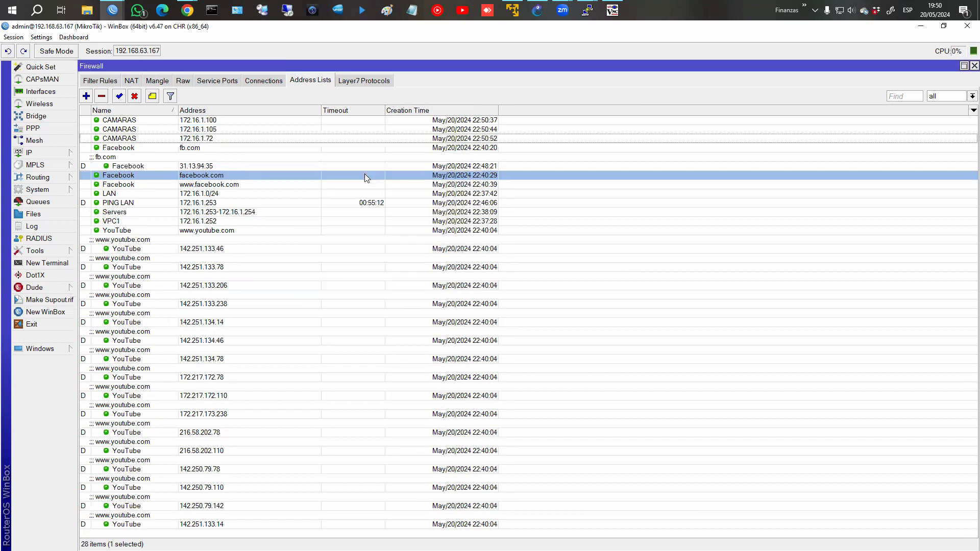
pyautogui.moveTo(127, 122); pyautogui.dragTo(129, 139)
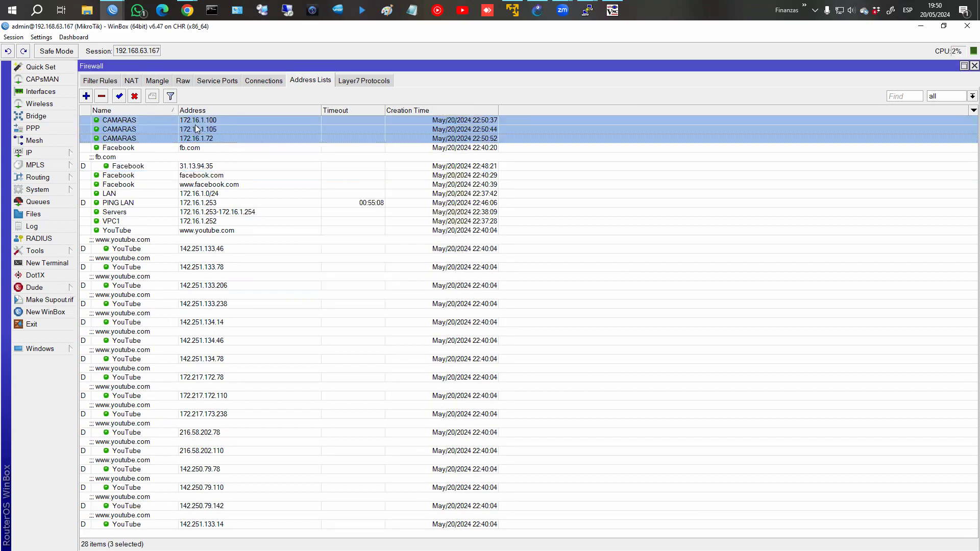
# Start a new filter rule matching Src. Address List CAMARAS, leaving the action at accept.
pyautogui.click(101, 80)
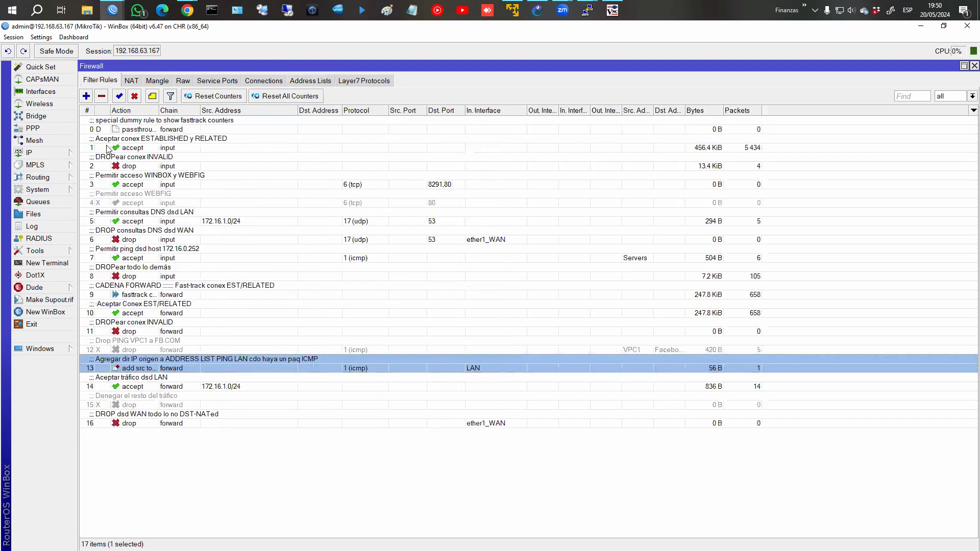
pyautogui.click(86, 96)
pyautogui.click(142, 145)
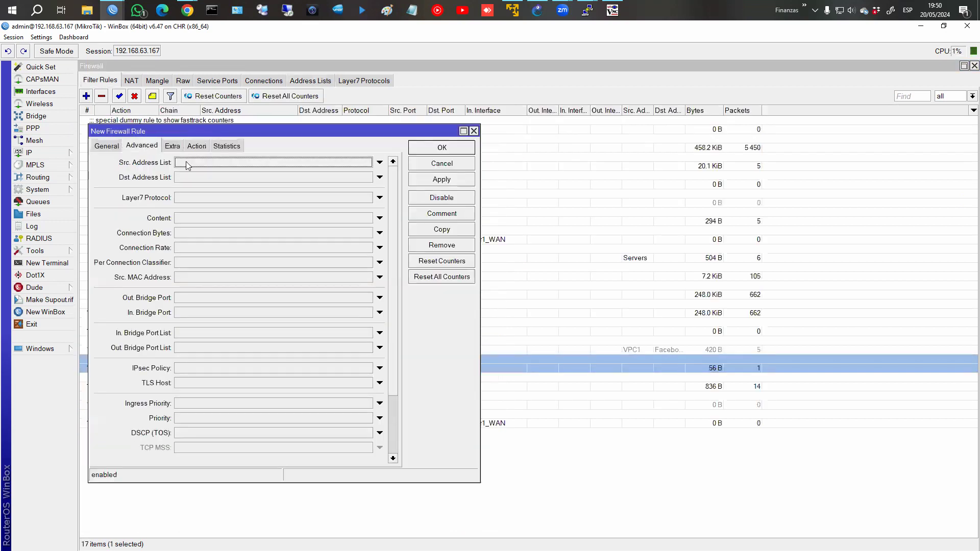
pyautogui.click(380, 164)
pyautogui.click(278, 169)
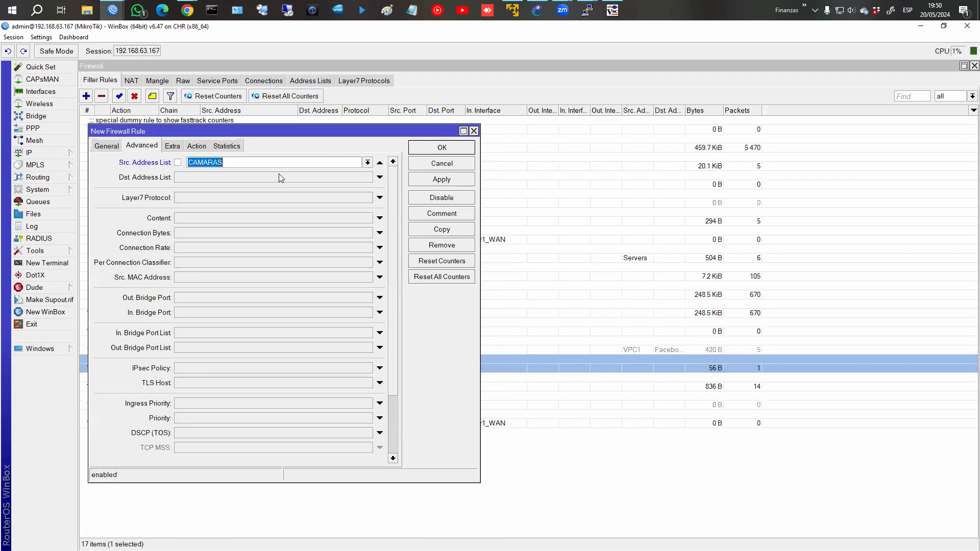
pyautogui.click(197, 146)
pyautogui.click(153, 162)
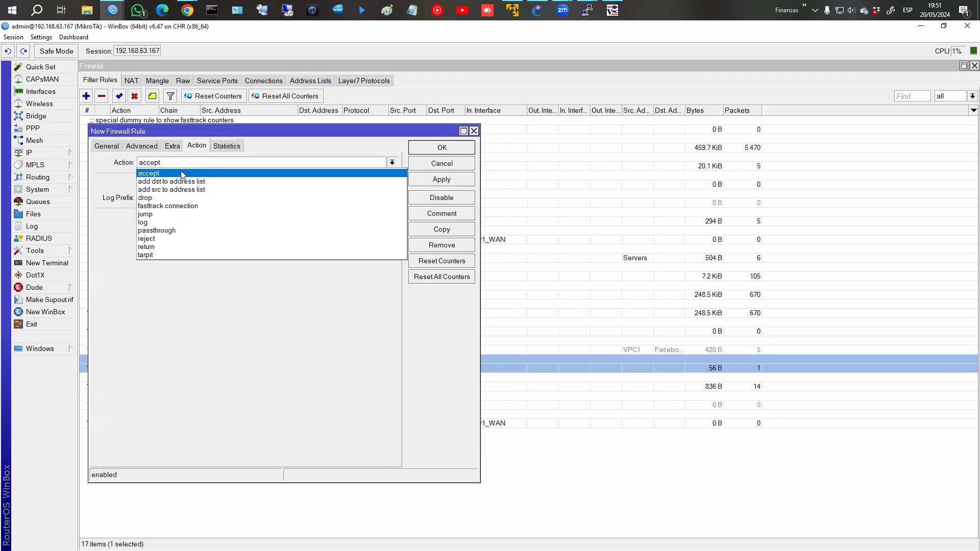
pyautogui.click(101, 146)
# Set protocol tcp, Dst. Port 80 and Dst. Address List CAMARAS, then cancel the rule.
pyautogui.click(109, 147)
pyautogui.click(186, 212)
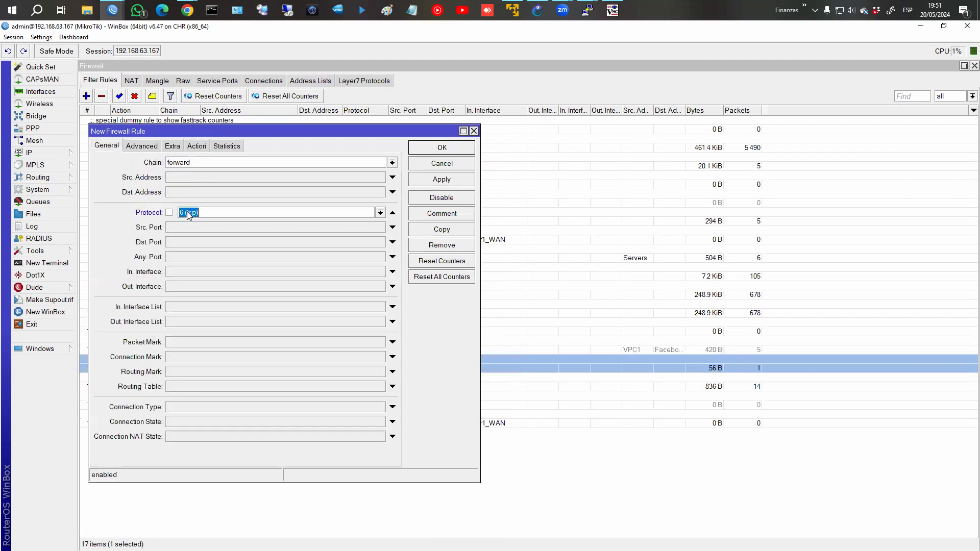
pyautogui.click(185, 240)
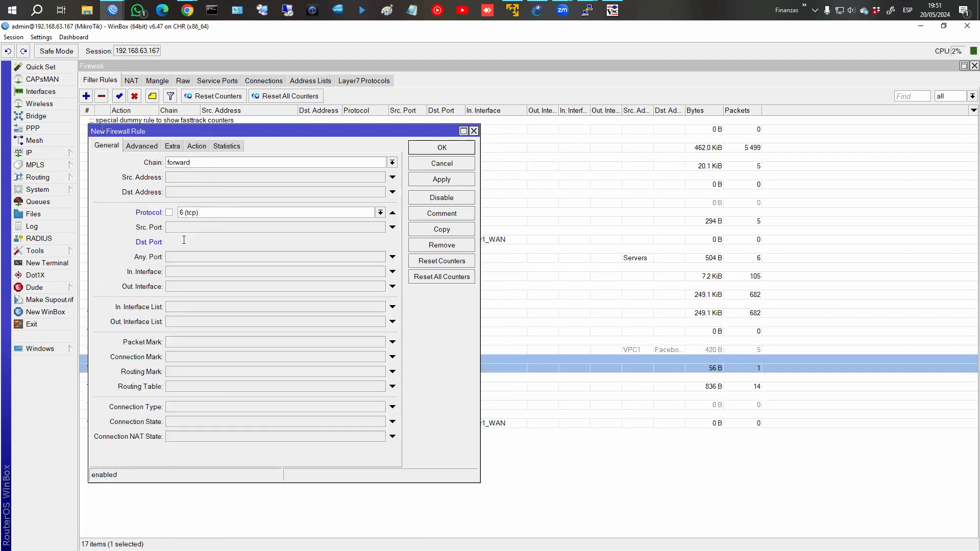
pyautogui.write('80')
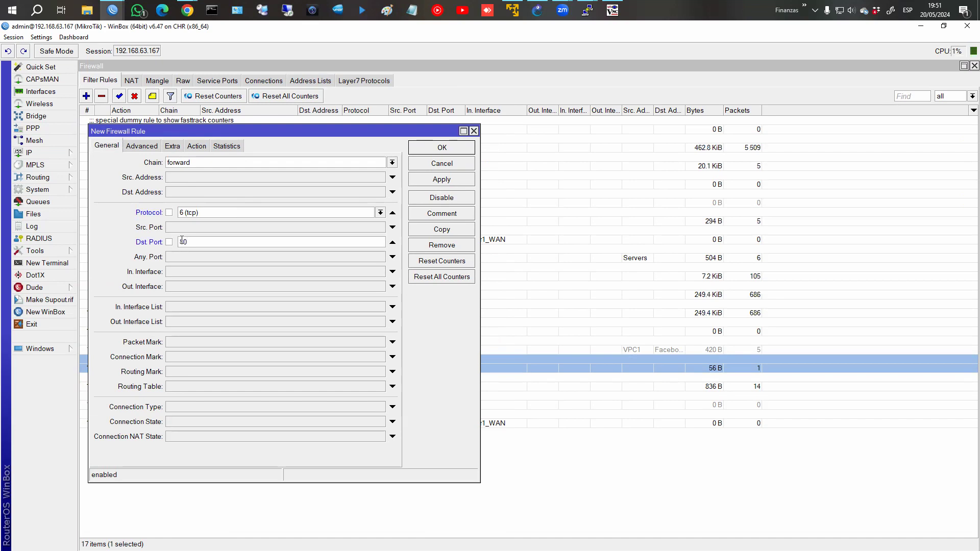
pyautogui.click(196, 147)
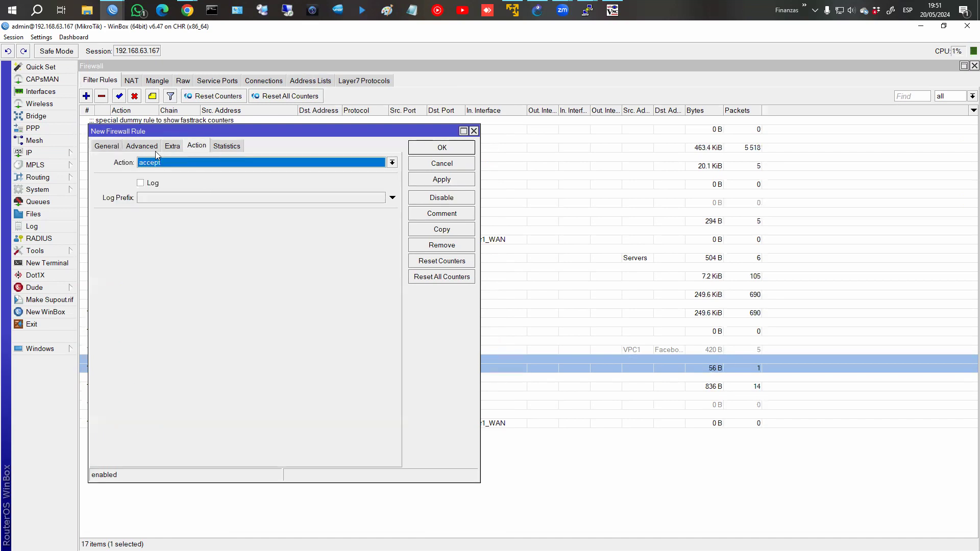
pyautogui.click(142, 146)
pyautogui.click(380, 162)
pyautogui.click(379, 177)
pyautogui.click(368, 177)
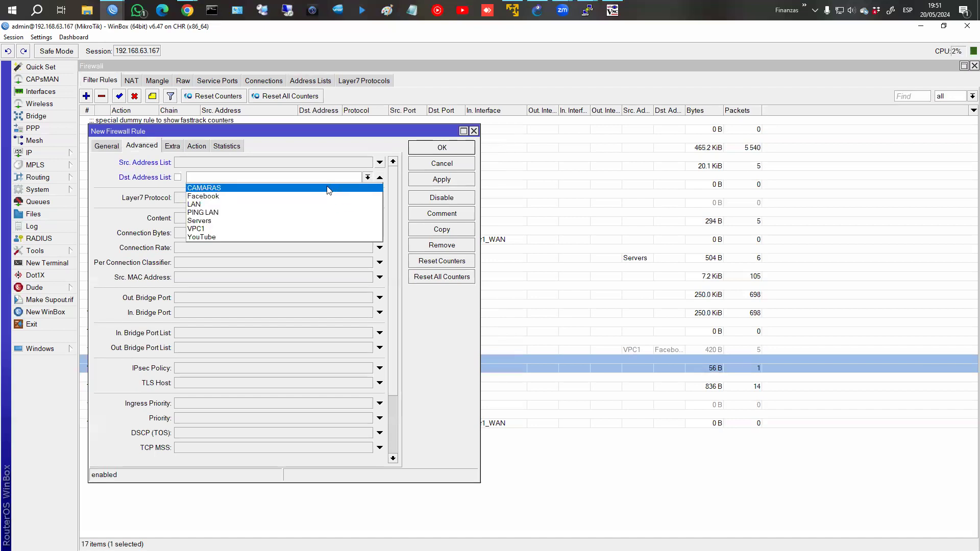
pyautogui.click(331, 188)
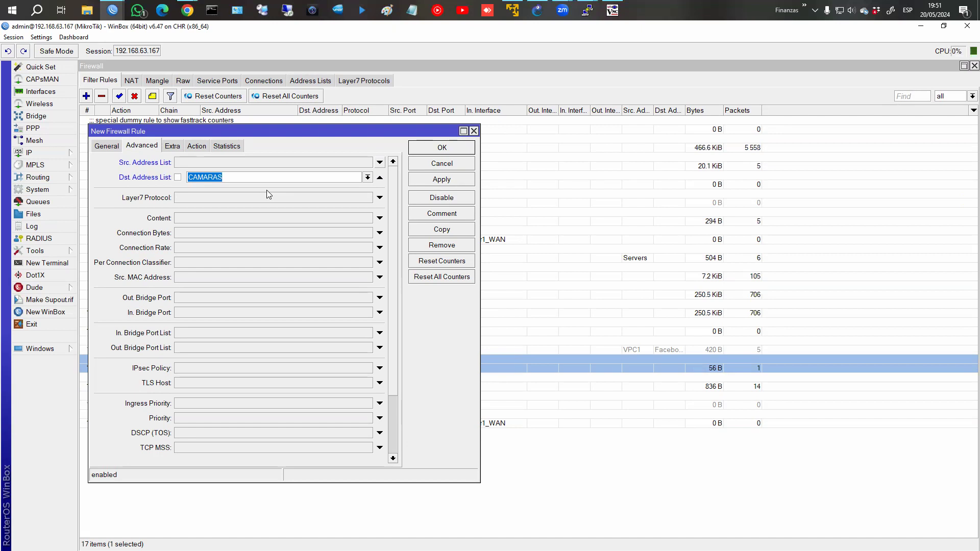
pyautogui.click(442, 164)
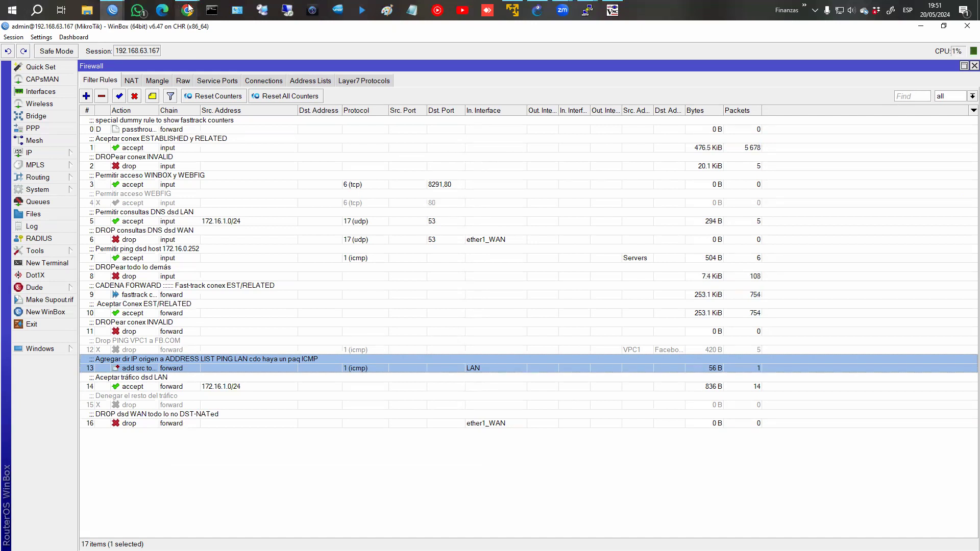
# Glance at the MANGLE course page in Chrome, then return to the WinBox firewall window.
pyautogui.moveTo(188, 10)
pyautogui.click(241, 59)
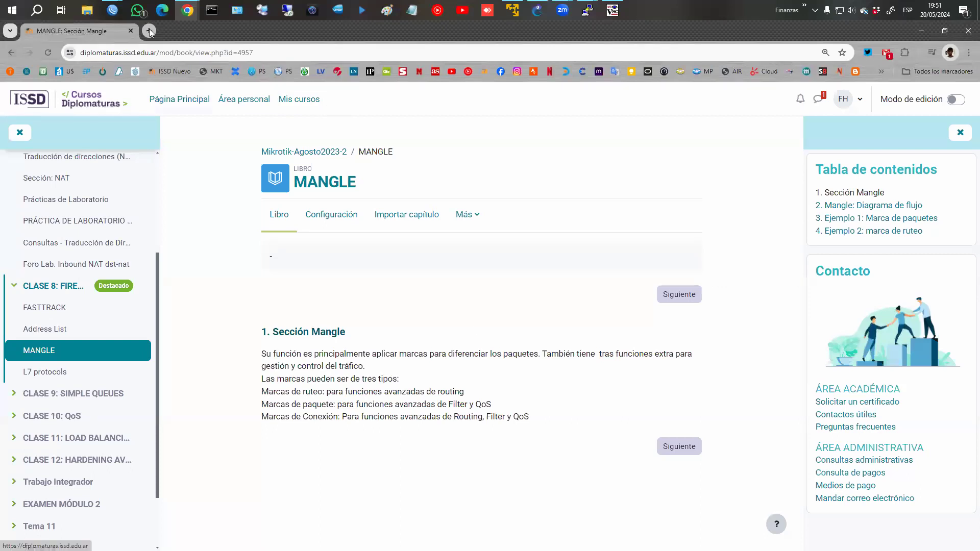
pyautogui.moveTo(112, 10)
pyautogui.click(181, 63)
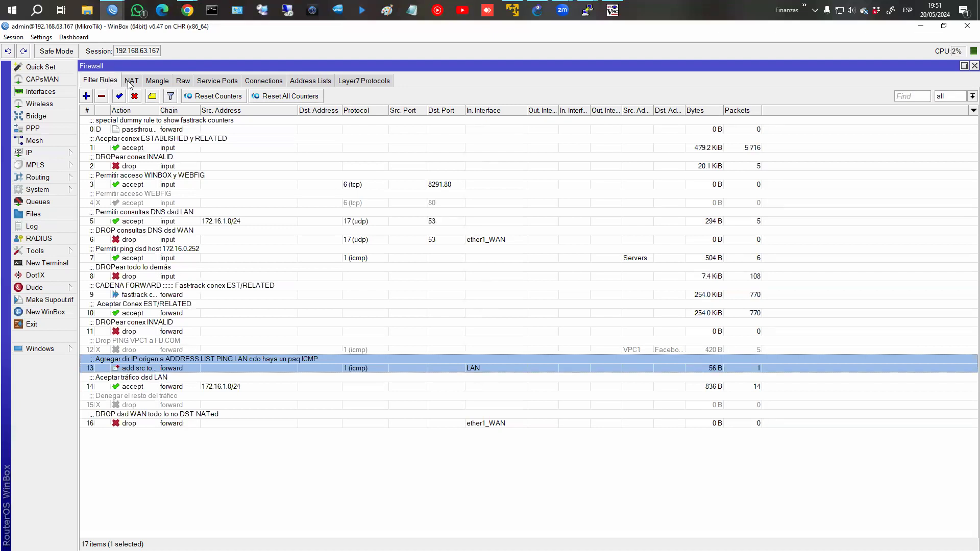
# Show the NAT rules, then the Mangle rules with their three dummy passthrough entries.
pyautogui.click(131, 83)
pyautogui.click(157, 80)
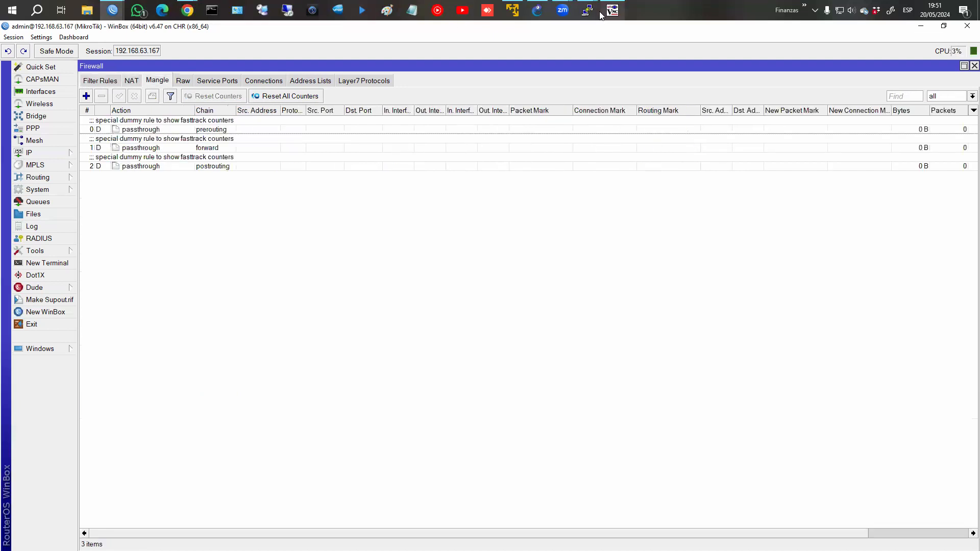
pyautogui.click(187, 11)
# Advance the MANGLE book to chapter 2, 'Mangle: Diagrama de flujo', and scroll through its five default chains.
pyautogui.click(237, 57)
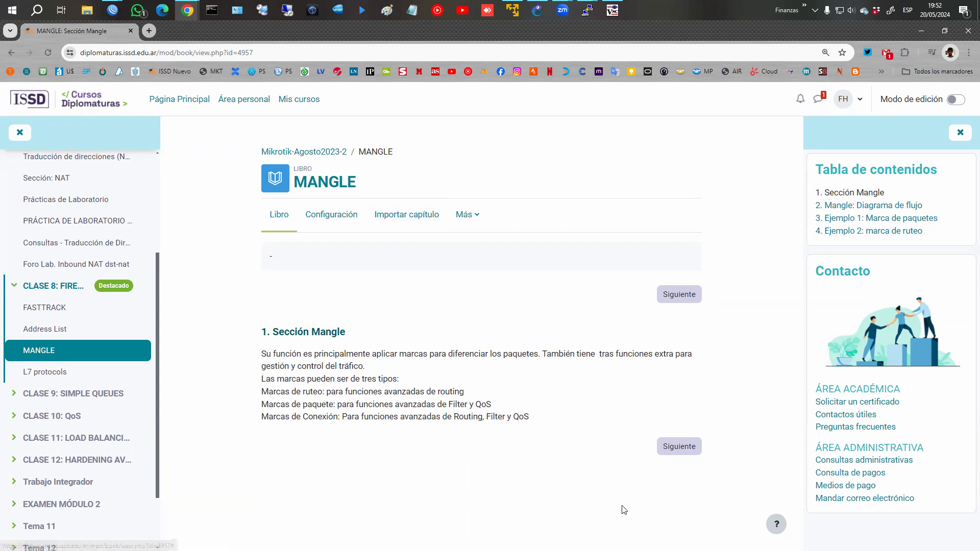
pyautogui.click(668, 447)
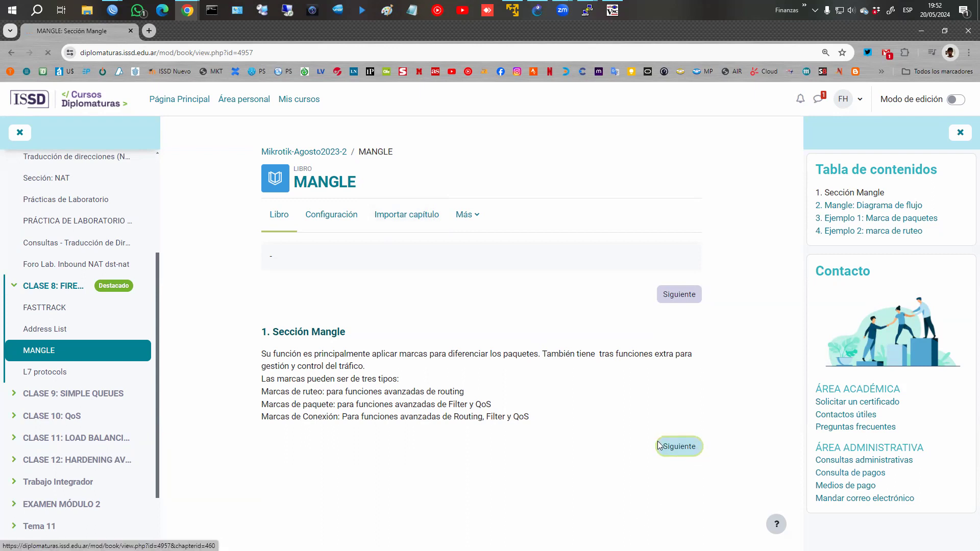
pyautogui.scroll(-3, 619, 400)
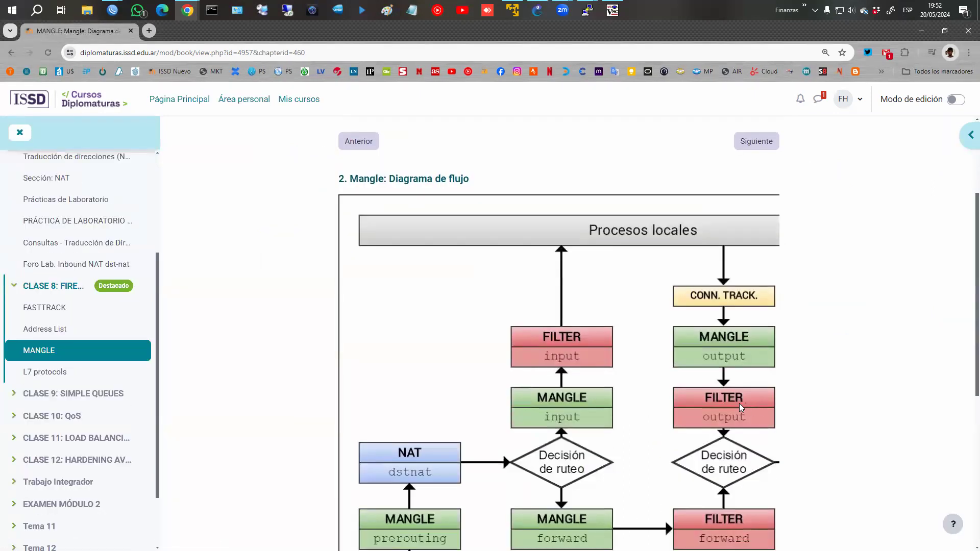
pyautogui.scroll(-4, 612, 408)
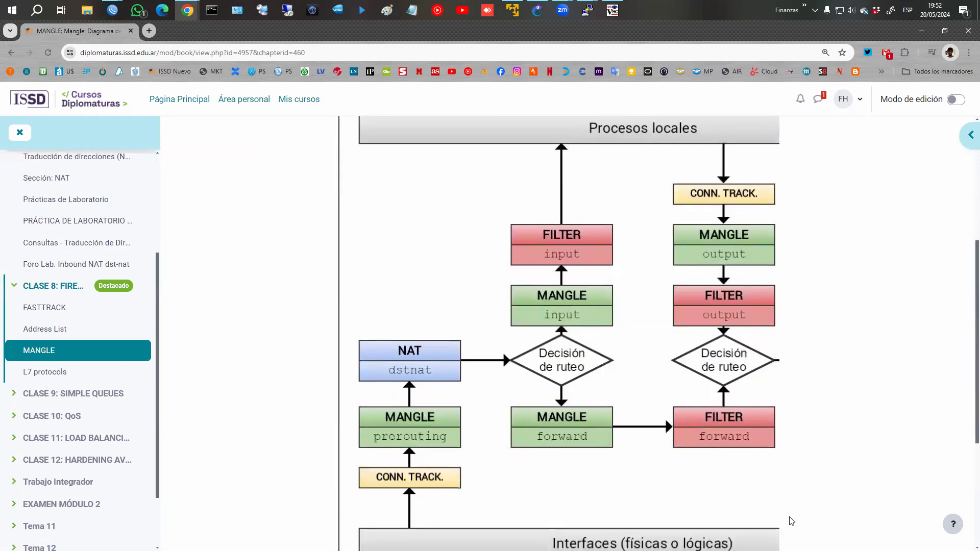
pyautogui.scroll(-1, 645, 375)
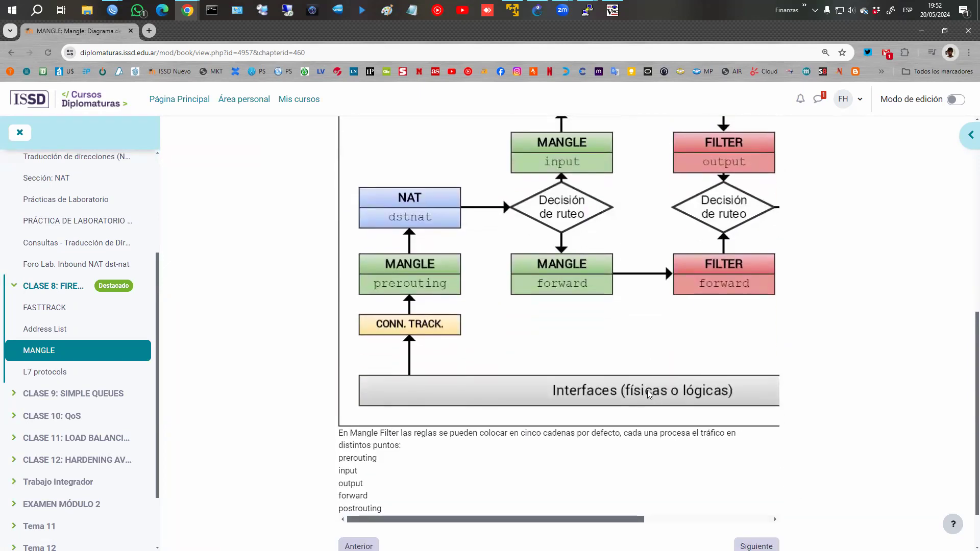
pyautogui.scroll(2, 647, 390)
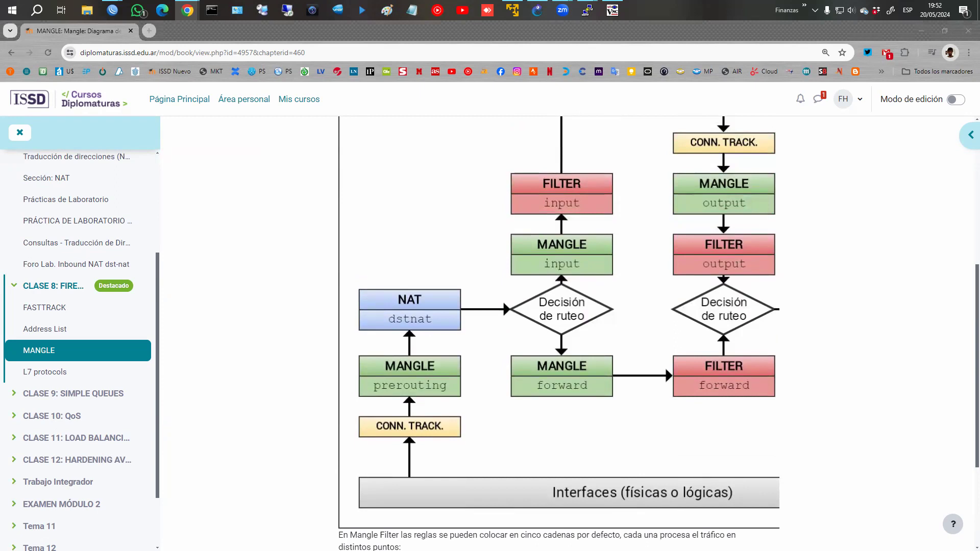
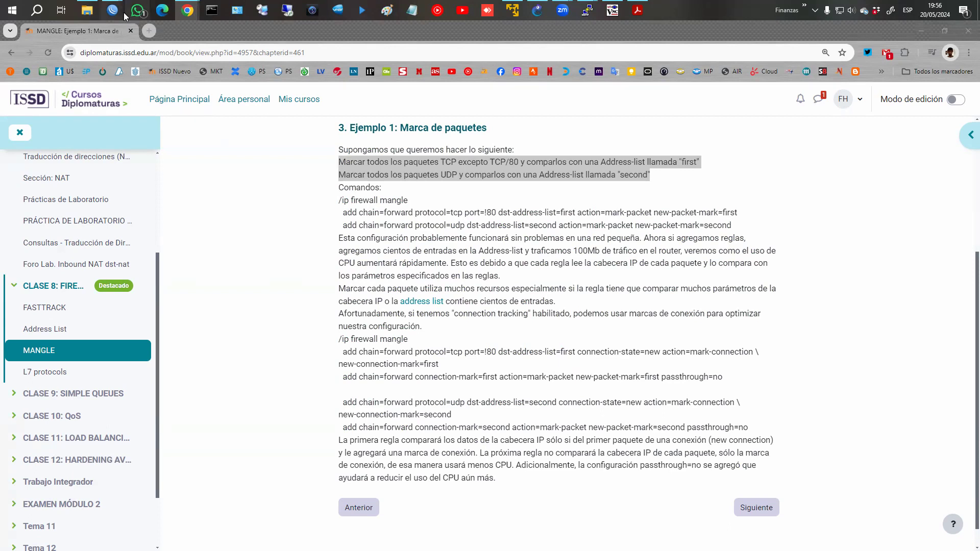
# Bring the WinBox Firewall Mangle list, with its three dummy passthrough rules, to the front.
pyautogui.moveTo(116, 11)
pyautogui.click(161, 74)
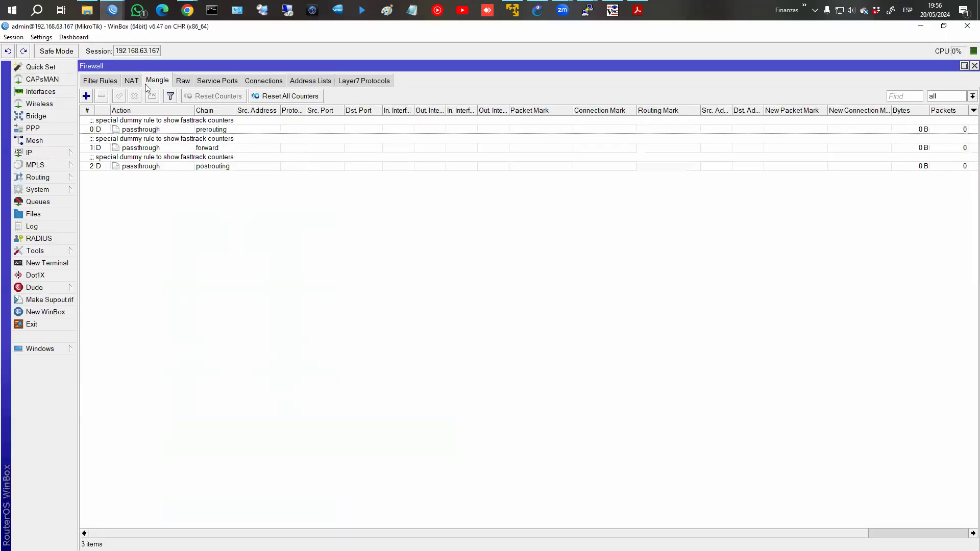
# Draft a new mangle rule on chain forward matching protocol tcp, destination port 80.
pyautogui.click(86, 96)
pyautogui.moveTo(301, 88); pyautogui.dragTo(529, 85)
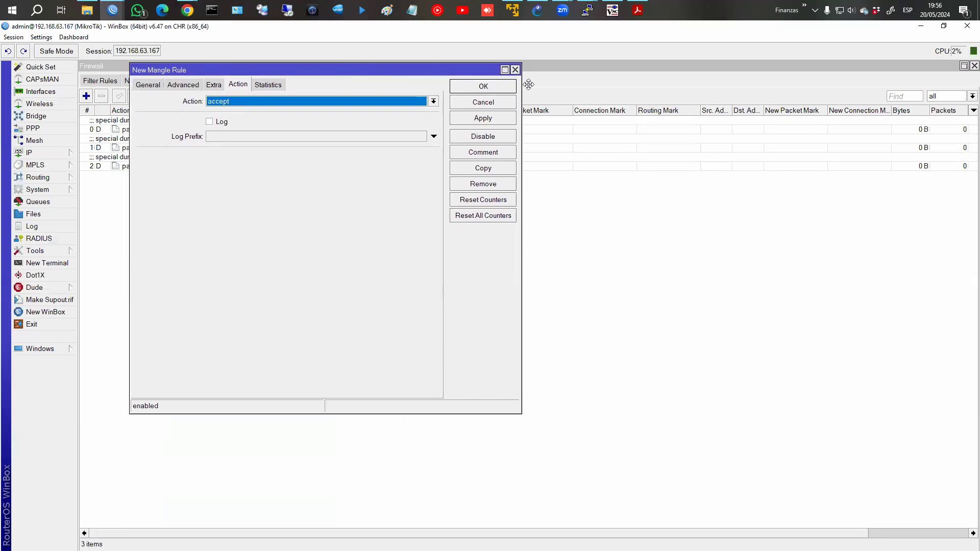
pyautogui.click(341, 96)
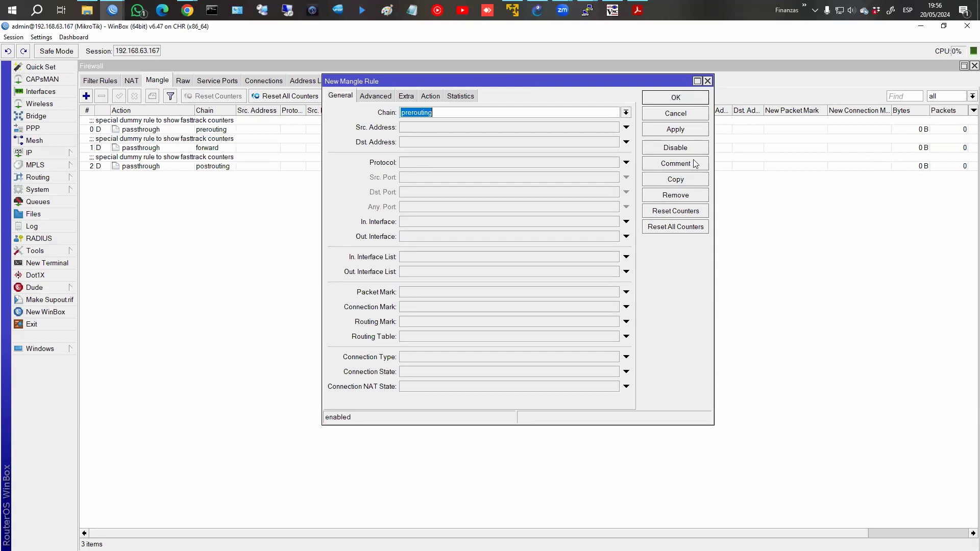
pyautogui.click(626, 112)
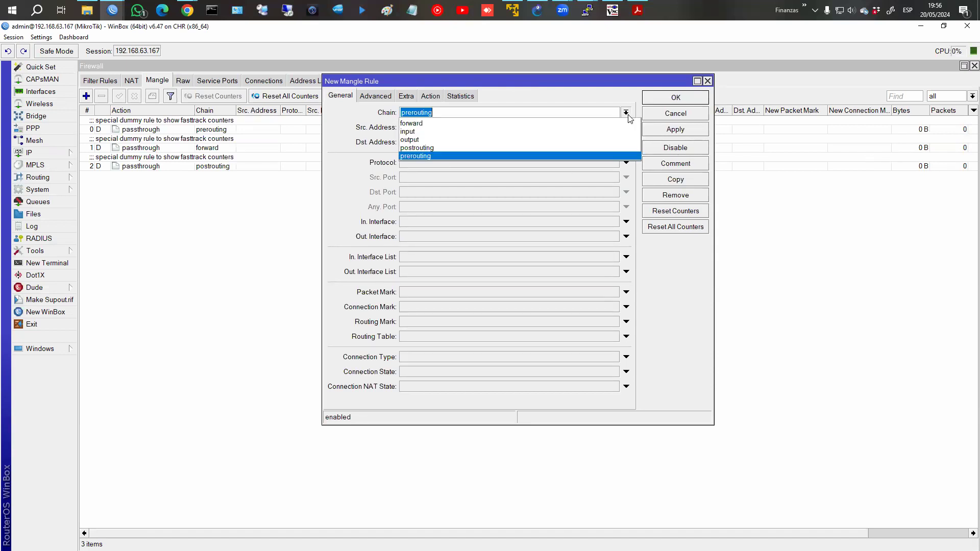
pyautogui.click(561, 124)
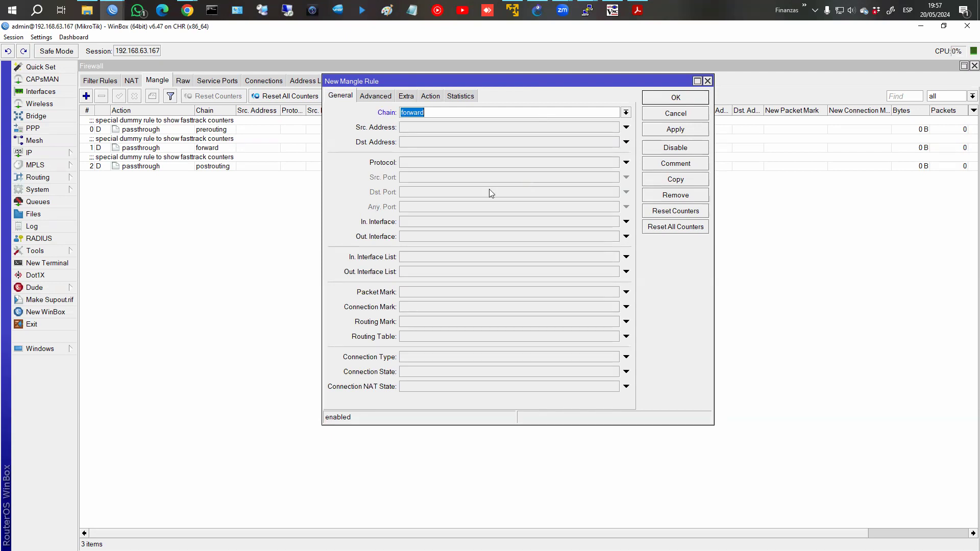
pyautogui.click(455, 163)
pyautogui.click(416, 193)
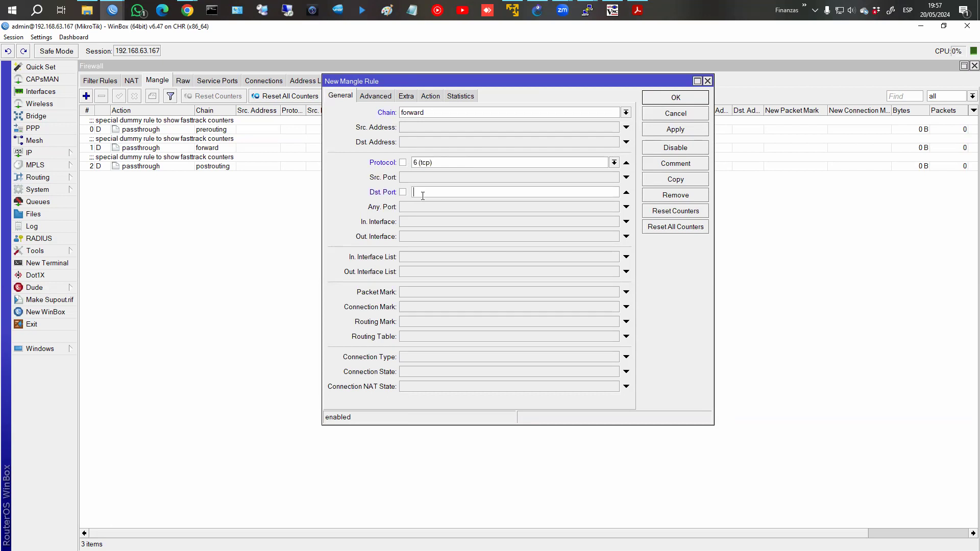
pyautogui.write('80')
pyautogui.click(431, 96)
pyautogui.click(435, 113)
pyautogui.press('Down')
pyautogui.press('Down')
pyautogui.press('Down')
pyautogui.press('Down')
pyautogui.press('Down')
pyautogui.press('Down')
pyautogui.press('Down')
pyautogui.press('Down')
pyautogui.press('Down')
pyautogui.press('Down')
pyautogui.press('Down')
pyautogui.press('Down')
pyautogui.press('Down')
pyautogui.press('Down')
pyautogui.press('Down')
pyautogui.press('Down')
pyautogui.press('Down')
pyautogui.press('Down')
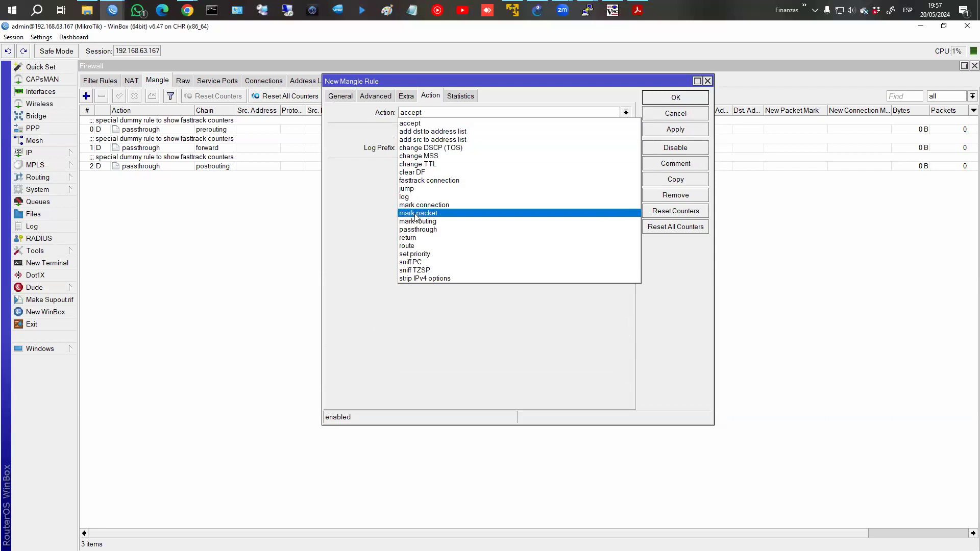
# Set the rule's action to mark packet with new packet mark tcp_!80 and passthrough off.
pyautogui.click(427, 213)
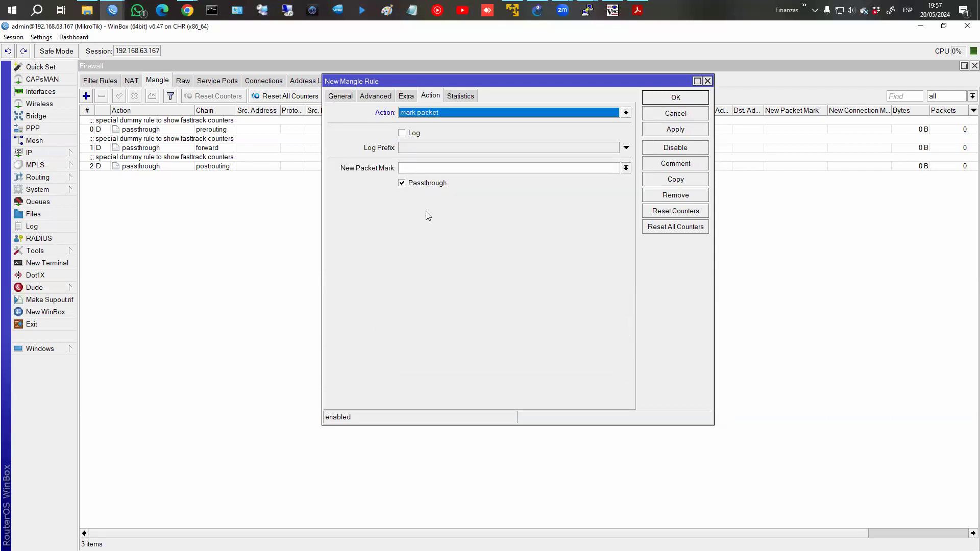
pyautogui.click(438, 167)
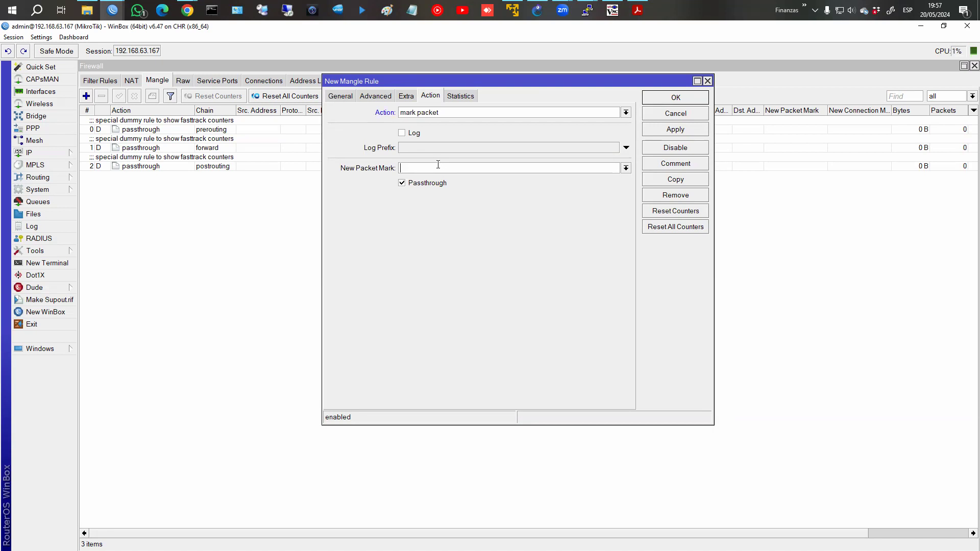
pyautogui.write('tcp_!80')
pyautogui.click(403, 185)
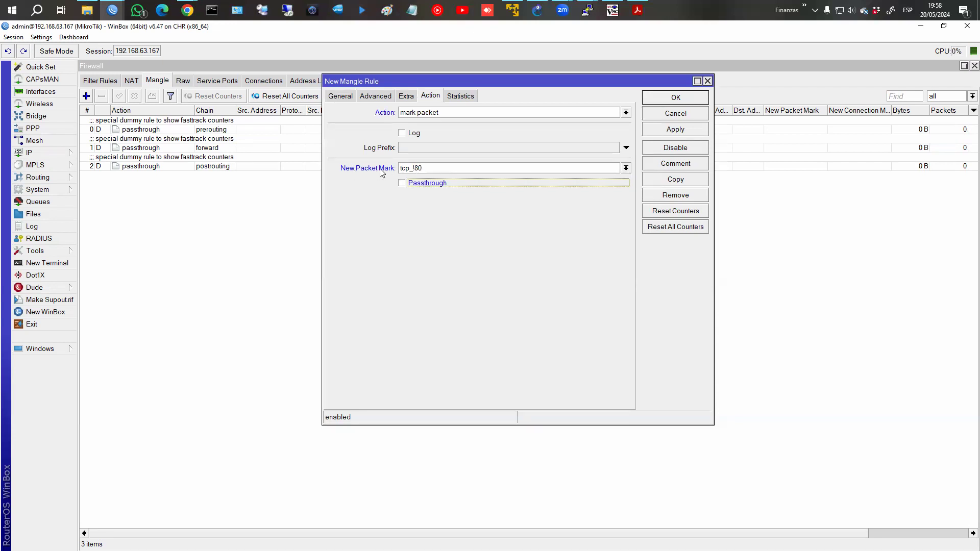
pyautogui.click(332, 96)
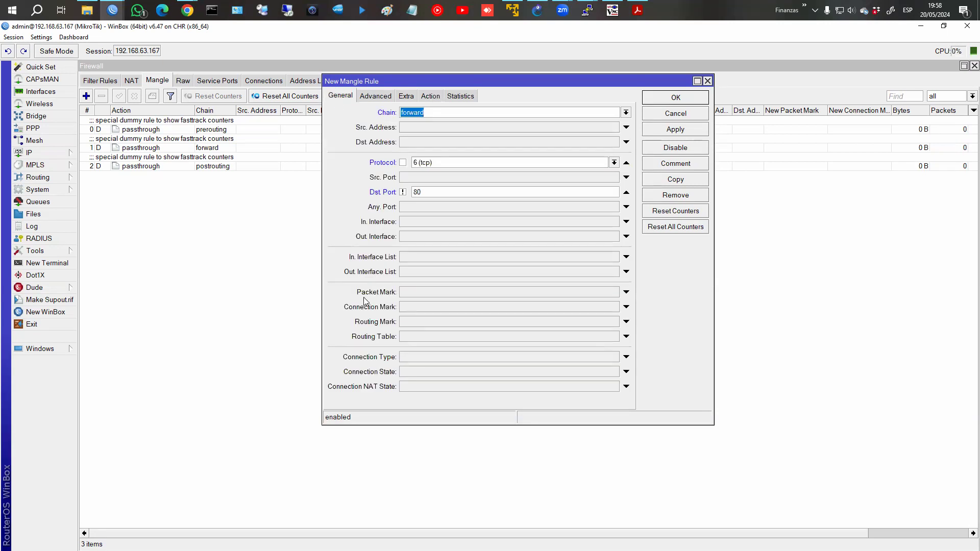
# Inspect the Packet, Connection and Routing Mark match fields, leaving all three unset.
pyautogui.moveTo(616, 350); pyautogui.dragTo(634, 346)
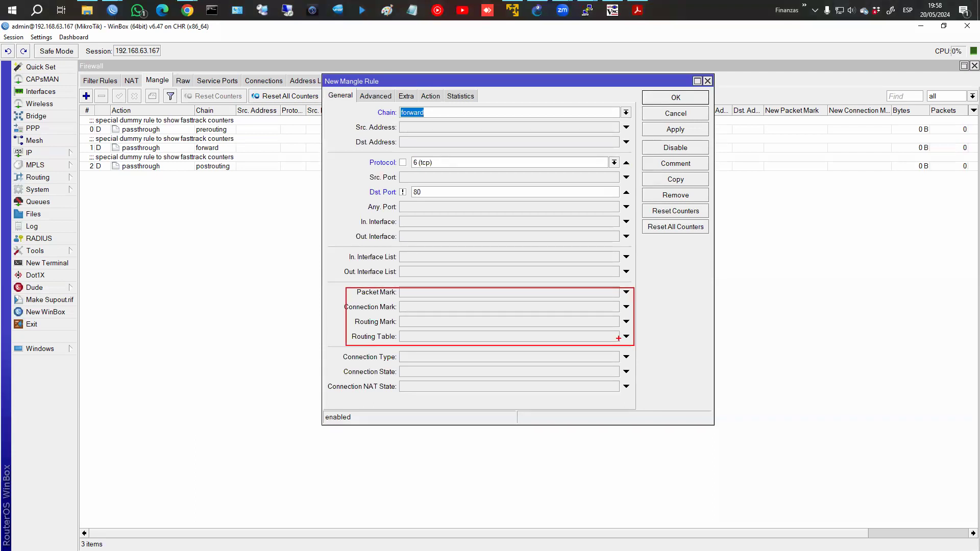
pyautogui.press('Escape')
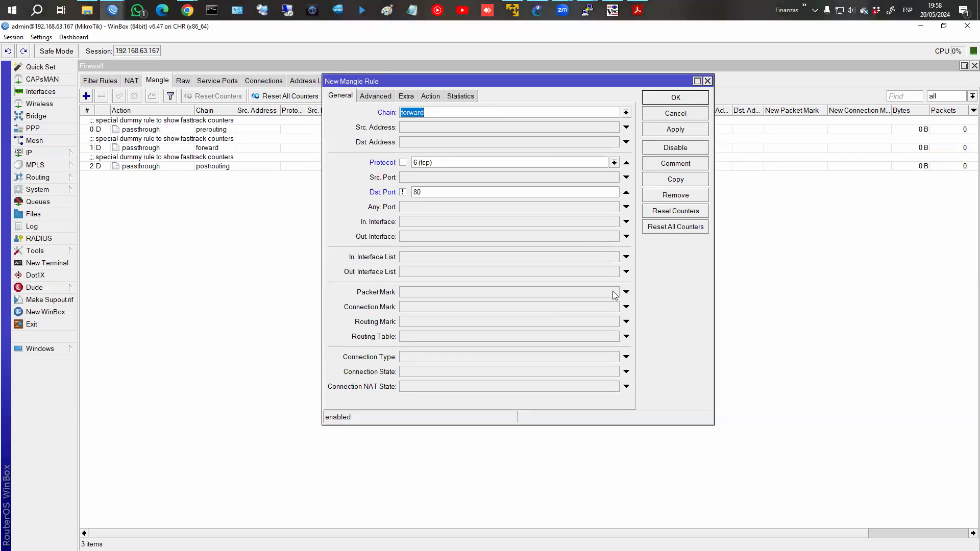
pyautogui.click(626, 292)
pyautogui.click(614, 292)
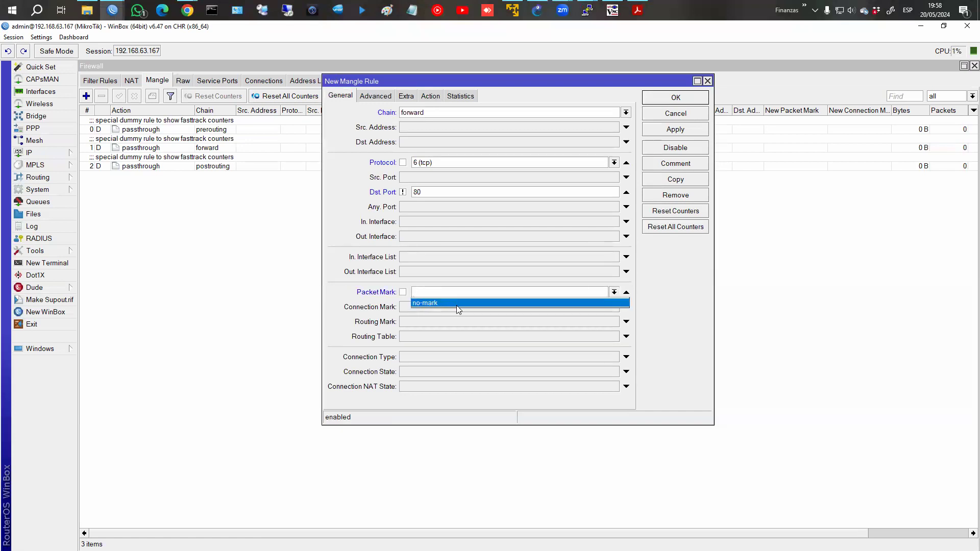
pyautogui.click(626, 292)
pyautogui.click(626, 292)
pyautogui.click(625, 307)
pyautogui.click(614, 306)
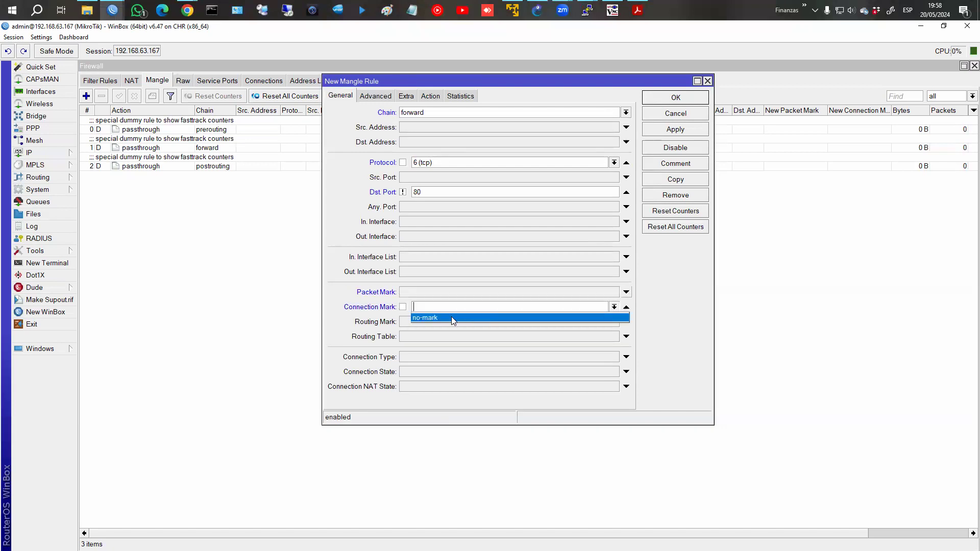
pyautogui.click(625, 308)
pyautogui.click(626, 306)
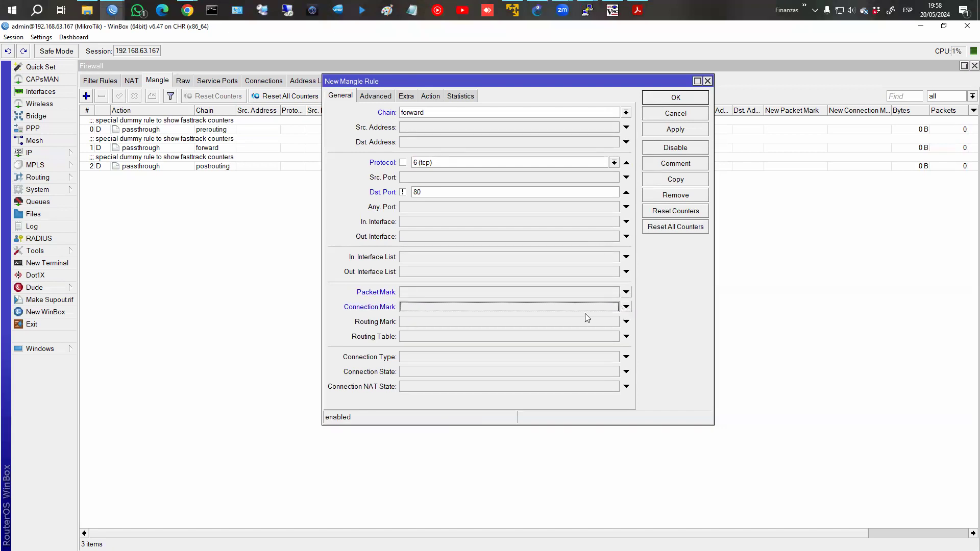
pyautogui.click(626, 322)
pyautogui.click(614, 322)
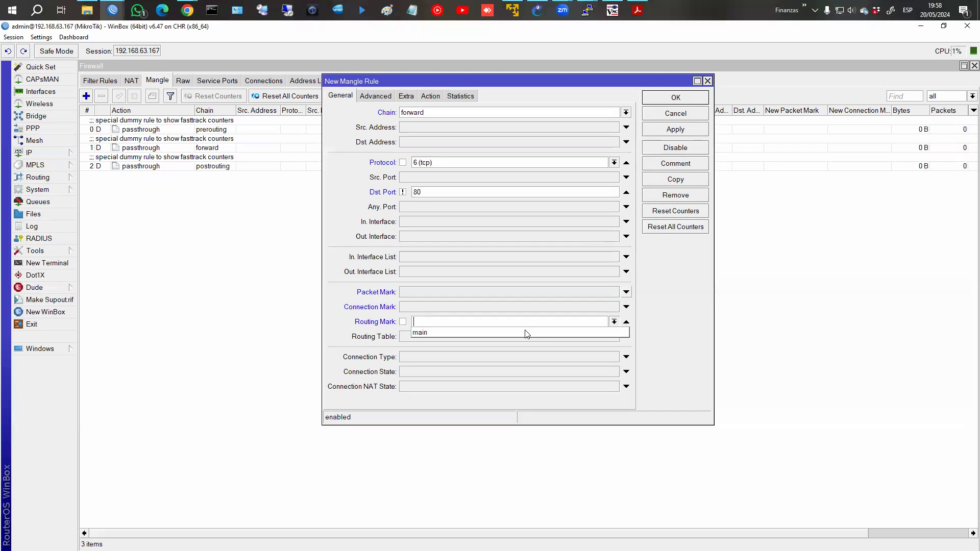
pyautogui.click(626, 321)
pyautogui.click(626, 322)
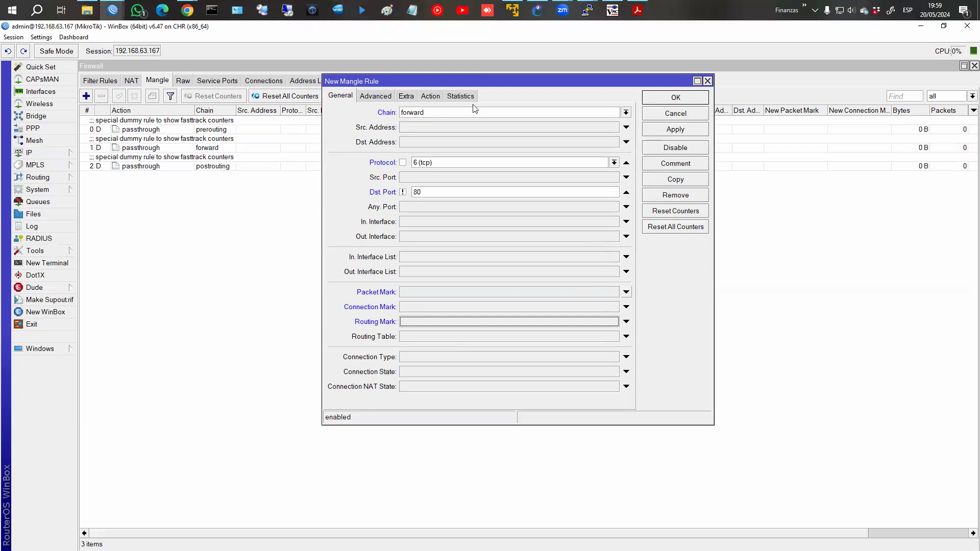
# Apply and save the rule marking forward tcp traffic to port !80 as tcp_!80.
pyautogui.click(434, 95)
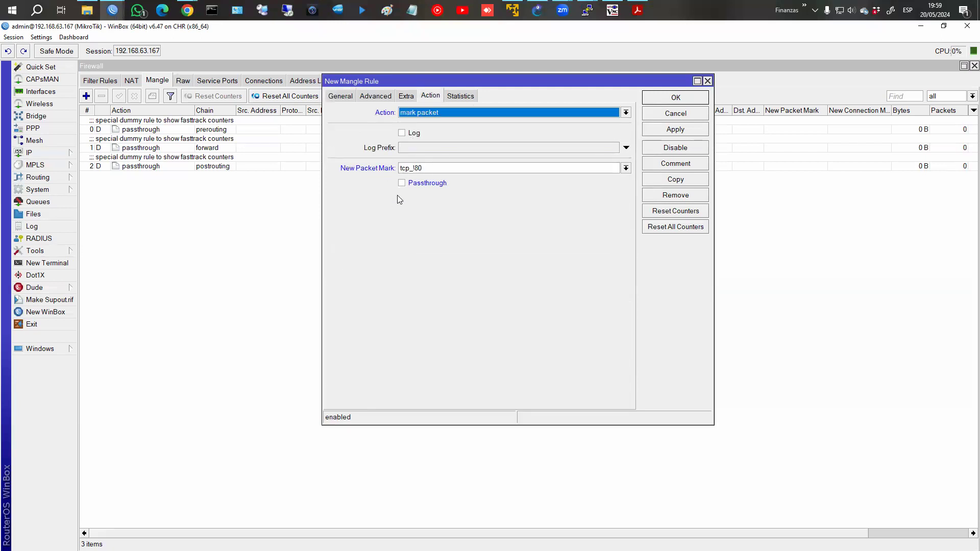
pyautogui.click(659, 130)
pyautogui.click(666, 98)
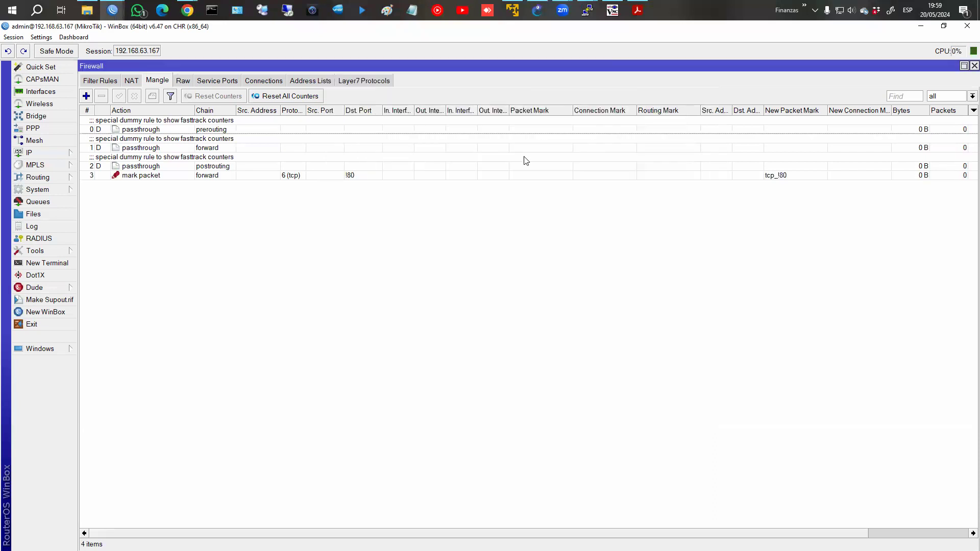
# Start a second mangle rule on chain forward with protocol udp.
pyautogui.click(87, 96)
pyautogui.click(339, 96)
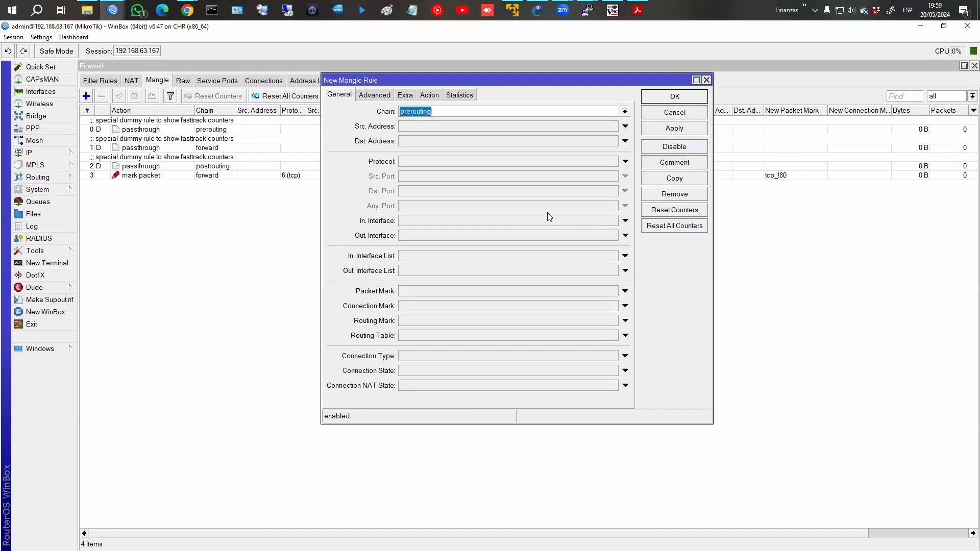
pyautogui.click(625, 111)
pyautogui.click(536, 123)
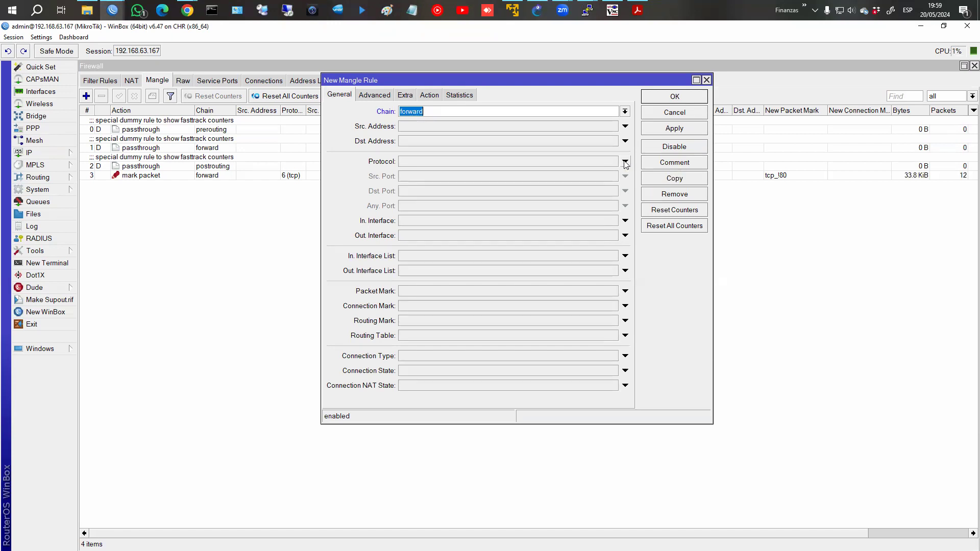
pyautogui.click(624, 162)
pyautogui.click(614, 162)
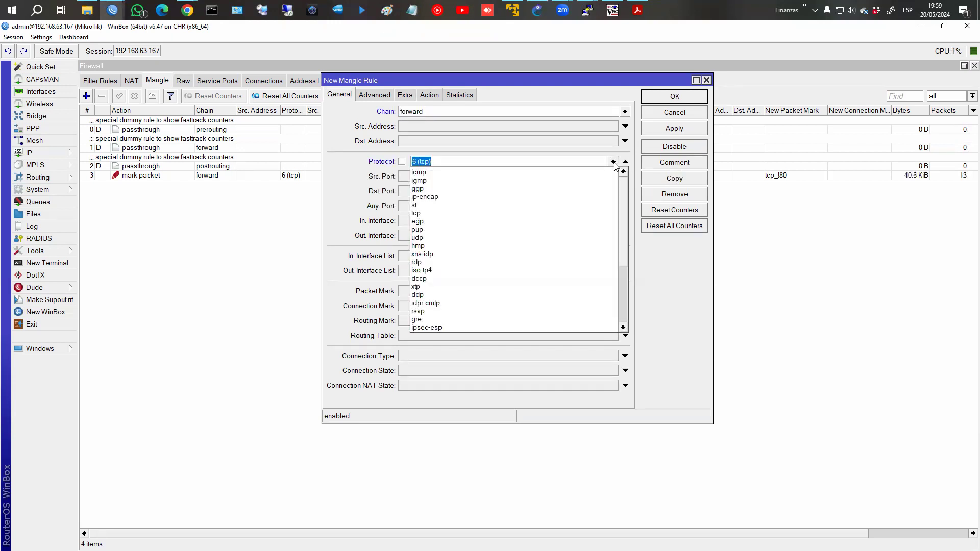
pyautogui.click(526, 237)
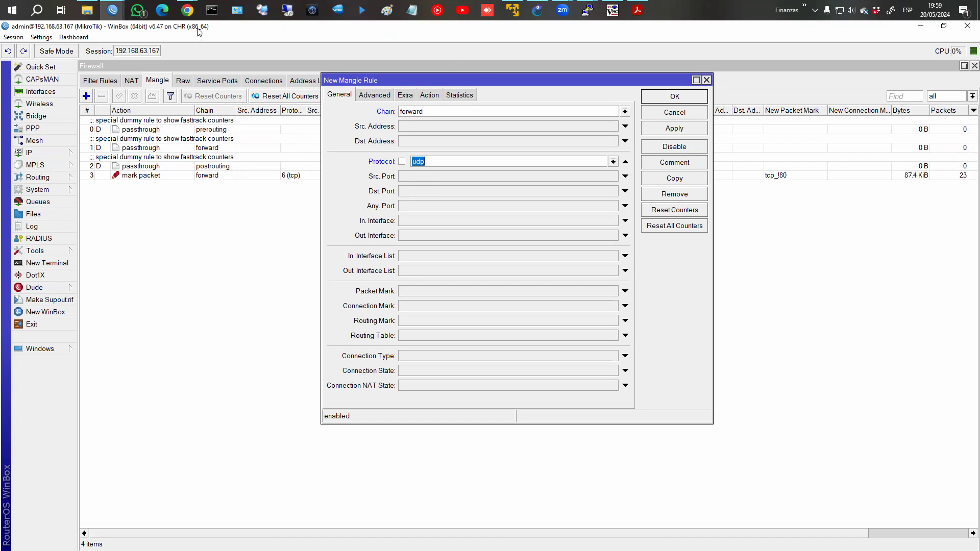
# Glance at the MANGLE course page in Chrome, then return to the draft rule in WinBox.
pyautogui.click(188, 14)
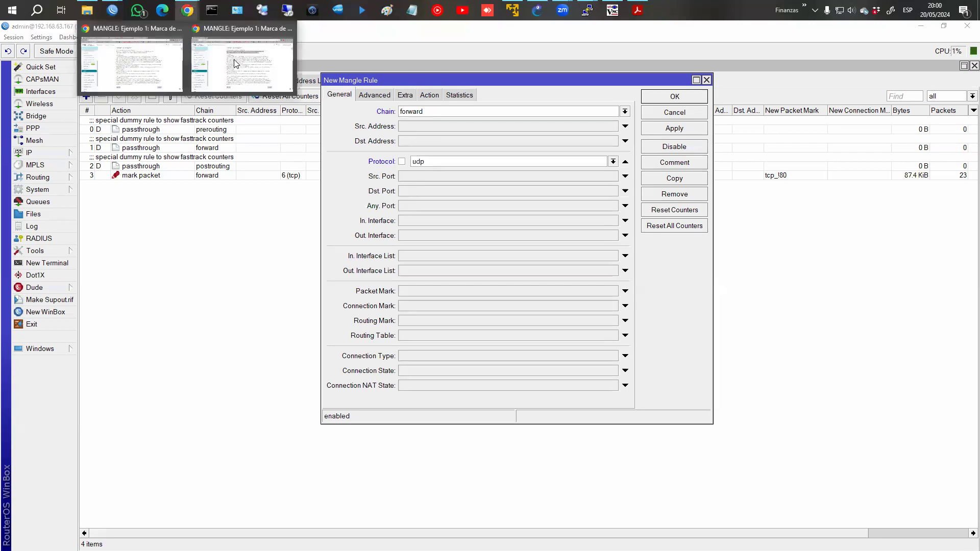
pyautogui.click(188, 10)
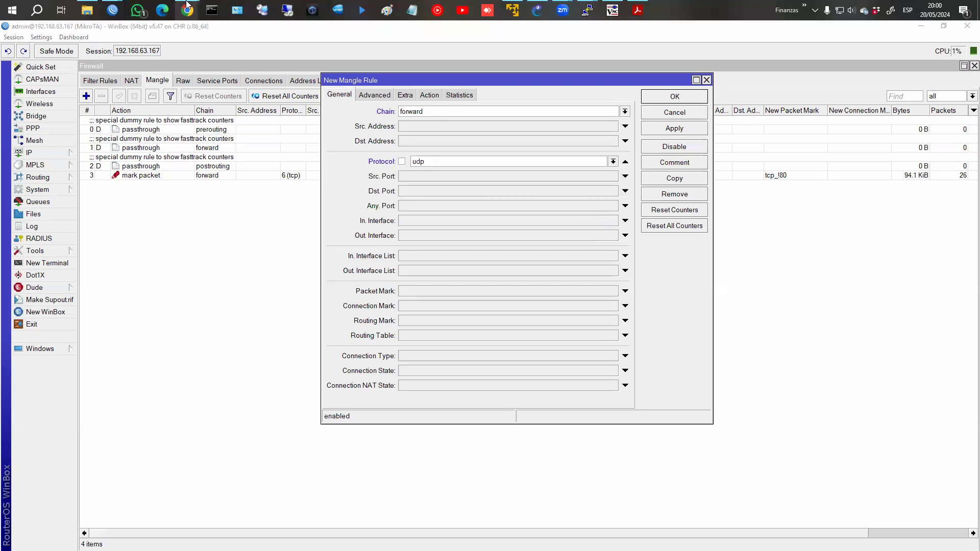
pyautogui.click(188, 10)
pyautogui.click(229, 59)
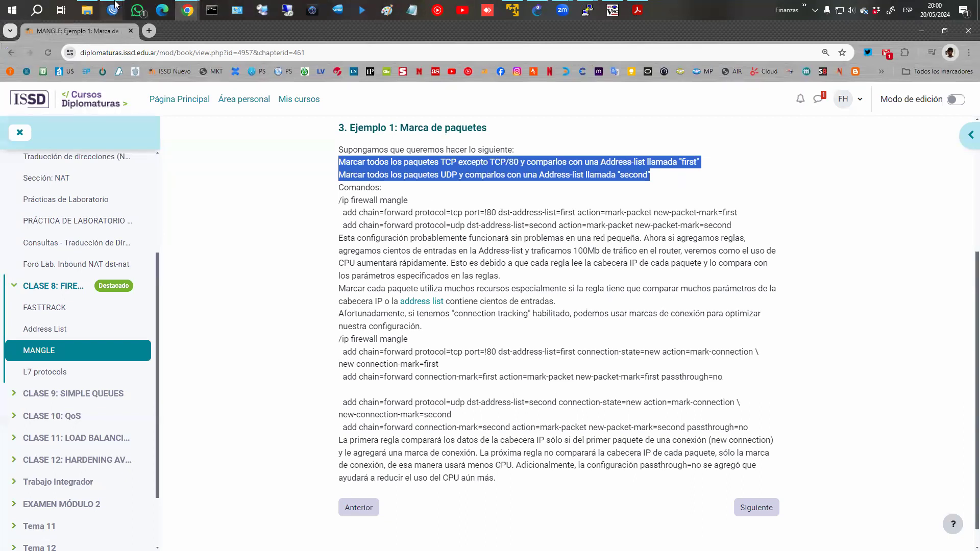
pyautogui.click(112, 10)
pyautogui.click(180, 60)
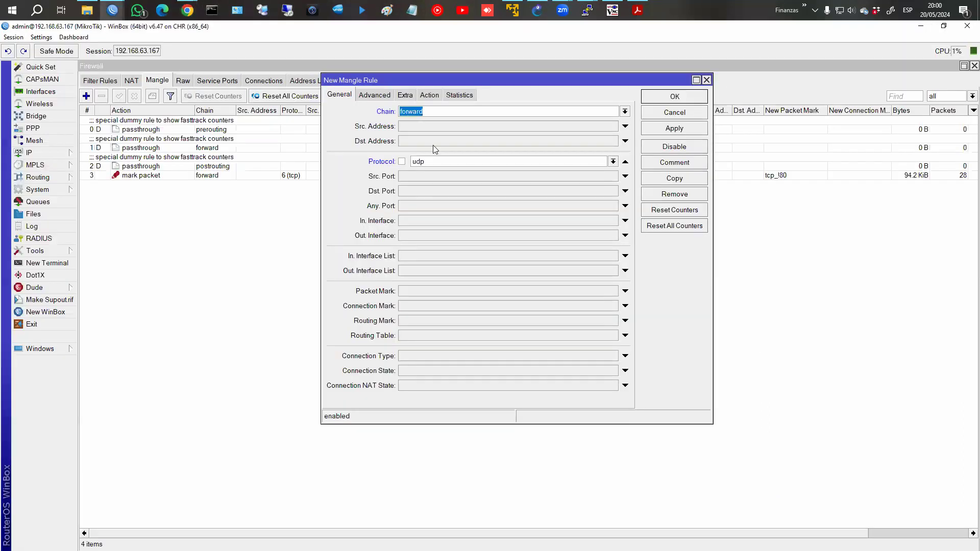
# Make the rule mark packets with new packet mark udp, passthrough off, and save it.
pyautogui.click(426, 94)
pyautogui.click(429, 112)
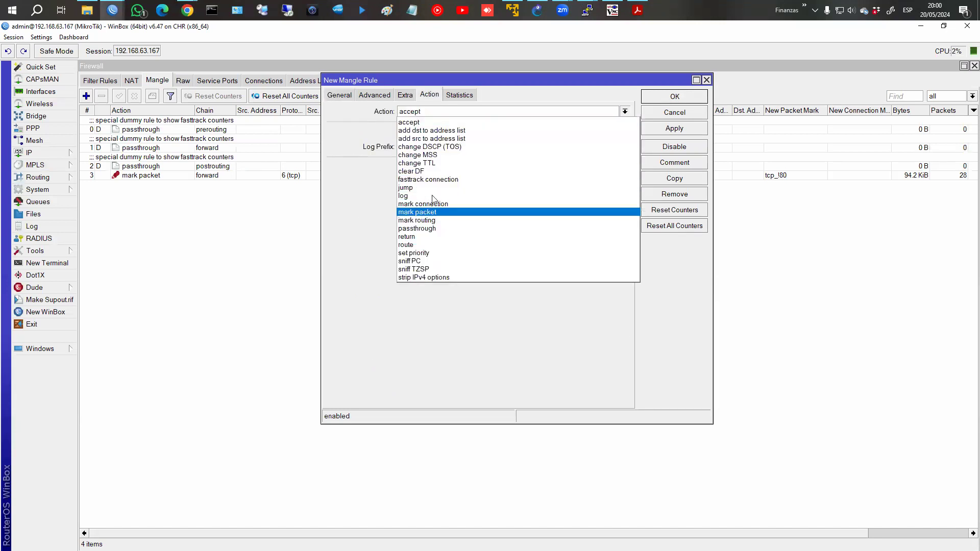
pyautogui.click(434, 215)
pyautogui.click(445, 163)
pyautogui.write('udp')
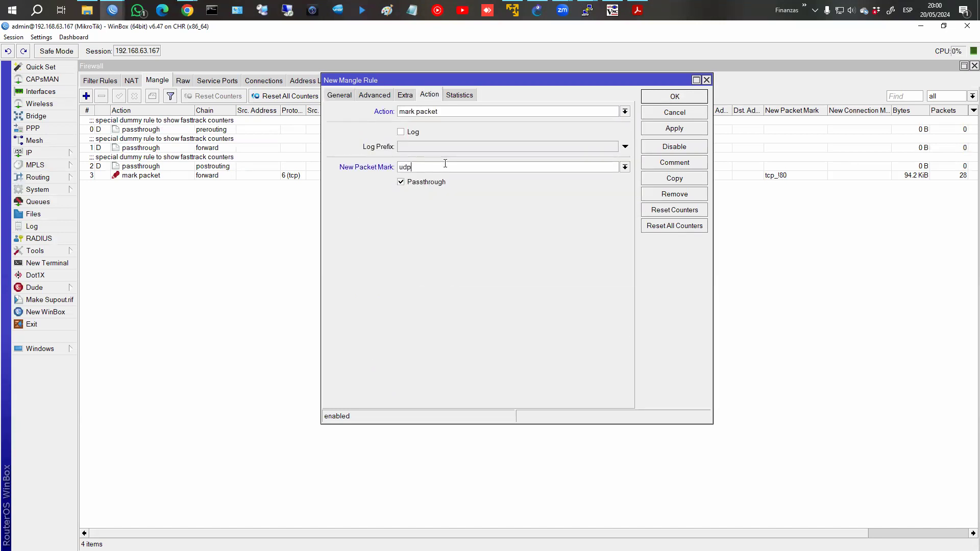
pyautogui.click(413, 187)
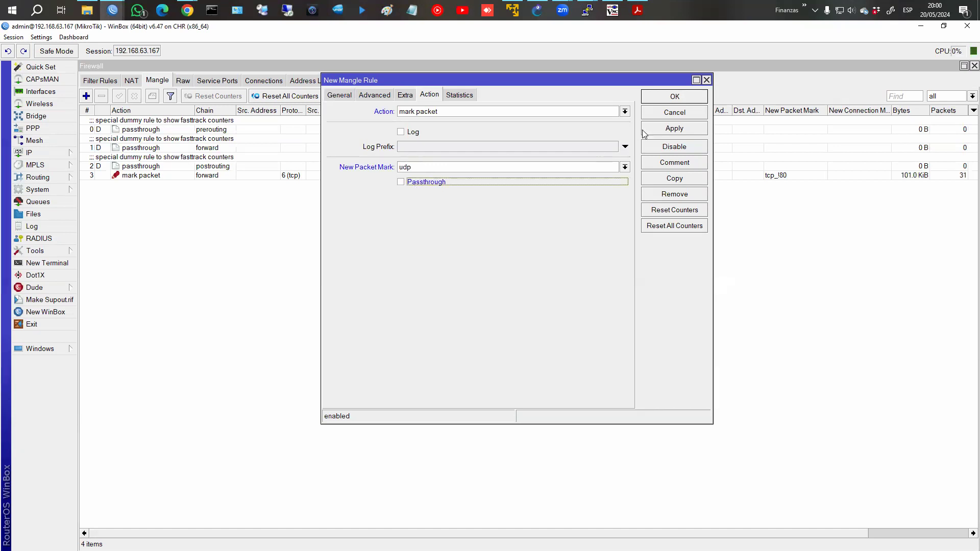
pyautogui.click(674, 98)
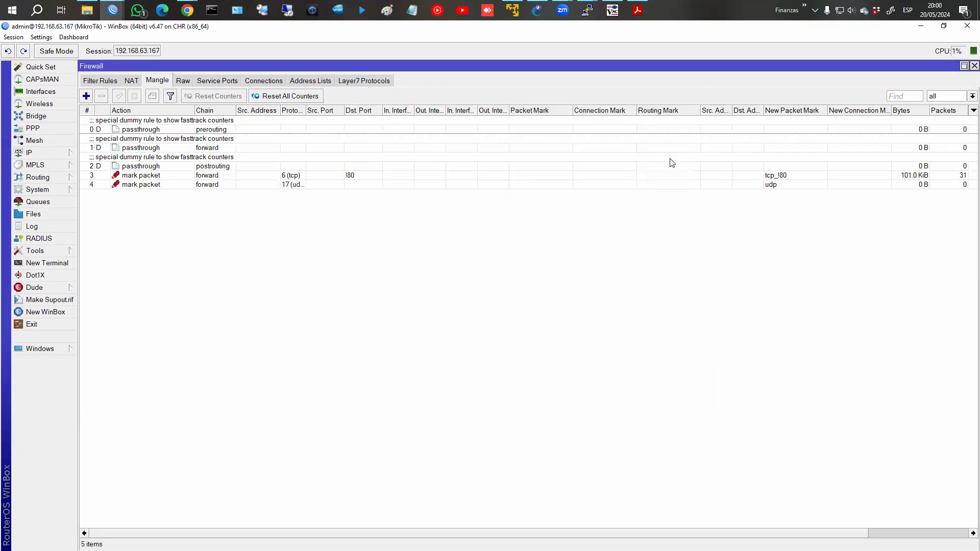
# Select mangle rule 3 and reset all mangle rule counters to zero.
pyautogui.click(332, 176)
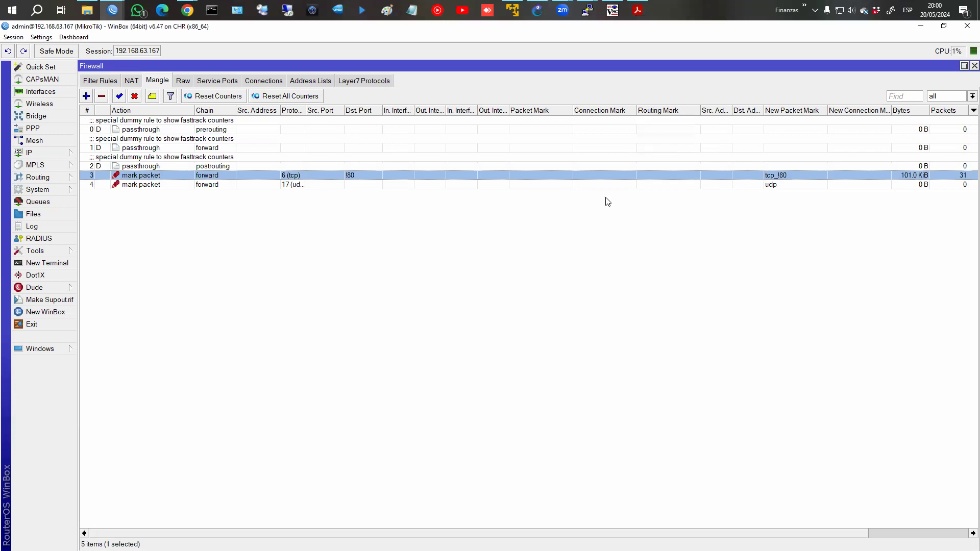
pyautogui.click(613, 10)
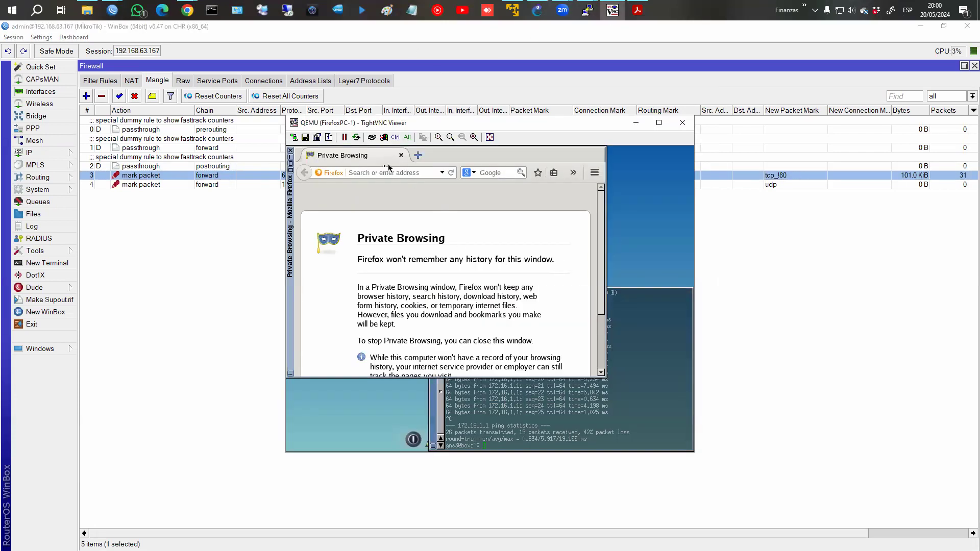
pyautogui.click(283, 96)
pyautogui.hotkey('alt', 'Tab')
pyautogui.click(391, 174)
pyautogui.write('www.fb.com')
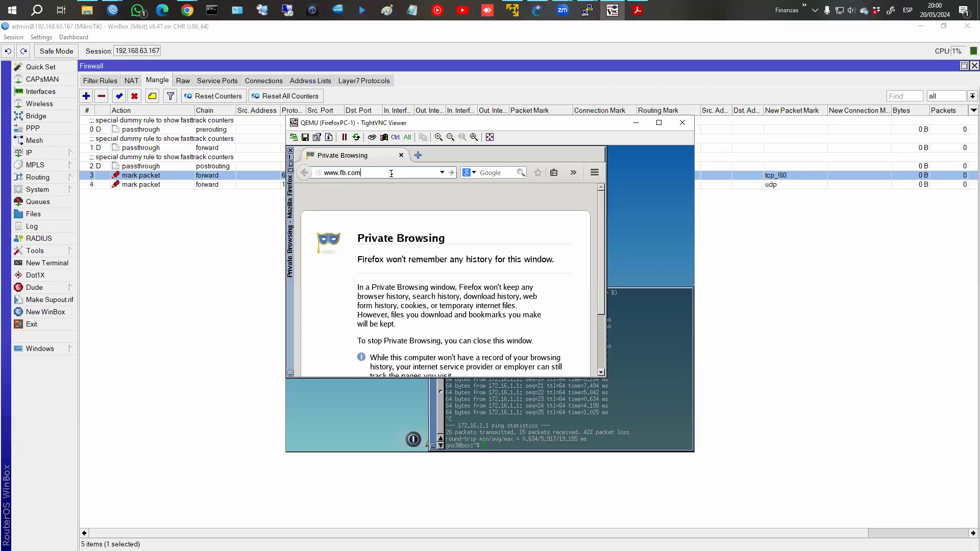
pyautogui.press('Return')
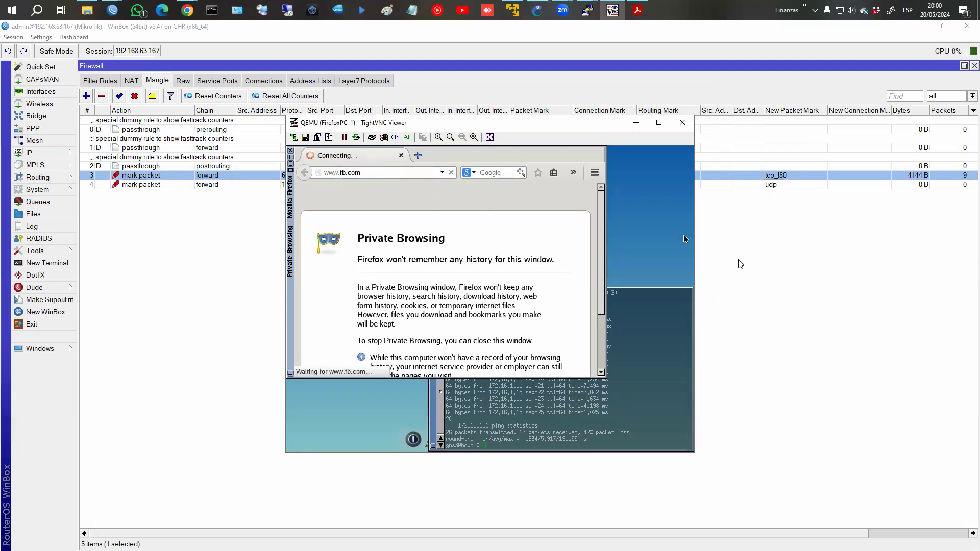
pyautogui.click(389, 171)
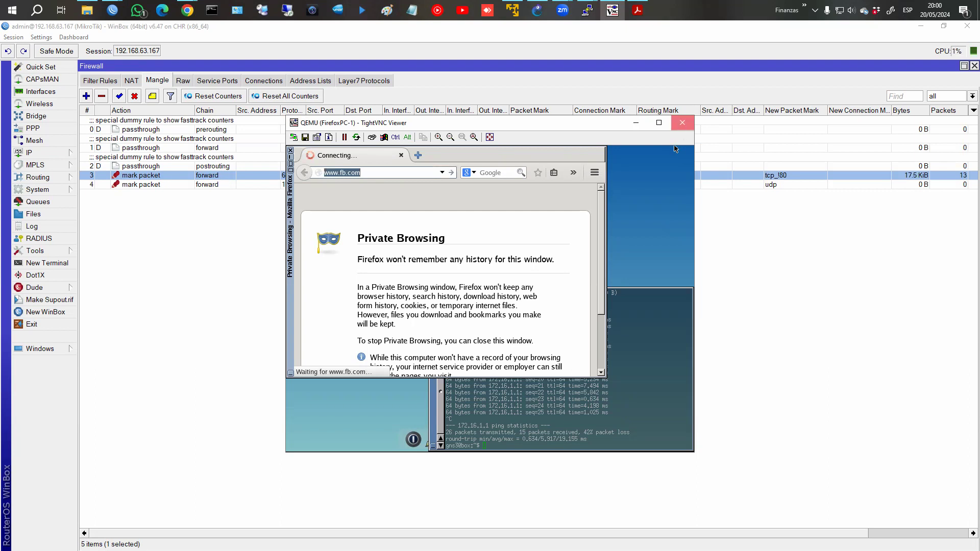
pyautogui.click(683, 123)
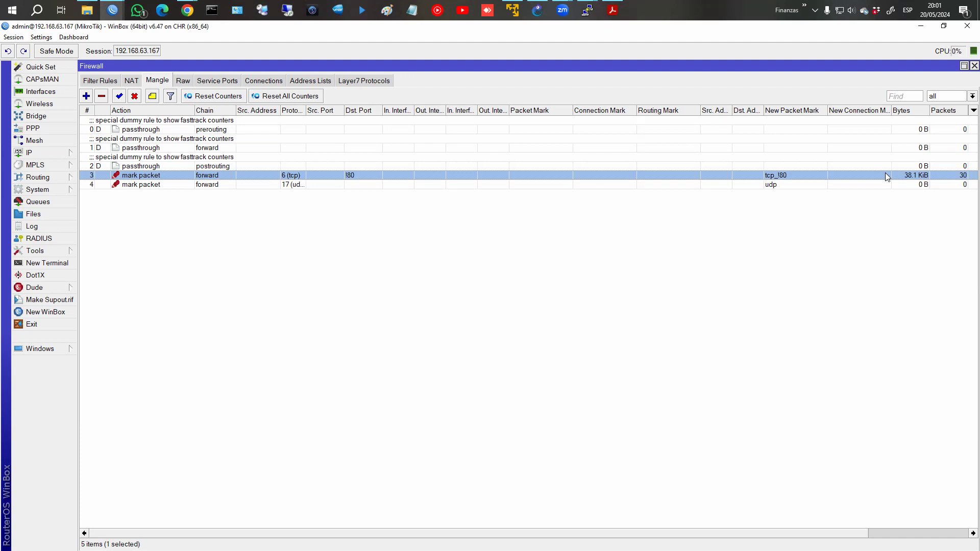
# In Filter Rules, draft a new rule matching In. Interface LAN and packet mark tcp_!80.
pyautogui.click(105, 80)
pyautogui.click(86, 96)
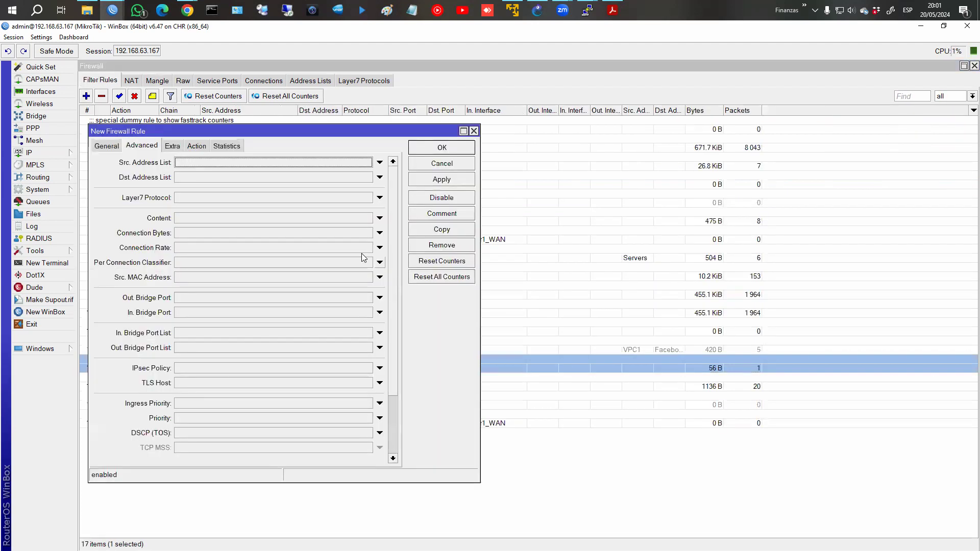
pyautogui.click(107, 146)
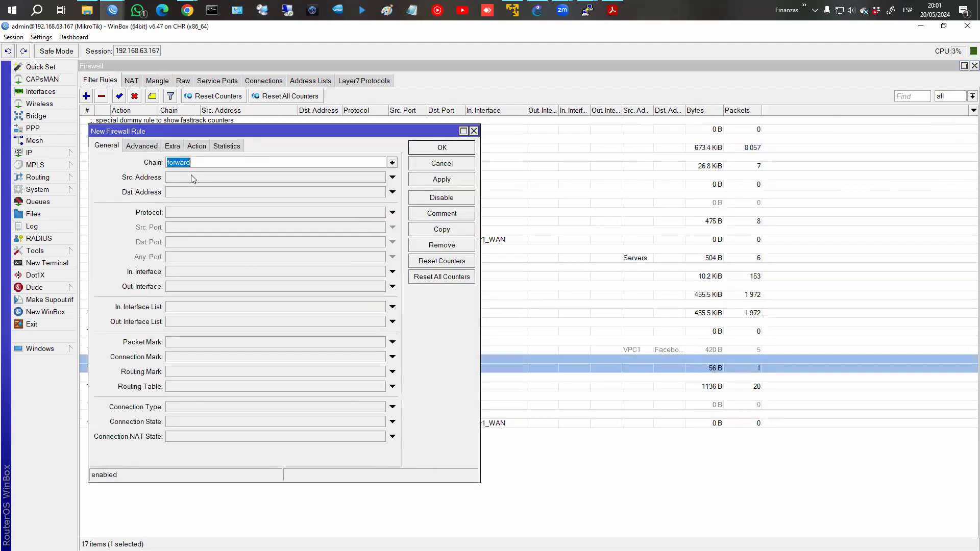
pyautogui.click(183, 274)
pyautogui.click(381, 272)
pyautogui.click(216, 343)
pyautogui.click(190, 357)
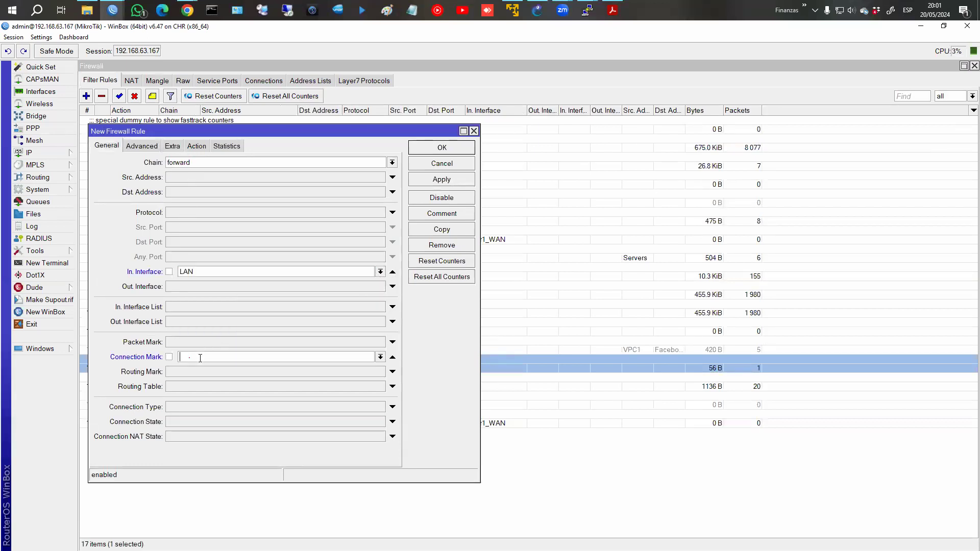
pyautogui.click(380, 357)
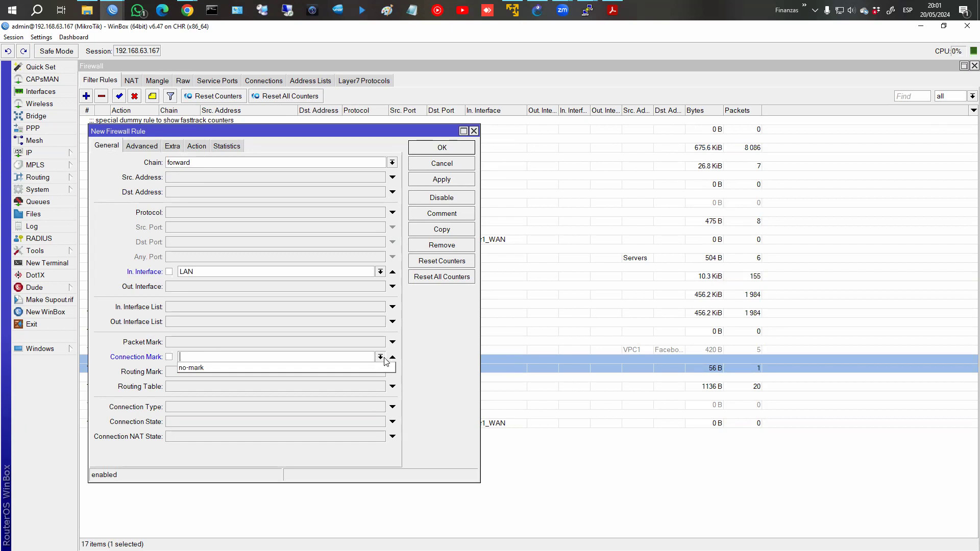
pyautogui.click(391, 359)
pyautogui.click(392, 342)
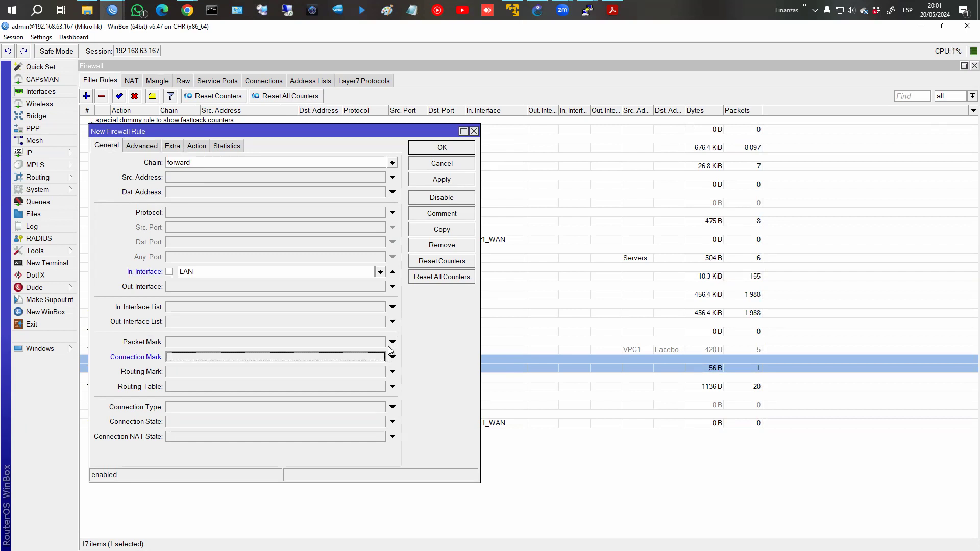
pyautogui.click(380, 342)
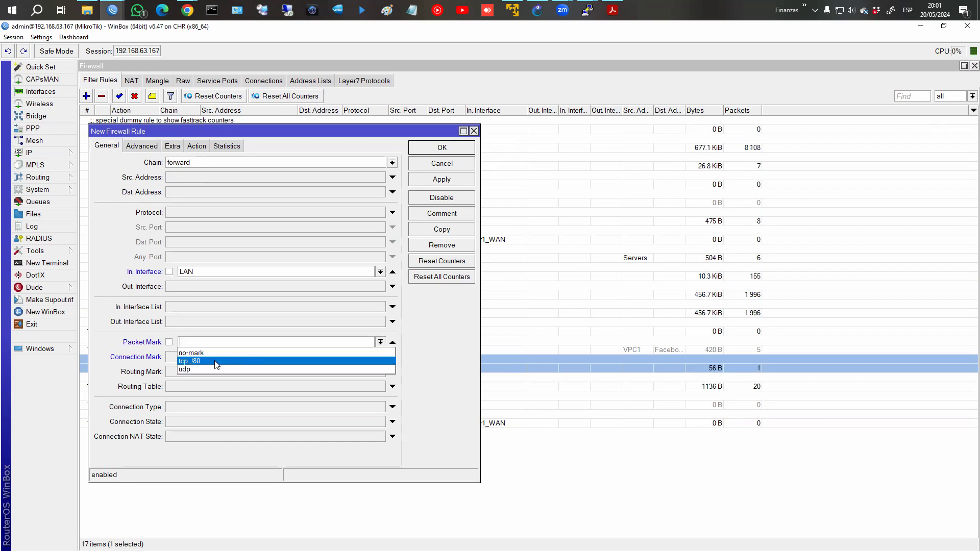
pyautogui.click(265, 361)
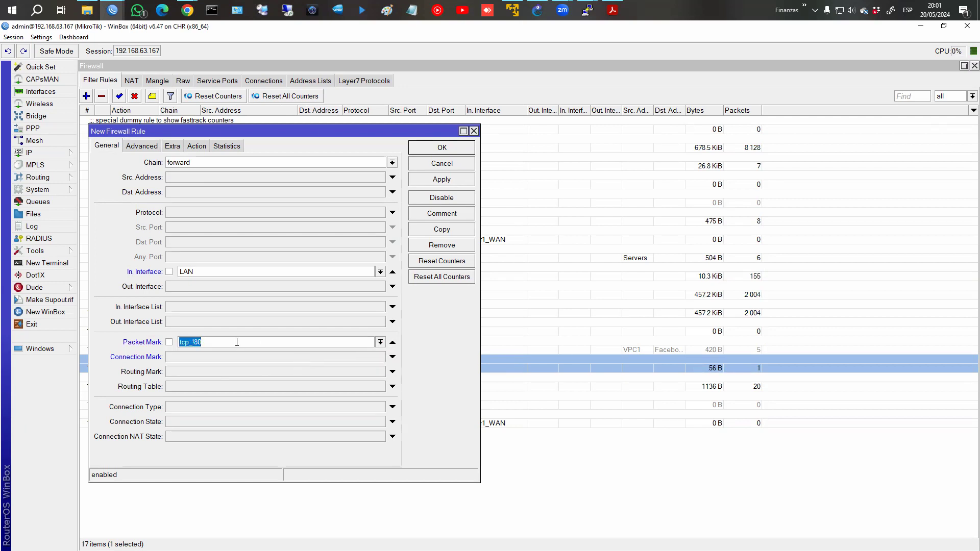
# Look over the filter rule's action choices, then discard the draft unsaved.
pyautogui.click(197, 146)
pyautogui.click(182, 161)
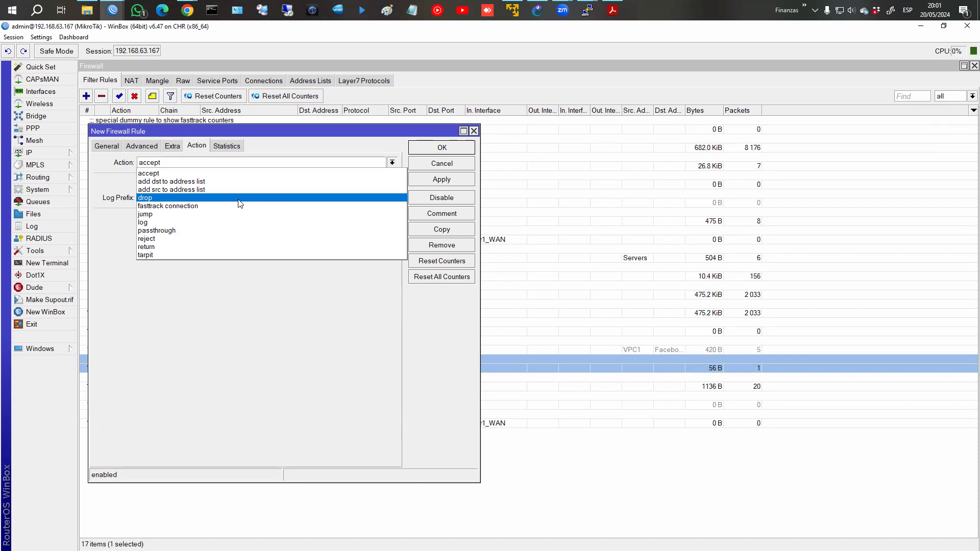
pyautogui.click(416, 162)
pyautogui.click(416, 162)
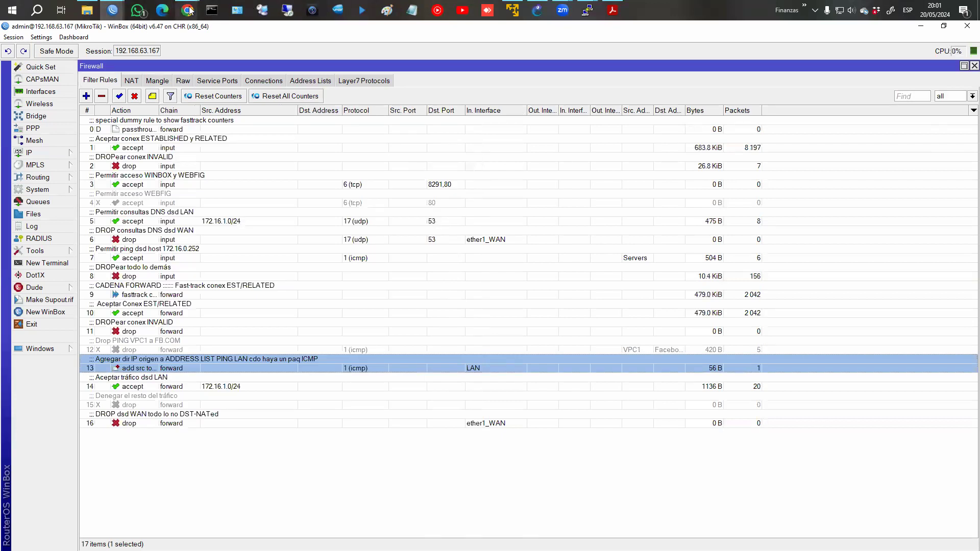
pyautogui.moveTo(189, 10)
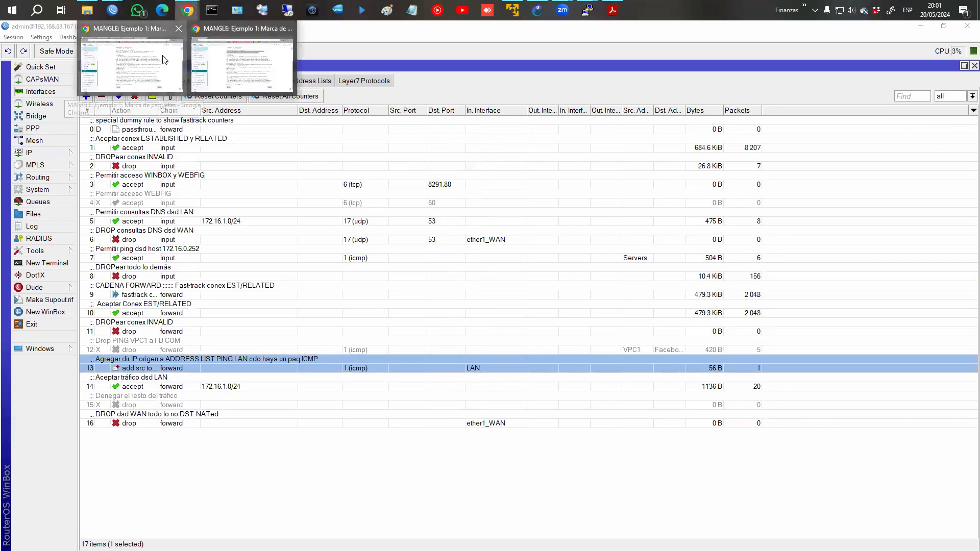
# Show the MANGLE 'Ejemplo 1: Marca de paquetes' page, then open a blank Notepad over it.
pyautogui.click(242, 64)
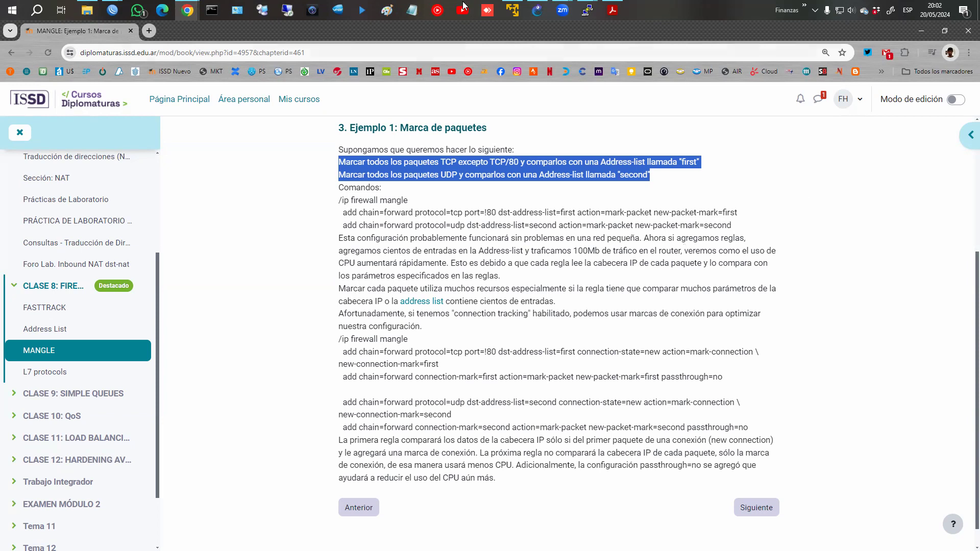
pyautogui.click(417, 8)
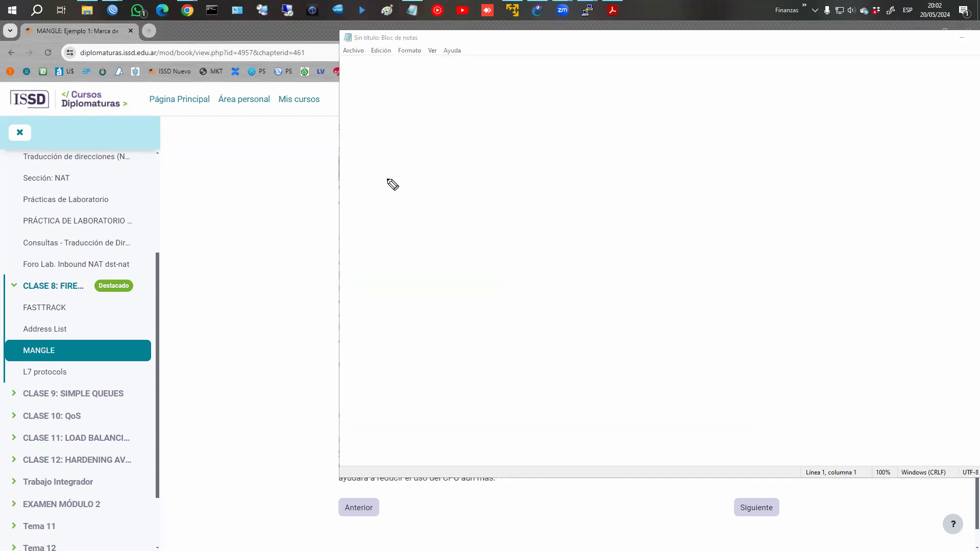
# Annotate in red: rule 0 → TCP !80 and rule 1 → UDP.
pyautogui.moveTo(389, 146); pyautogui.dragTo(398, 133)
pyautogui.moveTo(432, 162)
pyautogui.mouseDown()
pyautogui.moveTo(525, 158)
pyautogui.moveTo(592, 136)
pyautogui.mouseUp()
pyautogui.moveTo(576, 139)
pyautogui.mouseDown()
pyautogui.moveTo(577, 162)
pyautogui.moveTo(610, 159)
pyautogui.mouseUp()
pyautogui.moveTo(615, 144); pyautogui.dragTo(616, 162)
pyautogui.moveTo(615, 145)
pyautogui.mouseDown()
pyautogui.moveTo(616, 154)
pyautogui.moveTo(662, 162)
pyautogui.mouseUp()
pyautogui.click(643, 161)
pyautogui.moveTo(679, 147); pyautogui.dragTo(678, 148)
pyautogui.moveTo(390, 185)
pyautogui.mouseDown()
pyautogui.moveTo(390, 212)
pyautogui.moveTo(572, 206)
pyautogui.moveTo(616, 190)
pyautogui.moveTo(624, 219)
pyautogui.moveTo(646, 205)
pyautogui.mouseUp()
pyautogui.hotkey('ctrl', 'z')
pyautogui.hotkey('ctrl', 'z')
pyautogui.hotkey('ctrl', 'z')
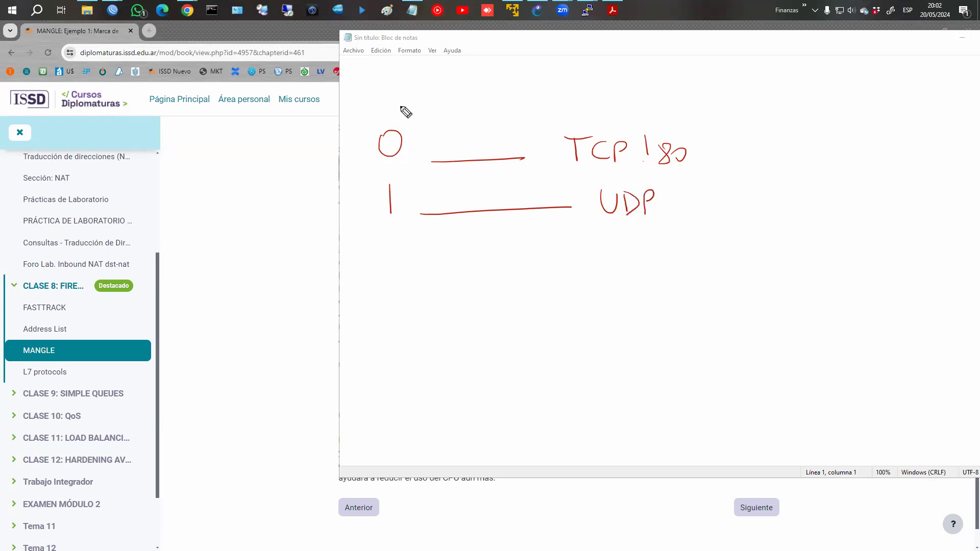
# Sketch a boxed S|D|port packet header labelled TCP 443 and tick TCP !80.
pyautogui.moveTo(356, 269)
pyautogui.mouseDown()
pyautogui.moveTo(357, 261)
pyautogui.moveTo(359, 279)
pyautogui.mouseUp()
pyautogui.moveTo(404, 254); pyautogui.dragTo(403, 281)
pyautogui.moveTo(406, 254); pyautogui.dragTo(504, 257)
pyautogui.moveTo(413, 287)
pyautogui.mouseDown()
pyautogui.moveTo(504, 285)
pyautogui.moveTo(567, 255)
pyautogui.moveTo(566, 287)
pyautogui.moveTo(532, 287)
pyautogui.mouseUp()
pyautogui.moveTo(458, 255); pyautogui.dragTo(459, 282)
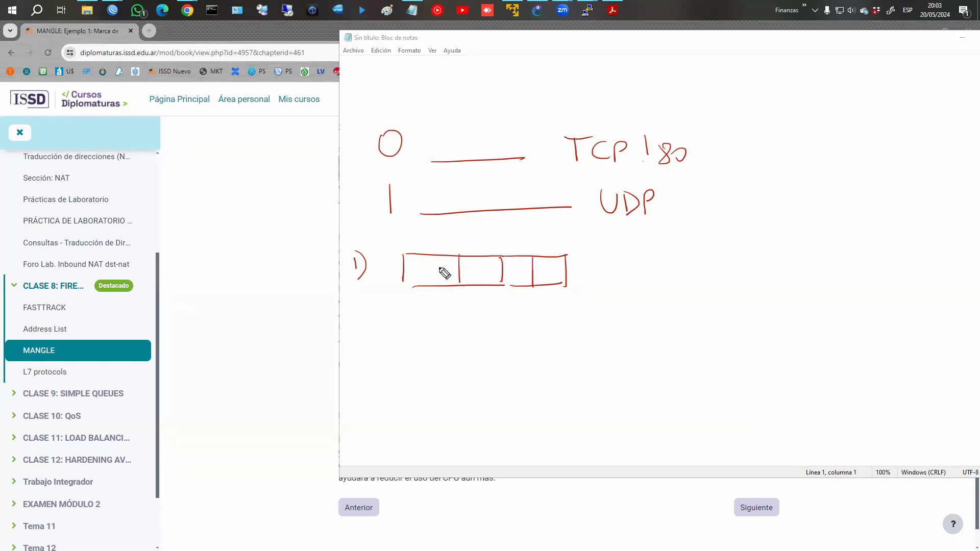
pyautogui.moveTo(444, 263); pyautogui.dragTo(431, 276)
pyautogui.moveTo(470, 263)
pyautogui.mouseDown()
pyautogui.moveTo(470, 278)
pyautogui.moveTo(522, 264)
pyautogui.moveTo(512, 282)
pyautogui.moveTo(554, 265)
pyautogui.moveTo(545, 284)
pyautogui.mouseUp()
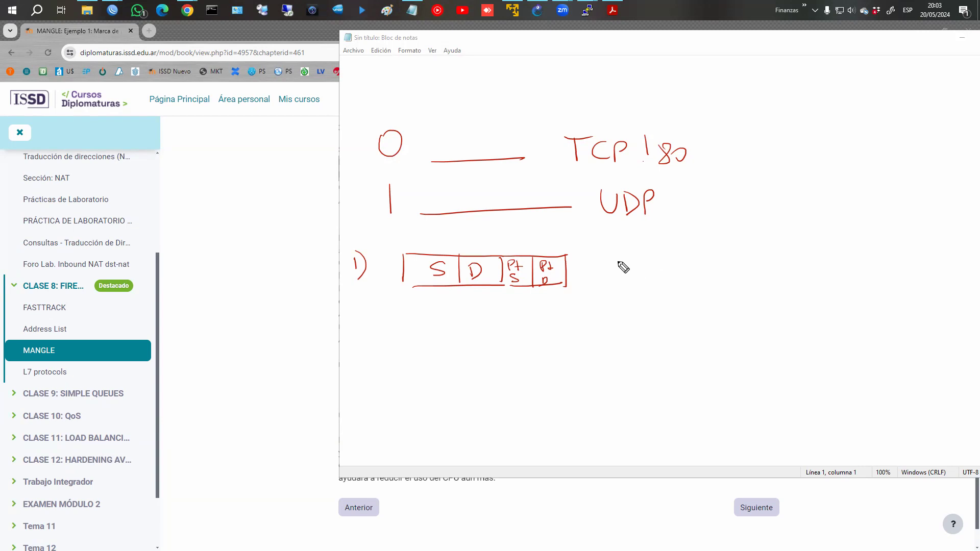
pyautogui.moveTo(621, 263); pyautogui.dragTo(619, 278)
pyautogui.moveTo(615, 261)
pyautogui.mouseDown()
pyautogui.moveTo(651, 276)
pyautogui.moveTo(670, 267)
pyautogui.moveTo(669, 278)
pyautogui.mouseUp()
pyautogui.moveTo(674, 263); pyautogui.dragTo(683, 270)
pyautogui.moveTo(679, 264); pyautogui.dragTo(689, 280)
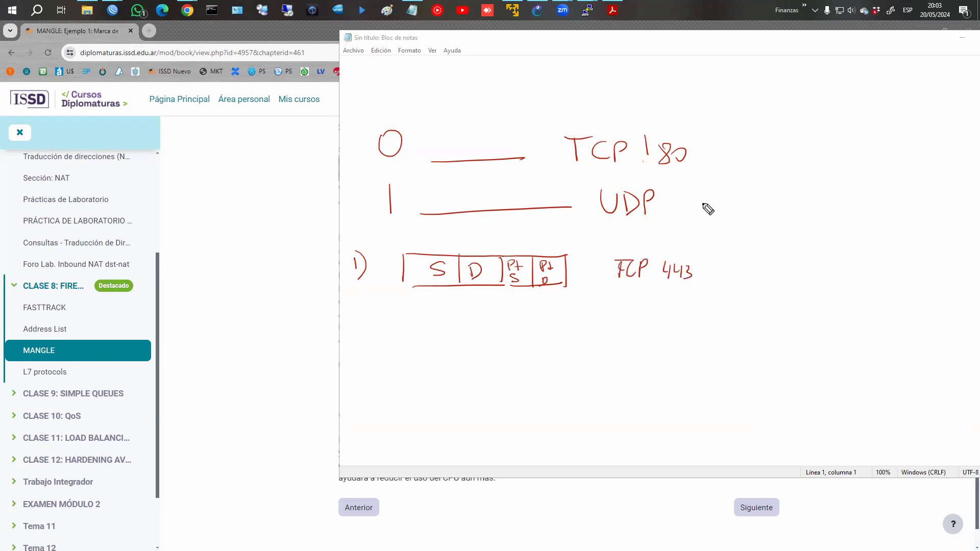
pyautogui.click(709, 150)
pyautogui.moveTo(708, 151)
pyautogui.mouseDown()
pyautogui.moveTo(739, 135)
pyautogui.moveTo(784, 154)
pyautogui.moveTo(832, 151)
pyautogui.moveTo(820, 95)
pyautogui.mouseUp()
# Tick rule 0, draw its exit arrow, and sketch the second header box labelled 2).
pyautogui.click(769, 158)
pyautogui.moveTo(818, 118); pyautogui.dragTo(842, 114)
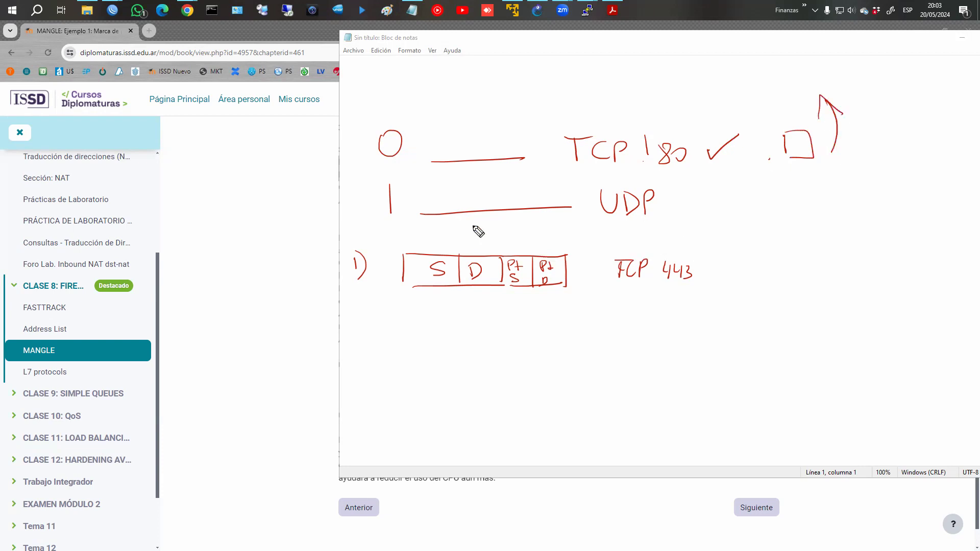
pyautogui.moveTo(361, 302); pyautogui.dragTo(378, 315)
pyautogui.moveTo(370, 292)
pyautogui.mouseDown()
pyautogui.moveTo(369, 334)
pyautogui.moveTo(425, 305)
pyautogui.moveTo(545, 336)
pyautogui.mouseUp()
pyautogui.moveTo(425, 332); pyautogui.dragTo(553, 328)
pyautogui.moveTo(518, 300); pyautogui.dragTo(518, 321)
pyautogui.moveTo(507, 303); pyautogui.dragTo(507, 325)
# Write the second example's protocol label and cross out the exit after rule 0.
pyautogui.moveTo(618, 296)
pyautogui.mouseDown()
pyautogui.moveTo(621, 315)
pyautogui.moveTo(632, 299)
pyautogui.mouseUp()
pyautogui.hotkey('ctrl', 'z')
pyautogui.moveTo(633, 299); pyautogui.dragTo(638, 313)
pyautogui.moveTo(650, 301); pyautogui.dragTo(650, 314)
pyautogui.moveTo(650, 301); pyautogui.dragTo(651, 307)
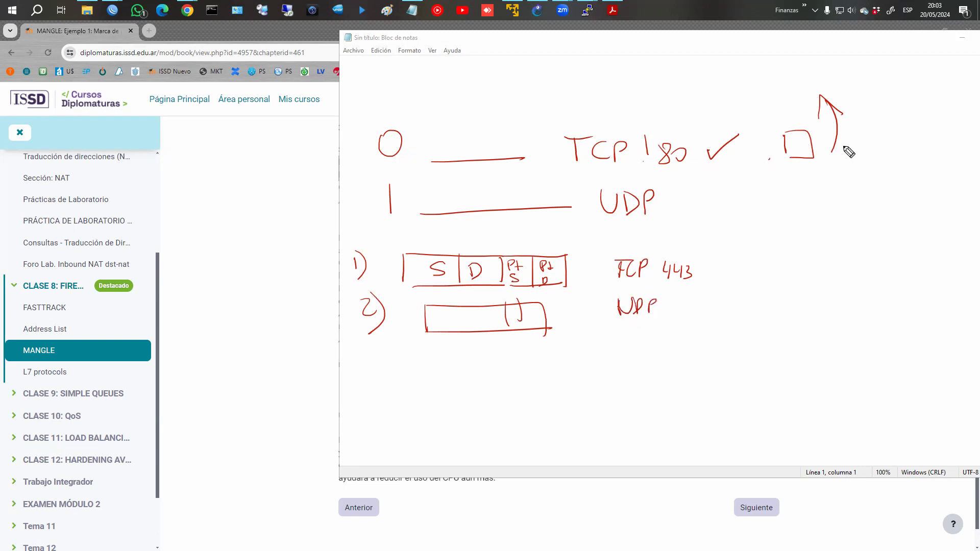
pyautogui.moveTo(852, 144); pyautogui.dragTo(858, 154)
pyautogui.moveTo(862, 144); pyautogui.dragTo(843, 160)
# Tick the UDP rule with its exit, label 3), add a circled CPU load note, then clear everything.
pyautogui.moveTo(714, 193)
pyautogui.mouseDown()
pyautogui.moveTo(746, 187)
pyautogui.moveTo(816, 223)
pyautogui.mouseUp()
pyautogui.moveTo(788, 191)
pyautogui.mouseDown()
pyautogui.moveTo(816, 222)
pyautogui.moveTo(837, 174)
pyautogui.mouseUp()
pyautogui.moveTo(836, 175); pyautogui.dragTo(850, 194)
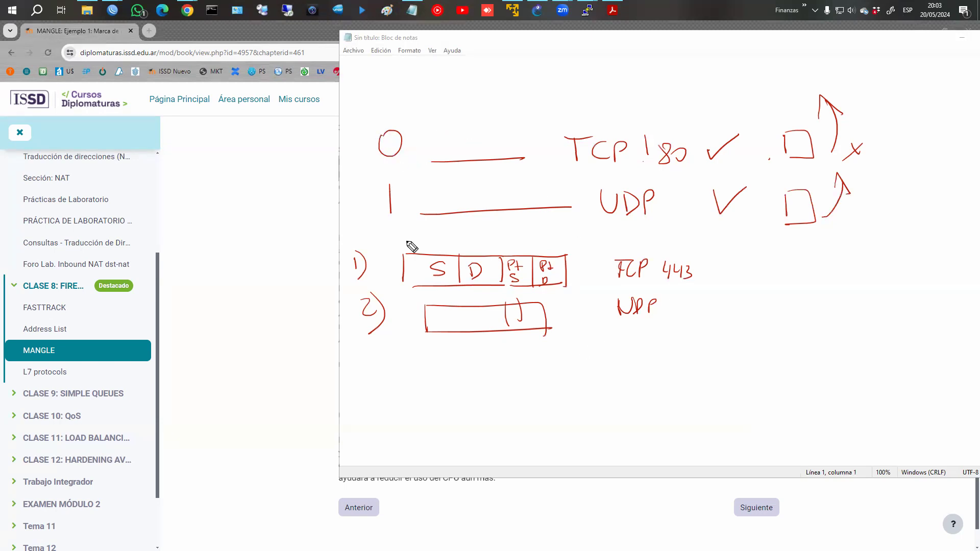
pyautogui.moveTo(382, 357); pyautogui.dragTo(395, 383)
pyautogui.moveTo(464, 305); pyautogui.dragTo(465, 333)
pyautogui.moveTo(837, 364)
pyautogui.mouseDown()
pyautogui.moveTo(844, 318)
pyautogui.moveTo(867, 354)
pyautogui.moveTo(907, 332)
pyautogui.mouseUp()
pyautogui.moveTo(883, 302); pyautogui.dragTo(891, 300)
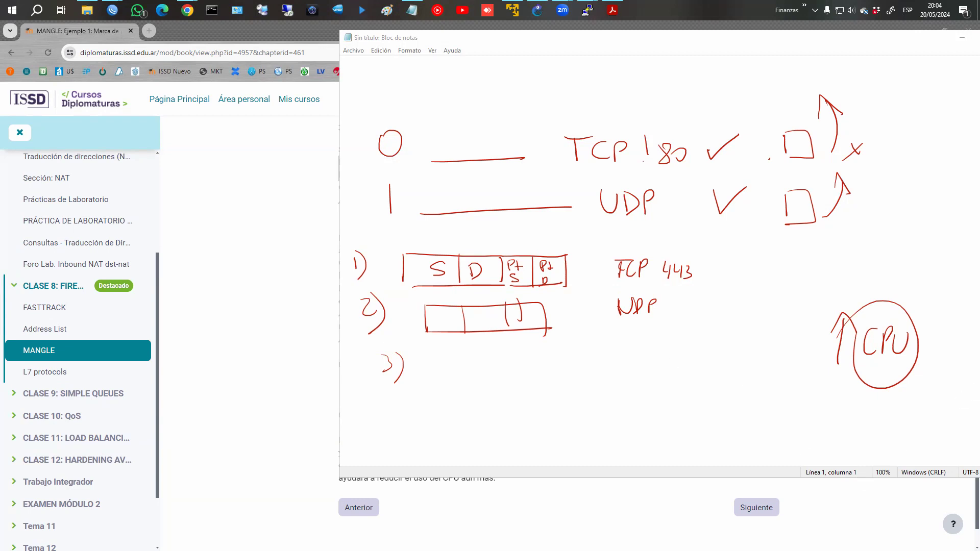
pyautogui.press('Escape')
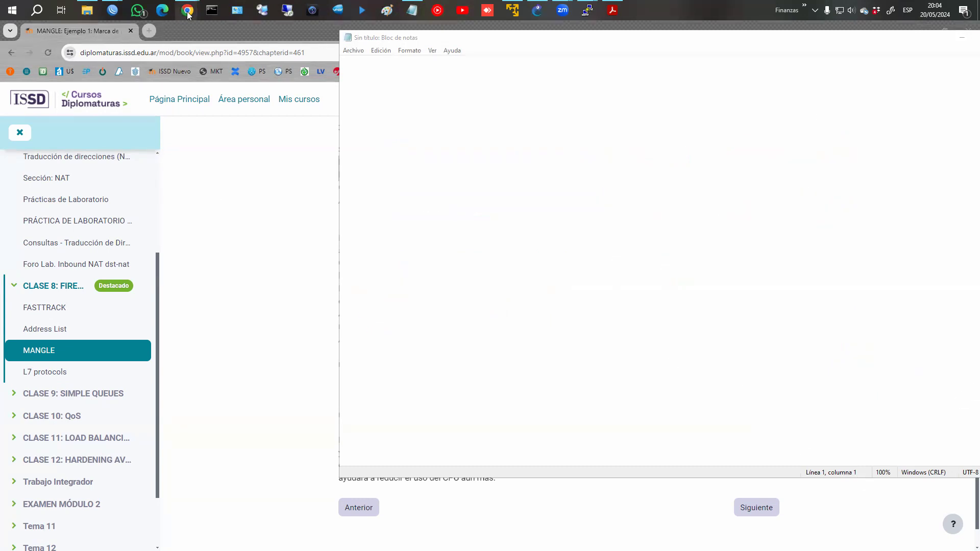
# On the MANGLE course page, highlight the connection-tracking sentence and the TCP connection-marking commands.
pyautogui.moveTo(188, 10)
pyautogui.click(266, 71)
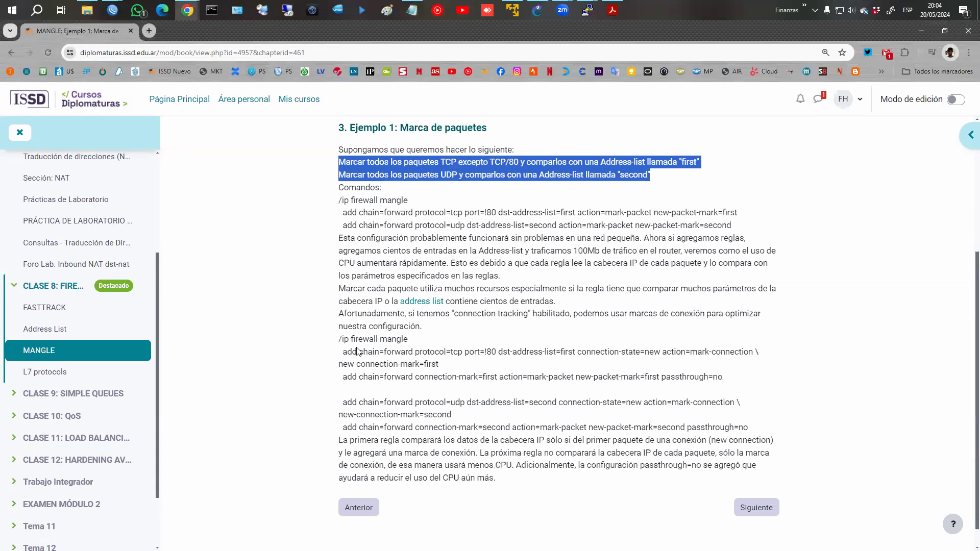
pyautogui.moveTo(338, 314); pyautogui.dragTo(574, 331)
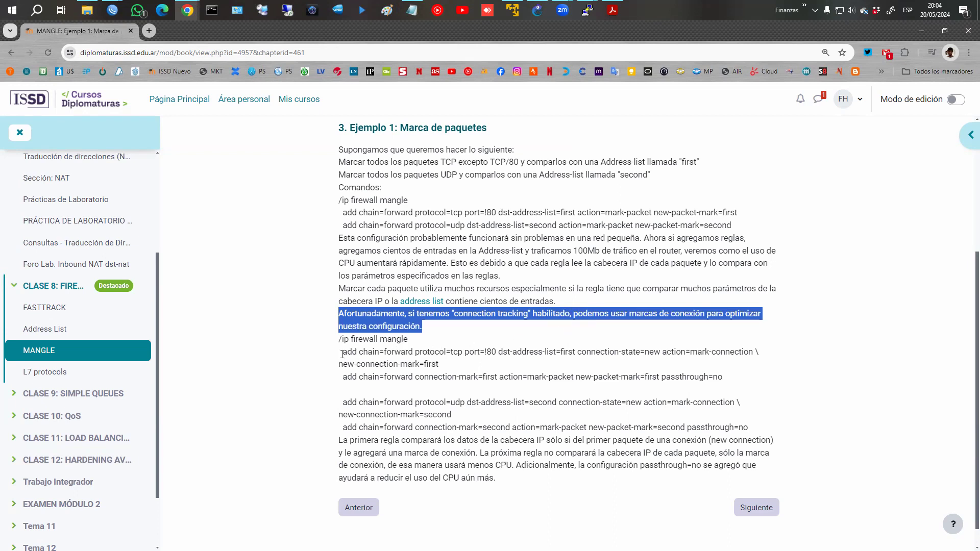
pyautogui.moveTo(337, 339); pyautogui.dragTo(727, 386)
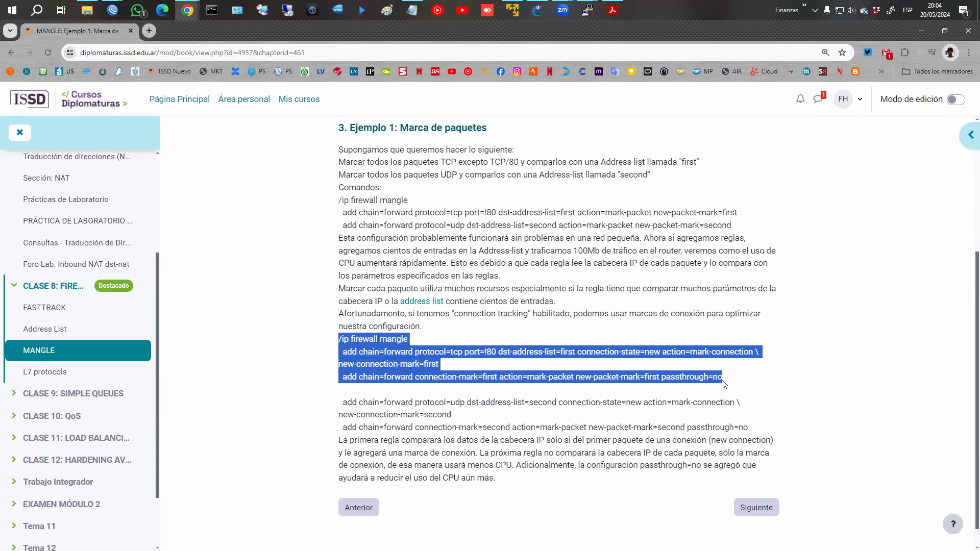
# Switch back to a WinBox window using the taskbar previews.
pyautogui.click(112, 10)
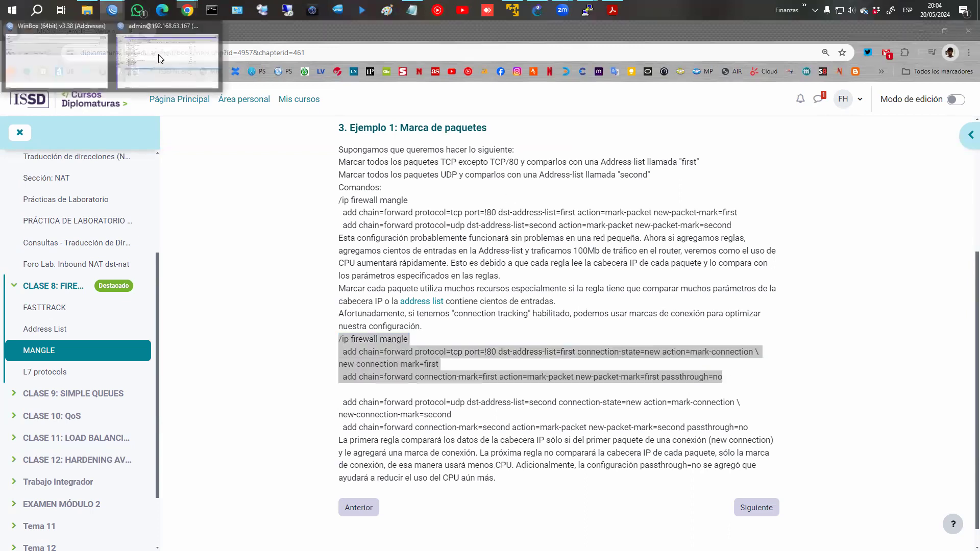
pyautogui.click(91, 50)
pyautogui.click(112, 10)
# Disable the tcp_!80 and udp mark-packet mangle rules and start a new mangle rule.
pyautogui.click(182, 76)
pyautogui.click(158, 81)
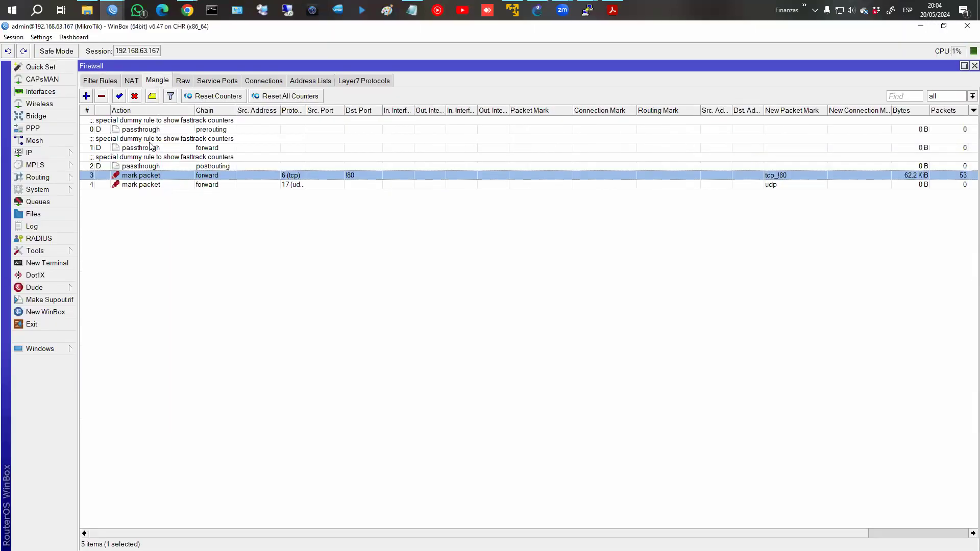
pyautogui.click(141, 175)
pyautogui.click(141, 182)
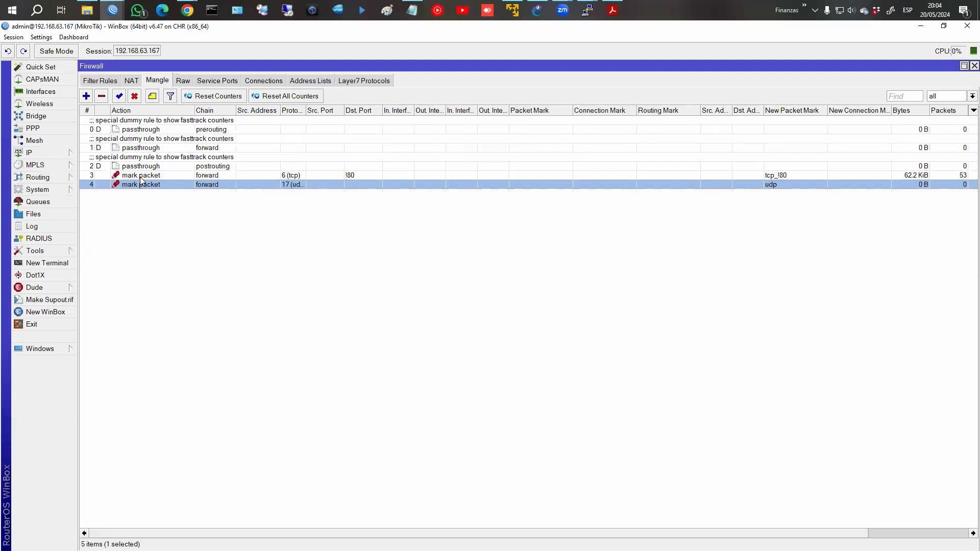
pyautogui.keyDown('ctrl'); pyautogui.click(133, 176); pyautogui.keyUp('ctrl')
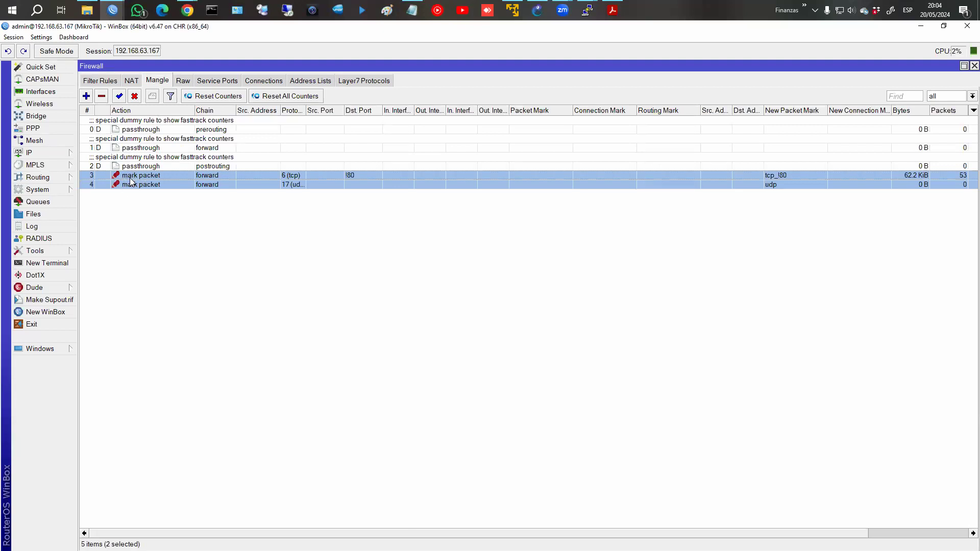
pyautogui.click(135, 96)
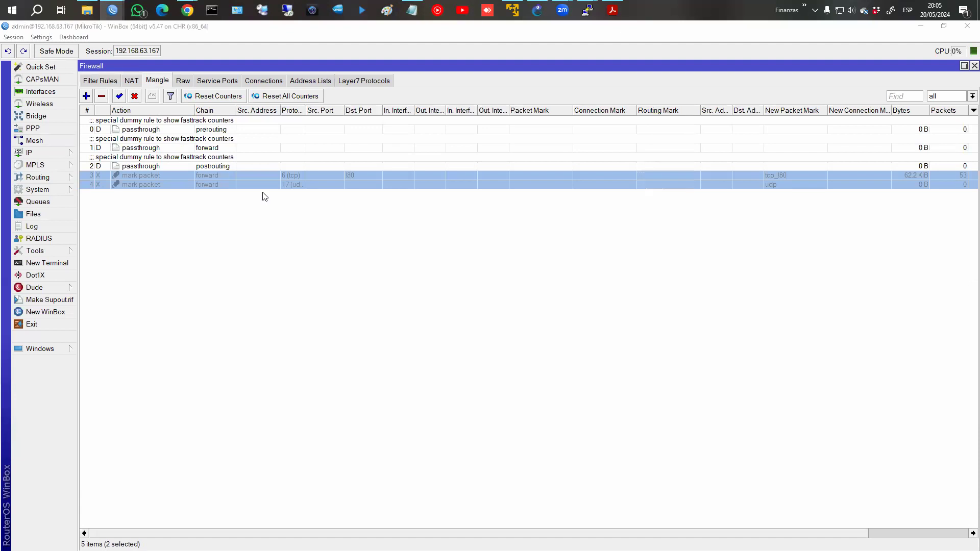
pyautogui.click(86, 96)
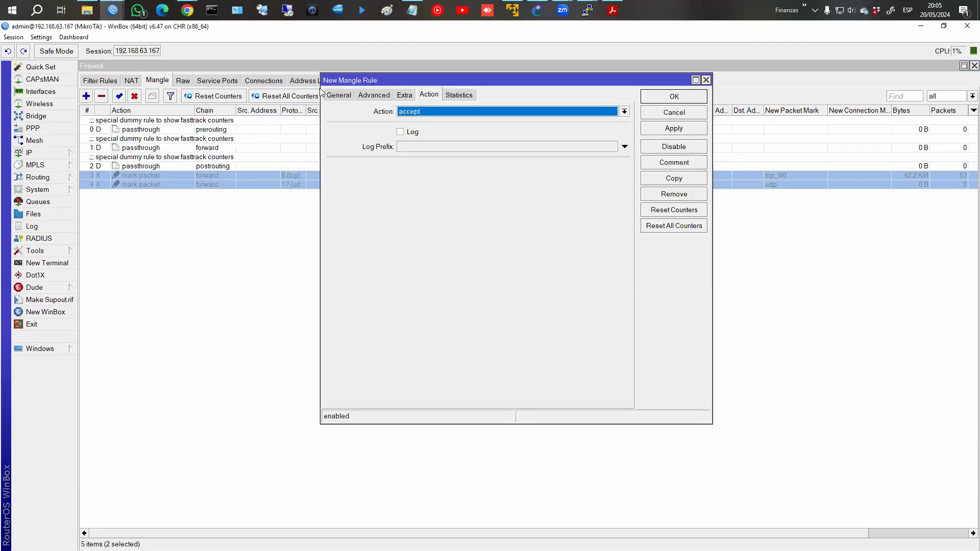
# Clear the disabled rules' selection and restore the New Mangle Rule dialog from the window list.
pyautogui.press('Escape')
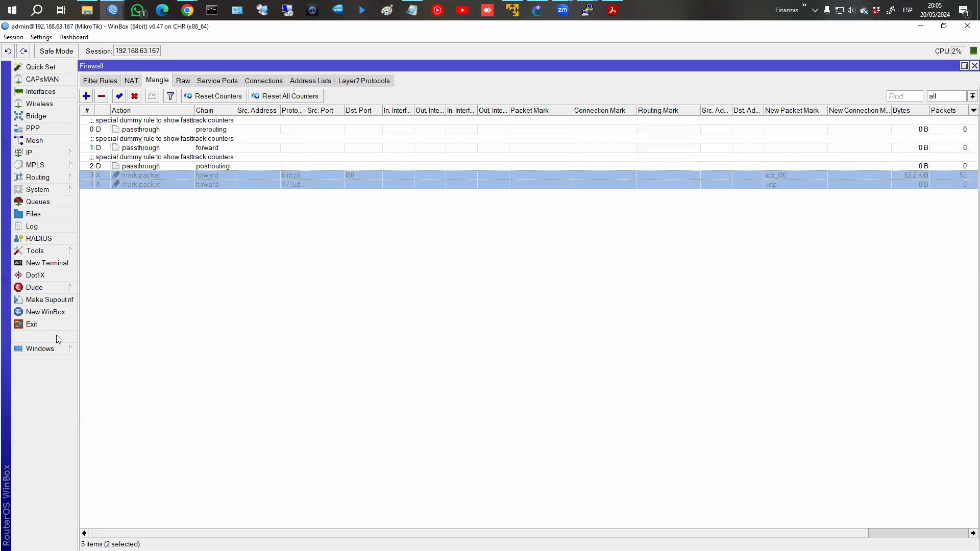
pyautogui.click(51, 348)
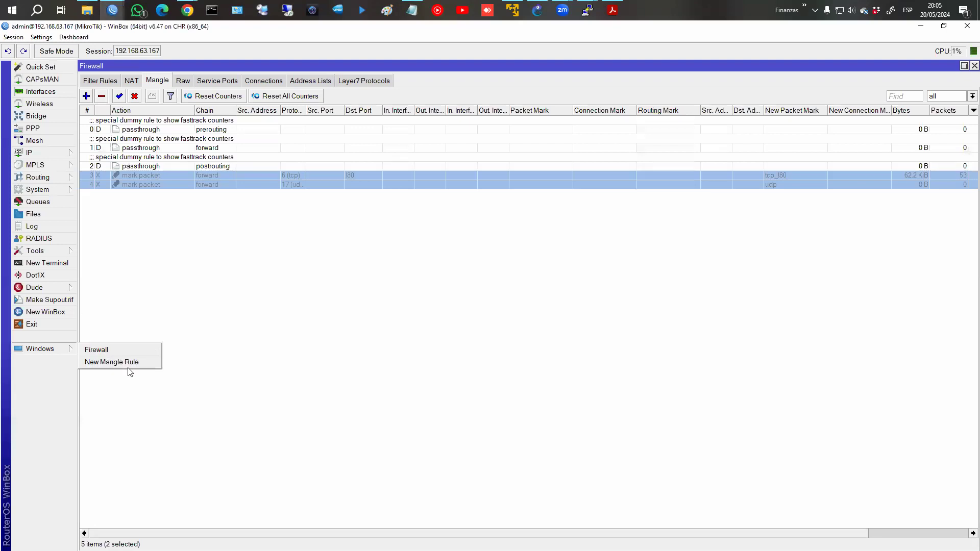
pyautogui.click(130, 372)
pyautogui.click(60, 352)
pyautogui.click(112, 367)
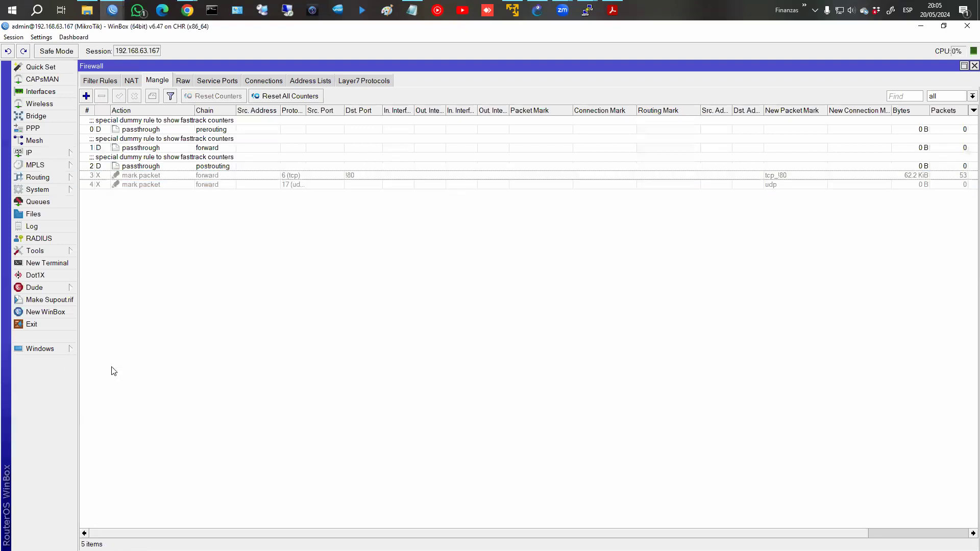
pyautogui.click(60, 350)
pyautogui.click(108, 366)
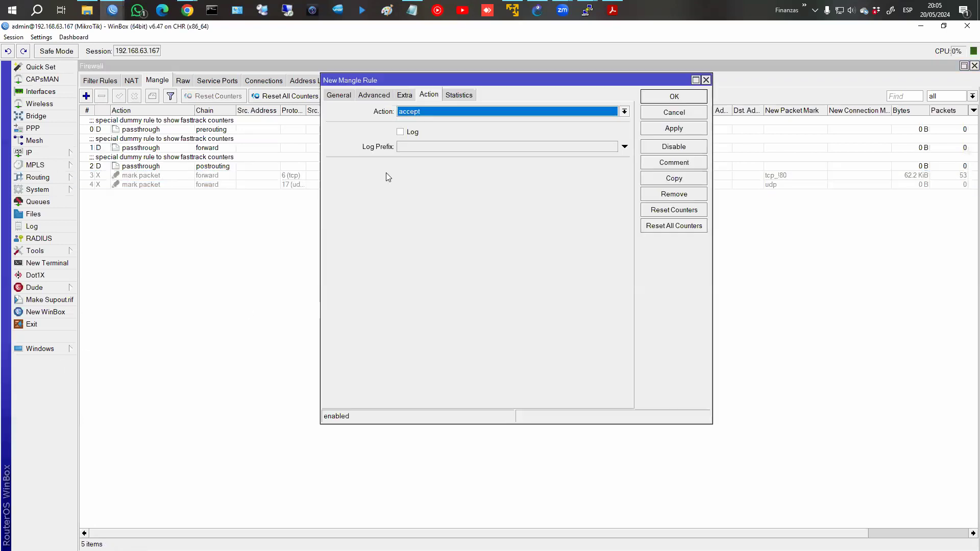
# Match forward-chain TCP traffic to destination ports other than 80, connection state new only.
pyautogui.click(337, 95)
pyautogui.click(624, 112)
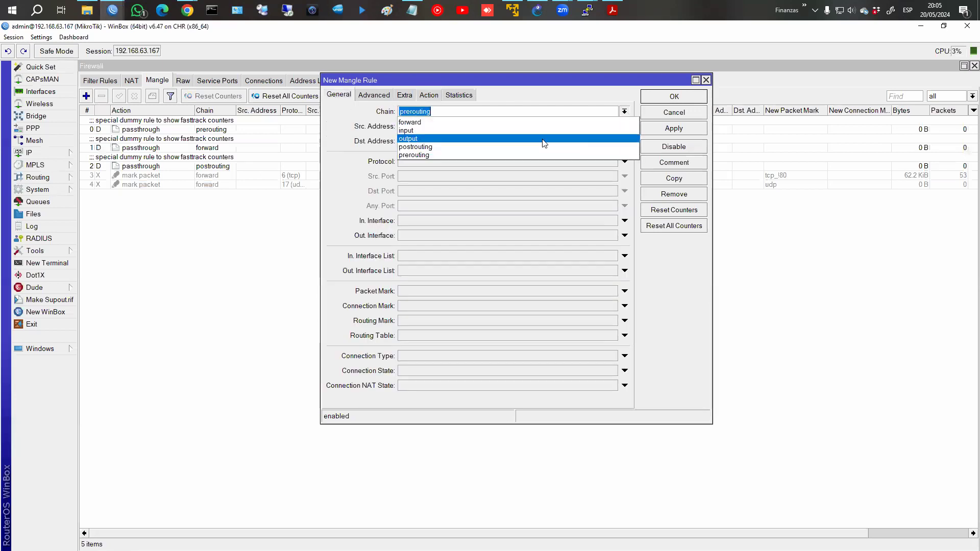
pyautogui.click(549, 123)
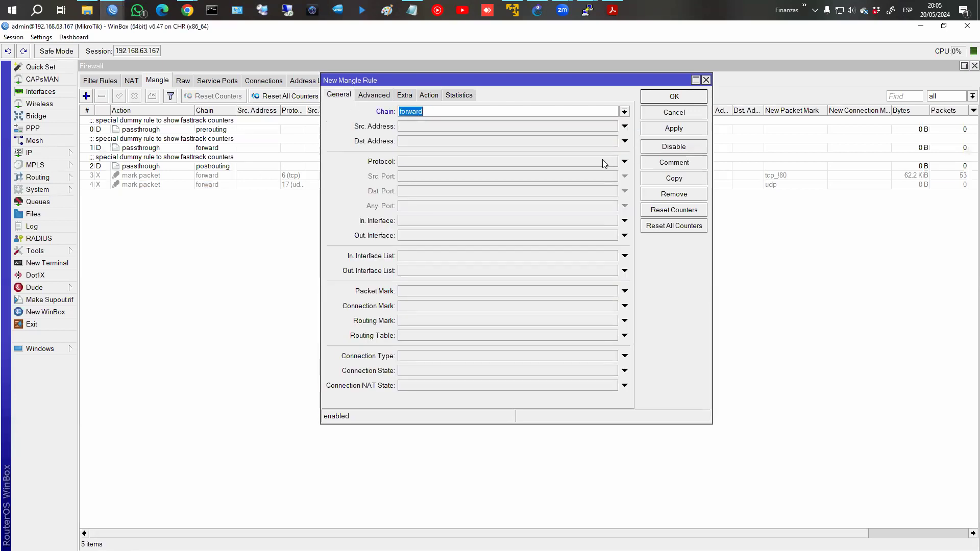
pyautogui.click(419, 162)
pyautogui.click(412, 191)
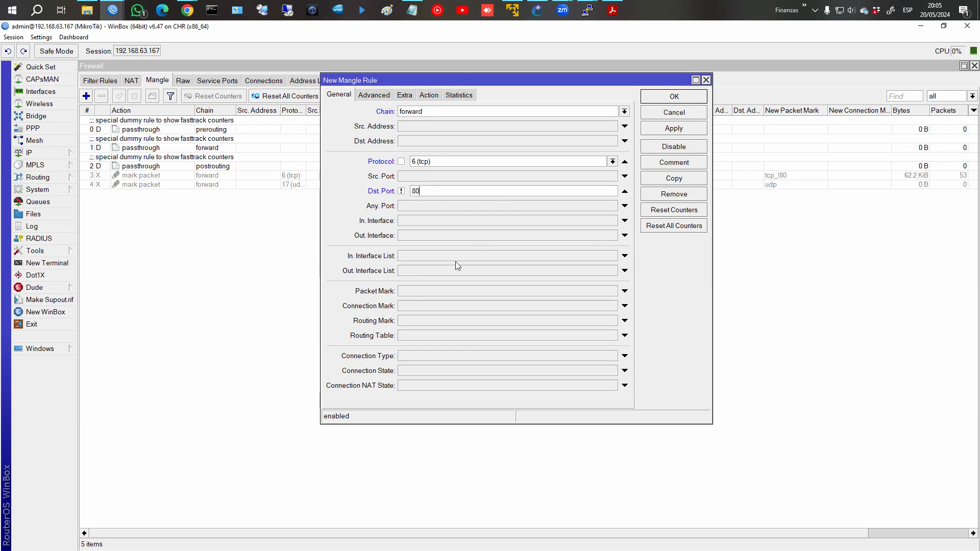
pyautogui.click(390, 373)
pyautogui.click(540, 372)
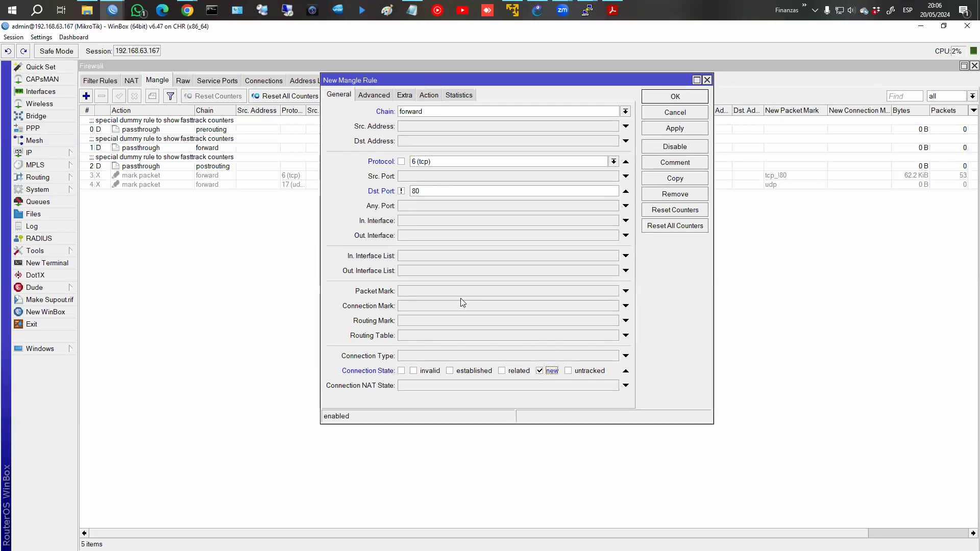
pyautogui.click(428, 94)
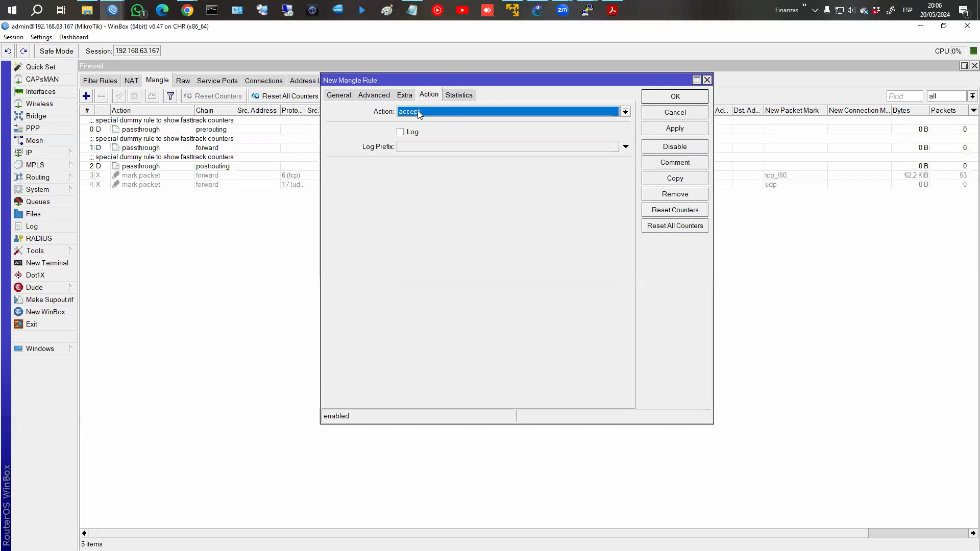
# Set the action to mark connection with new connection mark TCP!80_con and save rule 5.
pyautogui.click(417, 111)
pyautogui.click(437, 205)
pyautogui.click(434, 167)
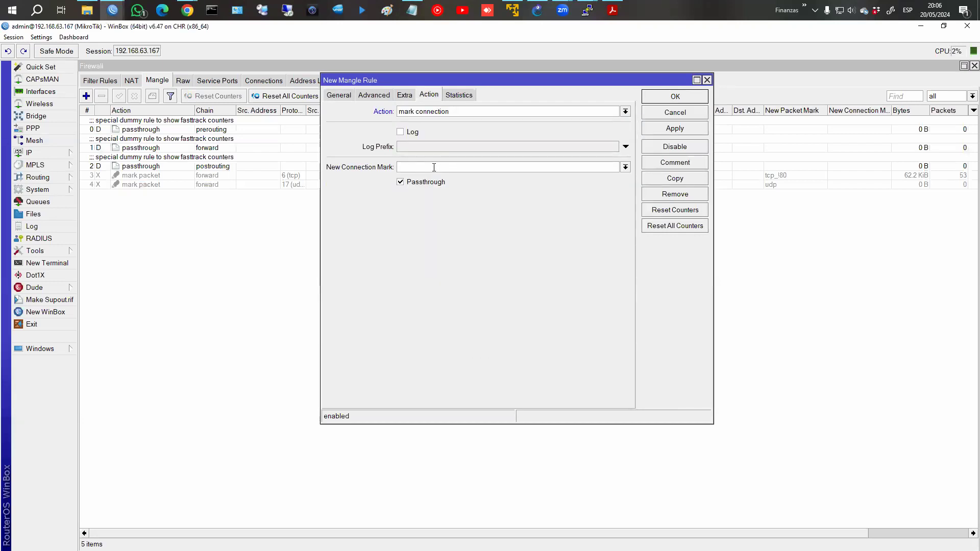
pyautogui.write('TCP!80_con')
pyautogui.click(696, 97)
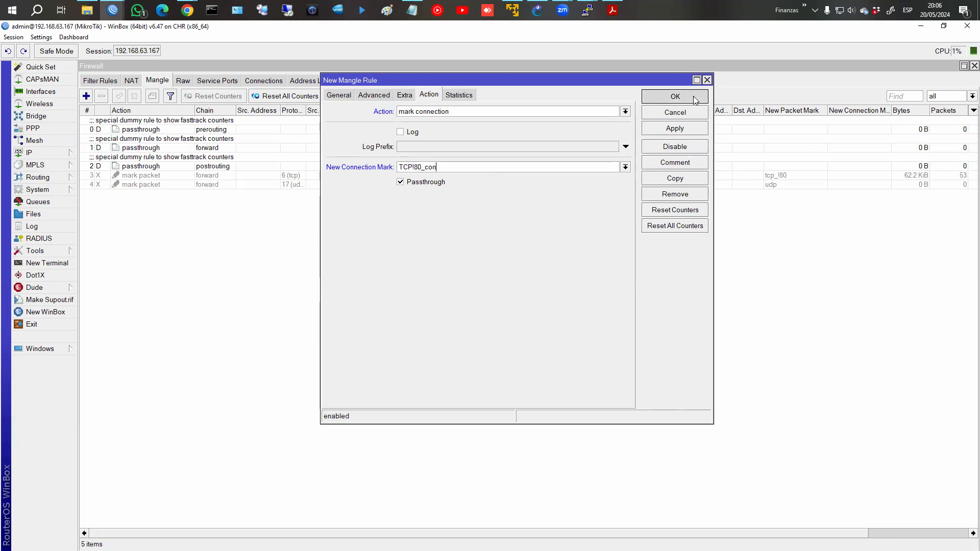
# Comment rule 5 as 'Marcado conexiones TCP!80'.
pyautogui.click(217, 195)
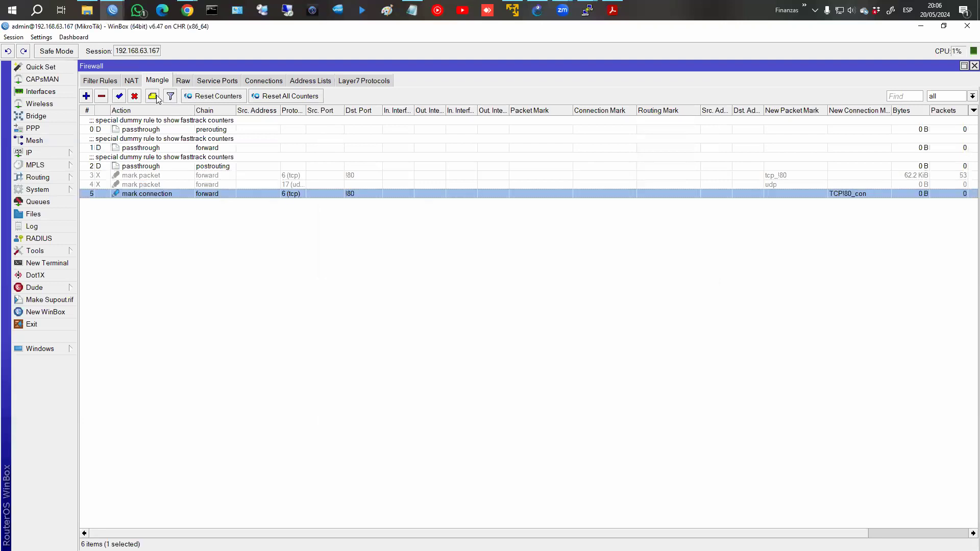
pyautogui.click(156, 97)
pyautogui.write('Marcamo')
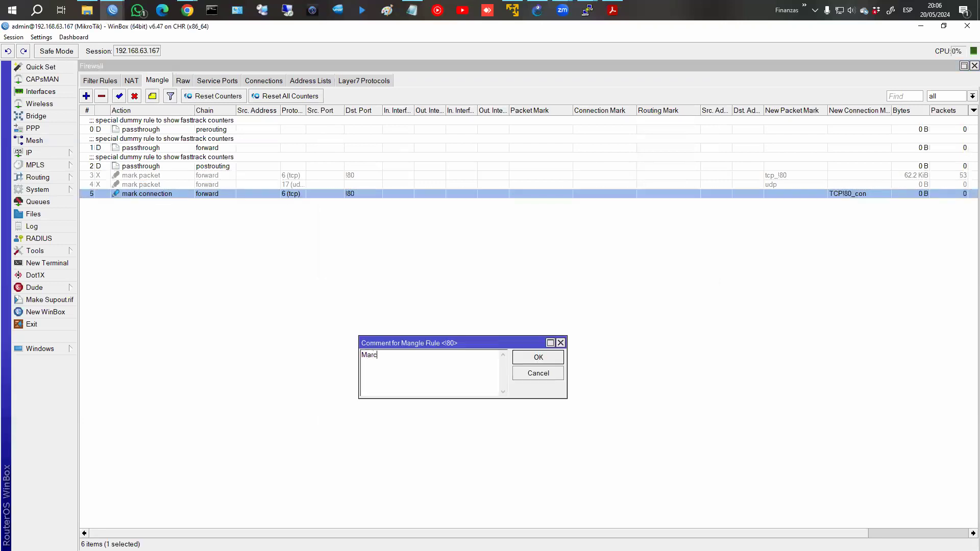
pyautogui.press('BackSpace')
pyautogui.press('BackSpace')
pyautogui.write('do conexiones TCP!80')
# Confirm rule 5's comment, then create a forward-chain rule matching connection mark TCP!80_con.
pyautogui.press('Return')
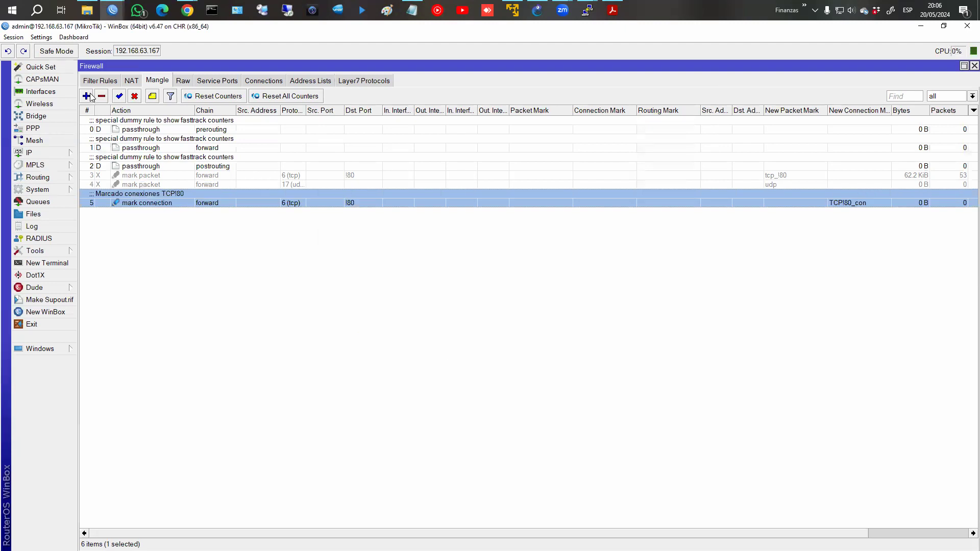
pyautogui.click(86, 96)
pyautogui.click(341, 95)
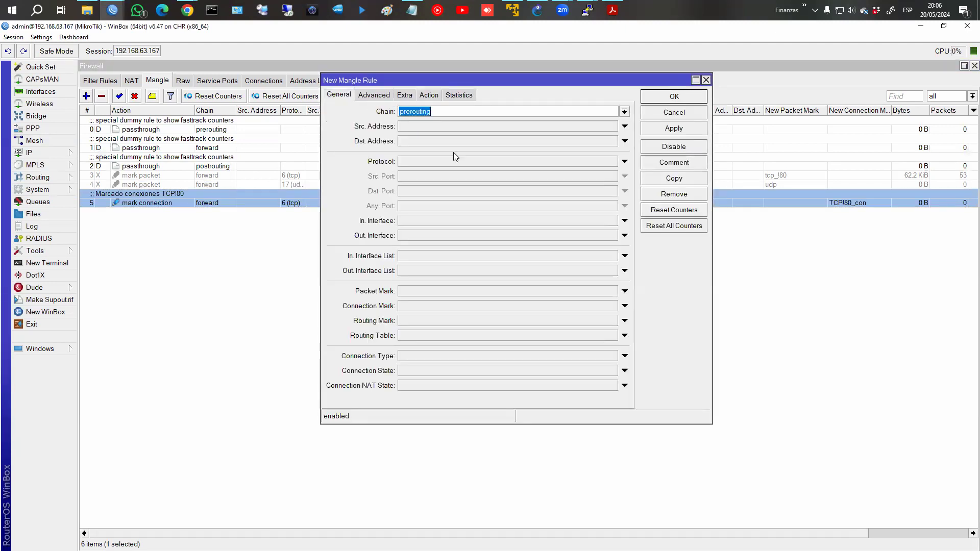
pyautogui.click(623, 113)
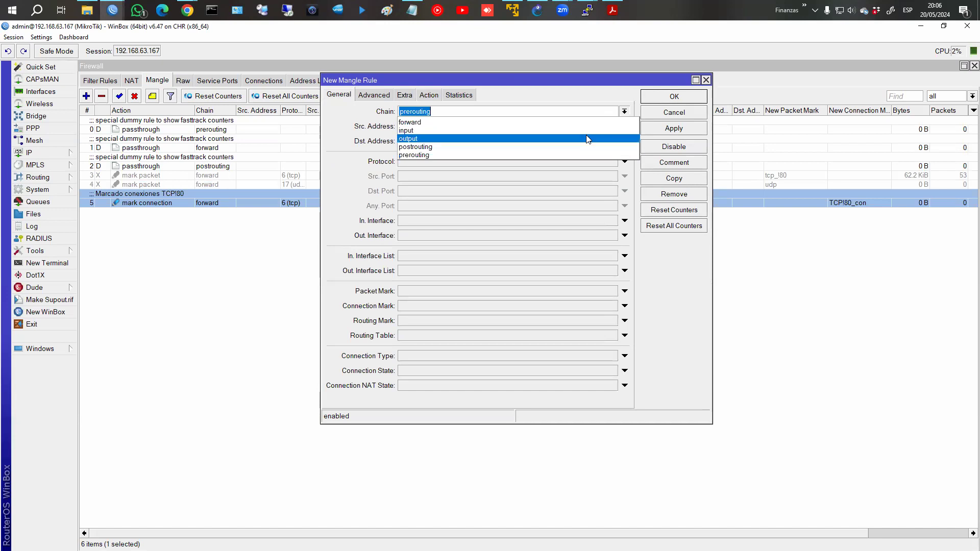
pyautogui.click(587, 124)
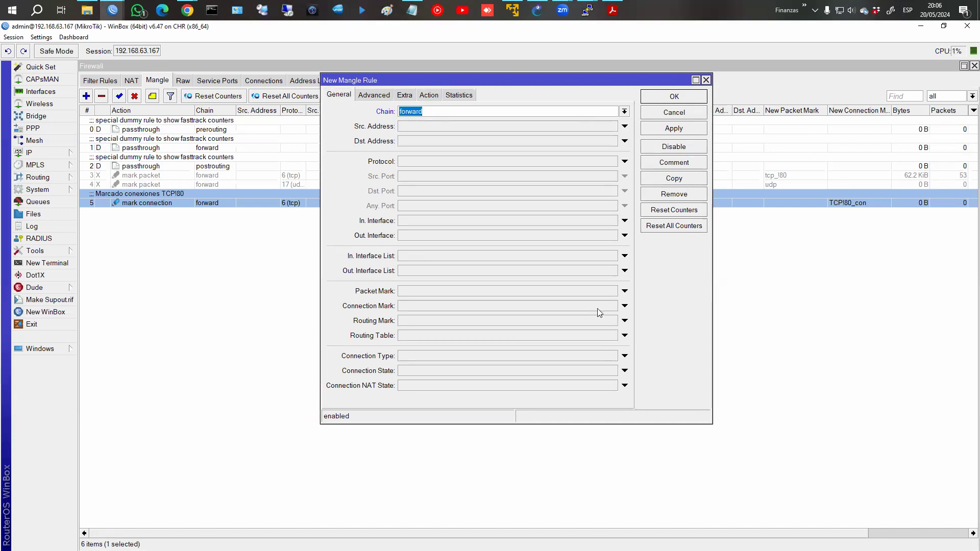
pyautogui.click(624, 306)
pyautogui.click(613, 306)
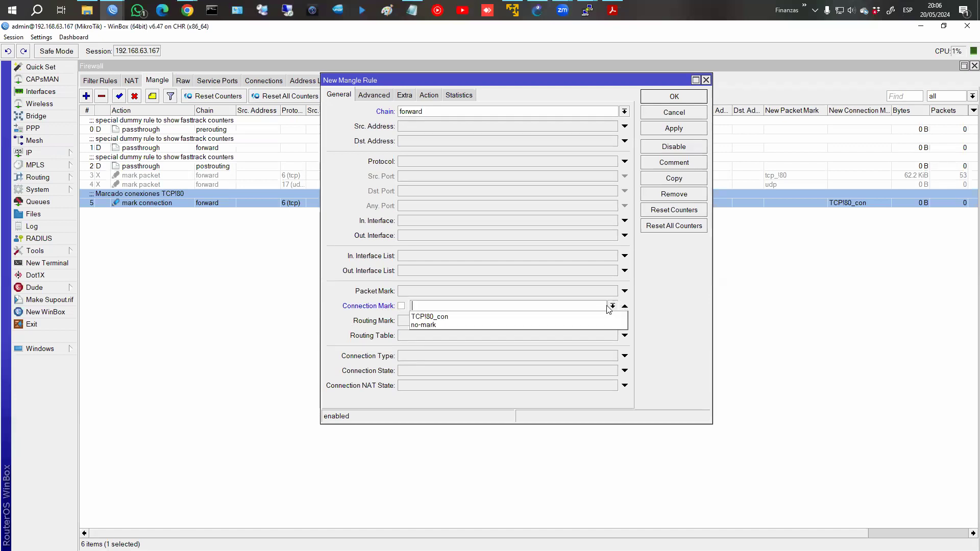
pyautogui.click(428, 317)
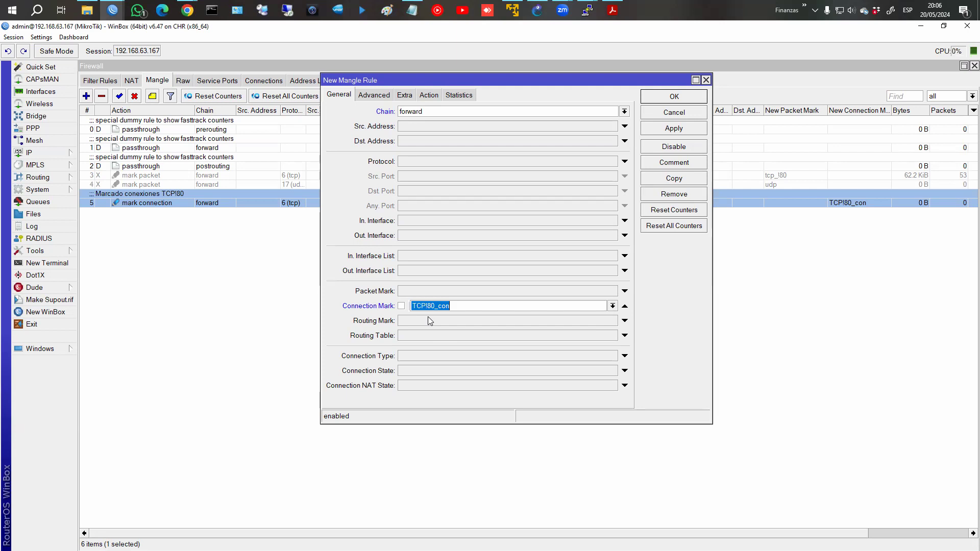
# Set the action to mark packet TCP!80_pq with passthrough turned off.
pyautogui.click(437, 97)
pyautogui.click(438, 112)
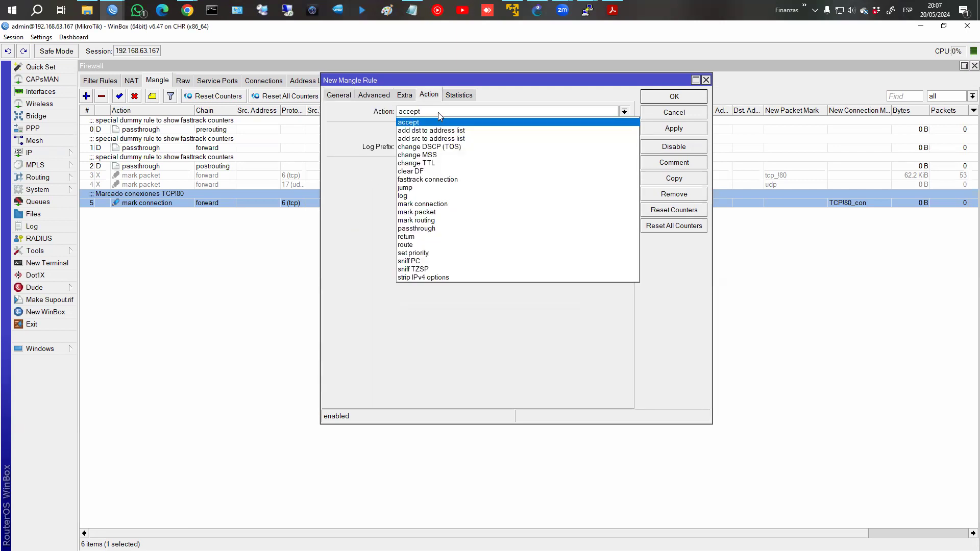
pyautogui.click(430, 212)
pyautogui.click(430, 168)
pyautogui.write('TCP!80_pa')
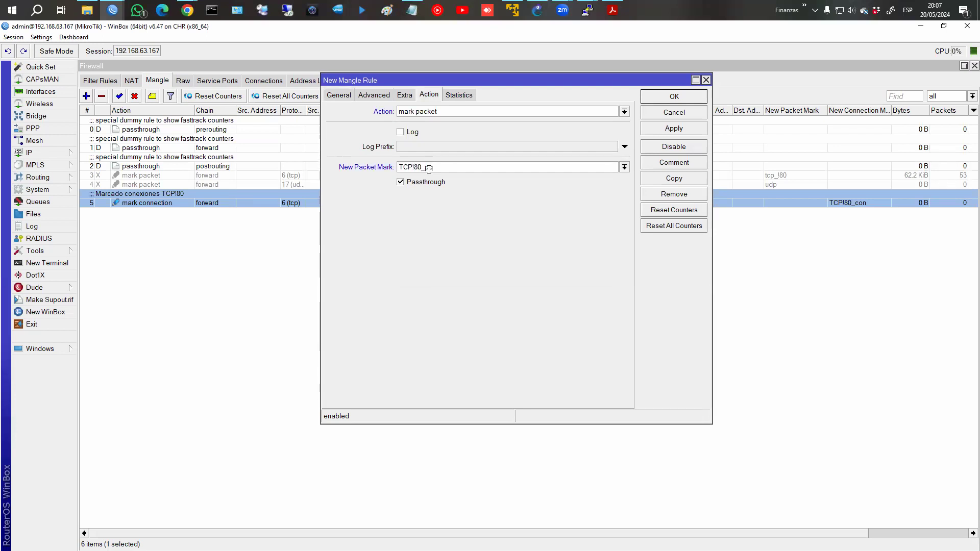
pyautogui.click(400, 182)
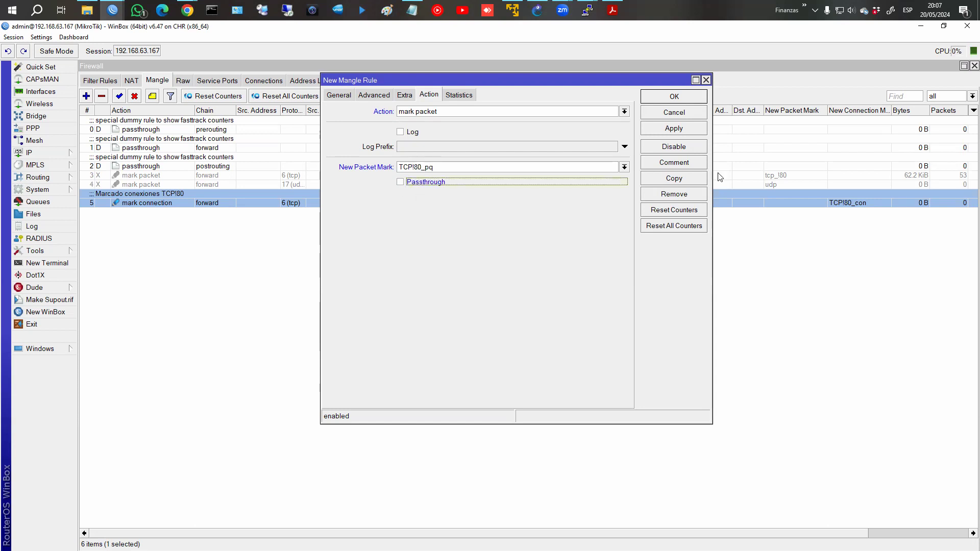
# Comment the rule 'Marcado paquetes TCP!80' and save it as rule 6.
pyautogui.click(695, 164)
pyautogui.write('Marcado paquetes TCP')
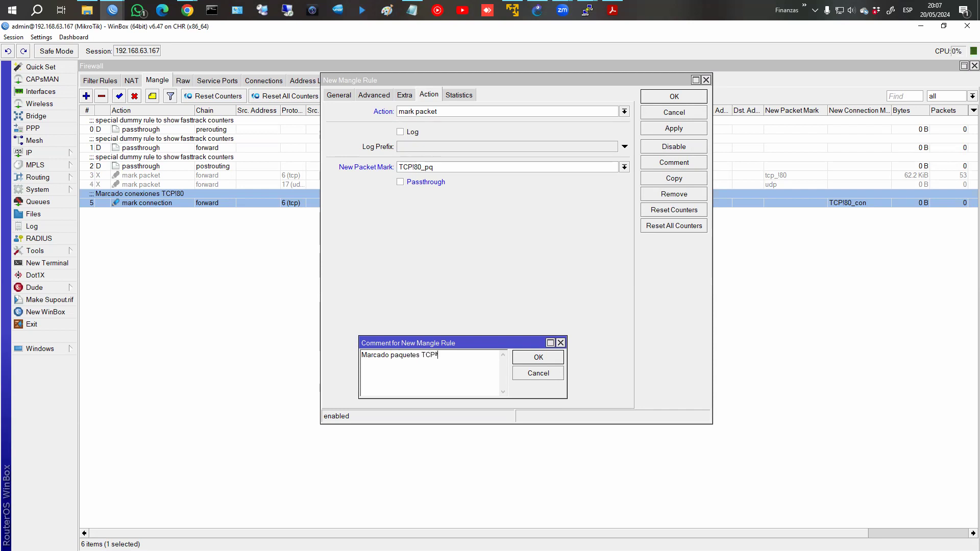
pyautogui.write('!80')
pyautogui.press('Return')
pyautogui.click(716, 104)
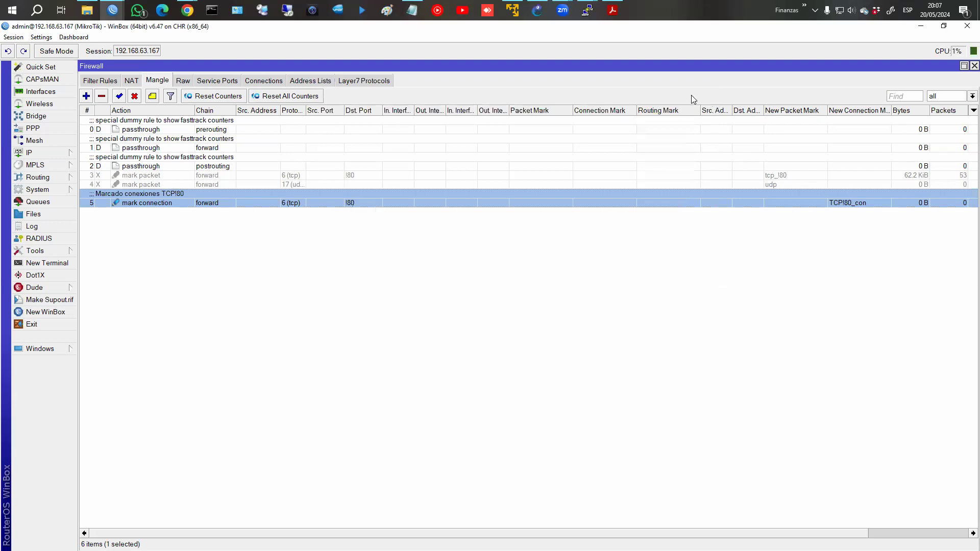
pyautogui.click(41, 349)
pyautogui.click(96, 362)
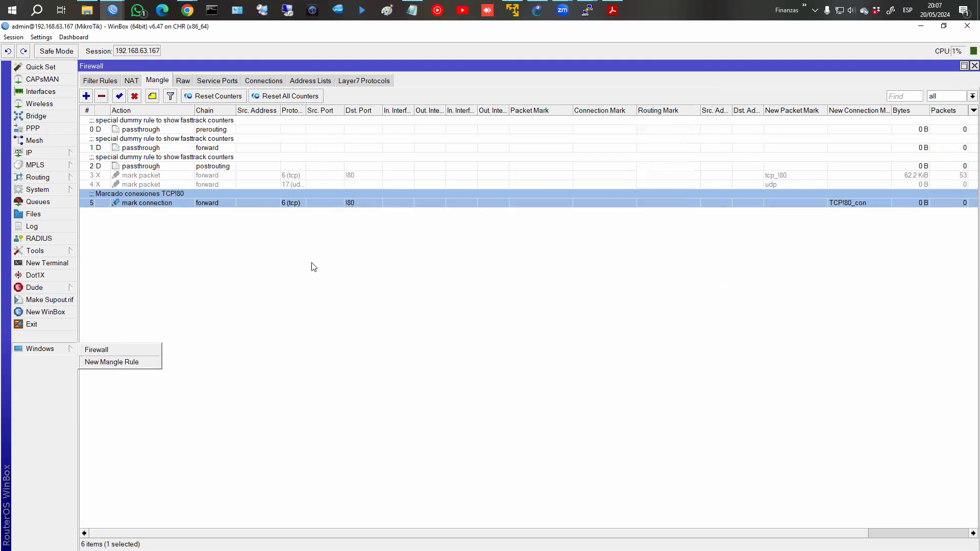
pyautogui.click(674, 98)
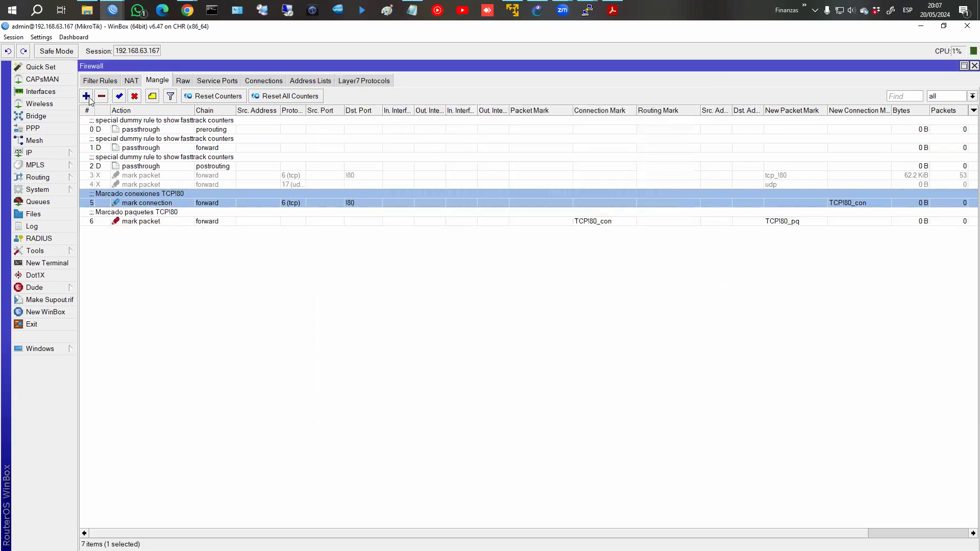
# Create a new forward-chain rule matching UDP traffic in connection state new.
pyautogui.click(86, 96)
pyautogui.click(342, 97)
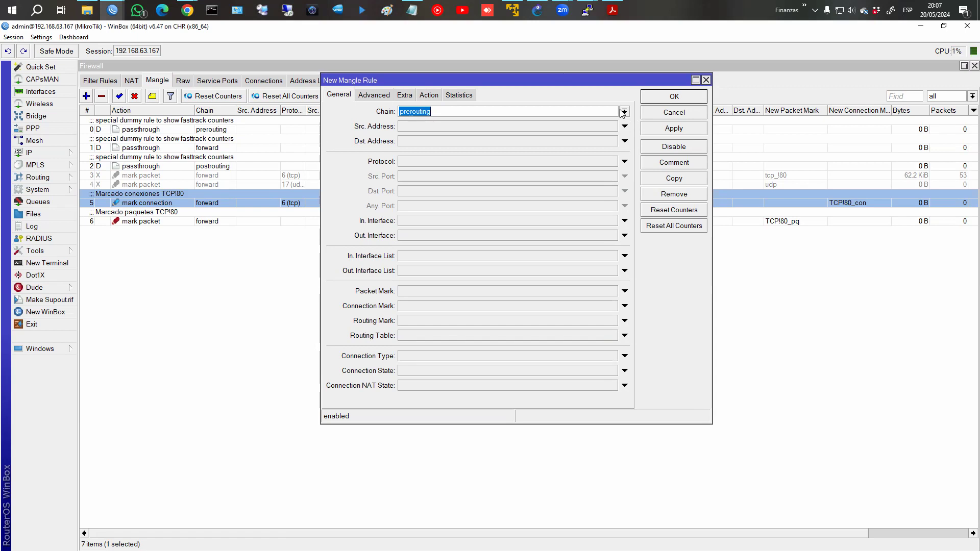
pyautogui.click(622, 112)
pyautogui.click(570, 127)
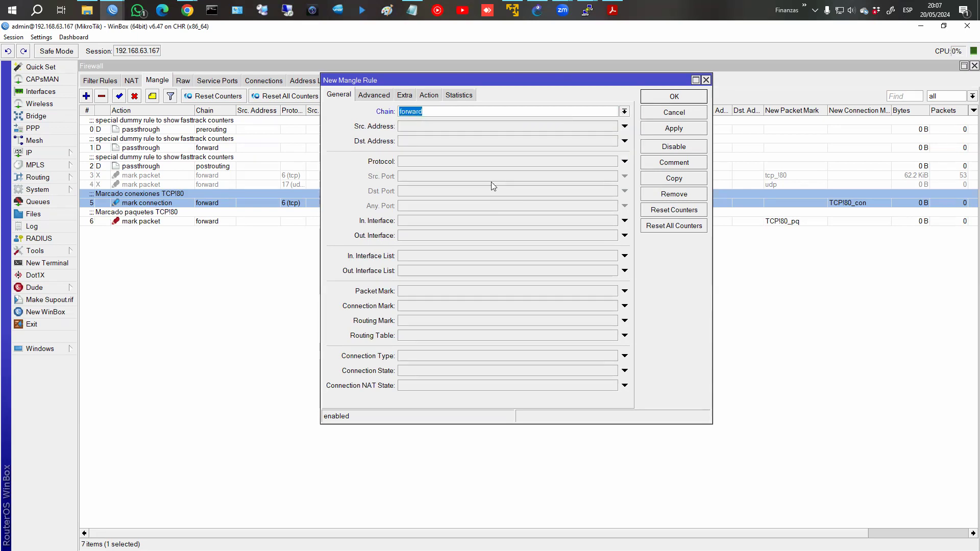
pyautogui.click(446, 162)
pyautogui.click(612, 161)
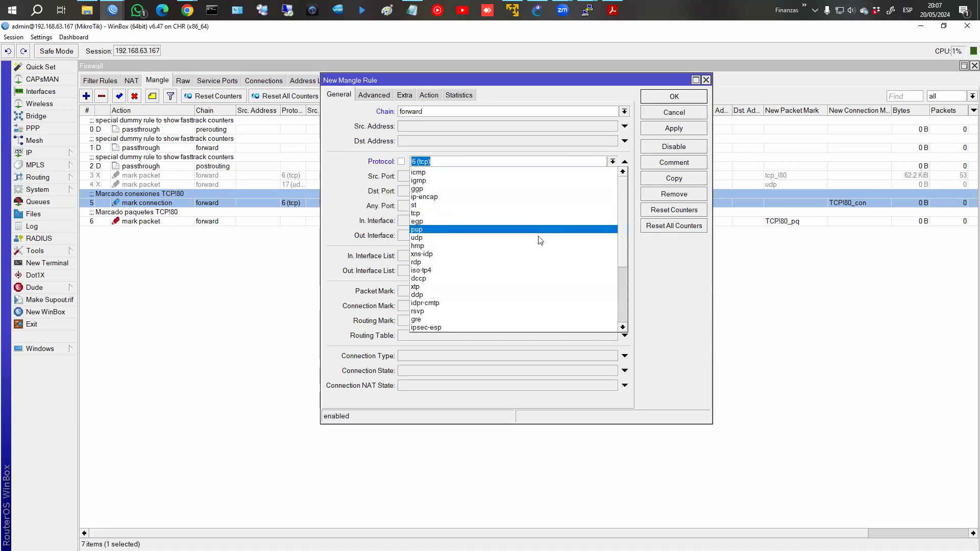
pyautogui.click(531, 238)
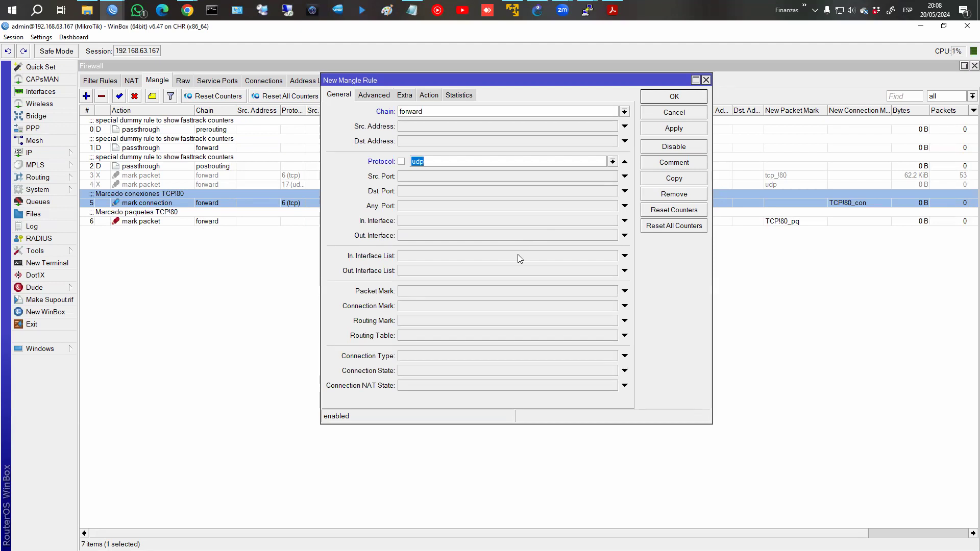
pyautogui.click(412, 370)
pyautogui.click(539, 371)
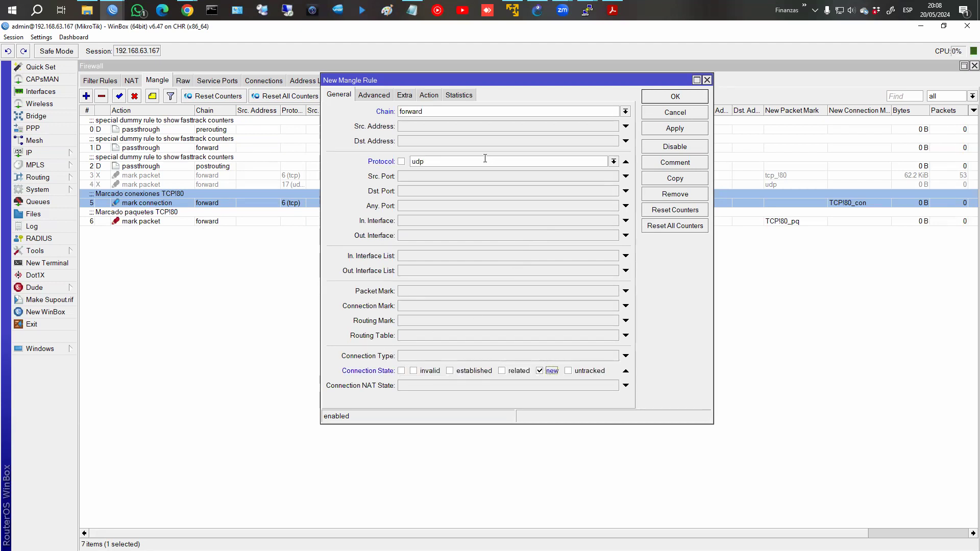
# Set the action to mark connection with new connection mark udp_con.
pyautogui.click(426, 96)
pyautogui.click(423, 114)
pyautogui.click(423, 203)
pyautogui.click(440, 167)
pyautogui.write('upd_con')
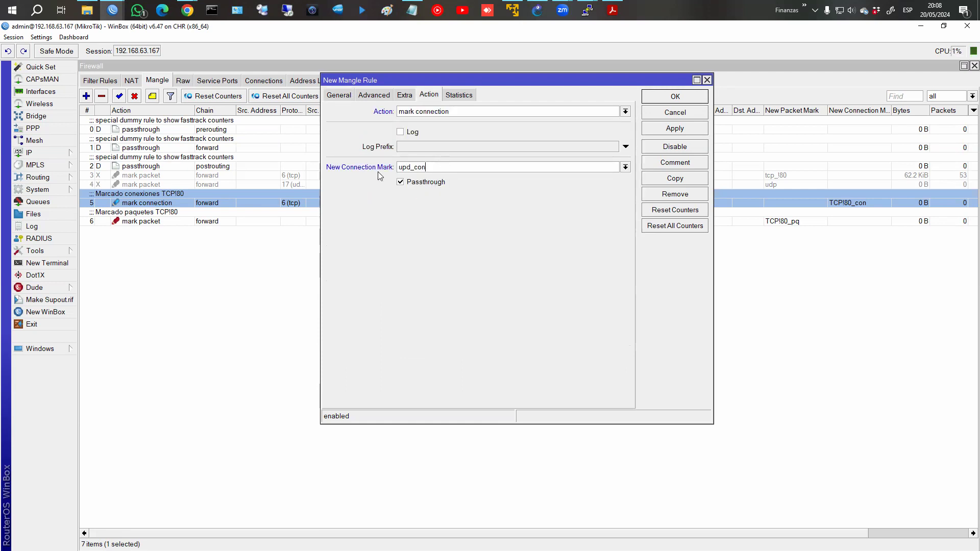
pyautogui.click(408, 167)
pyautogui.press('BackSpace')
pyautogui.press('Right')
pyautogui.write('p')
# Add the 'Marcado conex UDP' comment and save the rule as rule 7.
pyautogui.click(674, 162)
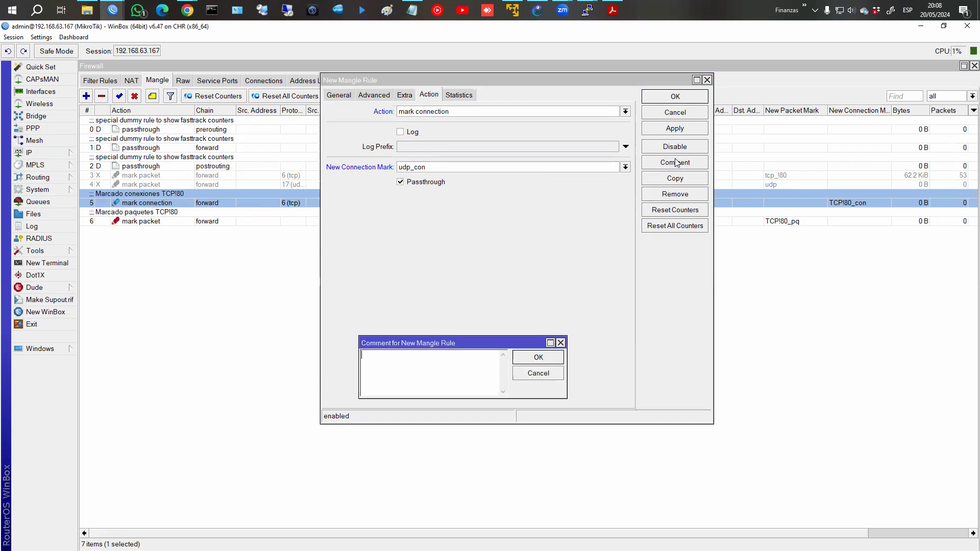
pyautogui.write('Marcado cone')
pyautogui.write('xiones')
pyautogui.press('Return')
pyautogui.click(697, 99)
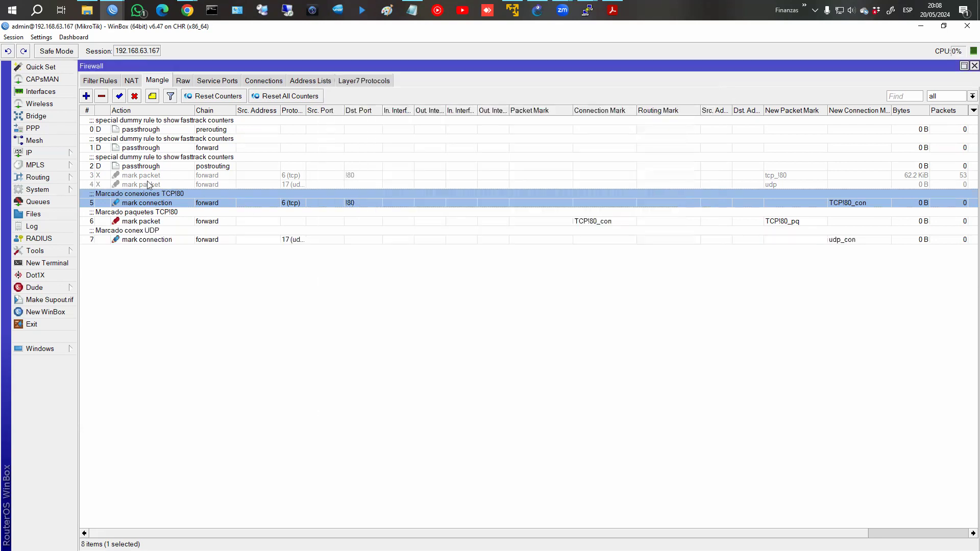
# Start a new forward-chain rule matching connection mark udp_con.
pyautogui.click(86, 96)
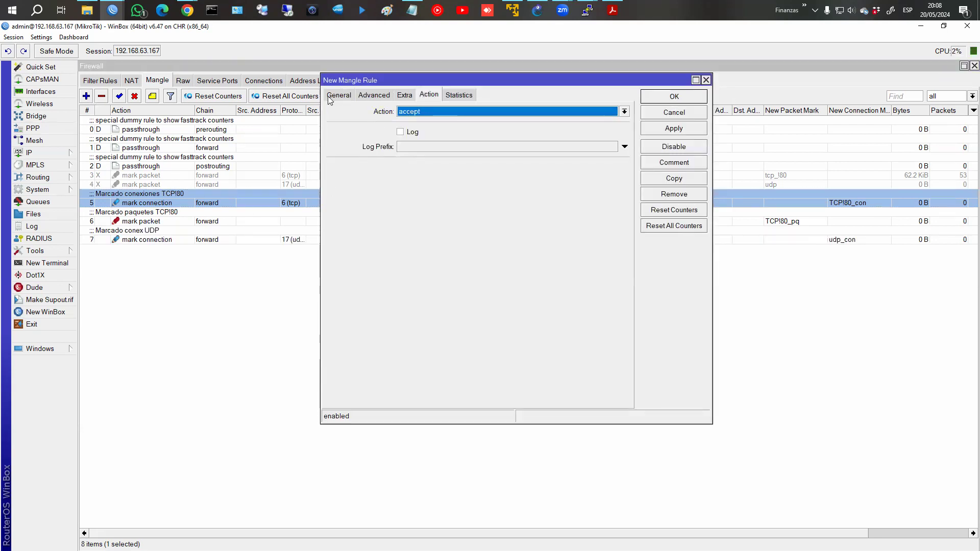
pyautogui.click(624, 112)
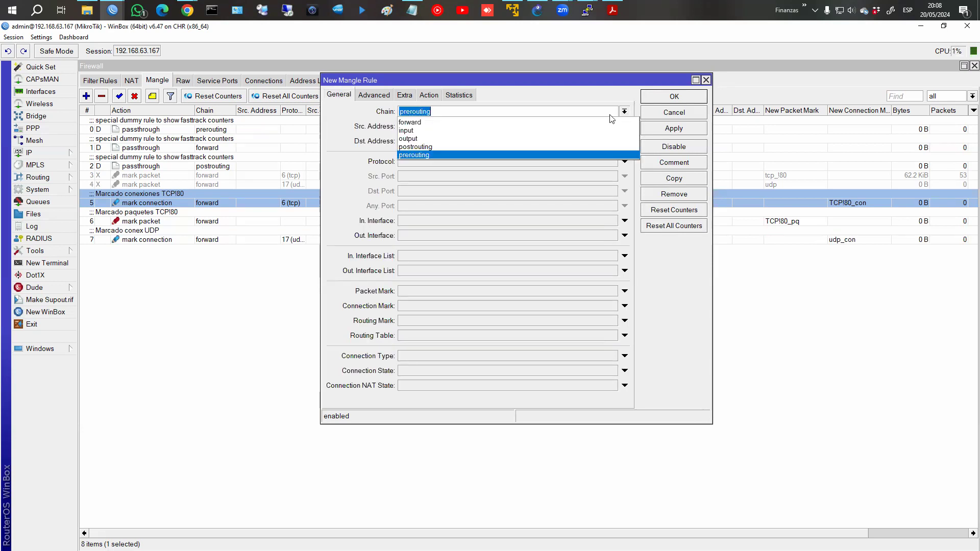
pyautogui.click(598, 123)
pyautogui.click(407, 307)
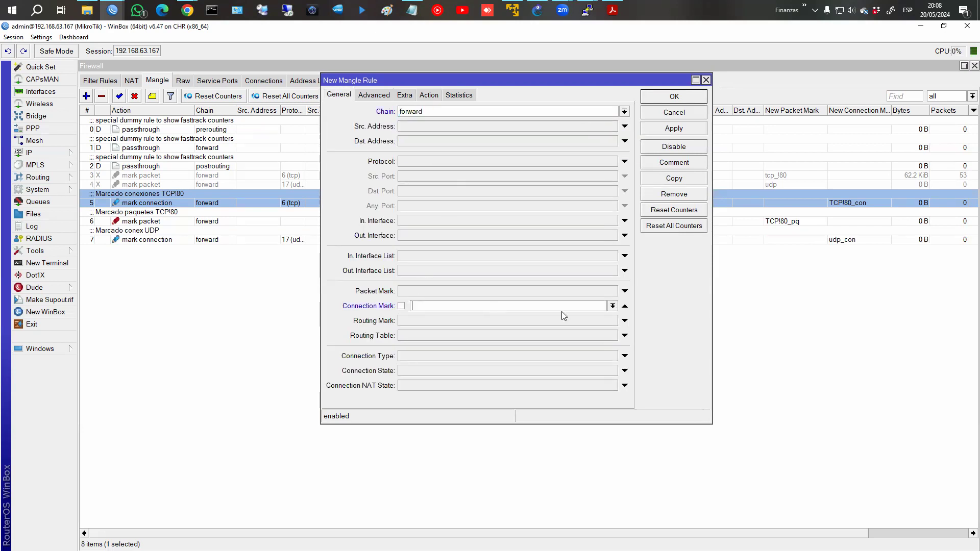
pyautogui.click(562, 307)
pyautogui.click(549, 332)
# Mark its packets as udp_pq with passthrough off and save the rule.
pyautogui.click(429, 97)
pyautogui.click(433, 113)
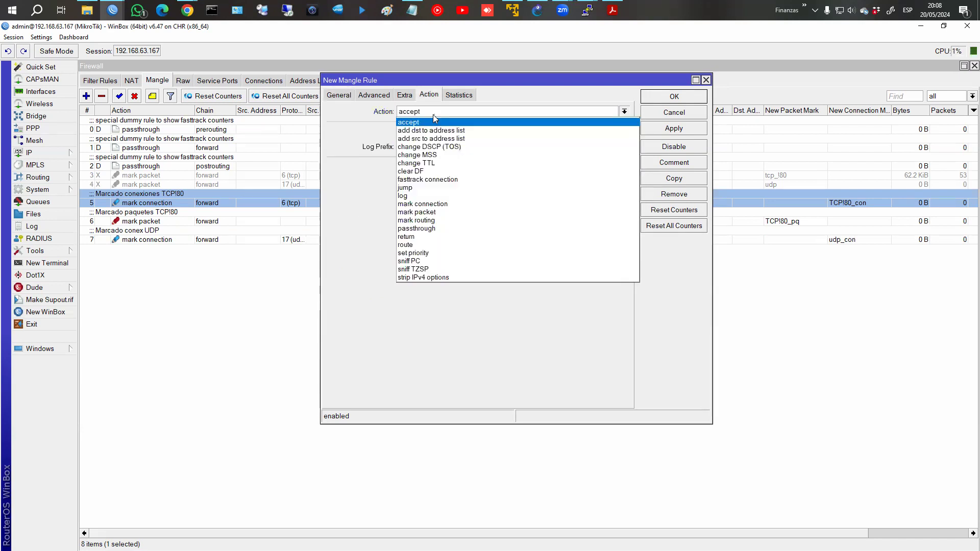
pyautogui.click(424, 212)
pyautogui.click(432, 167)
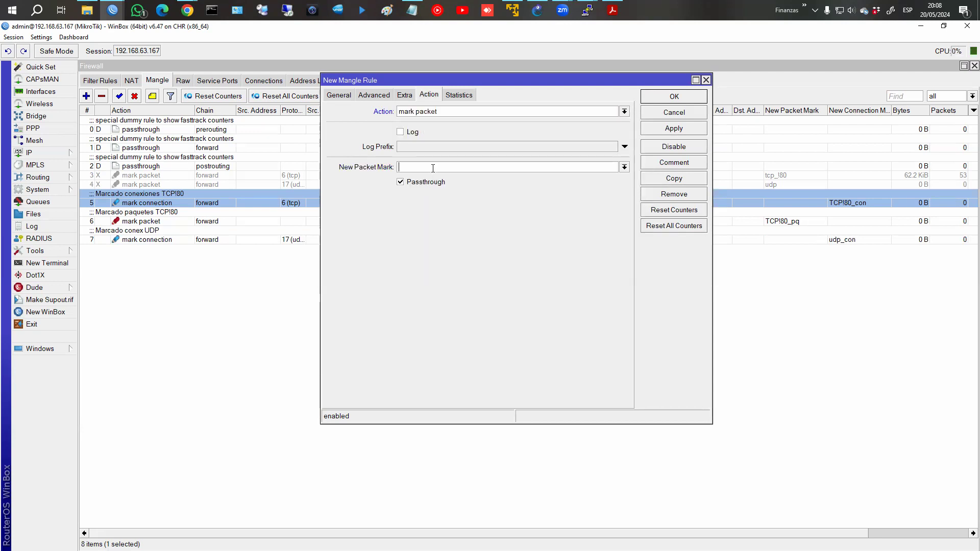
pyautogui.write('udp_pq')
pyautogui.click(409, 183)
pyautogui.click(674, 97)
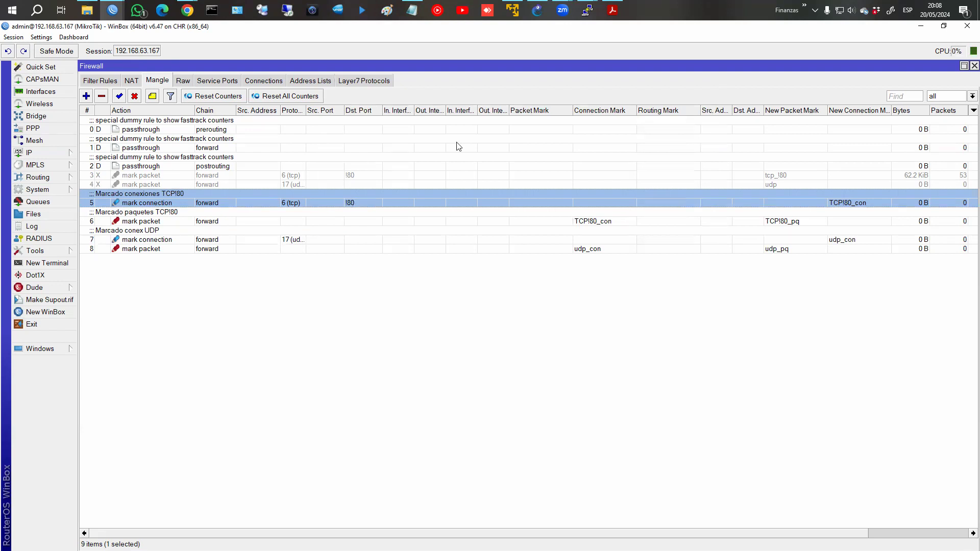
# Open rules 5 and 6 side by side on their General tabs, with rule 5 in front.
pyautogui.doubleClick(273, 203)
pyautogui.moveTo(408, 82); pyautogui.dragTo(225, 89)
pyautogui.click(196, 92)
pyautogui.doubleClick(551, 221)
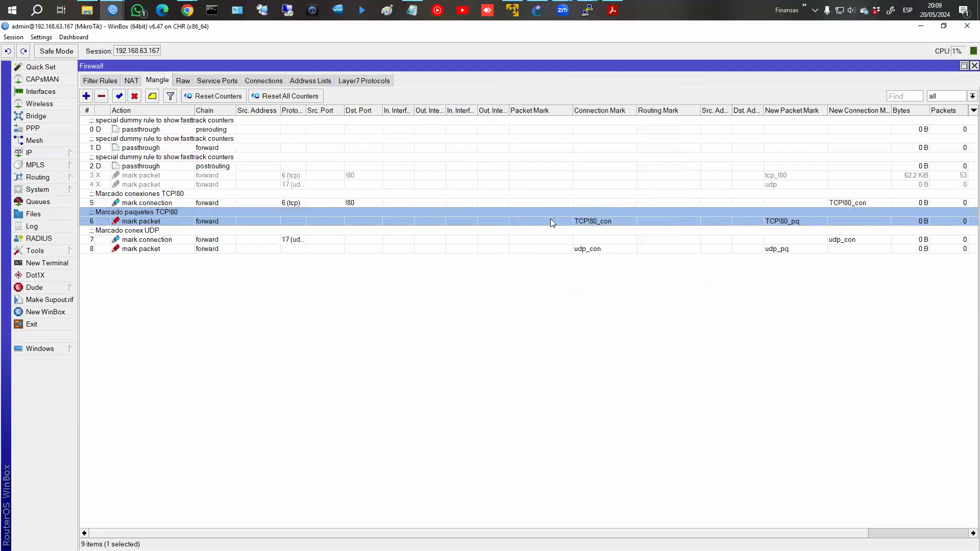
pyautogui.click(339, 95)
pyautogui.moveTo(451, 81); pyautogui.dragTo(648, 87)
pyautogui.click(69, 350)
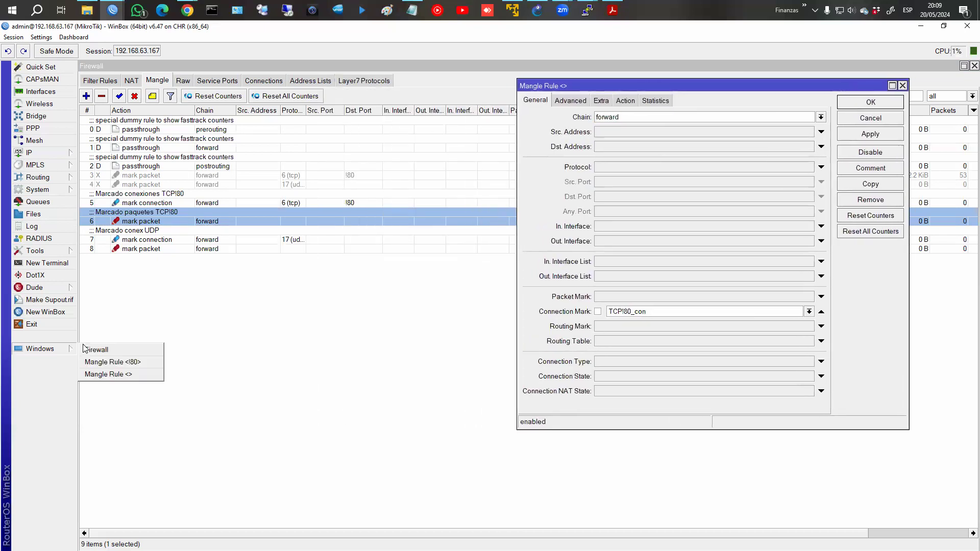
pyautogui.click(105, 360)
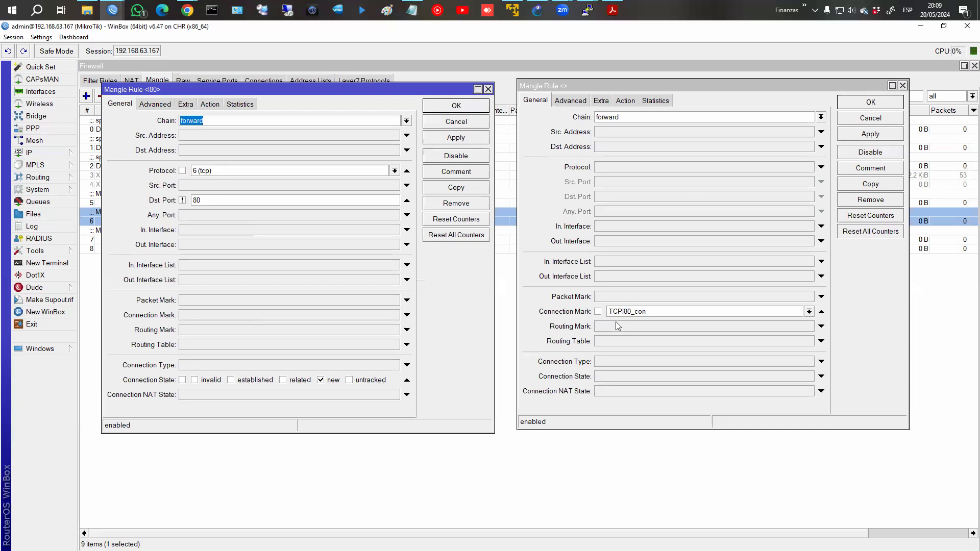
# Review rule 6's Action and General tabs, close both rule windows, and select rules 5 and 6.
pyautogui.click(625, 102)
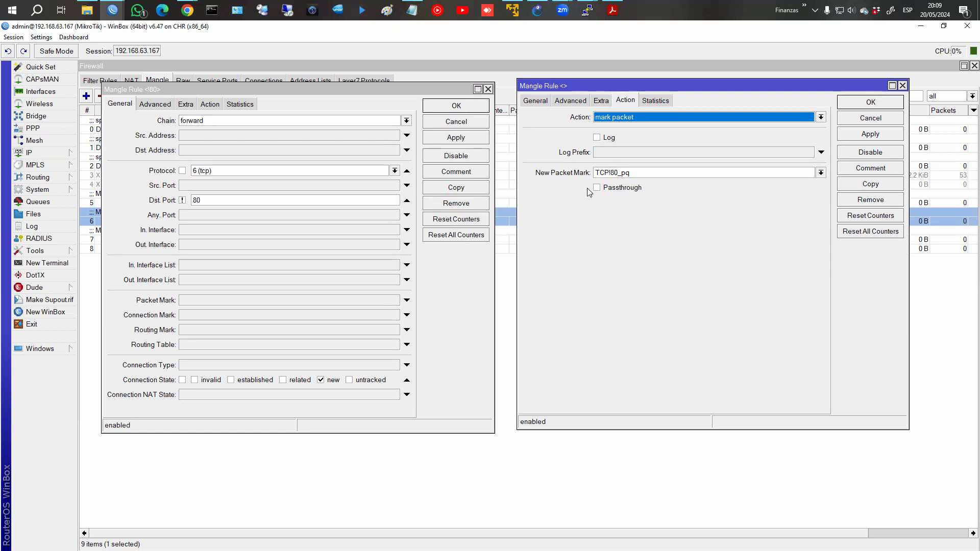
pyautogui.click(531, 100)
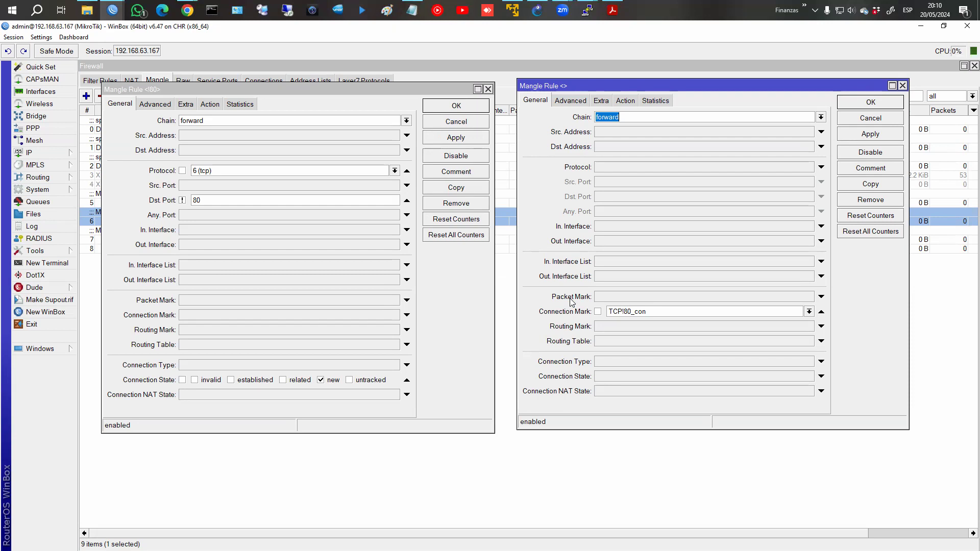
pyautogui.click(456, 105)
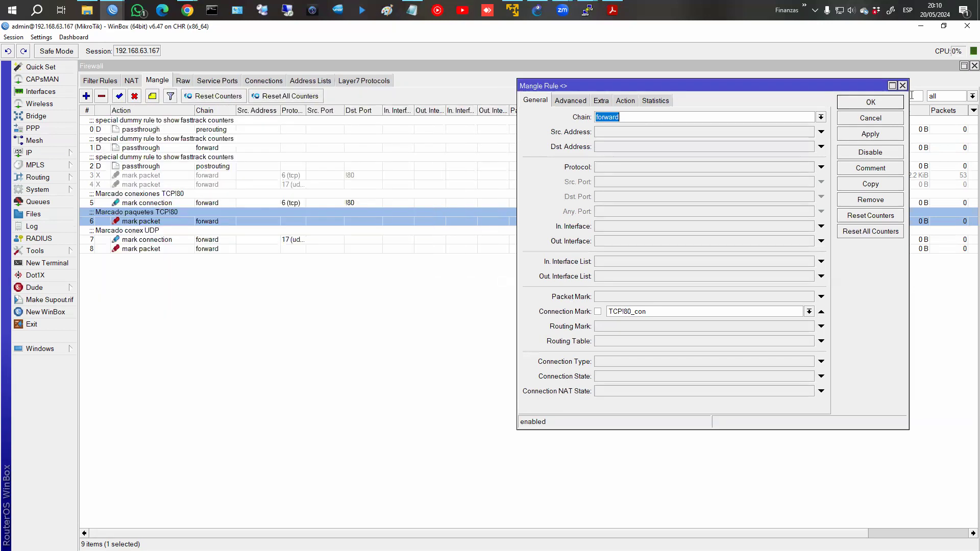
pyautogui.click(870, 102)
pyautogui.click(188, 206)
pyautogui.click(190, 211)
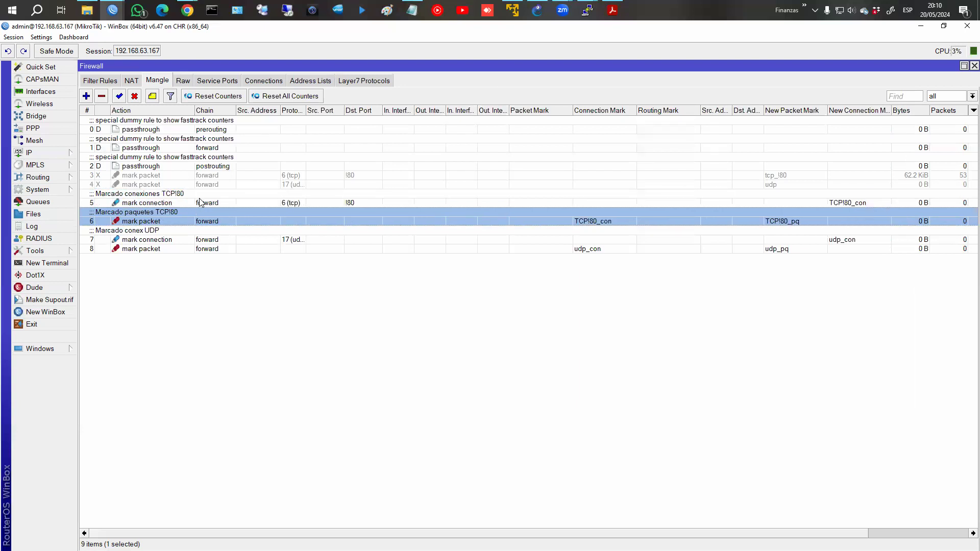
pyautogui.click(202, 202)
pyautogui.doubleClick(203, 202)
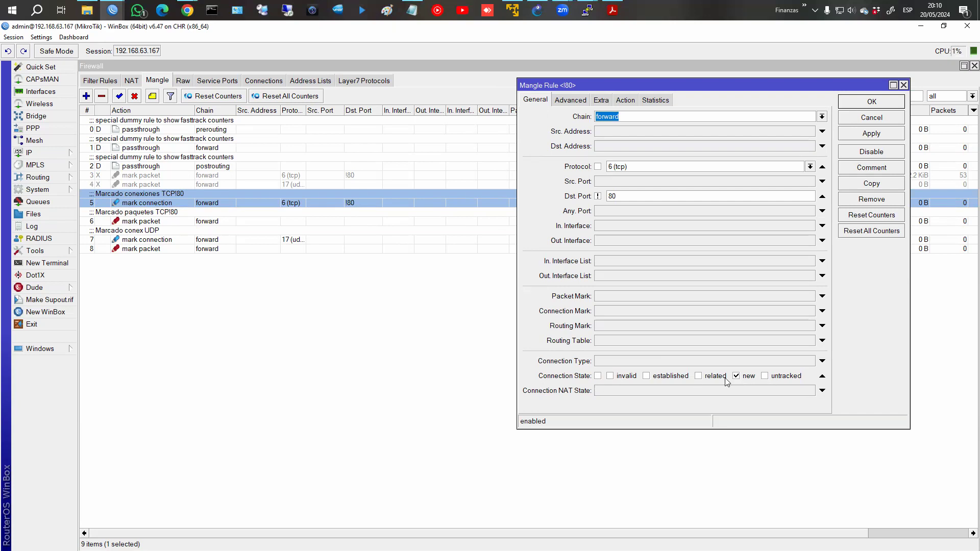
pyautogui.click(604, 314)
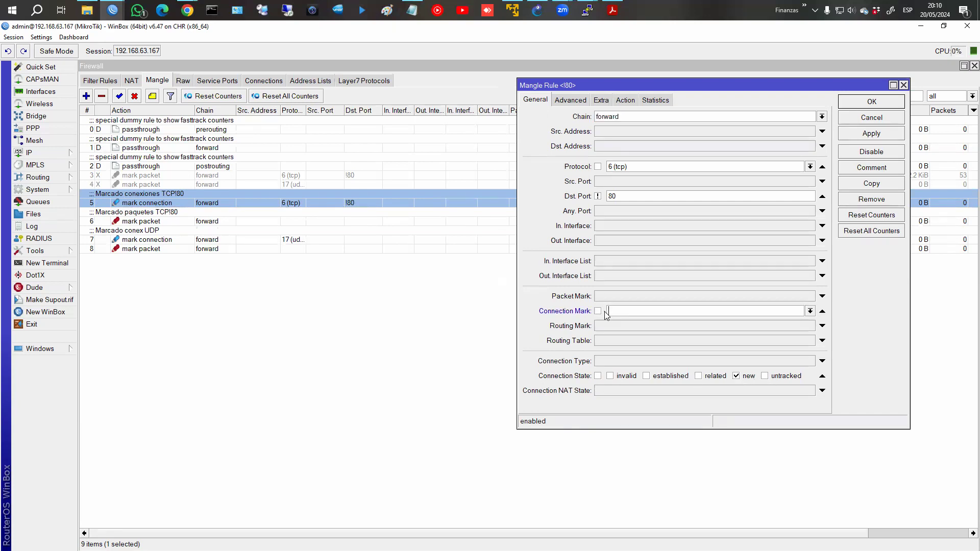
pyautogui.click(810, 311)
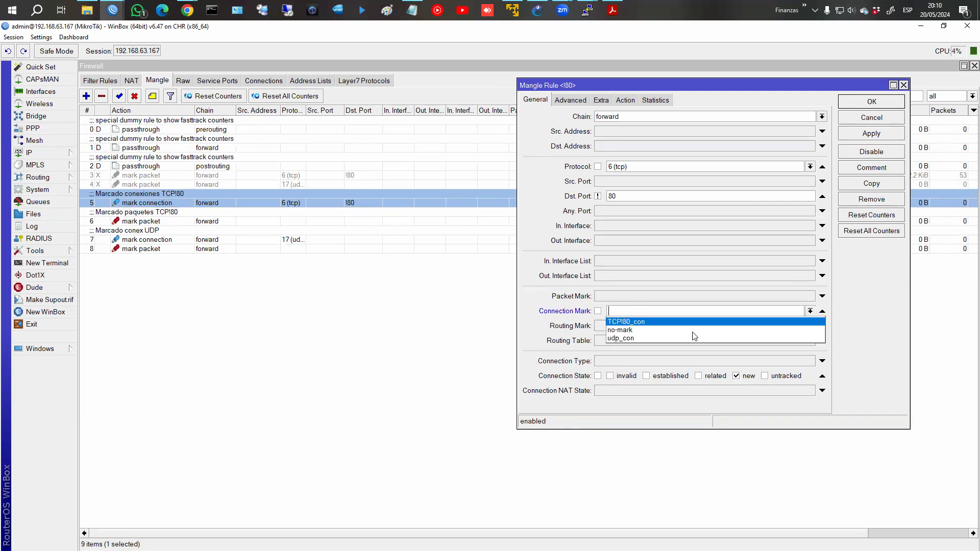
pyautogui.click(823, 311)
pyautogui.click(822, 311)
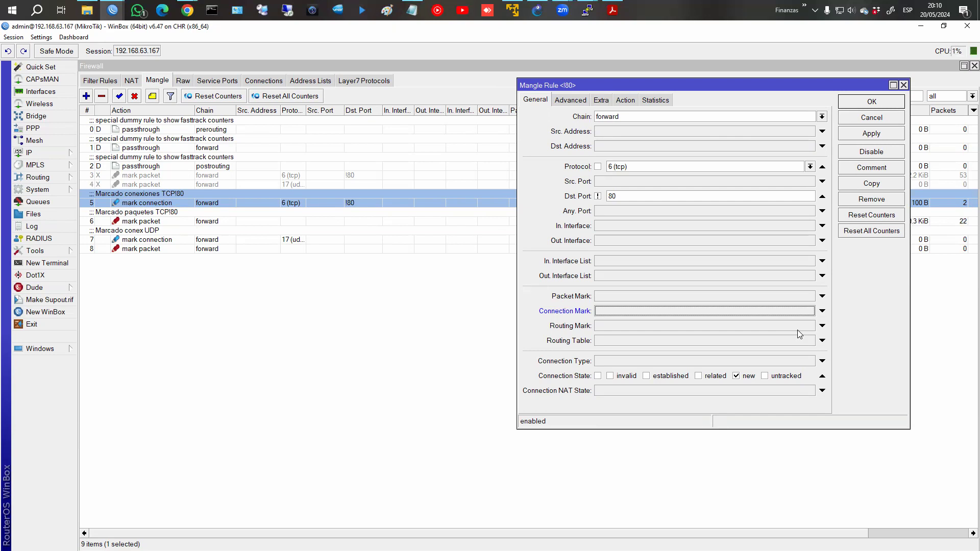
pyautogui.click(853, 120)
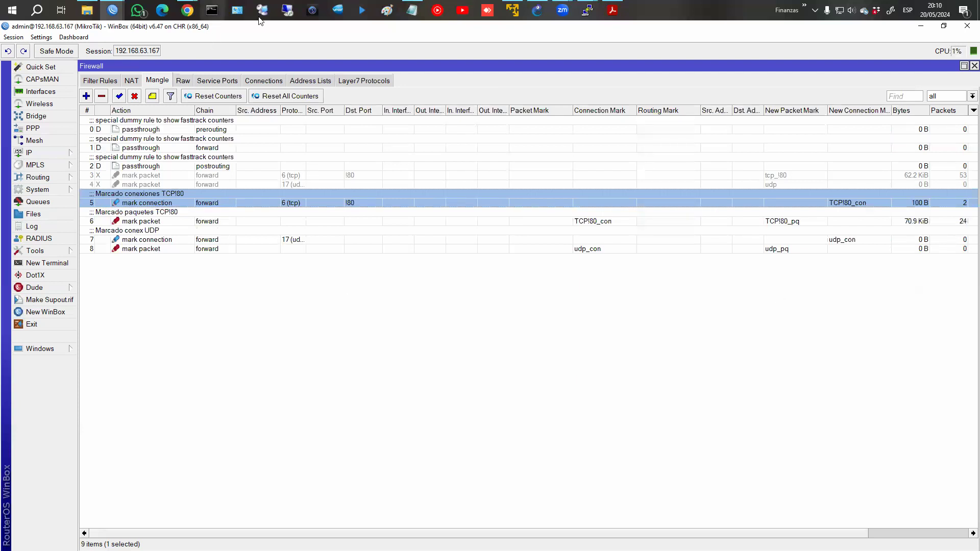
# In Chrome, advance the MANGLE book to chapter 4 'Ejemplo 2: marca de ruteo' and hide the radio player.
pyautogui.click(185, 9)
pyautogui.click(263, 66)
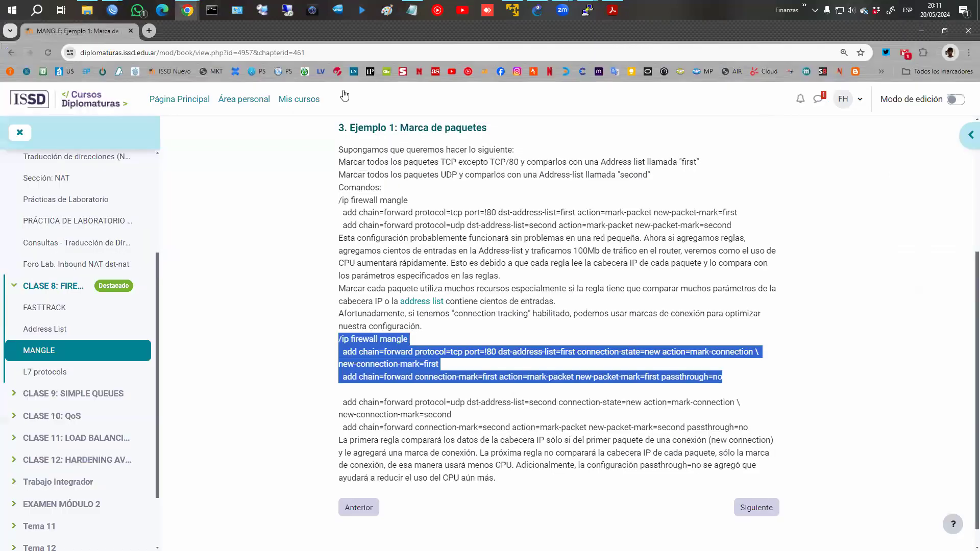
pyautogui.click(749, 512)
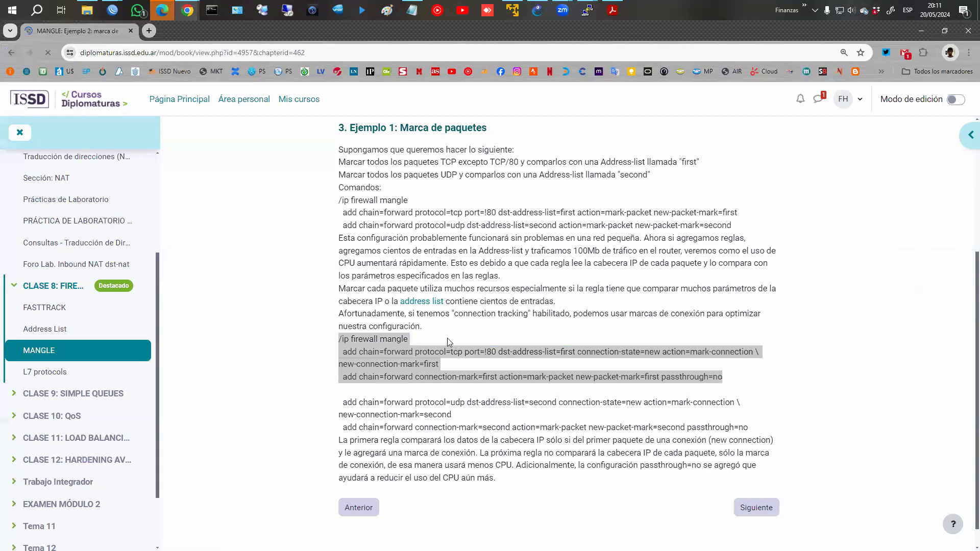
pyautogui.scroll(-1, 463, 310)
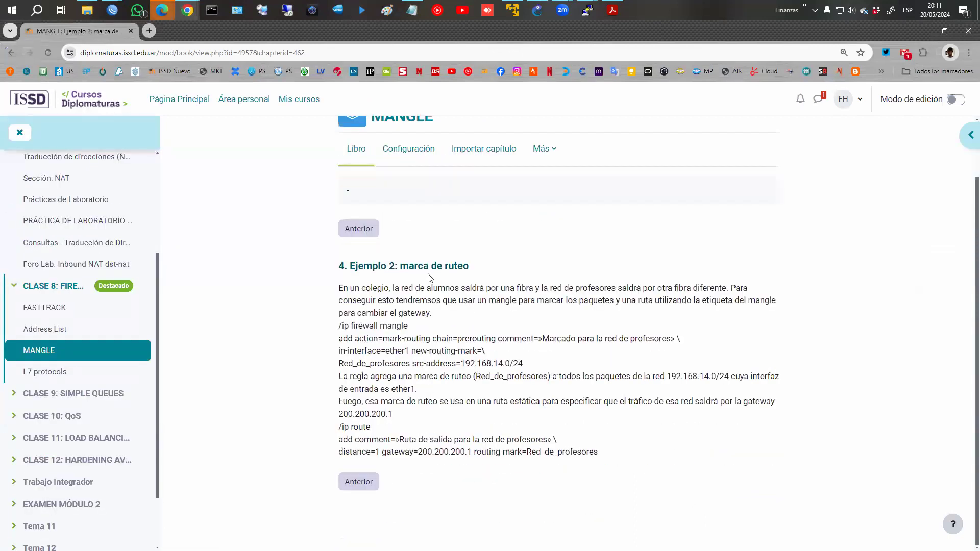
pyautogui.click(162, 10)
pyautogui.click(721, 33)
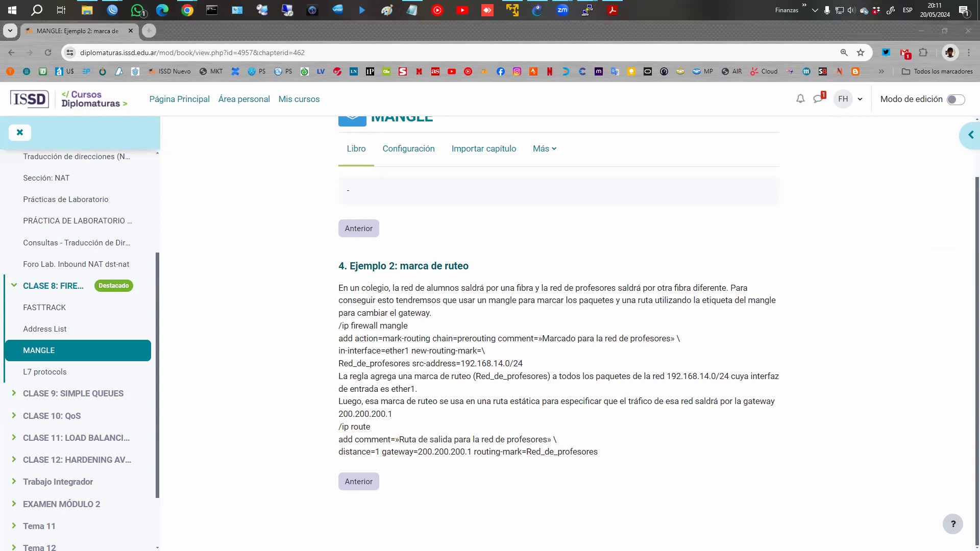
# Handwrite 'PBR → Policy Based Routing' in red beside the chapter heading.
pyautogui.moveTo(572, 215); pyautogui.dragTo(572, 249)
pyautogui.moveTo(568, 221)
pyautogui.mouseDown()
pyautogui.moveTo(594, 220)
pyautogui.moveTo(596, 238)
pyautogui.moveTo(665, 230)
pyautogui.moveTo(657, 236)
pyautogui.moveTo(692, 241)
pyautogui.moveTo(690, 229)
pyautogui.moveTo(709, 231)
pyautogui.mouseUp()
pyautogui.moveTo(719, 217)
pyautogui.mouseDown()
pyautogui.moveTo(720, 240)
pyautogui.moveTo(739, 238)
pyautogui.mouseUp()
pyautogui.click(730, 227)
pyautogui.moveTo(745, 228)
pyautogui.mouseDown()
pyautogui.moveTo(754, 251)
pyautogui.moveTo(701, 273)
pyautogui.moveTo(738, 276)
pyautogui.mouseUp()
pyautogui.moveTo(747, 270)
pyautogui.mouseDown()
pyautogui.moveTo(725, 304)
pyautogui.moveTo(742, 291)
pyautogui.moveTo(766, 310)
pyautogui.mouseUp()
# Circle the note, draw arrows leaving it, and sketch a table frame below.
pyautogui.moveTo(666, 268)
pyautogui.mouseDown()
pyautogui.moveTo(684, 314)
pyautogui.moveTo(678, 222)
pyautogui.mouseUp()
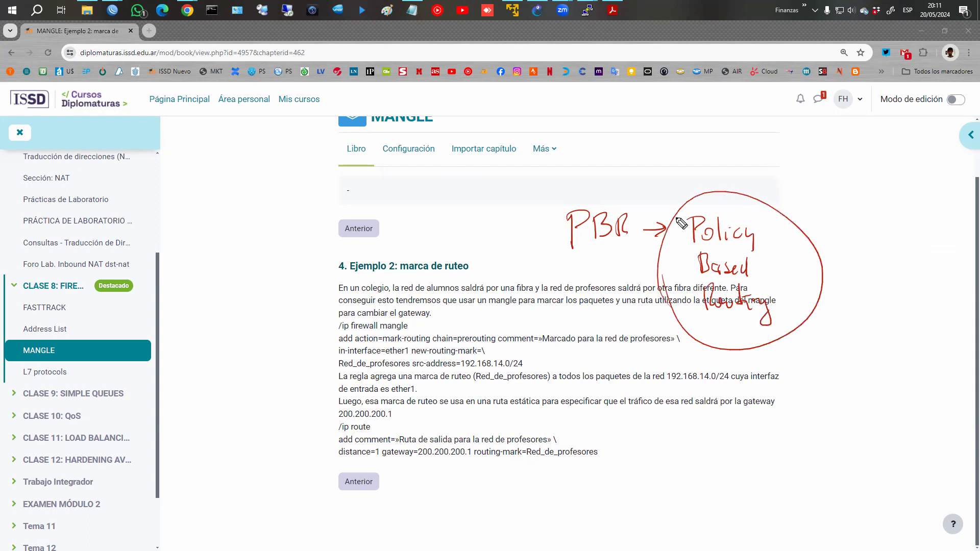
pyautogui.moveTo(653, 319)
pyautogui.mouseDown()
pyautogui.moveTo(618, 260)
pyautogui.moveTo(628, 279)
pyautogui.mouseUp()
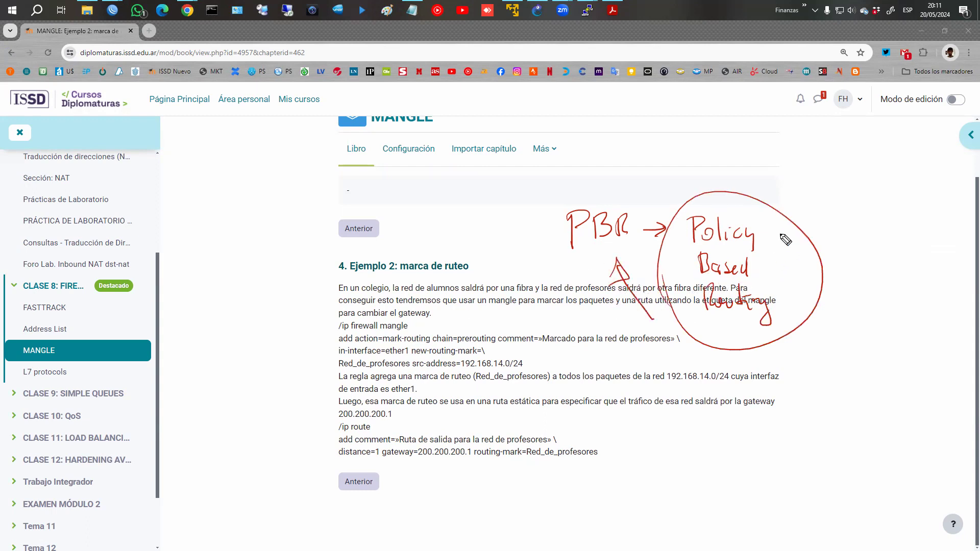
pyautogui.moveTo(763, 239)
pyautogui.mouseDown()
pyautogui.moveTo(818, 192)
pyautogui.moveTo(829, 259)
pyautogui.mouseUp()
pyautogui.moveTo(820, 252); pyautogui.dragTo(819, 265)
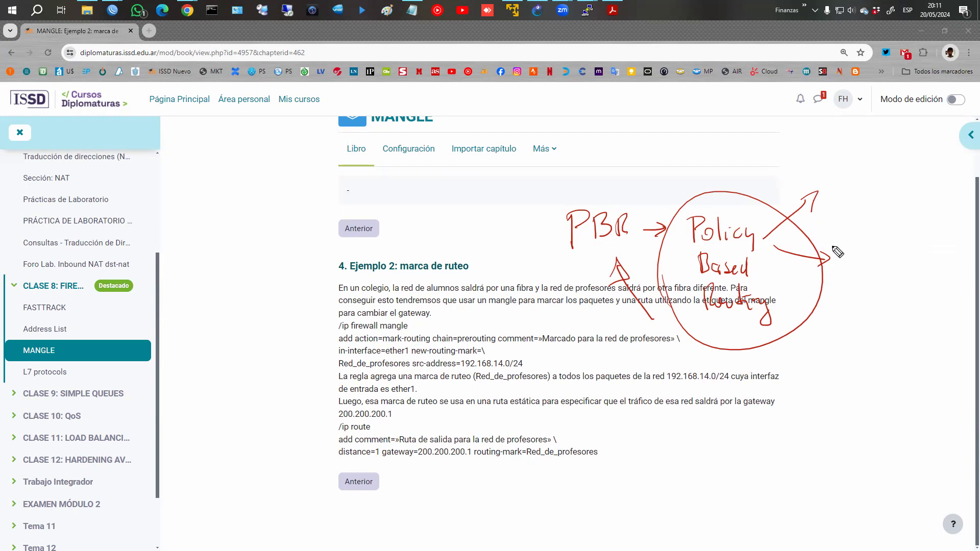
pyautogui.moveTo(690, 419)
pyautogui.mouseDown()
pyautogui.moveTo(695, 485)
pyautogui.moveTo(819, 410)
pyautogui.mouseUp()
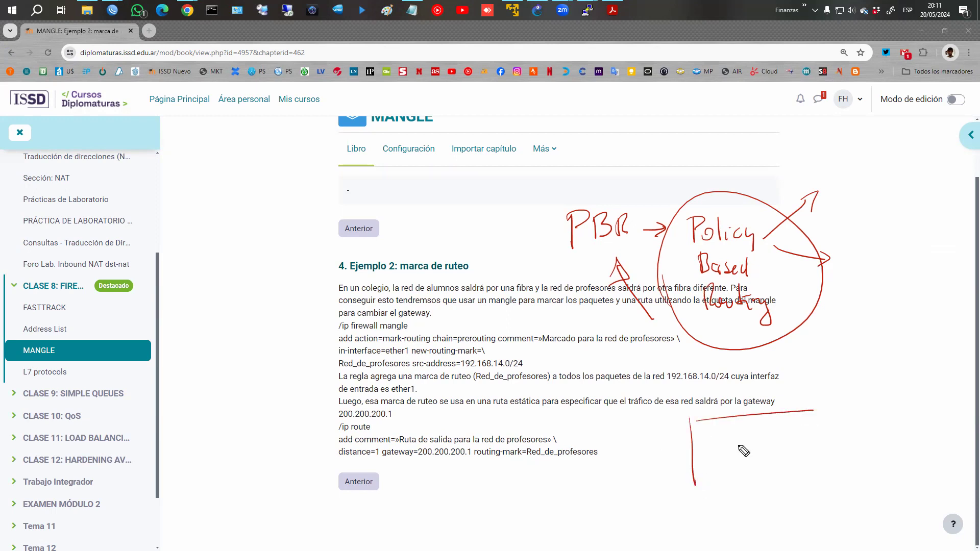
# Label the sketched table 'IP Routes' and write the first route 0/0 → 1.1.1.1.
pyautogui.moveTo(721, 396)
pyautogui.mouseDown()
pyautogui.moveTo(724, 412)
pyautogui.moveTo(814, 398)
pyautogui.moveTo(824, 409)
pyautogui.mouseUp()
pyautogui.moveTo(711, 429)
pyautogui.mouseDown()
pyautogui.moveTo(719, 446)
pyautogui.moveTo(731, 436)
pyautogui.moveTo(767, 437)
pyautogui.mouseUp()
pyautogui.moveTo(761, 433)
pyautogui.mouseDown()
pyautogui.moveTo(761, 441)
pyautogui.moveTo(795, 439)
pyautogui.mouseUp()
pyautogui.moveTo(804, 435); pyautogui.dragTo(817, 435)
pyautogui.moveTo(827, 437); pyautogui.dragTo(827, 438)
pyautogui.moveTo(835, 421); pyautogui.dragTo(835, 433)
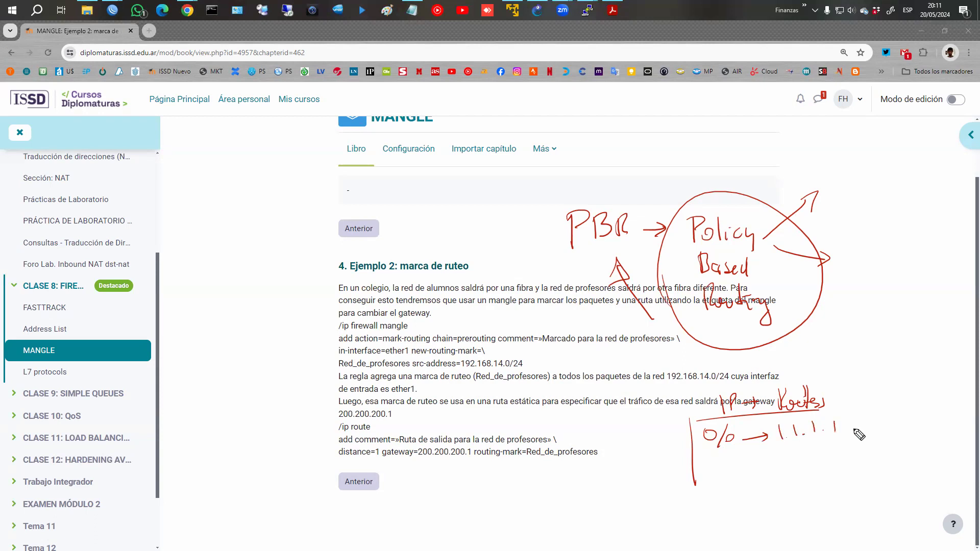
# Write the second default route 0/0 → 2.2.2.2.
pyautogui.moveTo(715, 456)
pyautogui.mouseDown()
pyautogui.moveTo(724, 475)
pyautogui.moveTo(733, 466)
pyautogui.mouseUp()
pyautogui.moveTo(746, 470)
pyautogui.mouseDown()
pyautogui.moveTo(780, 462)
pyautogui.moveTo(769, 476)
pyautogui.mouseUp()
pyautogui.moveTo(784, 458); pyautogui.dragTo(797, 466)
pyautogui.moveTo(799, 458)
pyautogui.mouseDown()
pyautogui.moveTo(808, 466)
pyautogui.moveTo(815, 453)
pyautogui.moveTo(817, 466)
pyautogui.mouseUp()
pyautogui.moveTo(821, 456); pyautogui.dragTo(841, 461)
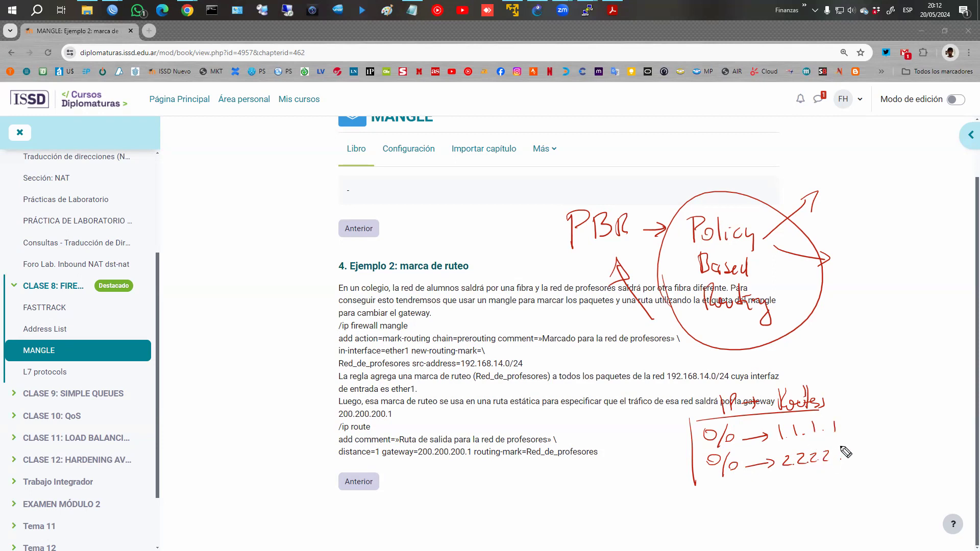
# Add a distance column marking distances 1 and 2, then erase all the ink.
pyautogui.moveTo(843, 398)
pyautogui.mouseDown()
pyautogui.moveTo(855, 464)
pyautogui.moveTo(859, 404)
pyautogui.moveTo(875, 391)
pyautogui.moveTo(863, 432)
pyautogui.moveTo(874, 456)
pyautogui.mouseUp()
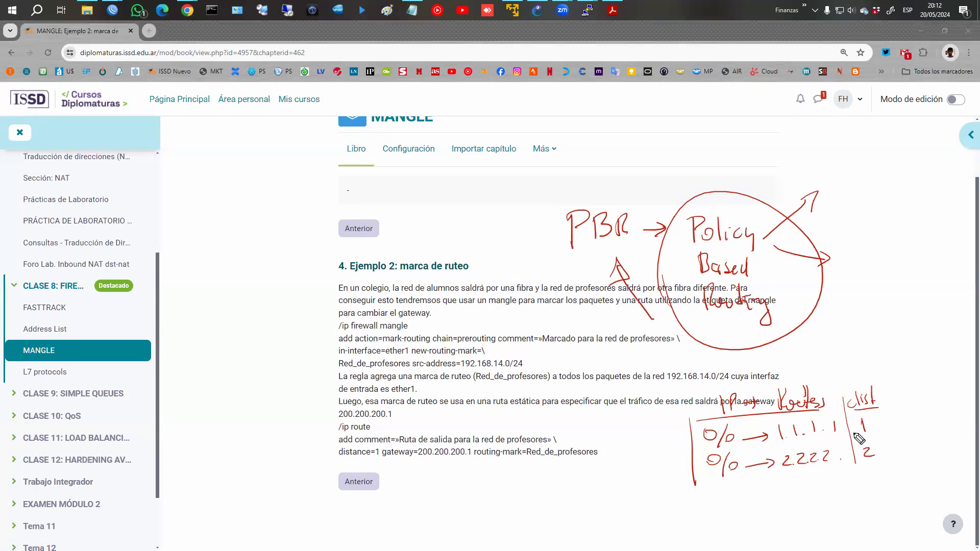
pyautogui.moveTo(913, 418)
pyautogui.mouseDown()
pyautogui.moveTo(886, 424)
pyautogui.moveTo(899, 428)
pyautogui.mouseUp()
pyautogui.click(841, 459)
pyautogui.moveTo(735, 509)
pyautogui.mouseDown()
pyautogui.moveTo(781, 495)
pyautogui.moveTo(787, 519)
pyautogui.mouseUp()
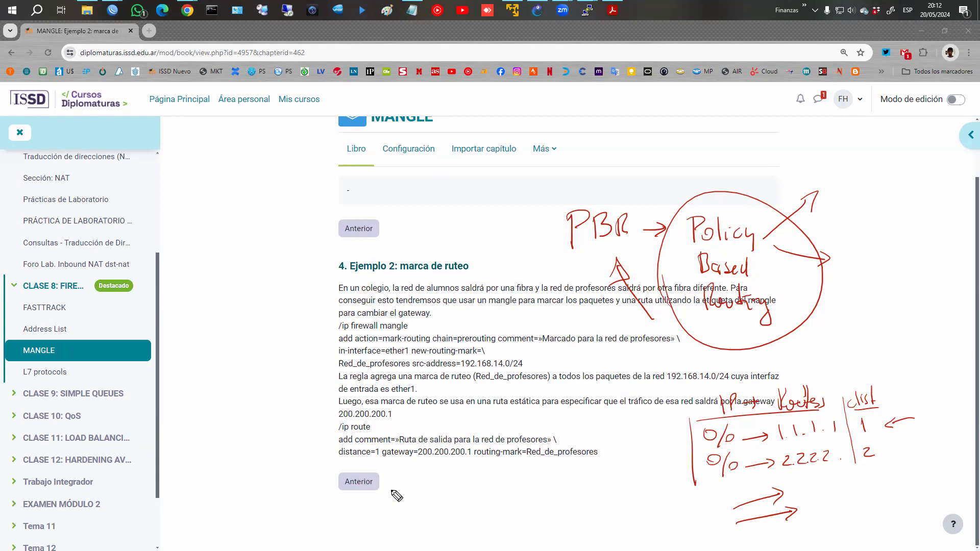
pyautogui.press('Escape')
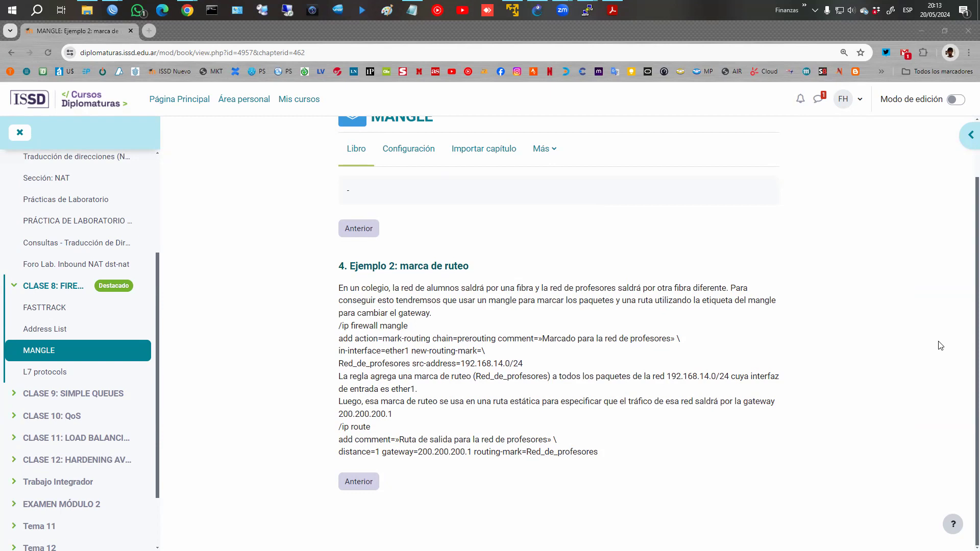
# Open the PBR project from the GNS3 projects library and bring WinBox's connect window forward.
pyautogui.click(538, 10)
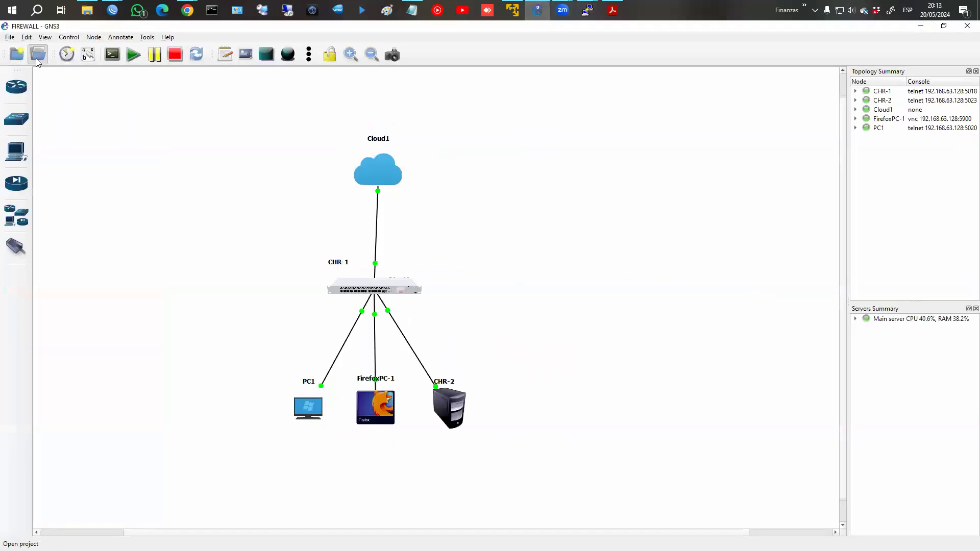
pyautogui.click(38, 53)
pyautogui.click(337, 213)
pyautogui.scroll(-15, 355, 289)
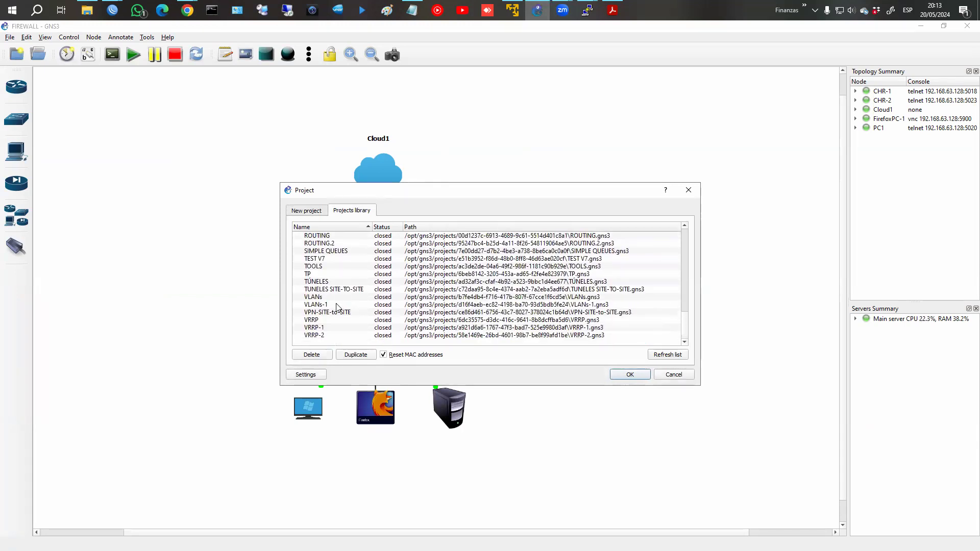
pyautogui.scroll(1, 336, 305)
pyautogui.scroll(3, 336, 306)
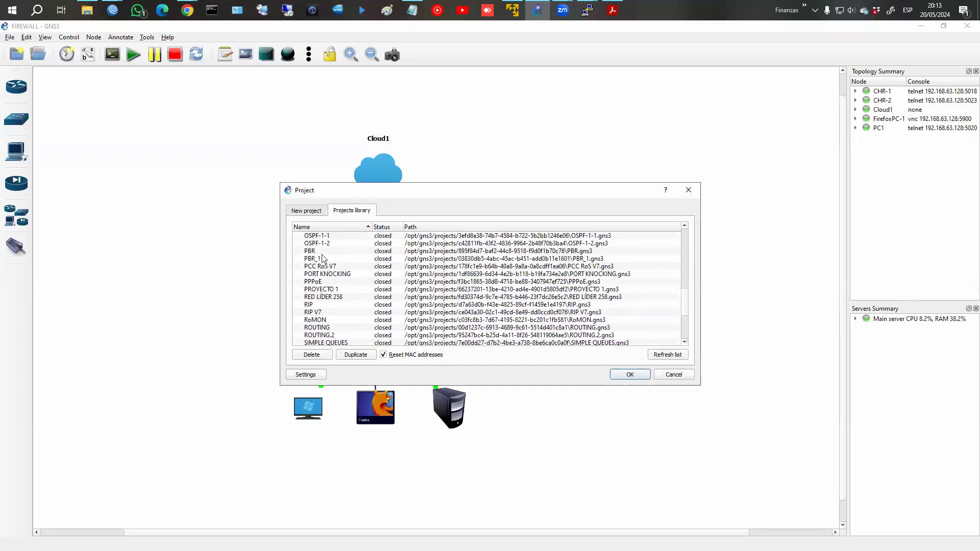
pyautogui.click(322, 251)
pyautogui.click(628, 376)
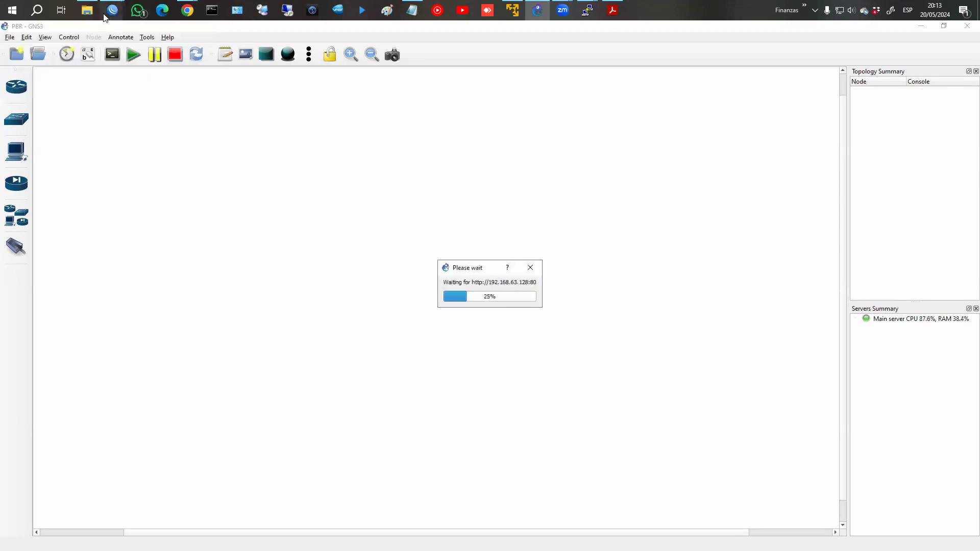
pyautogui.moveTo(110, 11)
pyautogui.click(82, 56)
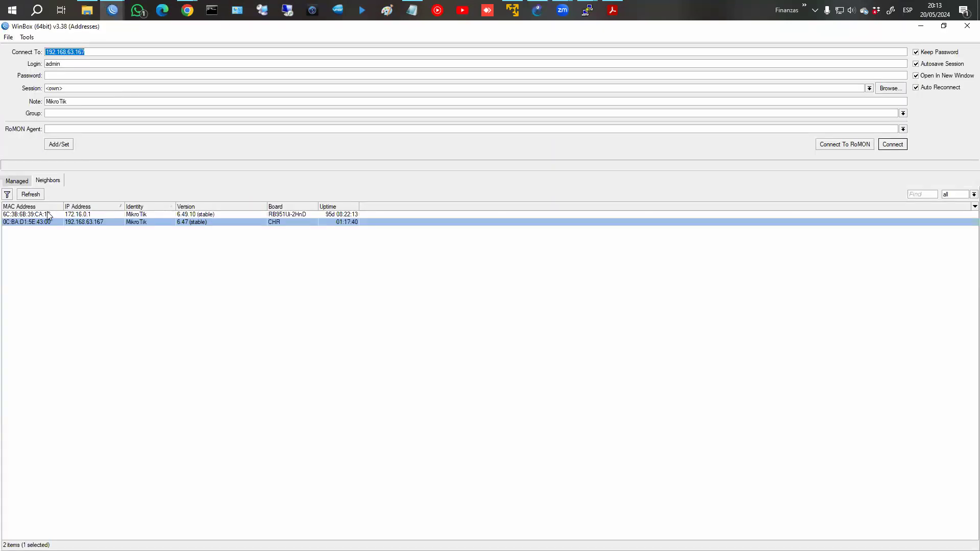
# Connect WinBox to neighbour router 6C:3B:6B:39:CA:1C.
pyautogui.click(17, 181)
pyautogui.click(56, 219)
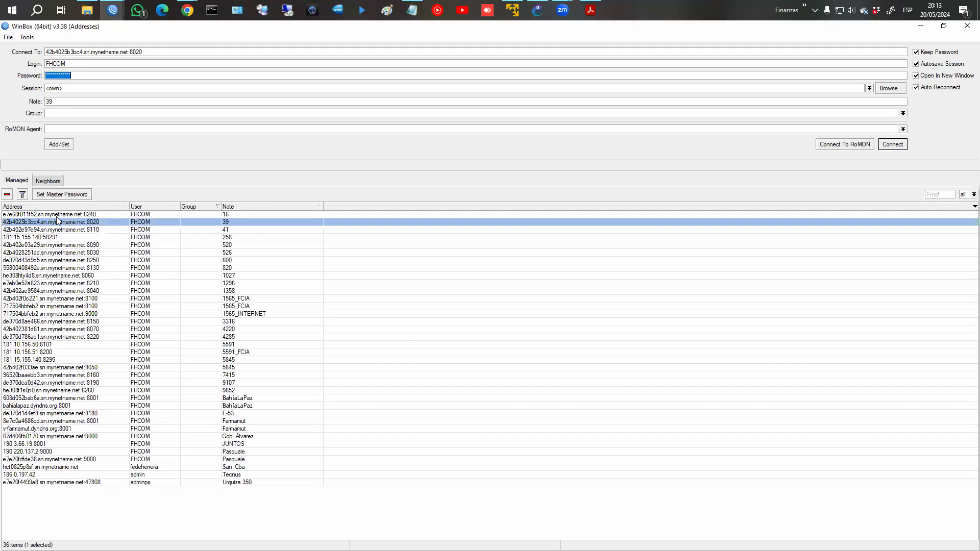
pyautogui.click(48, 182)
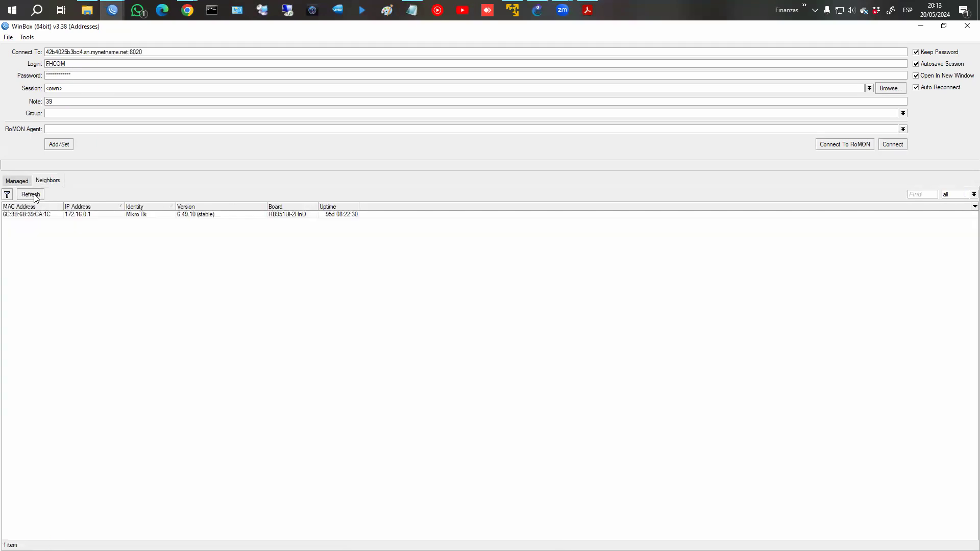
pyautogui.click(32, 216)
pyautogui.click(888, 147)
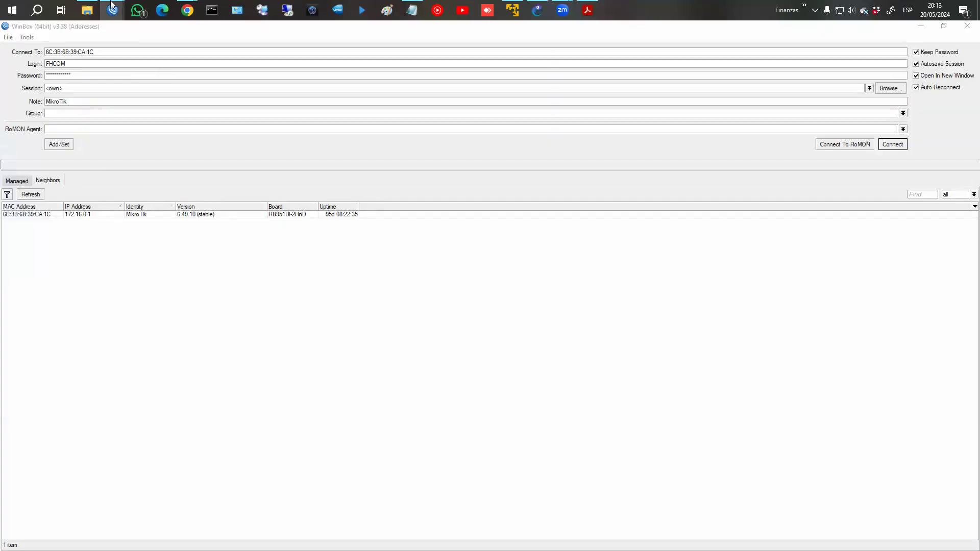
# Close the 192.168.63.167 session, refresh the neighbours list, and return to the GNS3 topology.
pyautogui.moveTo(112, 7)
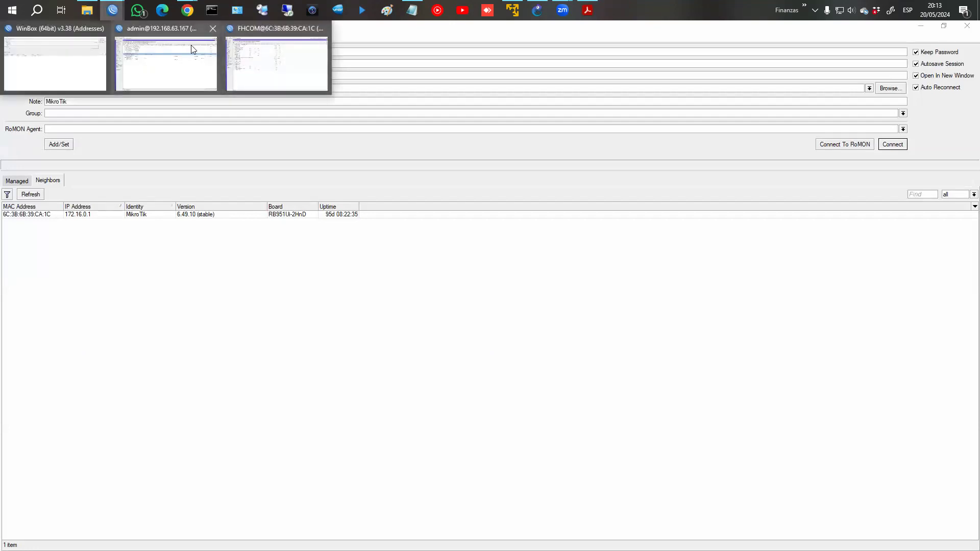
pyautogui.click(211, 28)
pyautogui.click(56, 66)
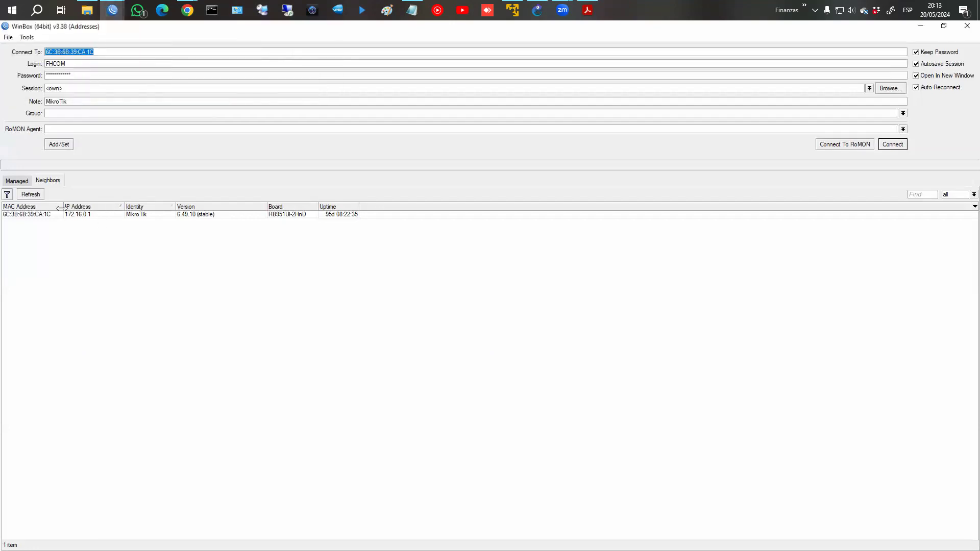
pyautogui.click(32, 195)
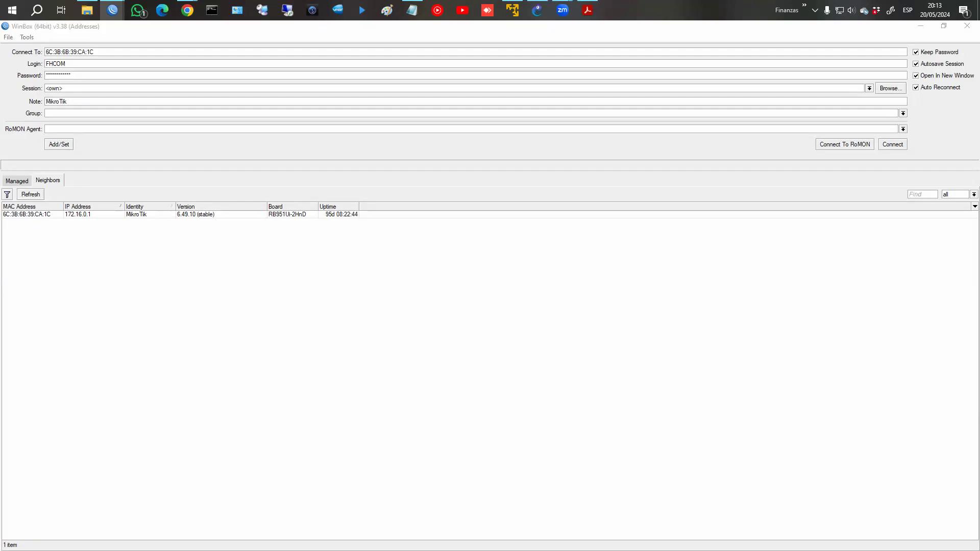
pyautogui.click(41, 195)
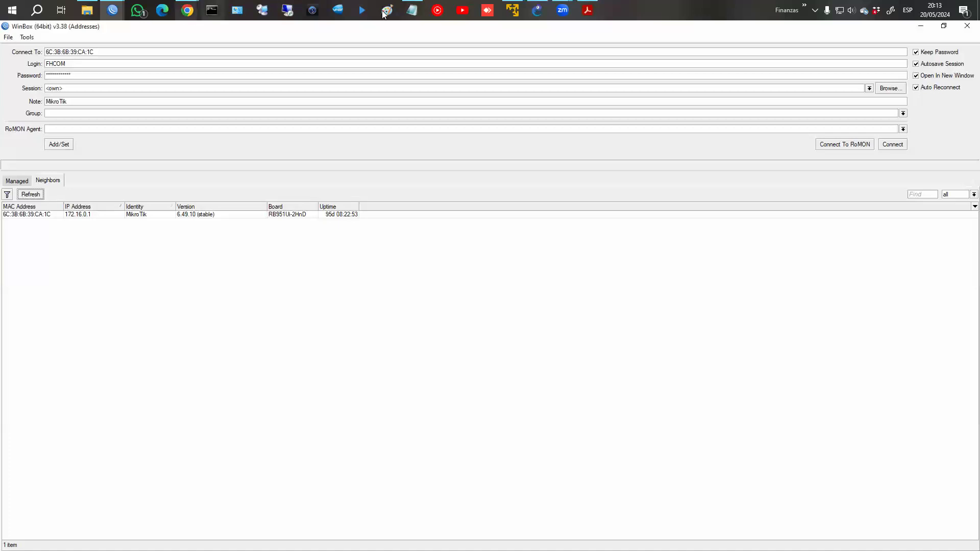
pyautogui.click(492, 57)
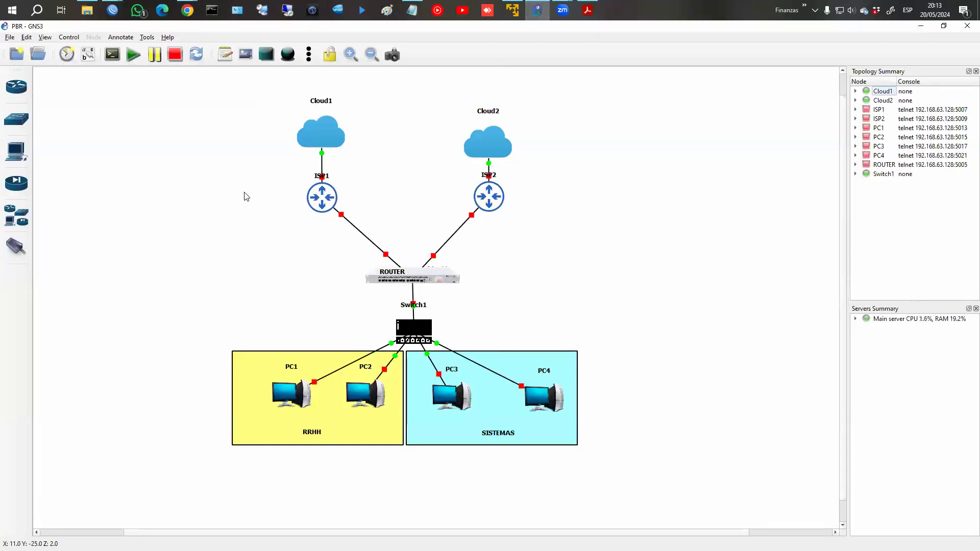
pyautogui.click(133, 55)
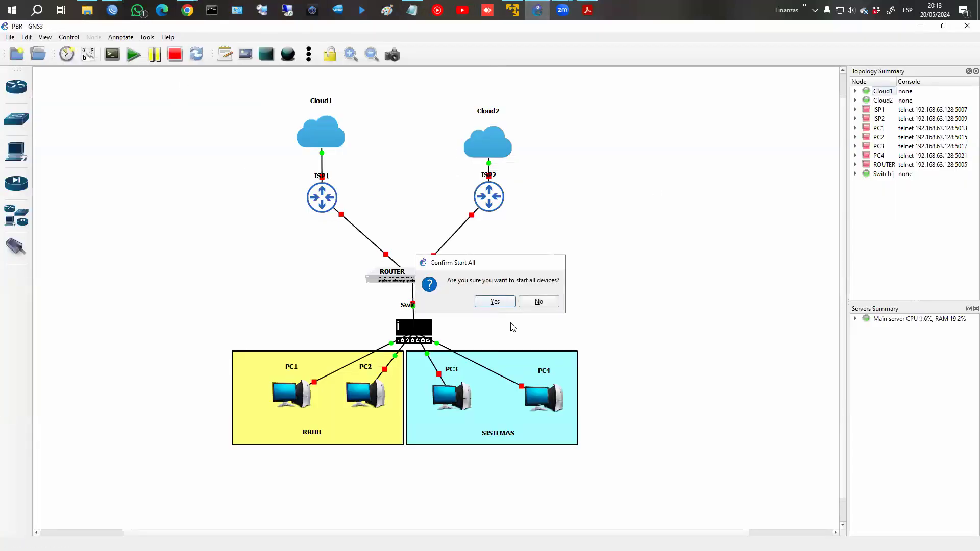
pyautogui.press('Return')
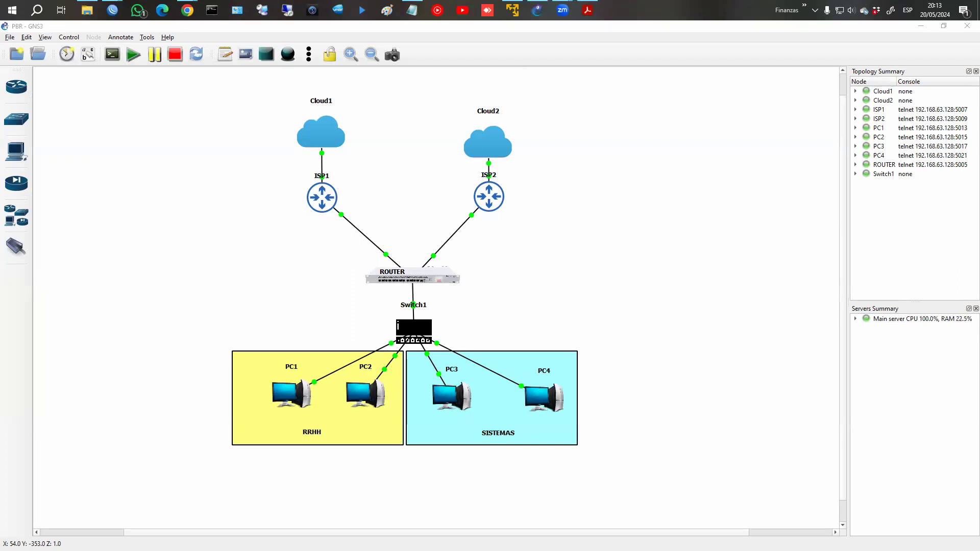
pyautogui.moveTo(324, 178)
pyautogui.mouseDown()
pyautogui.moveTo(338, 234)
pyautogui.moveTo(360, 200)
pyautogui.moveTo(408, 253)
pyautogui.moveTo(466, 202)
pyautogui.moveTo(466, 215)
pyautogui.moveTo(510, 201)
pyautogui.moveTo(487, 171)
pyautogui.mouseUp()
pyautogui.moveTo(356, 166)
pyautogui.mouseDown()
pyautogui.moveTo(353, 153)
pyautogui.moveTo(376, 158)
pyautogui.moveTo(384, 143)
pyautogui.mouseUp()
pyautogui.moveTo(527, 163)
pyautogui.mouseDown()
pyautogui.moveTo(529, 182)
pyautogui.moveTo(582, 167)
pyautogui.moveTo(578, 193)
pyautogui.mouseUp()
pyautogui.moveTo(260, 423)
pyautogui.mouseDown()
pyautogui.moveTo(320, 450)
pyautogui.moveTo(274, 426)
pyautogui.mouseUp()
pyautogui.moveTo(311, 376)
pyautogui.mouseDown()
pyautogui.moveTo(337, 294)
pyautogui.moveTo(350, 286)
pyautogui.mouseUp()
pyautogui.moveTo(248, 250)
pyautogui.mouseDown()
pyautogui.moveTo(259, 268)
pyautogui.moveTo(279, 250)
pyautogui.mouseUp()
pyautogui.moveTo(484, 360)
pyautogui.mouseDown()
pyautogui.moveTo(565, 267)
pyautogui.moveTo(595, 265)
pyautogui.moveTo(611, 279)
pyautogui.mouseUp()
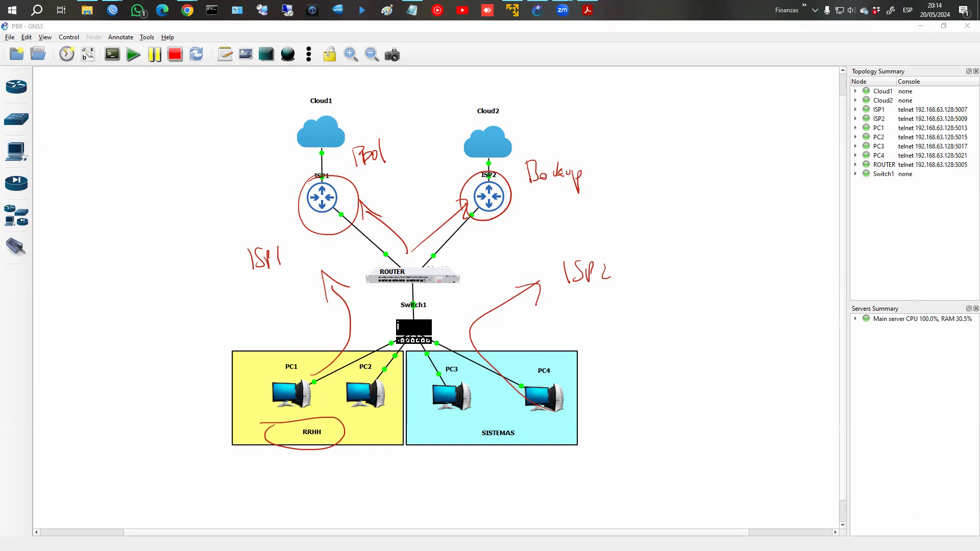
pyautogui.press('Escape')
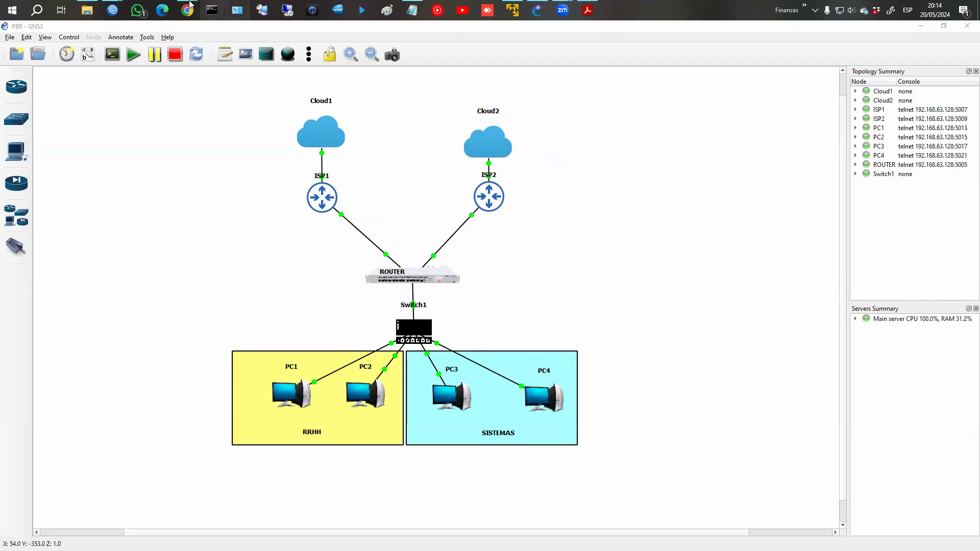
pyautogui.moveTo(112, 10)
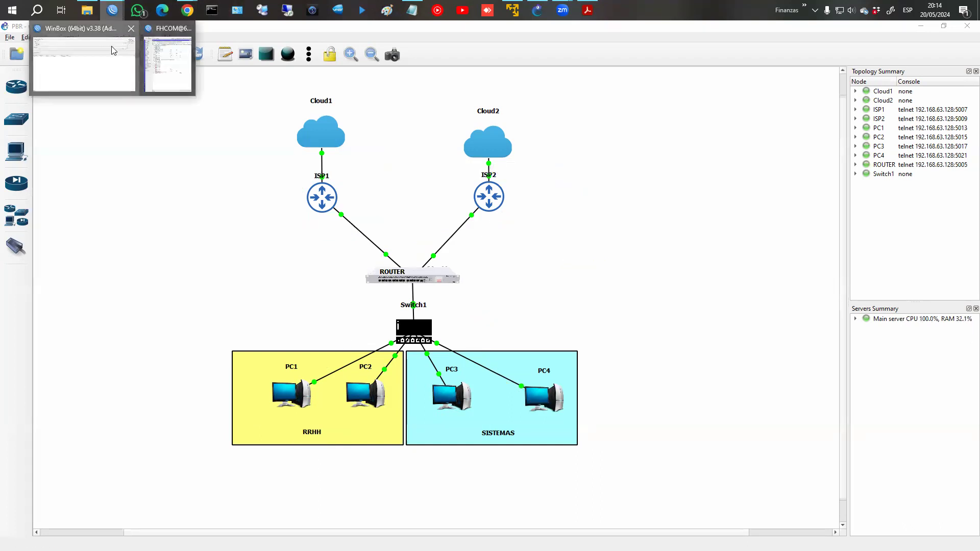
# Refresh the neighbours until ISP1 appears, then log into ISP1 as admin with the stored password cleared.
pyautogui.click(128, 46)
pyautogui.click(30, 195)
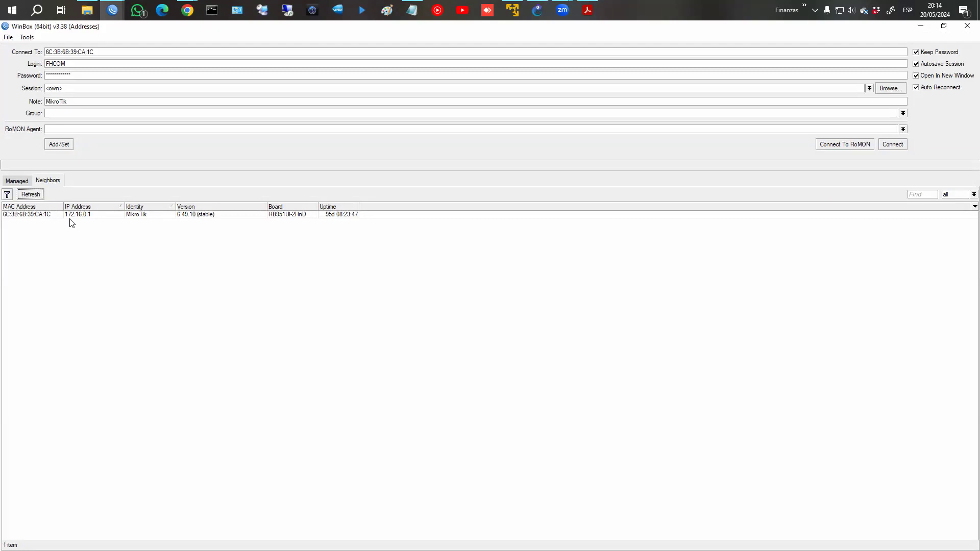
pyautogui.click(26, 196)
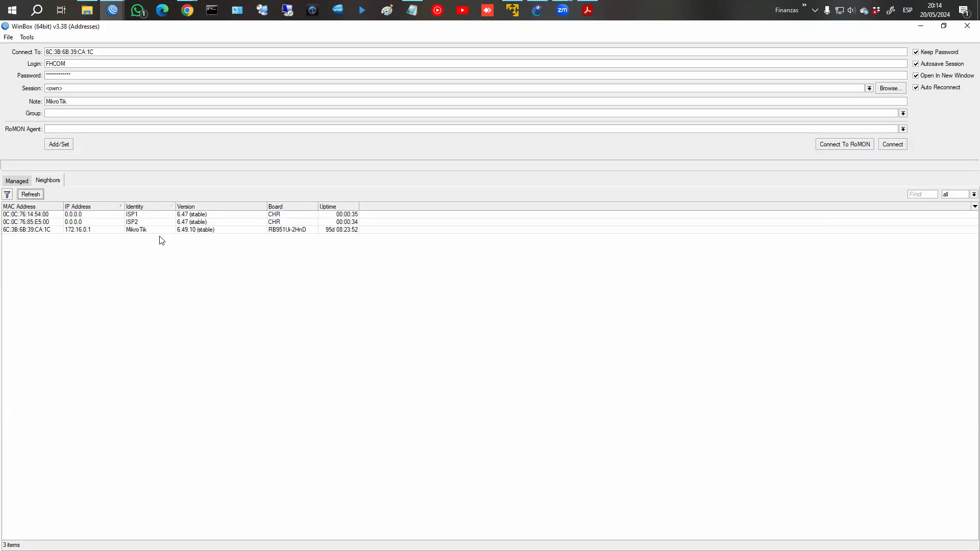
pyautogui.click(28, 195)
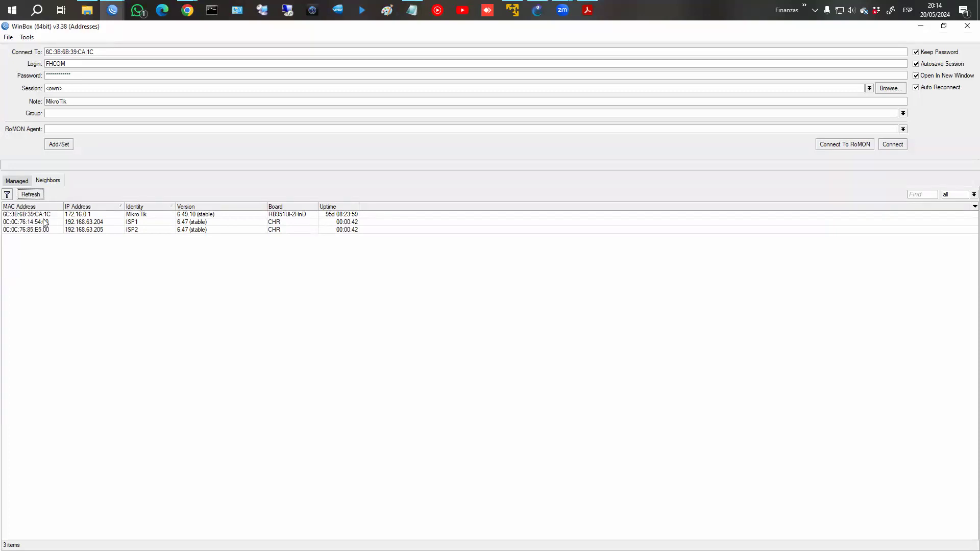
pyautogui.click(45, 223)
pyautogui.click(891, 146)
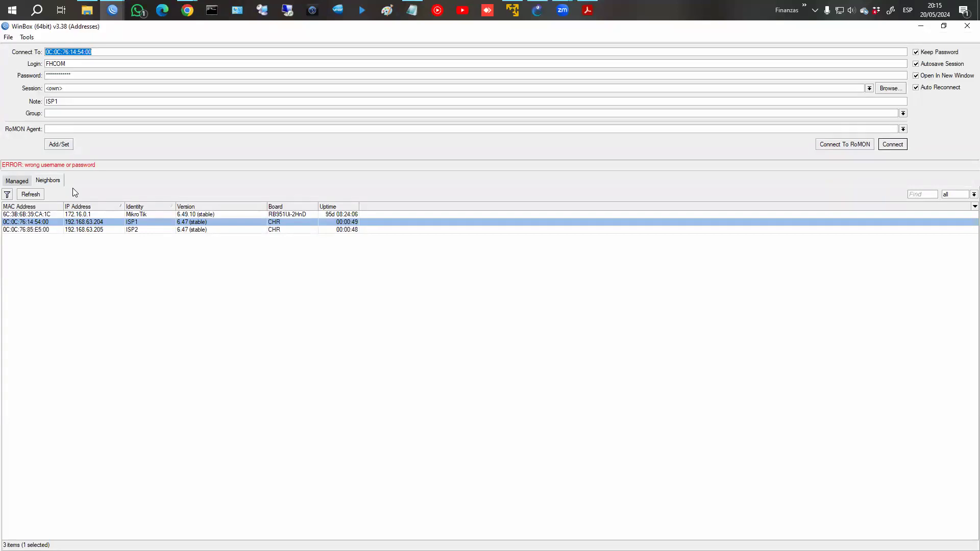
pyautogui.press('Tab')
pyautogui.write('admin')
pyautogui.press('Tab')
pyautogui.press('BackSpace')
pyautogui.press('Return')
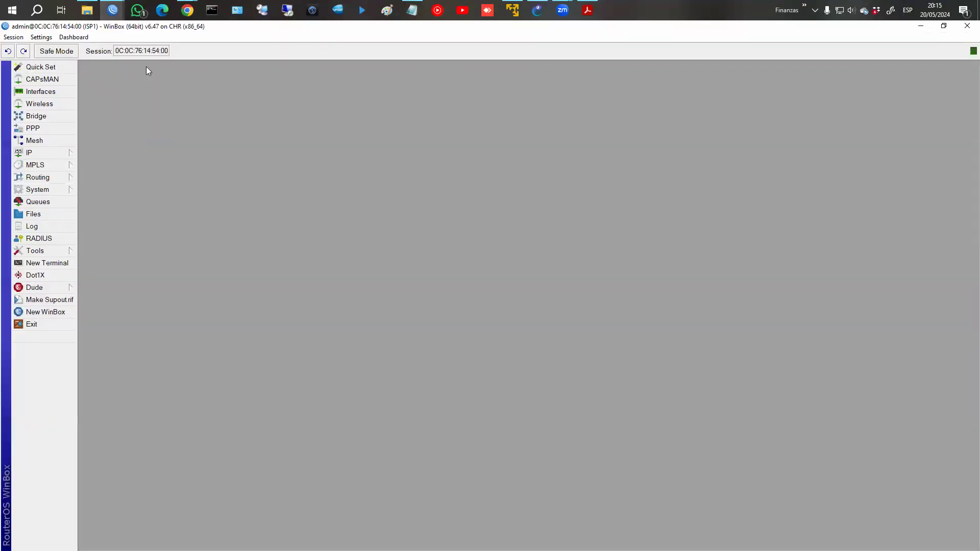
# Use ISP1 as RoMON agent to connect to the Router, then bring the ISP1 session forward.
pyautogui.click(112, 10)
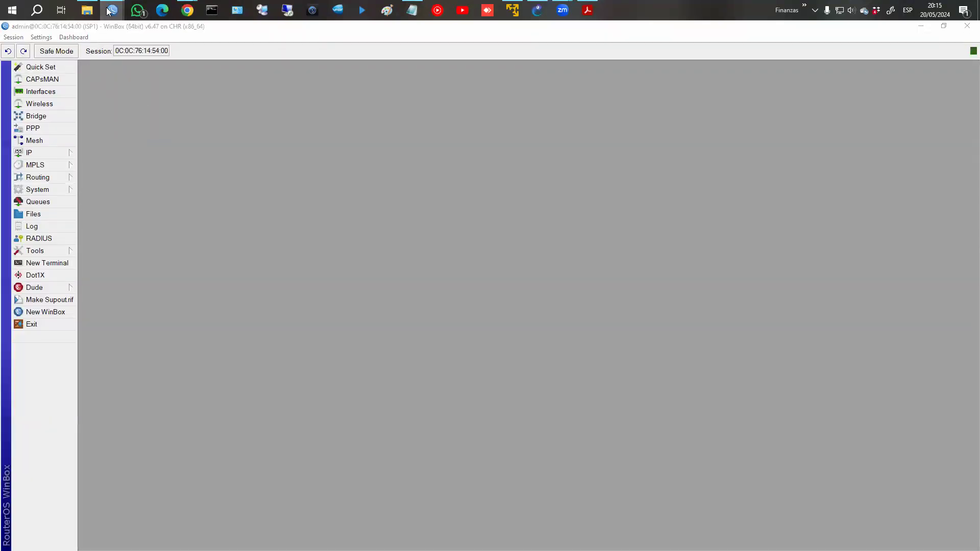
pyautogui.click(79, 87)
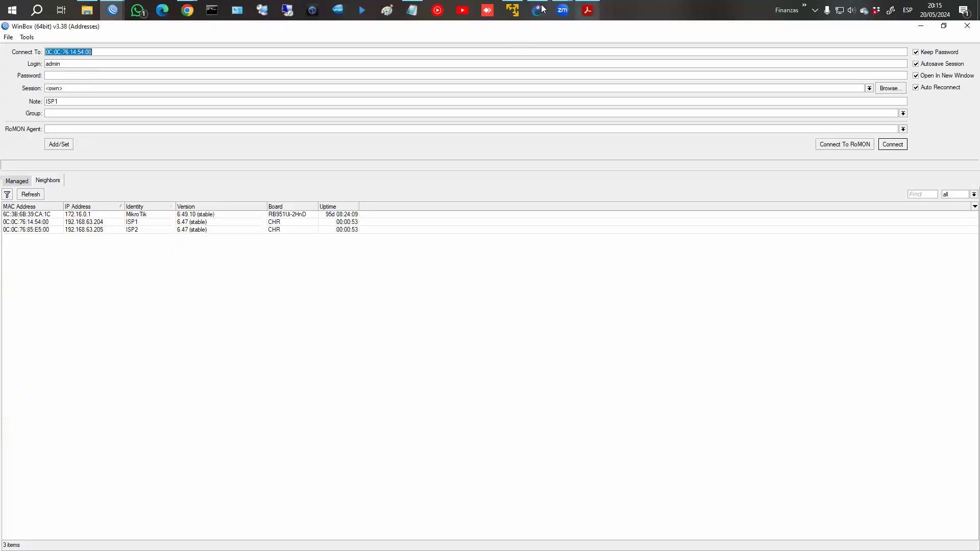
pyautogui.click(537, 11)
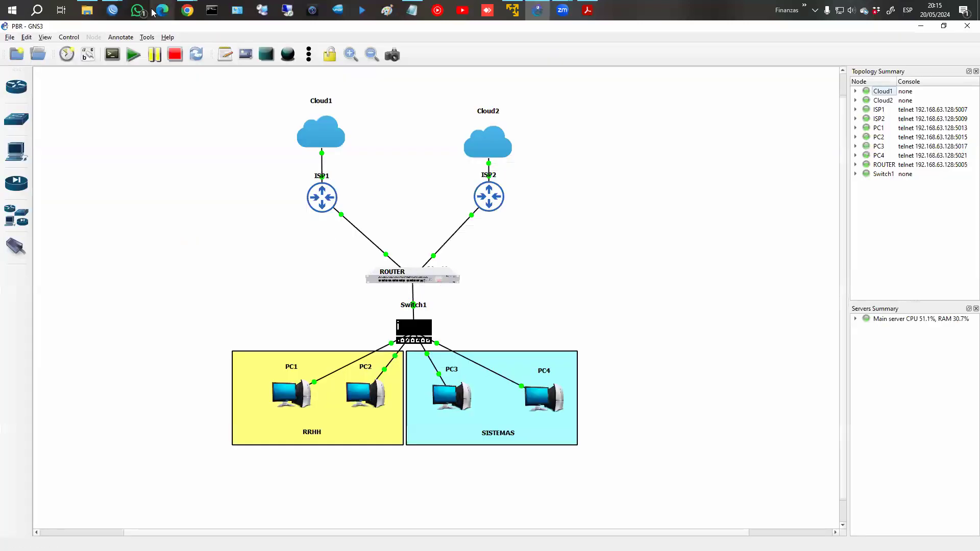
pyautogui.click(112, 11)
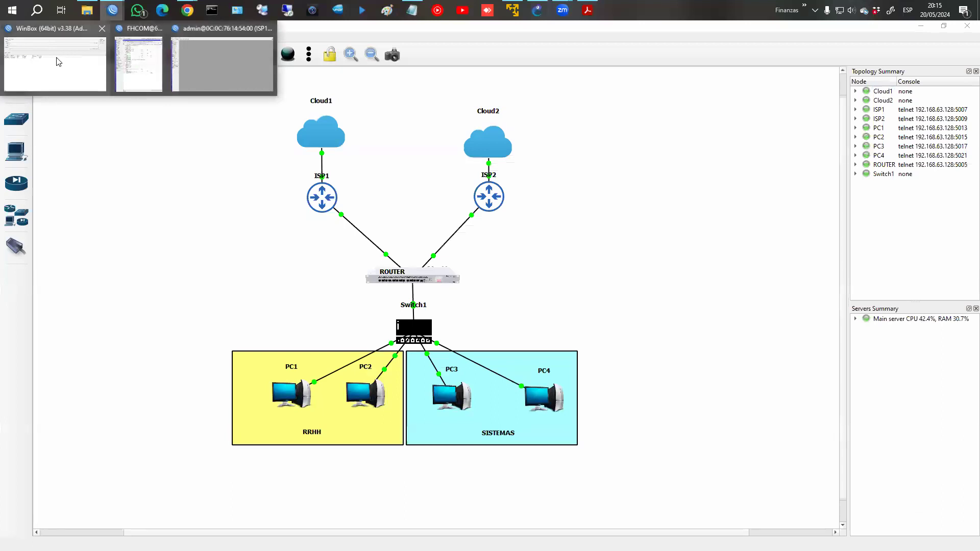
pyautogui.click(57, 60)
pyautogui.click(54, 222)
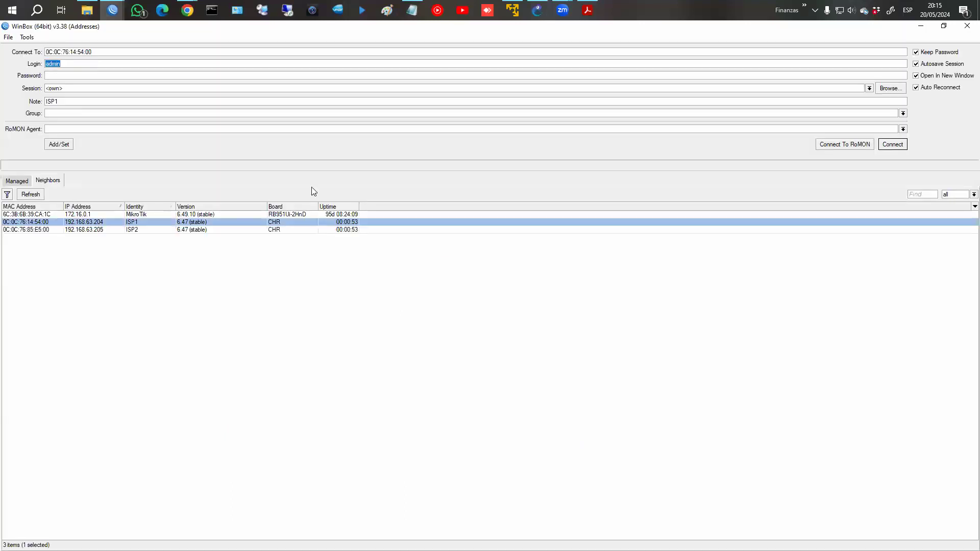
pyautogui.click(856, 146)
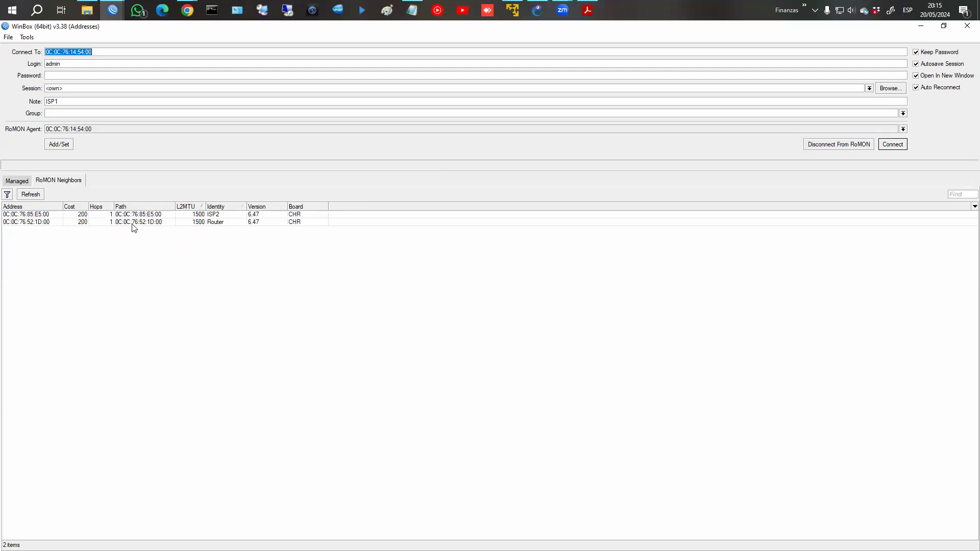
pyautogui.click(145, 222)
pyautogui.click(893, 144)
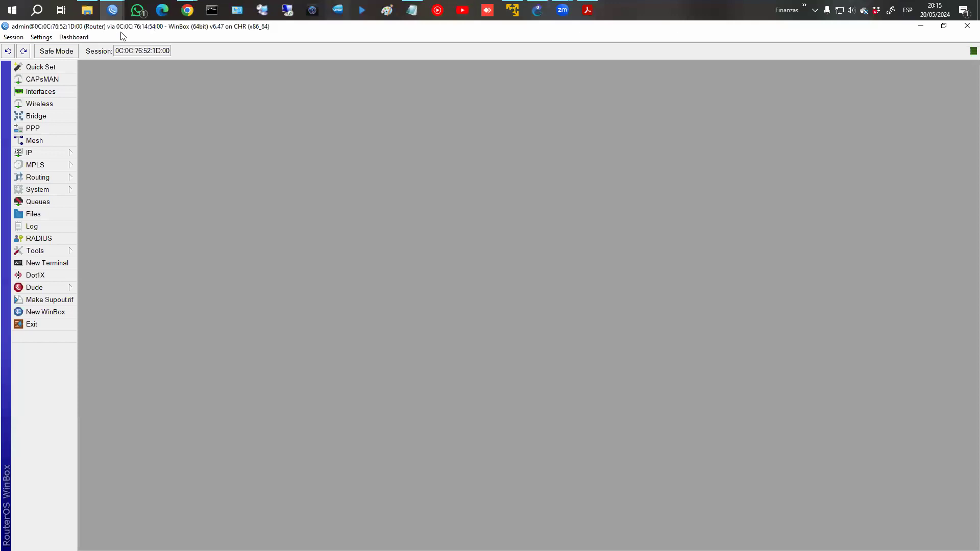
pyautogui.moveTo(113, 10)
pyautogui.click(218, 60)
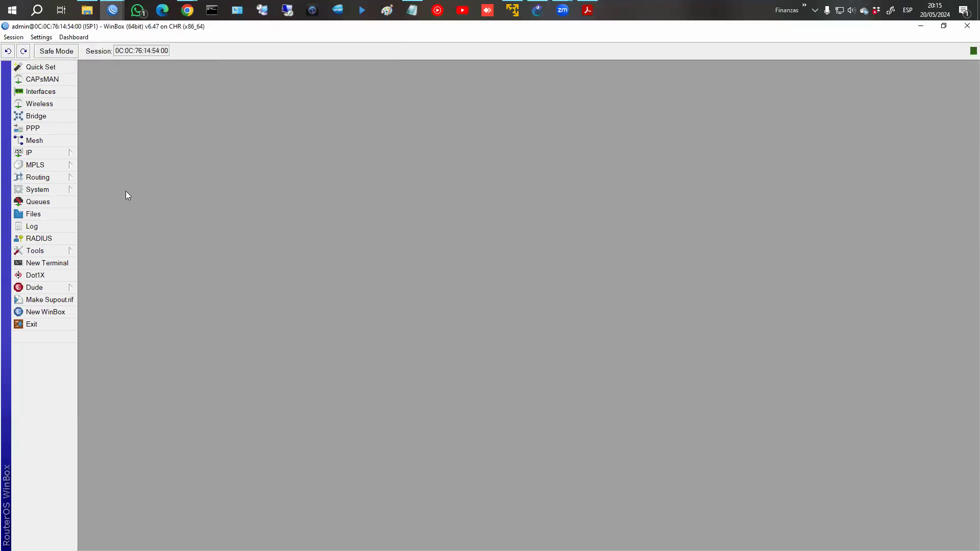
# Show ISP1's IP addresses, including 10.10.10.1/30 and dynamic 192.168.63.204.
pyautogui.moveTo(57, 153)
pyautogui.click(101, 178)
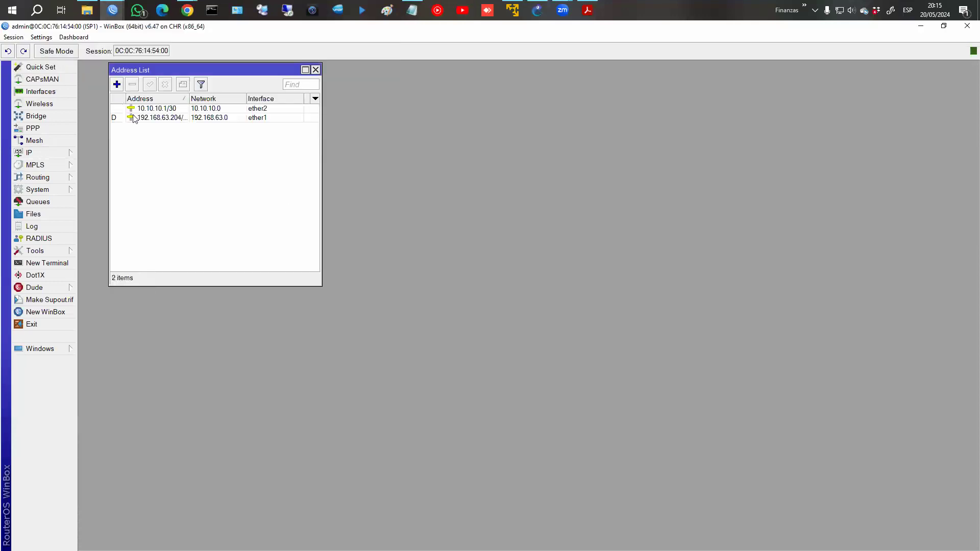
pyautogui.click(143, 113)
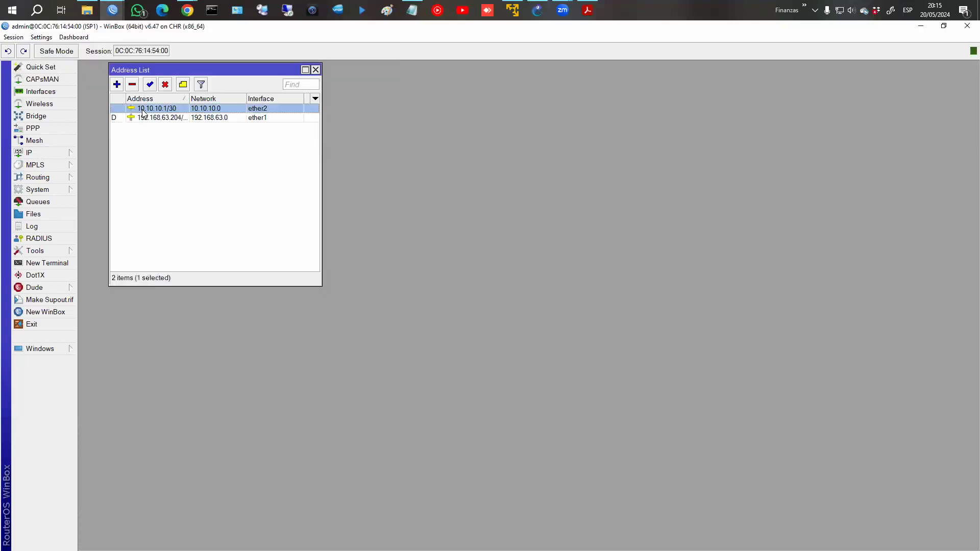
pyautogui.click(179, 119)
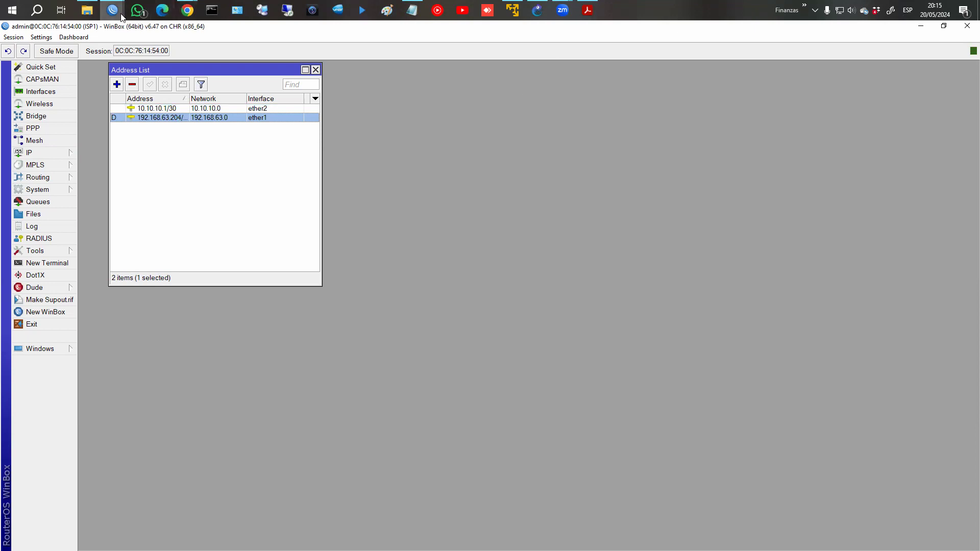
# Show the Router's IP addresses, checking 10.10.10.2/30 and 20.20.20.2/30.
pyautogui.moveTo(112, 10)
pyautogui.click(311, 68)
pyautogui.click(72, 153)
pyautogui.click(107, 174)
pyautogui.click(201, 137)
pyautogui.click(200, 147)
pyautogui.click(202, 137)
pyautogui.click(200, 146)
pyautogui.click(201, 137)
pyautogui.click(199, 146)
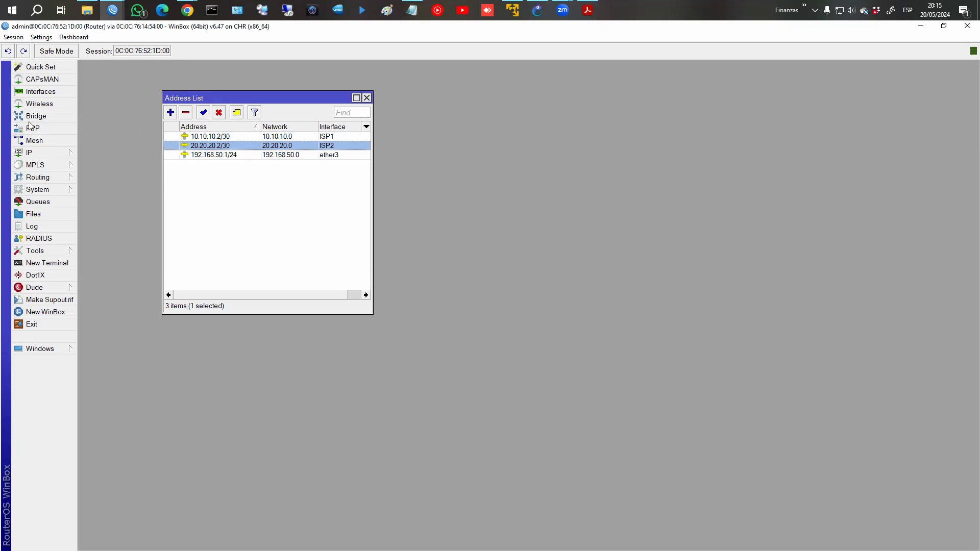
# Show interface labels on the GNS3 PBR links and place the ROUTER's ether1 and ether2 labels beside their links.
pyautogui.click(542, 16)
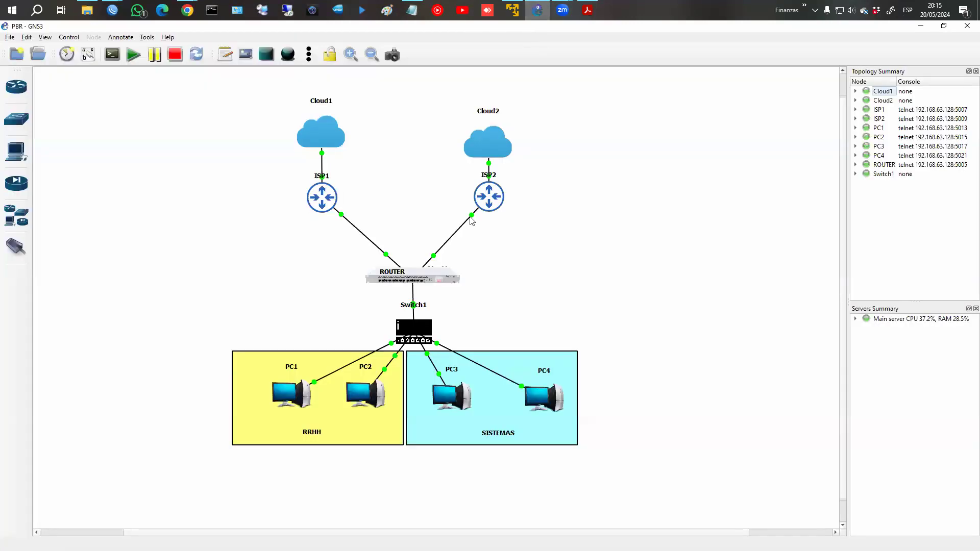
pyautogui.click(88, 54)
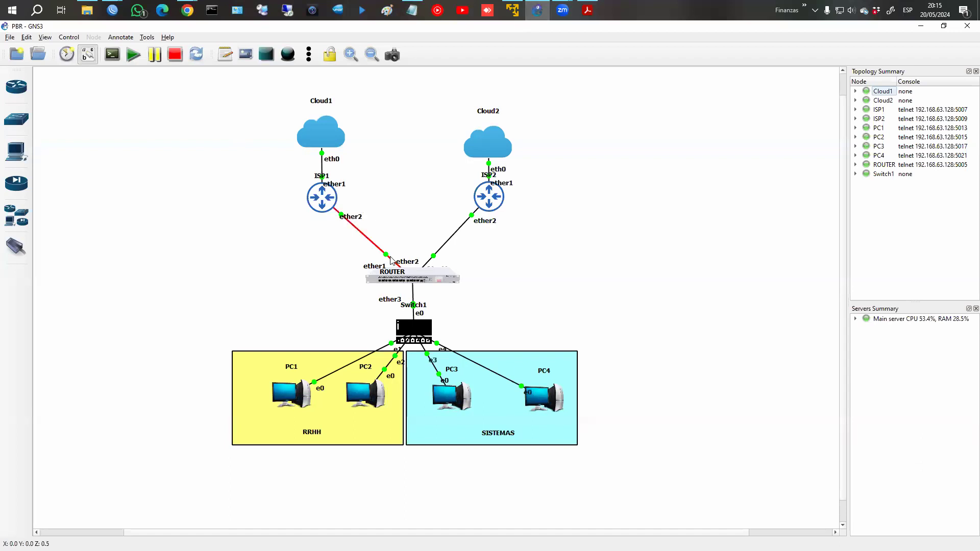
pyautogui.moveTo(408, 264); pyautogui.dragTo(453, 263)
pyautogui.moveTo(377, 268); pyautogui.dragTo(374, 261)
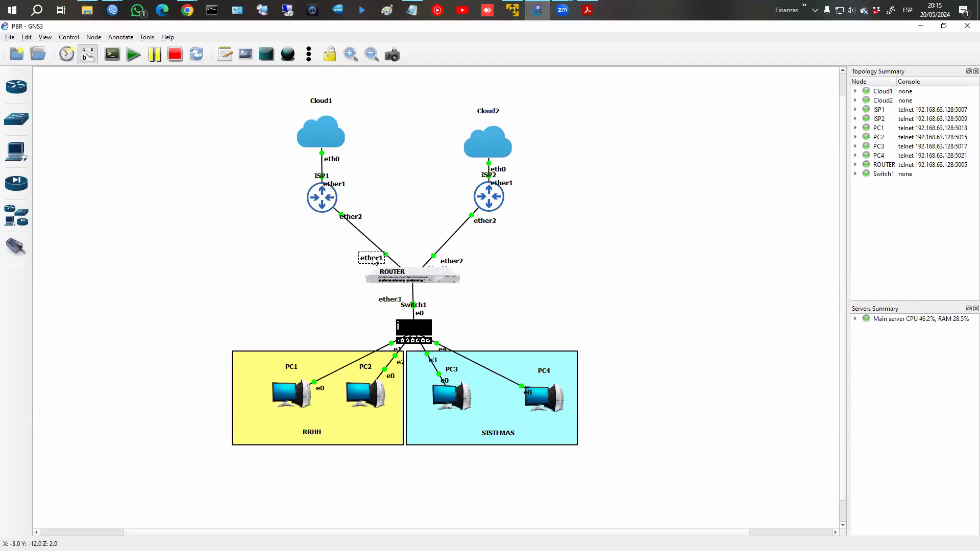
pyautogui.moveTo(449, 262); pyautogui.dragTo(449, 257)
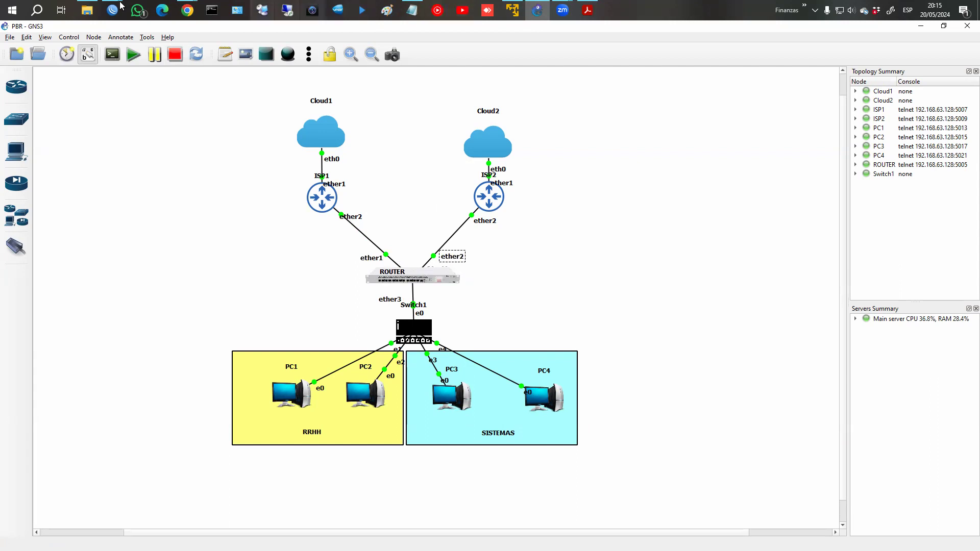
# Check the Router's 192.168.50.1/24 address and its ether3 interface in the Interface List.
pyautogui.moveTo(112, 10)
pyautogui.click(312, 67)
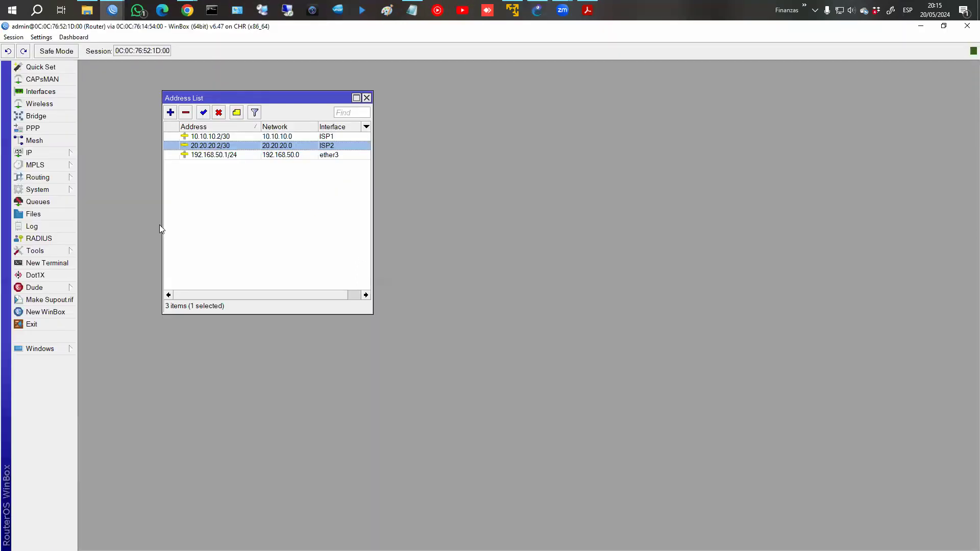
pyautogui.click(213, 155)
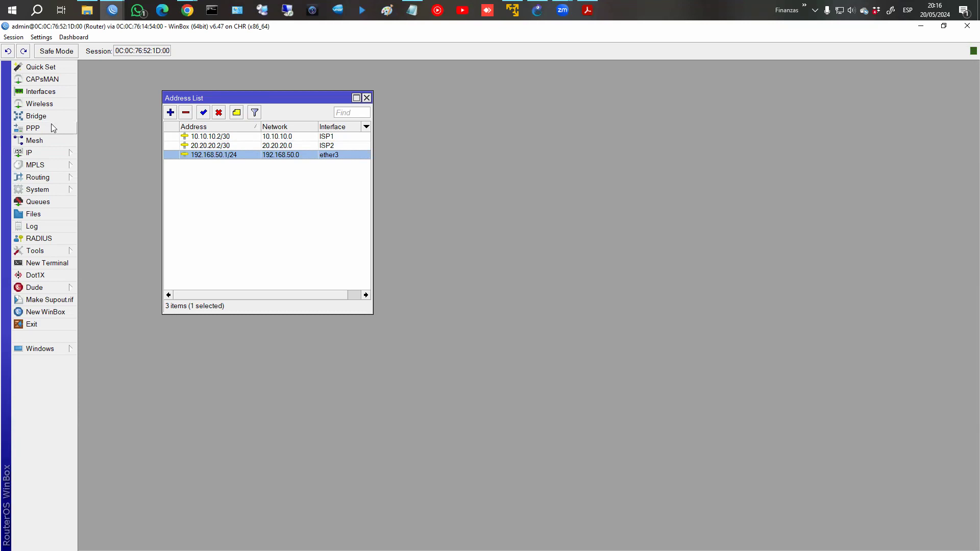
pyautogui.click(49, 95)
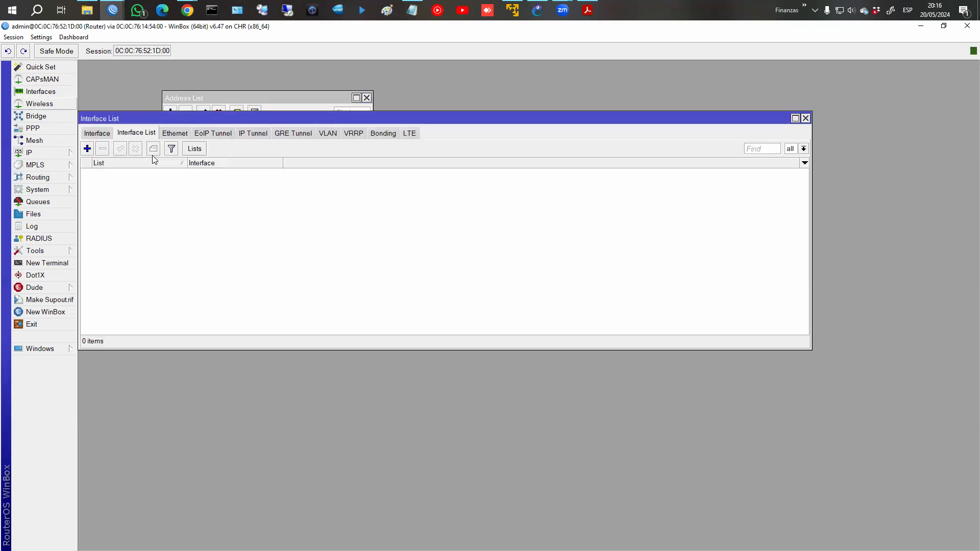
pyautogui.click(97, 133)
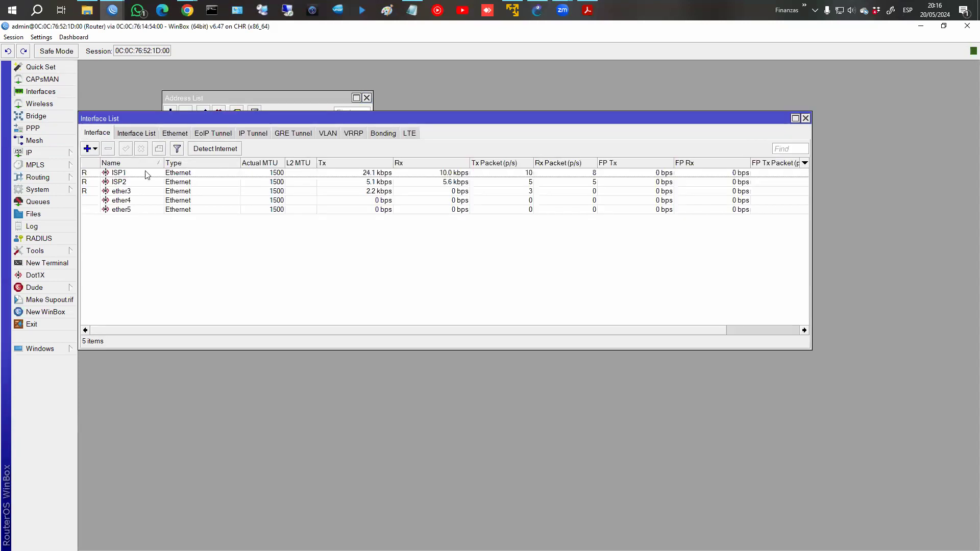
pyautogui.click(125, 191)
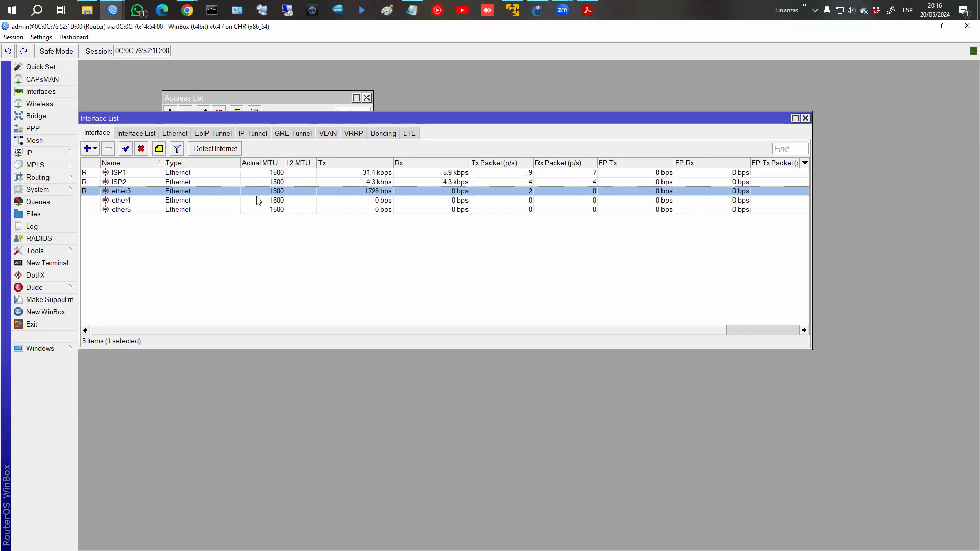
# Check DHCP server dhcp1 on ether3, confirm DNS server 8.8.8.8, and close these windows.
pyautogui.click(56, 153)
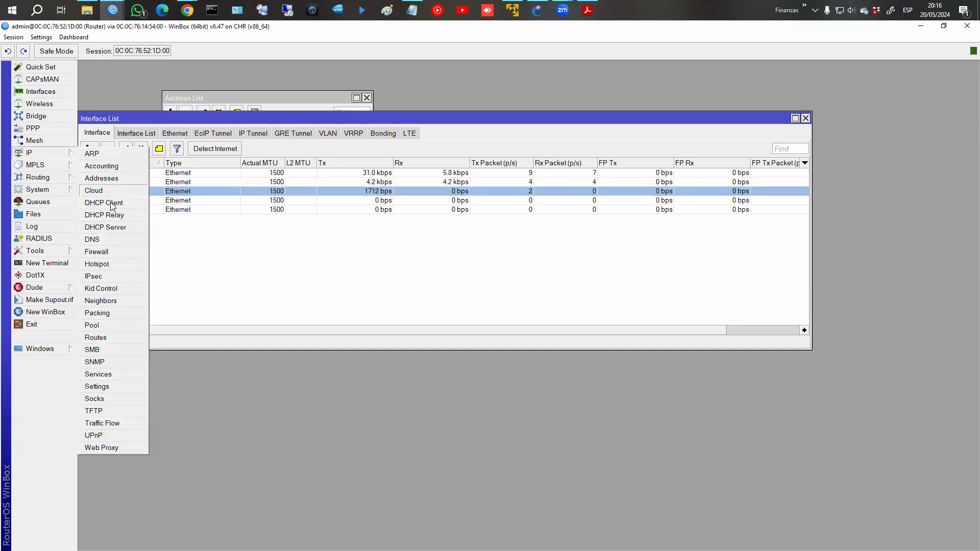
pyautogui.click(97, 226)
pyautogui.click(230, 198)
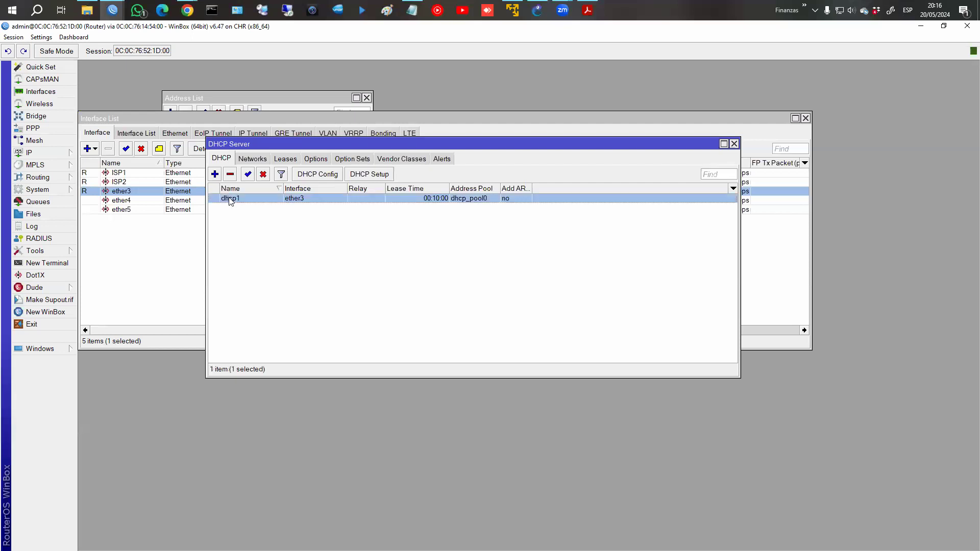
pyautogui.click(48, 153)
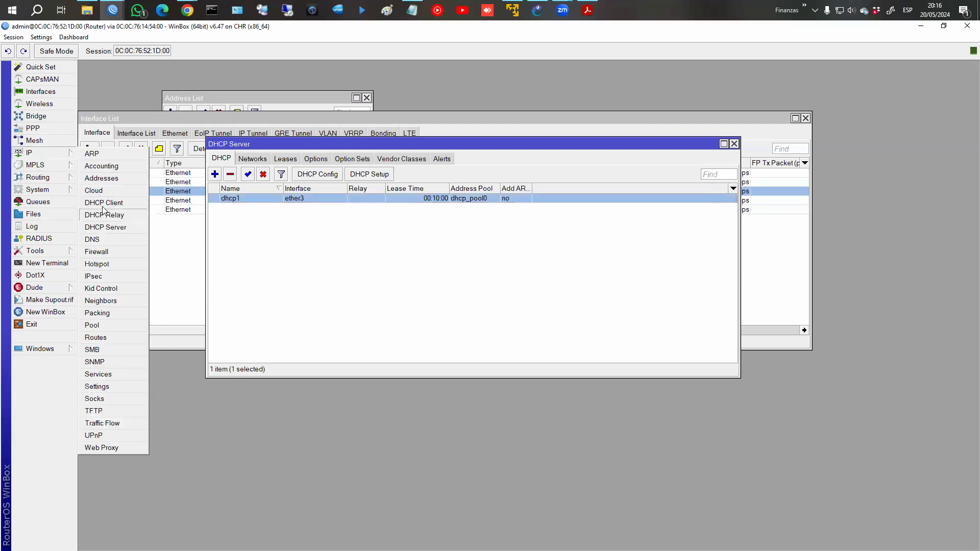
pyautogui.click(91, 239)
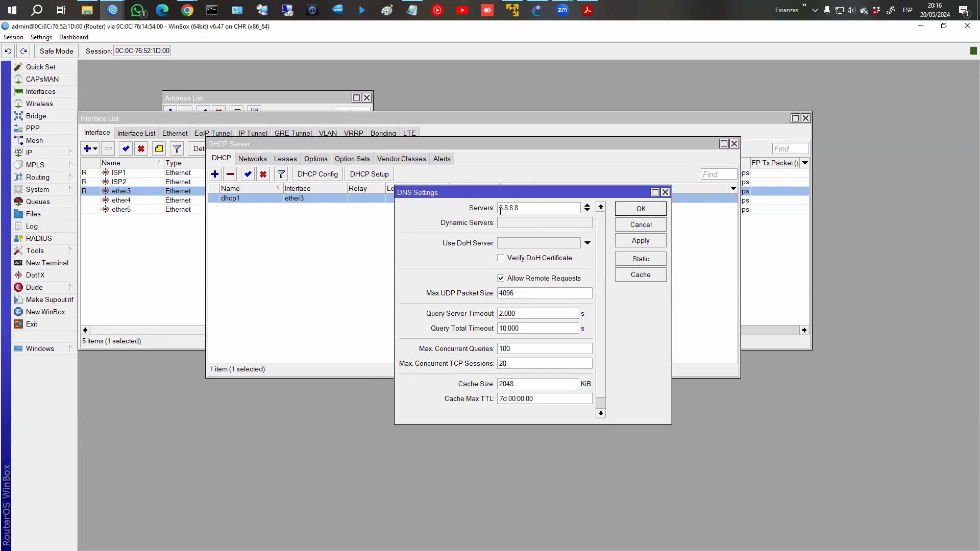
pyautogui.click(650, 210)
pyautogui.click(734, 144)
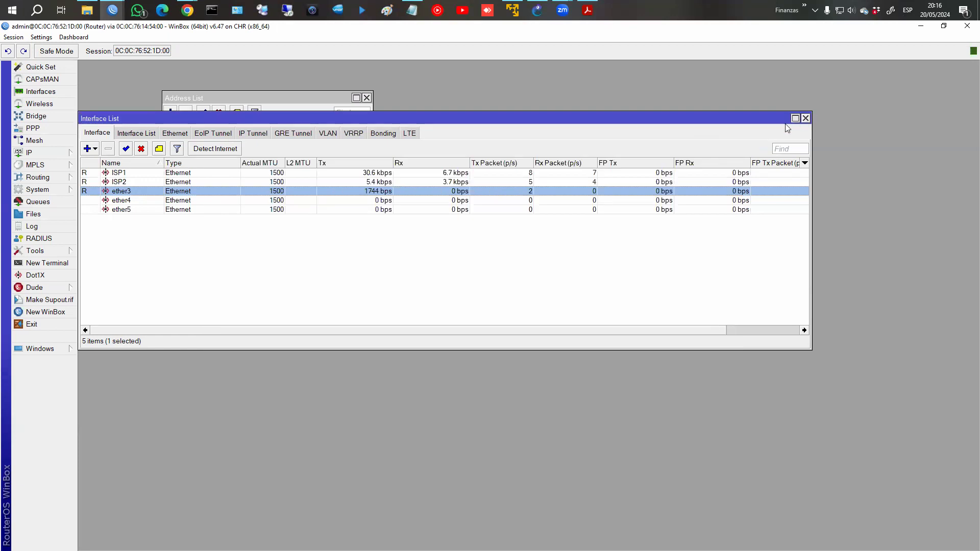
pyautogui.click(805, 118)
# Open the Router's empty Firewall filter list, then go to PC1 in GNS3.
pyautogui.click(51, 153)
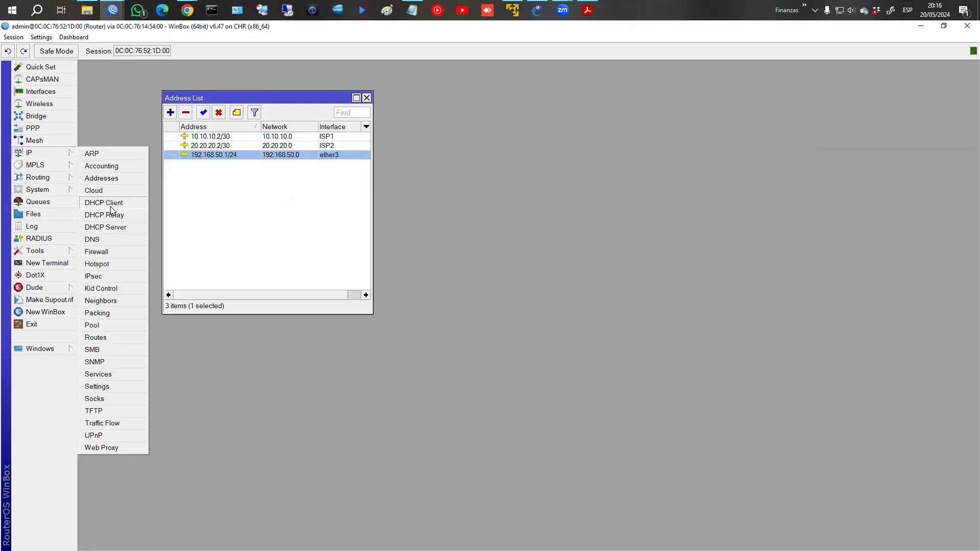
pyautogui.click(107, 252)
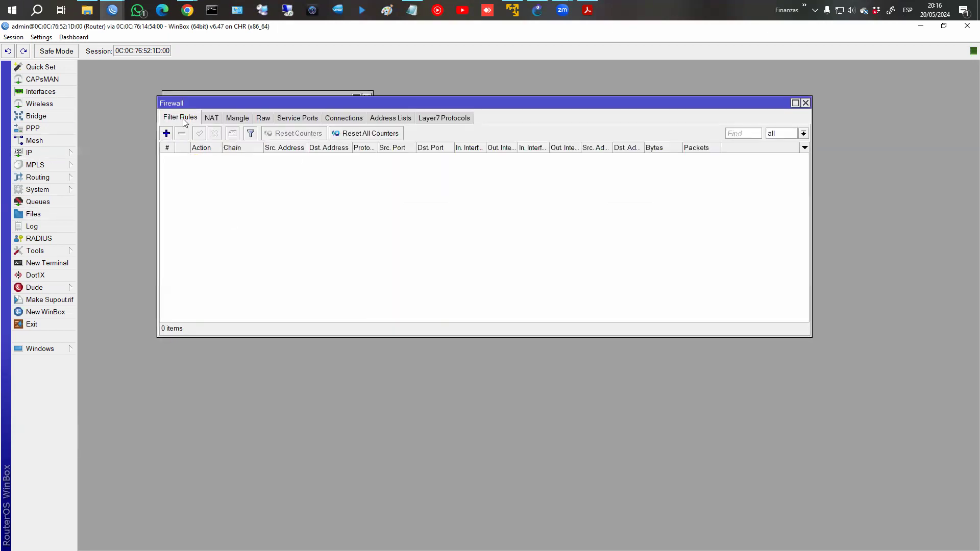
pyautogui.click(537, 9)
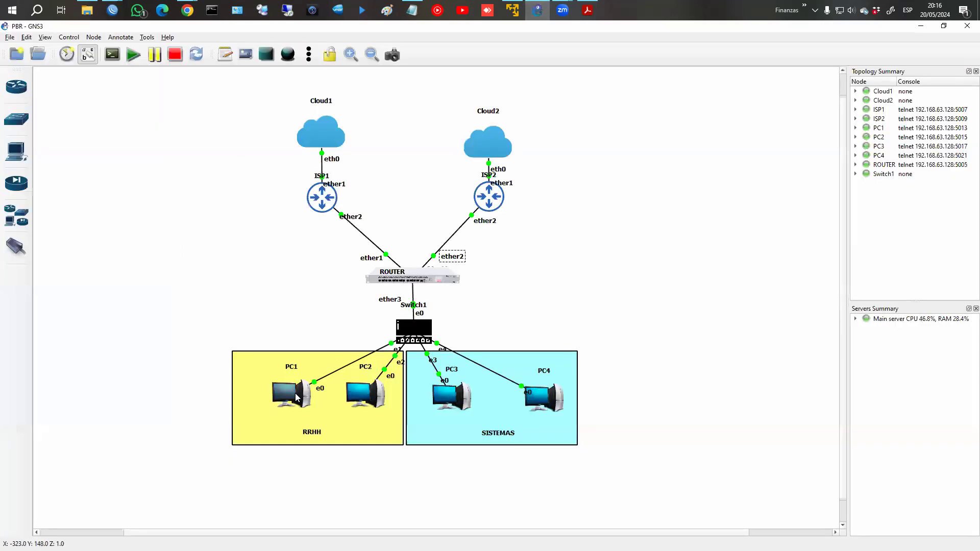
pyautogui.rightClick(296, 394)
# Open console windows for PC1 and PC4.
pyautogui.click(320, 129)
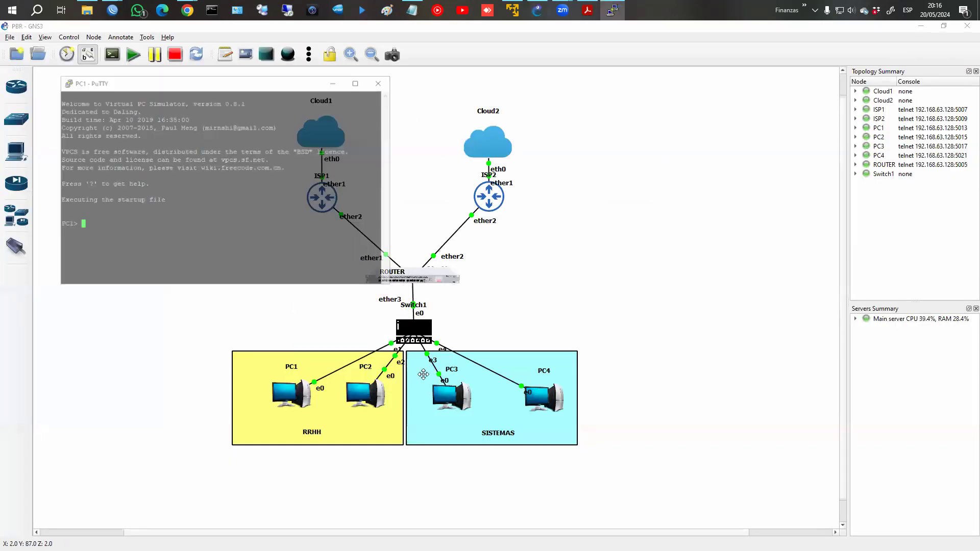
pyautogui.click(545, 391)
pyautogui.rightClick(545, 391)
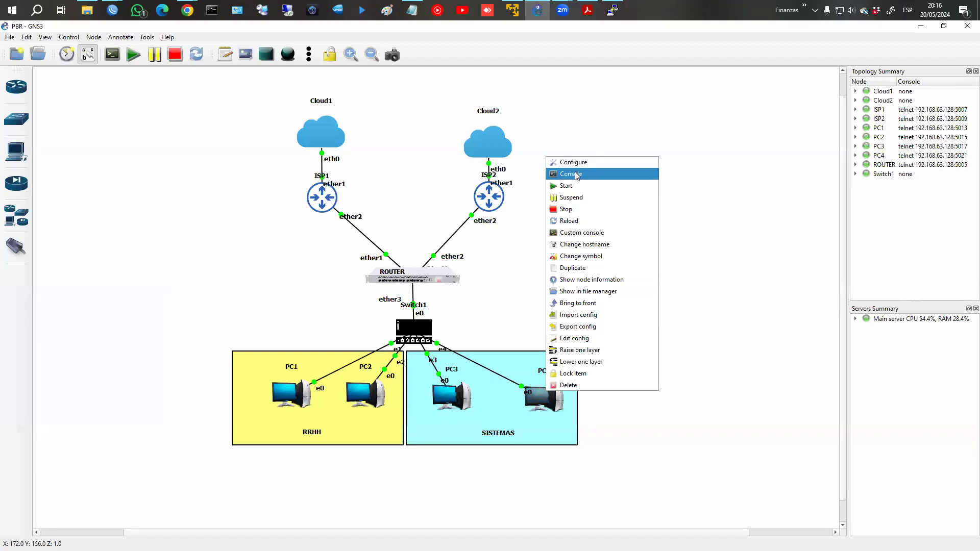
pyautogui.click(564, 172)
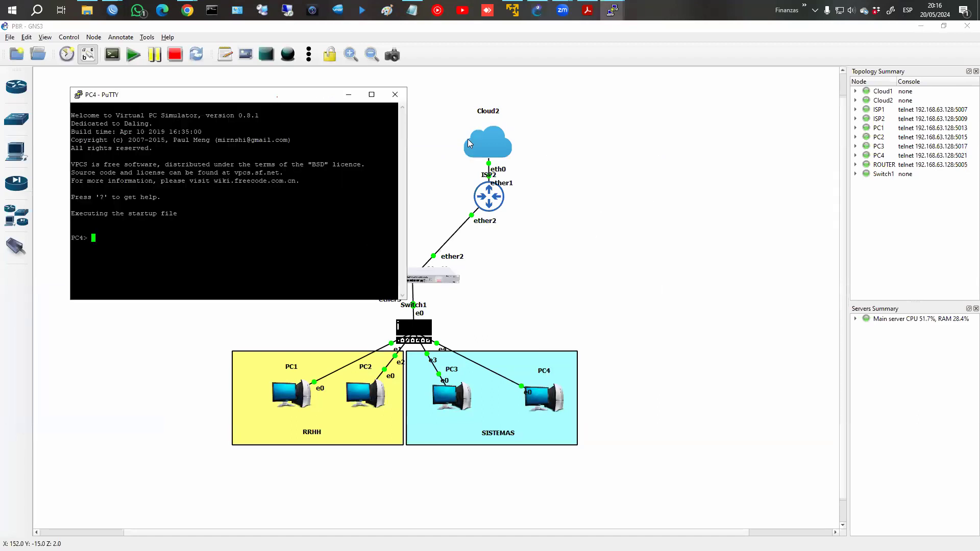
# Run dhcp on PC1 and PC4 so each obtains a lease through DORA.
pyautogui.moveTo(613, 10)
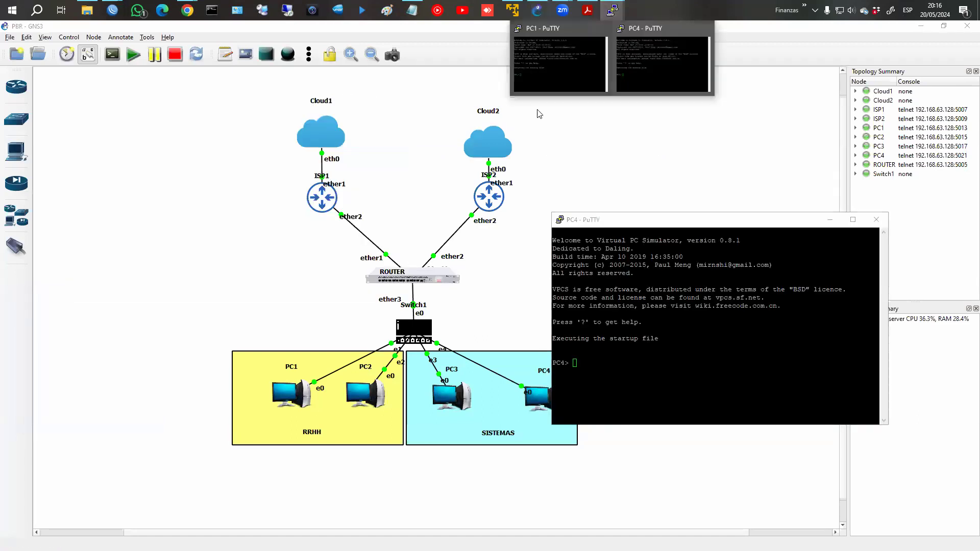
pyautogui.click(556, 56)
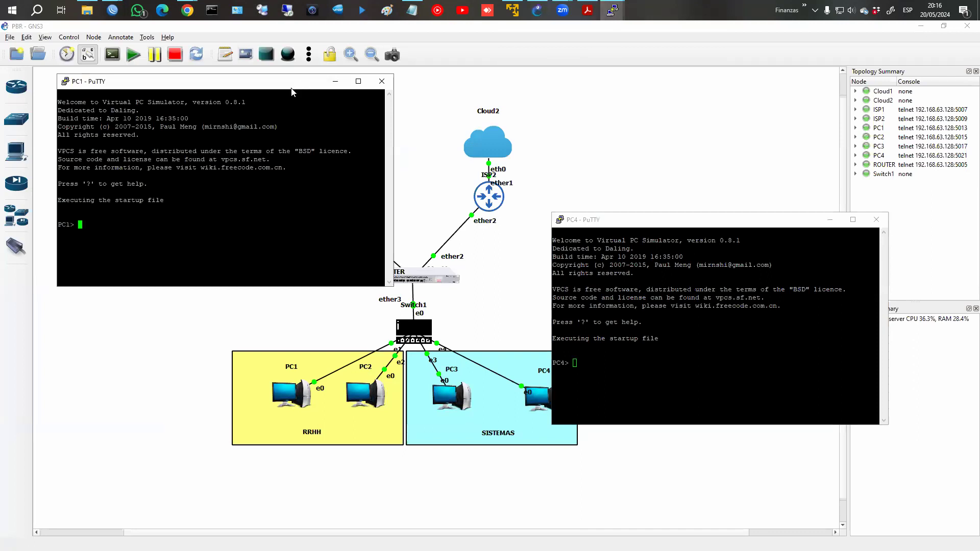
pyautogui.moveTo(292, 89); pyautogui.dragTo(350, 235)
pyautogui.write('dhcp')
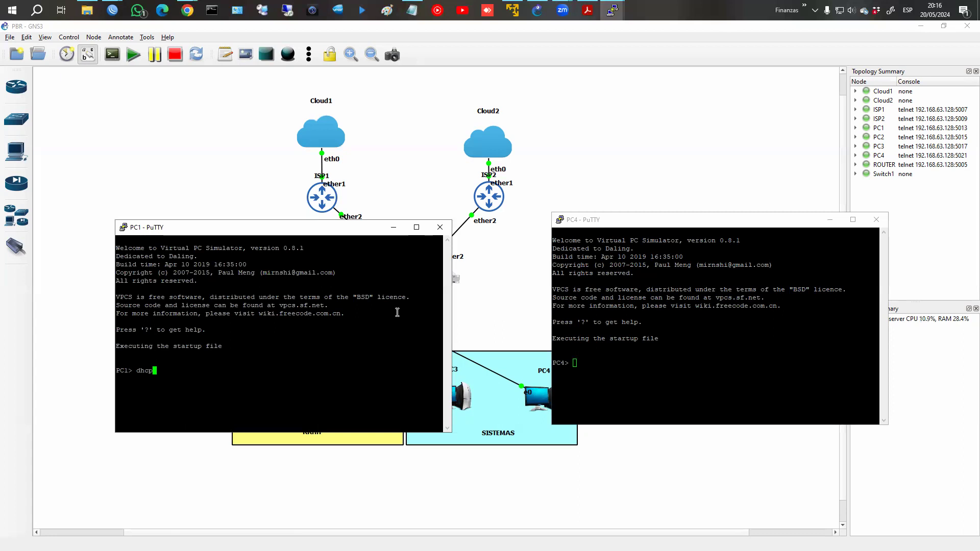
pyautogui.press('Return')
pyautogui.click(656, 360)
pyautogui.write('d')
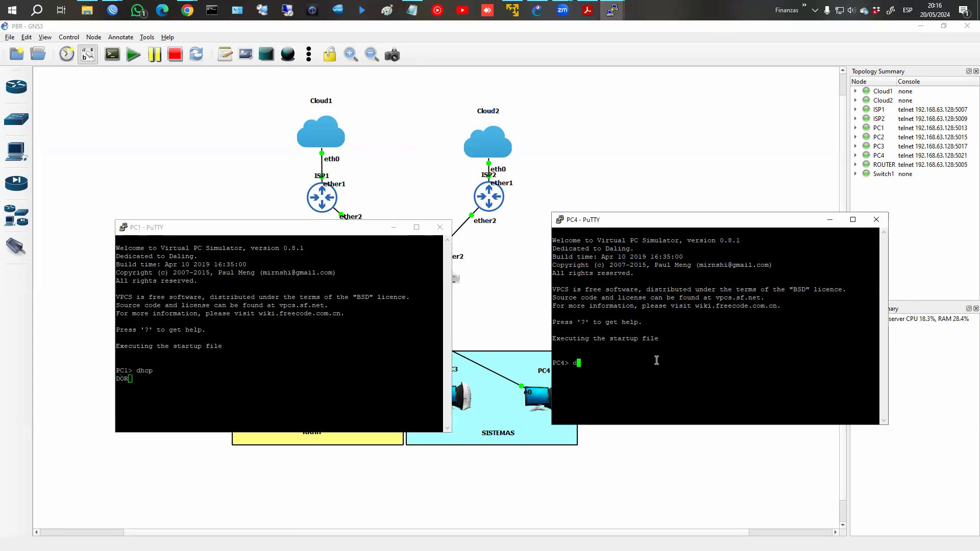
pyautogui.write('hcp')
pyautogui.press('Return')
# Return to WinBox's ISP1 and main Router sessions.
pyautogui.click(112, 11)
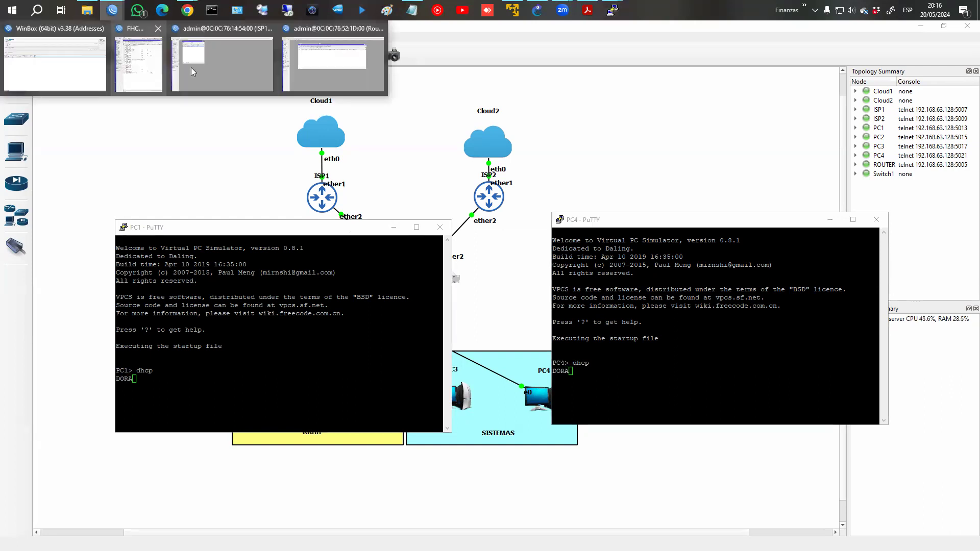
pyautogui.click(191, 67)
pyautogui.moveTo(113, 10)
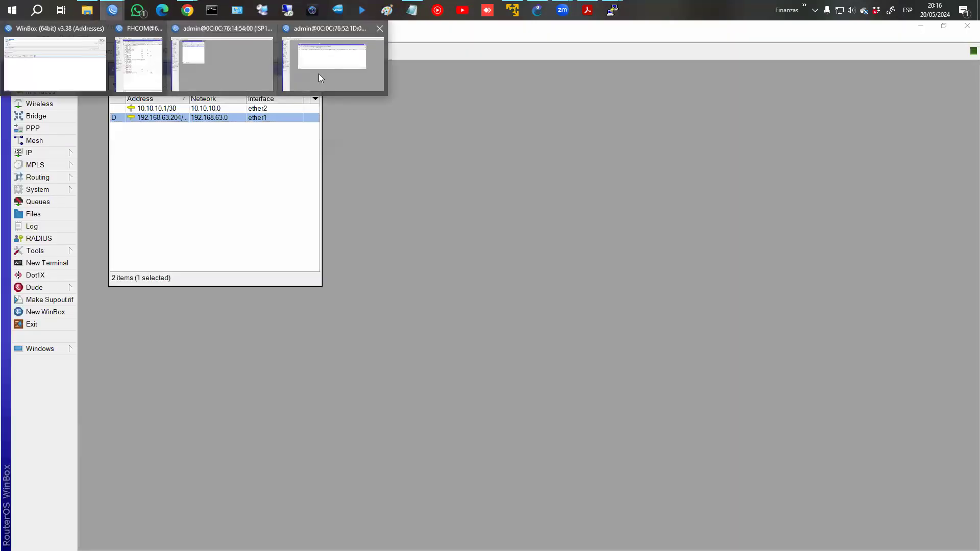
pyautogui.click(320, 77)
# Inspect the two 0.0.0.0/0 routes: via ISP1 at distance 1 and ISP2 at distance 2.
pyautogui.click(60, 153)
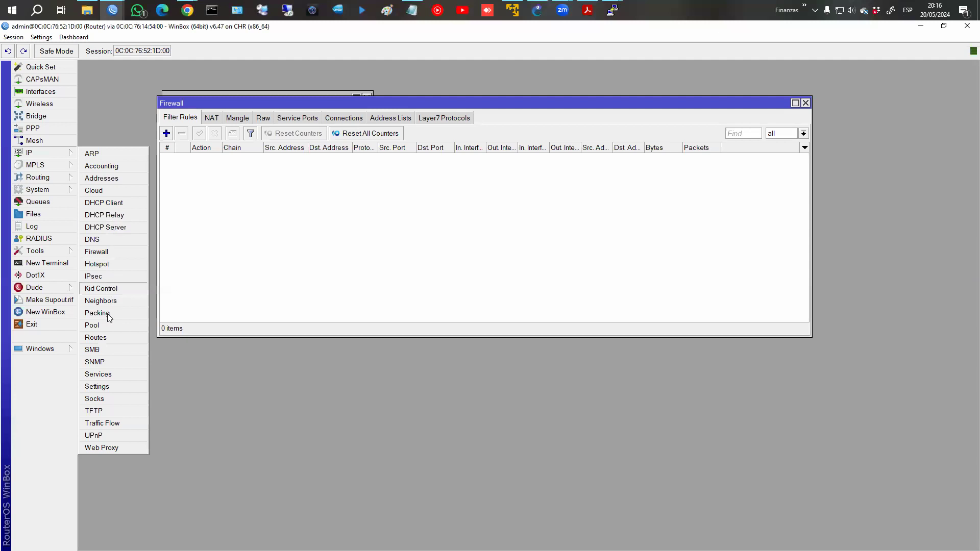
pyautogui.click(109, 339)
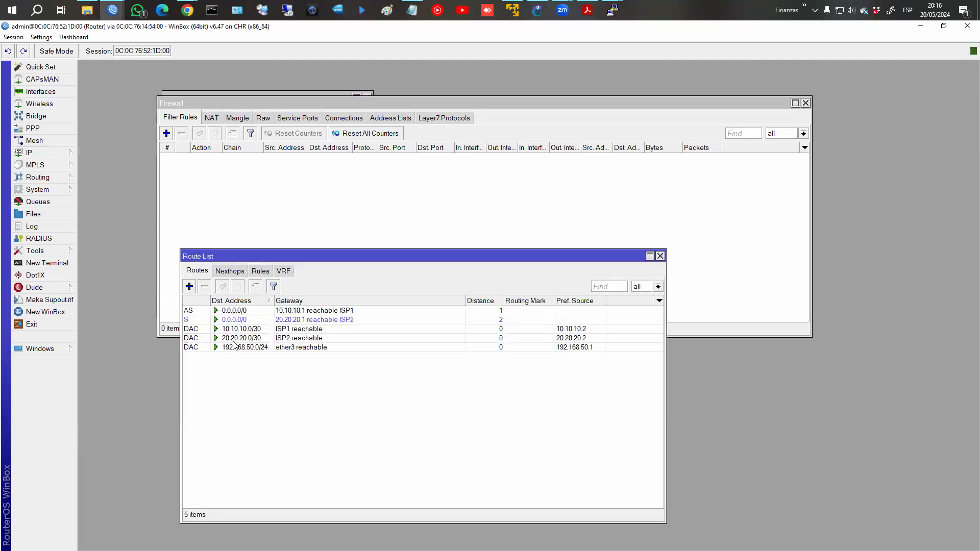
pyautogui.click(234, 312)
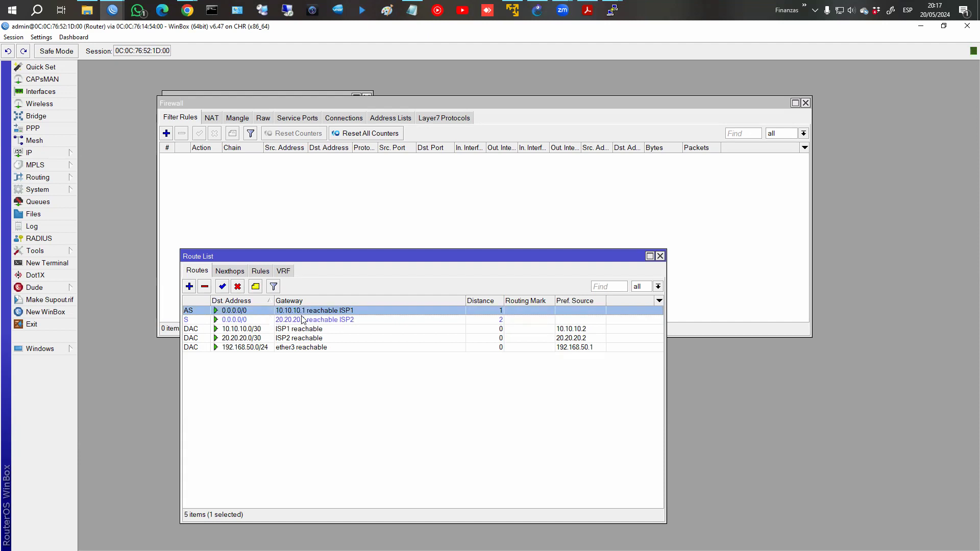
pyautogui.click(244, 322)
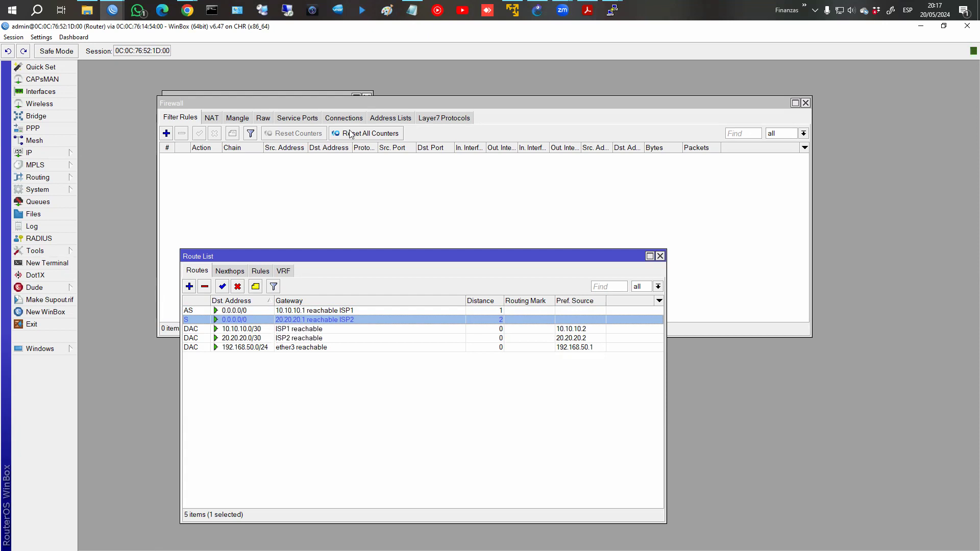
# Run ping fb.com from PC1's console, getting four replies from 31.13.94.35.
pyautogui.click(604, 15)
pyautogui.click(575, 72)
pyautogui.moveTo(622, 13)
pyautogui.click(631, 40)
pyautogui.click(360, 332)
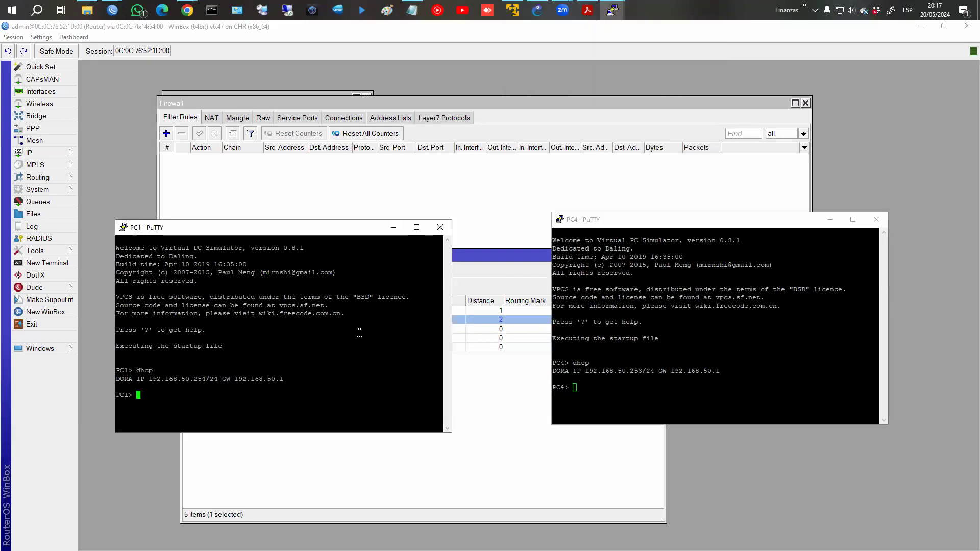
pyautogui.write('ping fb.com')
pyautogui.press('Return')
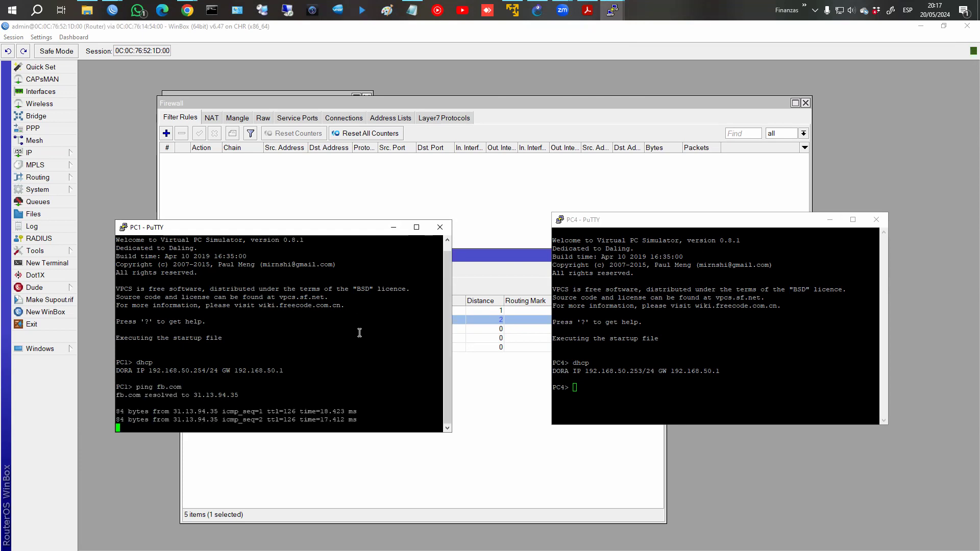
pyautogui.click(212, 120)
# Open the ISP1 srcnat masquerade rule and check its Out. Interface on the General tab.
pyautogui.click(223, 169)
pyautogui.click(228, 158)
pyautogui.doubleClick(229, 158)
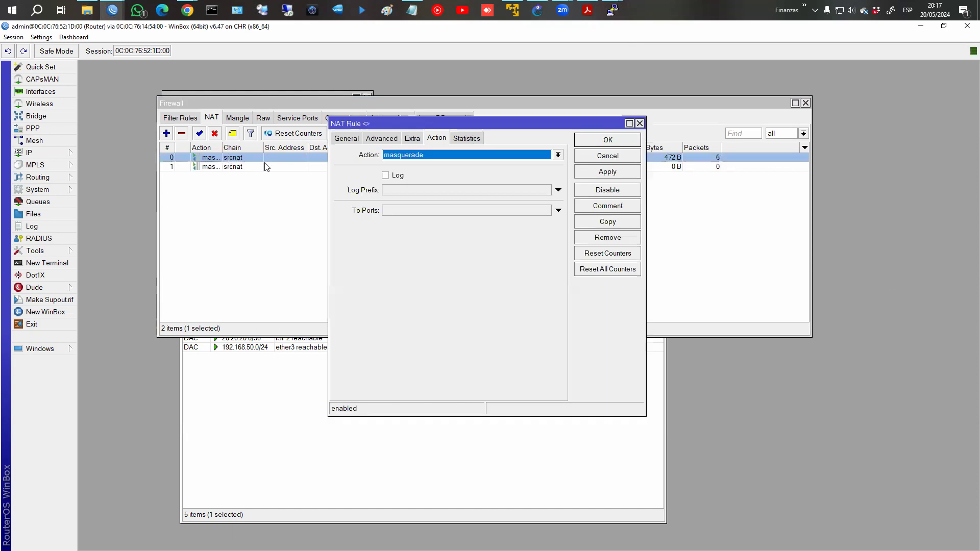
pyautogui.click(351, 142)
pyautogui.moveTo(419, 125); pyautogui.dragTo(287, 121)
# Open the ISP2 masquerade rule's details beside it and compare its Out. Interface.
pyautogui.click(525, 170)
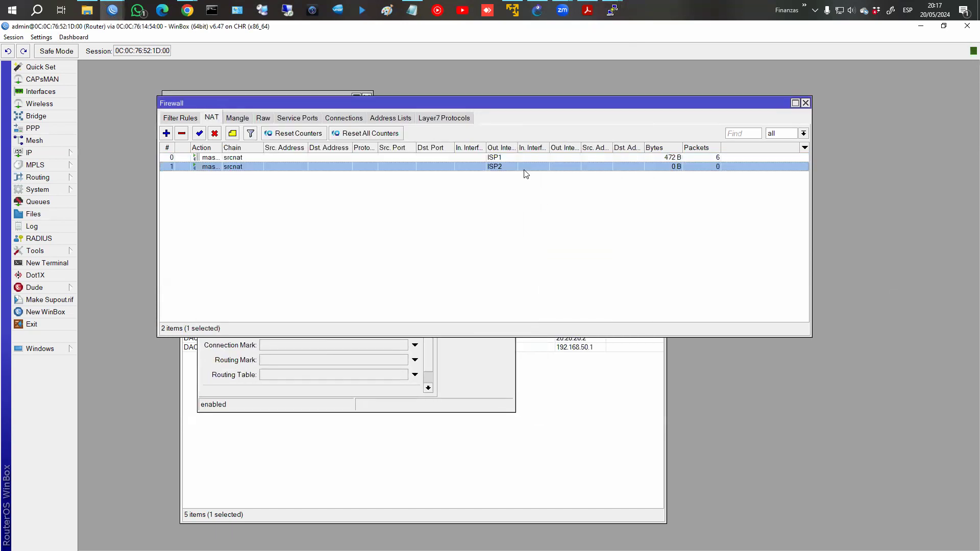
pyautogui.doubleClick(525, 170)
pyautogui.moveTo(504, 124); pyautogui.dragTo(714, 118)
pyautogui.click(473, 359)
pyautogui.click(557, 133)
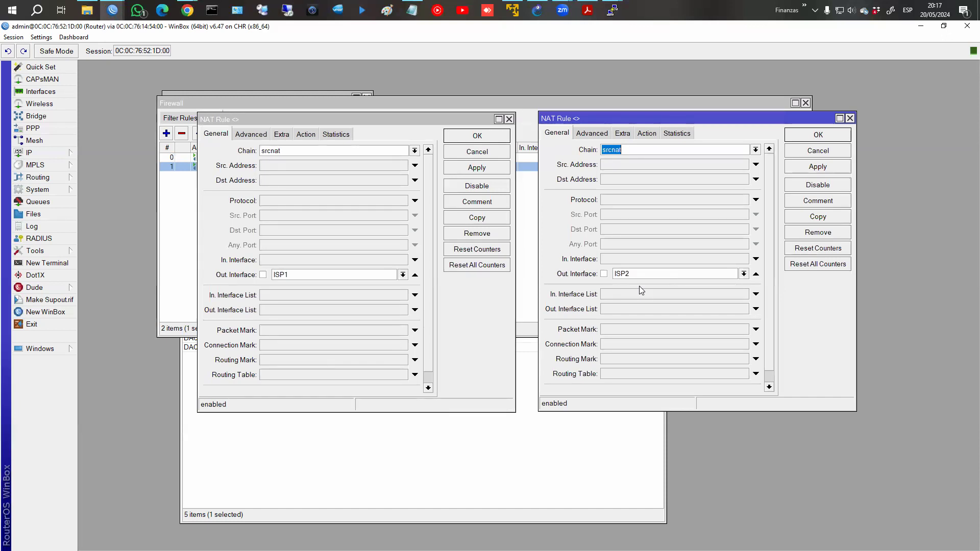
pyautogui.click(524, 106)
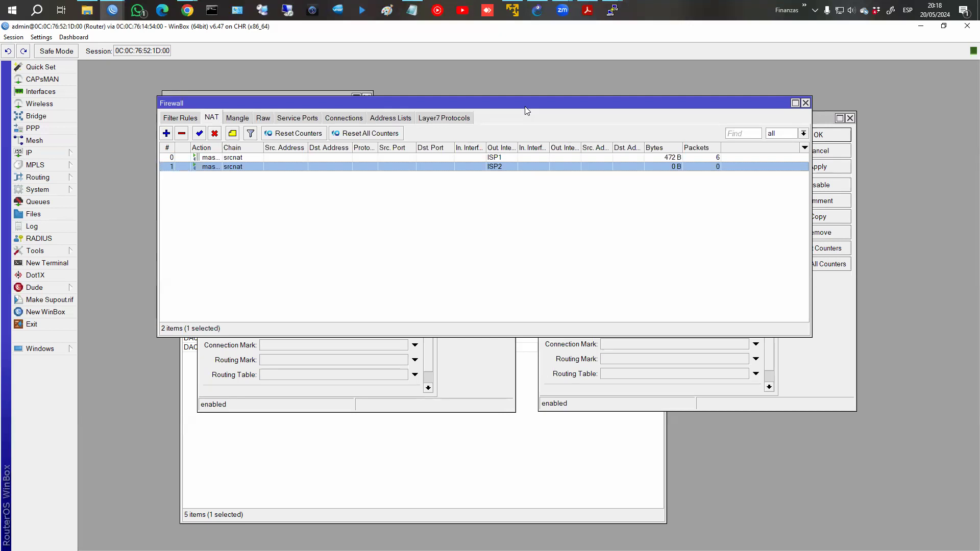
# Create a new interface list named WAN.
pyautogui.click(40, 92)
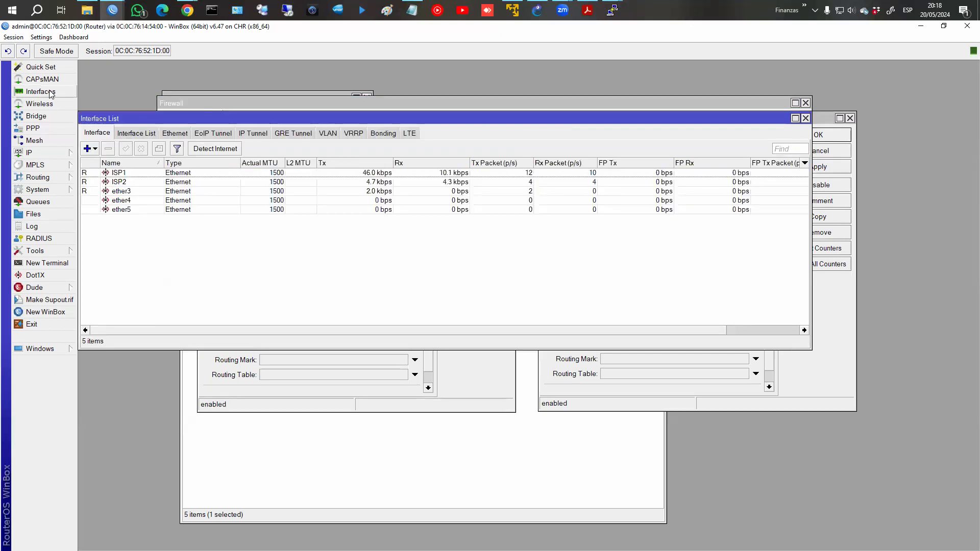
pyautogui.click(136, 134)
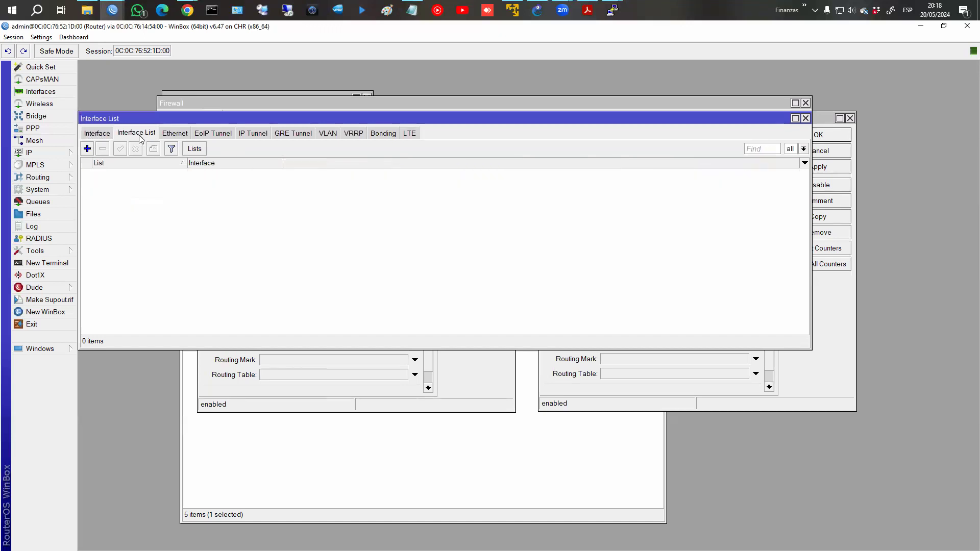
pyautogui.click(195, 150)
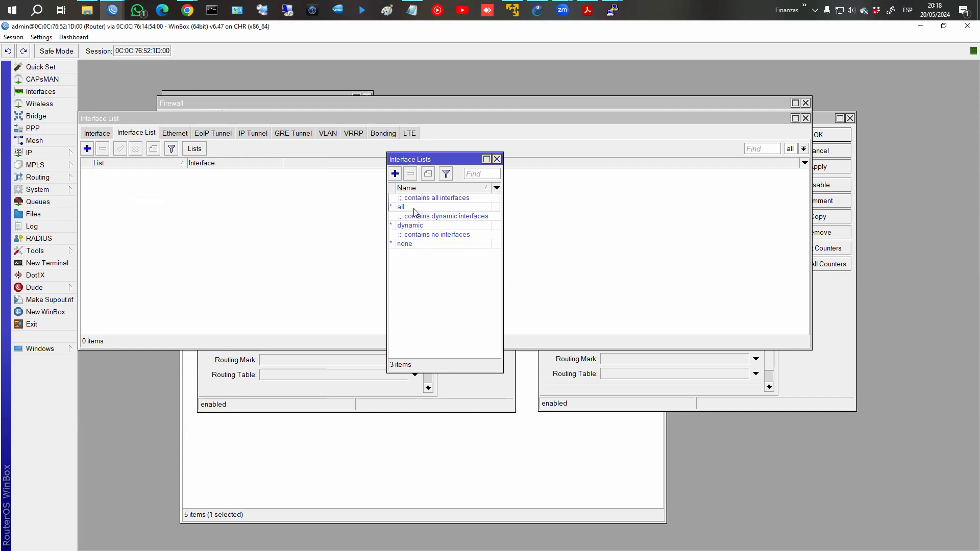
pyautogui.click(395, 173)
pyautogui.write('WAN')
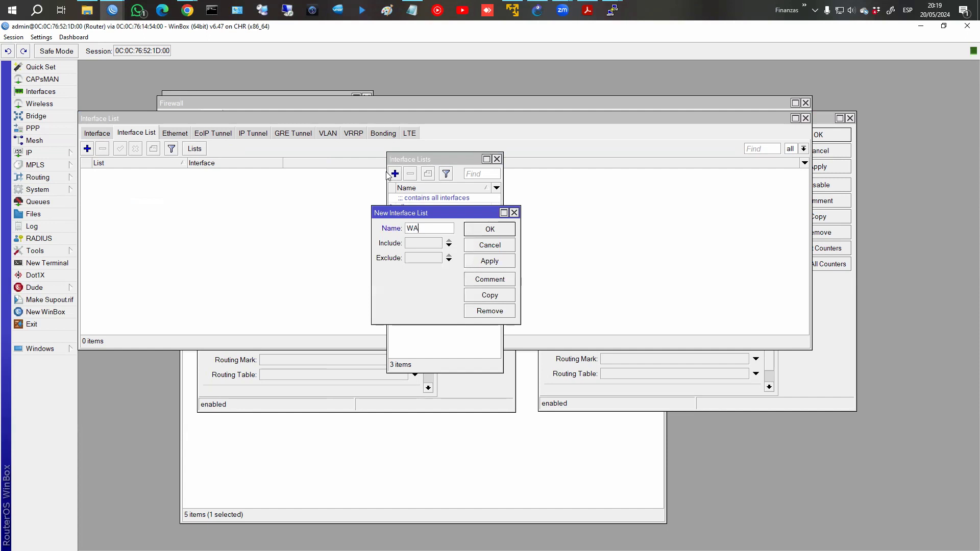
pyautogui.click(486, 232)
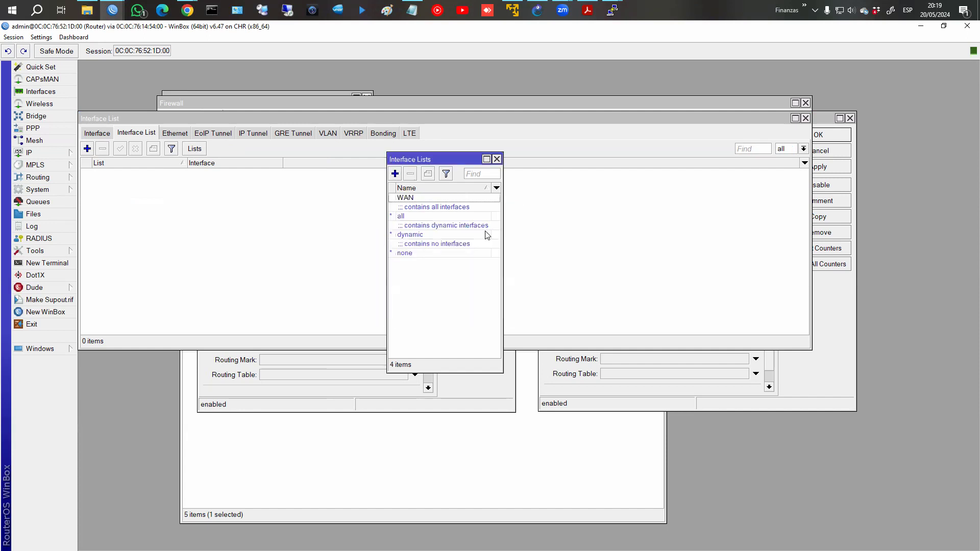
pyautogui.click(496, 159)
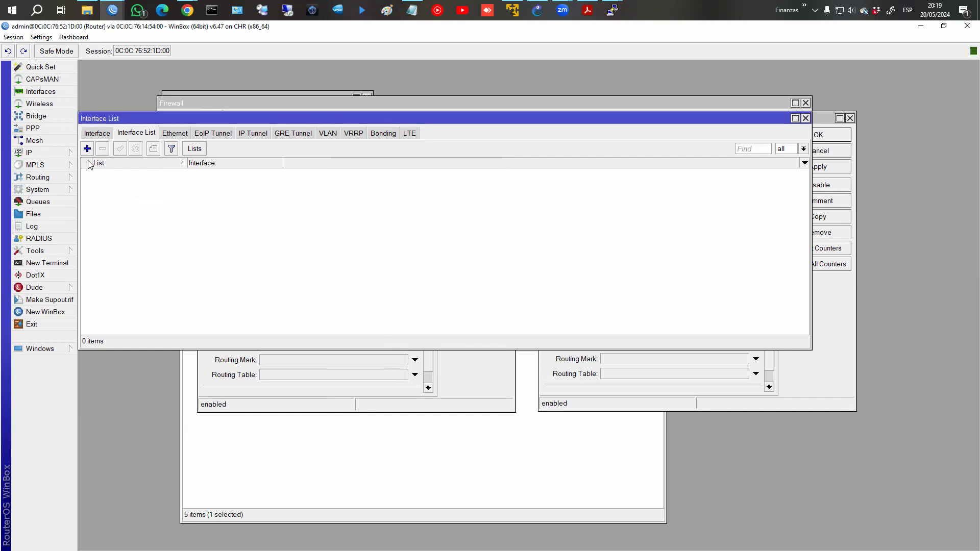
# Add ISP1 and ISP2 as members of the WAN interface list.
pyautogui.click(87, 148)
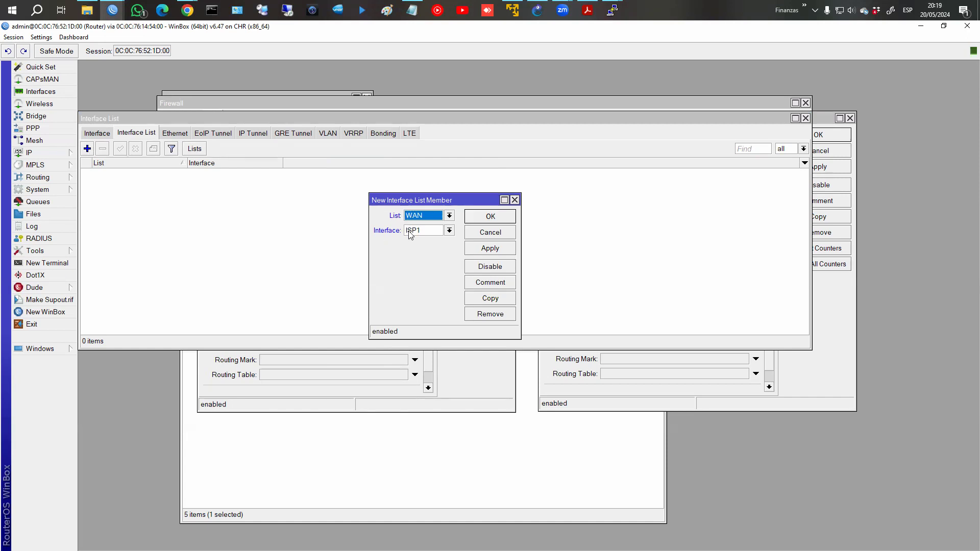
pyautogui.click(483, 251)
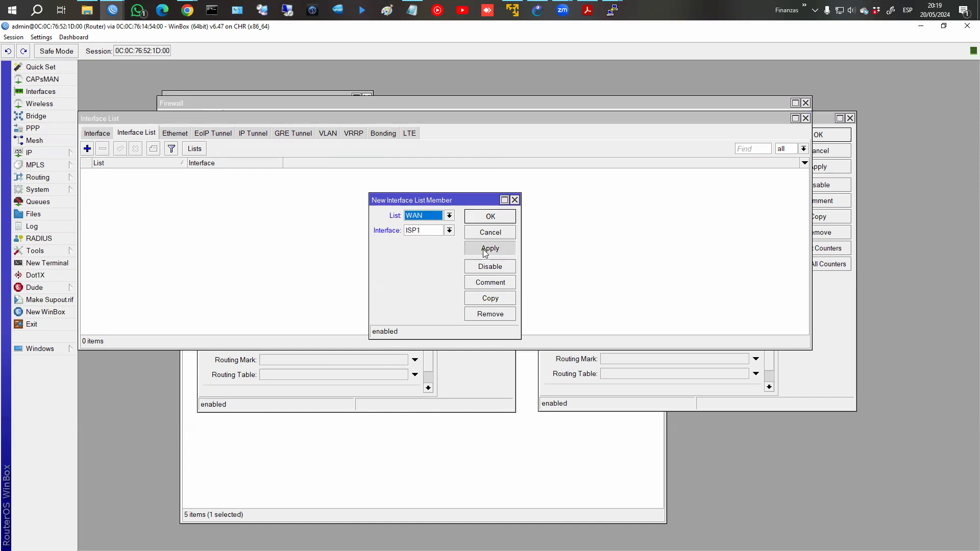
pyautogui.click(506, 302)
pyautogui.click(460, 242)
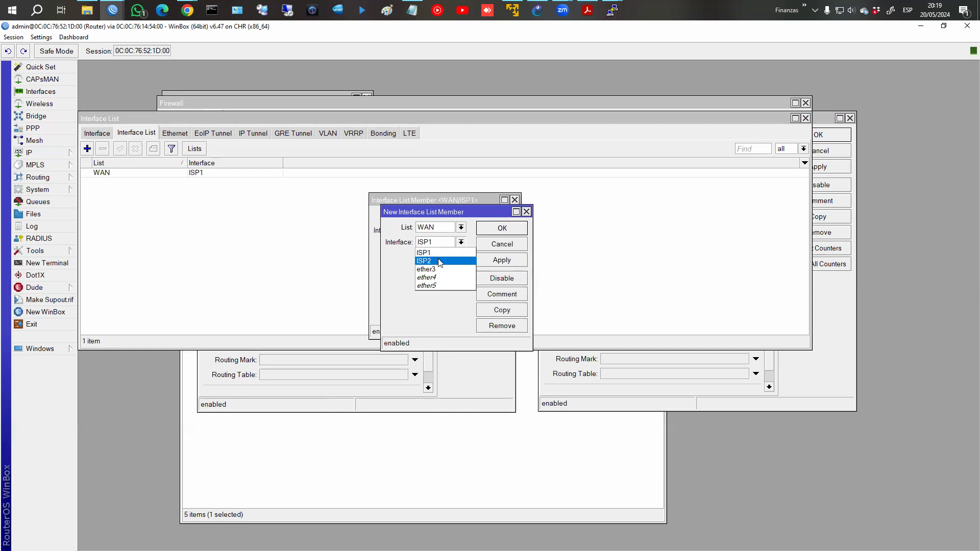
pyautogui.click(441, 262)
pyautogui.click(495, 225)
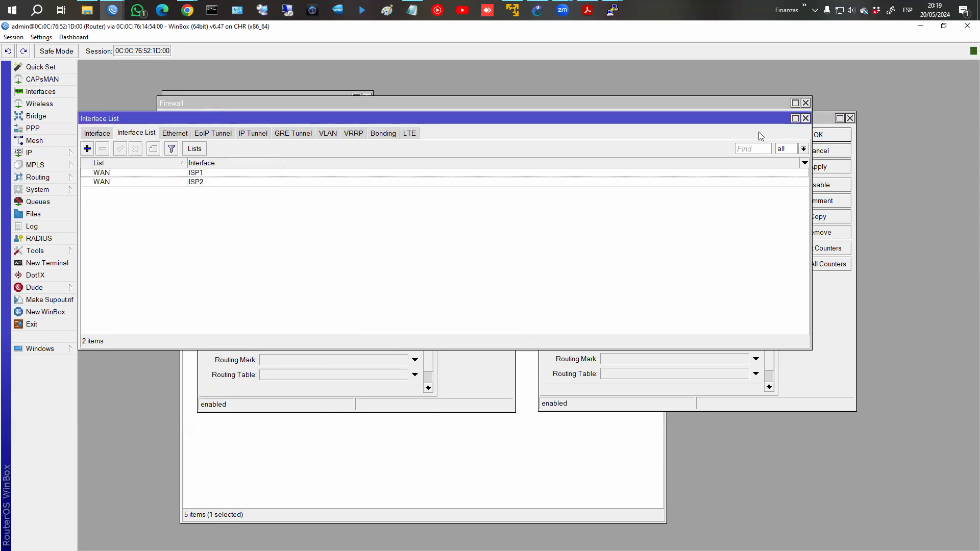
pyautogui.click(613, 11)
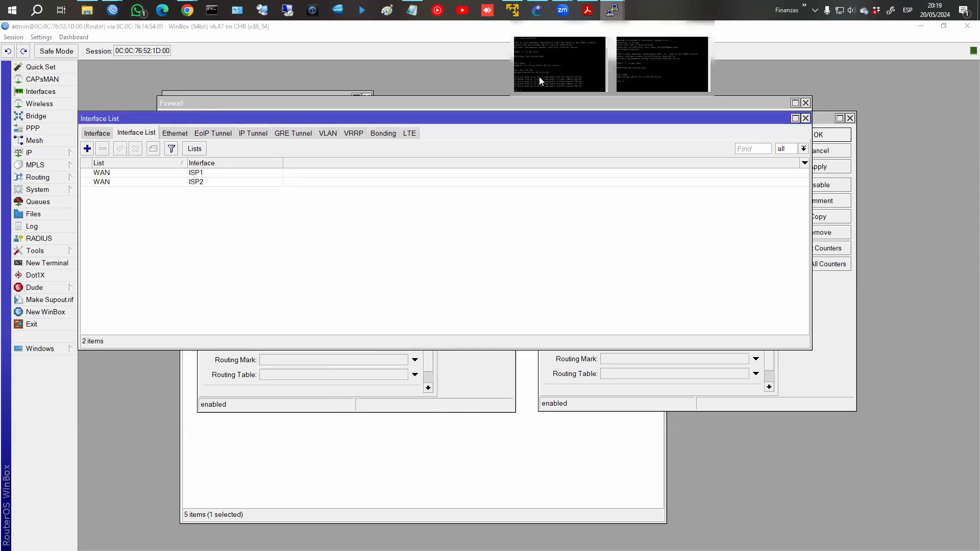
# Rerun ping fb.com on PC1 and review the two per-ISP masquerade NAT rules.
pyautogui.click(539, 77)
pyautogui.press('Up')
pyautogui.press('Return')
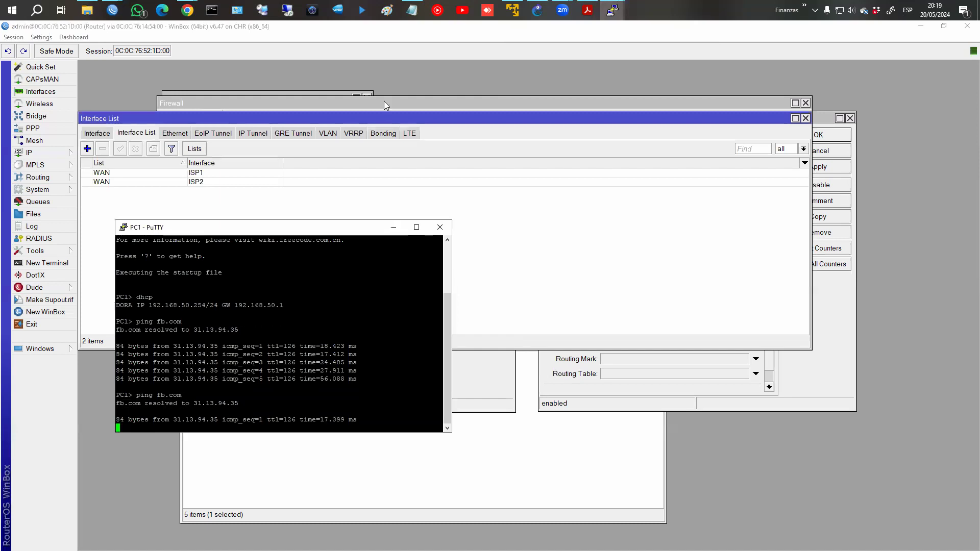
pyautogui.click(804, 120)
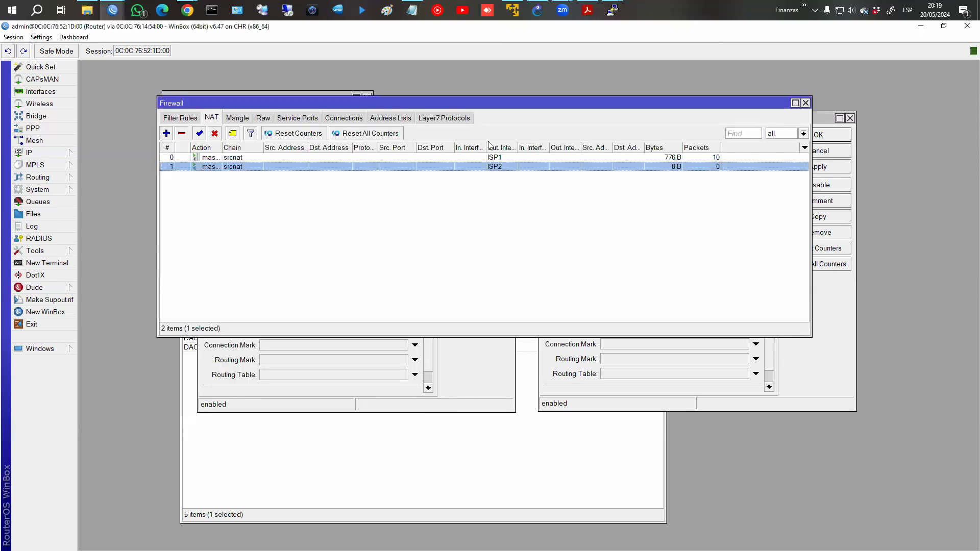
pyautogui.doubleClick(668, 167)
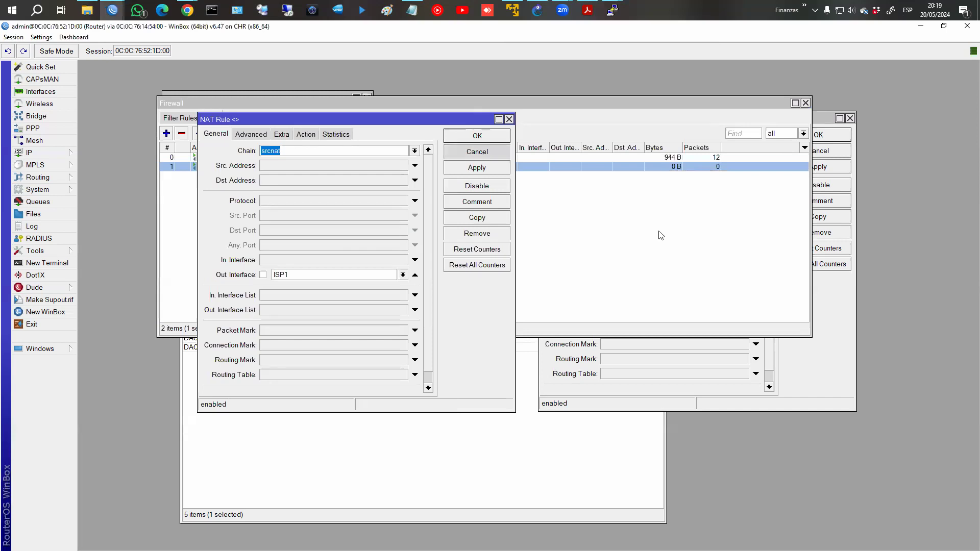
pyautogui.click(477, 152)
pyautogui.click(829, 153)
pyautogui.click(817, 150)
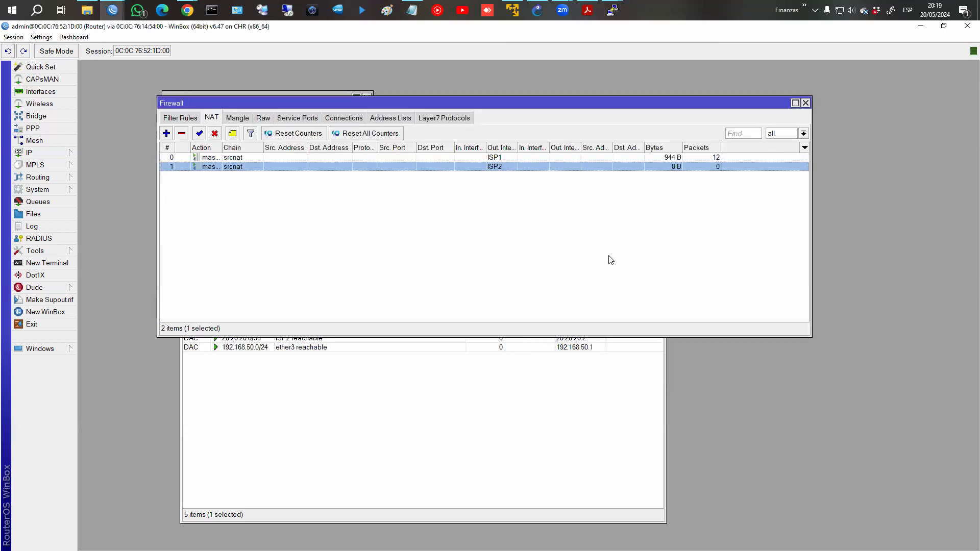
# Disable both masquerade rules, confirm PC1's ping to fb.com now fails, and start a new NAT rule.
pyautogui.keyDown('shift'); pyautogui.click(246, 157); pyautogui.keyUp('shift')
pyautogui.click(214, 133)
pyautogui.click(615, 12)
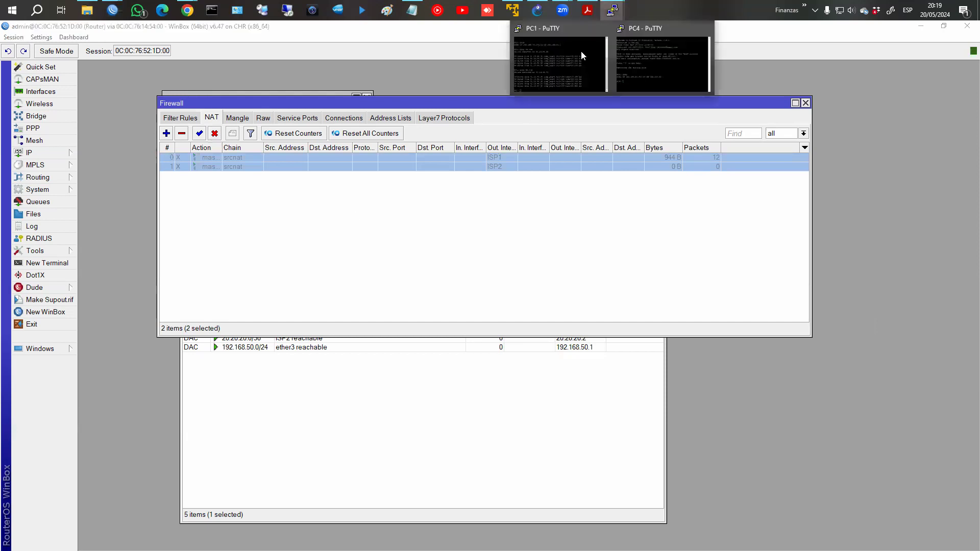
pyautogui.click(579, 51)
pyautogui.press('Up')
pyautogui.press('Return')
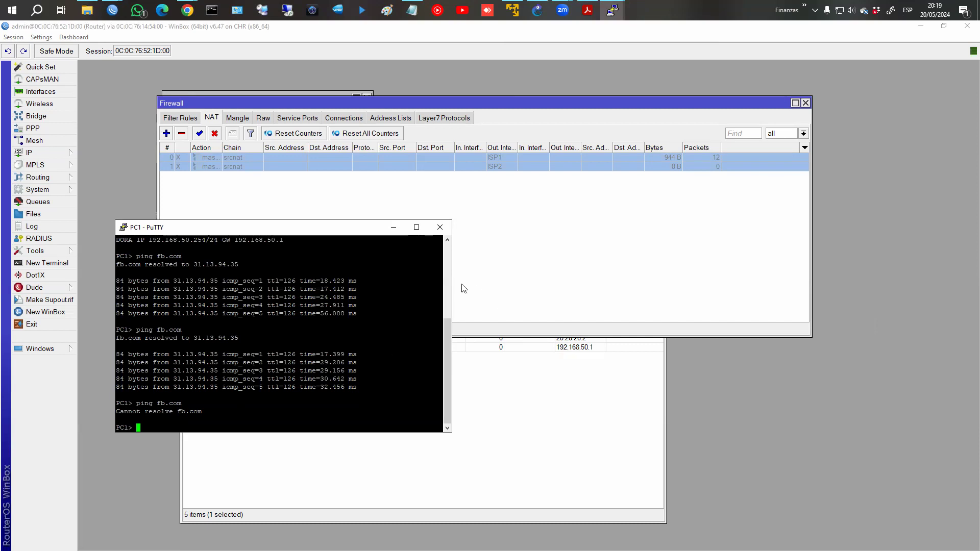
pyautogui.click(166, 133)
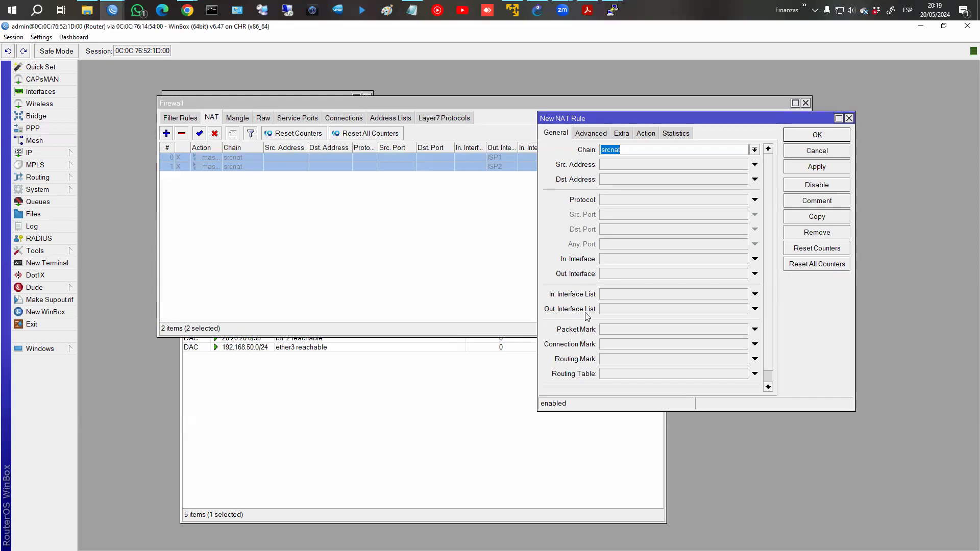
# Make the new srcnat rule masquerade out the WAN interface list, commented 'Masquerade', and save it.
pyautogui.click(755, 309)
pyautogui.click(743, 310)
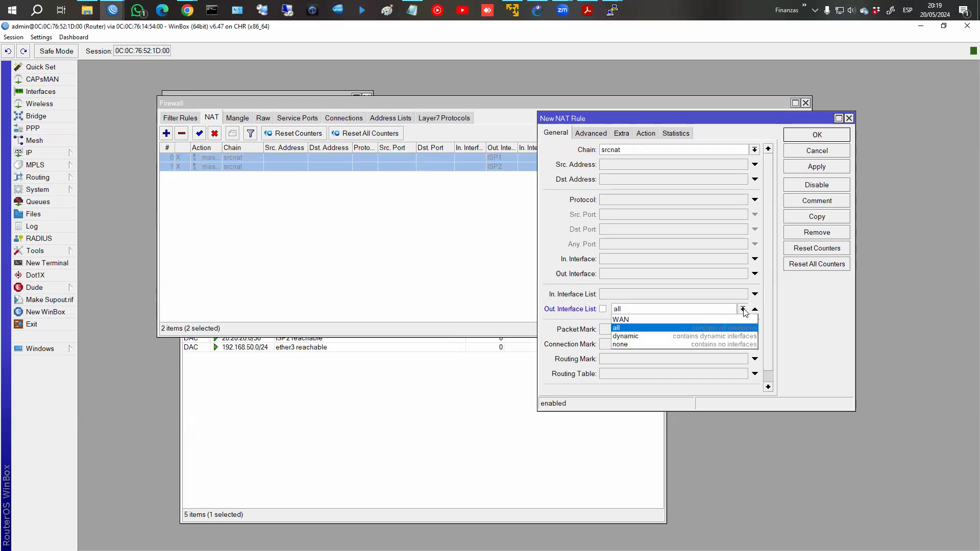
pyautogui.click(727, 319)
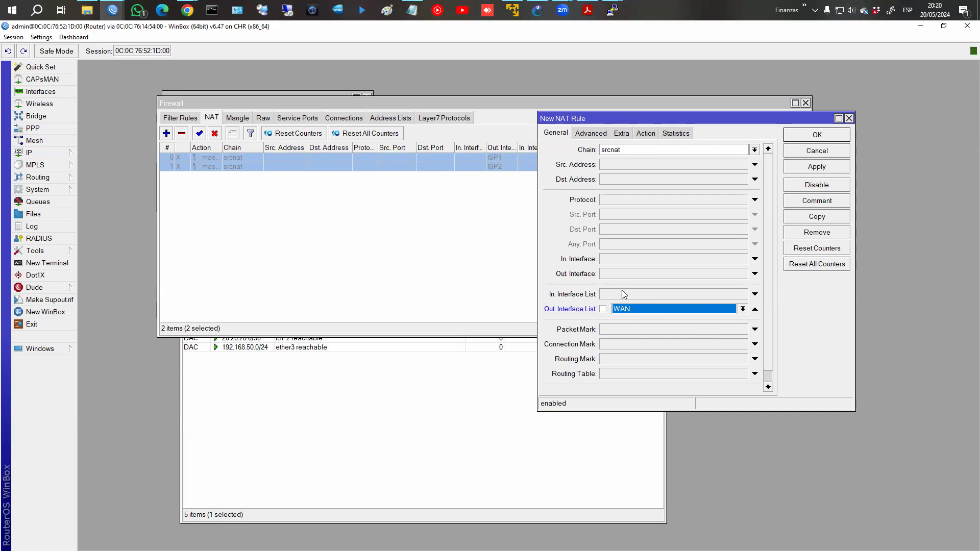
pyautogui.click(647, 134)
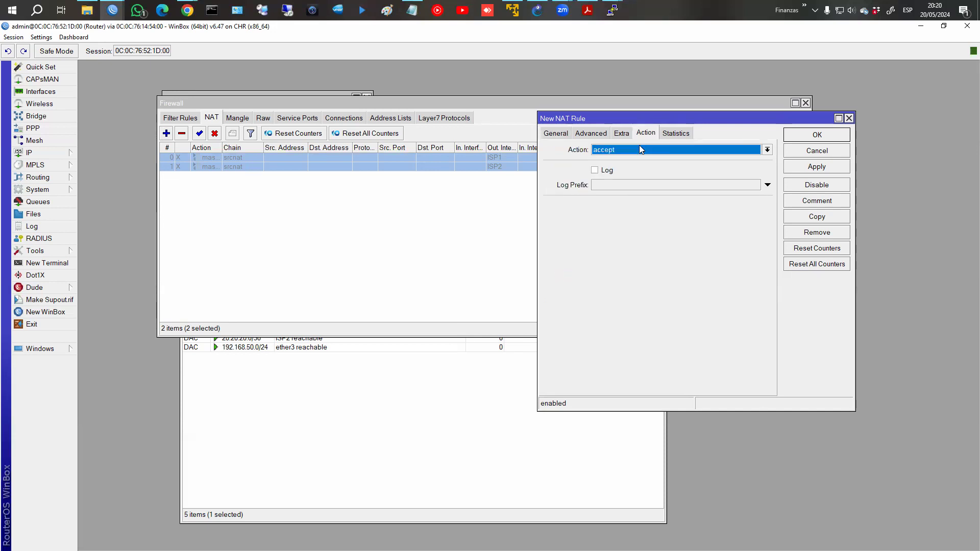
pyautogui.click(638, 148)
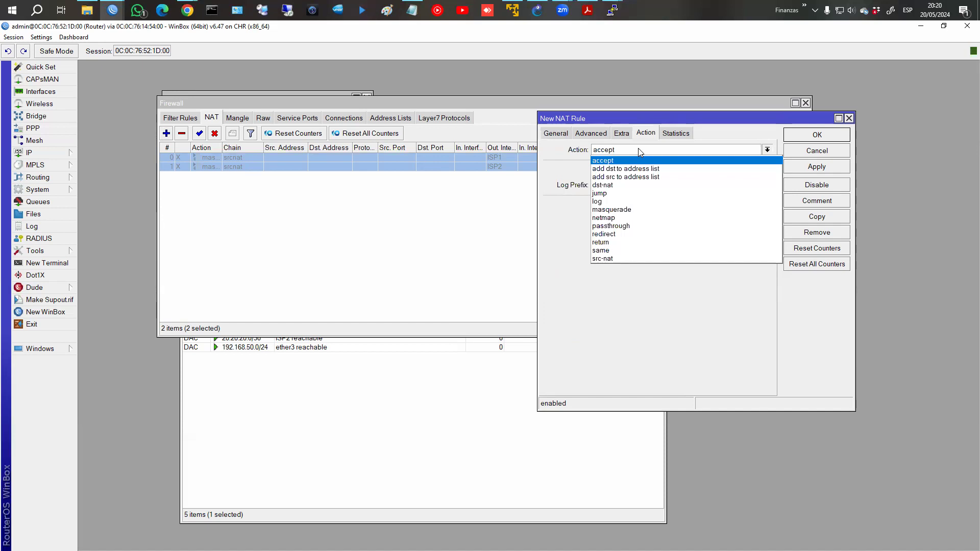
pyautogui.click(631, 210)
pyautogui.click(809, 202)
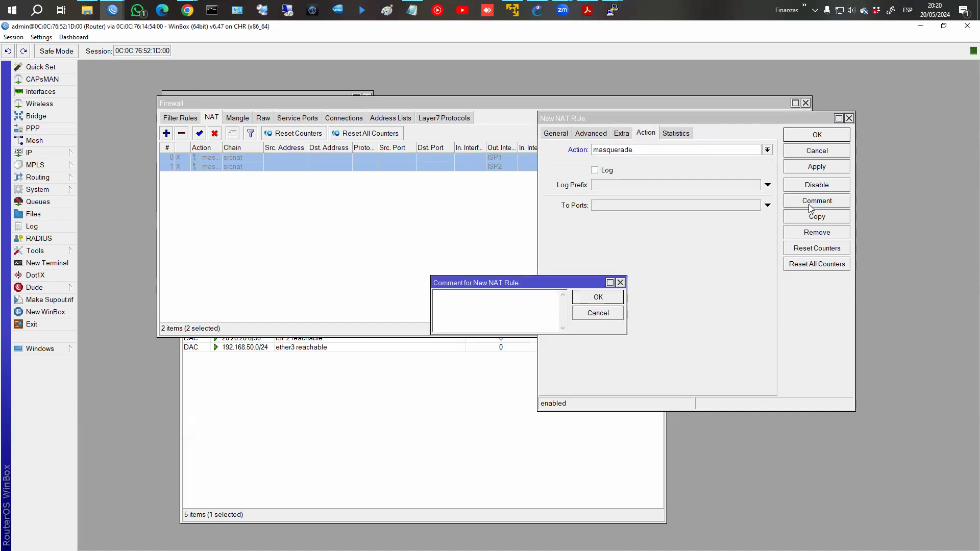
pyautogui.write('Masquerade')
pyautogui.press('Return')
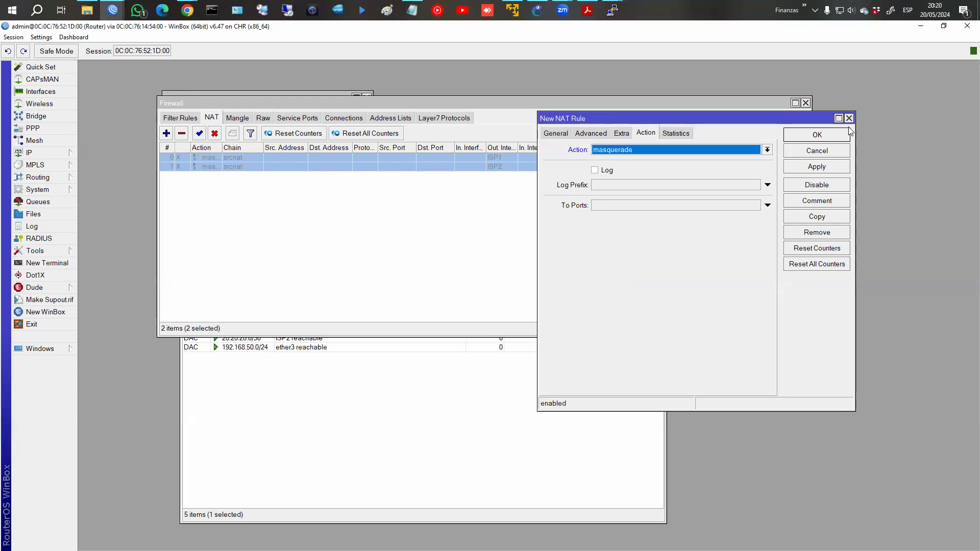
pyautogui.click(816, 136)
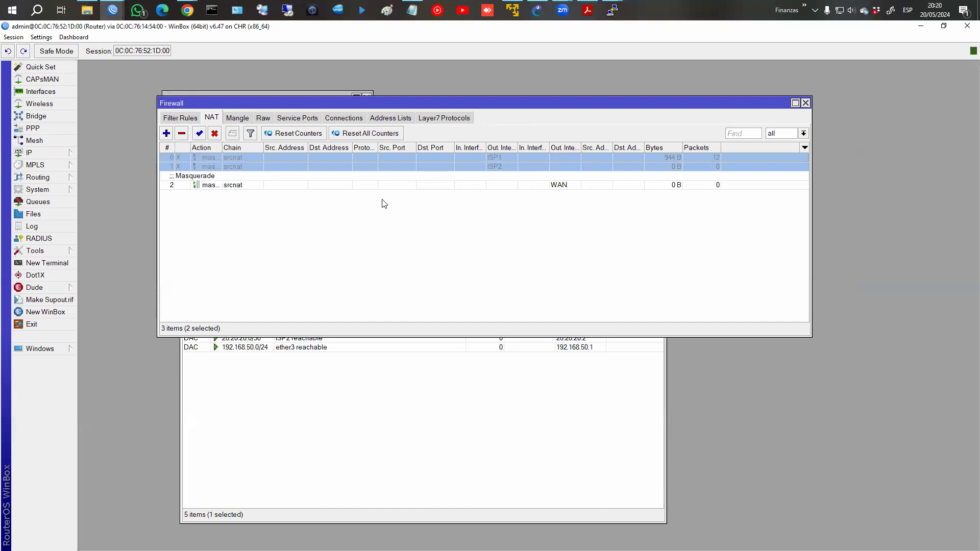
# Rerun ping fb.com on PC1 with the new WAN masquerade rule in place.
pyautogui.click(266, 187)
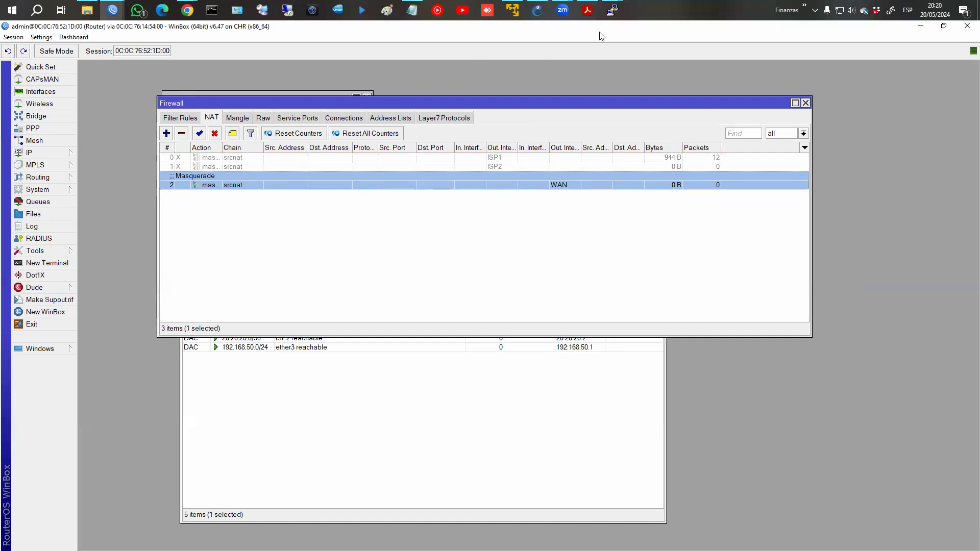
pyautogui.moveTo(612, 11)
pyautogui.click(571, 52)
pyautogui.press('Up')
pyautogui.press('Return')
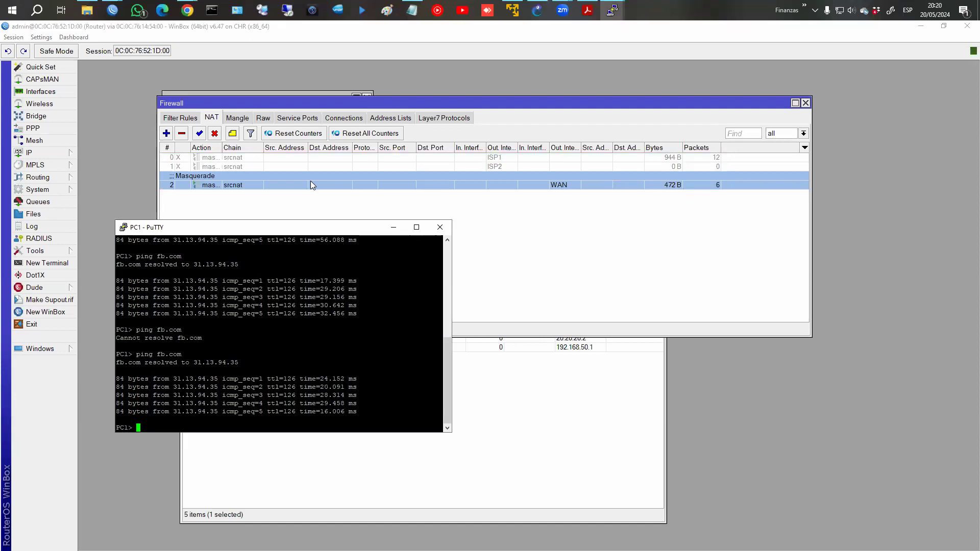
# Run trace fb.com on PC4 and PC1, both showing the 10.10.10.1 hop.
pyautogui.click(613, 11)
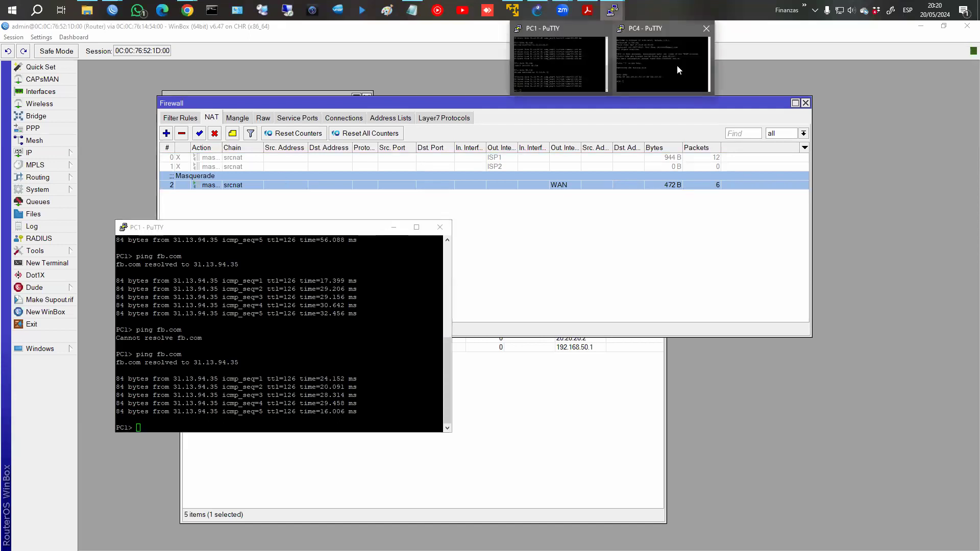
pyautogui.click(677, 69)
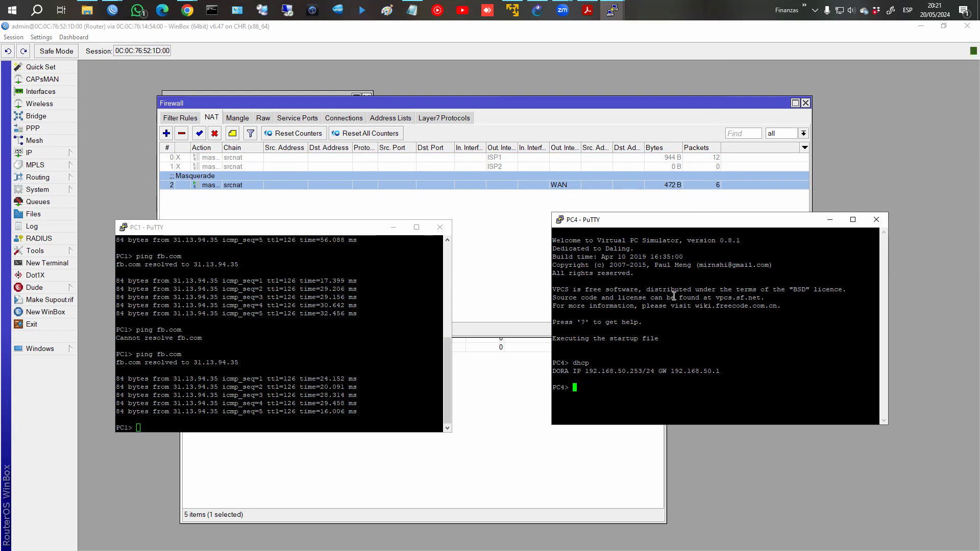
pyautogui.write('trace fb.com')
pyautogui.press('Return')
pyautogui.moveTo(571, 403); pyautogui.dragTo(755, 402)
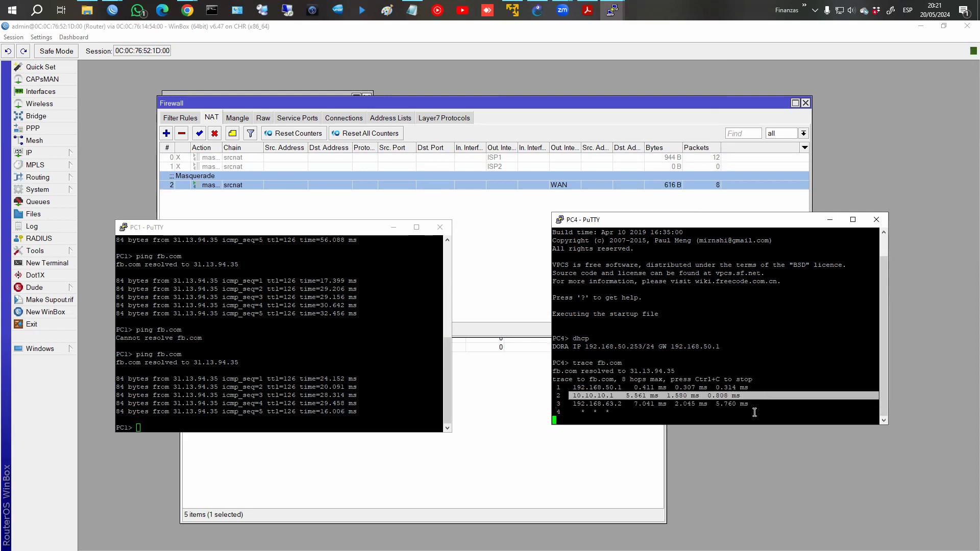
pyautogui.click(189, 406)
pyautogui.write('t')
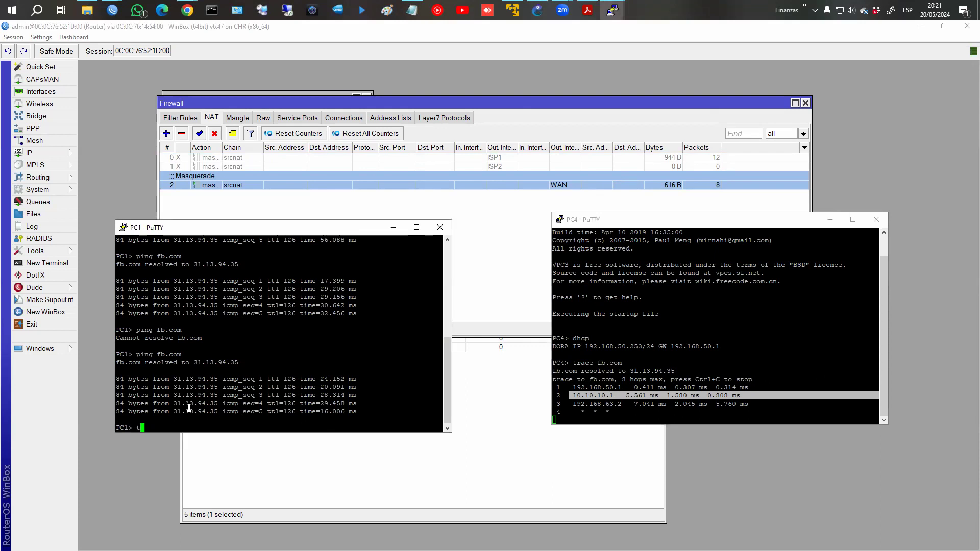
pyautogui.write('race fb.com')
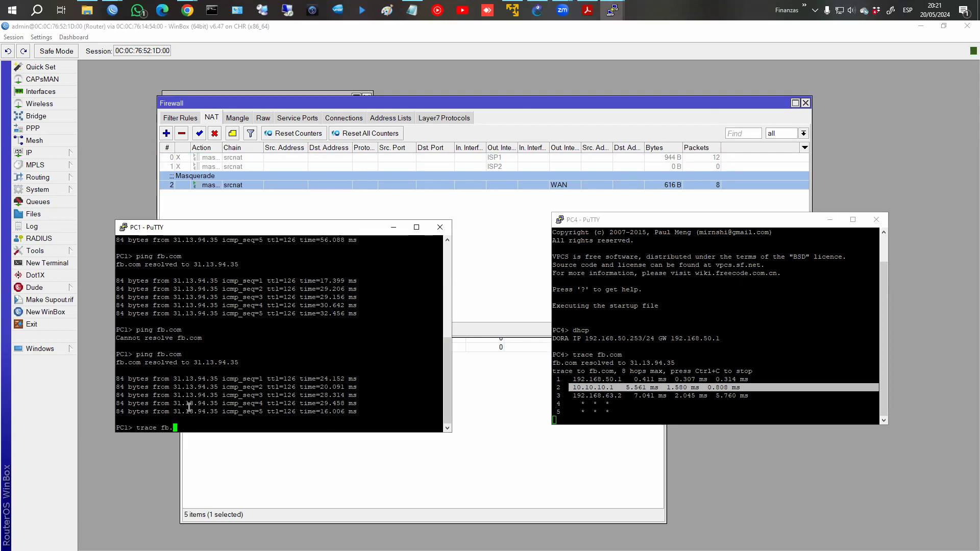
pyautogui.press('Return')
pyautogui.moveTo(133, 412); pyautogui.dragTo(323, 411)
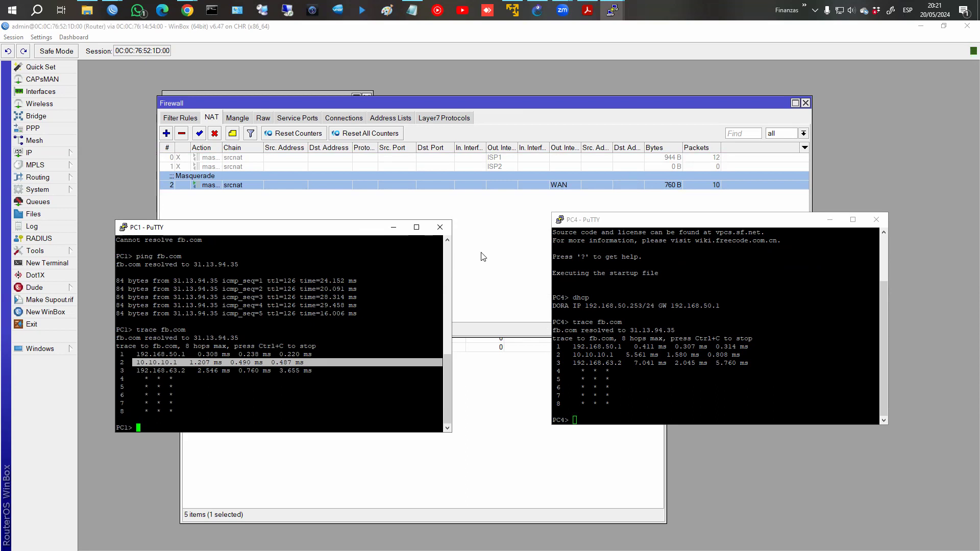
# In the Firewall window, view the Mangle tab and then the empty Address Lists tab.
pyautogui.click(495, 256)
pyautogui.click(245, 122)
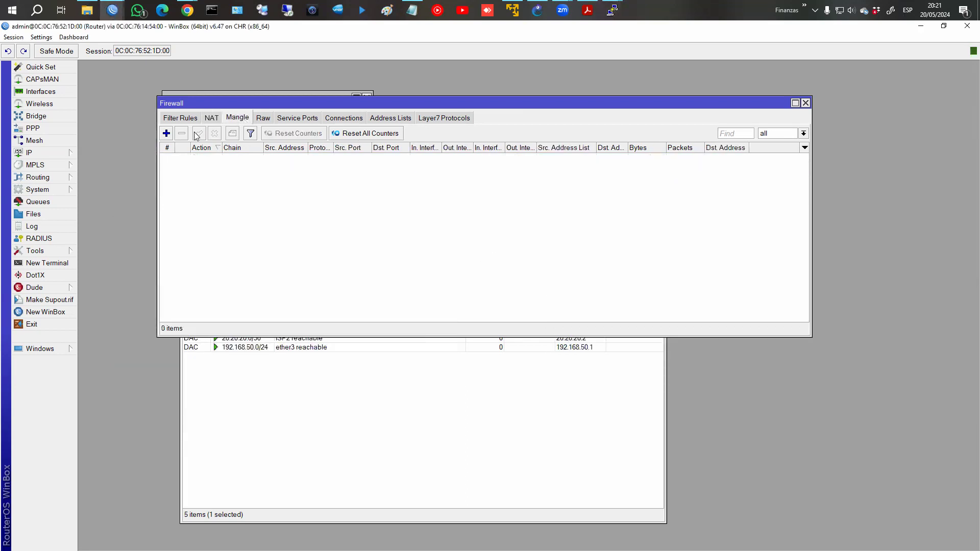
pyautogui.click(395, 120)
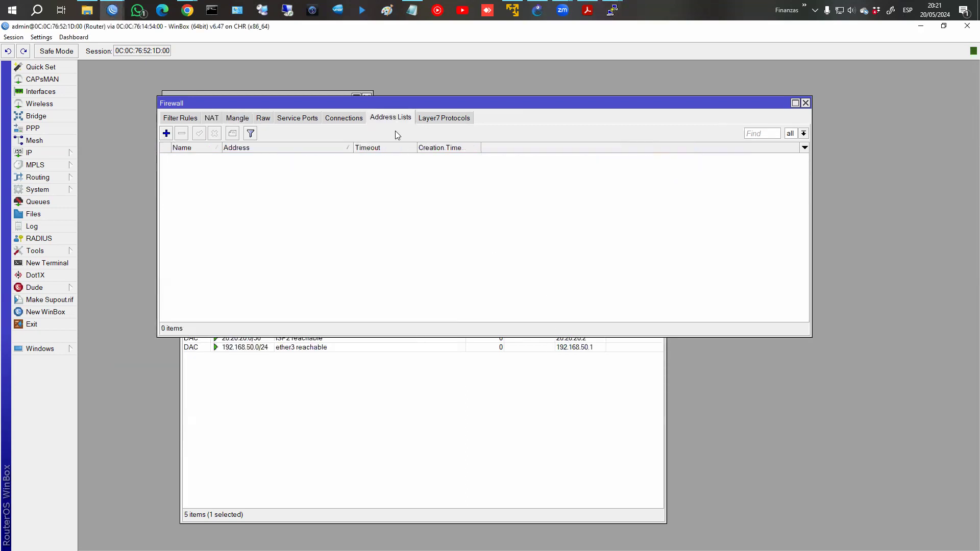
# Open PC3's console from GNS3 and obtain DHCP addresses on PC3 and PC2.
pyautogui.click(537, 10)
pyautogui.rightClick(369, 387)
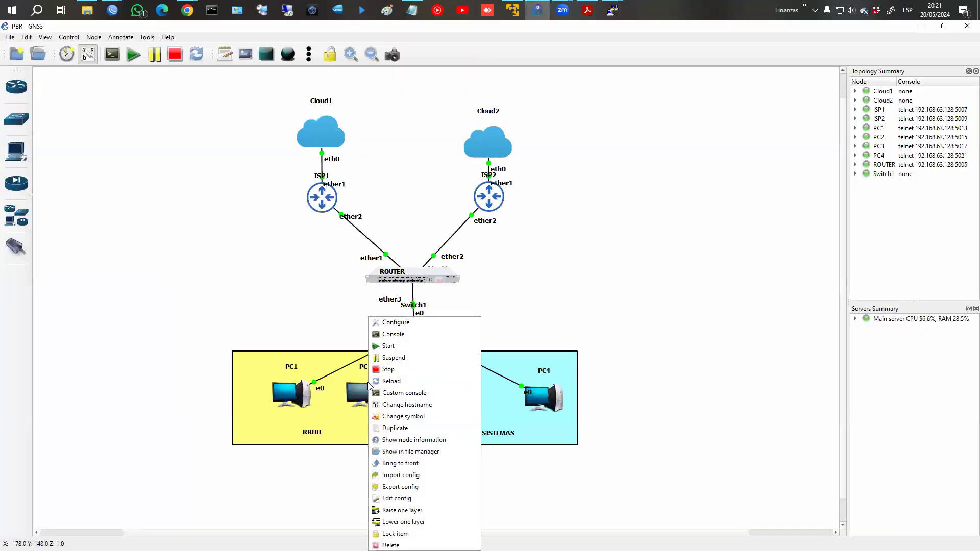
pyautogui.click(388, 171)
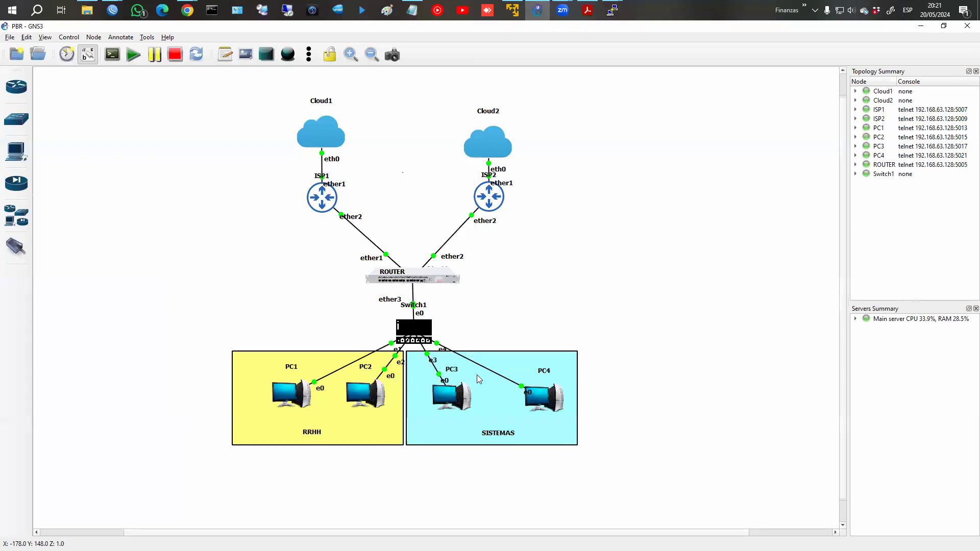
pyautogui.click(480, 262)
pyautogui.click(506, 334)
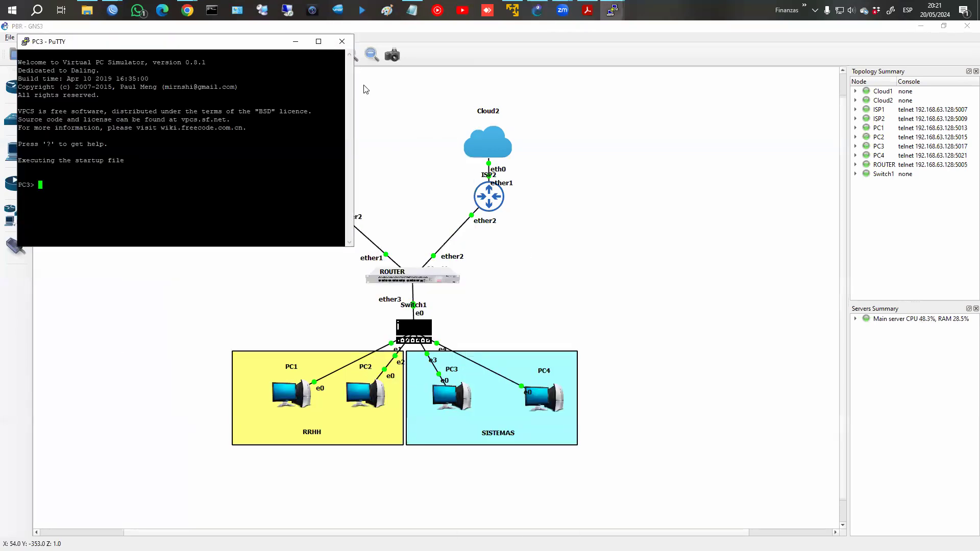
pyautogui.moveTo(256, 49); pyautogui.dragTo(707, 128)
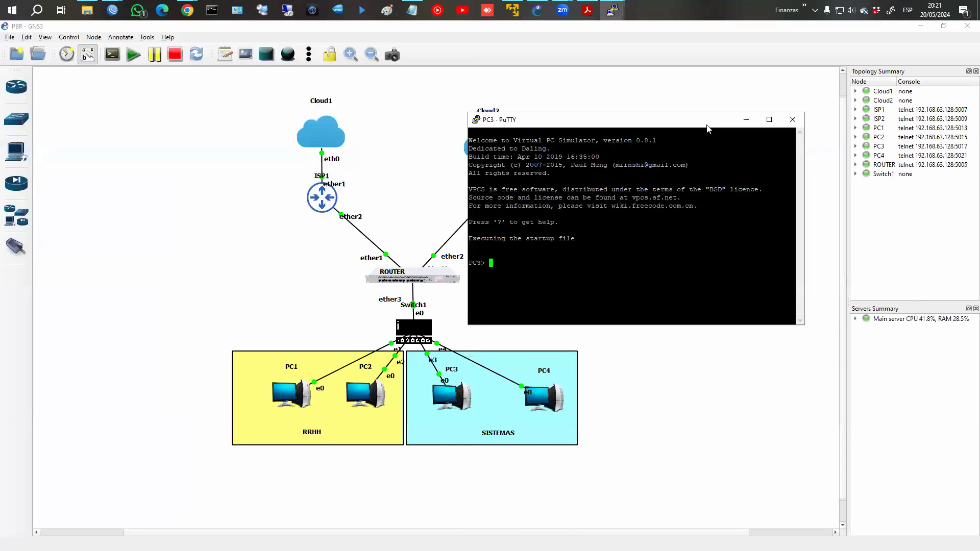
pyautogui.write('dhcp')
pyautogui.press('Return')
pyautogui.moveTo(612, 10)
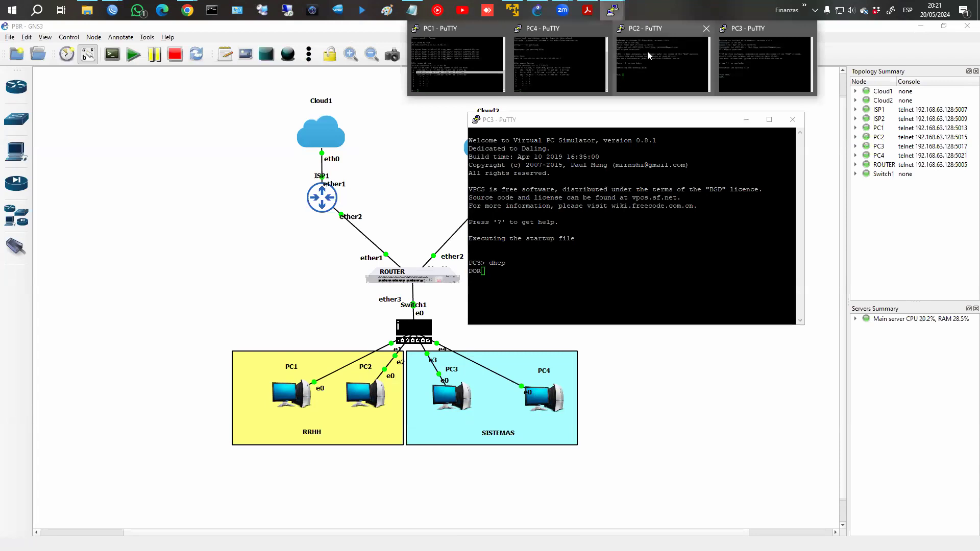
pyautogui.click(658, 56)
pyautogui.write('dhcp')
pyautogui.press('Return')
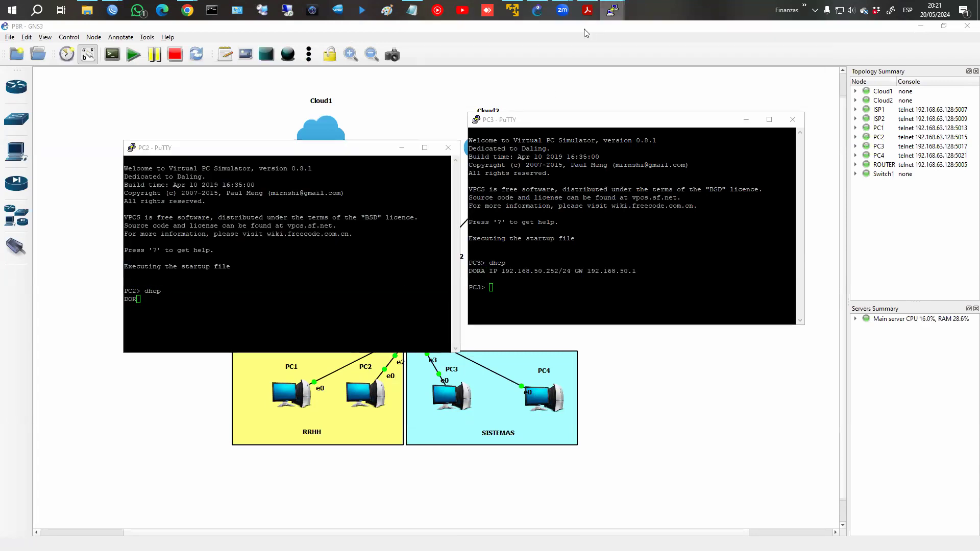
# Run show ip on PC1 to confirm its address 192.168.50.254.
pyautogui.moveTo(612, 10)
pyautogui.click(473, 49)
pyautogui.write('shi')
pyautogui.press('BackSpace')
pyautogui.write('ow ip')
pyautogui.press('Return')
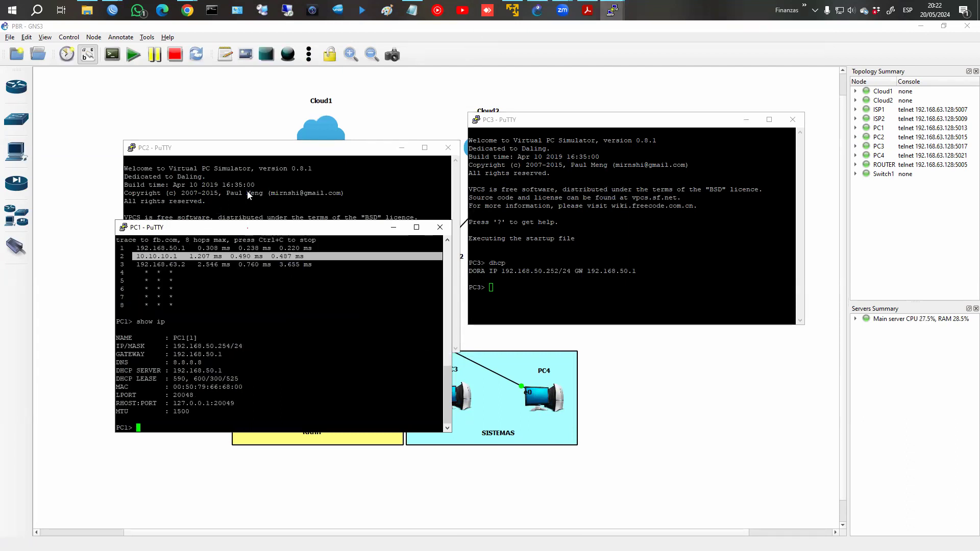
pyautogui.moveTo(247, 227); pyautogui.dragTo(248, 66)
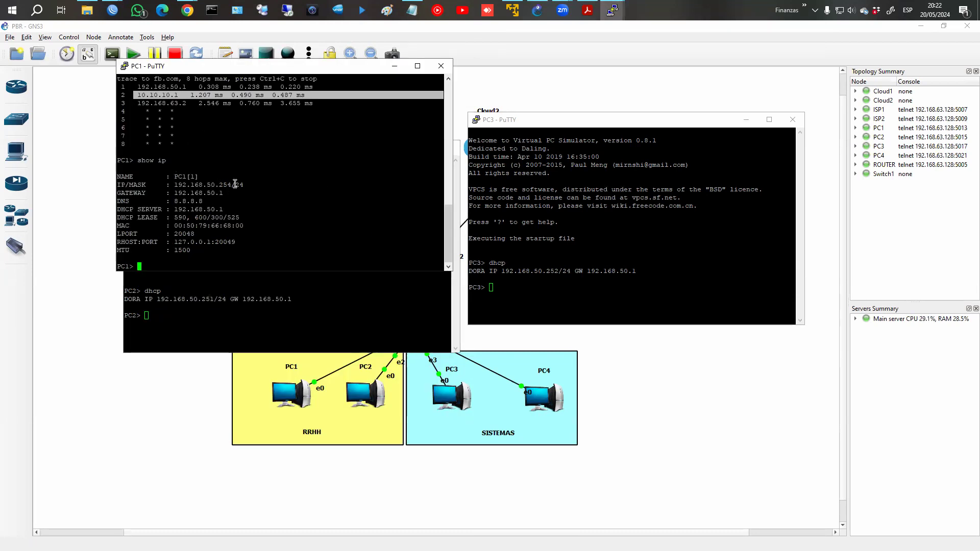
# Run show ip on PC4: 192.168.50.253/24, gateway 192.168.50.1, DNS 8.8.8.8.
pyautogui.click(614, 14)
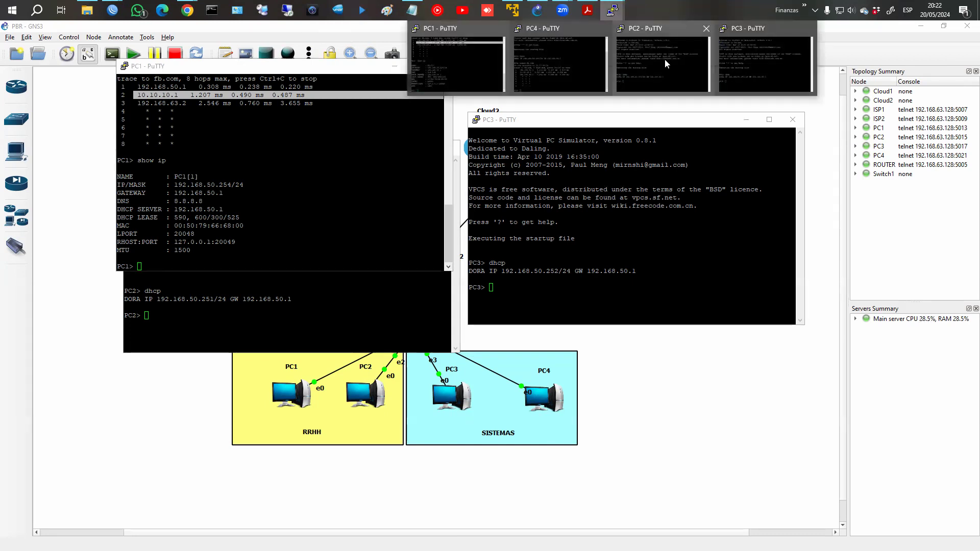
pyautogui.click(666, 63)
pyautogui.click(612, 13)
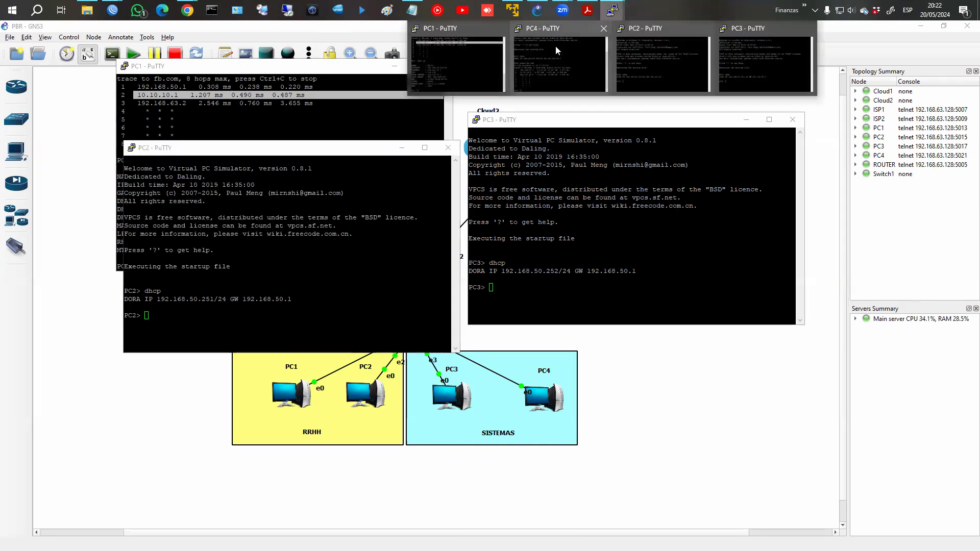
pyautogui.click(555, 50)
pyautogui.write('show ip')
pyautogui.press('Return')
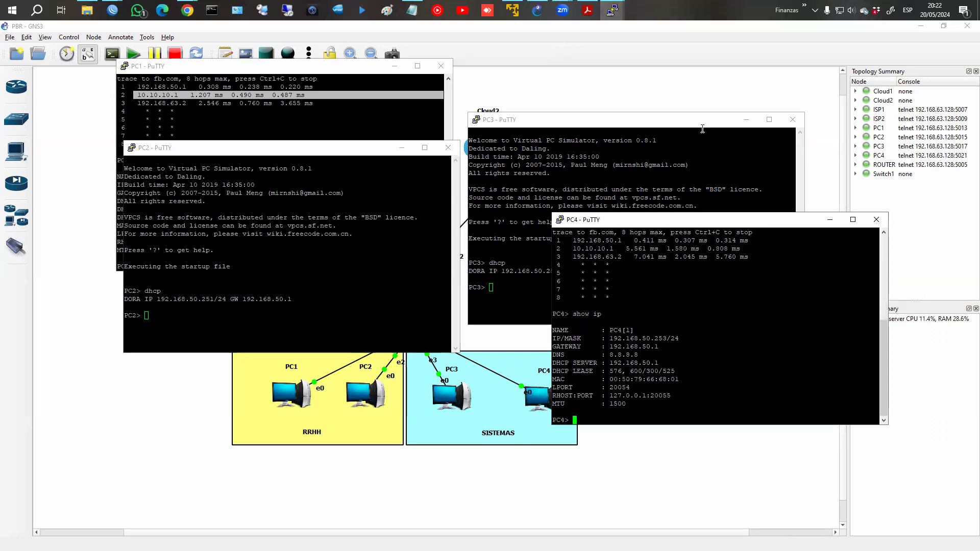
pyautogui.moveTo(690, 220); pyautogui.dragTo(677, 302)
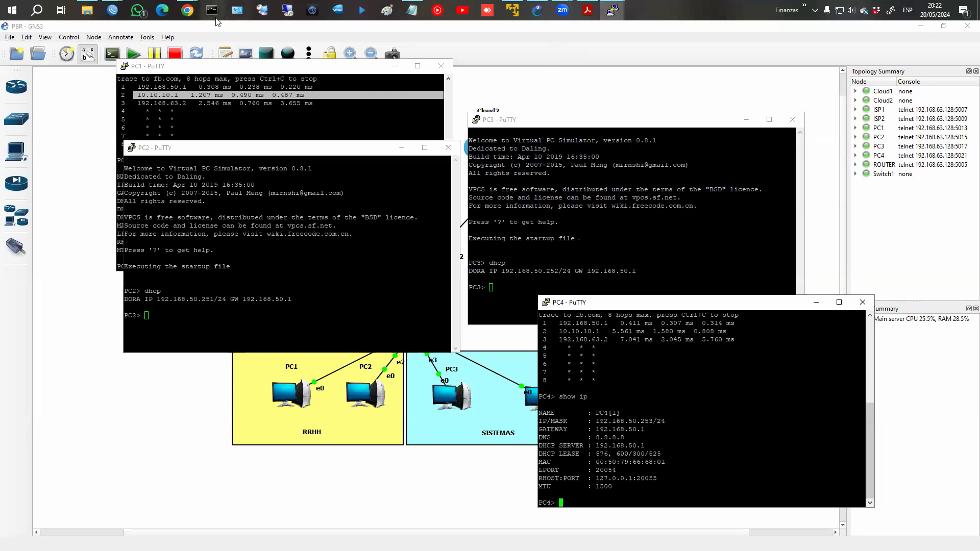
pyautogui.moveTo(113, 10)
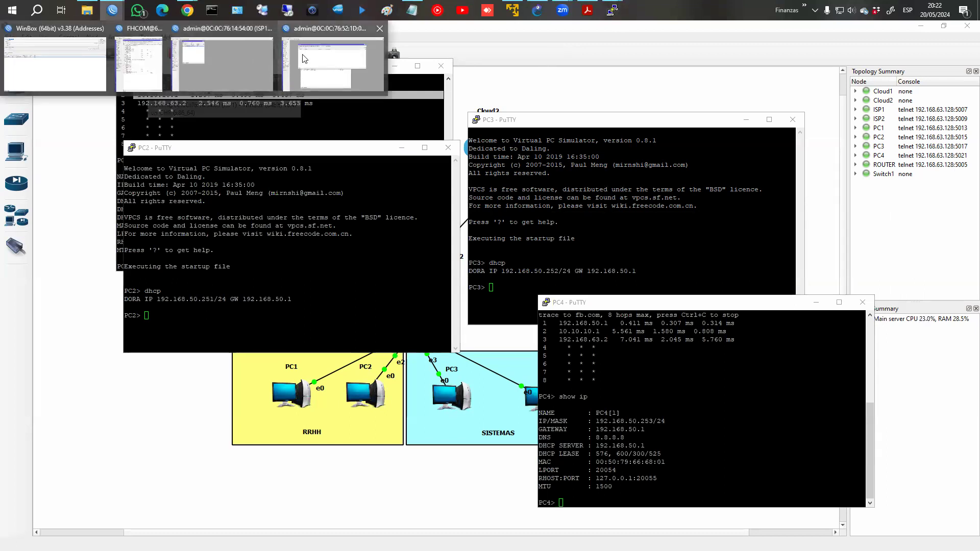
pyautogui.click(304, 58)
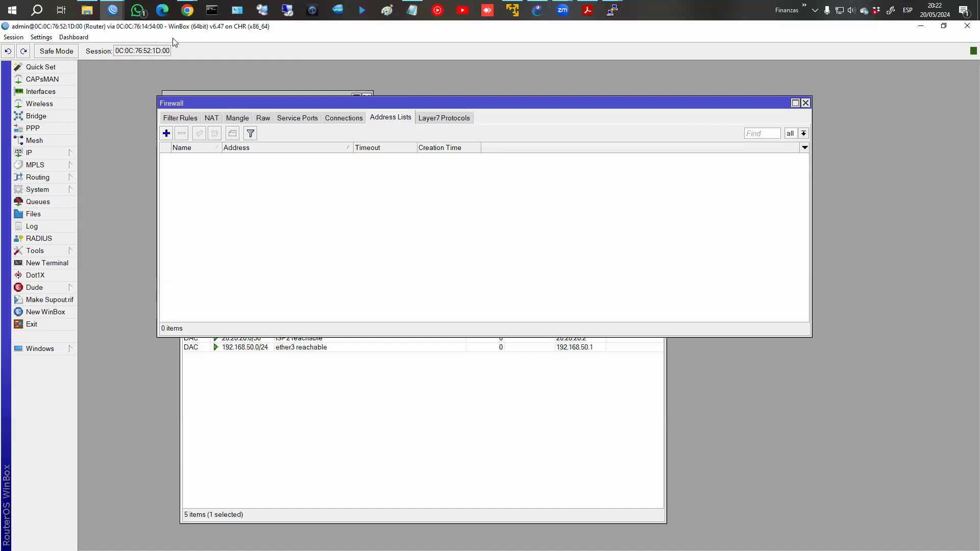
# Add address-list entry RRHH for 192.168.50.251.
pyautogui.click(166, 134)
pyautogui.write('RRHH')
pyautogui.press('Tab')
pyautogui.write('1')
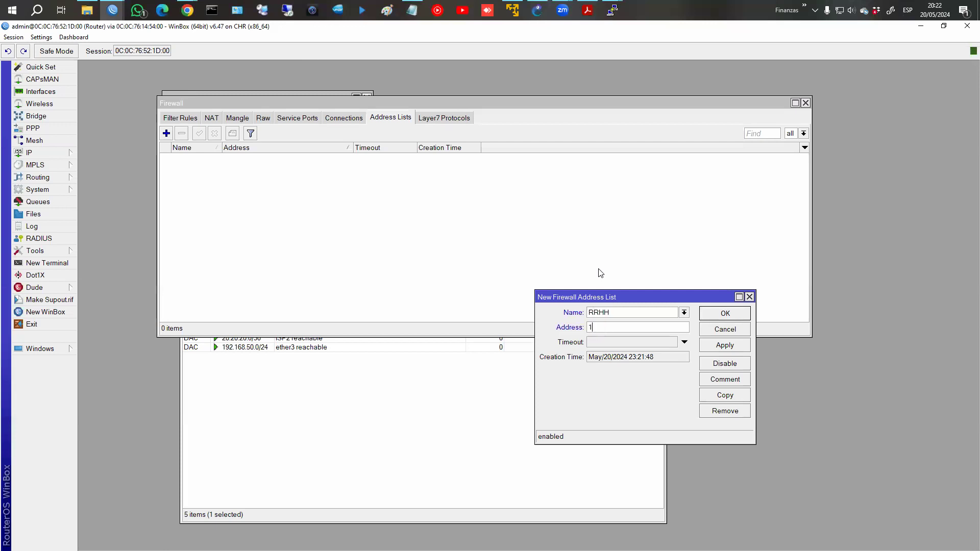
pyautogui.hotkey('alt', 'Tab')
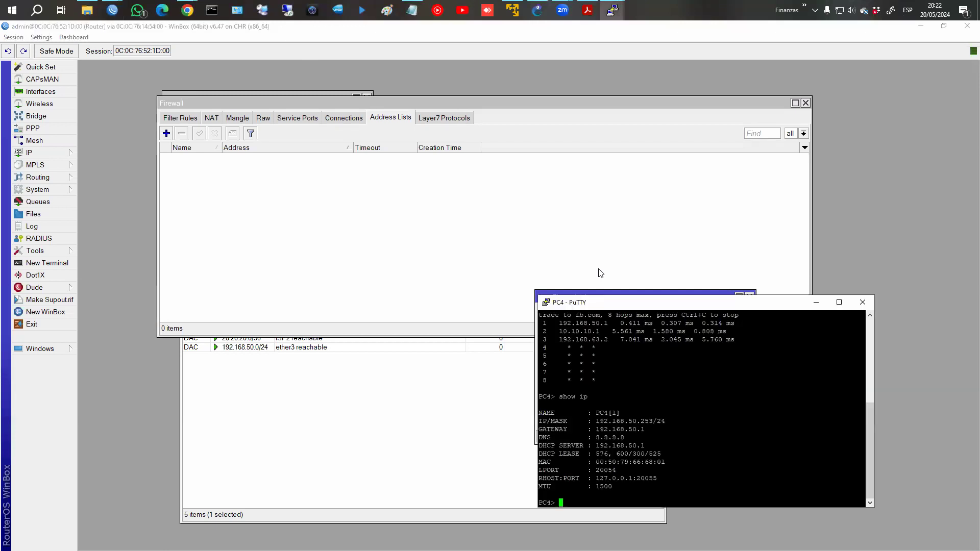
pyautogui.hotkey('alt', 'Tab')
pyautogui.write('92')
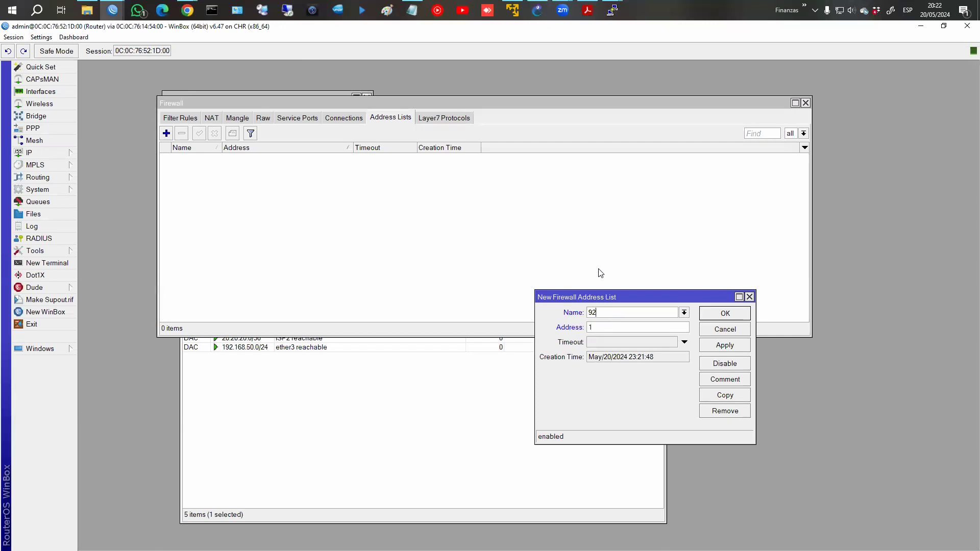
pyautogui.press('BackSpace')
pyautogui.press('BackSpace')
pyautogui.write('RRHH')
pyautogui.press('Tab')
pyautogui.write('192.168.50.254-192.168')
pyautogui.press('BackSpace')
pyautogui.press('BackSpace')
pyautogui.press('BackSpace')
pyautogui.press('BackSpace')
pyautogui.press('BackSpace')
pyautogui.press('BackSpace')
pyautogui.press('BackSpace')
pyautogui.write('1, 192.168')
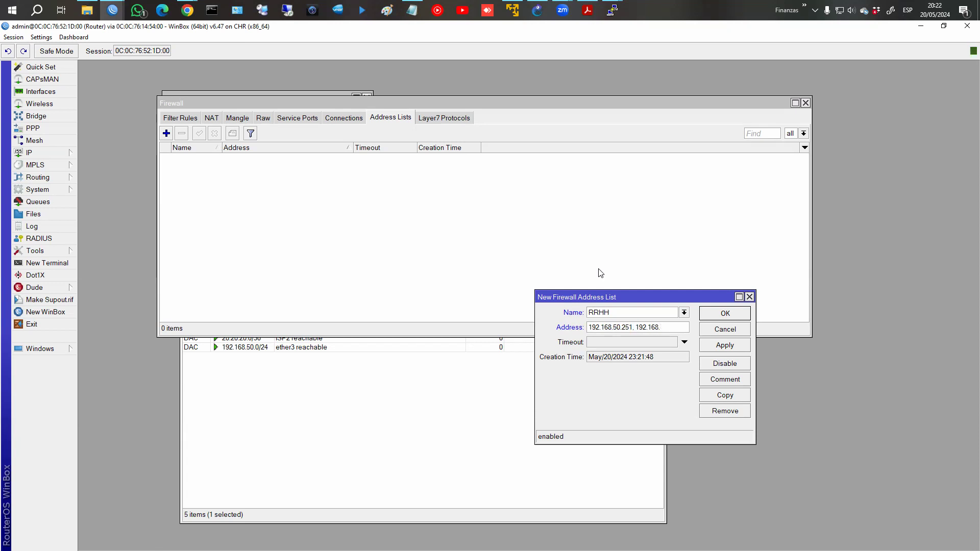
pyautogui.write('.50.2541')
pyautogui.press('BackSpace')
pyautogui.press('Return')
pyautogui.click(637, 305)
pyautogui.click(635, 328)
pyautogui.hotkey('shift', 'End')
pyautogui.press('BackSpace')
pyautogui.click(739, 347)
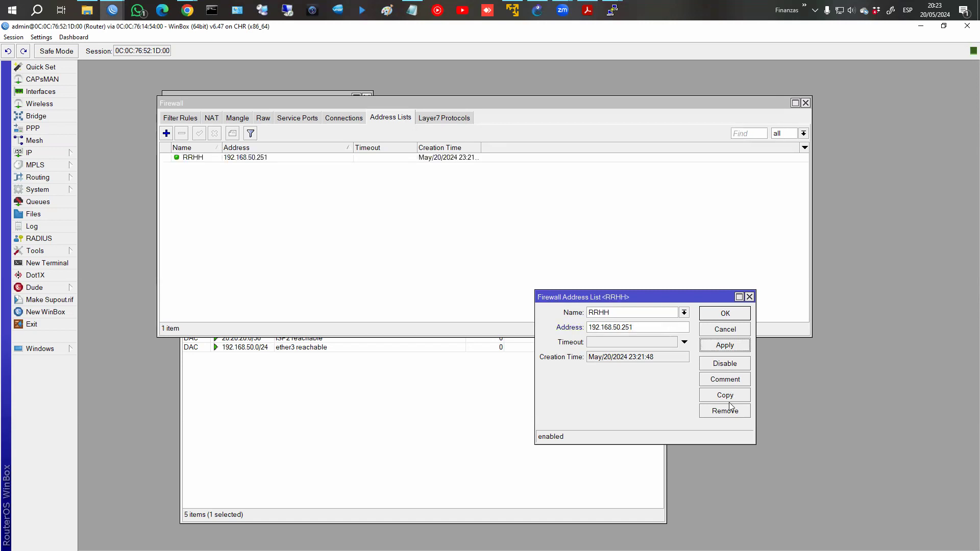
# Copy the RRHH entry to add 192.168.50.254 to the RRHH list.
pyautogui.click(729, 395)
pyautogui.click(667, 339)
pyautogui.press('BackSpace')
pyautogui.write('4')
pyautogui.press('Return')
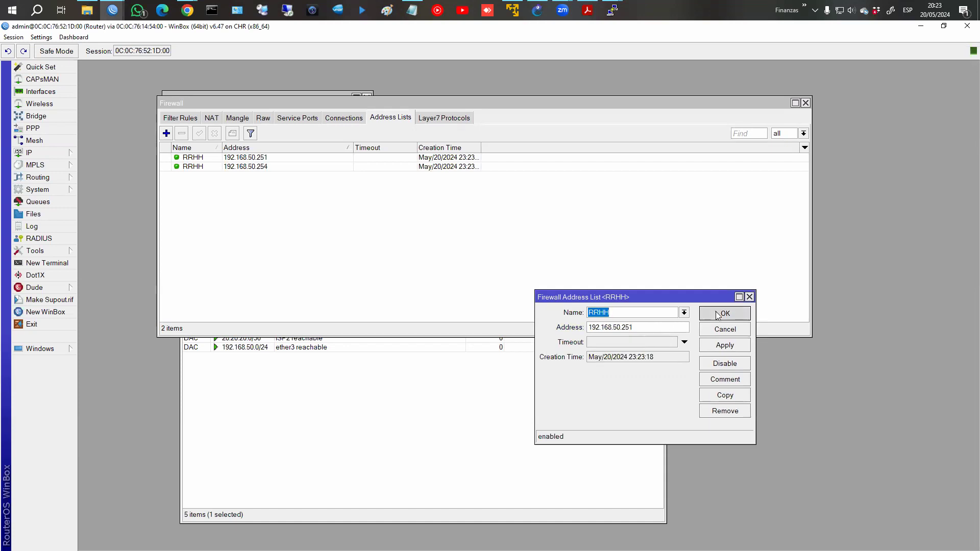
pyautogui.click(717, 315)
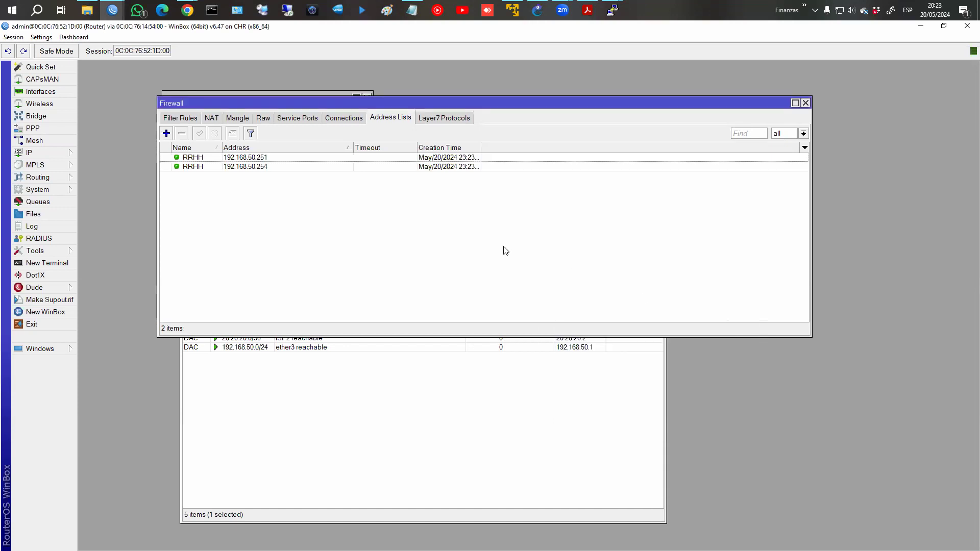
# Add SISTEMAS address-list entries 192.168.50.252 and 192.168.50.253, then start a new mangle rule.
pyautogui.click(166, 134)
pyautogui.write('SISTEMAS')
pyautogui.press('Tab')
pyautogui.write('192.168')
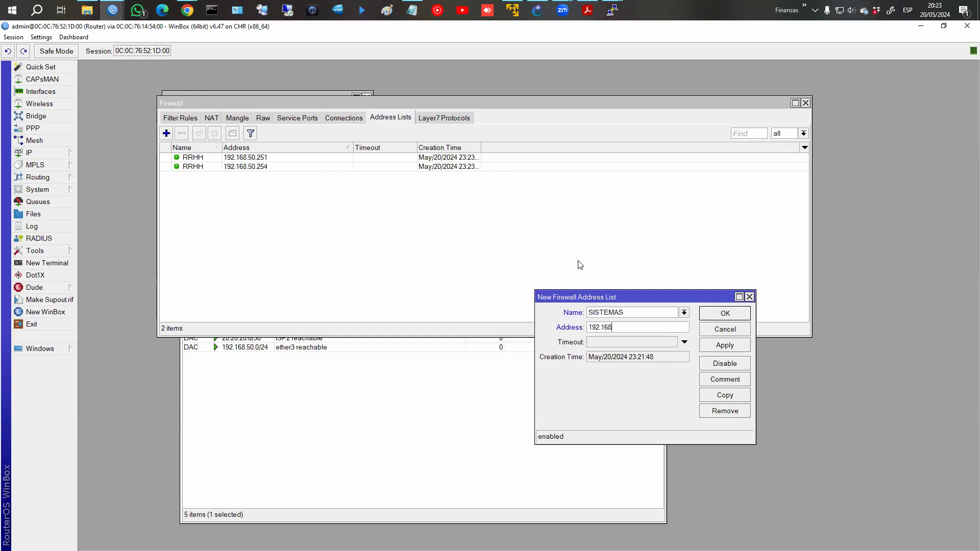
pyautogui.write('.50.252')
pyautogui.click(730, 347)
pyautogui.click(739, 394)
pyautogui.click(661, 339)
pyautogui.press('BackSpace')
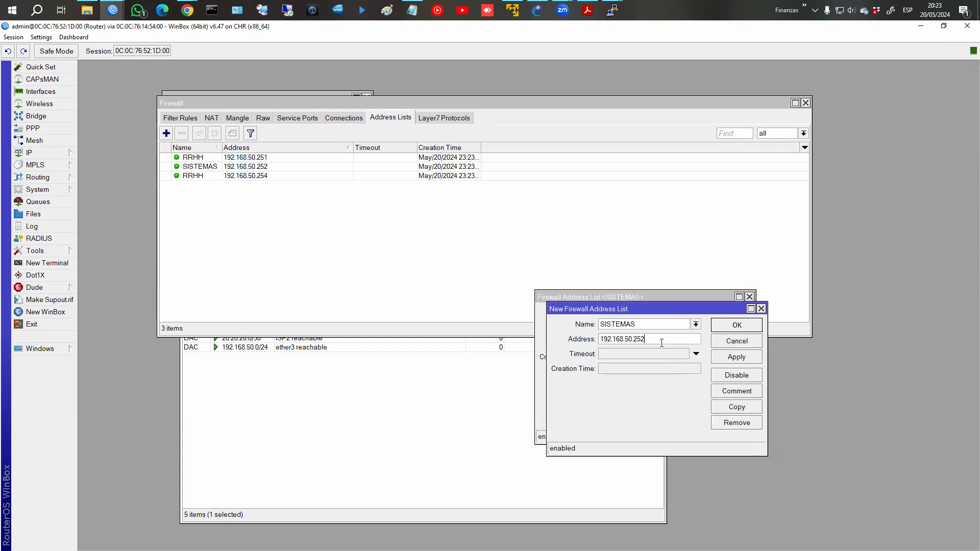
pyautogui.write('3')
pyautogui.click(734, 325)
pyautogui.click(727, 313)
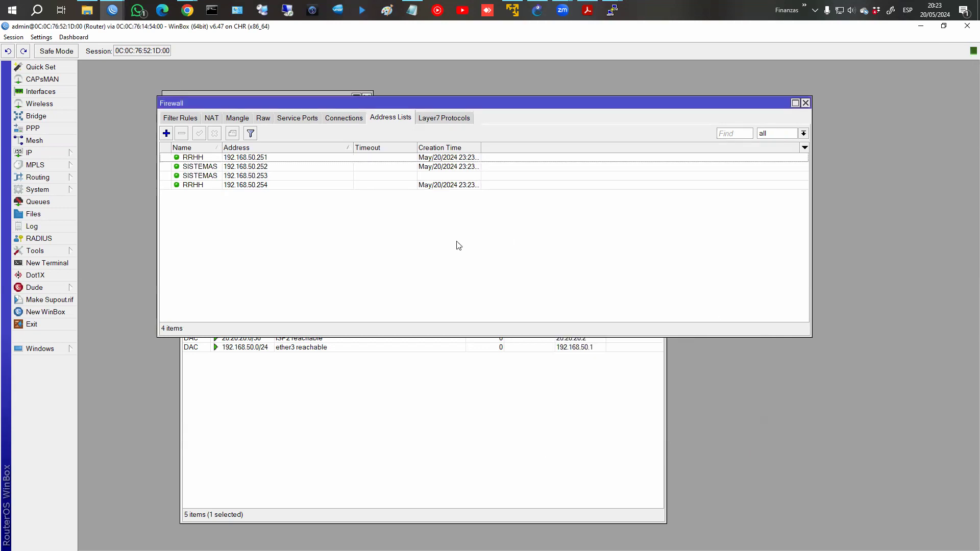
pyautogui.click(235, 119)
pyautogui.click(167, 133)
# Make the mangle rule match source address list RRHH.
pyautogui.click(442, 105)
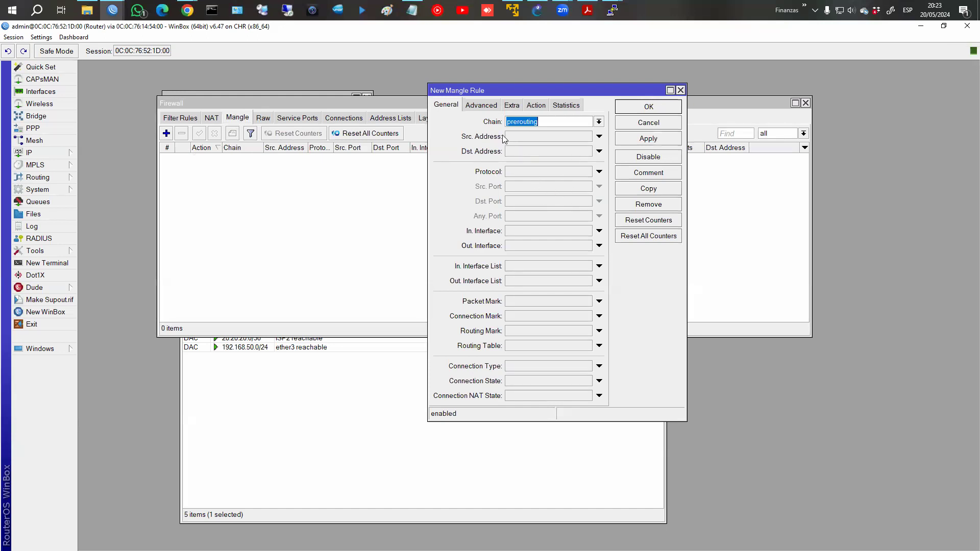
pyautogui.click(488, 107)
pyautogui.click(586, 121)
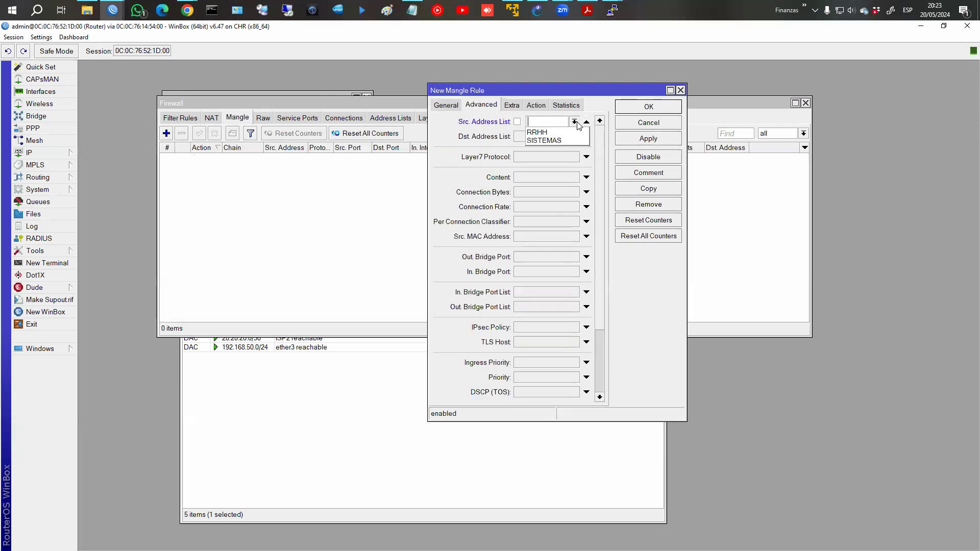
pyautogui.click(560, 135)
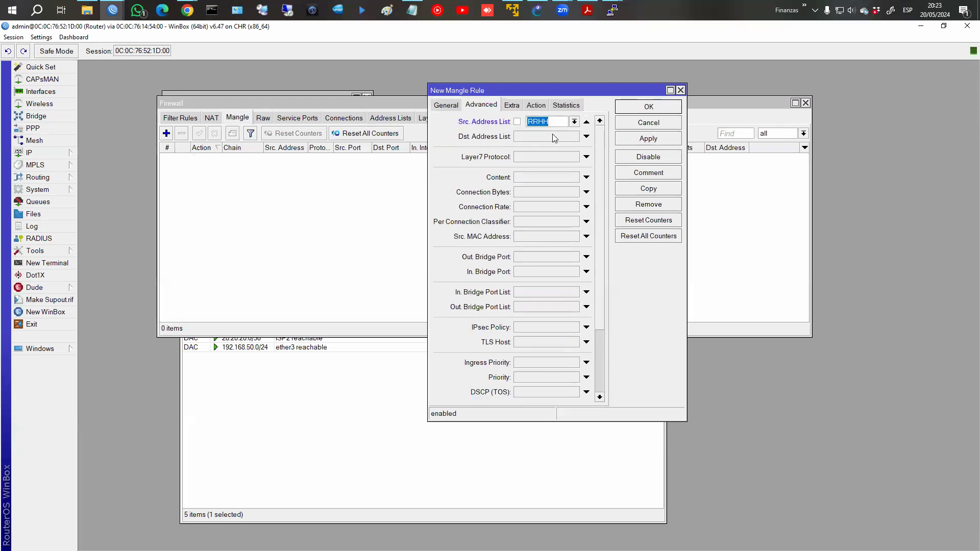
# Set action mark packet 'rrhh' without passthrough, comment 'Marca ruteo Dpto RRHH', and save.
pyautogui.click(537, 106)
pyautogui.click(527, 123)
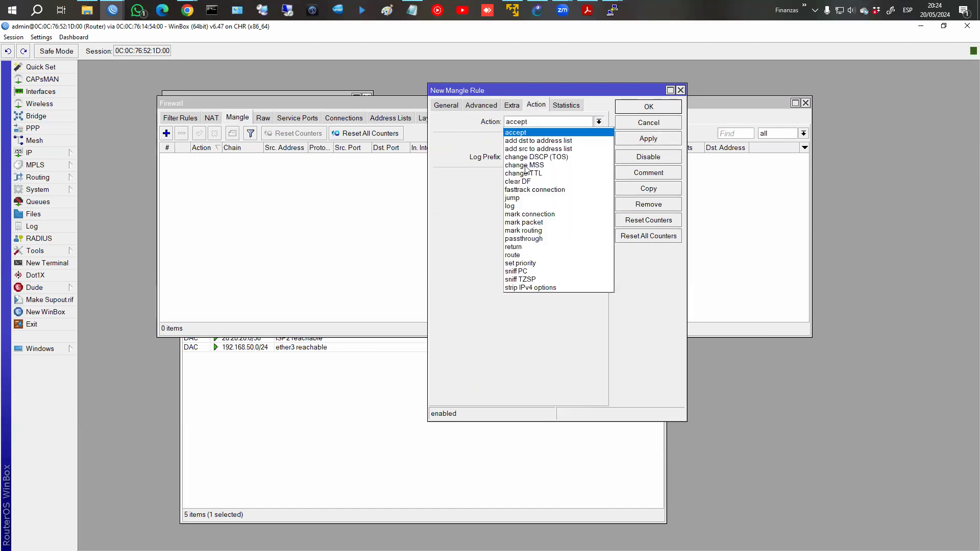
pyautogui.click(533, 223)
pyautogui.click(525, 178)
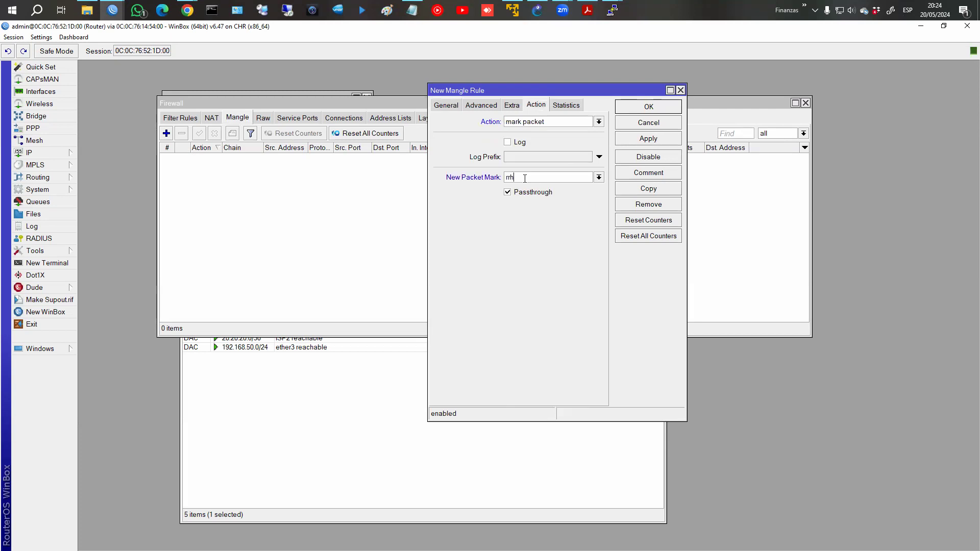
pyautogui.write('rrhh')
pyautogui.click(524, 193)
pyautogui.click(645, 174)
pyautogui.write('Mar')
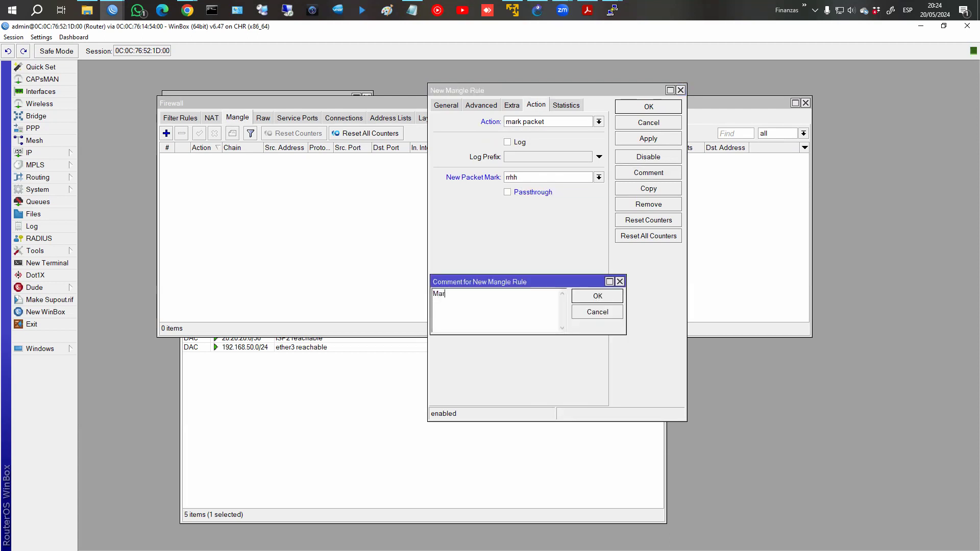
pyautogui.write('ca ruteo Dpto RRHH')
pyautogui.press('Return')
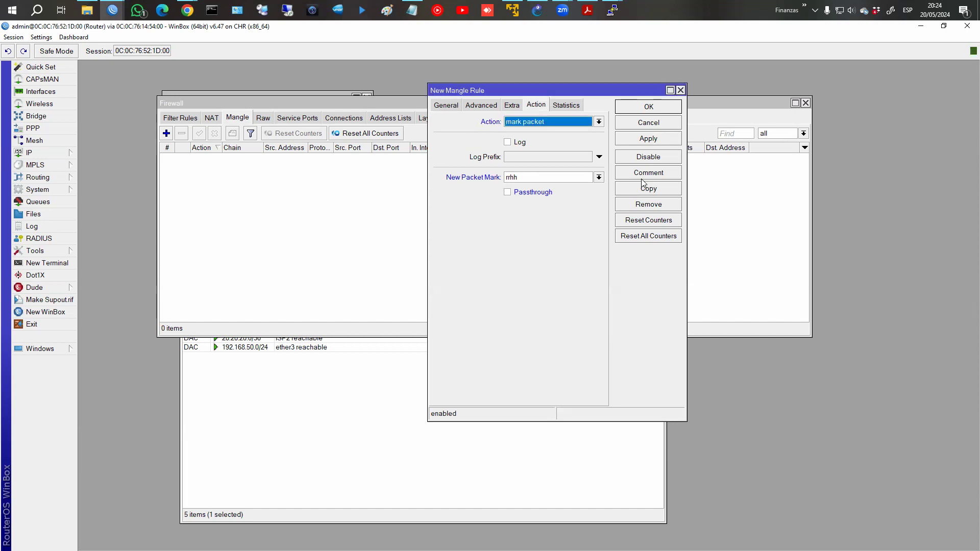
pyautogui.click(637, 111)
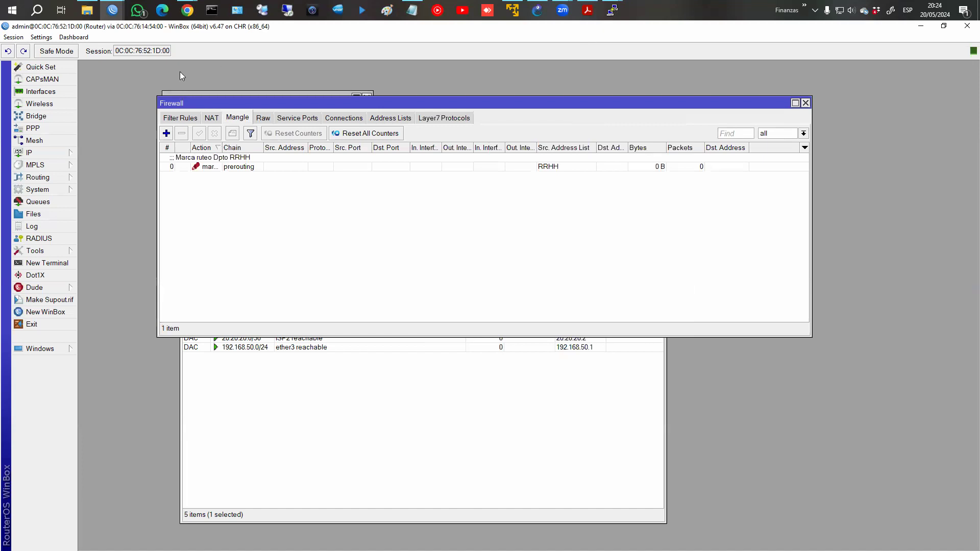
pyautogui.click(166, 133)
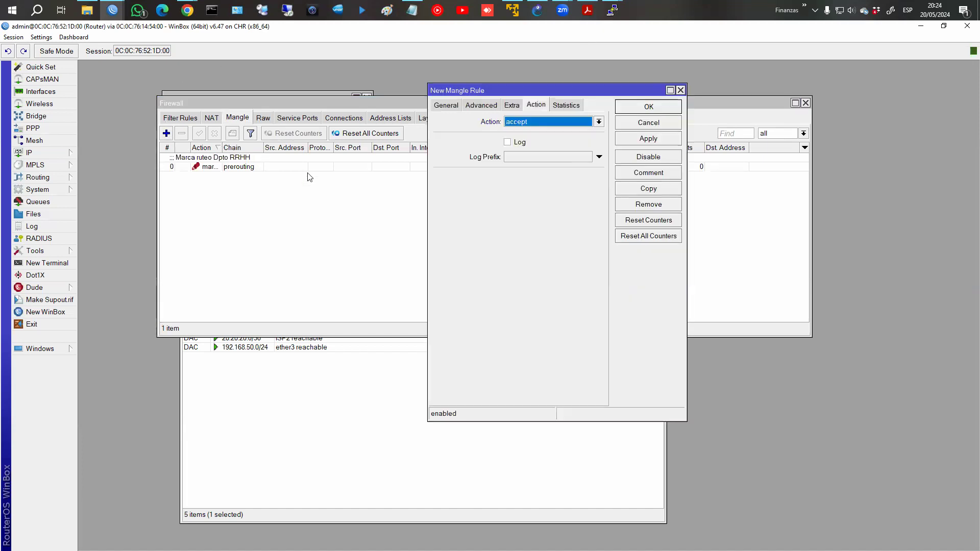
# Make the new prerouting rule match the SISTEMAS source address list.
pyautogui.click(460, 105)
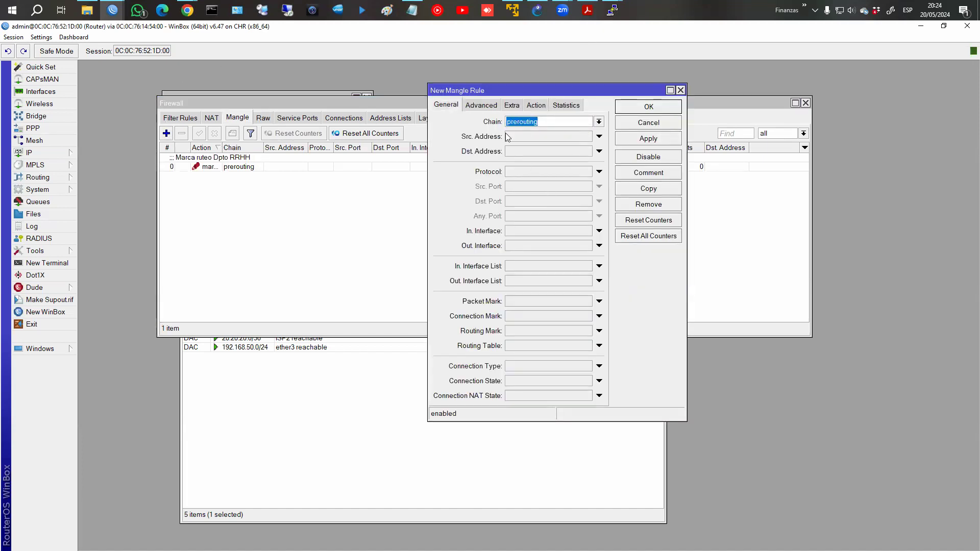
pyautogui.click(483, 105)
pyautogui.click(575, 121)
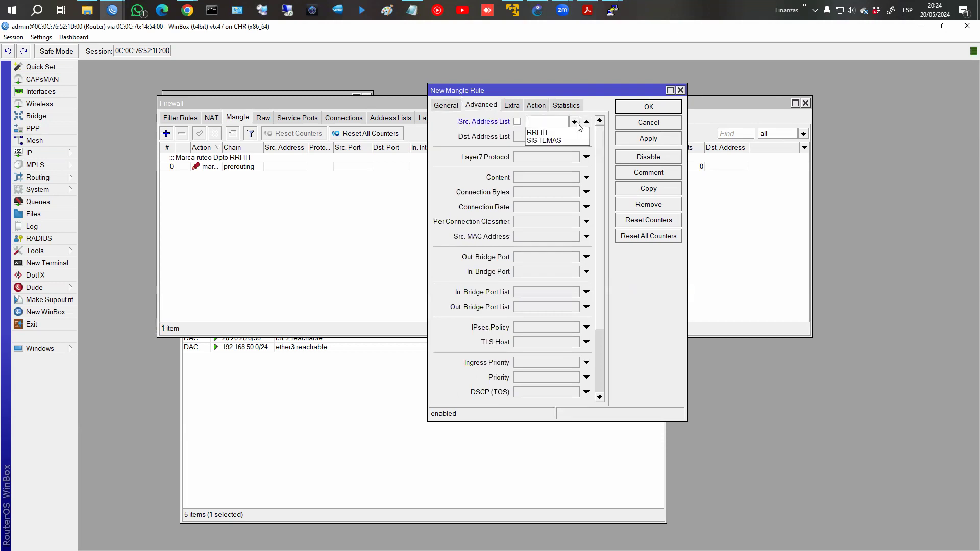
pyautogui.click(558, 139)
# Set action mark routing with mark Sistemas, no passthrough, comment 'Marca ruteo Dpto Sistemas', and save.
pyautogui.click(536, 105)
pyautogui.click(532, 123)
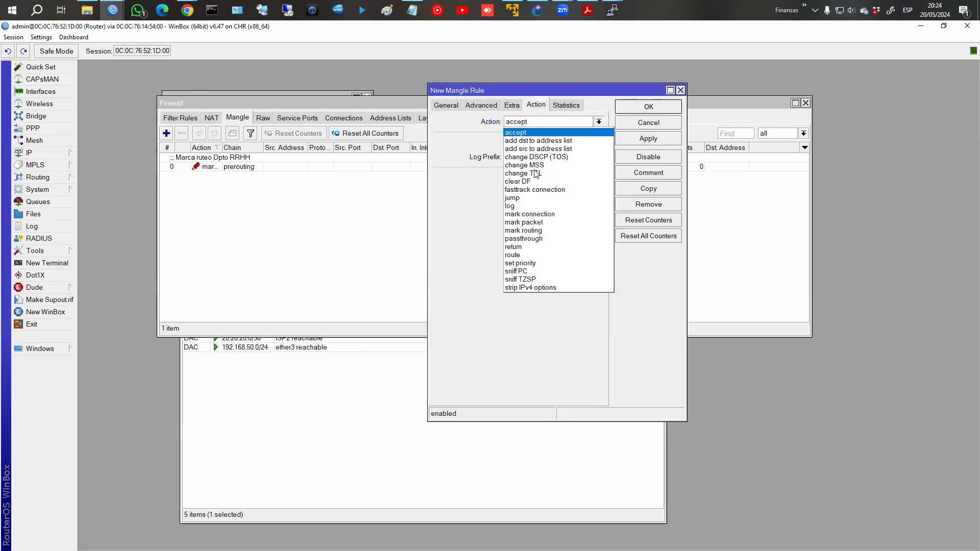
pyautogui.click(533, 230)
pyautogui.click(536, 178)
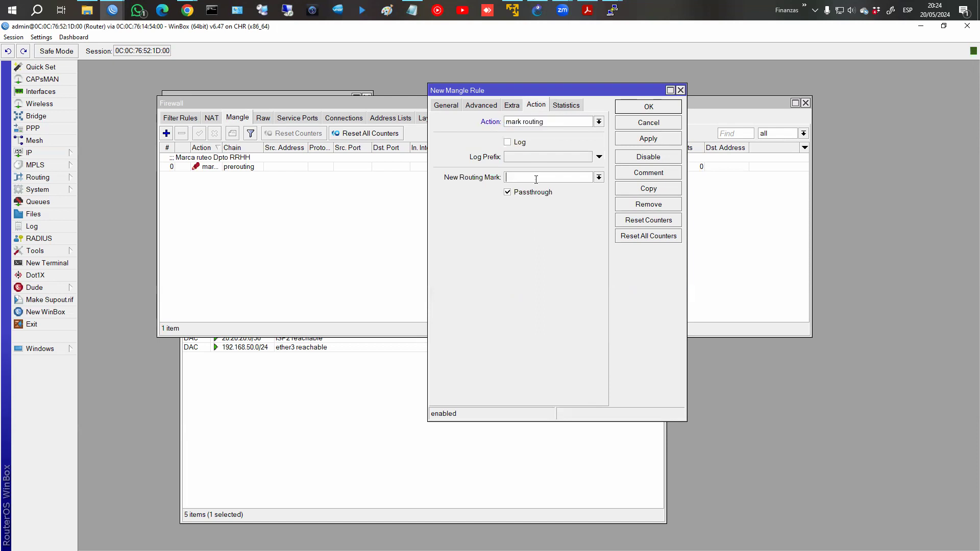
pyautogui.write('Sistemas')
pyautogui.click(531, 196)
pyautogui.click(656, 175)
pyautogui.write('Marca')
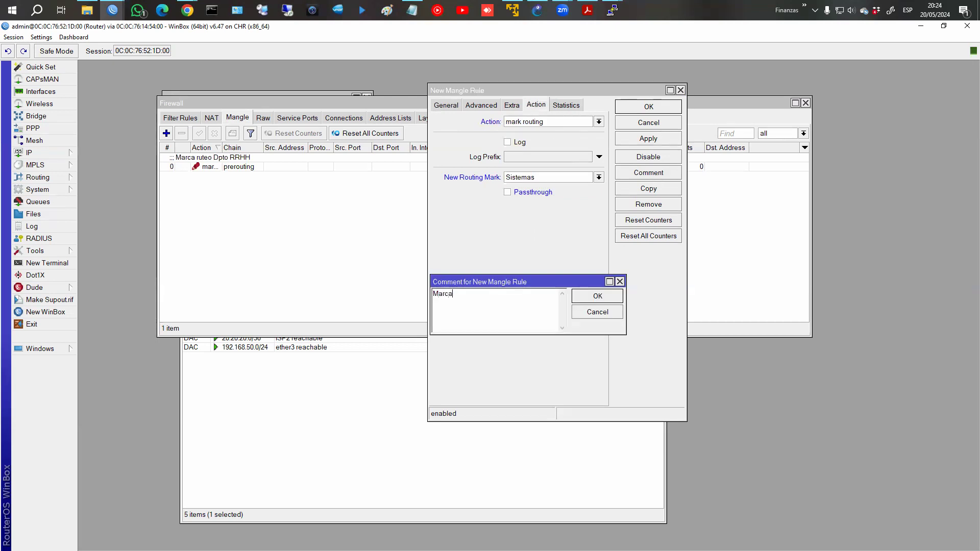
pyautogui.write(' ruteo Dpto Sistemas')
pyautogui.press('Return')
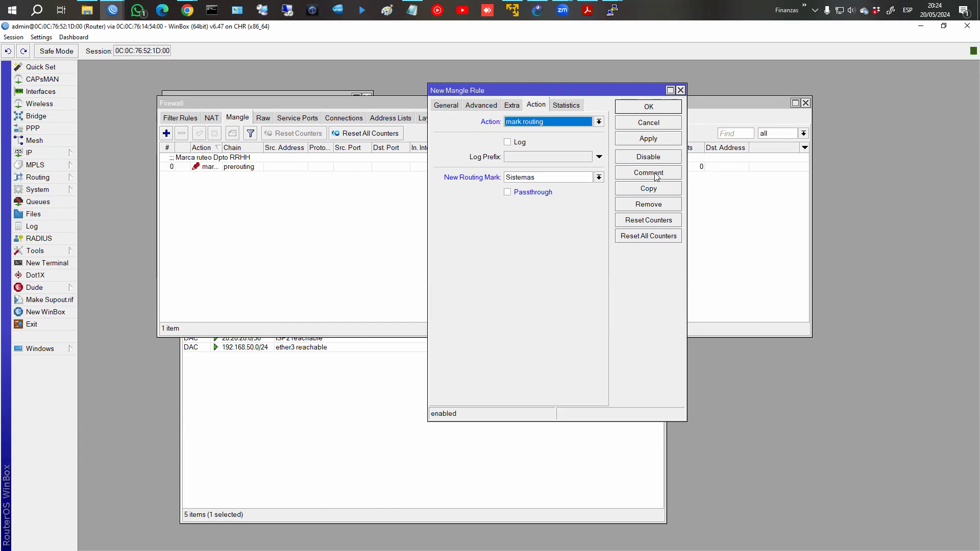
pyautogui.click(658, 110)
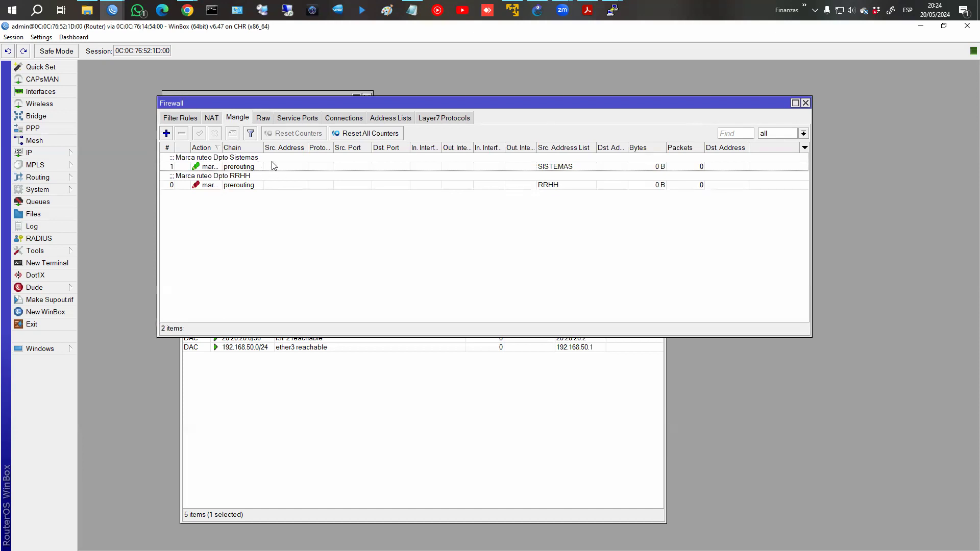
# Review the Sistemas rule, then change the RRHH rule's action to mark routing.
pyautogui.doubleClick(225, 168)
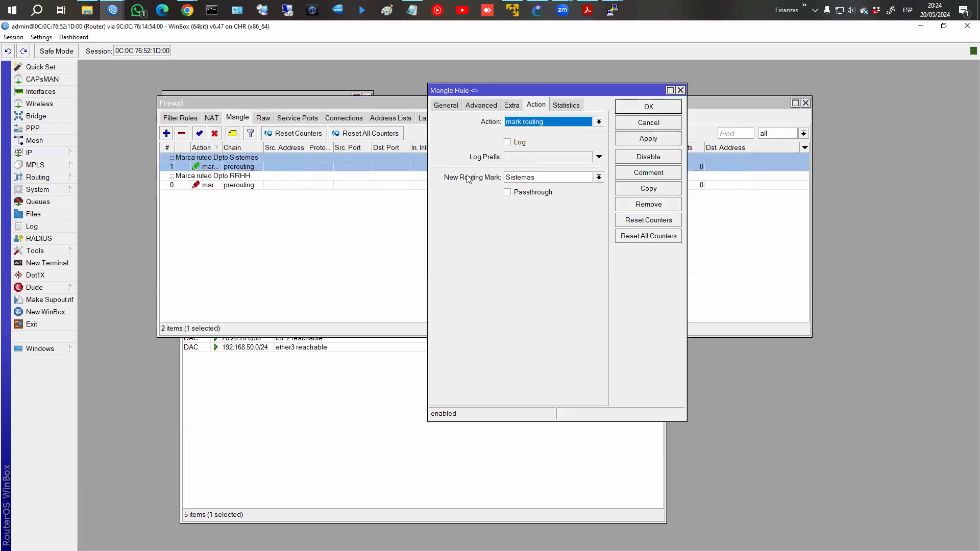
pyautogui.click(653, 123)
pyautogui.doubleClick(247, 184)
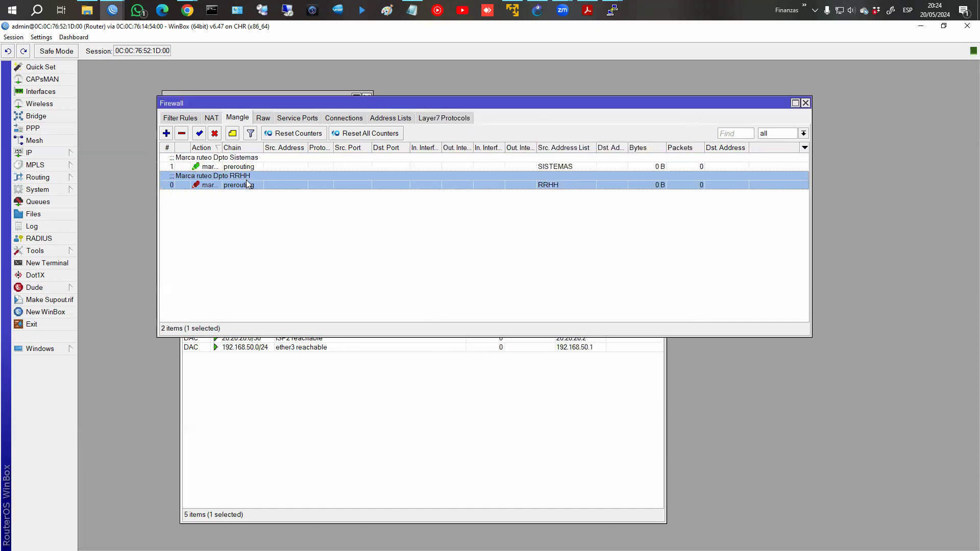
pyautogui.click(547, 122)
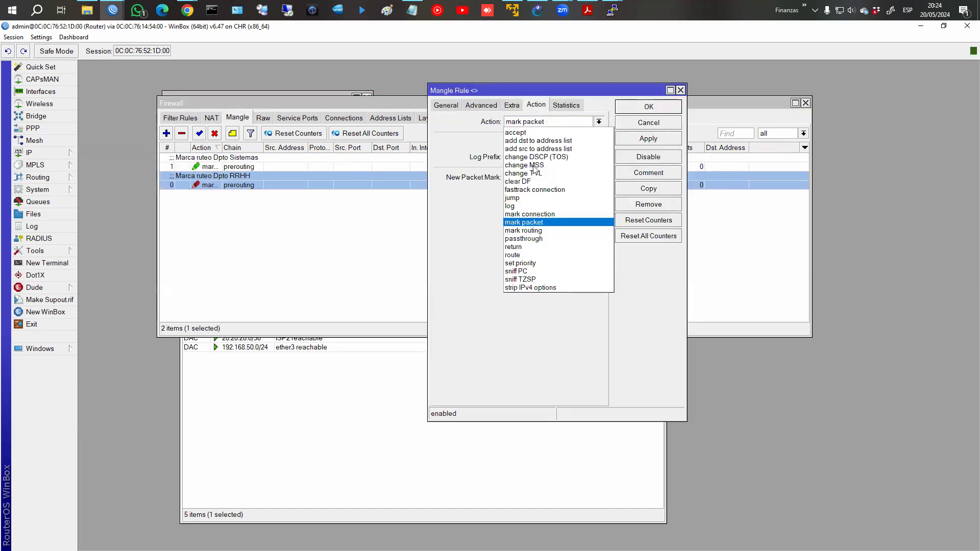
pyautogui.click(514, 230)
pyautogui.click(642, 109)
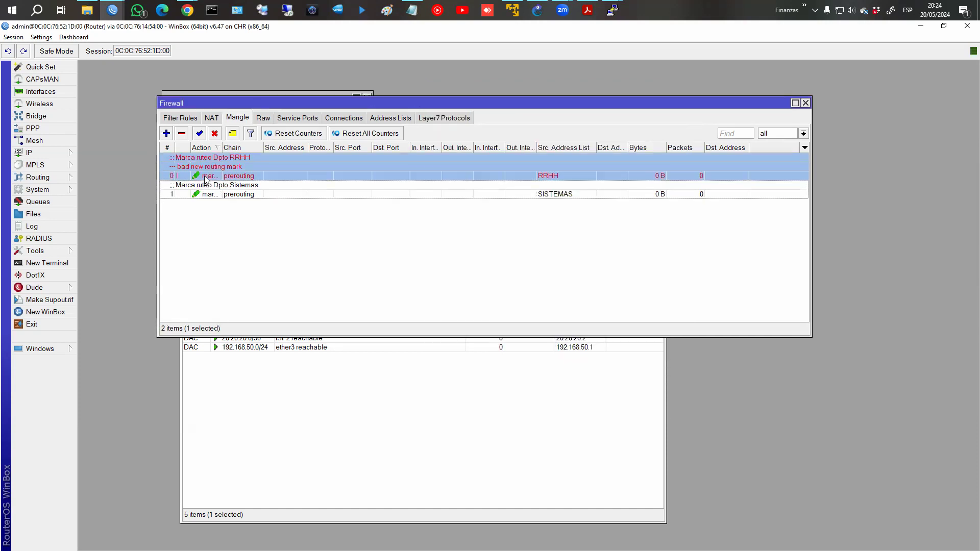
# Give the RRHH rule the new routing mark RRHH and save it.
pyautogui.doubleClick(231, 179)
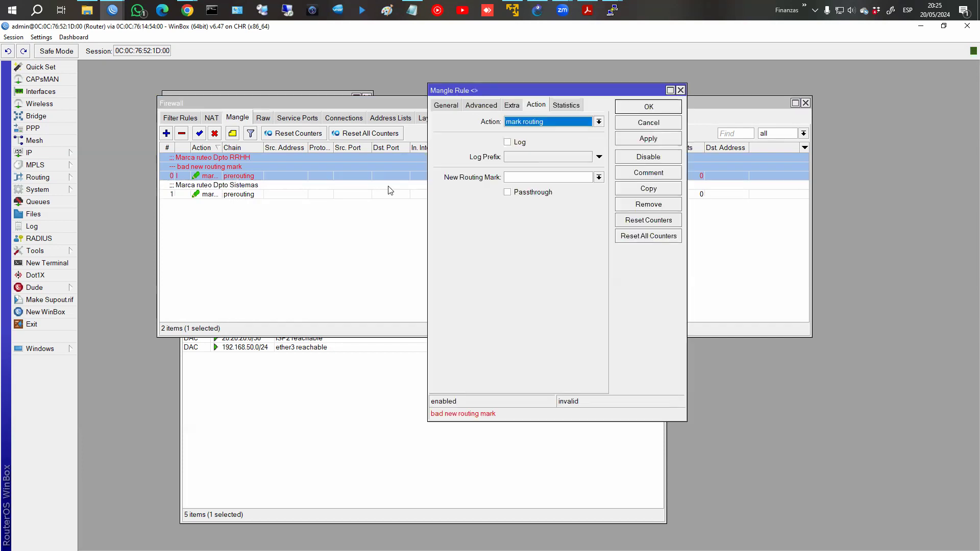
pyautogui.click(599, 177)
pyautogui.click(569, 177)
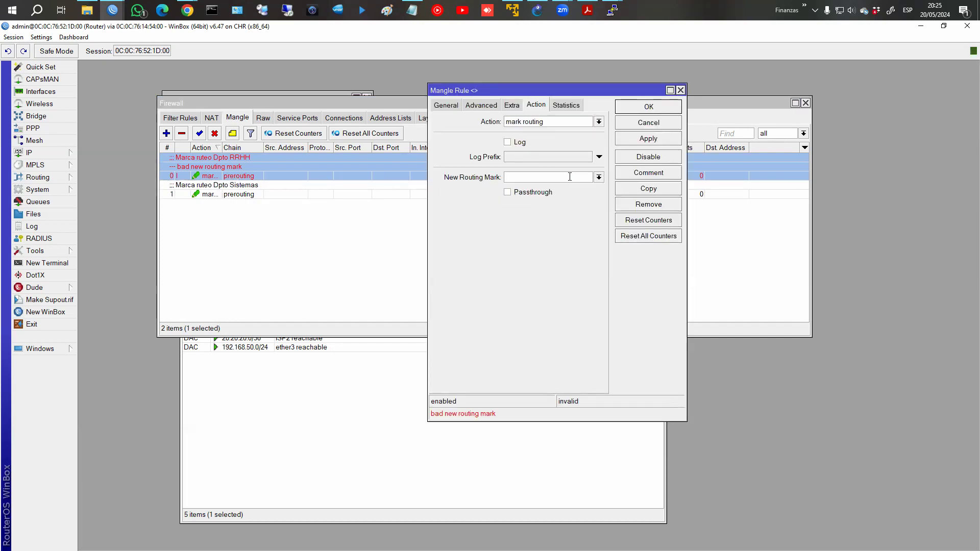
pyautogui.write('RR')
pyautogui.press('BackSpace')
pyautogui.write('RRHH')
pyautogui.press('Return')
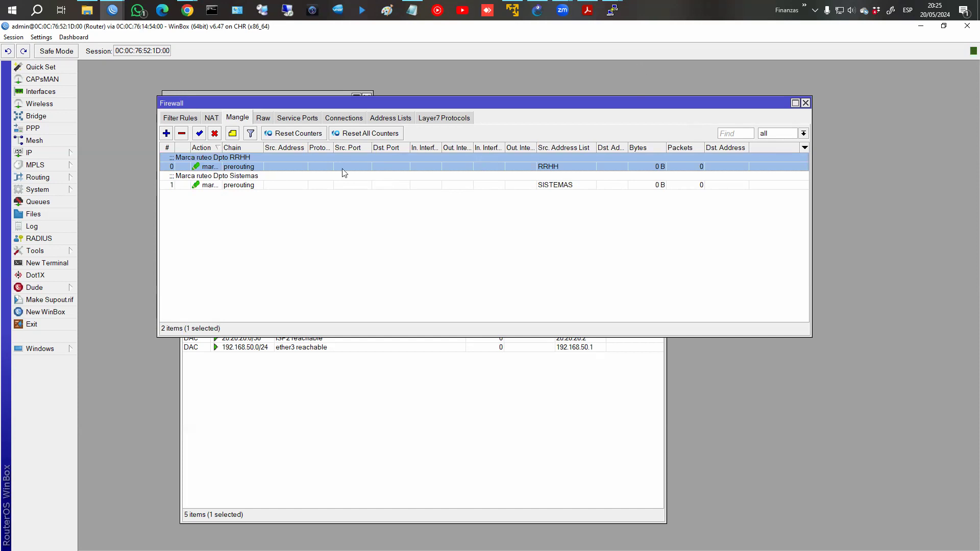
# Recheck the RRHH rule's source list and action, then bring up the PuTTY consoles.
pyautogui.doubleClick(315, 167)
pyautogui.click(481, 105)
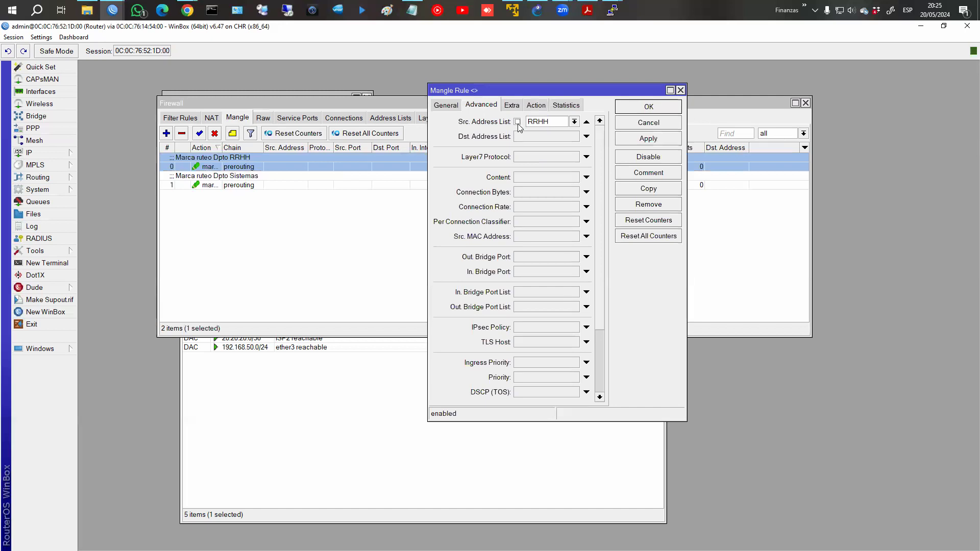
pyautogui.click(536, 105)
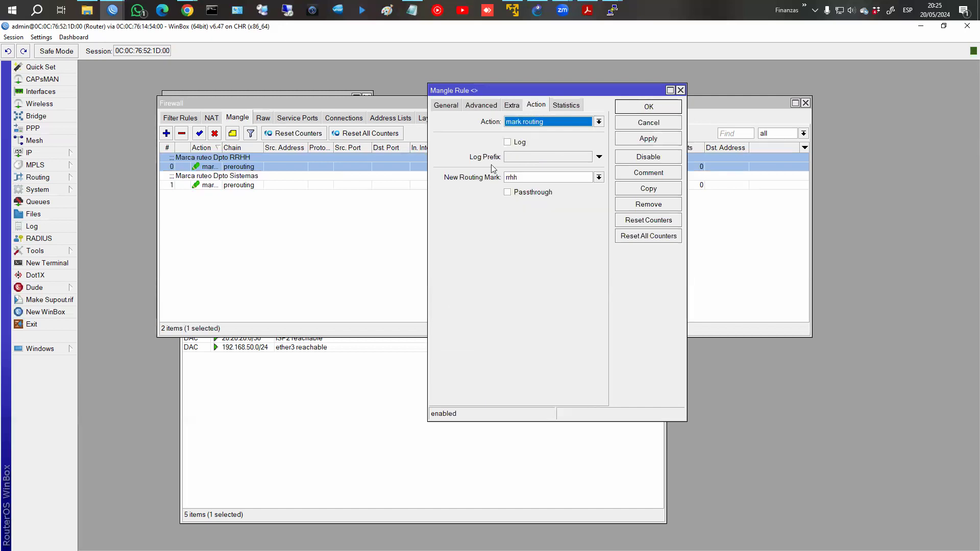
pyautogui.click(628, 108)
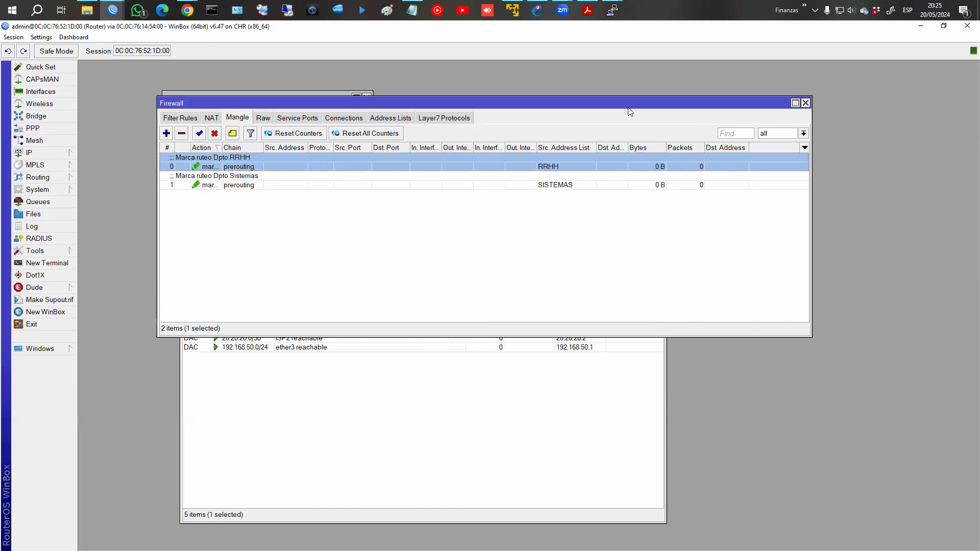
pyautogui.click(613, 11)
# Arrange the PC1 and PC4 consoles side by side.
pyautogui.click(465, 68)
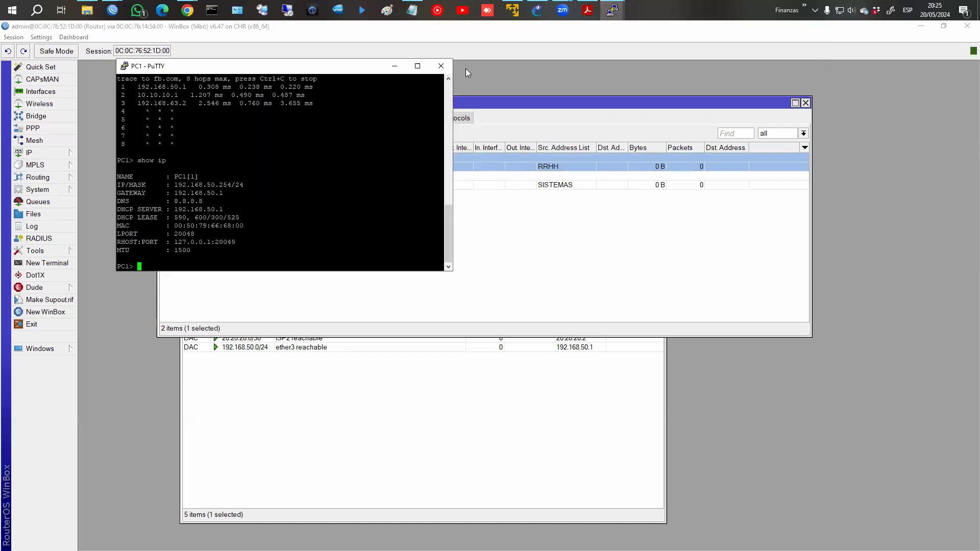
pyautogui.moveTo(316, 71); pyautogui.dragTo(311, 229)
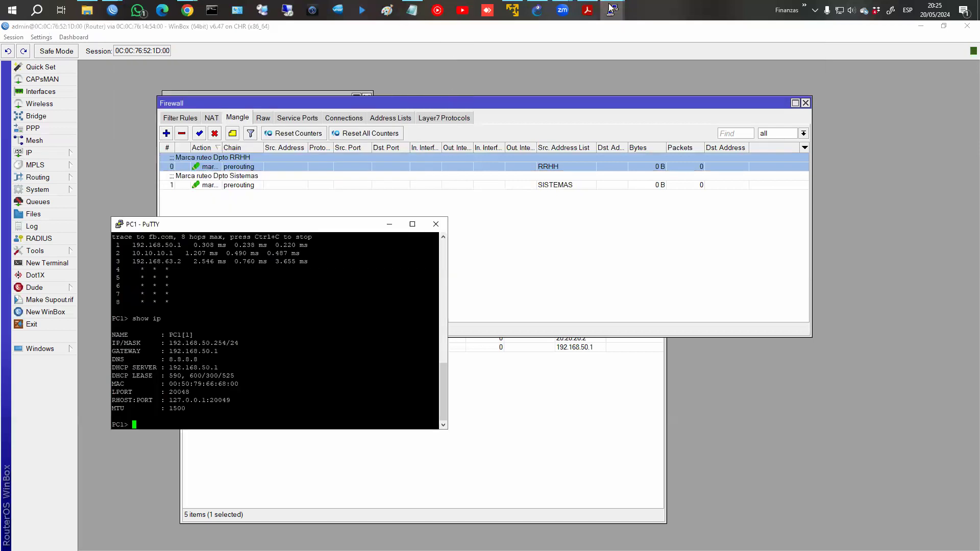
pyautogui.click(612, 8)
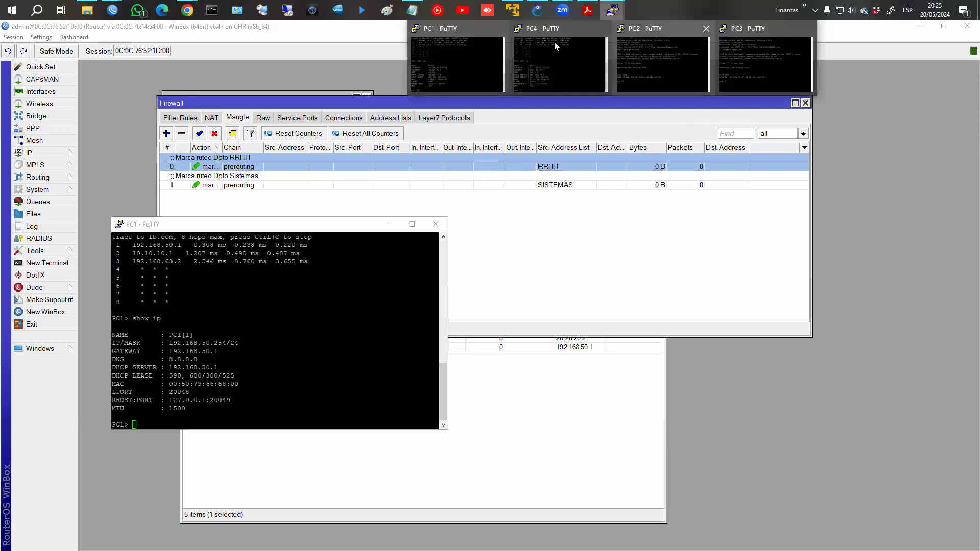
pyautogui.click(554, 41)
pyautogui.moveTo(665, 303); pyautogui.dragTo(649, 222)
# Ping fb.com from PC1 and from PC4, stopping PC4's ping with Ctrl+C.
pyautogui.click(224, 334)
pyautogui.write('ping fb.com')
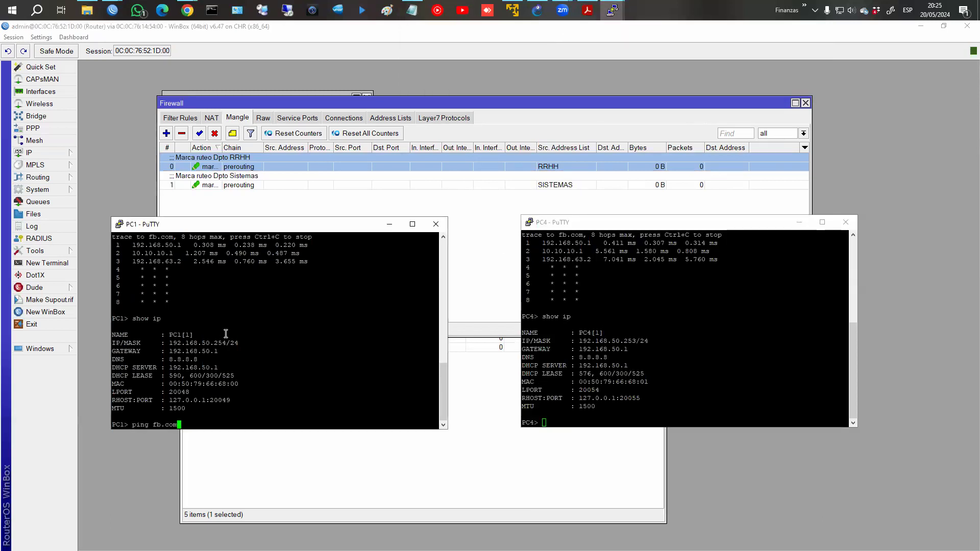
pyautogui.press('Return')
pyautogui.click(596, 343)
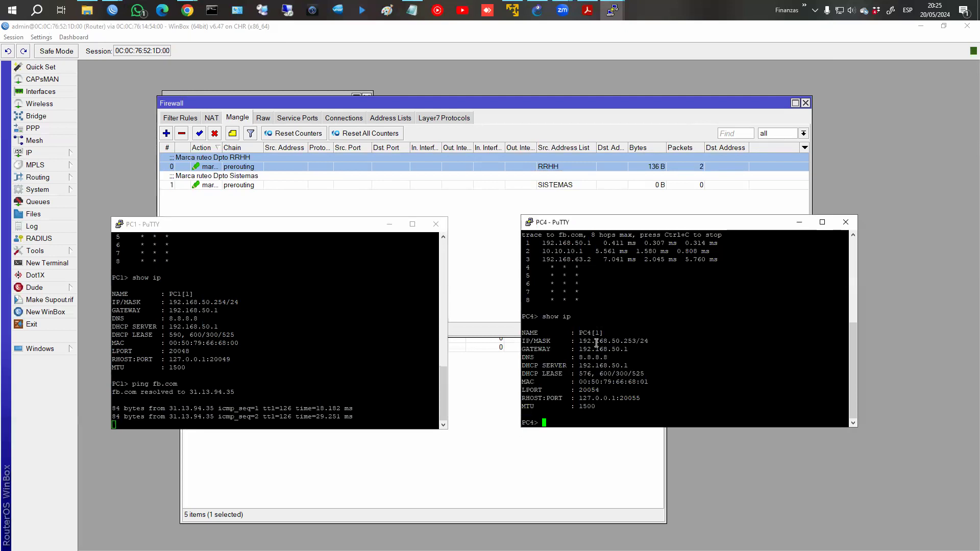
pyautogui.write('trace fb.com')
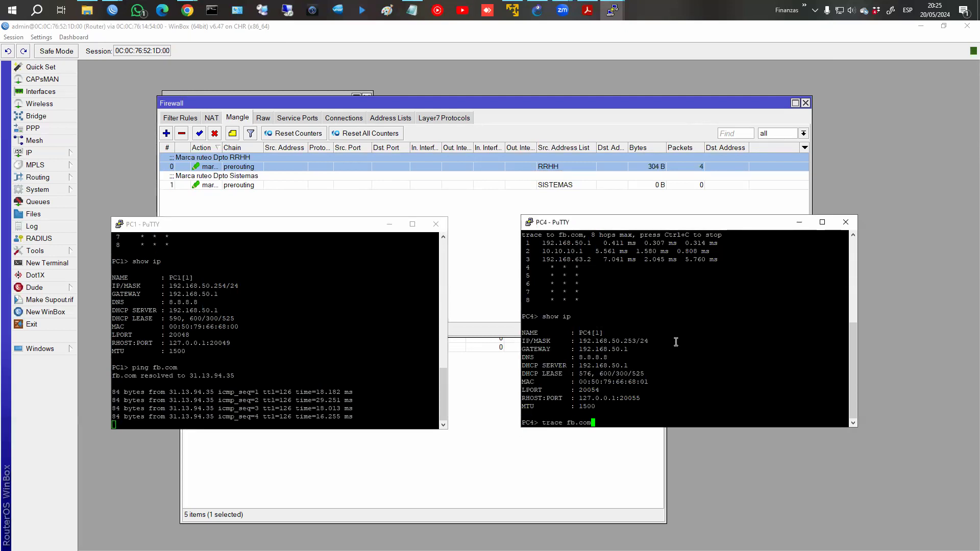
pyautogui.press('BackSpace')
pyautogui.press('BackSpace')
pyautogui.press('BackSpace')
pyautogui.press('BackSpace')
pyautogui.press('BackSpace')
pyautogui.press('BackSpace')
pyautogui.press('BackSpace')
pyautogui.press('BackSpace')
pyautogui.press('BackSpace')
pyautogui.press('BackSpace')
pyautogui.press('BackSpace')
pyautogui.press('BackSpace')
pyautogui.write('dhcp')
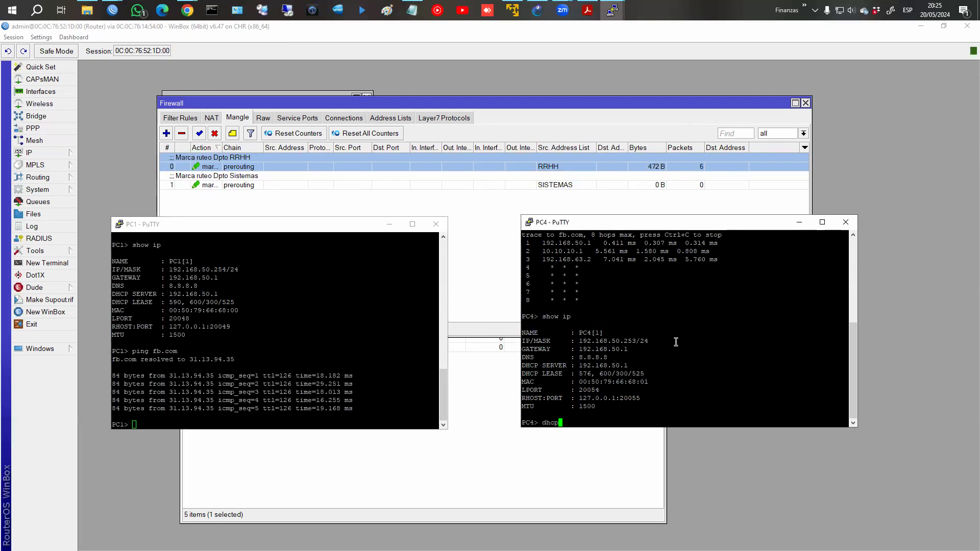
pyautogui.press('BackSpace')
pyautogui.press('BackSpace')
pyautogui.press('BackSpace')
pyautogui.press('BackSpace')
pyautogui.write('ping fb.com')
pyautogui.press('Return')
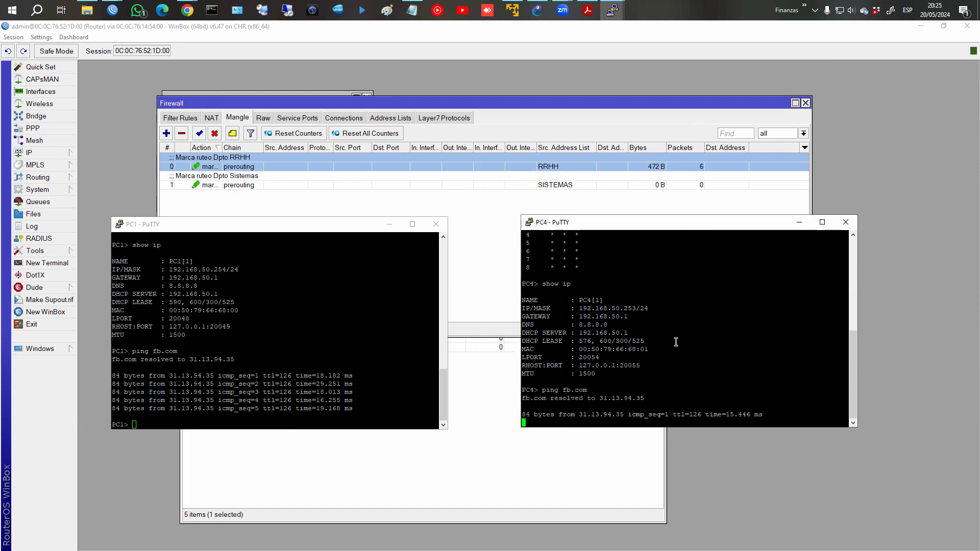
pyautogui.hotkey('ctrl', 'c')
# Trace fb.com from PC1 and highlight its second hop, 10.10.10.1.
pyautogui.write('show ip')
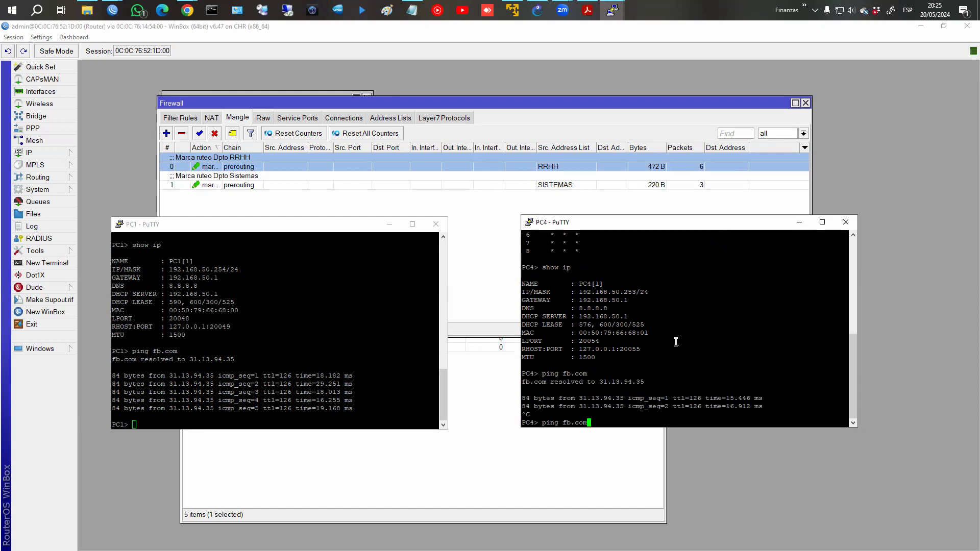
pyautogui.press('Up')
pyautogui.tripleClick(225, 331)
pyautogui.press('Up')
pyautogui.press('Up')
pyautogui.press('Up')
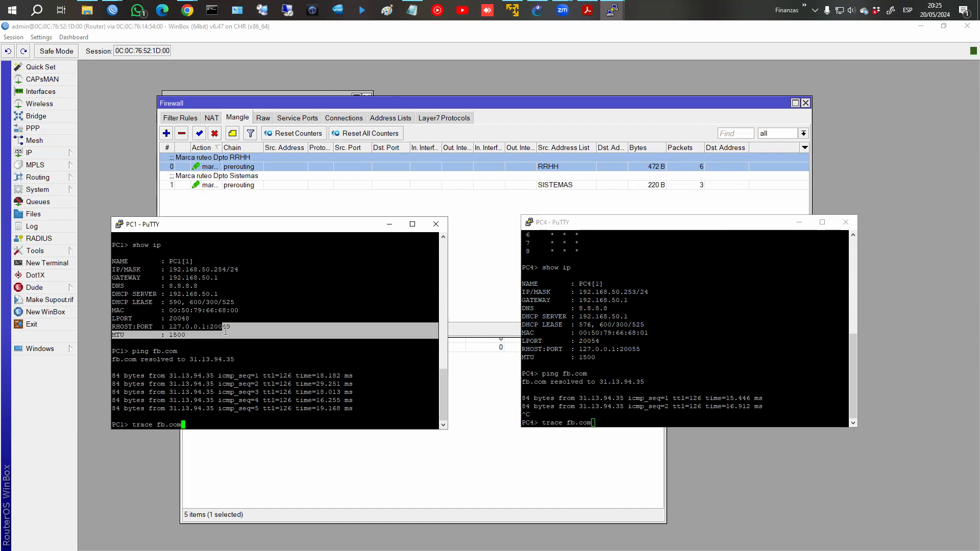
pyautogui.press('Return')
pyautogui.moveTo(130, 408); pyautogui.dragTo(334, 406)
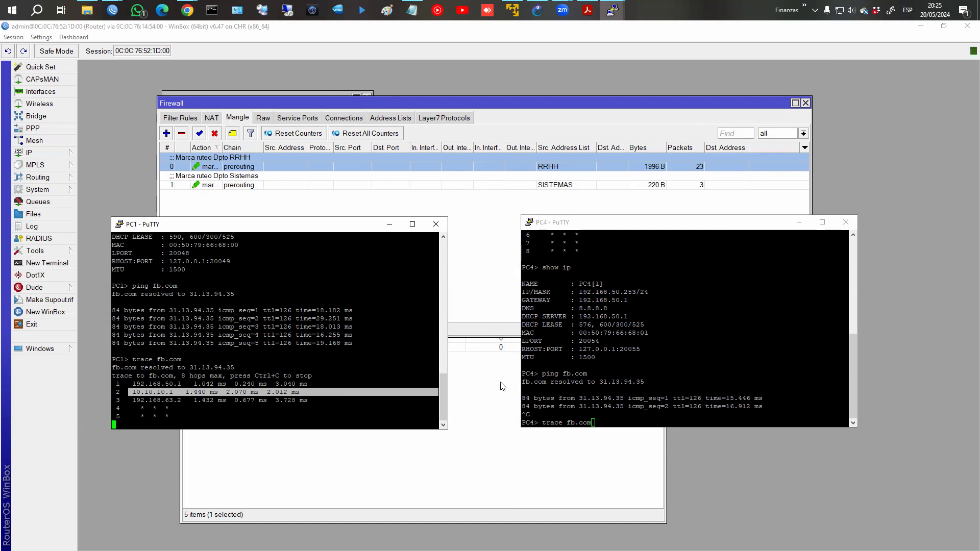
# Trace fb.com from PC4 and highlight its second hop, also 10.10.10.1.
pyautogui.click(614, 395)
pyautogui.press('Return')
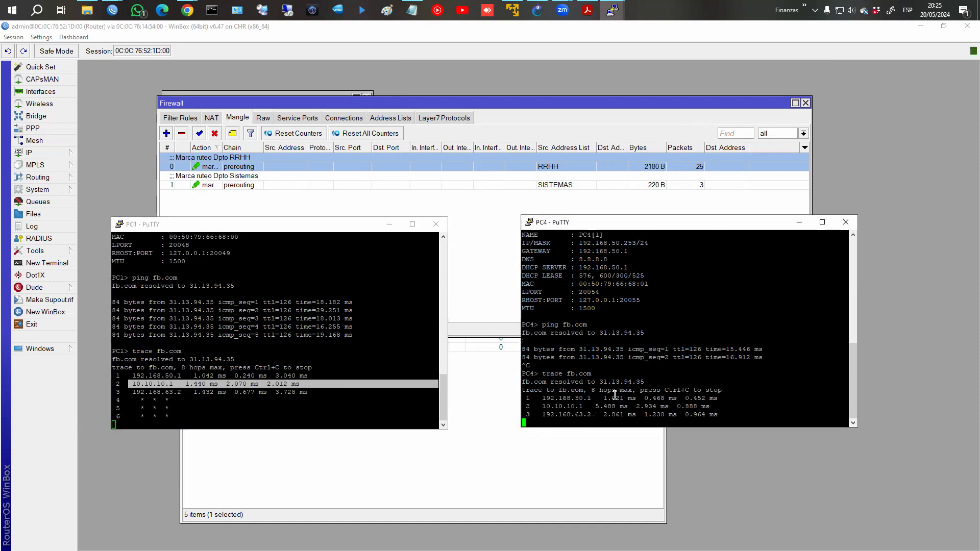
pyautogui.moveTo(534, 406); pyautogui.dragTo(761, 402)
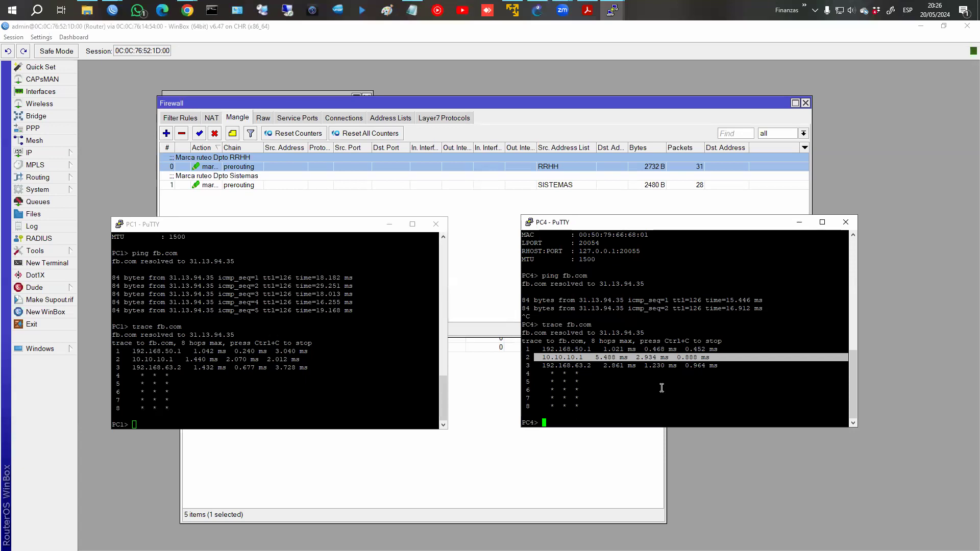
pyautogui.click(28, 154)
# Start a new route in the route list with gateway 10.10.10.1.
pyautogui.click(108, 339)
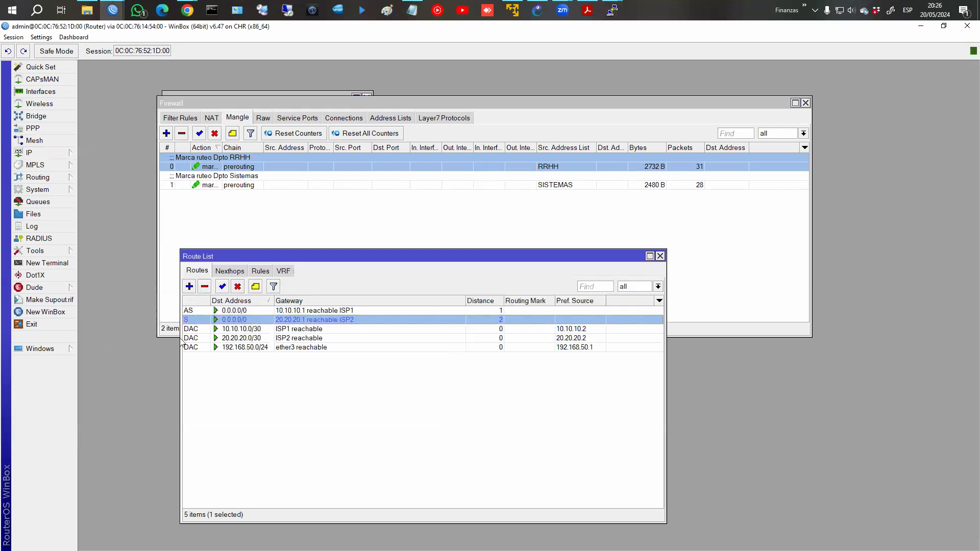
pyautogui.moveTo(228, 251); pyautogui.dragTo(249, 104)
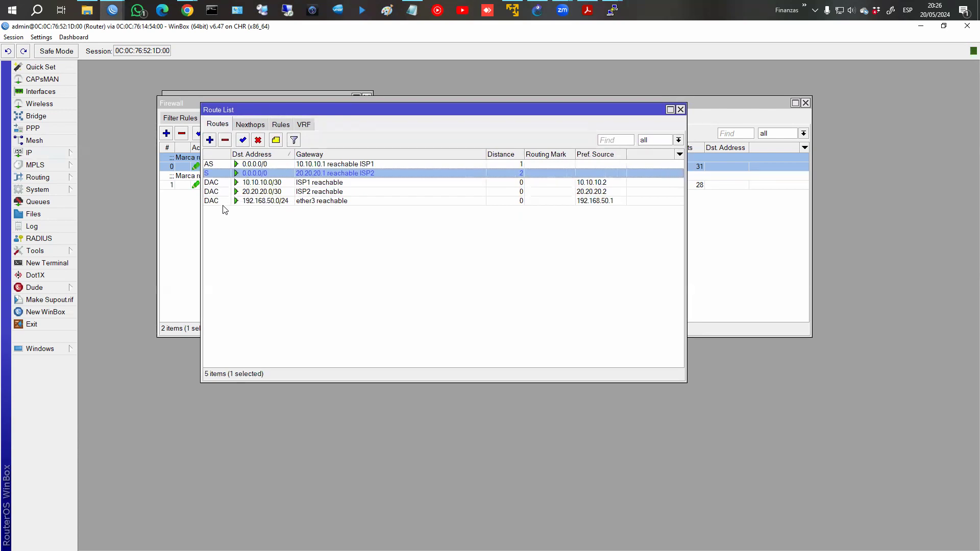
pyautogui.click(209, 141)
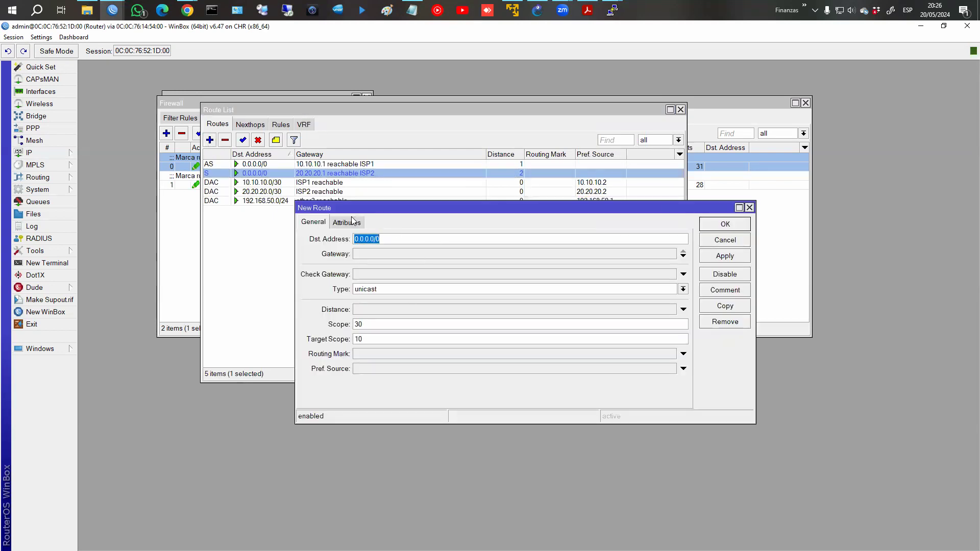
pyautogui.click(372, 258)
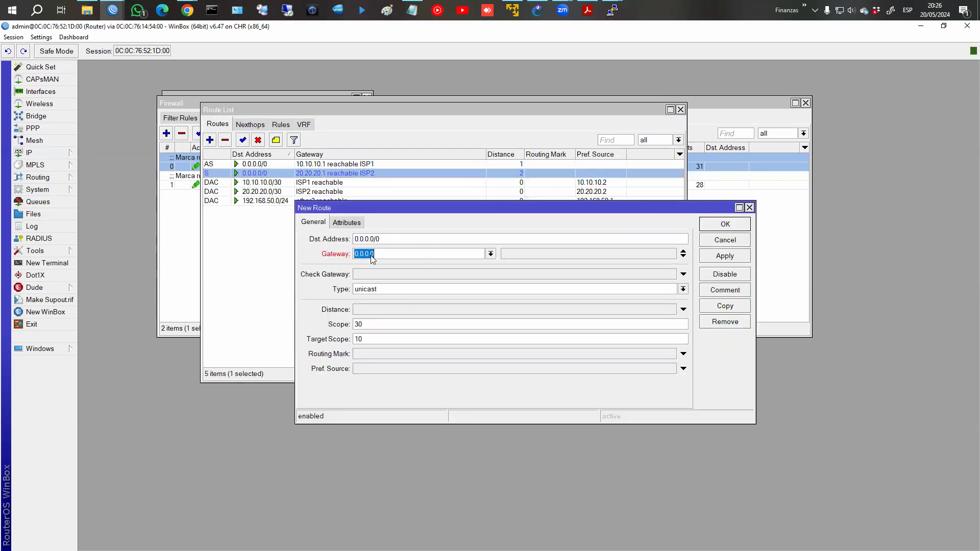
pyautogui.write('10.10.0')
pyautogui.press('BackSpace')
pyautogui.write('1.01')
pyautogui.press('BackSpace')
pyautogui.press('BackSpace')
pyautogui.press('BackSpace')
pyautogui.write('0.1')
# Give the route ping gateway checking and routing mark rrhh, then apply and save.
pyautogui.click(373, 278)
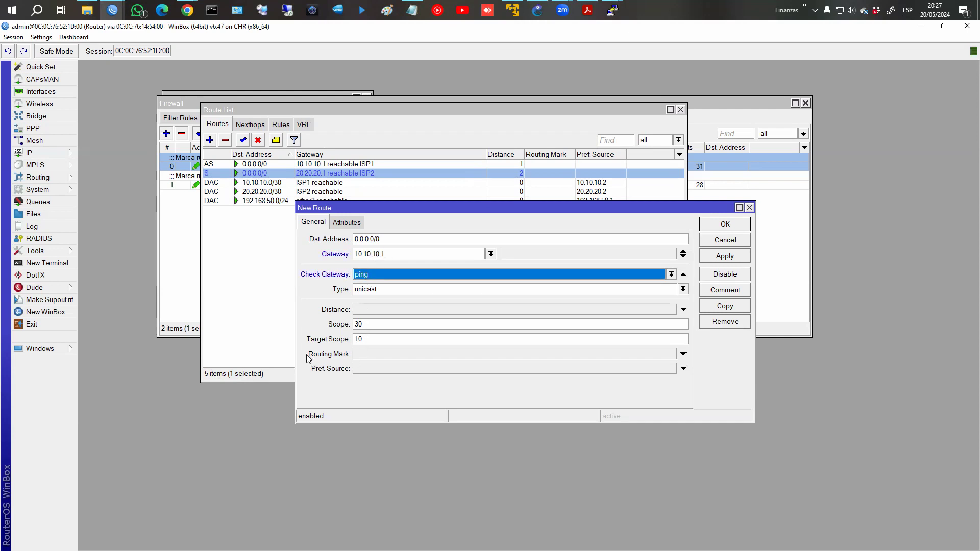
pyautogui.moveTo(303, 347)
pyautogui.mouseDown()
pyautogui.moveTo(376, 364)
pyautogui.moveTo(695, 361)
pyautogui.mouseUp()
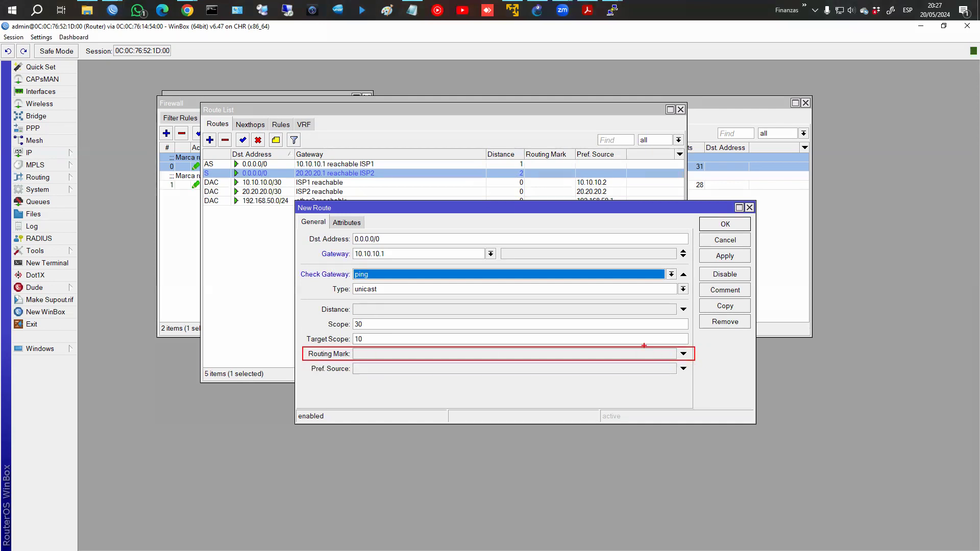
pyautogui.press('Escape')
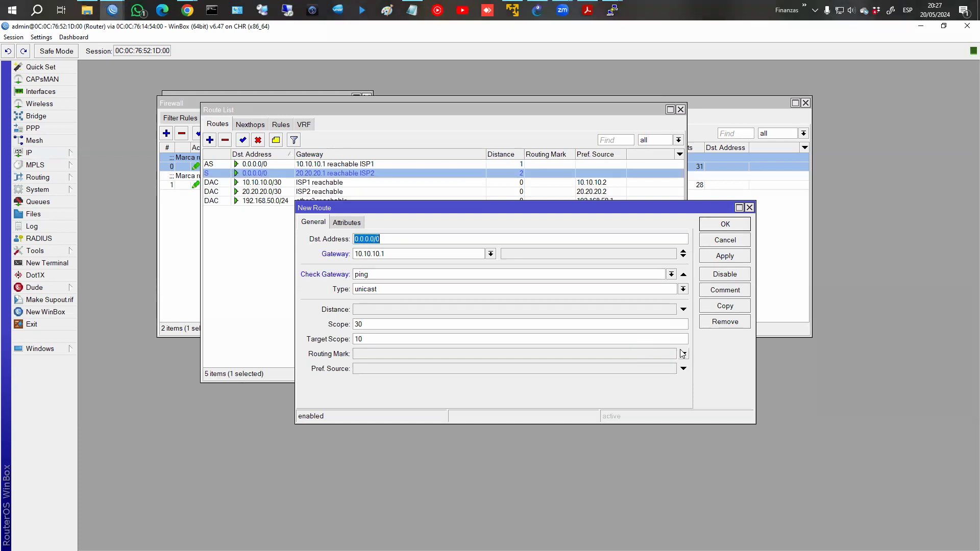
pyautogui.click(683, 353)
pyautogui.click(671, 353)
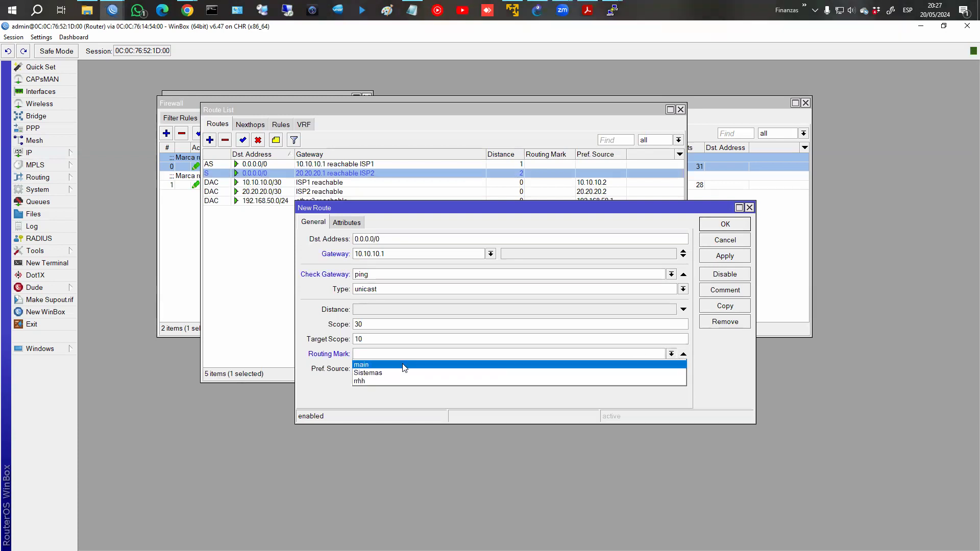
pyautogui.click(368, 381)
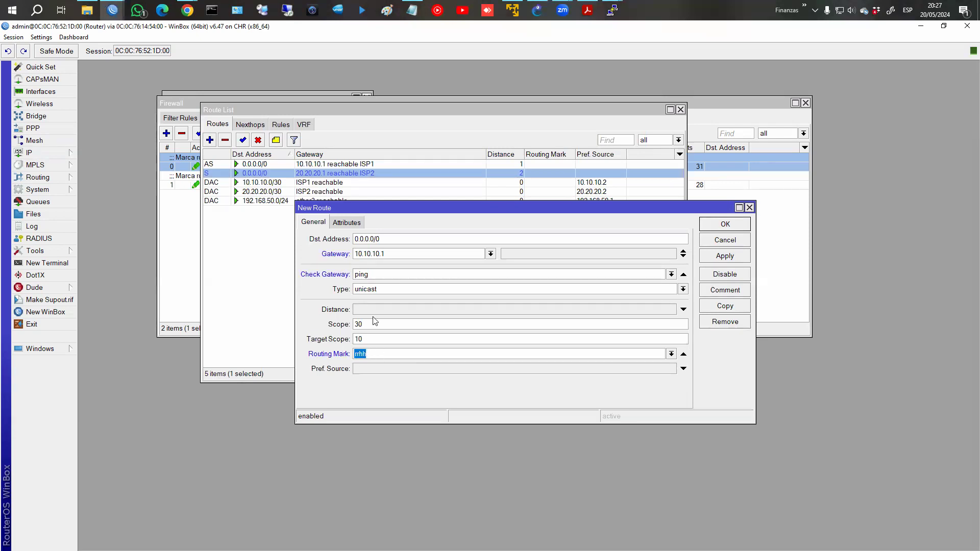
pyautogui.click(711, 259)
pyautogui.click(724, 225)
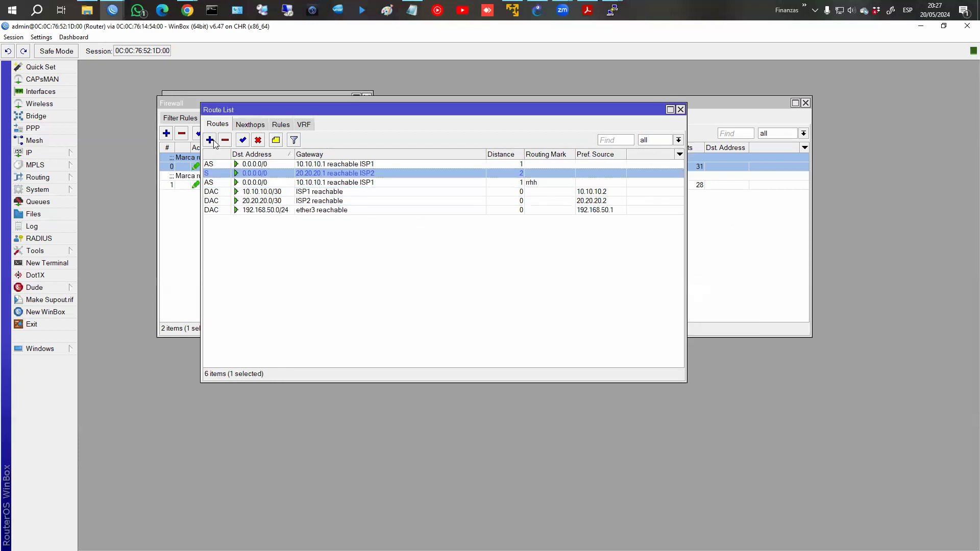
pyautogui.click(210, 140)
# Create the default route via 20.20.20.1 with ping gateway check and routing mark Sistemas.
pyautogui.doubleClick(366, 254)
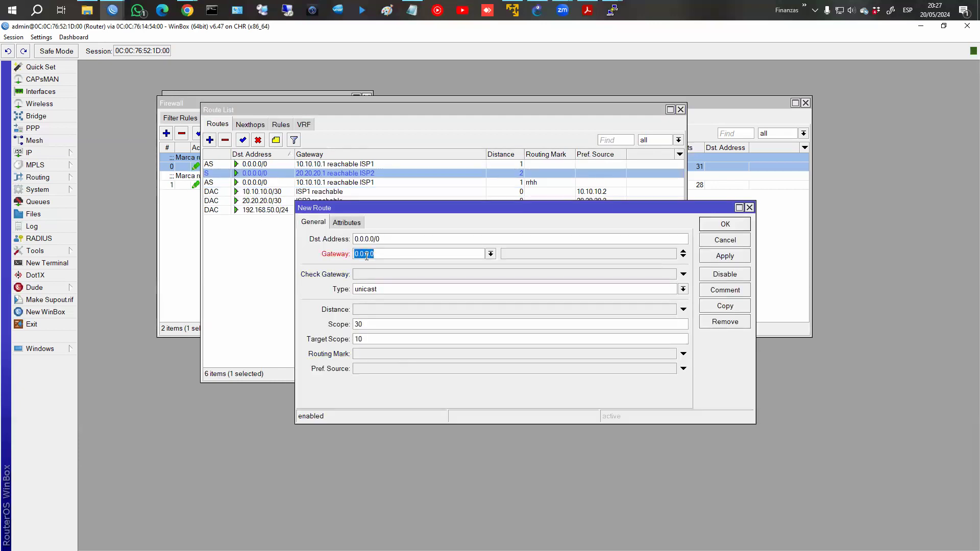
pyautogui.write('20.20.20.1')
pyautogui.click(364, 275)
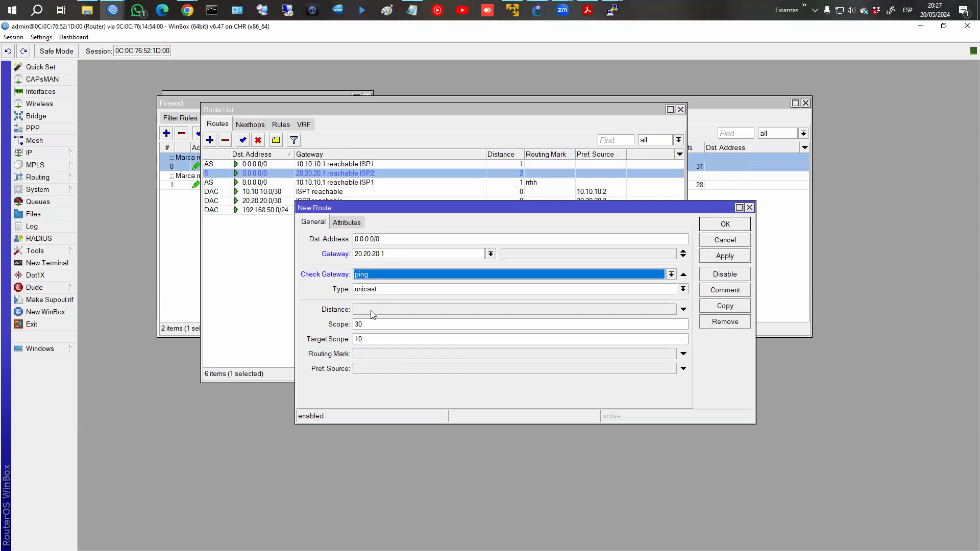
pyautogui.click(364, 355)
pyautogui.click(671, 354)
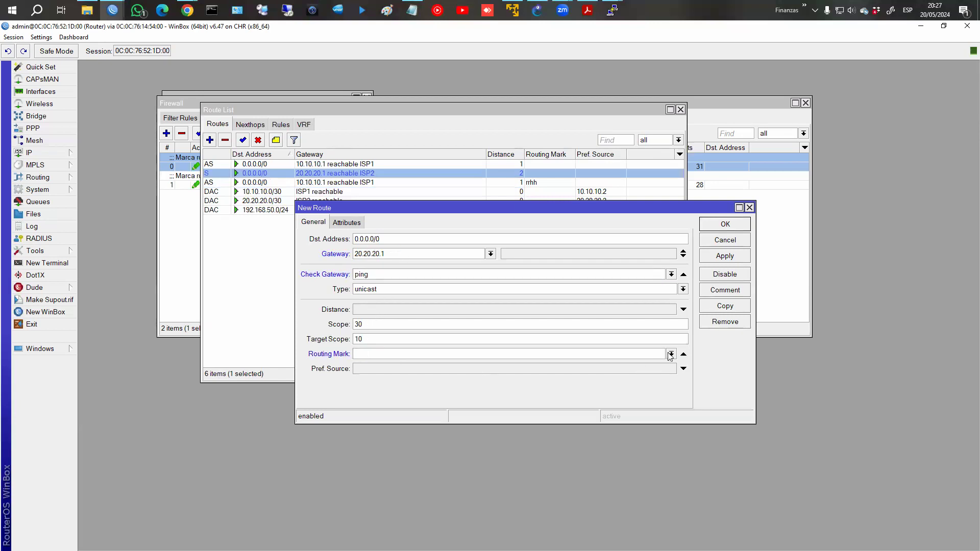
pyautogui.click(585, 375)
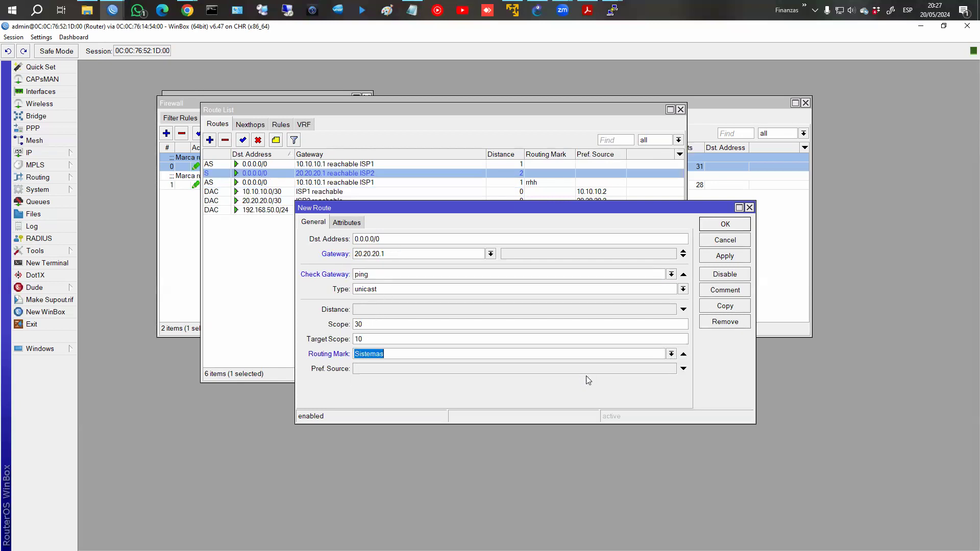
pyautogui.click(719, 258)
pyautogui.click(725, 224)
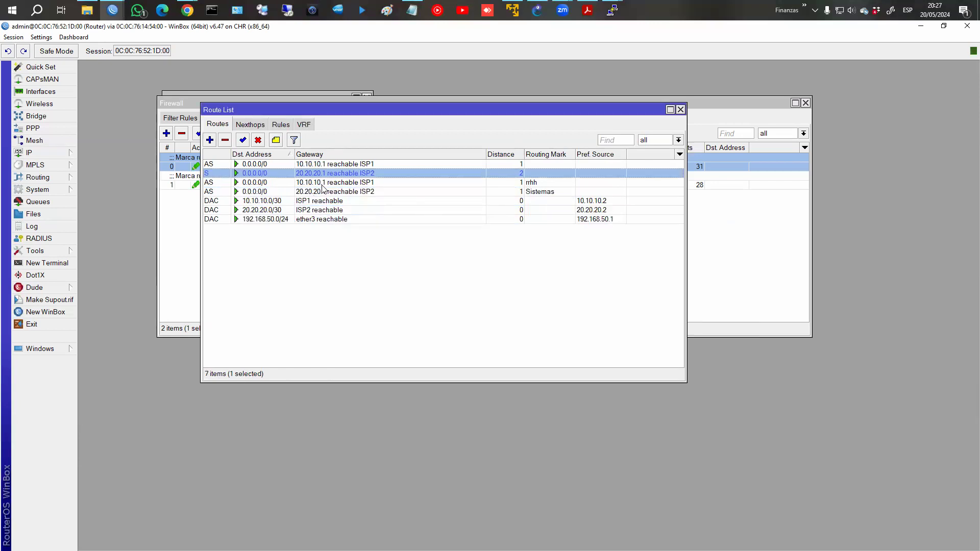
pyautogui.moveTo(203, 179)
pyautogui.mouseDown()
pyautogui.moveTo(277, 198)
pyautogui.moveTo(568, 197)
pyautogui.mouseUp()
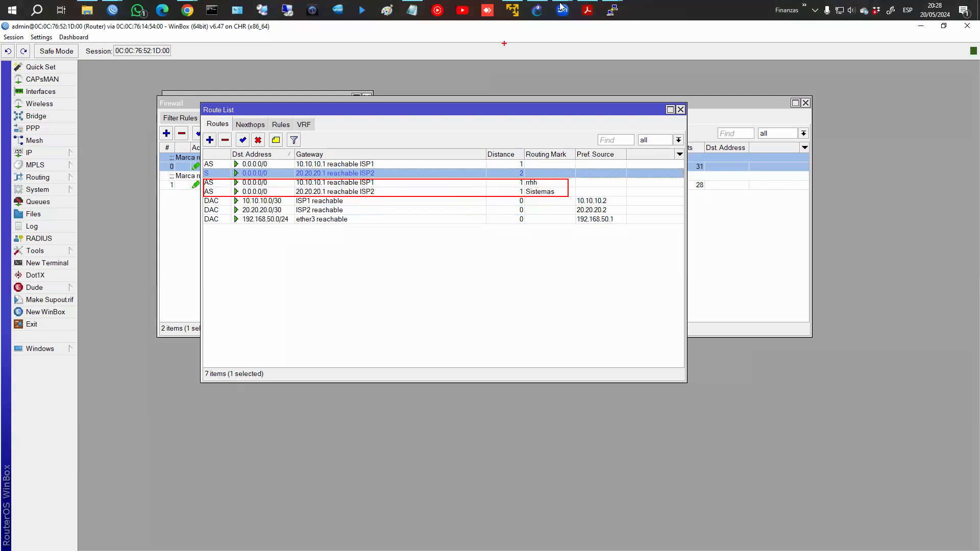
pyautogui.click(612, 8)
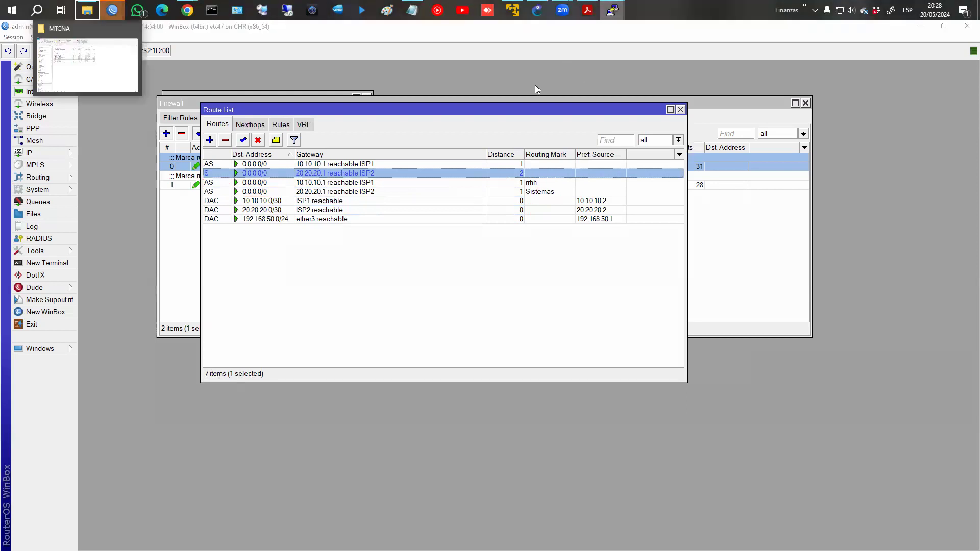
# Rerun trace fb.com on PC1 and highlight its second hop, still 10.10.10.1.
pyautogui.rightClick(613, 10)
pyautogui.click(625, 63)
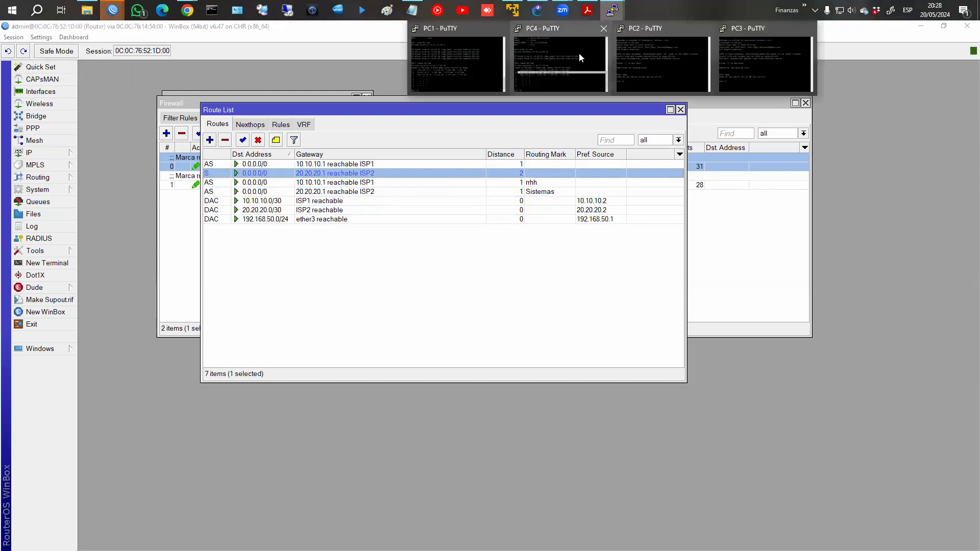
pyautogui.click(579, 53)
pyautogui.click(613, 13)
pyautogui.click(461, 74)
pyautogui.moveTo(307, 283); pyautogui.dragTo(306, 280)
pyautogui.press('Up')
pyautogui.press('Return')
pyautogui.moveTo(134, 408); pyautogui.dragTo(310, 410)
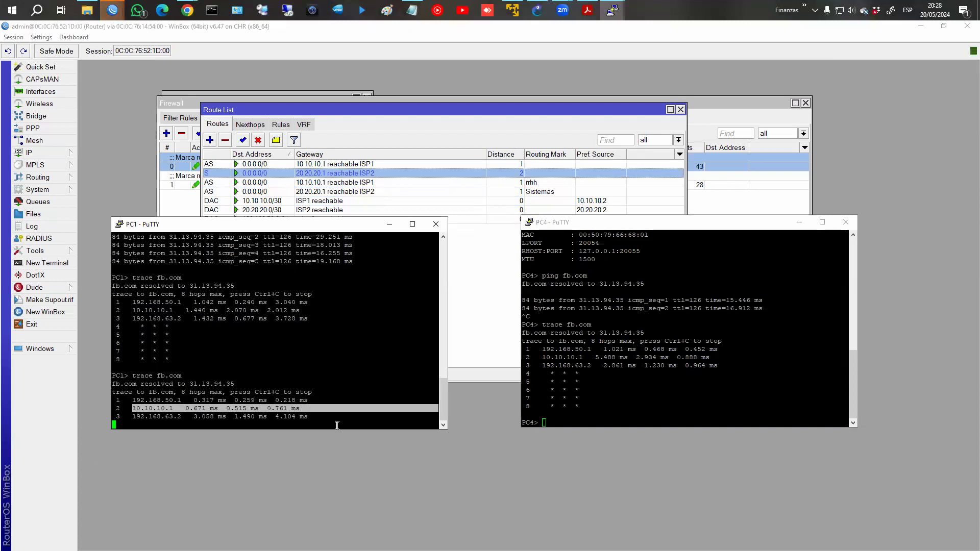
# Rerun trace fb.com on PC4 and highlight its new second hop, 20.20.20.1.
pyautogui.click(582, 415)
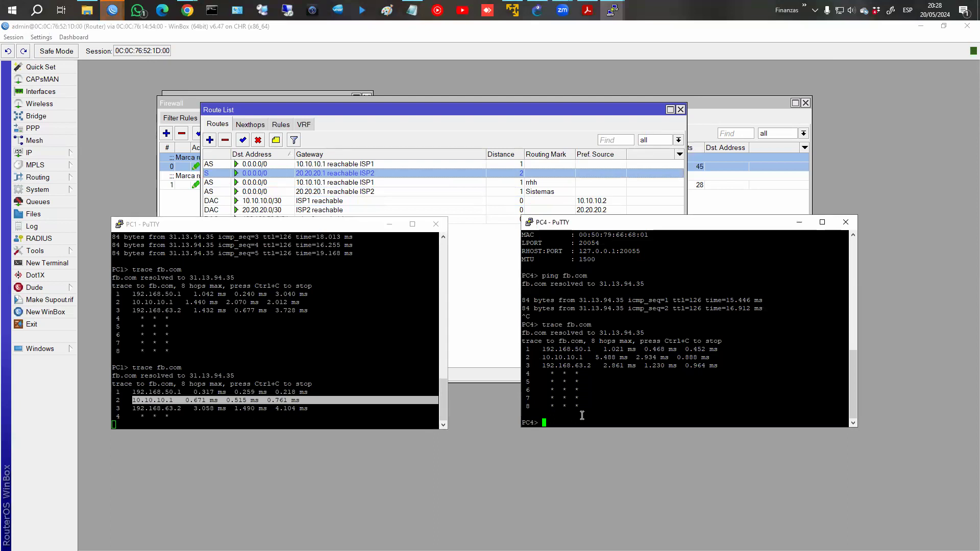
pyautogui.press('Up')
pyautogui.press('Return')
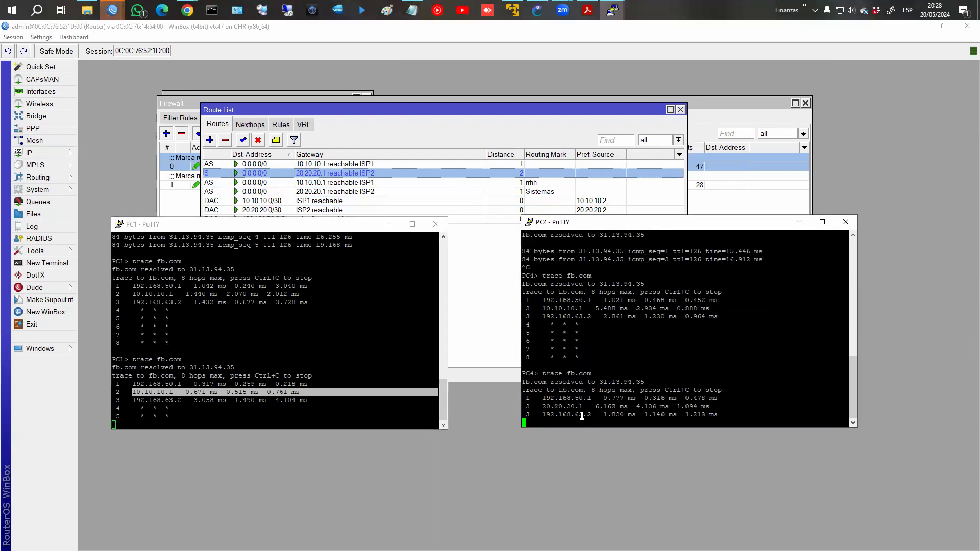
pyautogui.moveTo(542, 406); pyautogui.dragTo(712, 403)
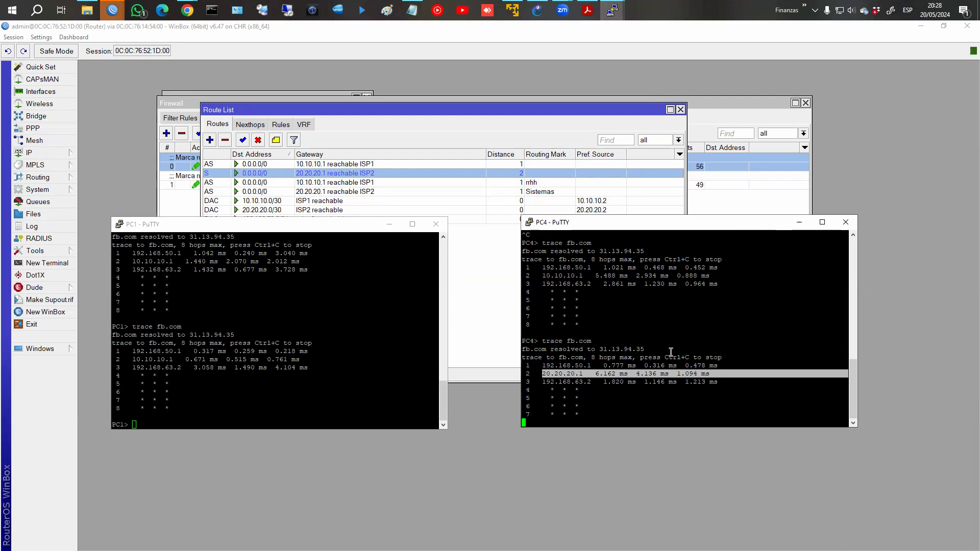
pyautogui.click(581, 214)
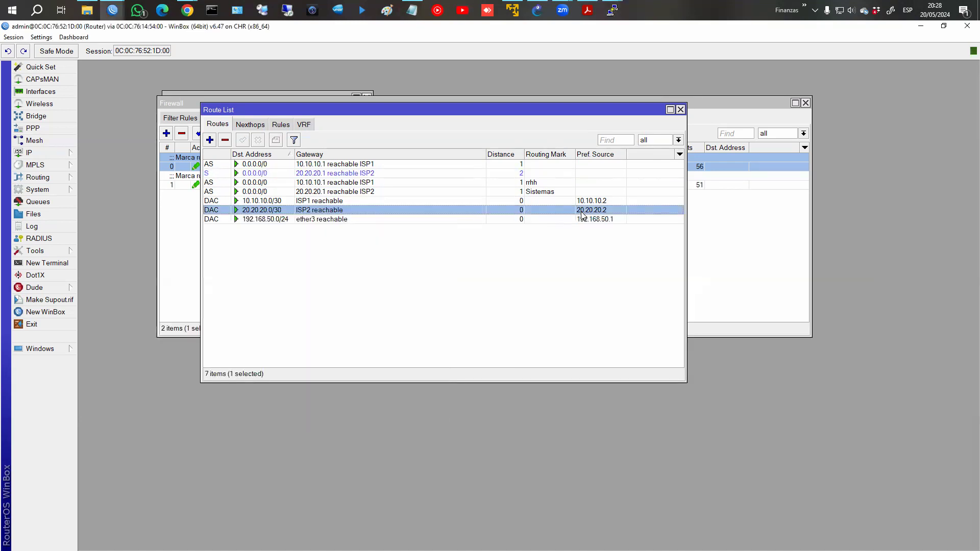
# Change the Sistemas default route via 20.20.20.1 to distance 5, then bring PC4's console forward.
pyautogui.click(531, 193)
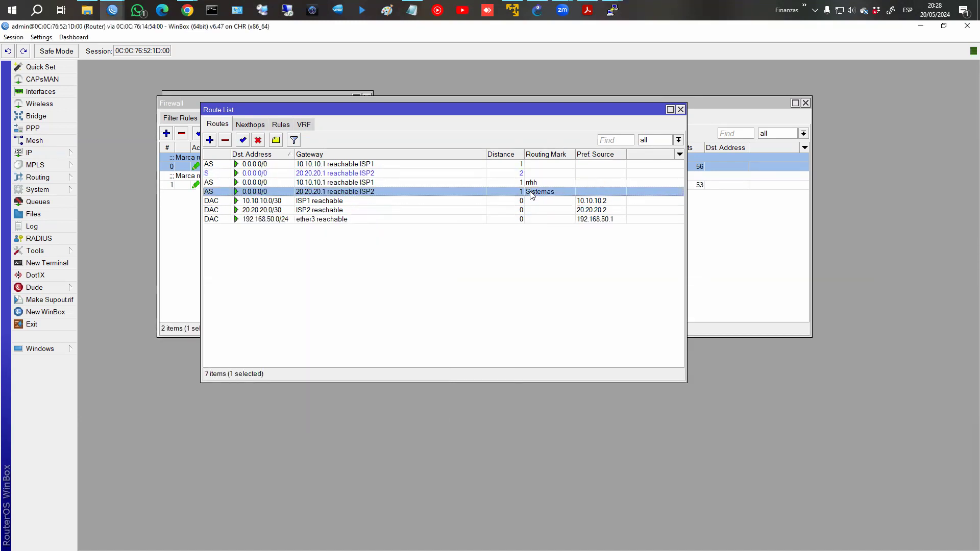
pyautogui.doubleClick(531, 193)
pyautogui.doubleClick(375, 309)
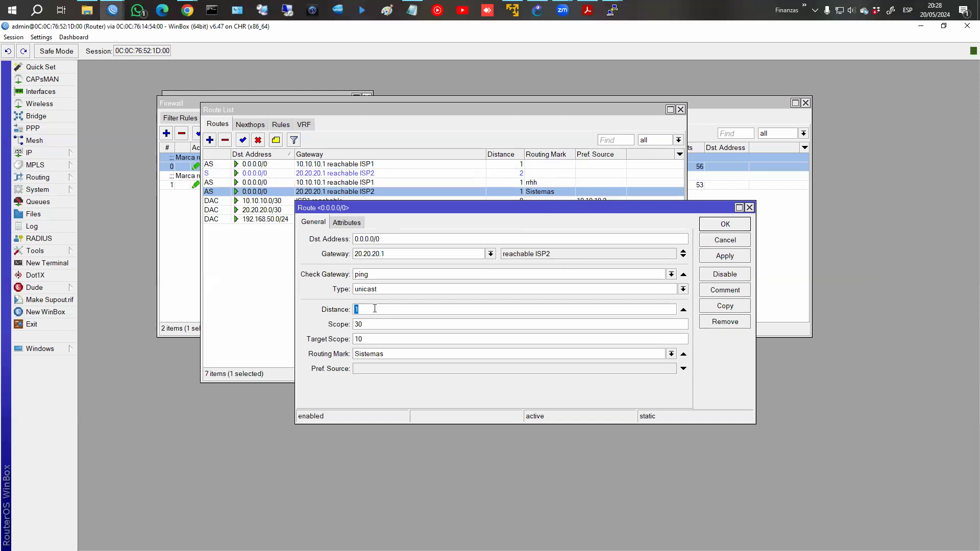
pyautogui.write('5')
pyautogui.press('Return')
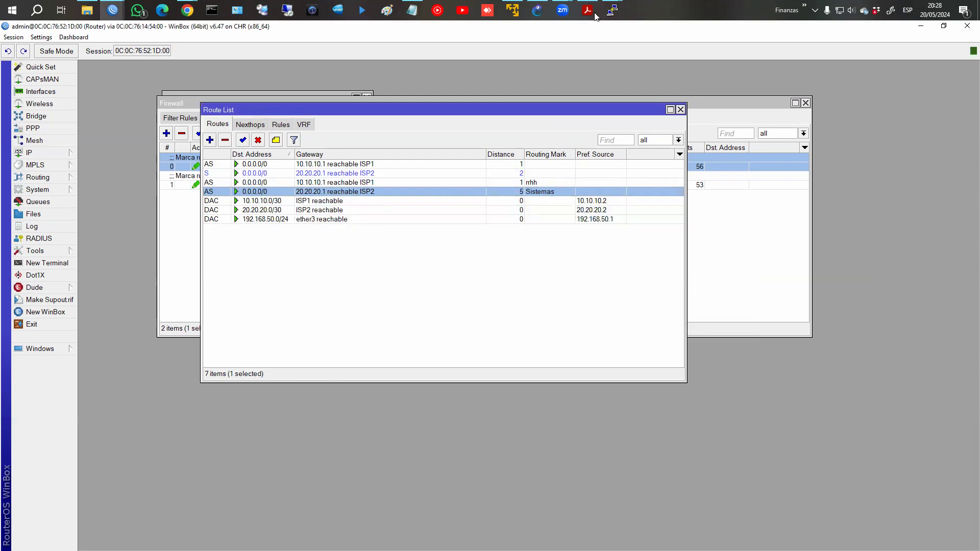
pyautogui.moveTo(612, 9)
pyautogui.click(592, 60)
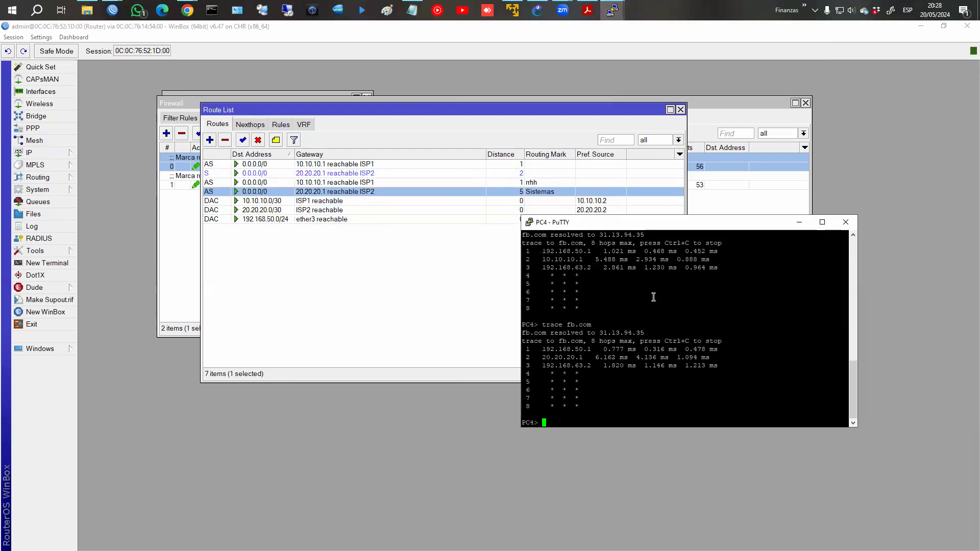
# Rerun trace fb.com on PC4, highlight the 20.20.20.1 hop, and return to WinBox.
pyautogui.press('Up')
pyautogui.press('Return')
pyautogui.moveTo(536, 407)
pyautogui.mouseDown()
pyautogui.moveTo(740, 403)
pyautogui.moveTo(731, 404)
pyautogui.mouseUp()
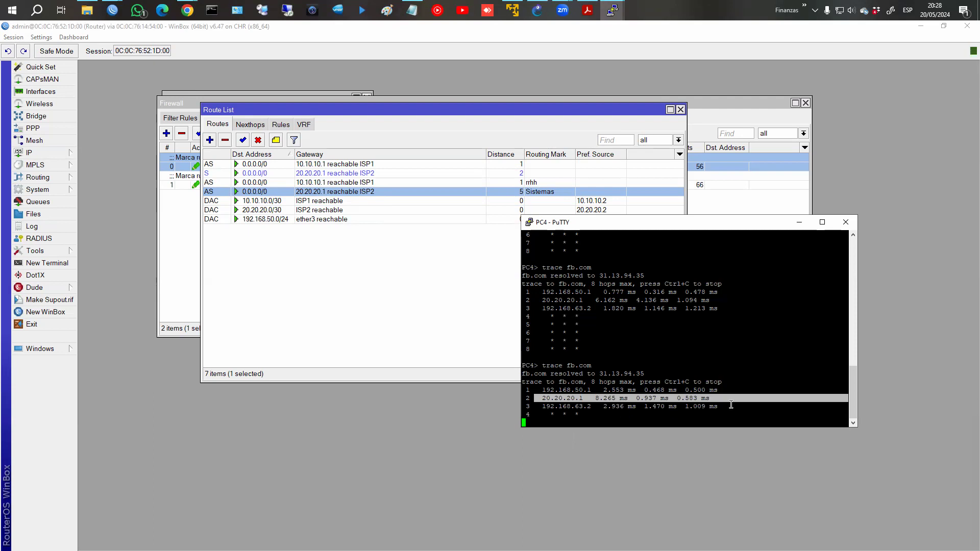
pyautogui.click(541, 195)
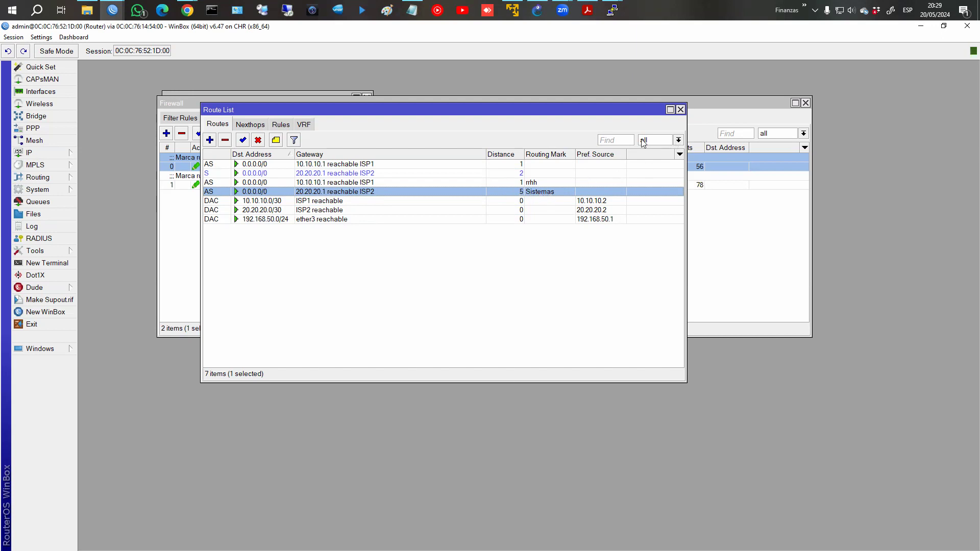
pyautogui.click(678, 141)
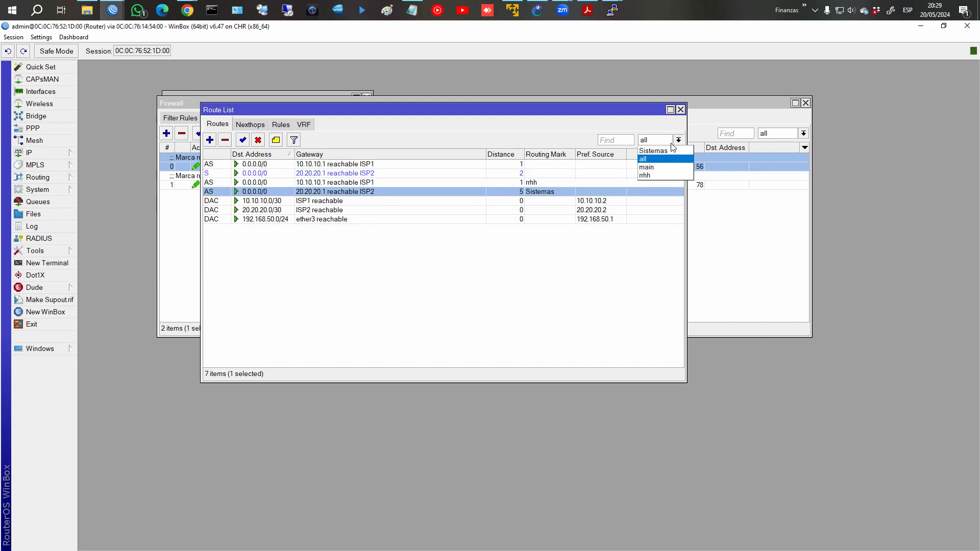
pyautogui.click(666, 151)
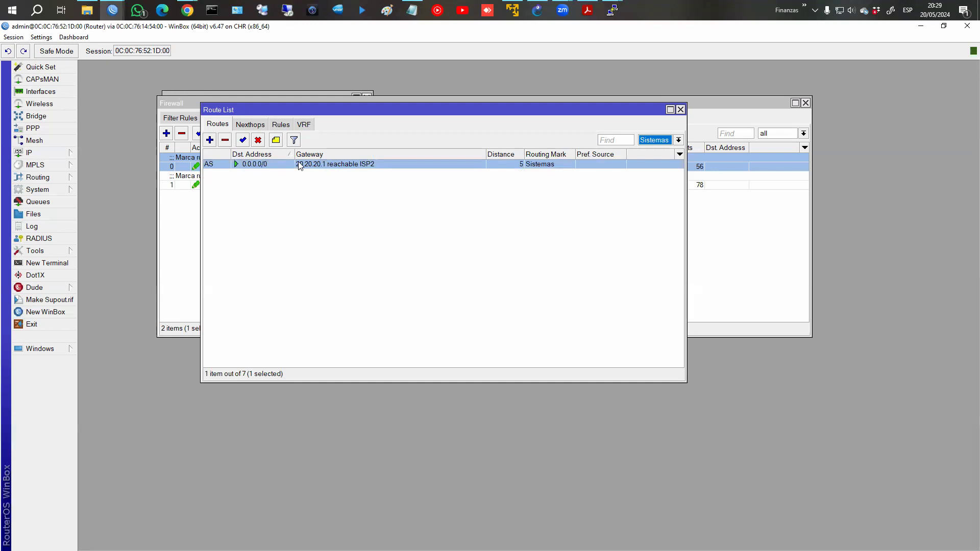
pyautogui.click(679, 140)
pyautogui.click(666, 160)
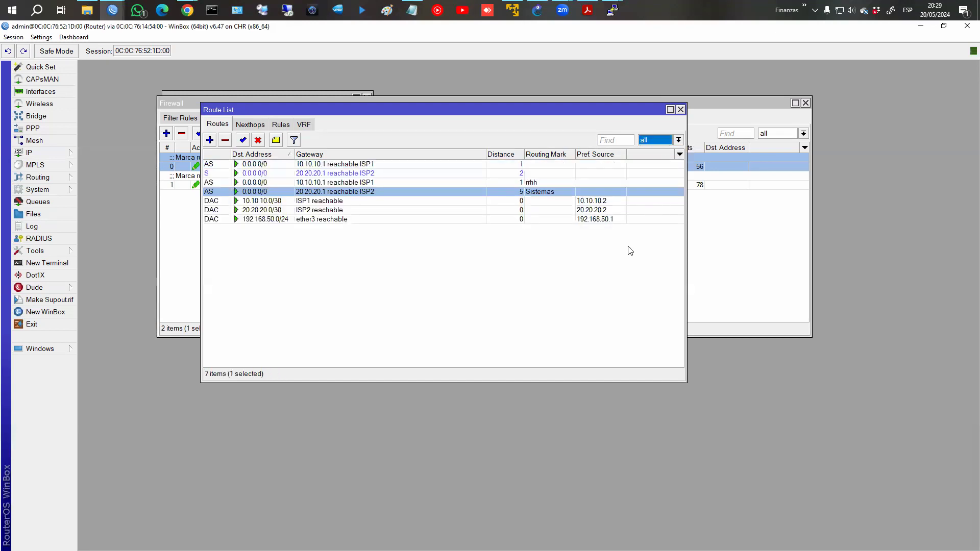
# Disable the ISP2 interface in the Interfaces list.
pyautogui.click(41, 92)
pyautogui.click(97, 133)
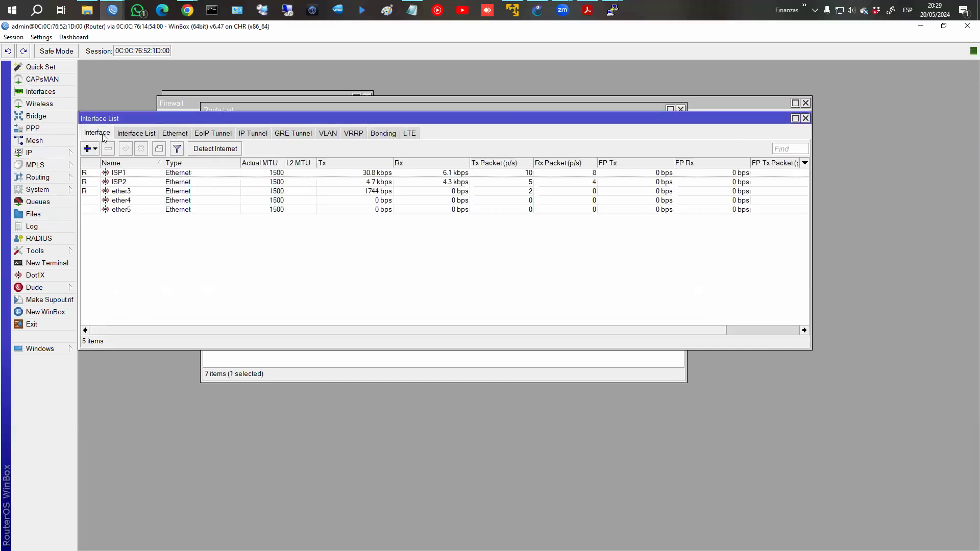
pyautogui.click(141, 183)
pyautogui.click(141, 148)
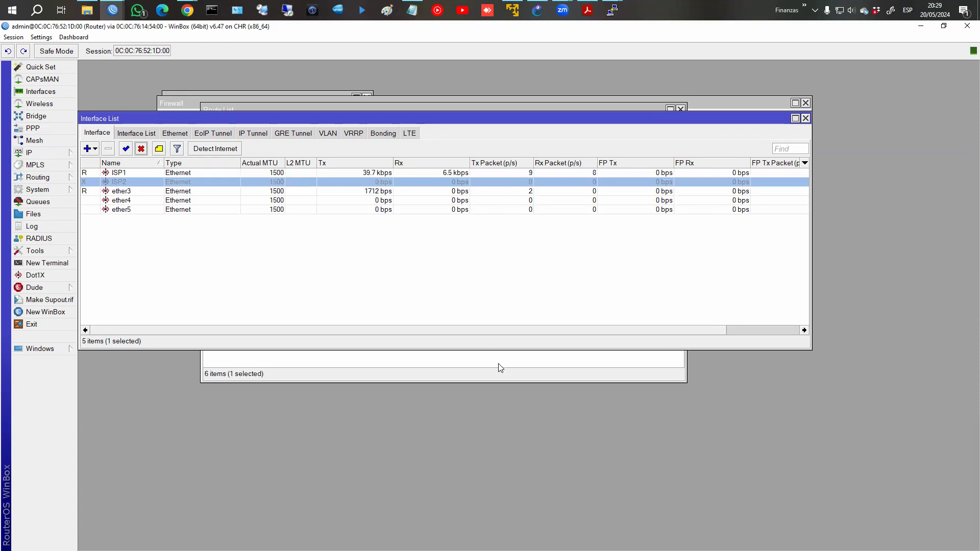
# Rerun trace fb.com on PC4 to confirm failover through 10.10.10.1.
pyautogui.click(612, 10)
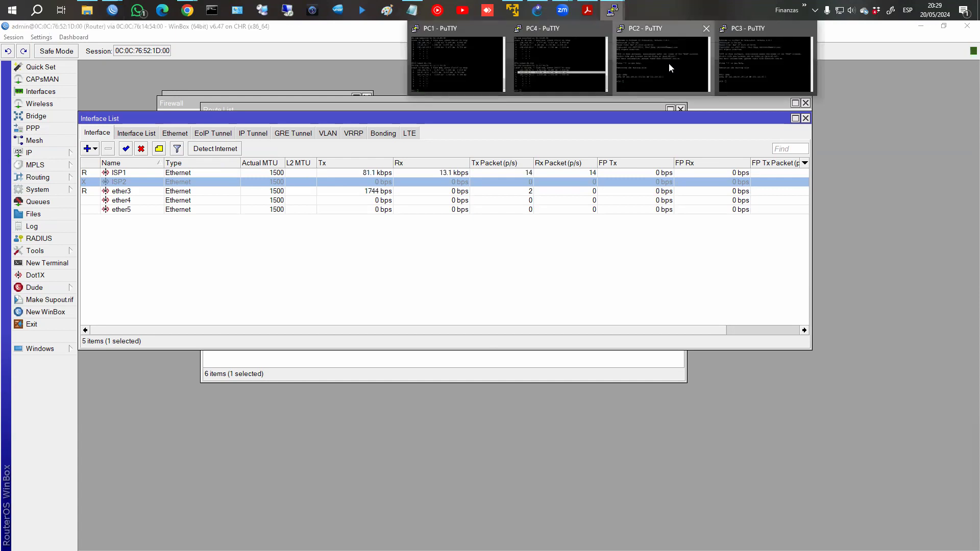
pyautogui.click(668, 63)
pyautogui.click(611, 11)
pyautogui.click(565, 63)
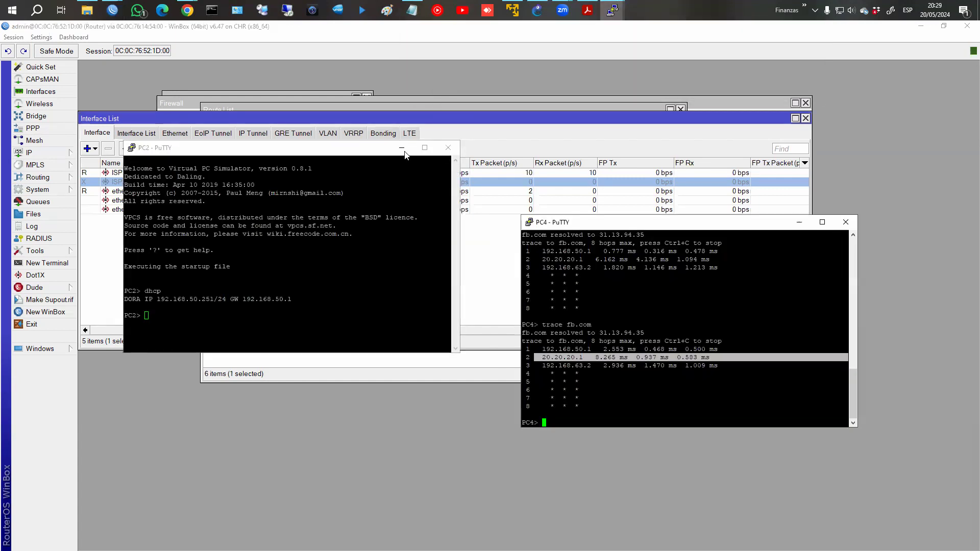
pyautogui.click(401, 149)
pyautogui.click(638, 325)
pyautogui.press('Up')
pyautogui.press('Return')
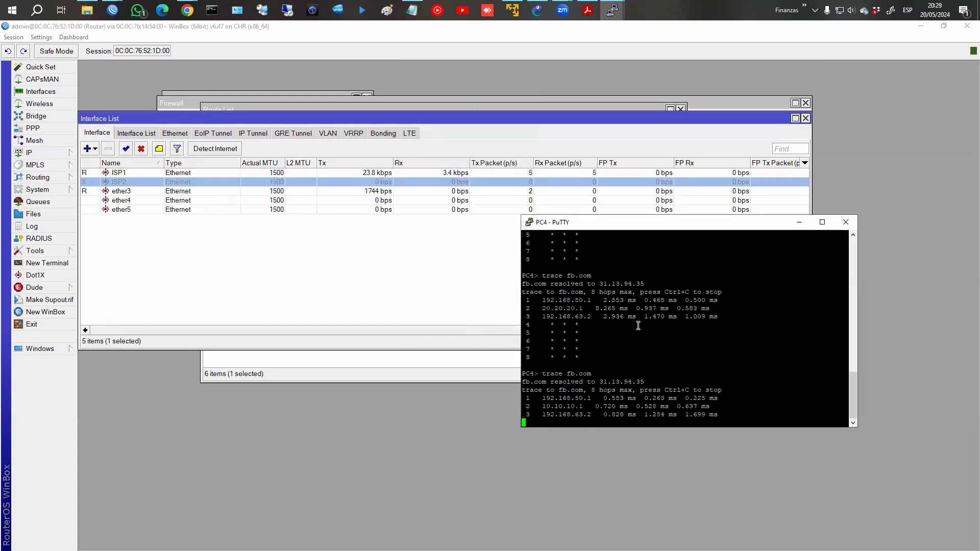
pyautogui.moveTo(540, 409); pyautogui.dragTo(727, 408)
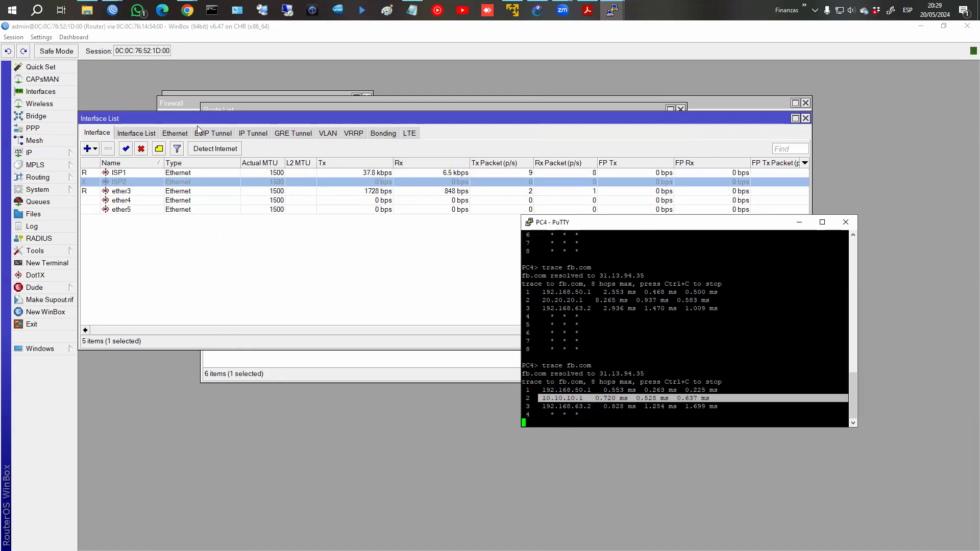
pyautogui.click(223, 110)
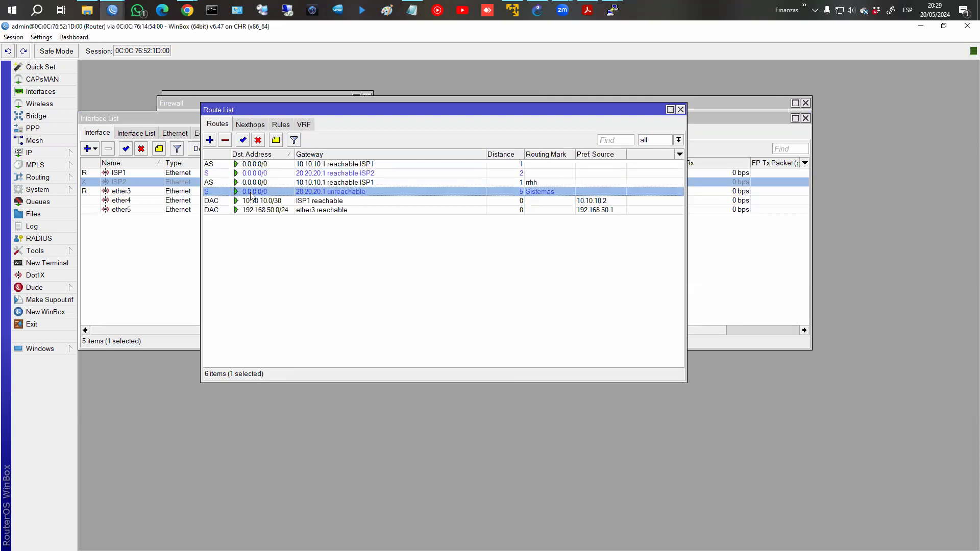
# Inspect the Sistemas default route, then select the main and rrhh defaults via 10.10.10.1.
pyautogui.doubleClick(293, 192)
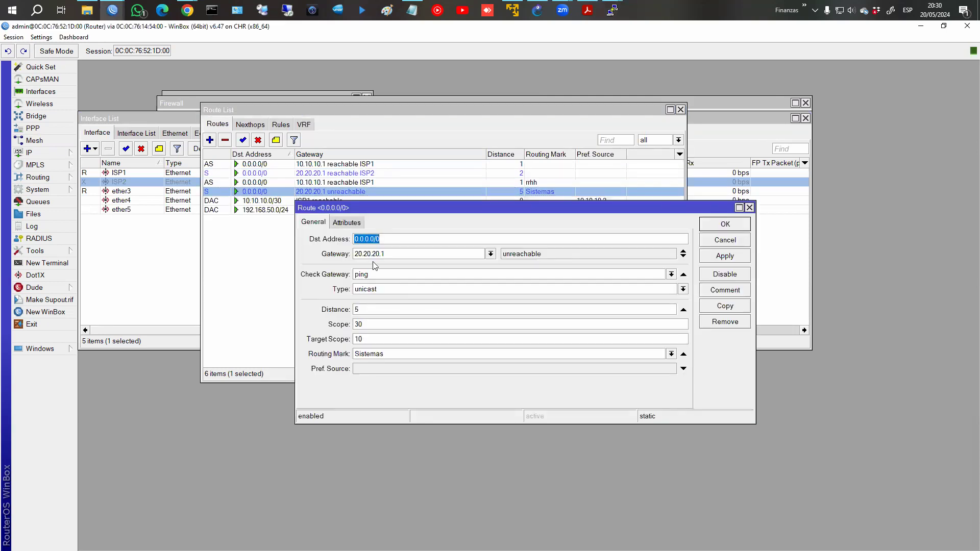
pyautogui.click(726, 225)
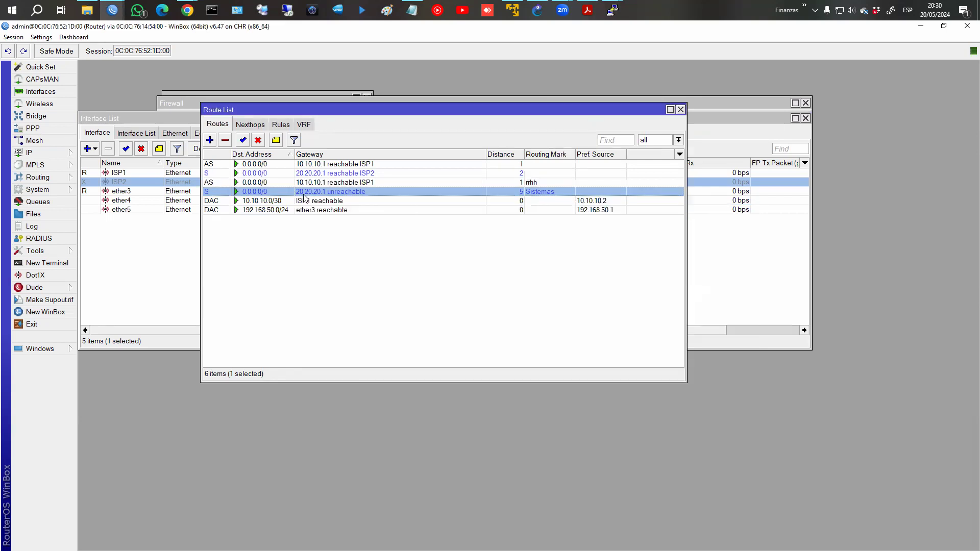
pyautogui.click(336, 167)
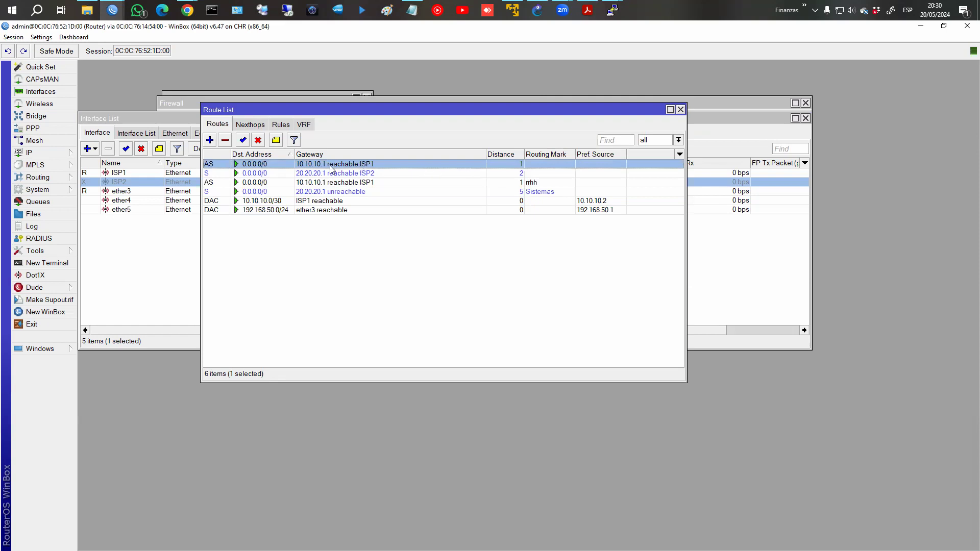
pyautogui.click(542, 185)
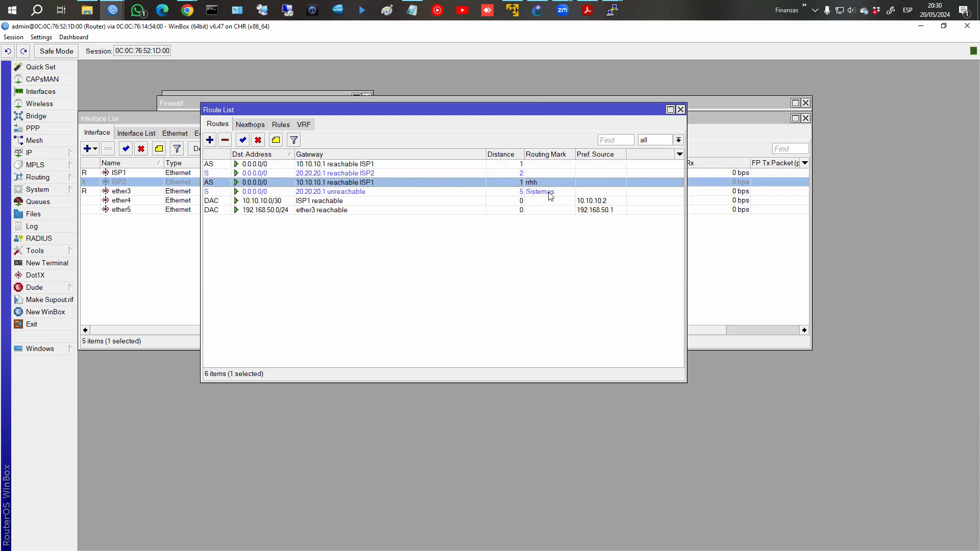
# Re-sort the route list by destination address and finally by gateway.
pyautogui.click(331, 156)
pyautogui.click(329, 156)
pyautogui.click(332, 155)
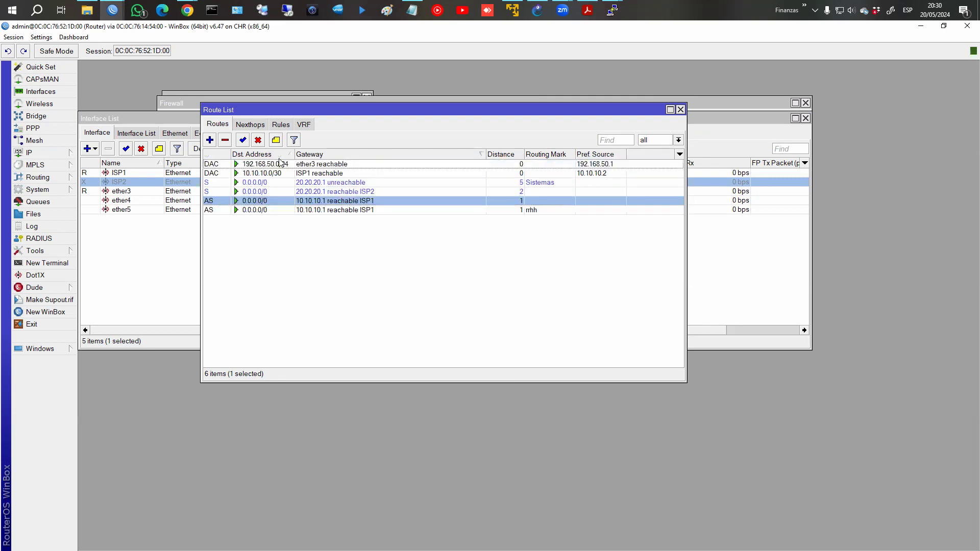
pyautogui.click(280, 157)
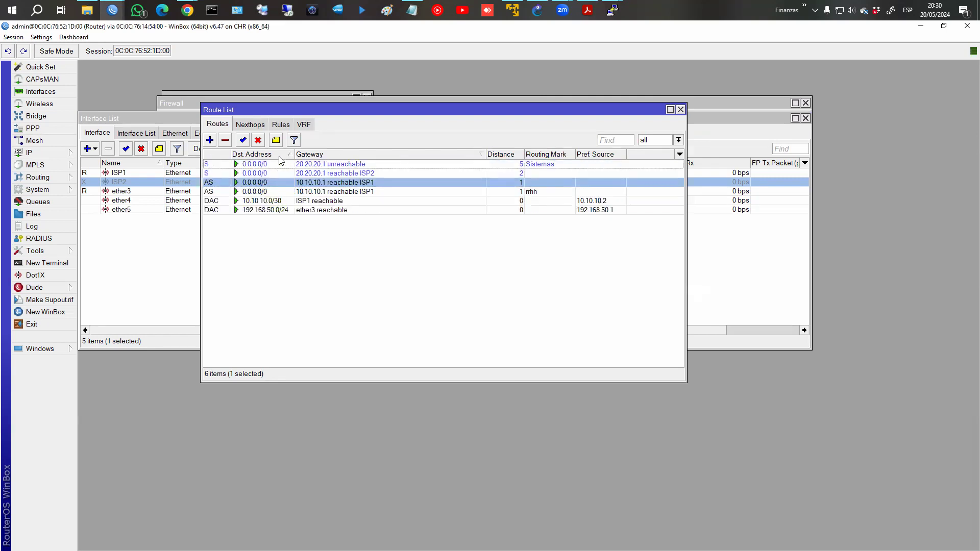
pyautogui.click(310, 157)
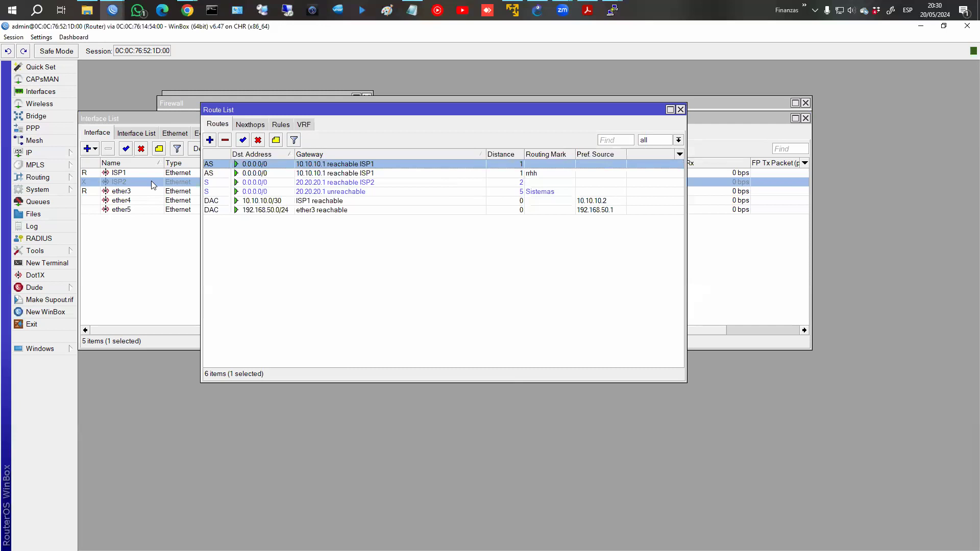
# Re-enable ISP2 and confirm PC4's trace now goes through 20.20.20.1.
pyautogui.click(125, 149)
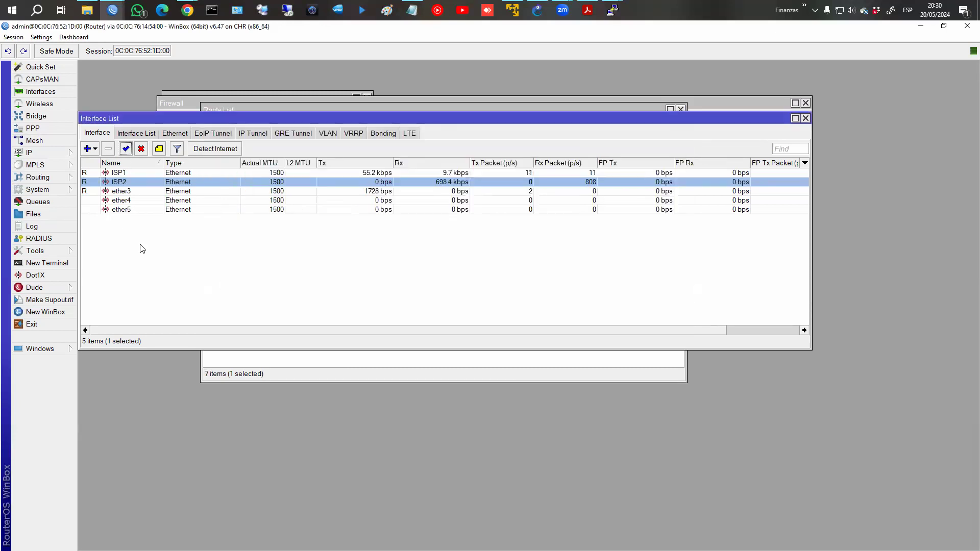
pyautogui.click(294, 363)
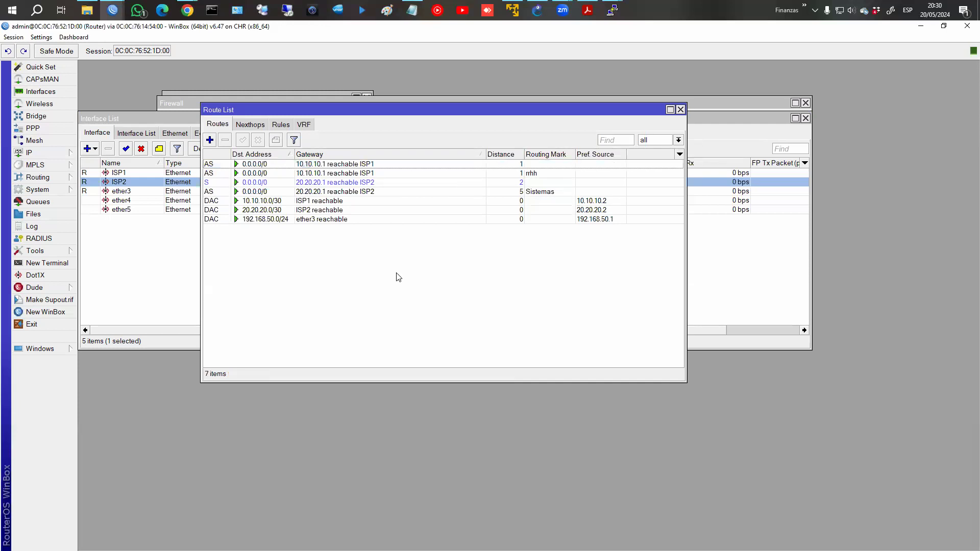
pyautogui.click(617, 19)
pyautogui.click(583, 48)
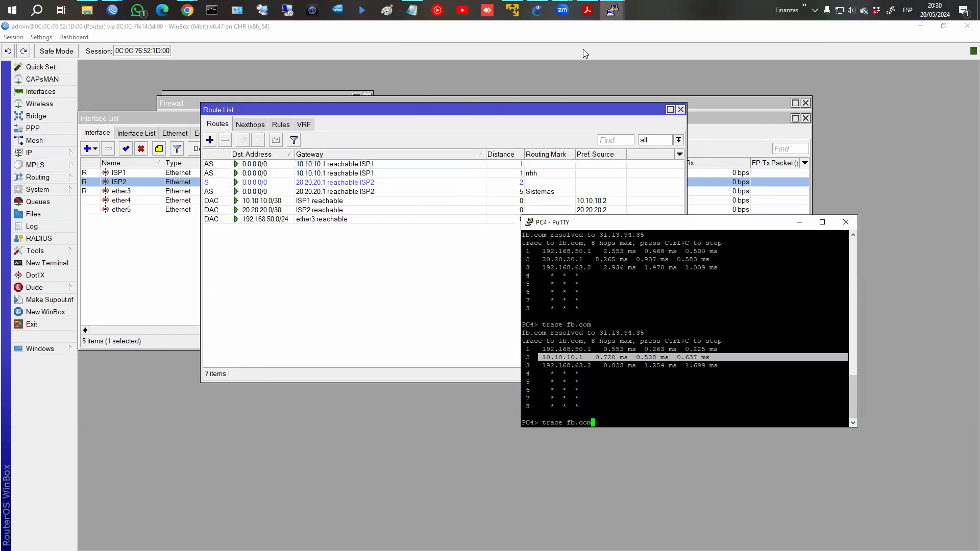
pyautogui.moveTo(542, 406); pyautogui.dragTo(746, 399)
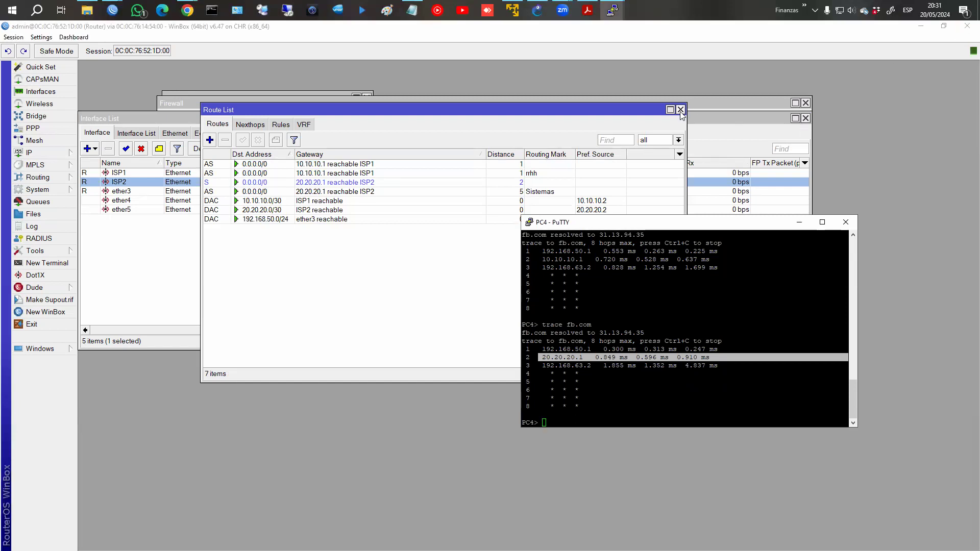
# Close the Route List, Interface List and Firewall windows.
pyautogui.click(805, 118)
pyautogui.click(806, 118)
pyautogui.click(805, 104)
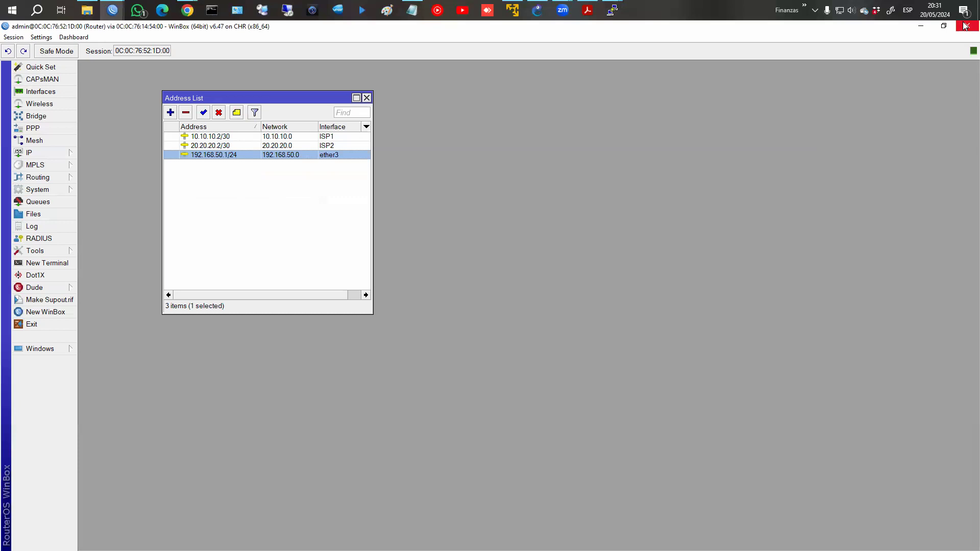
# Close the PC4, PC1 and PC3 console sessions in GNS3.
pyautogui.click(921, 25)
pyautogui.click(845, 221)
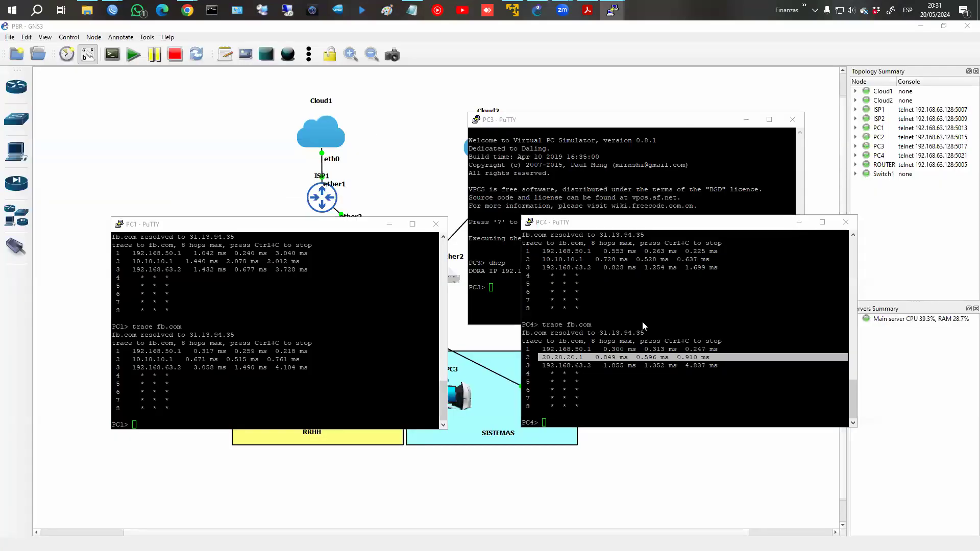
pyautogui.press('Return')
pyautogui.click(436, 224)
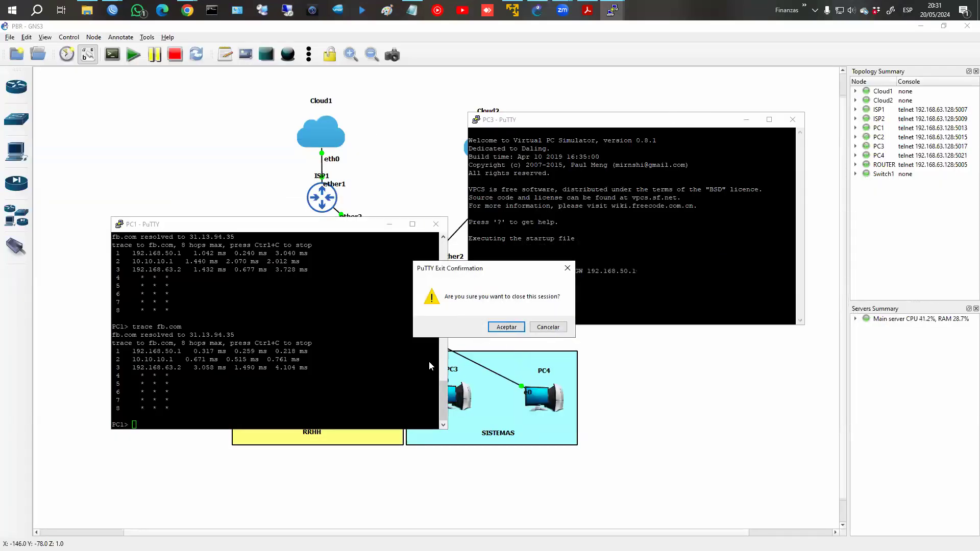
pyautogui.click(505, 327)
pyautogui.click(793, 119)
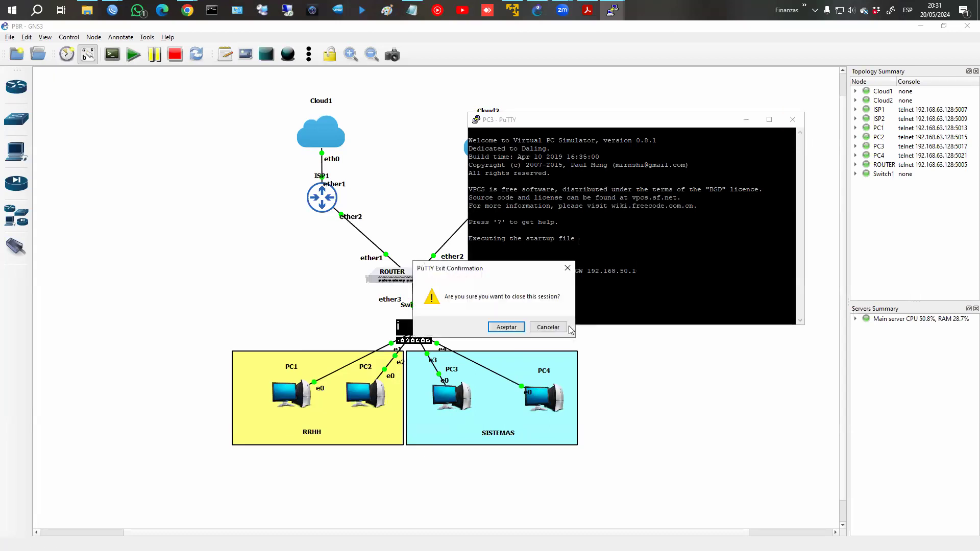
pyautogui.click(506, 328)
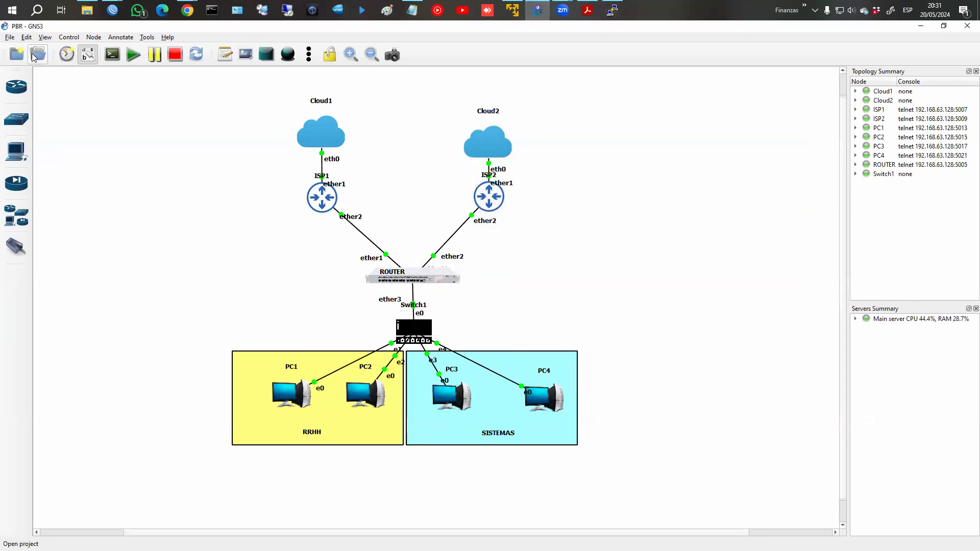
# Open the saved PBR_1 project from the project library.
pyautogui.click(41, 60)
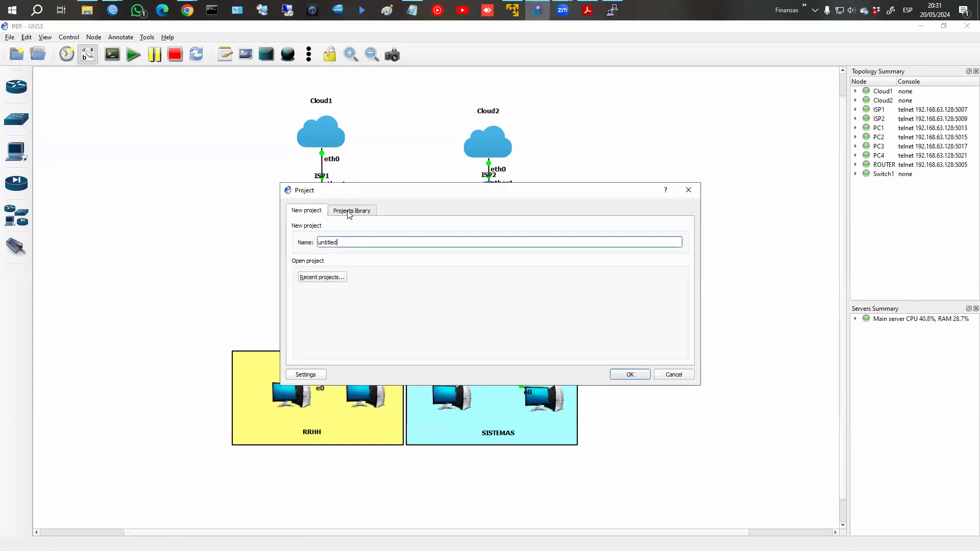
pyautogui.click(350, 211)
pyautogui.scroll(-10, 340, 293)
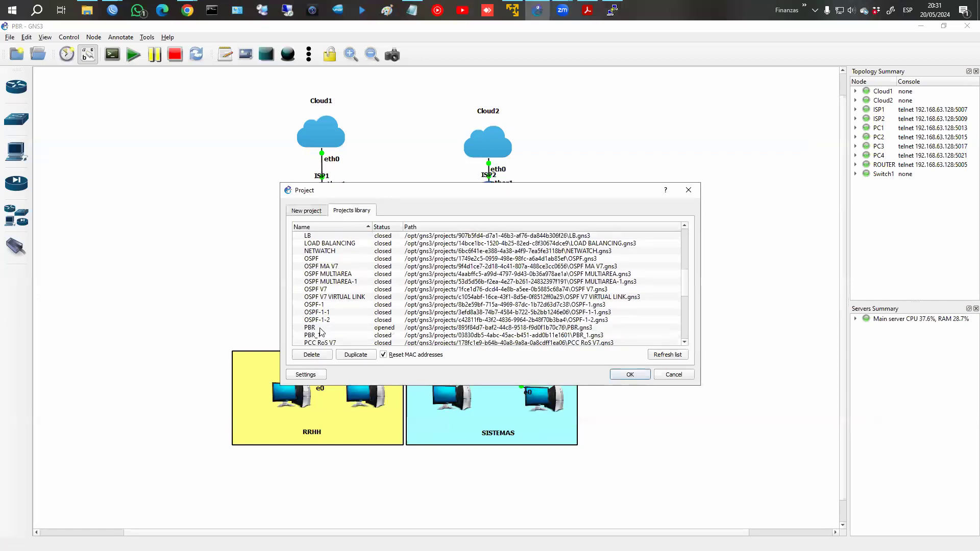
pyautogui.click(323, 336)
pyautogui.click(628, 374)
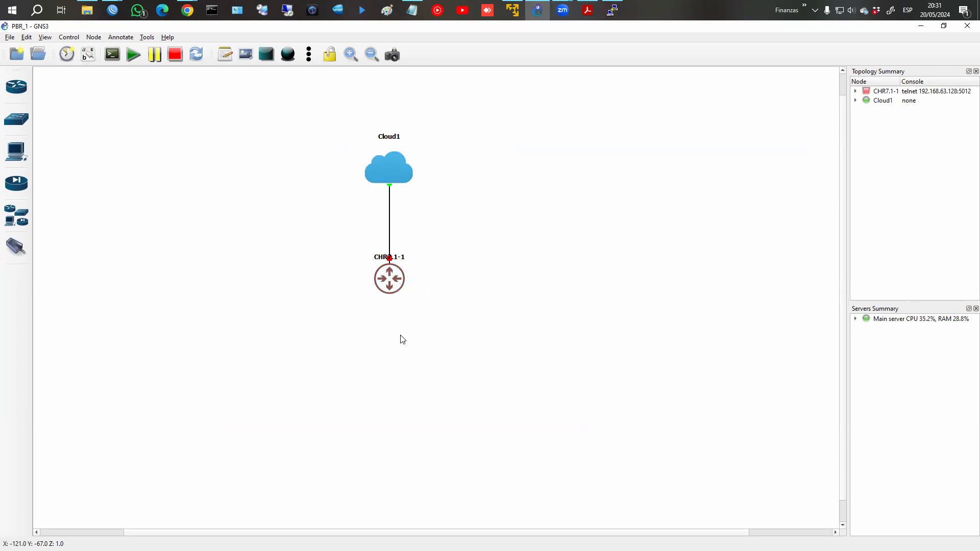
# Start all devices in the topology, including router CHR7.1-1.
pyautogui.rightClick(398, 285)
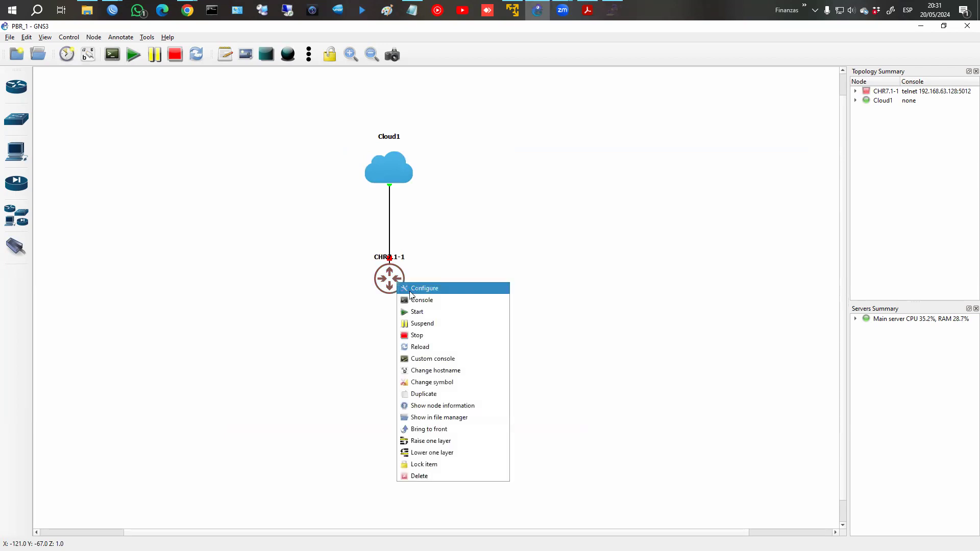
pyautogui.click(186, 153)
pyautogui.click(133, 60)
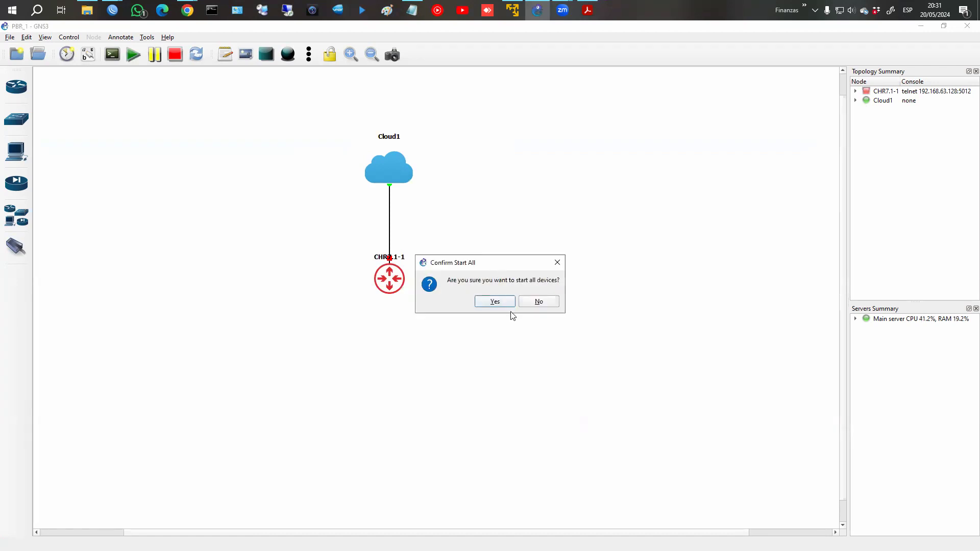
pyautogui.click(503, 301)
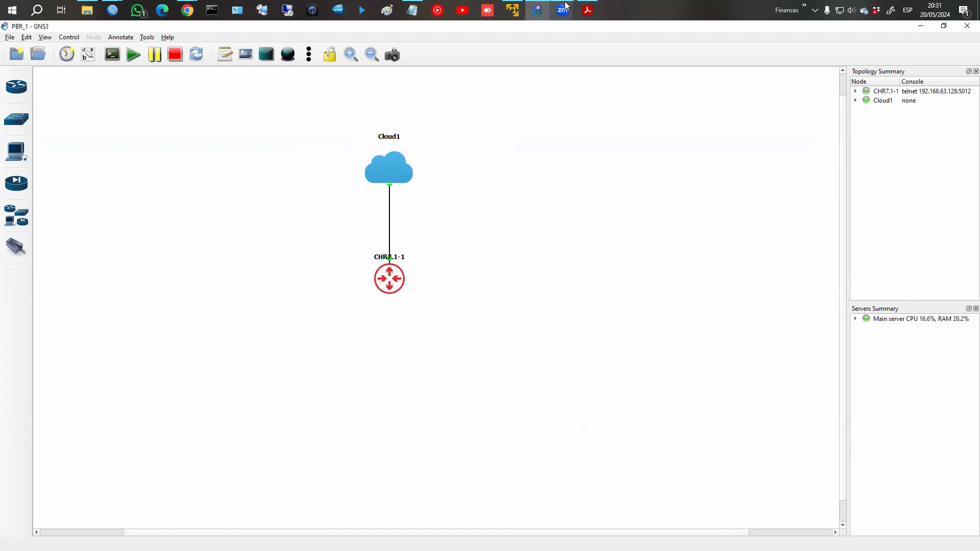
# Cancel the stalled reconnect and refresh the Neighbors list in WinBox.
pyautogui.moveTo(112, 10)
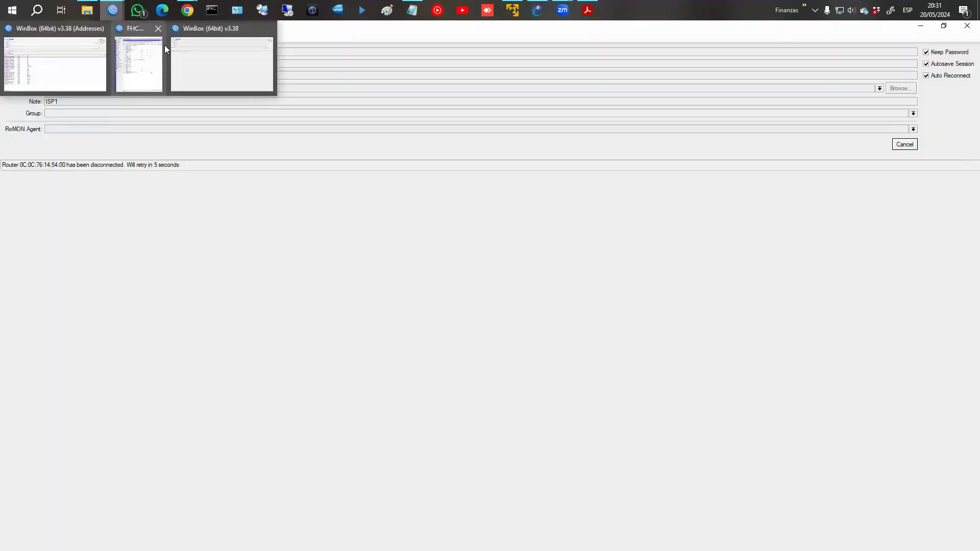
pyautogui.click(202, 55)
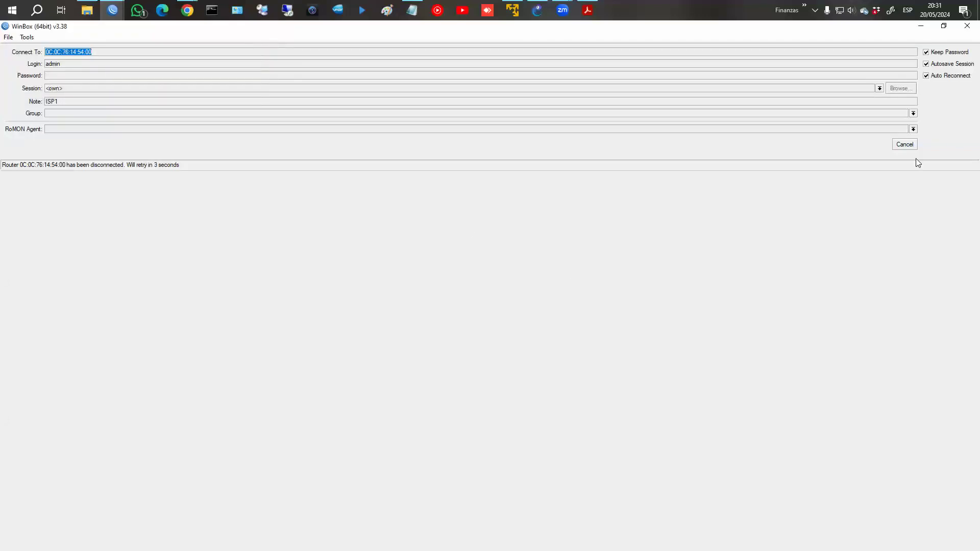
pyautogui.click(904, 144)
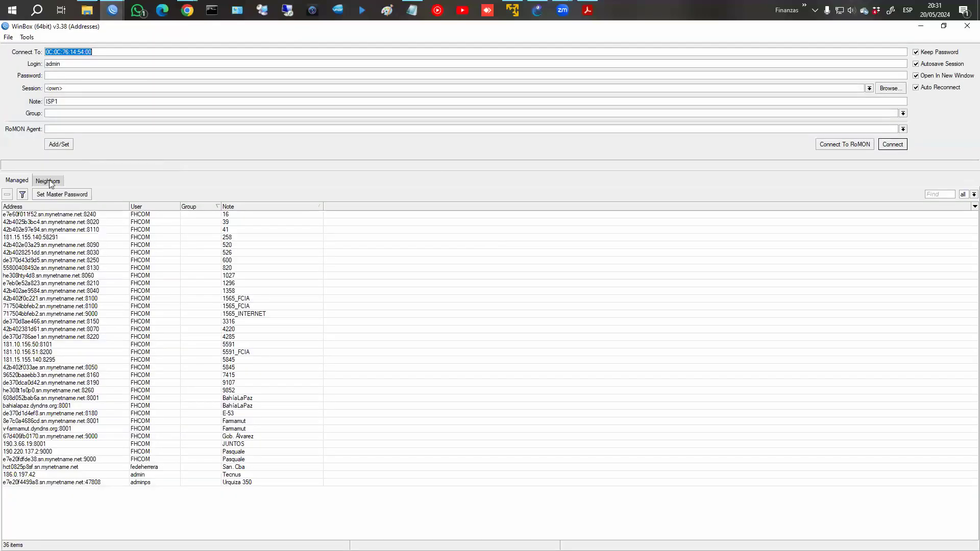
pyautogui.click(48, 181)
pyautogui.click(28, 195)
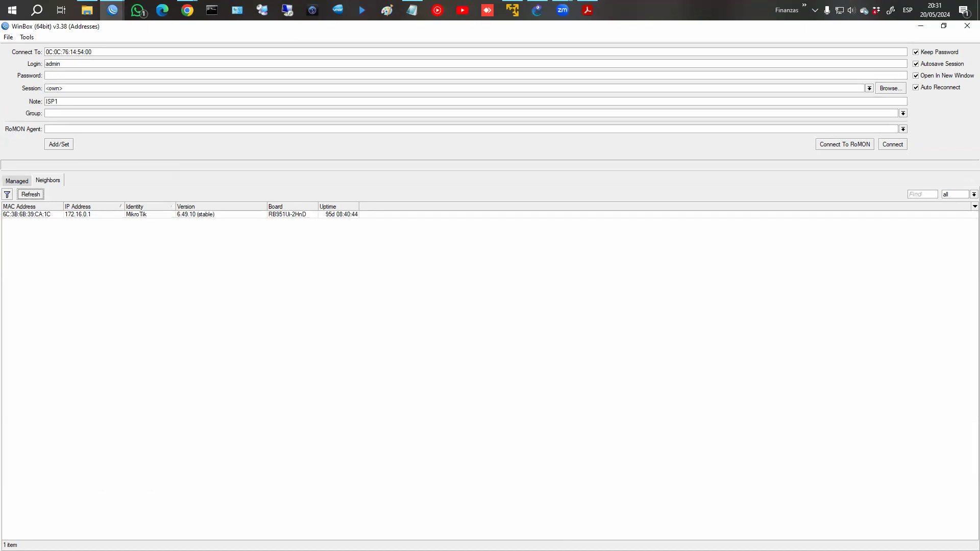
# Refresh the neighbours again and connect to the CHR router at 192.168.63.206.
pyautogui.click(269, 241)
pyautogui.click(143, 15)
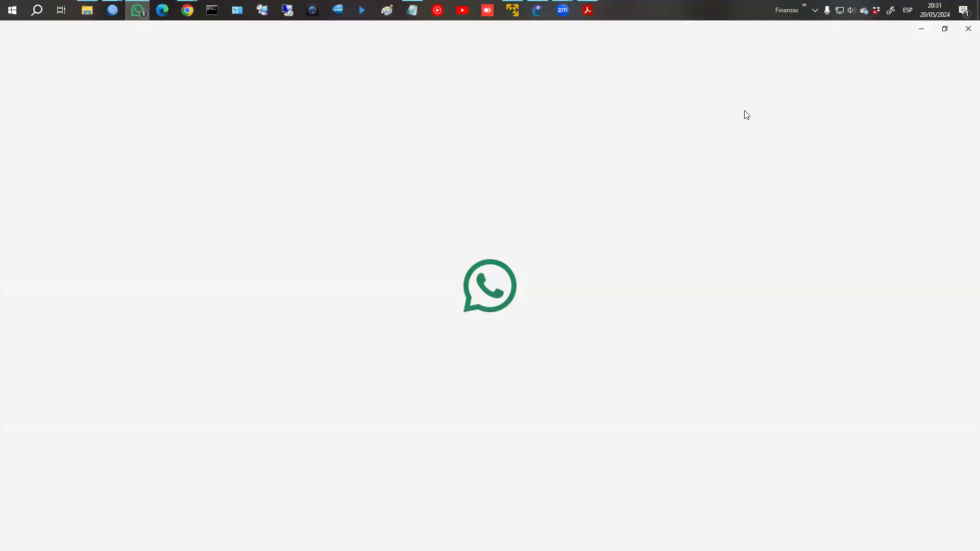
pyautogui.click(968, 28)
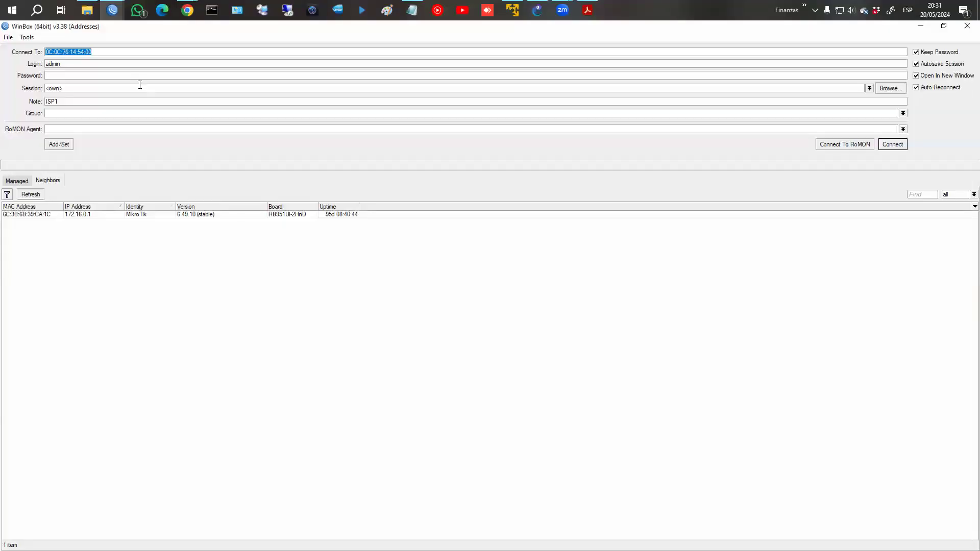
pyautogui.click(30, 195)
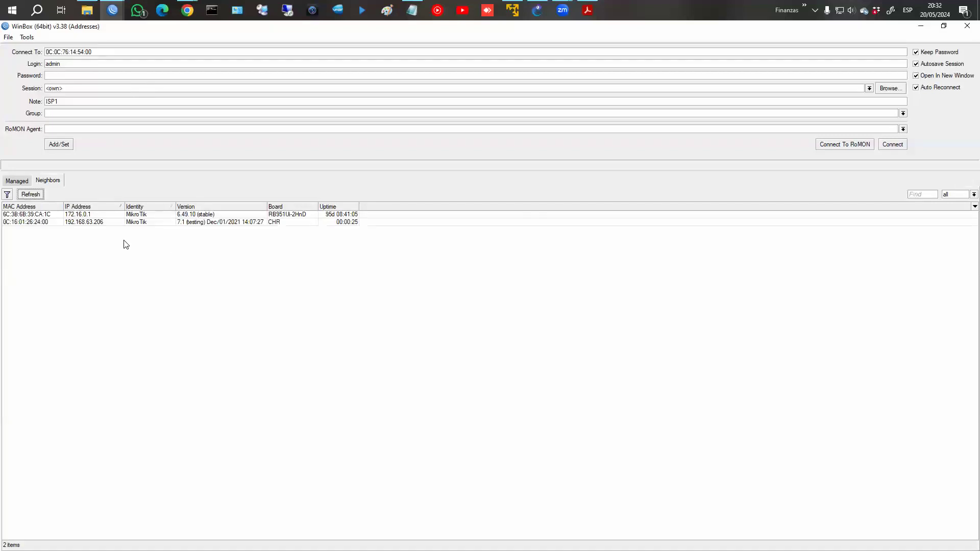
pyautogui.click(96, 223)
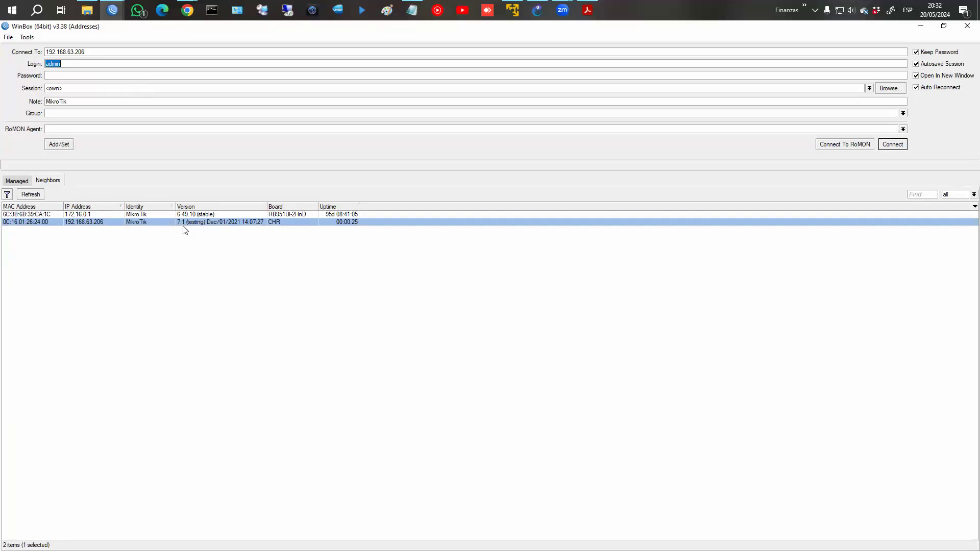
pyautogui.click(893, 145)
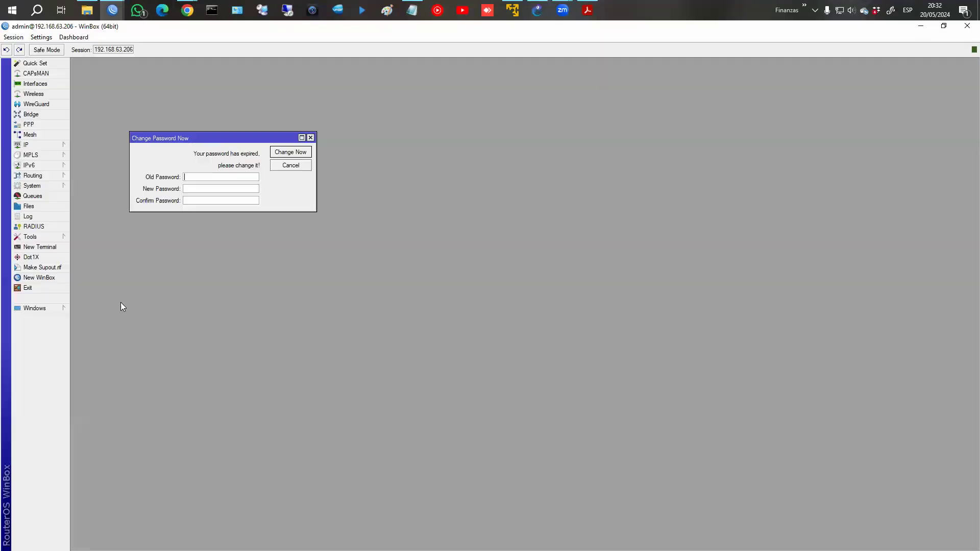
# Dismiss the password change prompt and zoom in WinBox's interface.
pyautogui.click(289, 166)
pyautogui.click(41, 37)
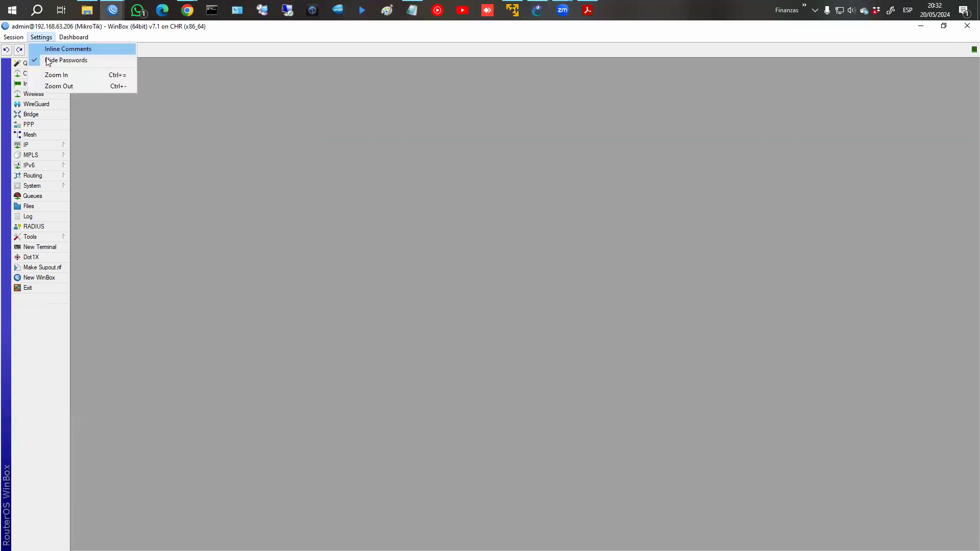
pyautogui.click(47, 77)
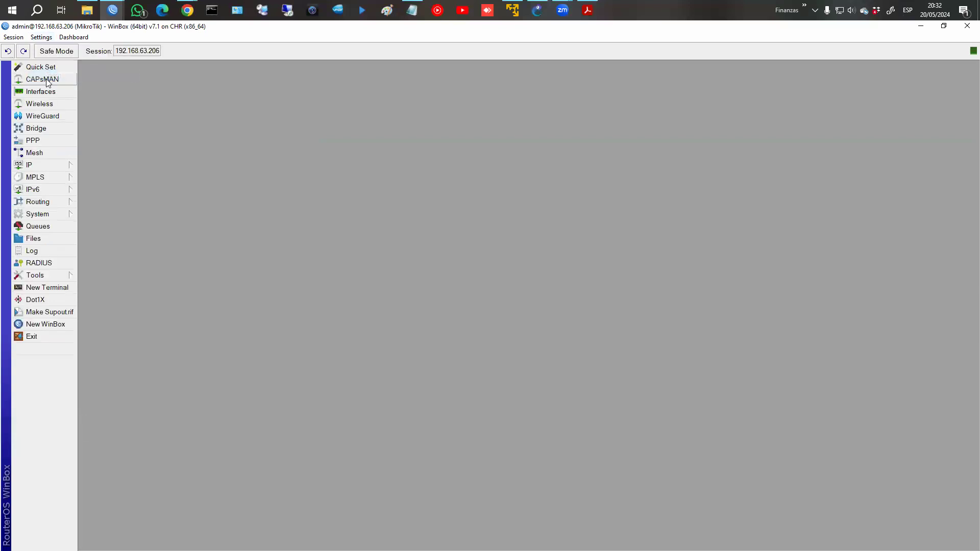
# In IP > Firewall > Mangle, disable the existing prerouting rule 0 on ether2.
pyautogui.click(60, 164)
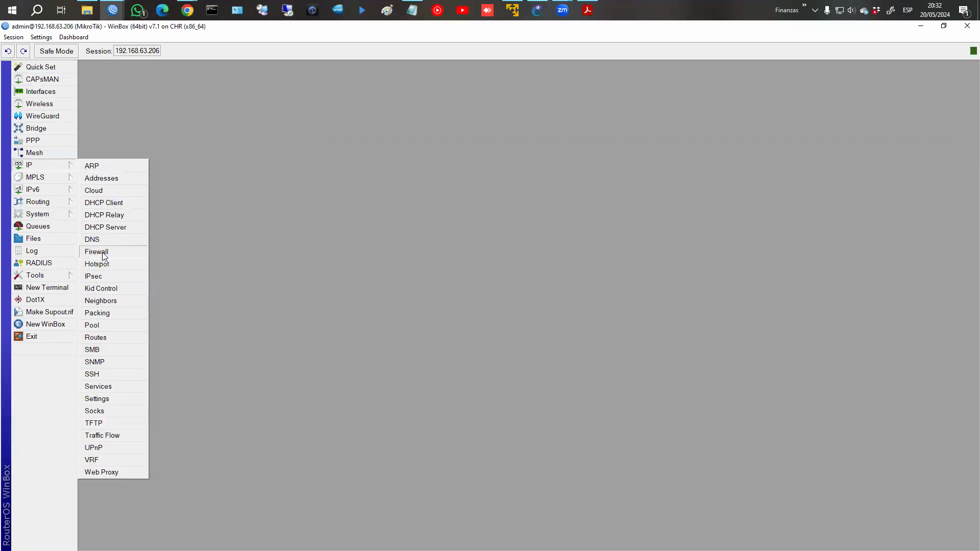
pyautogui.click(101, 252)
pyautogui.click(396, 237)
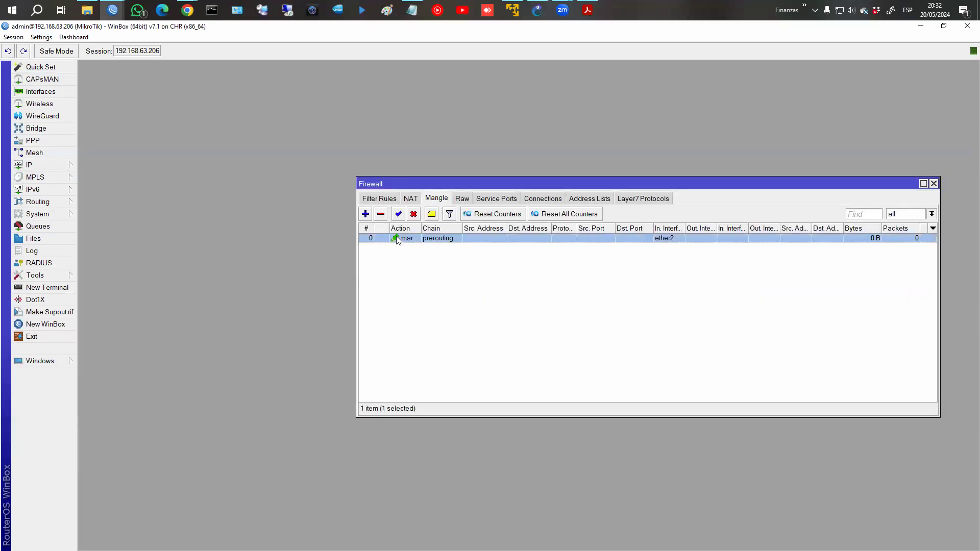
pyautogui.click(414, 216)
pyautogui.click(405, 201)
# Delete the old mangle rule from the Mangle list.
pyautogui.click(383, 200)
pyautogui.click(440, 199)
pyautogui.click(380, 215)
# Start a new prerouting mangle rule matching in-interface ether2.
pyautogui.click(366, 215)
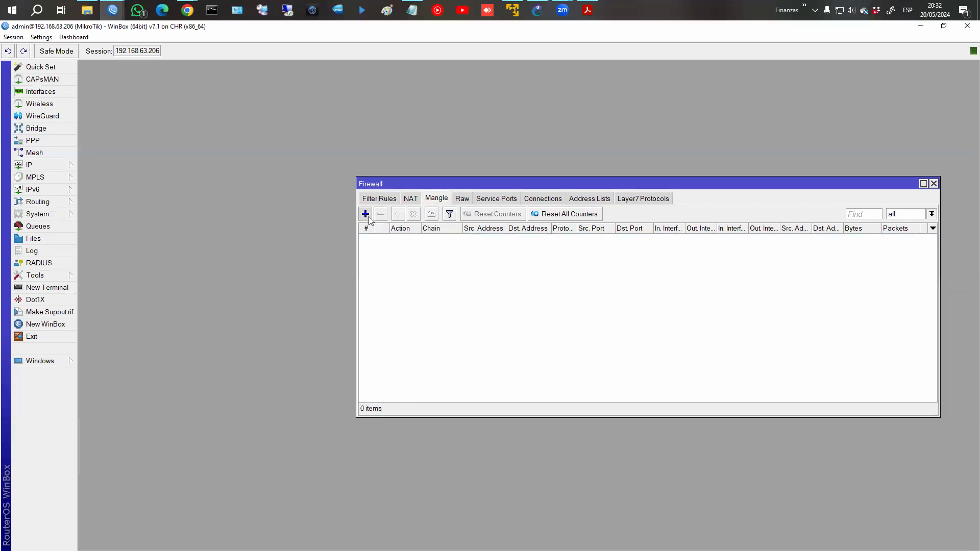
pyautogui.click(535, 137)
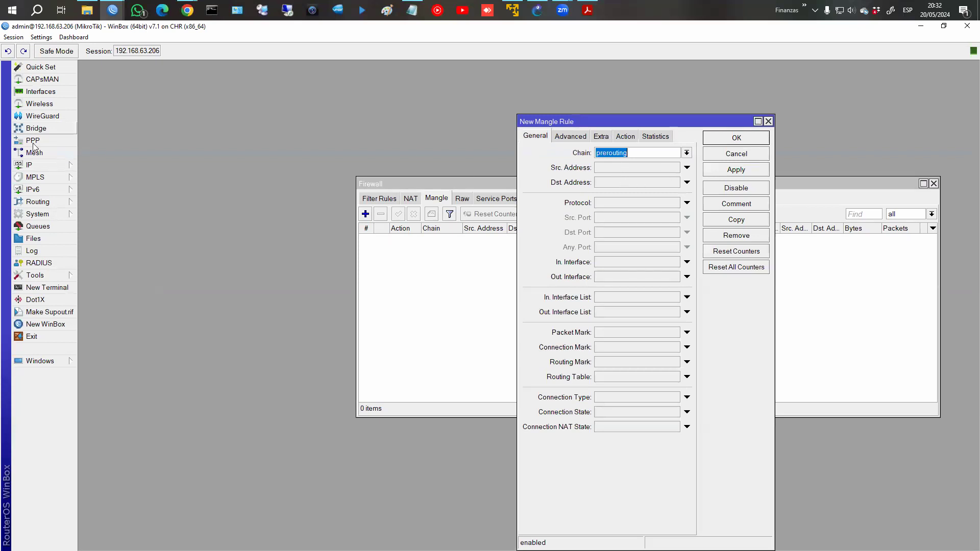
pyautogui.click(67, 169)
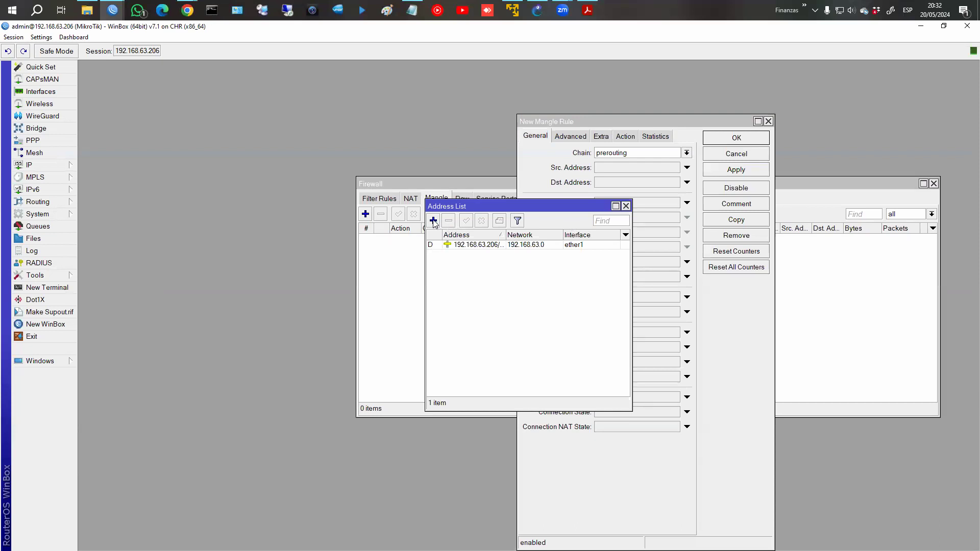
pyautogui.click(626, 206)
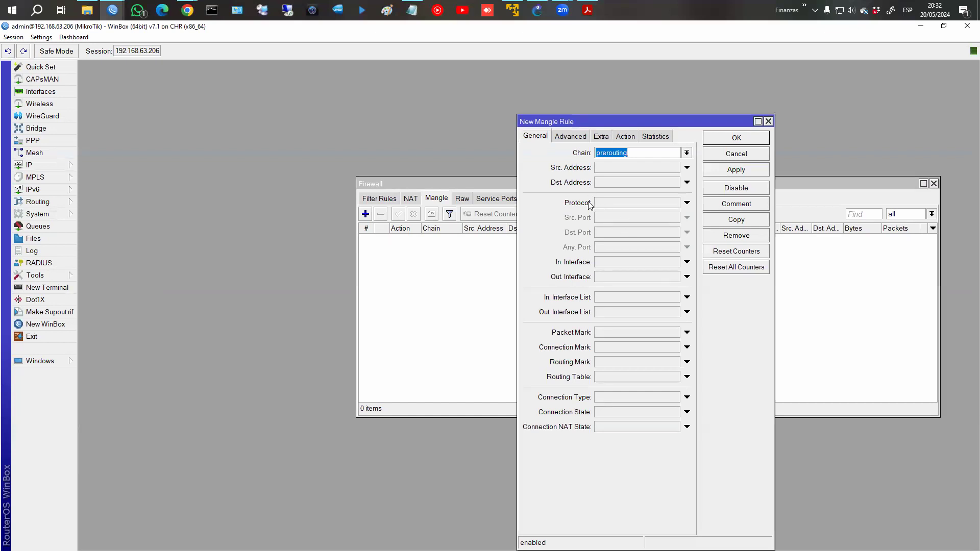
pyautogui.click(608, 263)
pyautogui.click(663, 265)
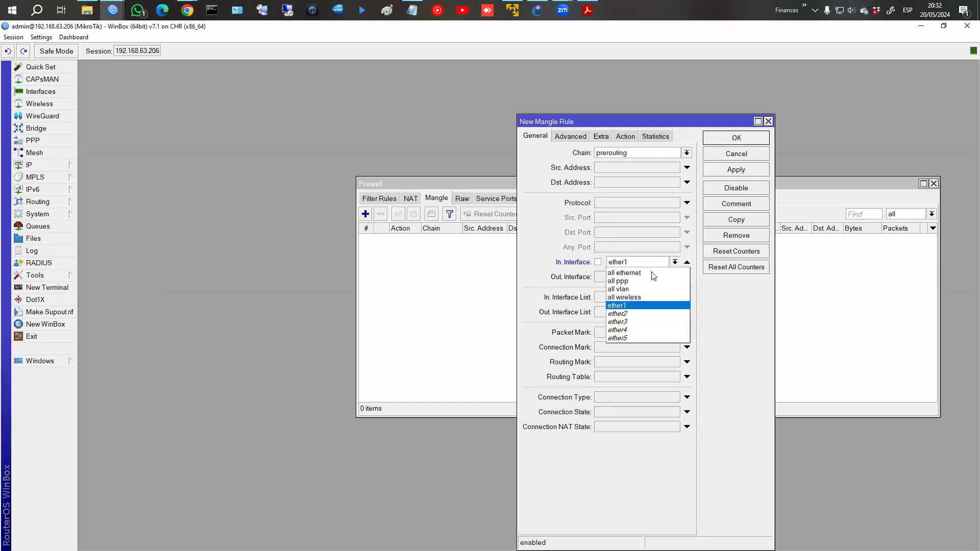
pyautogui.click(631, 314)
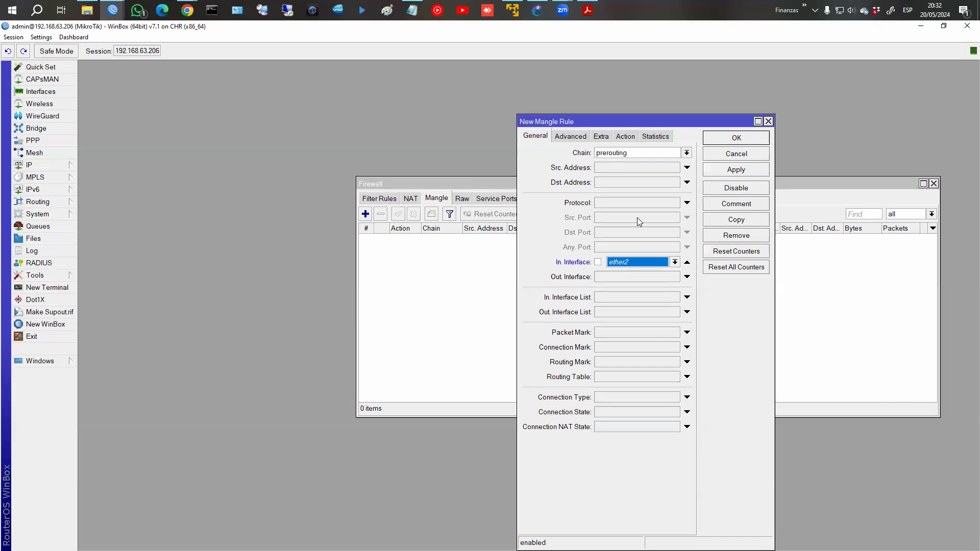
pyautogui.click(37, 93)
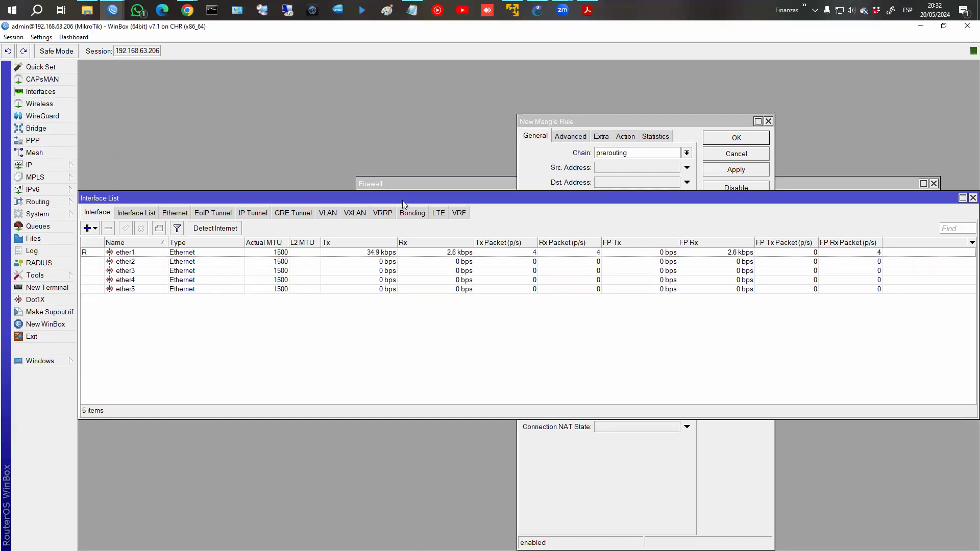
# Create a bridge named LAN and close the extra windows.
pyautogui.click(388, 183)
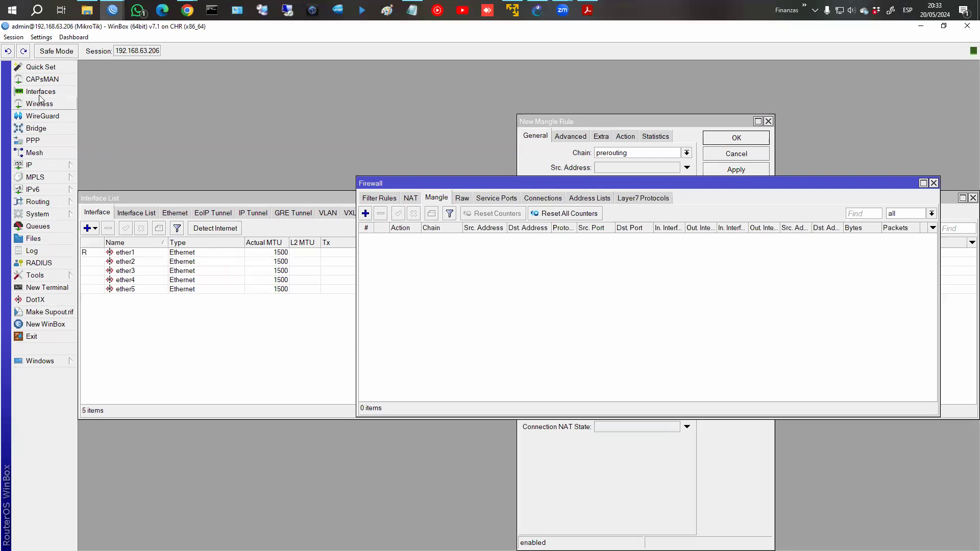
pyautogui.click(36, 128)
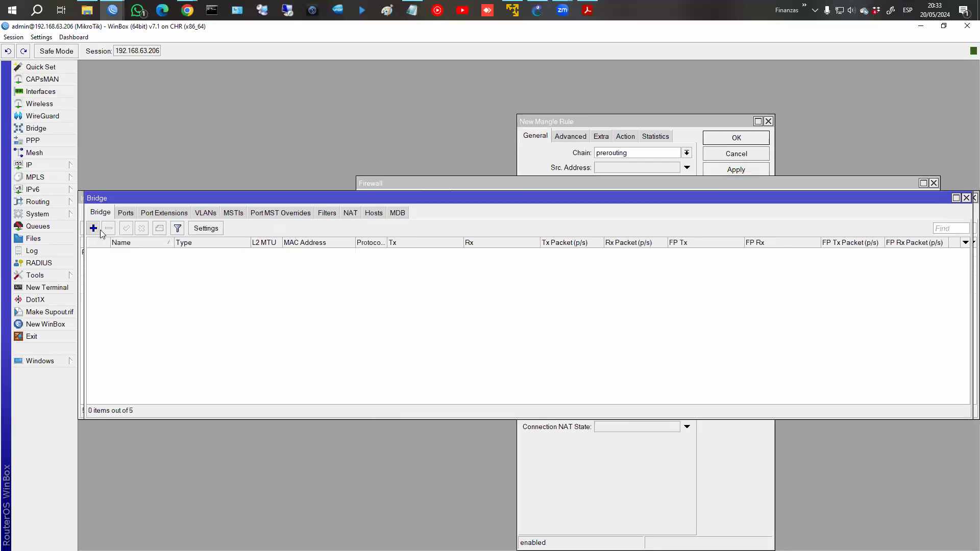
pyautogui.click(94, 229)
pyautogui.write('LAN')
pyautogui.press('Return')
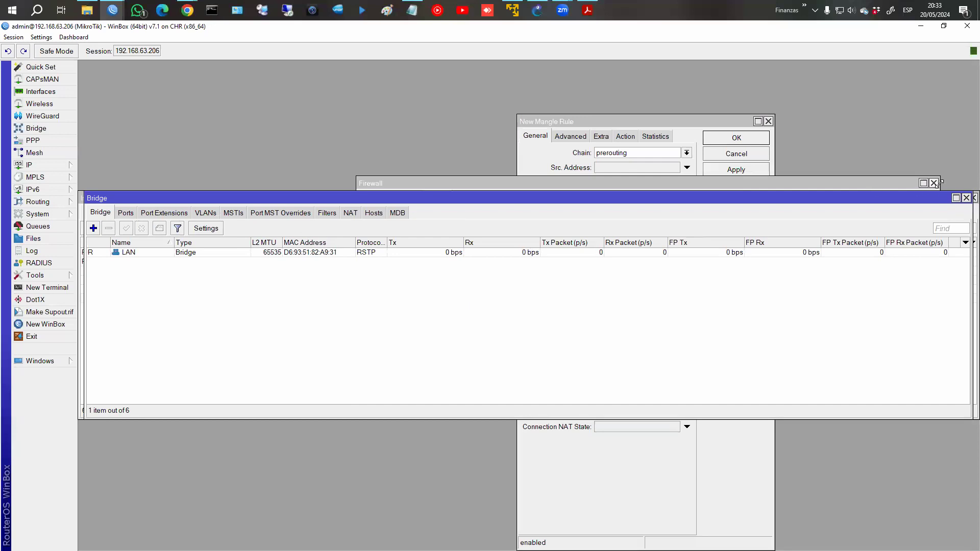
pyautogui.click(966, 198)
pyautogui.click(934, 183)
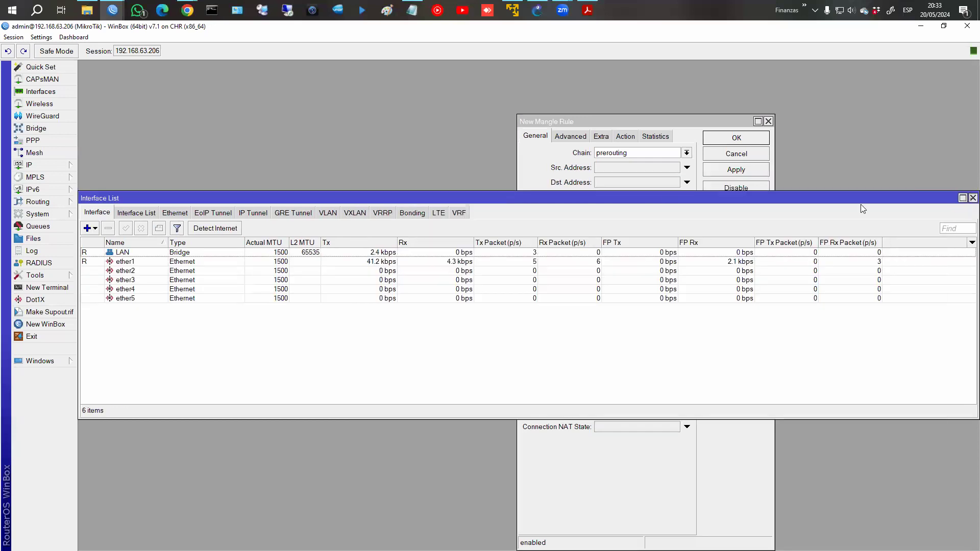
pyautogui.click(973, 198)
# Change the mangle rule's In. Interface to the LAN bridge.
pyautogui.click(674, 263)
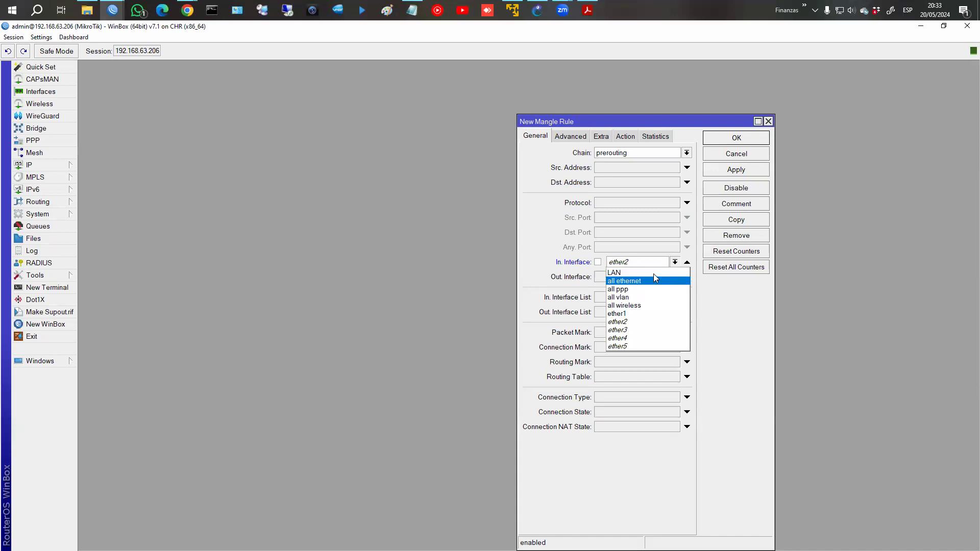
pyautogui.click(653, 273)
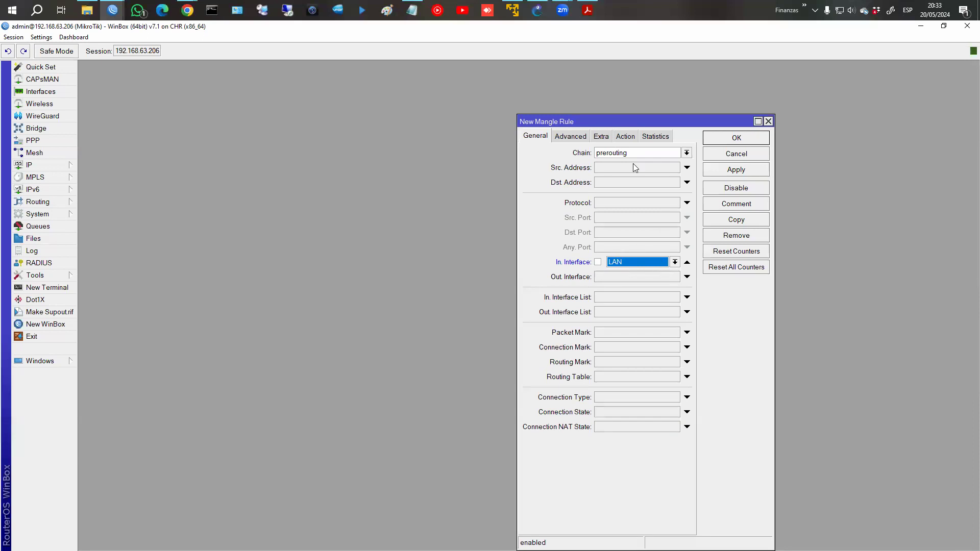
pyautogui.click(625, 137)
# Set the mangle rule's action to mark routing, keeping routing mark main.
pyautogui.click(616, 153)
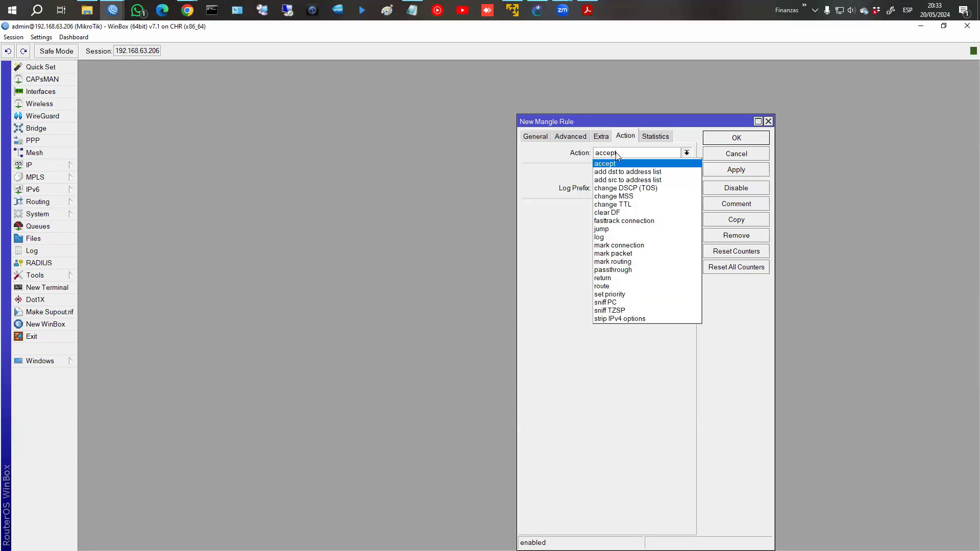
pyautogui.click(618, 261)
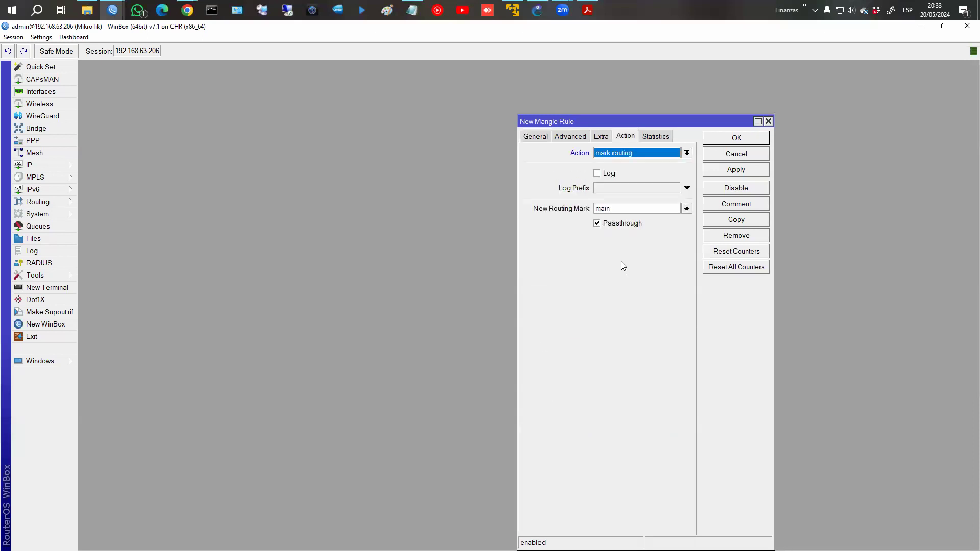
pyautogui.click(607, 209)
pyautogui.click(661, 209)
pyautogui.click(660, 208)
pyautogui.click(660, 208)
# Delete the leftover to_isp1 routing table under Routing > Tables.
pyautogui.click(37, 214)
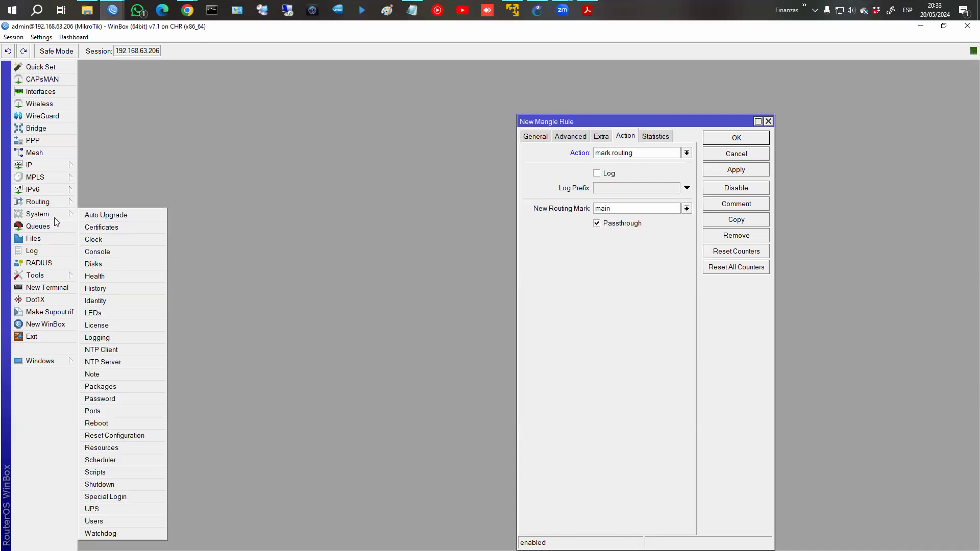
pyautogui.click(57, 202)
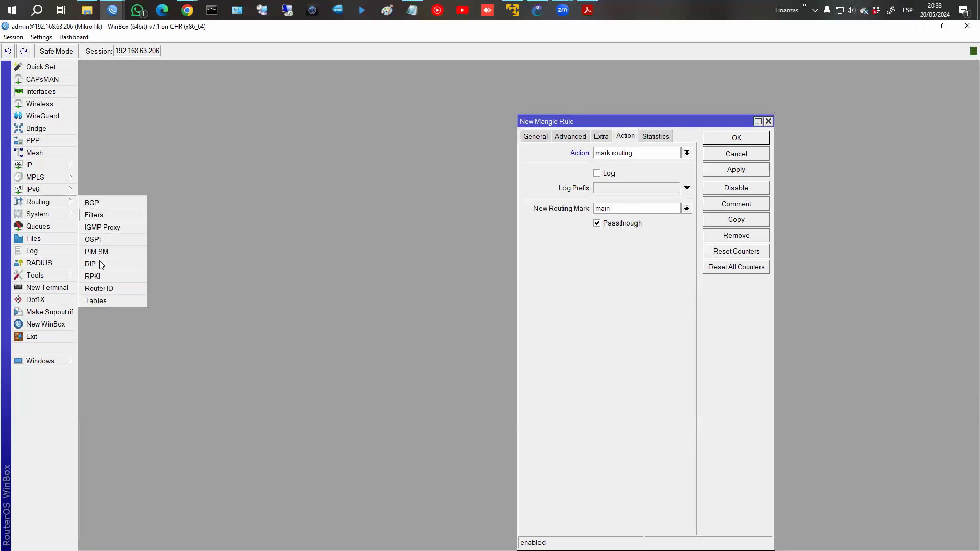
pyautogui.click(94, 301)
pyautogui.click(605, 313)
pyautogui.click(590, 278)
pyautogui.click(719, 264)
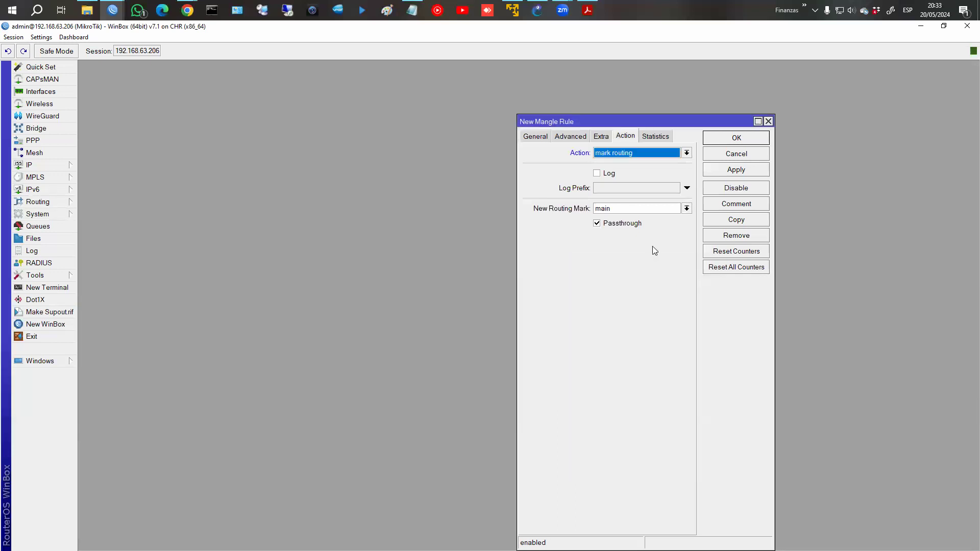
pyautogui.click(625, 214)
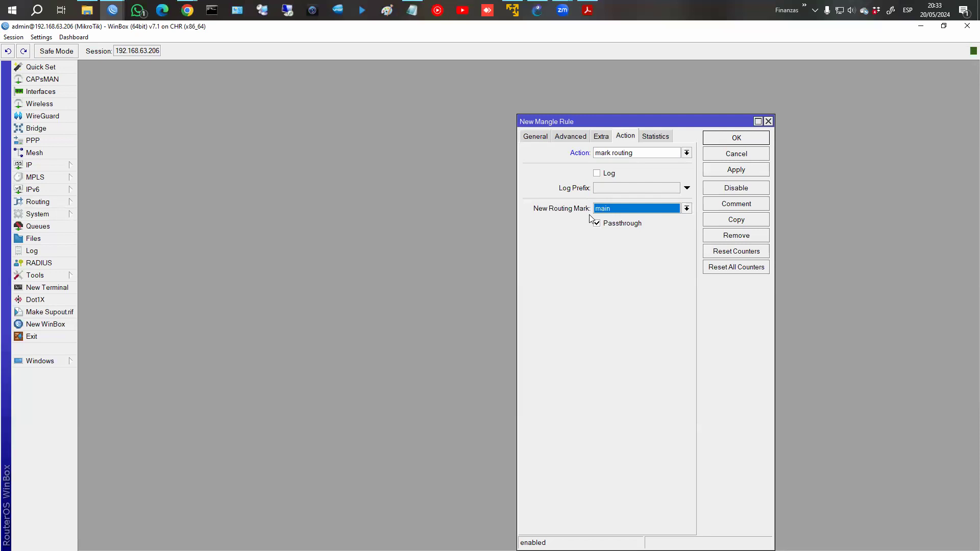
pyautogui.click(614, 208)
pyautogui.click(614, 208)
pyautogui.click(49, 203)
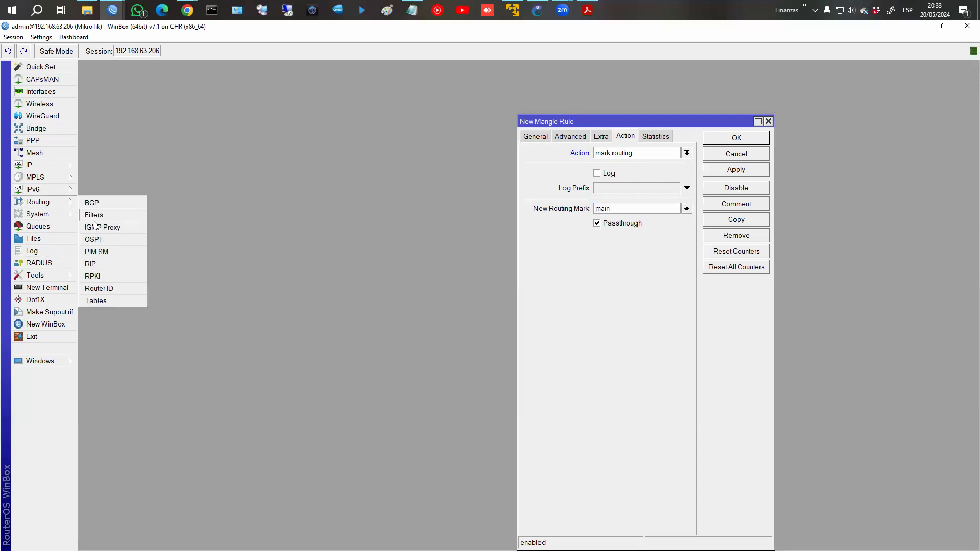
# Add routing table rrhh with FIB enabled and pick it as the routing mark.
pyautogui.click(96, 301)
pyautogui.moveTo(600, 269); pyautogui.dragTo(289, 138)
pyautogui.click(264, 153)
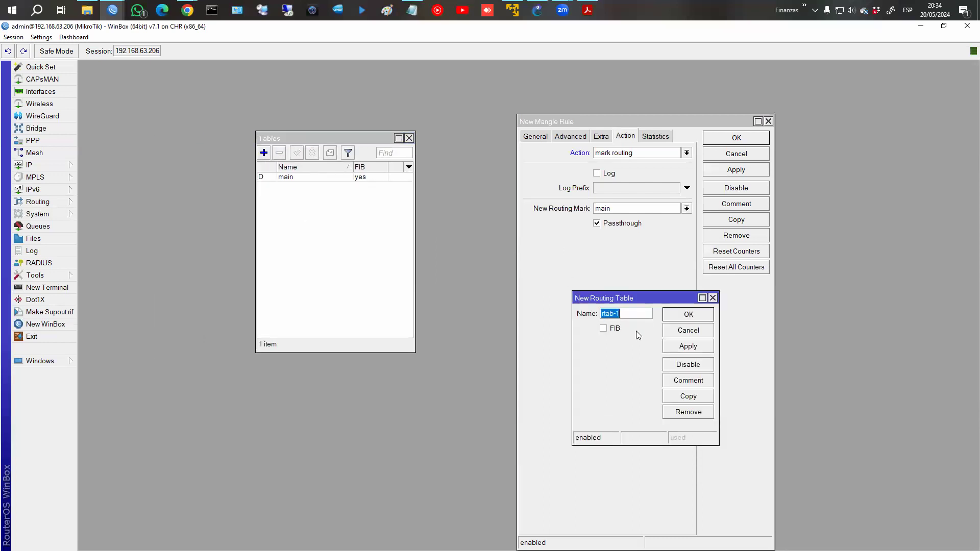
pyautogui.write('rrhh')
pyautogui.click(605, 330)
pyautogui.click(687, 318)
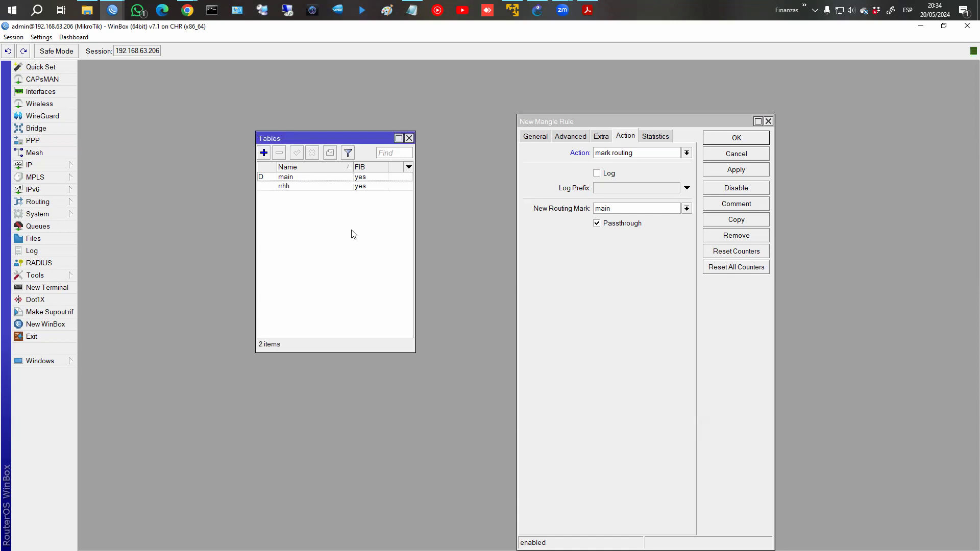
pyautogui.click(293, 188)
pyautogui.click(687, 208)
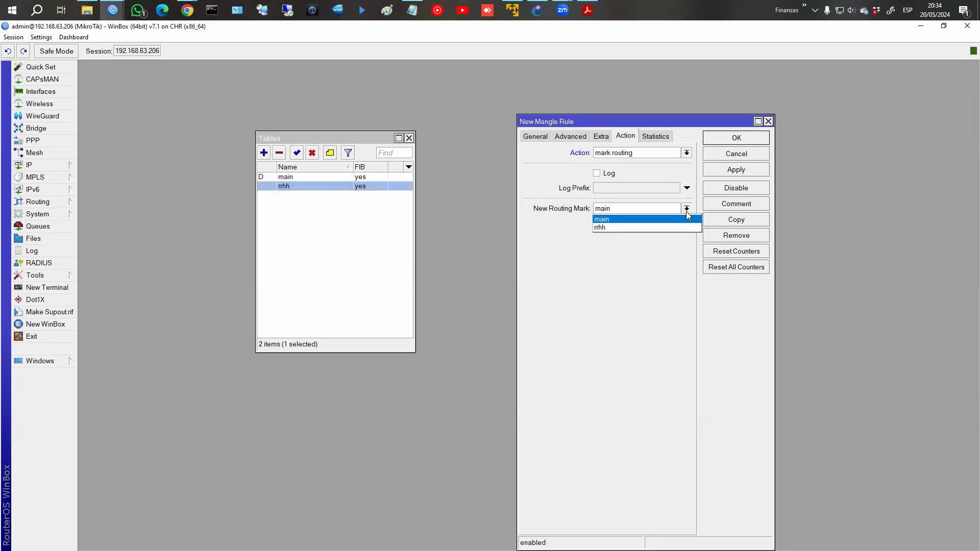
pyautogui.click(598, 228)
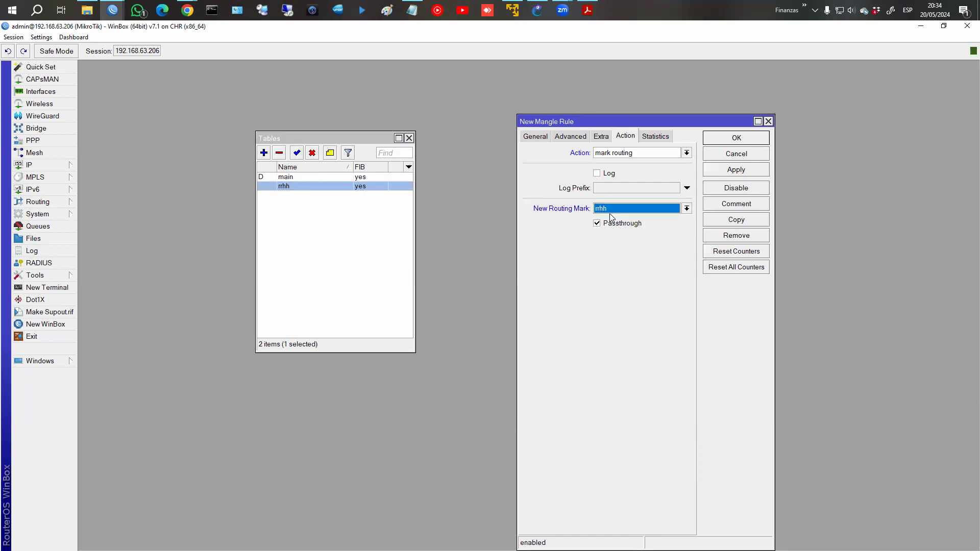
# Add routing table sistemas with FIB, then save the mangle rule marking routing to sistemas.
pyautogui.click(263, 153)
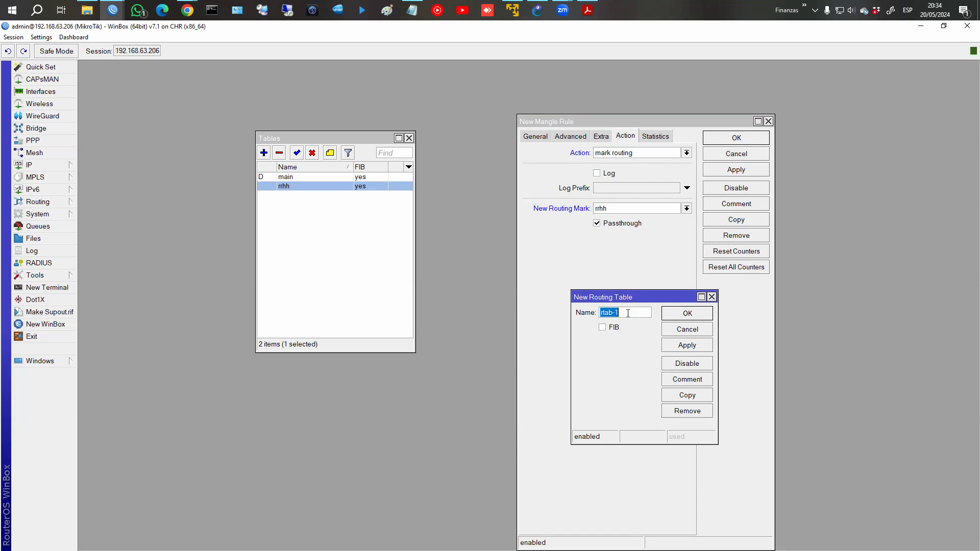
pyautogui.write('sistema')
pyautogui.click(602, 327)
pyautogui.click(701, 313)
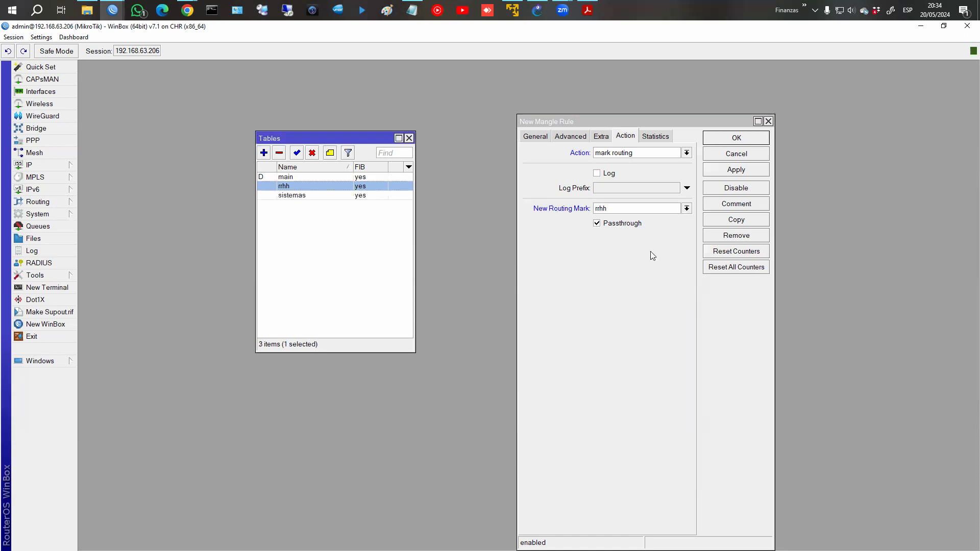
pyautogui.click(687, 208)
pyautogui.click(687, 208)
pyautogui.click(593, 208)
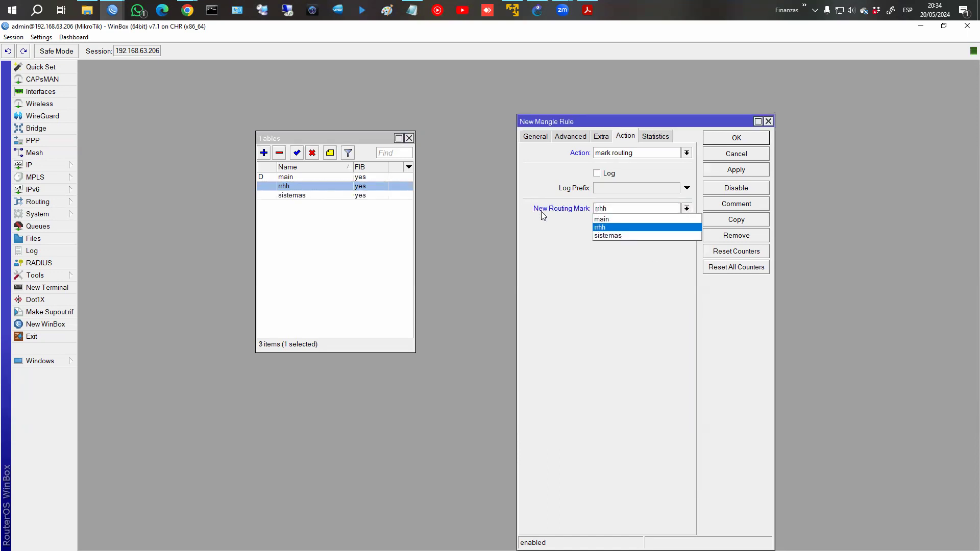
pyautogui.click(612, 235)
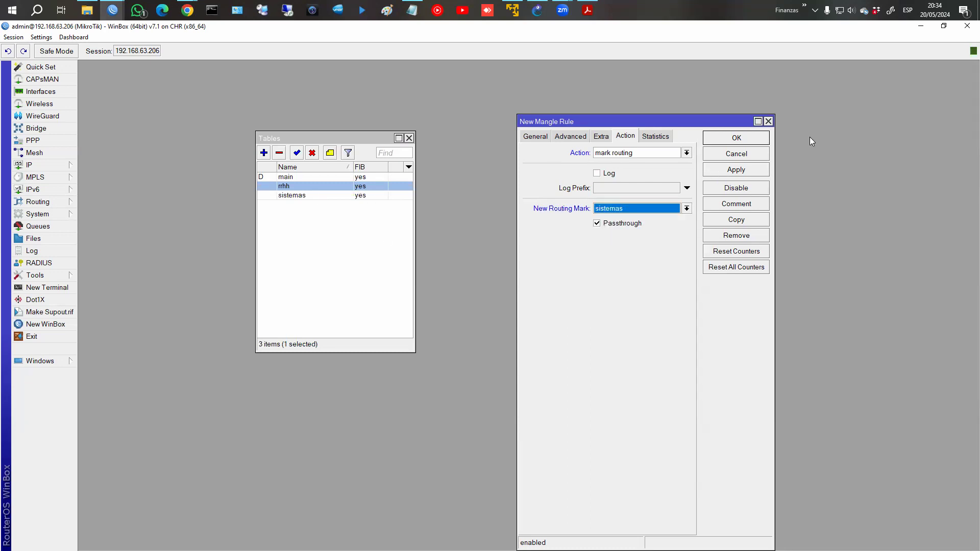
pyautogui.click(734, 139)
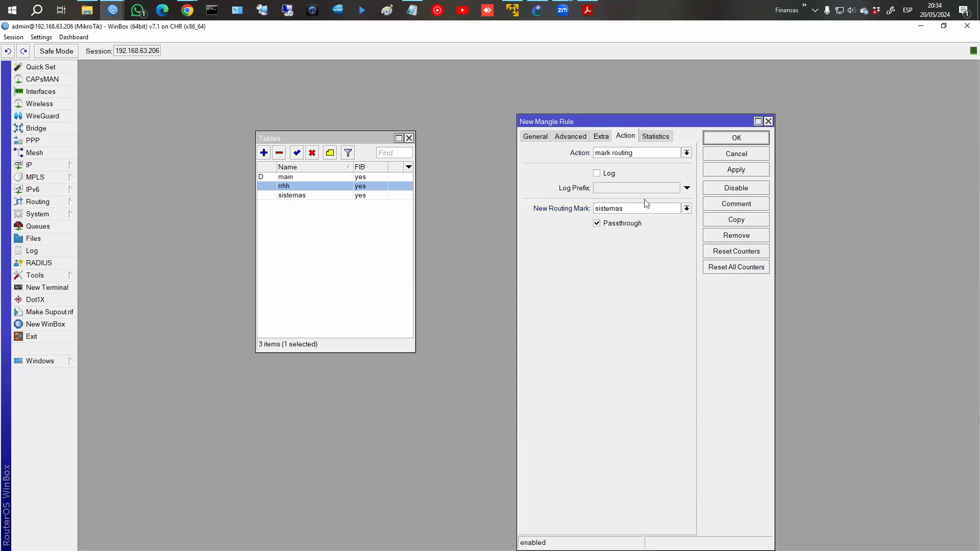
pyautogui.click(735, 142)
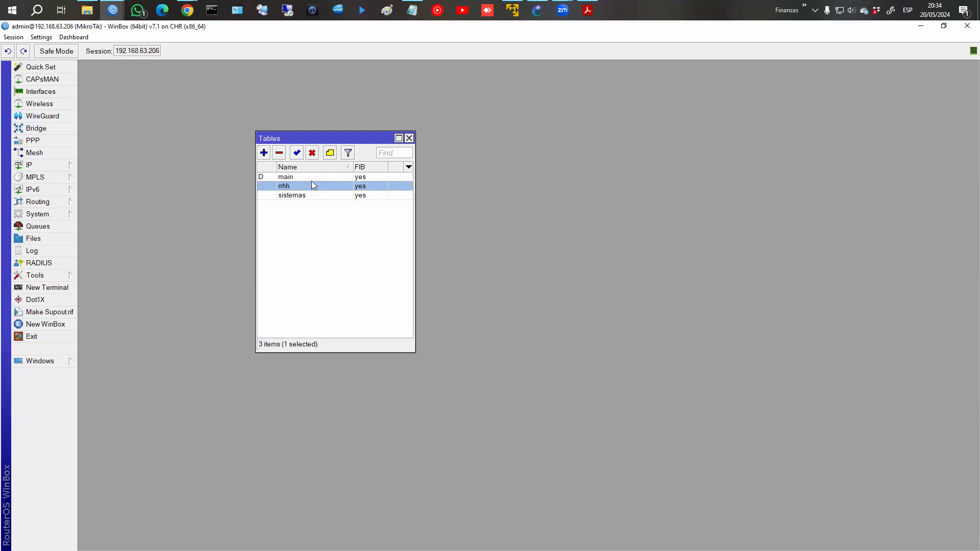
pyautogui.click(409, 138)
# Open the IP > Routes list and start a new route.
pyautogui.click(38, 202)
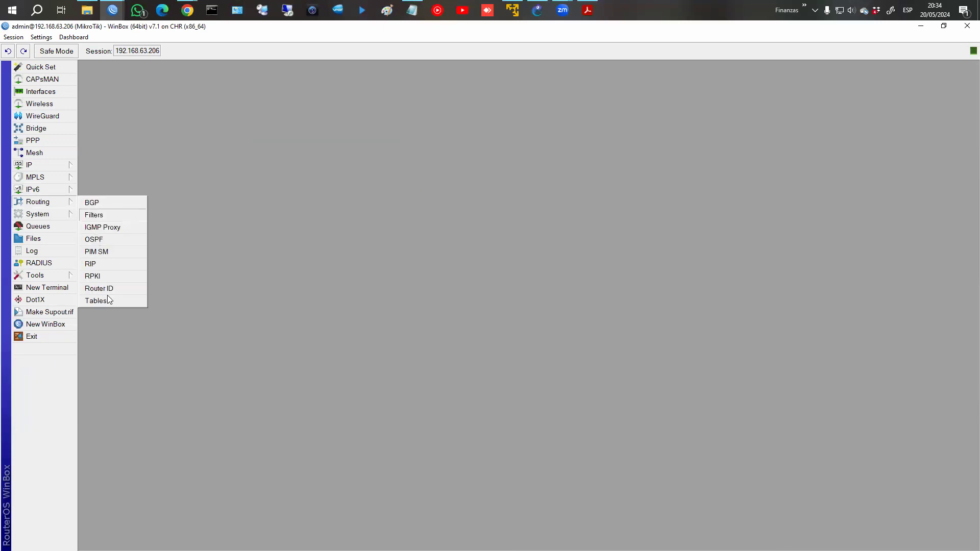
pyautogui.click(242, 340)
pyautogui.click(45, 164)
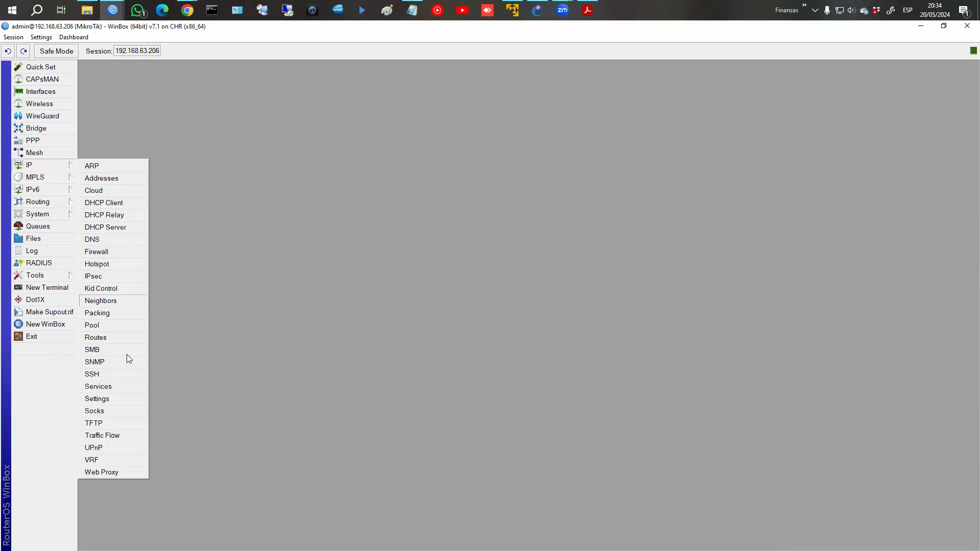
pyautogui.click(126, 340)
pyautogui.moveTo(237, 319); pyautogui.dragTo(321, 110)
pyautogui.click(223, 138)
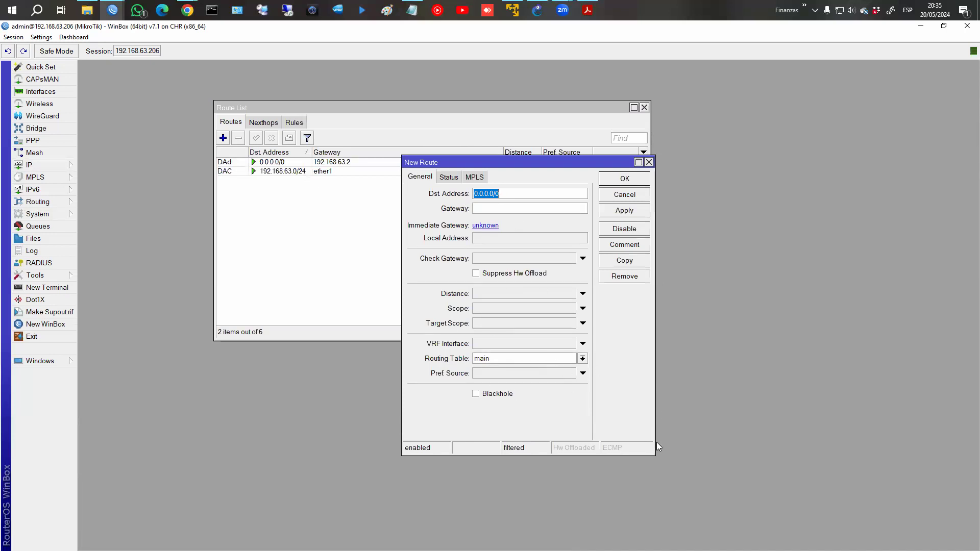
pyautogui.moveTo(652, 448); pyautogui.dragTo(720, 447)
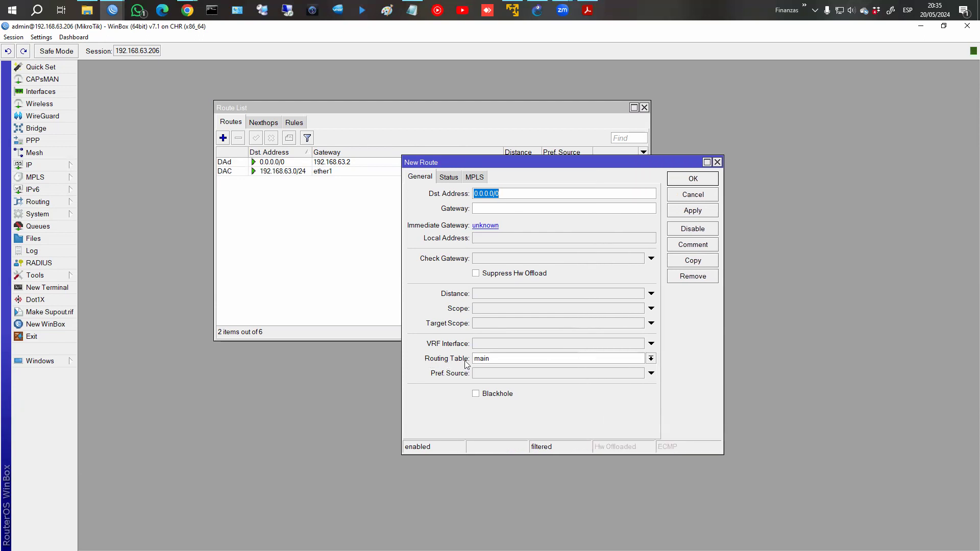
# Check the route's Routing Table options, discard the route, and close the Route List.
pyautogui.click(643, 358)
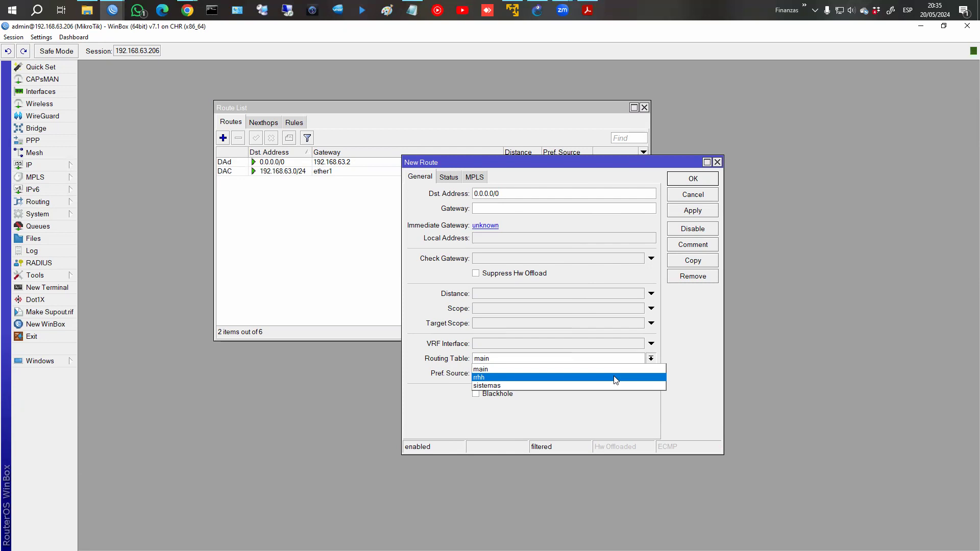
pyautogui.click(715, 356)
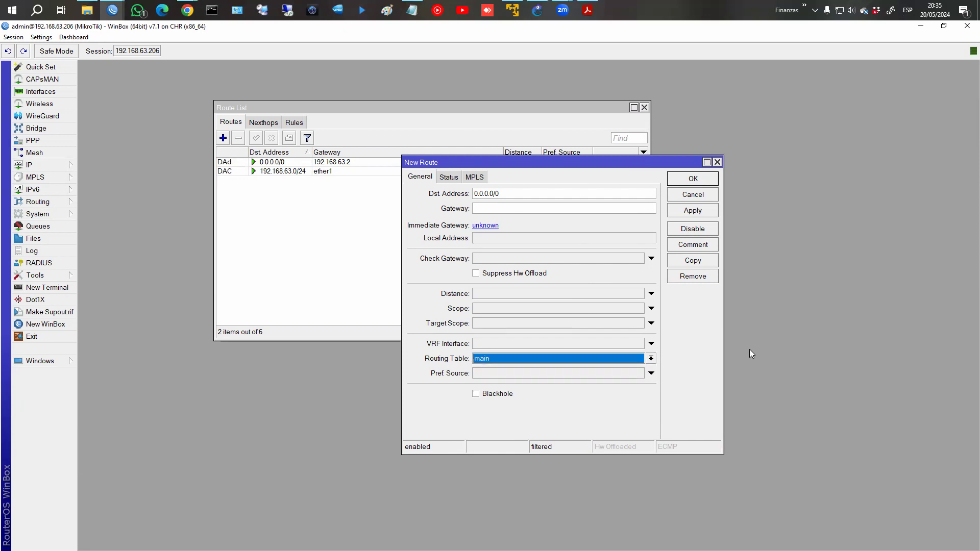
pyautogui.click(701, 198)
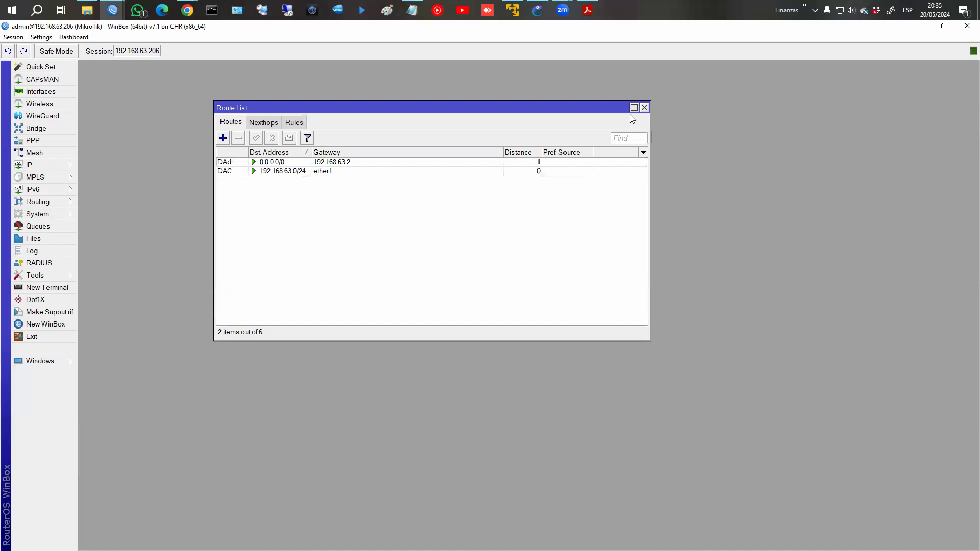
pyautogui.click(644, 108)
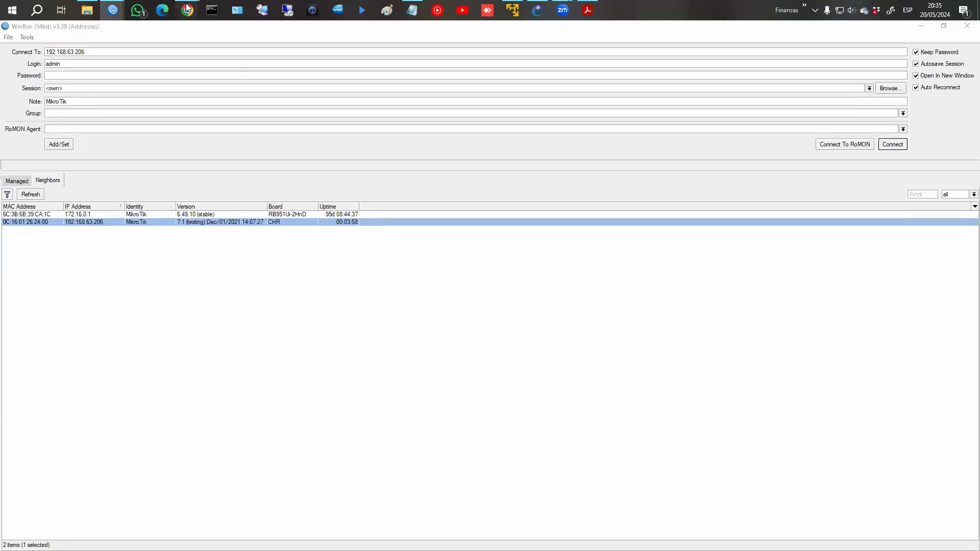
pyautogui.moveTo(187, 11)
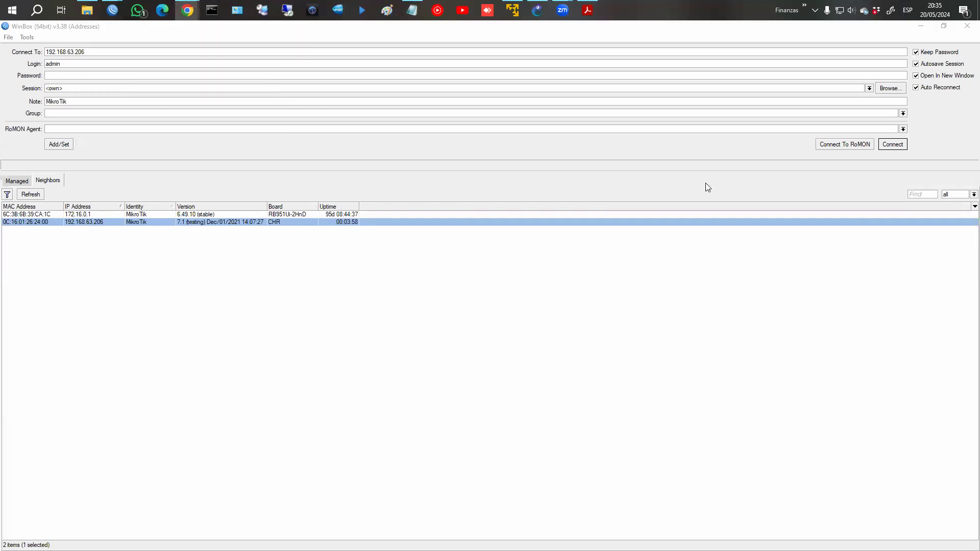
# In the Moodle course in Chrome, open the L7 protocols chapter under CLASE 8.
pyautogui.click(271, 77)
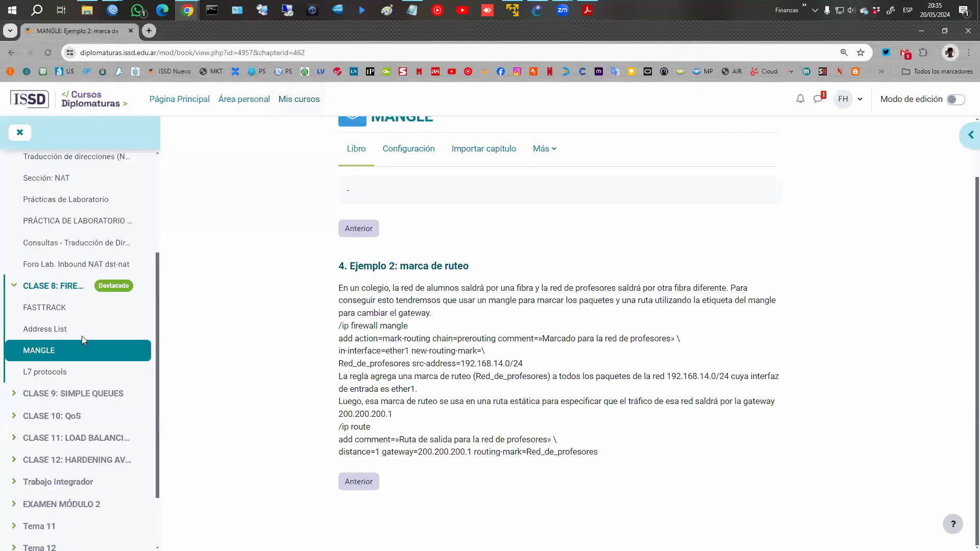
pyautogui.scroll(-2, 82, 336)
pyautogui.click(48, 294)
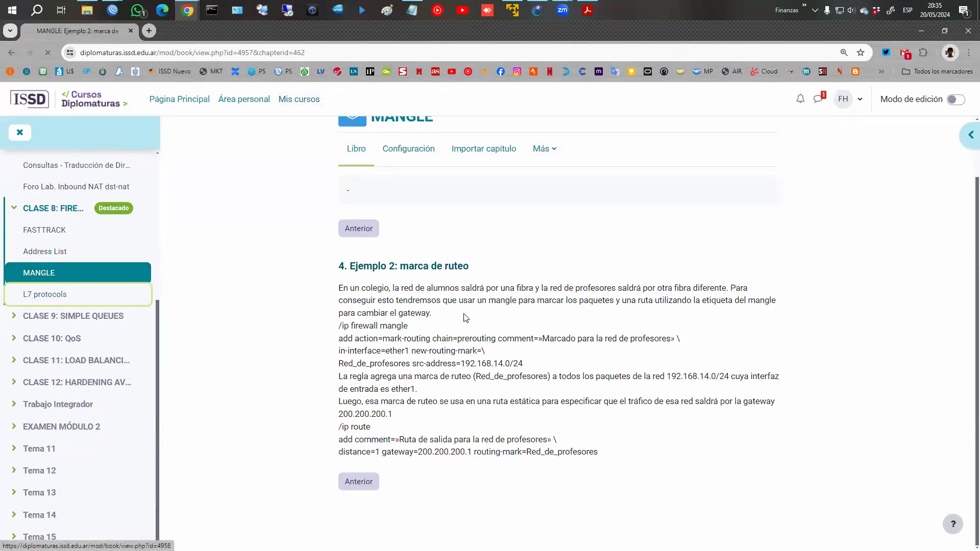
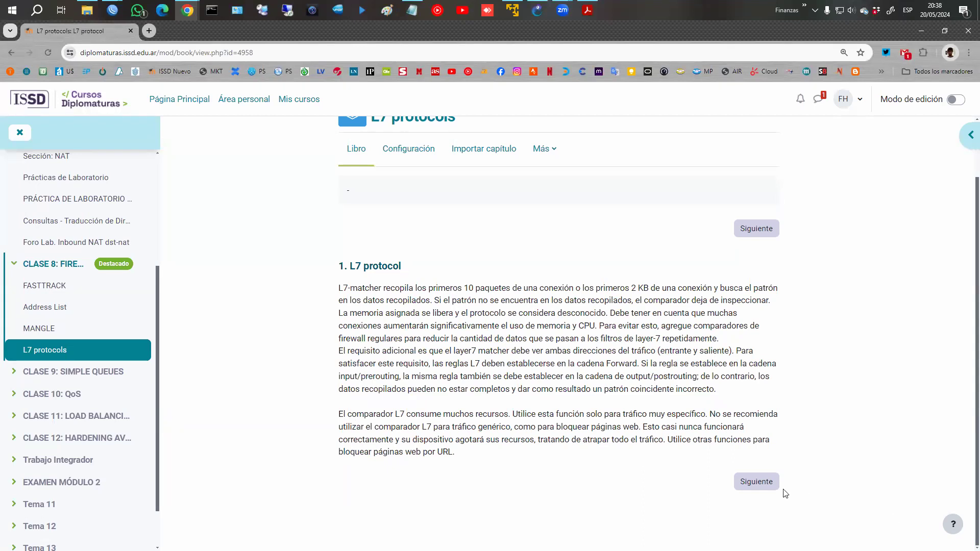
# Move on to chapter 2 on regular expressions and highlight the end-of-input line.
pyautogui.click(760, 488)
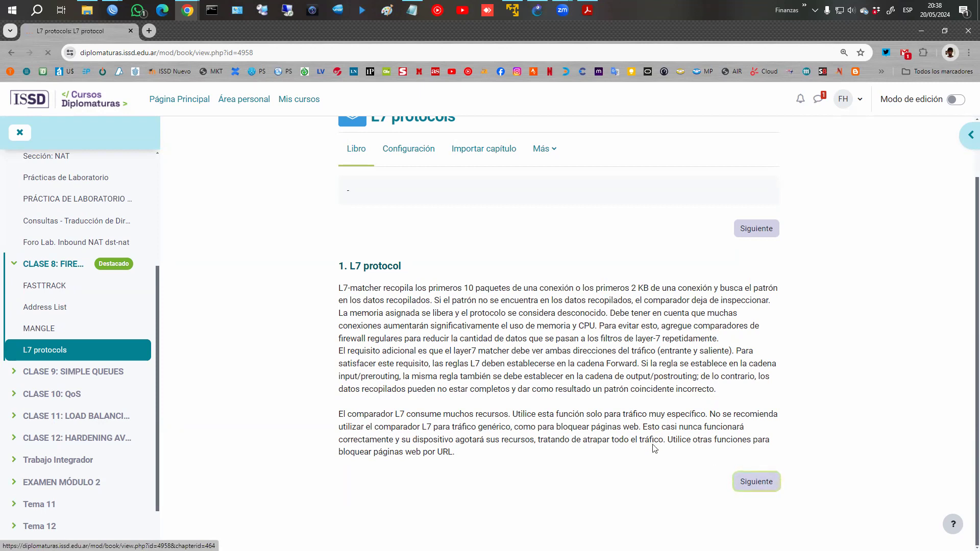
pyautogui.scroll(-1, 357, 327)
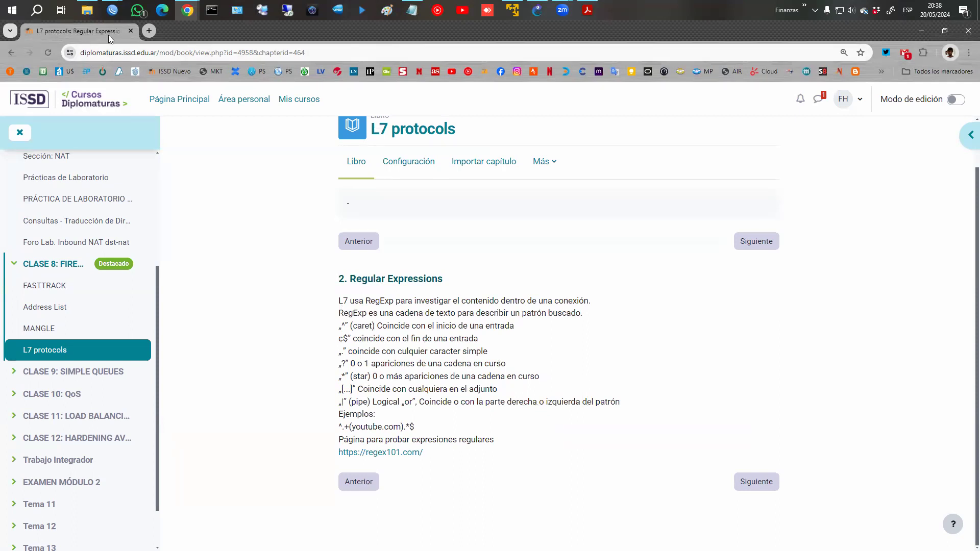
pyautogui.moveTo(112, 10)
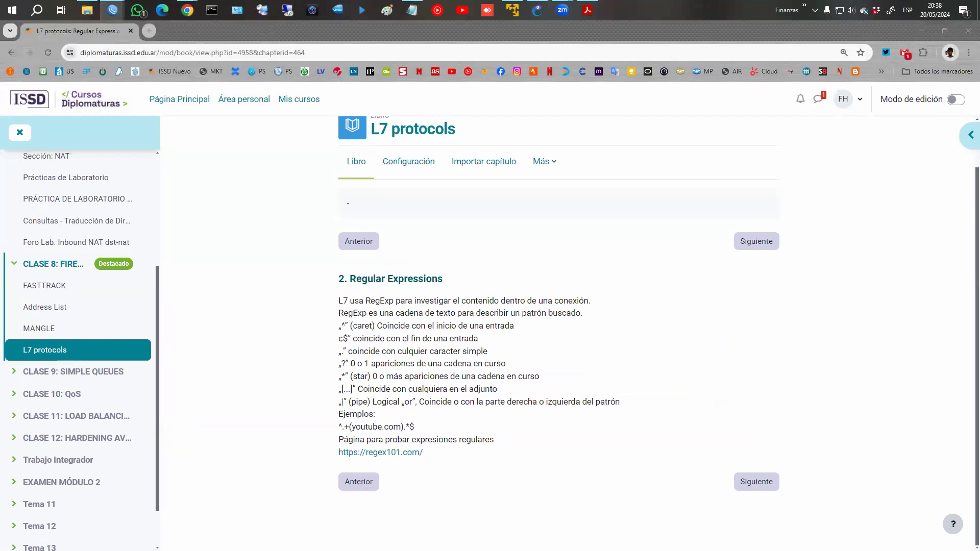
pyautogui.moveTo(341, 338); pyautogui.dragTo(474, 340)
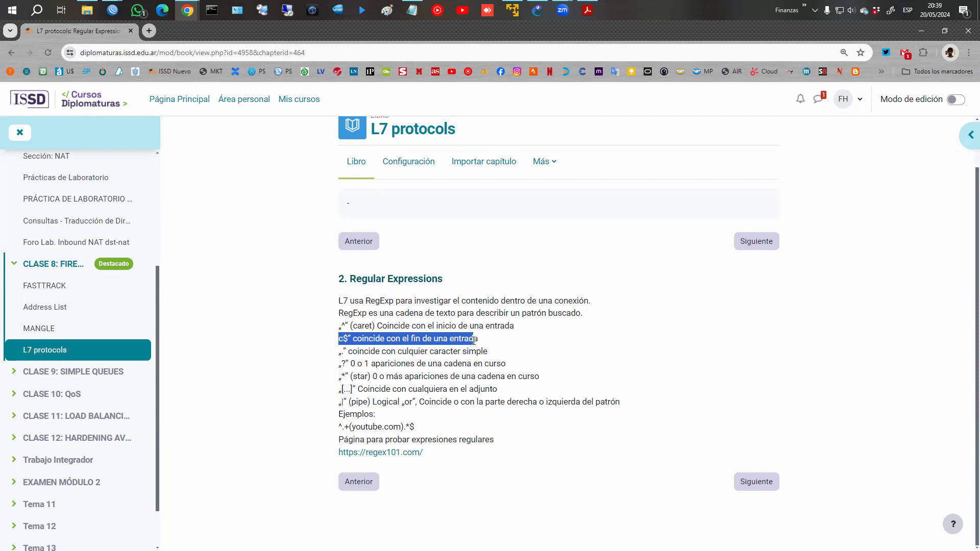
# Open the regex101.com link and switch to its new tab.
pyautogui.click(374, 459)
pyautogui.click(216, 31)
pyautogui.click(289, 204)
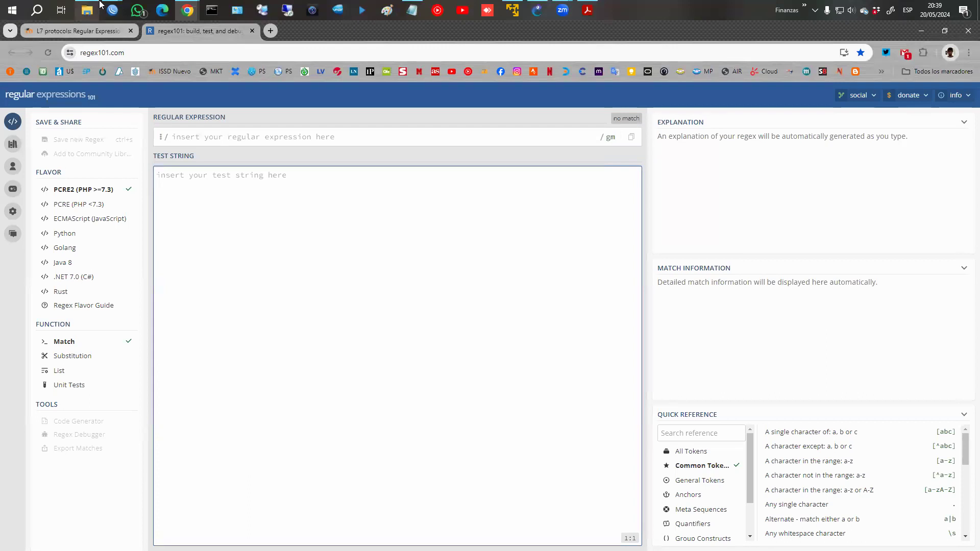
# Paste ^.*(lavoz.com.ar).*$ into regex101's expression field and highlight its lavoz.com.ar part.
pyautogui.click(112, 10)
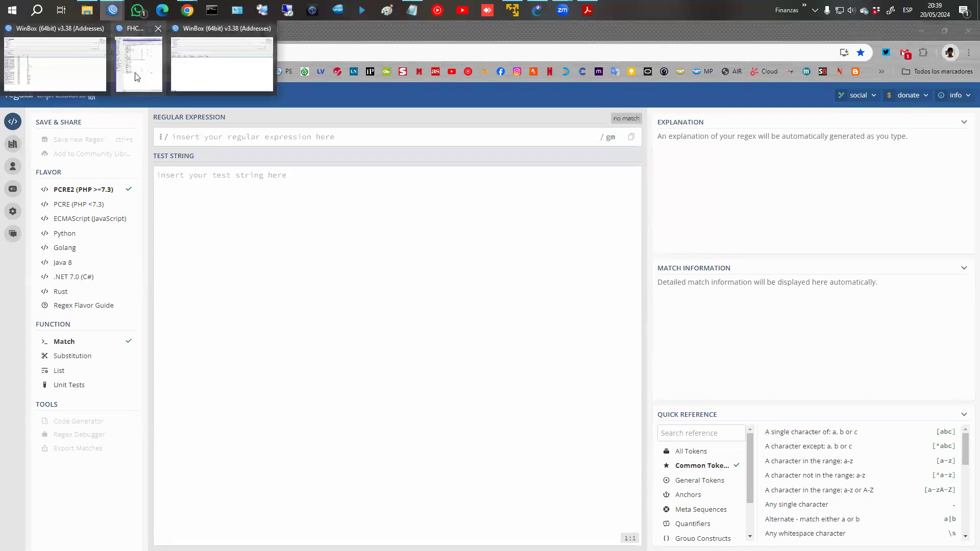
pyautogui.press('Escape')
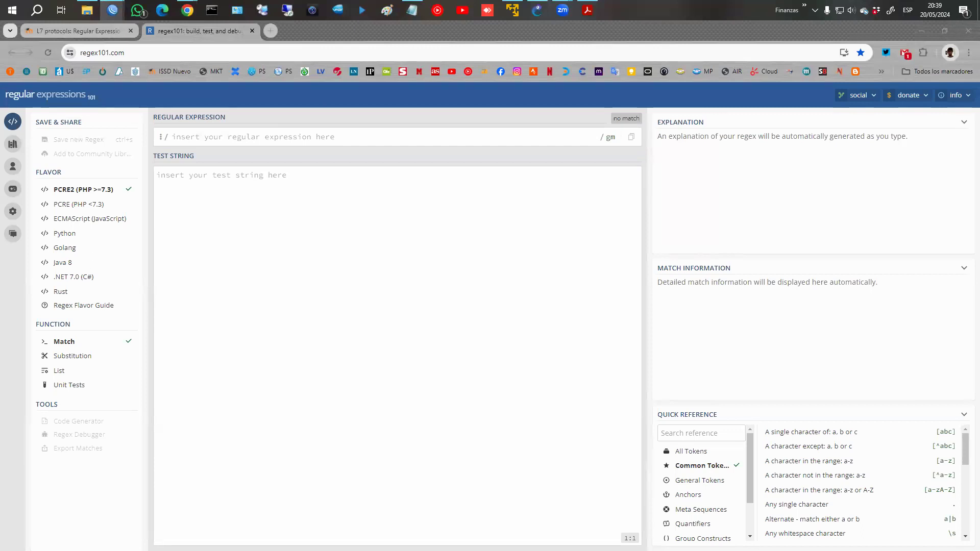
pyautogui.click(238, 138)
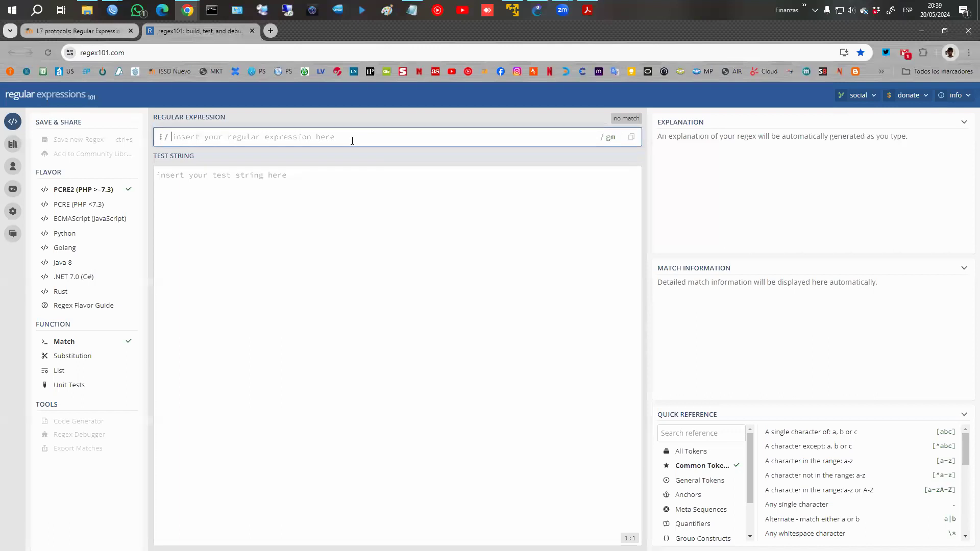
pyautogui.write('^.*(lavoz.com.ar).*$')
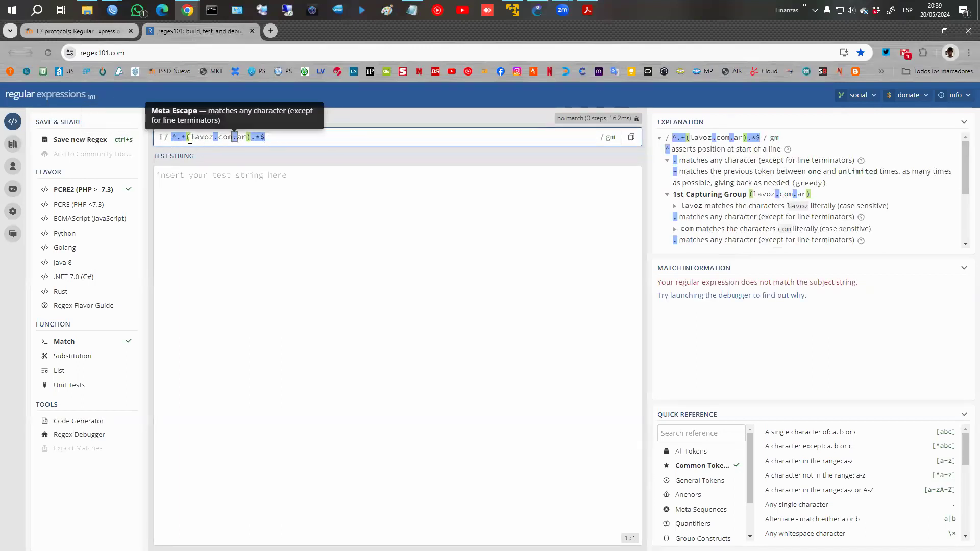
pyautogui.moveTo(189, 138); pyautogui.dragTo(247, 138)
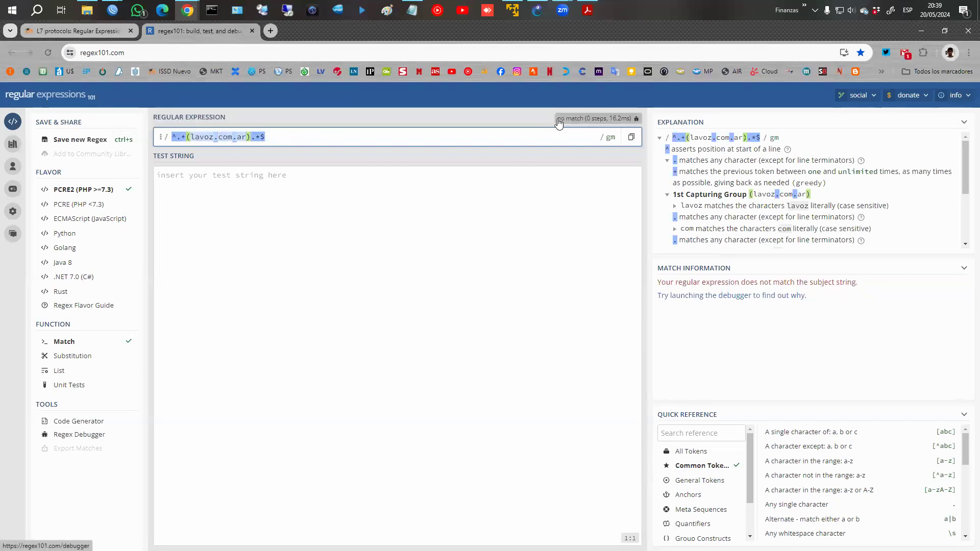
pyautogui.click(396, 204)
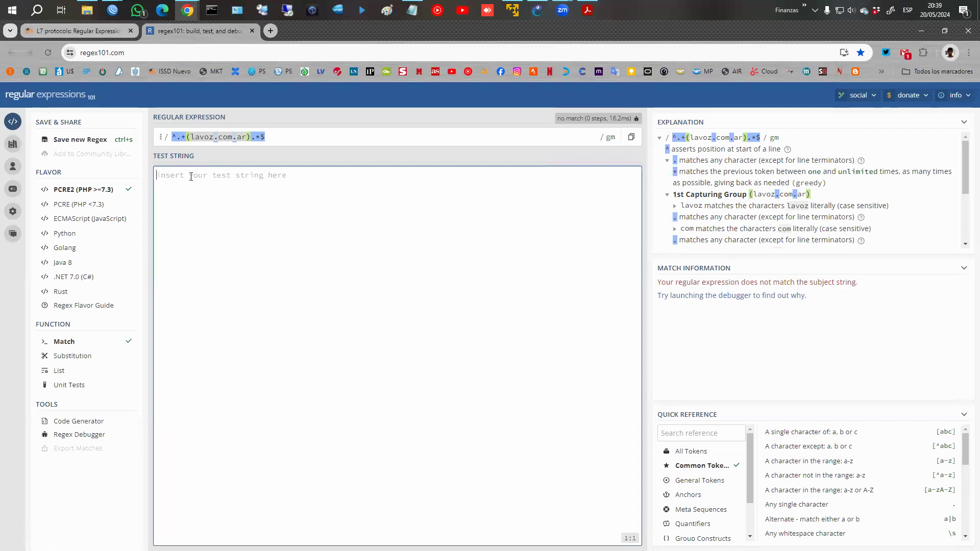
# Enter lavoz.com.ar as the regex101 test string.
pyautogui.write('lav')
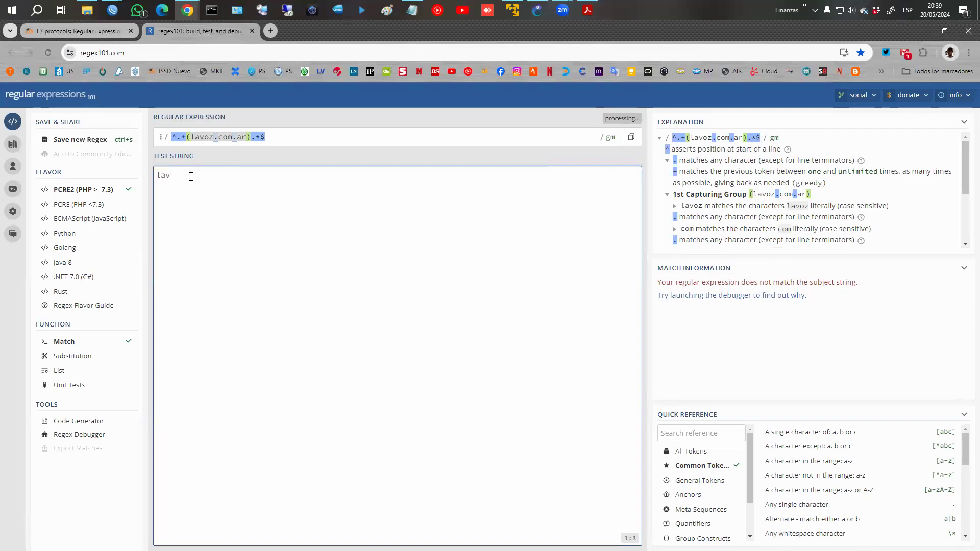
pyautogui.write('oz.com')
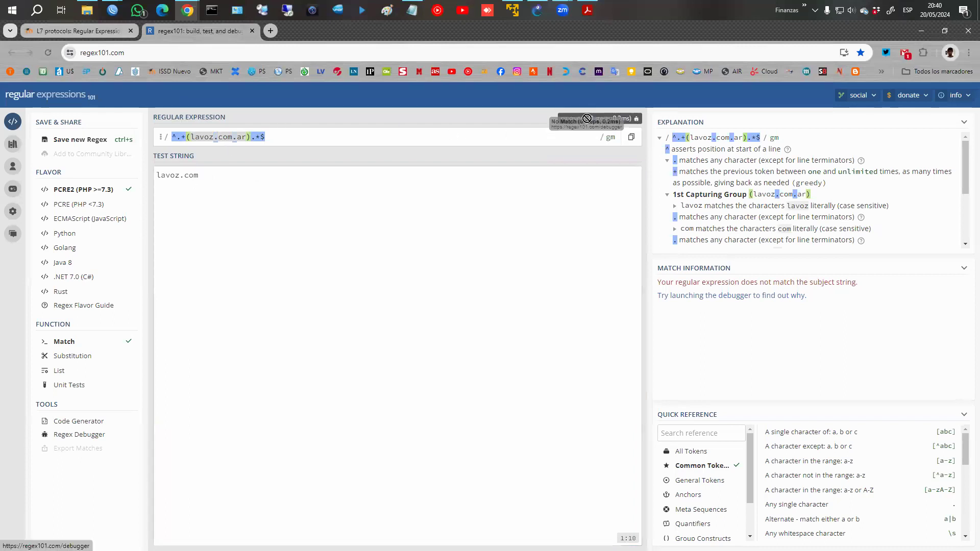
pyautogui.moveTo(198, 141)
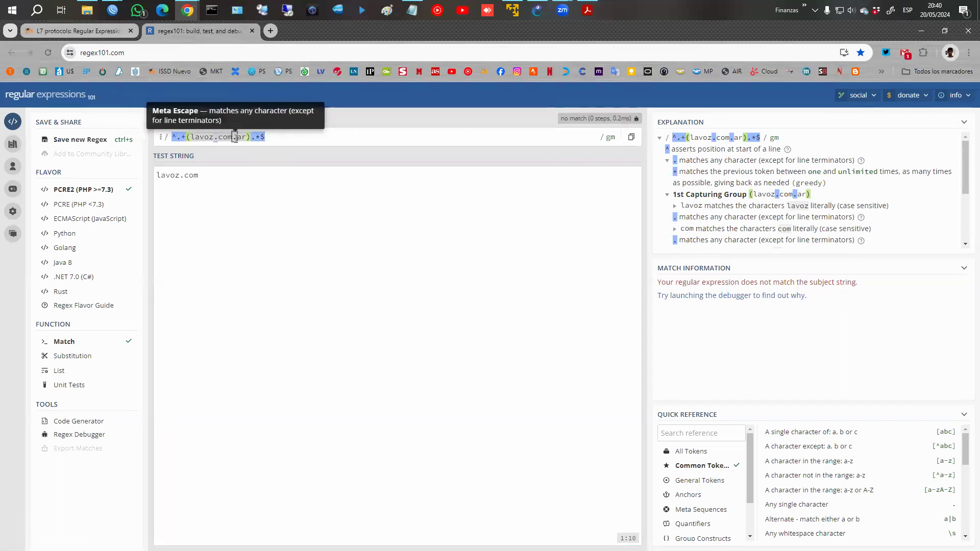
pyautogui.click(216, 174)
pyautogui.write('.ar')
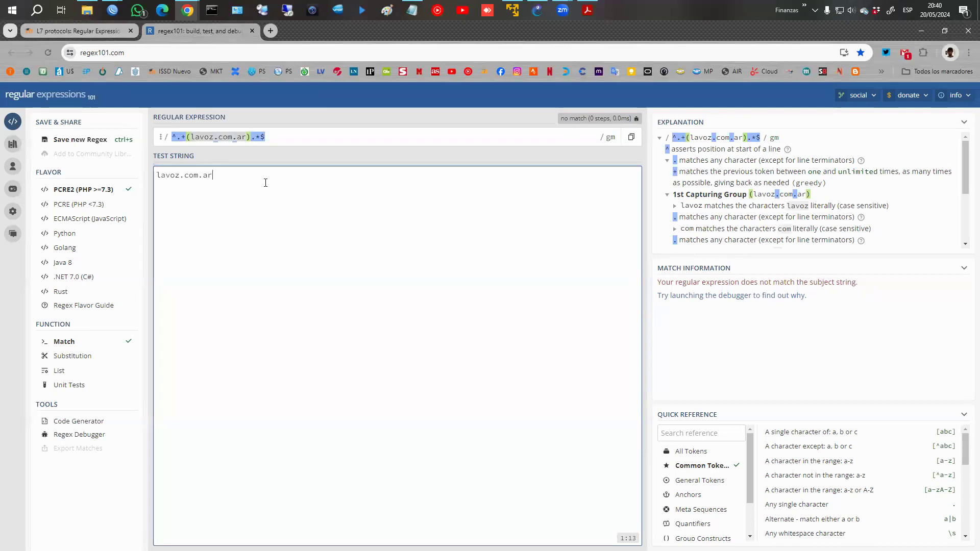
pyautogui.press('BackSpace')
pyautogui.press('BackSpace')
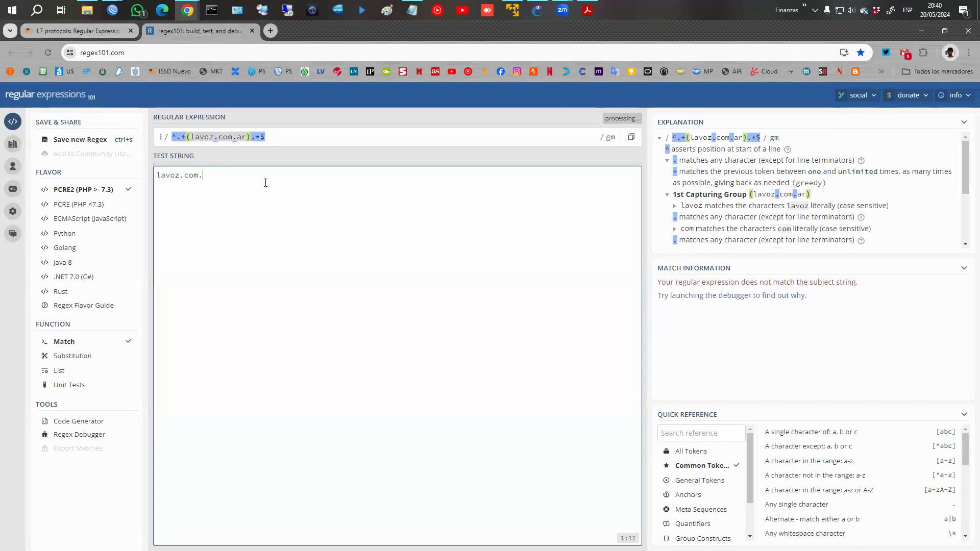
pyautogui.write('ar')
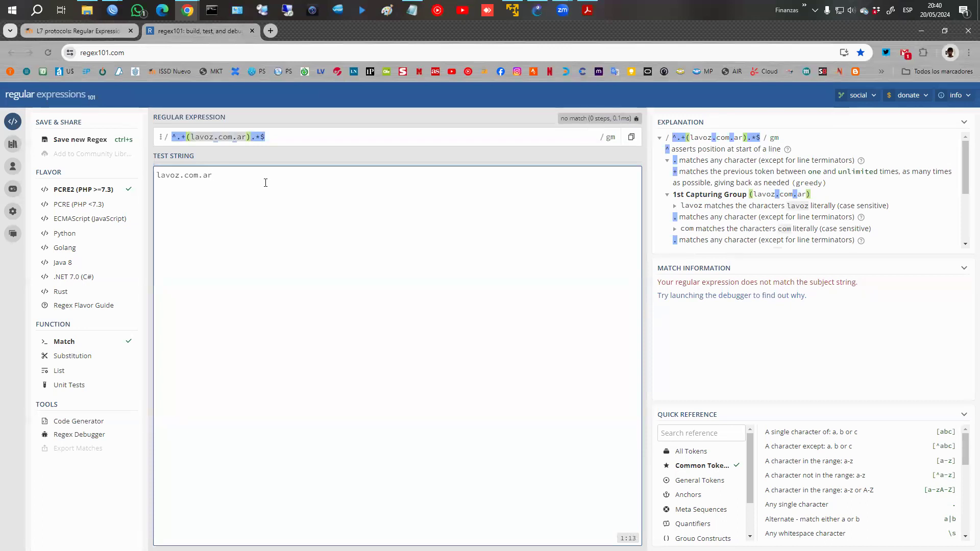
pyautogui.press('BackSpace')
pyautogui.press('BackSpace')
pyautogui.press('BackSpace')
pyautogui.press('BackSpace')
pyautogui.press('BackSpace')
pyautogui.press('BackSpace')
pyautogui.press('BackSpace')
pyautogui.press('BackSpace')
pyautogui.press('BackSpace')
pyautogui.press('BackSpace')
pyautogui.press('BackSpace')
pyautogui.press('BackSpace')
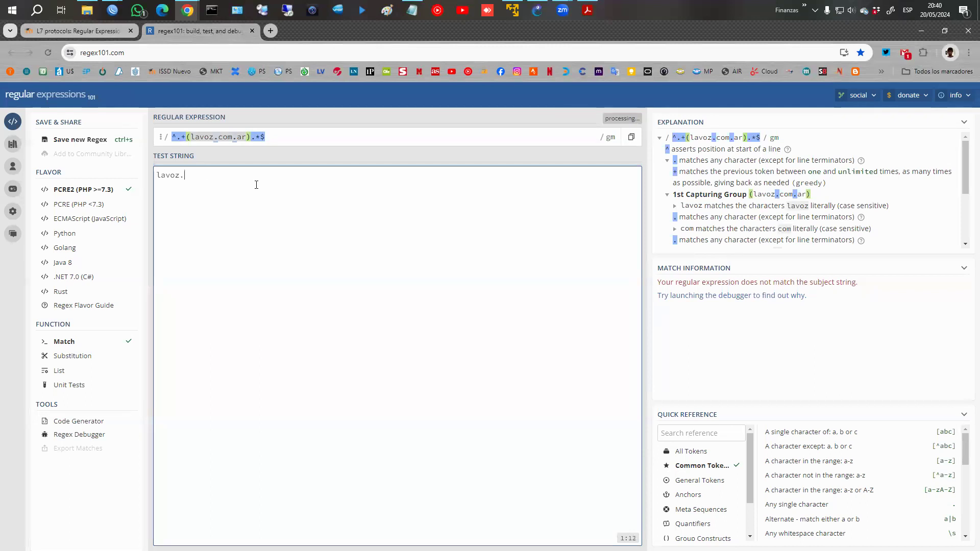
pyautogui.write('lavoz.com.ar')
pyautogui.hotkey('alt', 'Tab')
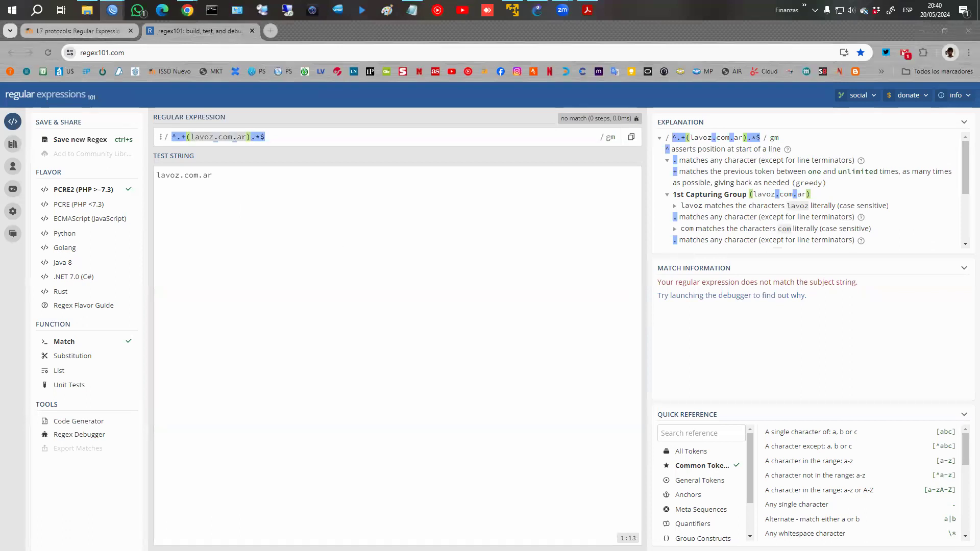
pyautogui.hotkey('alt', 'Tab')
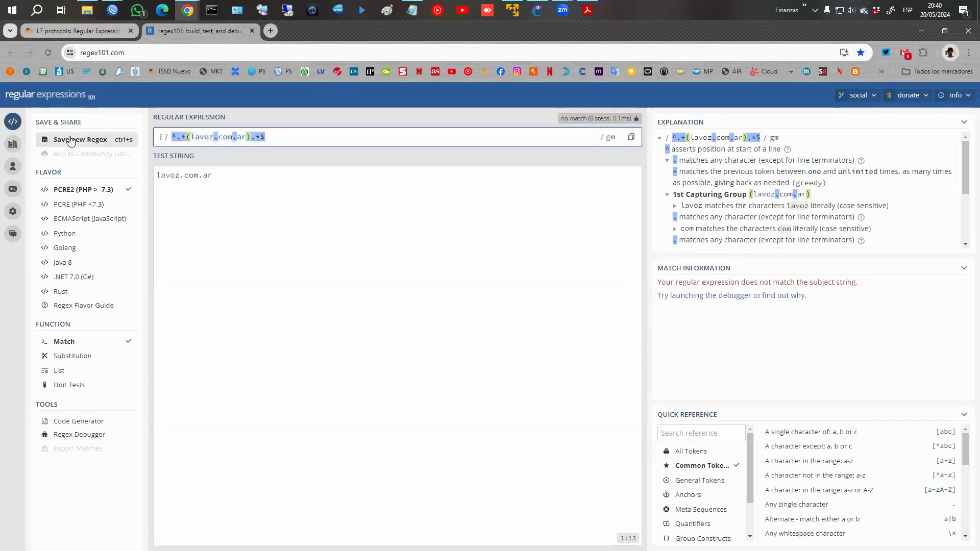
pyautogui.click(259, 169)
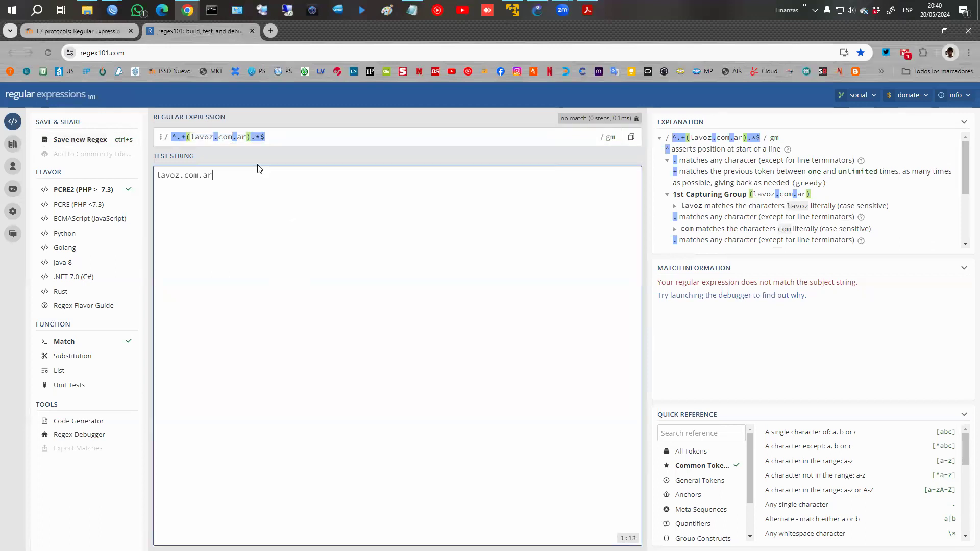
pyautogui.press('Home')
pyautogui.write('www.')
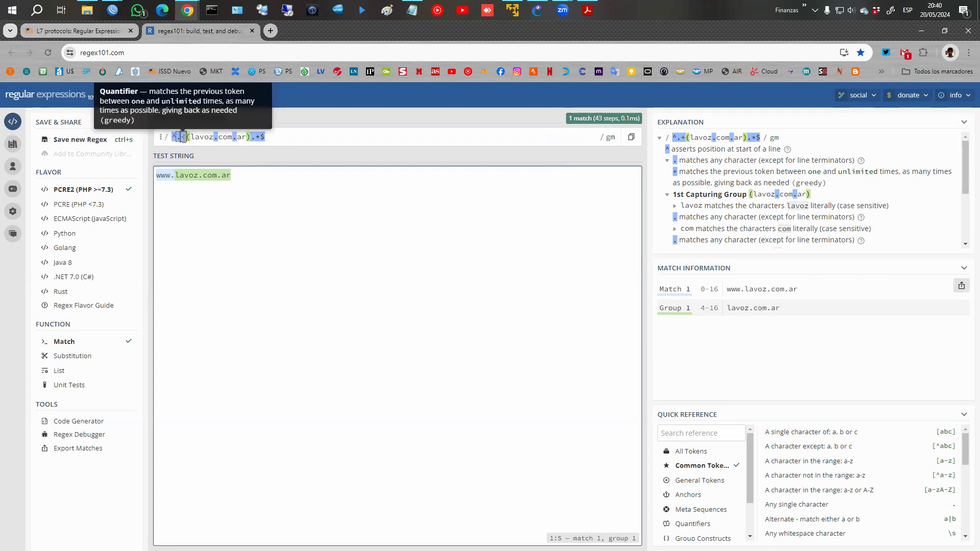
pyautogui.moveTo(165, 176)
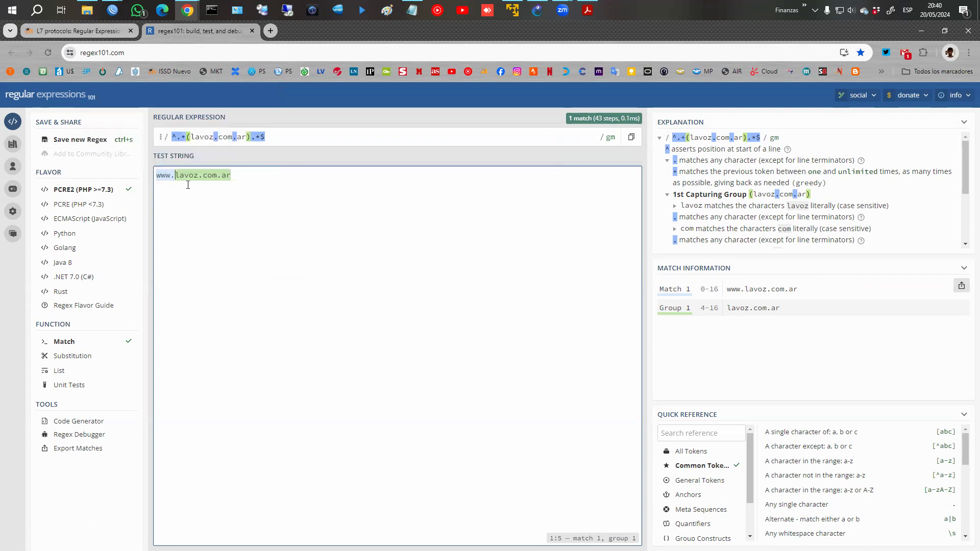
pyautogui.press('BackSpace')
pyautogui.press('BackSpace')
pyautogui.press('BackSpace')
pyautogui.press('BackSpace')
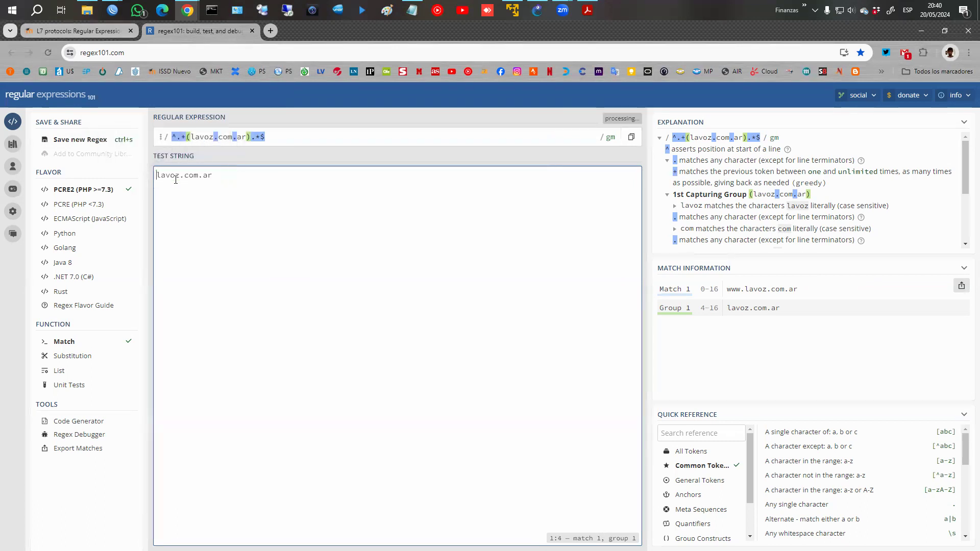
pyautogui.moveTo(192, 139)
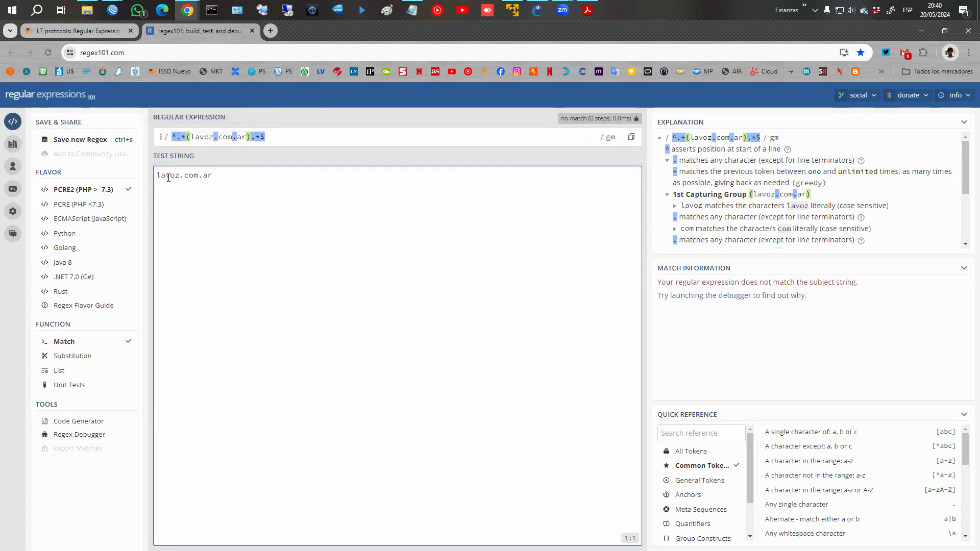
pyautogui.write('www.')
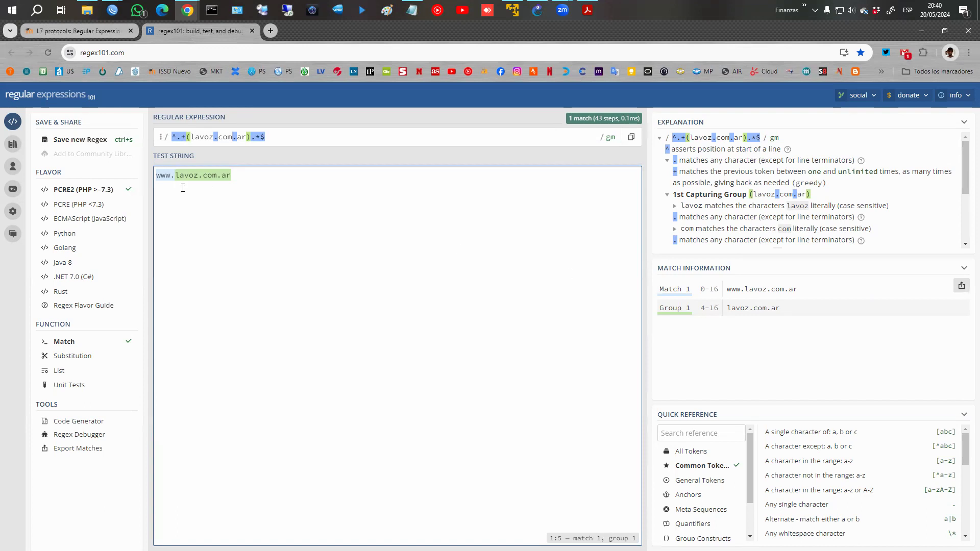
pyautogui.press('BackSpace')
pyautogui.press('BackSpace')
pyautogui.press('BackSpace')
pyautogui.press('BackSpace')
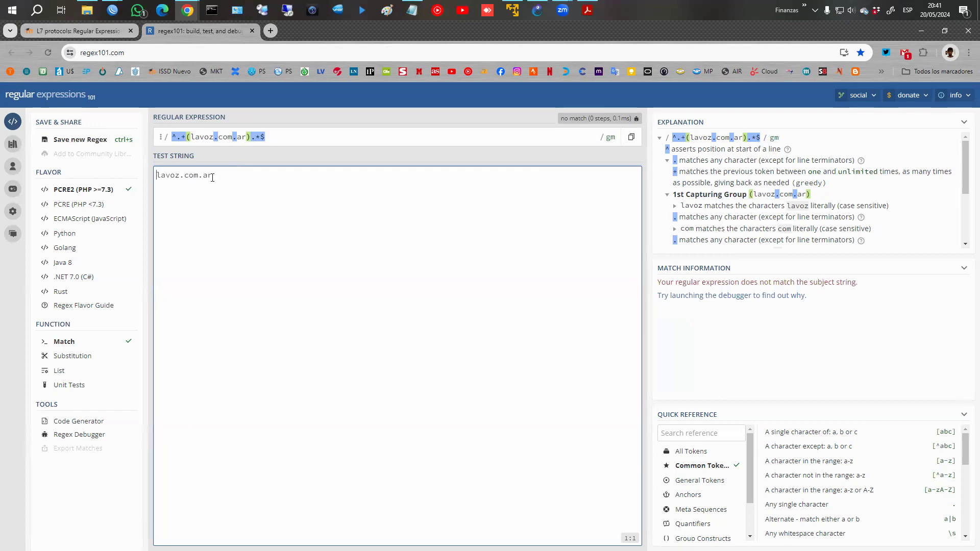
pyautogui.write('www.')
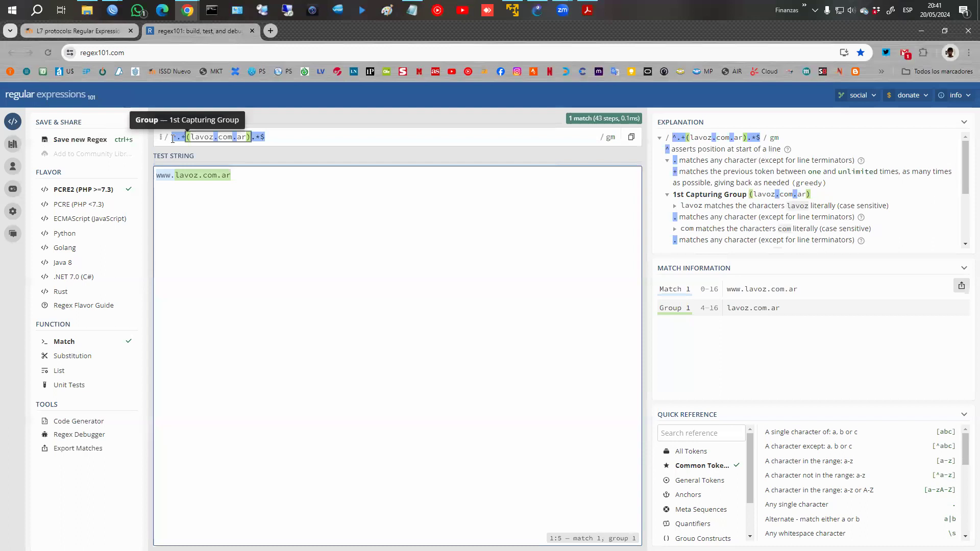
# Copy the whole regex pattern to the clipboard.
pyautogui.moveTo(278, 137); pyautogui.dragTo(131, 137)
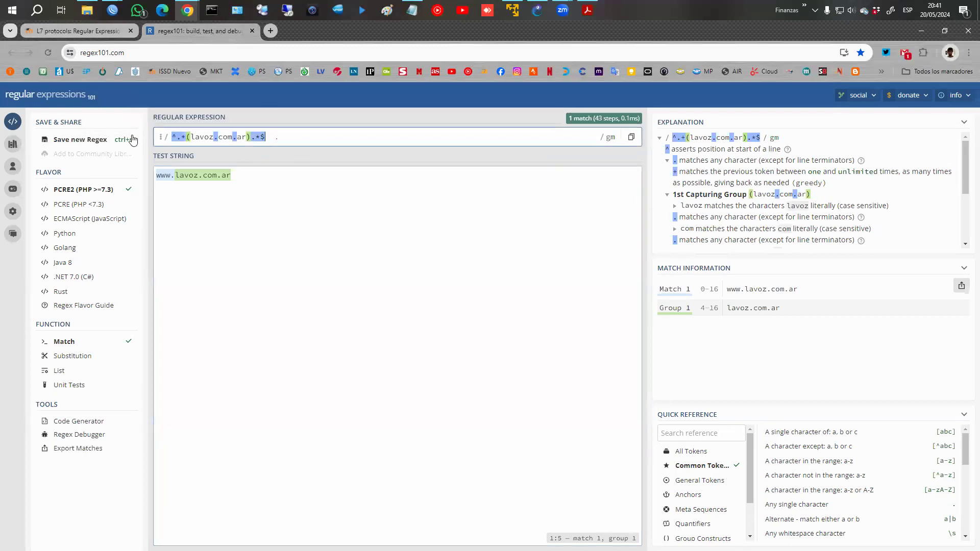
pyautogui.rightClick(205, 139)
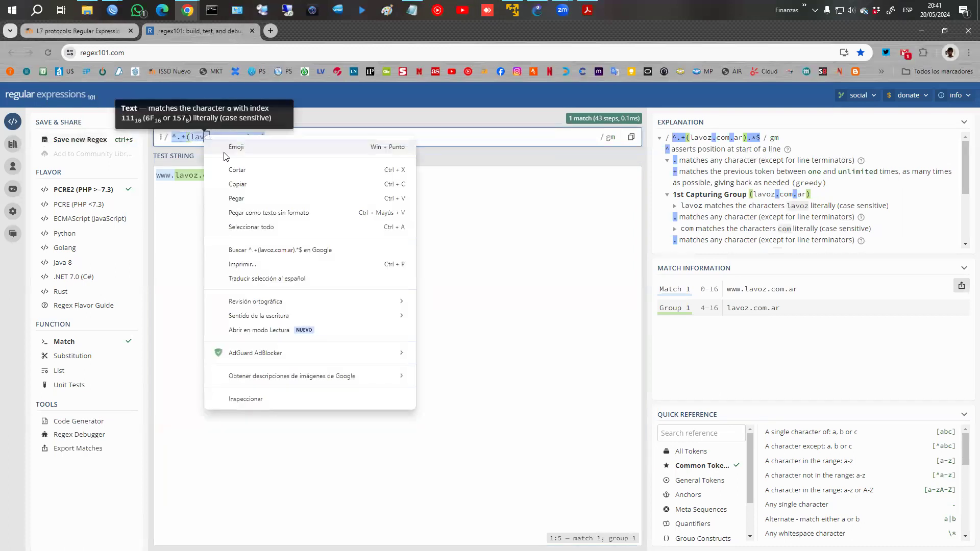
pyautogui.click(240, 185)
# Connect WinBox to the CHR router from the Neighbors list, skipping the password change.
pyautogui.moveTo(112, 10)
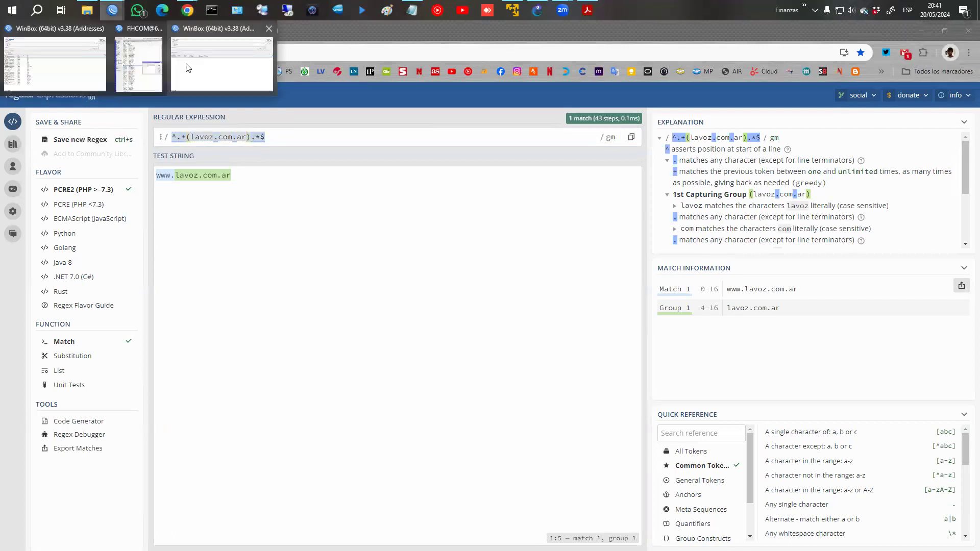
pyautogui.click(194, 69)
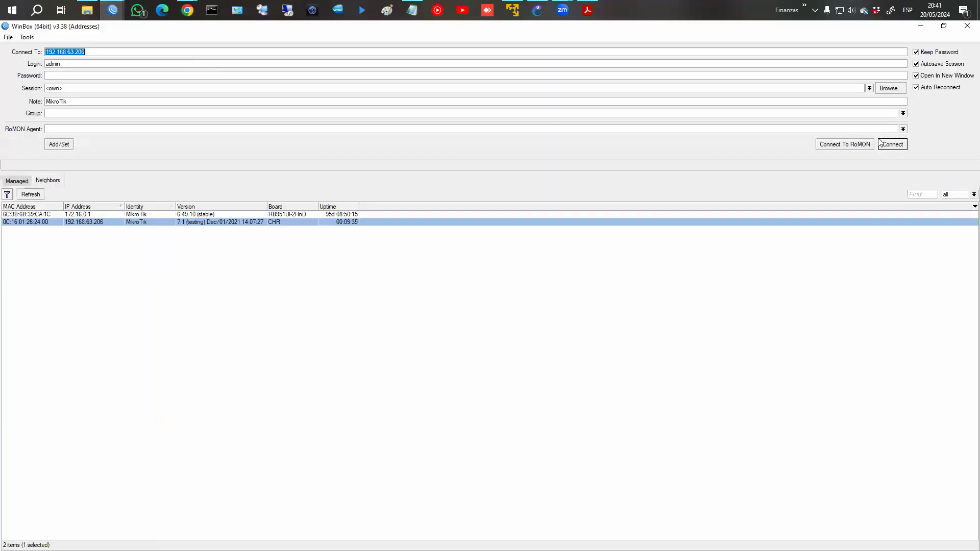
pyautogui.click(112, 10)
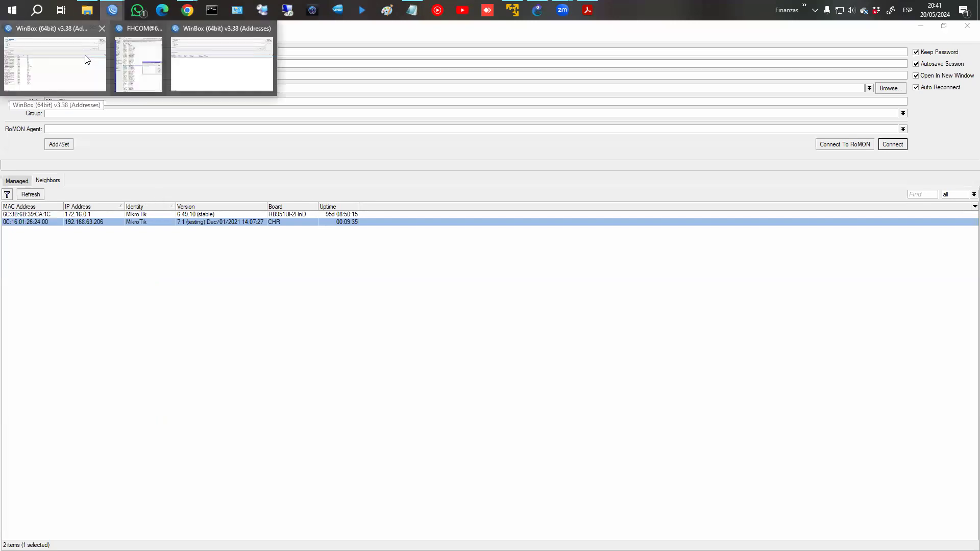
pyautogui.click(85, 60)
pyautogui.click(54, 183)
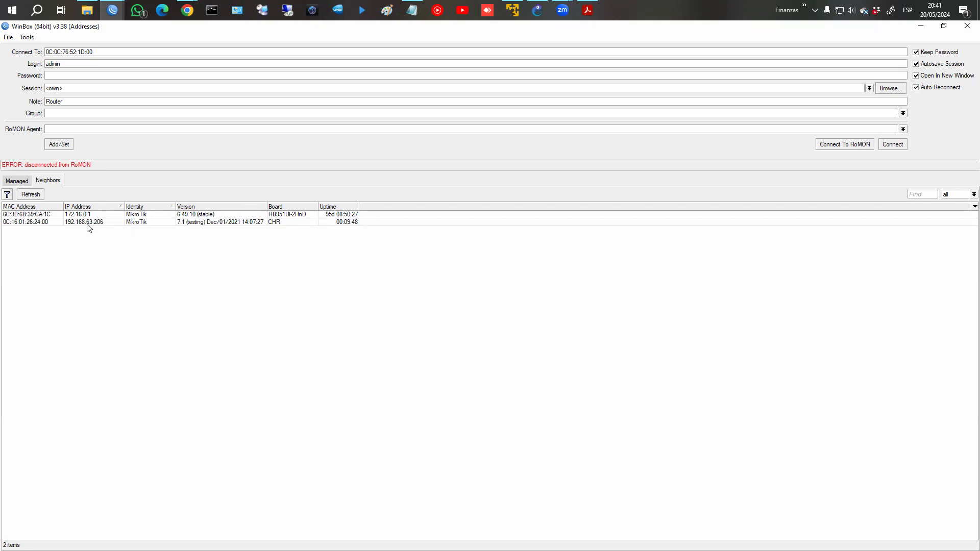
pyautogui.click(42, 223)
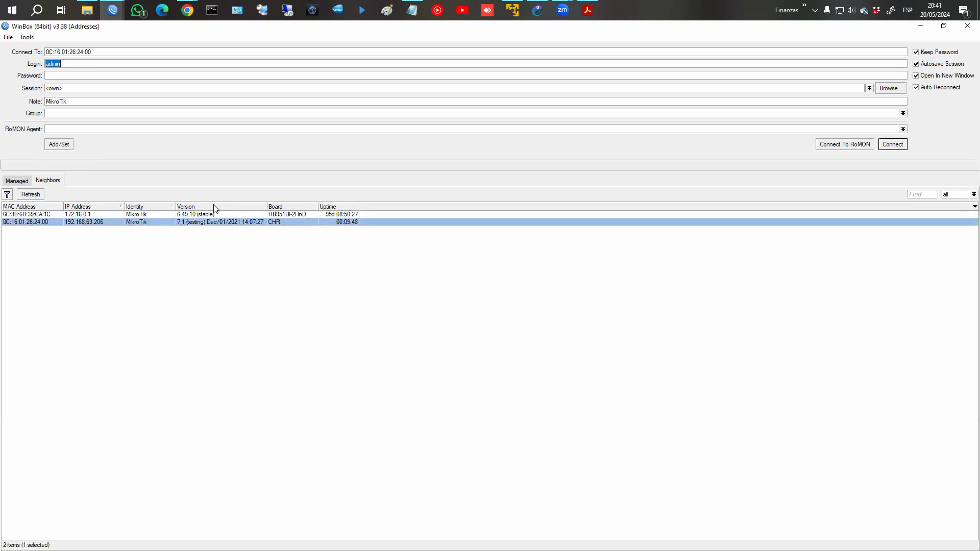
pyautogui.click(893, 144)
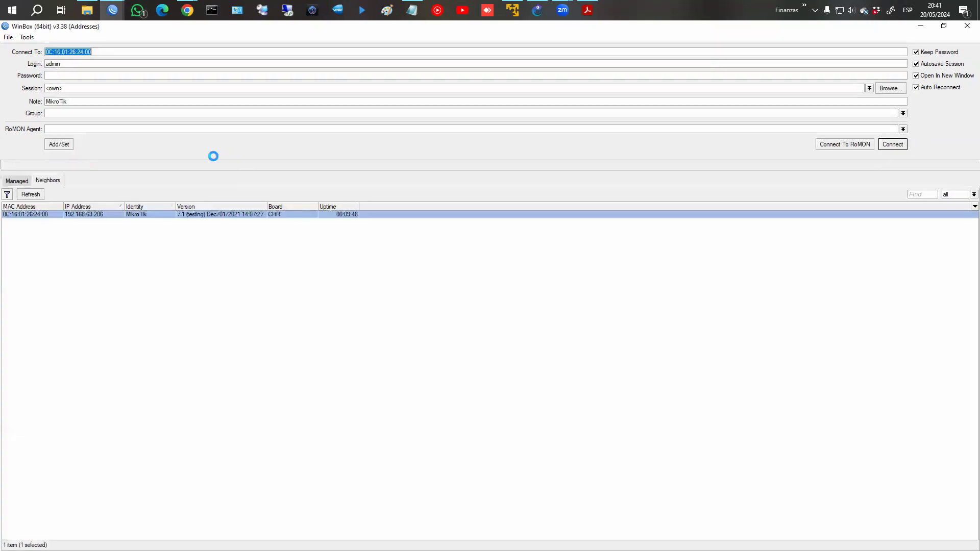
pyautogui.click(291, 172)
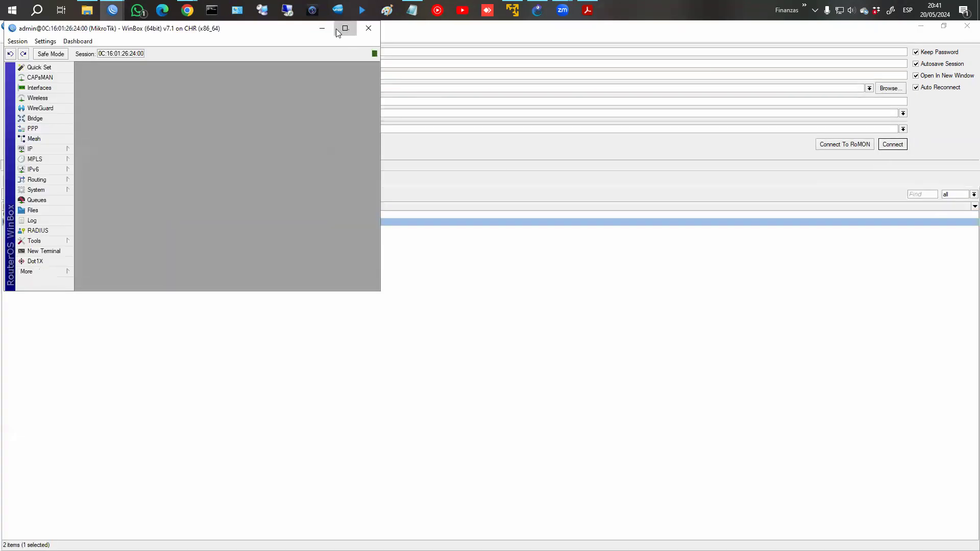
pyautogui.click(345, 28)
# Enlarge the interface text and open IP > Firewall on the Layer7 Protocols tab, maximized.
pyautogui.click(41, 36)
pyautogui.click(55, 76)
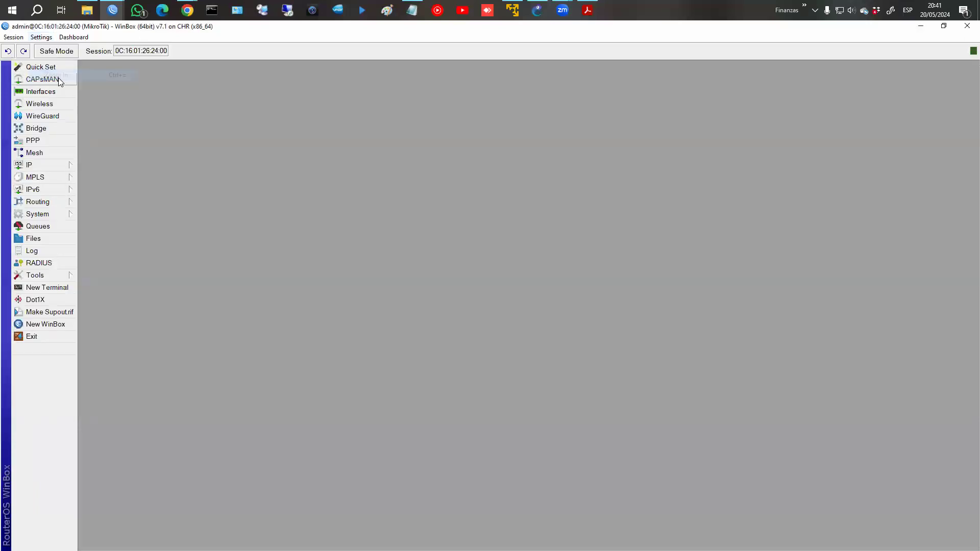
pyautogui.click(40, 165)
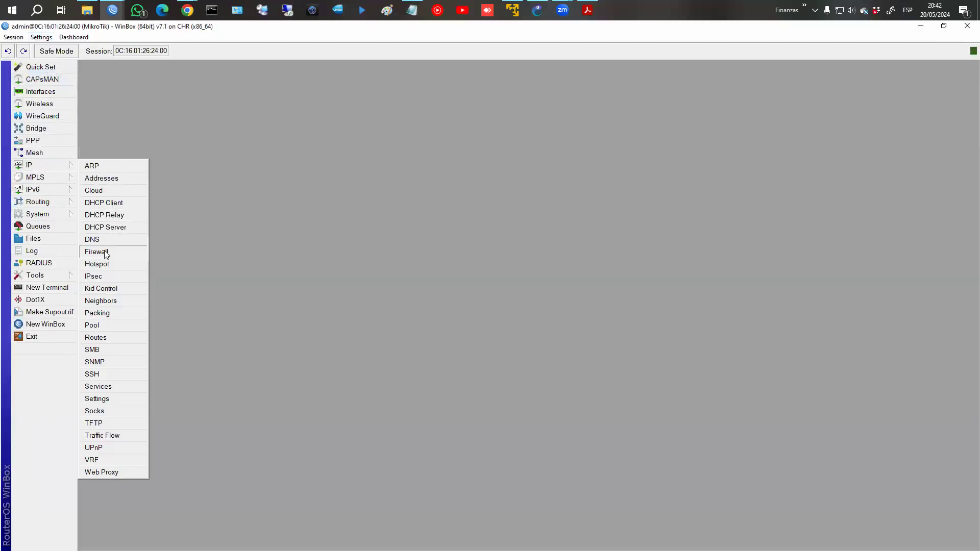
pyautogui.click(103, 255)
pyautogui.click(528, 214)
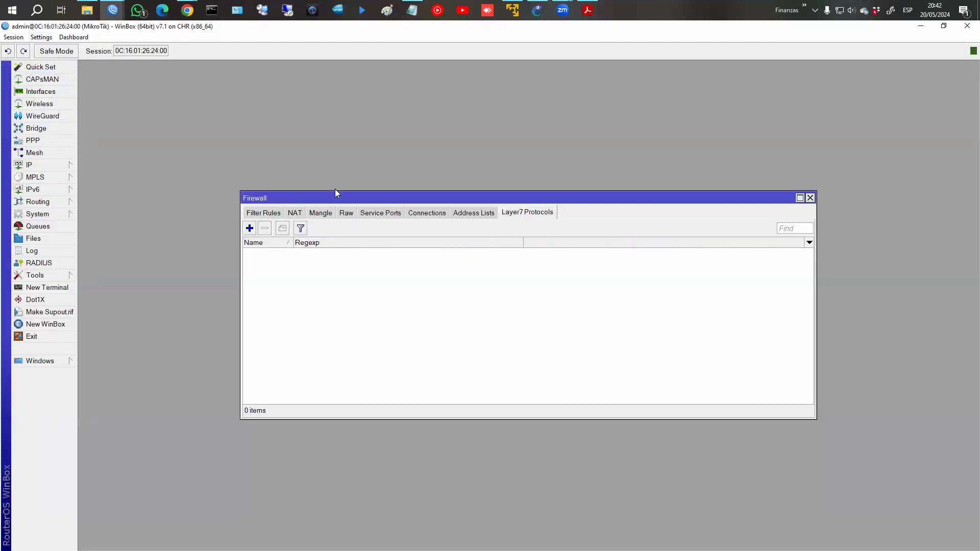
pyautogui.doubleClick(346, 201)
# Add Layer7 protocol LaVoz with the pasted lavoz.com.ar regexp.
pyautogui.click(86, 96)
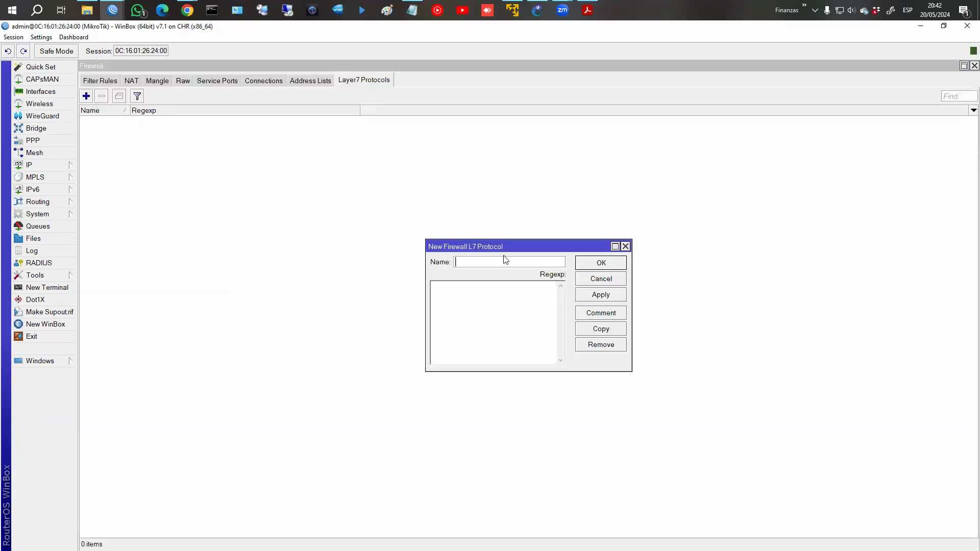
pyautogui.write('LaVoz')
pyautogui.click(528, 313)
pyautogui.hotkey('ctrl', 'v')
pyautogui.click(619, 294)
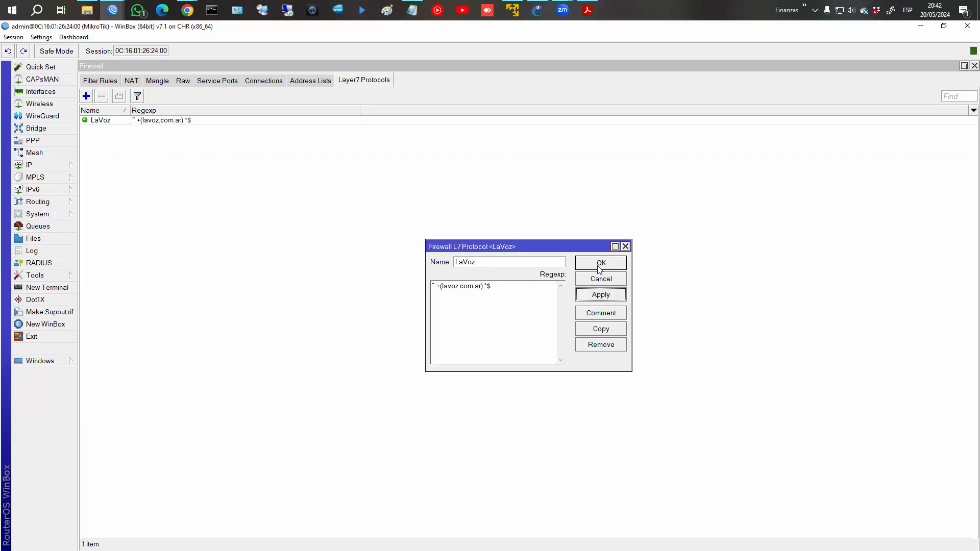
# Copy LaVoz into a Clarin protocol matching clarin.com.ar.
pyautogui.click(602, 329)
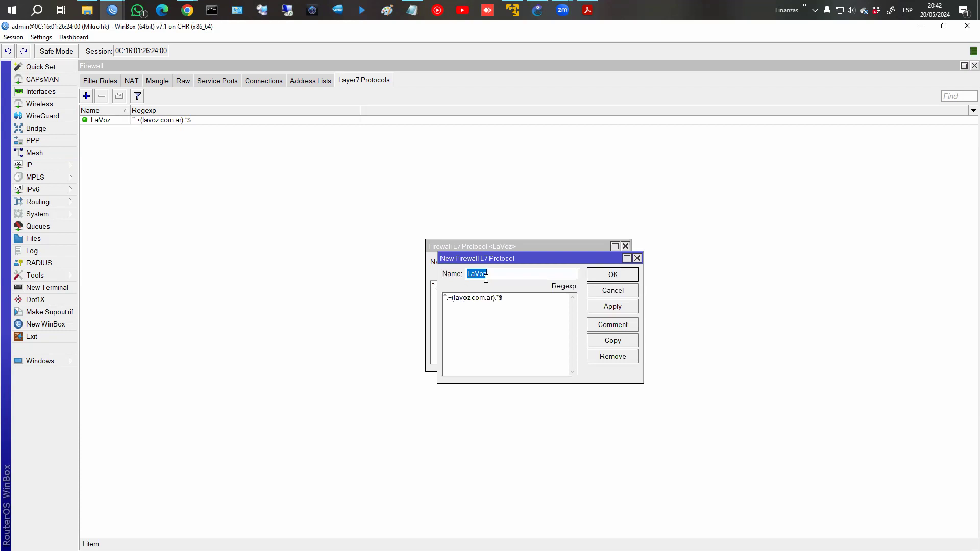
pyautogui.write('Clarin')
pyautogui.press('Tab')
pyautogui.press('End')
pyautogui.press('Left')
pyautogui.press('Left')
pyautogui.press('Left')
pyautogui.press('Left')
pyautogui.press('Left')
pyautogui.press('Left')
pyautogui.press('Left')
pyautogui.press('Left')
pyautogui.press('Left')
pyautogui.press('Left')
pyautogui.press('Left')
pyautogui.press('BackSpace')
pyautogui.press('BackSpace')
pyautogui.press('BackSpace')
pyautogui.press('BackSpace')
pyautogui.press('BackSpace')
pyautogui.write('clarin')
pyautogui.press('Return')
pyautogui.press('BackSpace')
pyautogui.click(618, 305)
# Copy Clarin into a Clarin1 protocol matching clarin.com, then close the editors.
pyautogui.click(590, 341)
pyautogui.click(506, 313)
pyautogui.press('BackSpace')
pyautogui.press('BackSpace')
pyautogui.press('BackSpace')
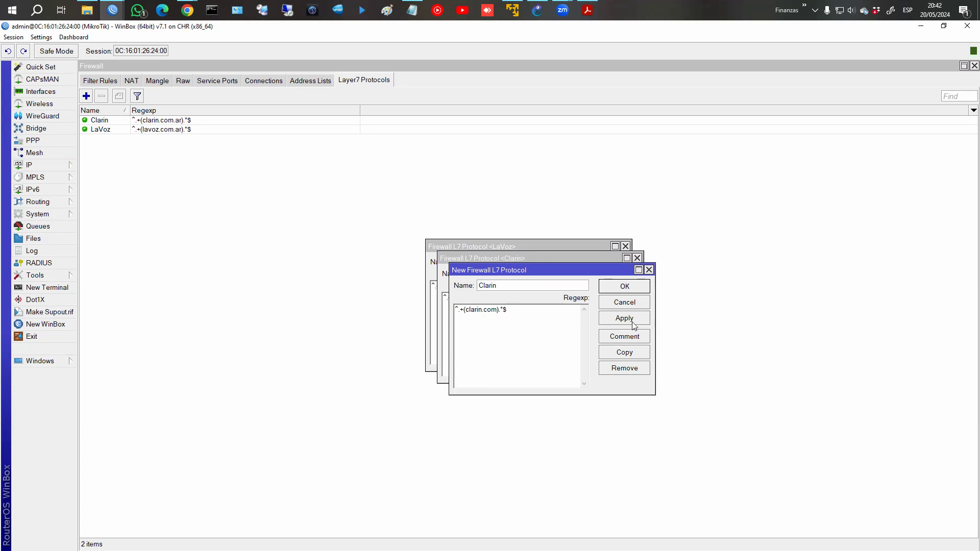
pyautogui.click(586, 305)
pyautogui.click(535, 287)
pyautogui.click(529, 311)
pyautogui.tripleClick(457, 312)
pyautogui.click(624, 287)
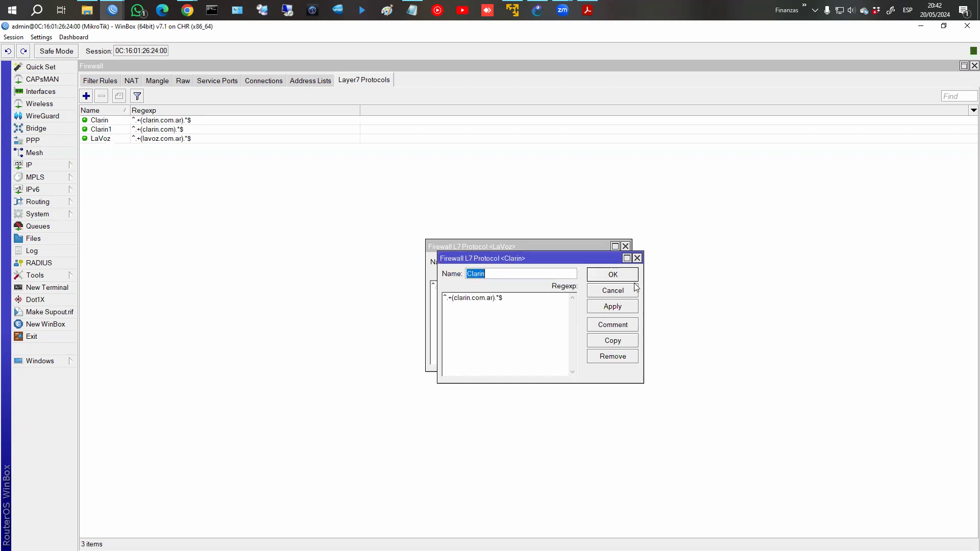
pyautogui.click(612, 274)
pyautogui.click(601, 263)
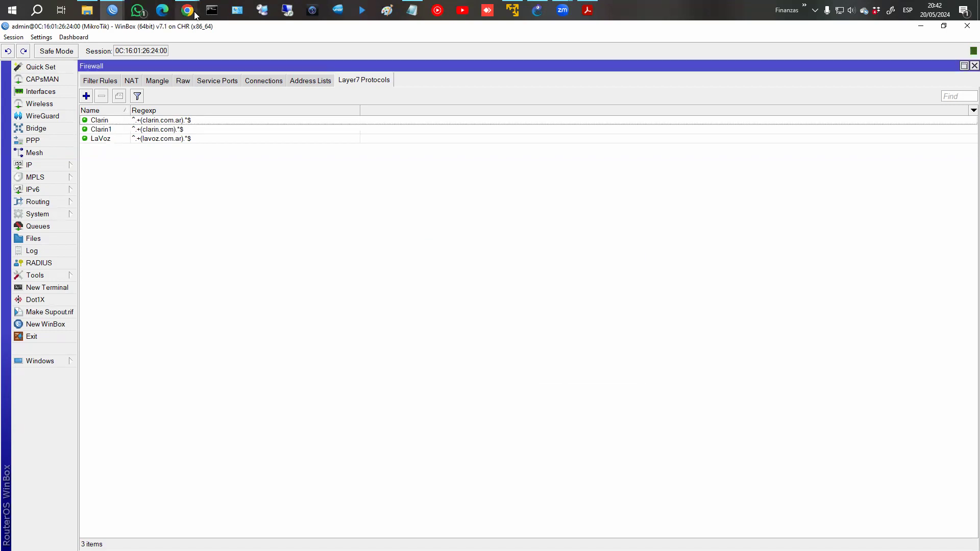
pyautogui.moveTo(188, 10)
pyautogui.click(262, 76)
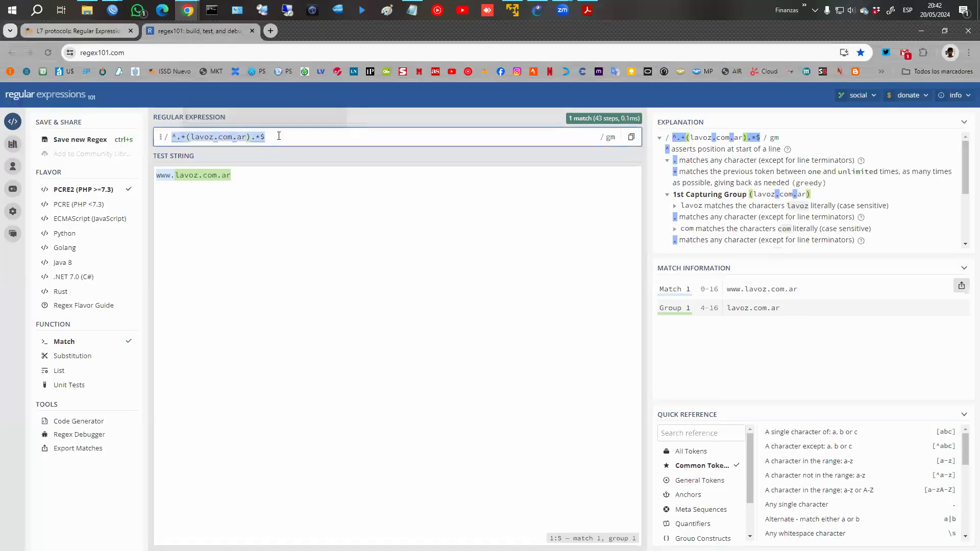
pyautogui.hotkey('ctrl', 'v')
pyautogui.click(253, 174)
pyautogui.moveTo(254, 174); pyautogui.dragTo(76, 168)
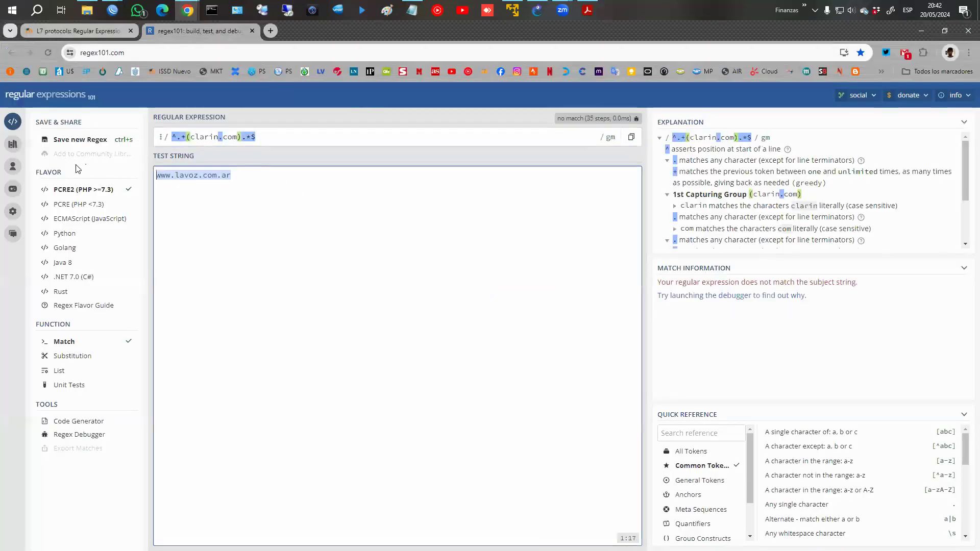
pyautogui.write('c.ar')
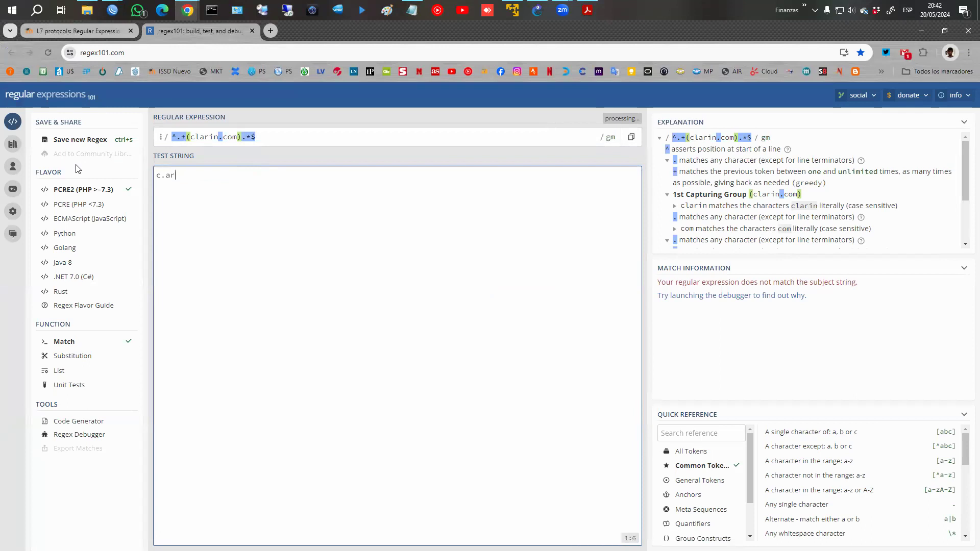
pyautogui.press('BackSpace')
pyautogui.write('www.clarin.com')
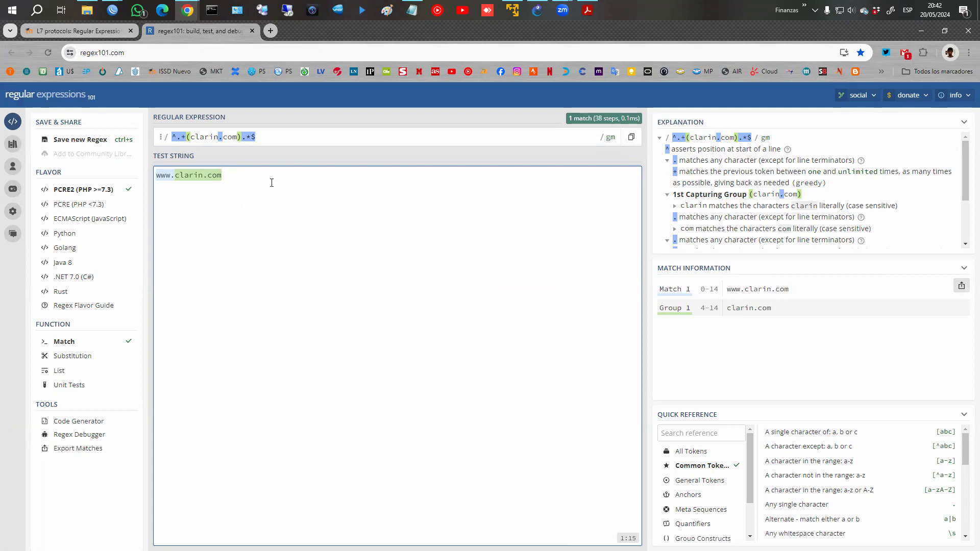
pyautogui.write('.ar')
pyautogui.click(241, 136)
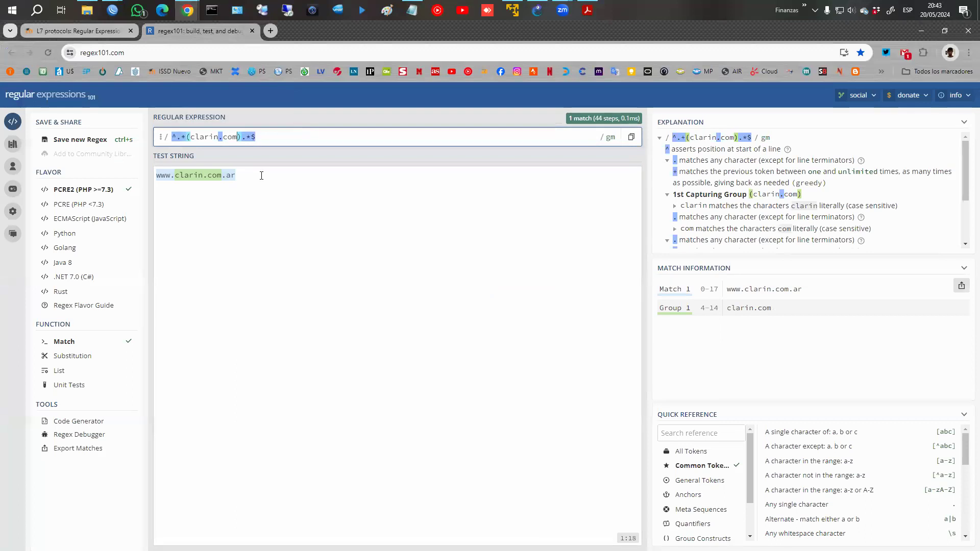
pyautogui.press('BackSpace')
pyautogui.write('m.ar')
pyautogui.click(261, 176)
pyautogui.press('BackSpace')
pyautogui.press('BackSpace')
pyautogui.press('BackSpace')
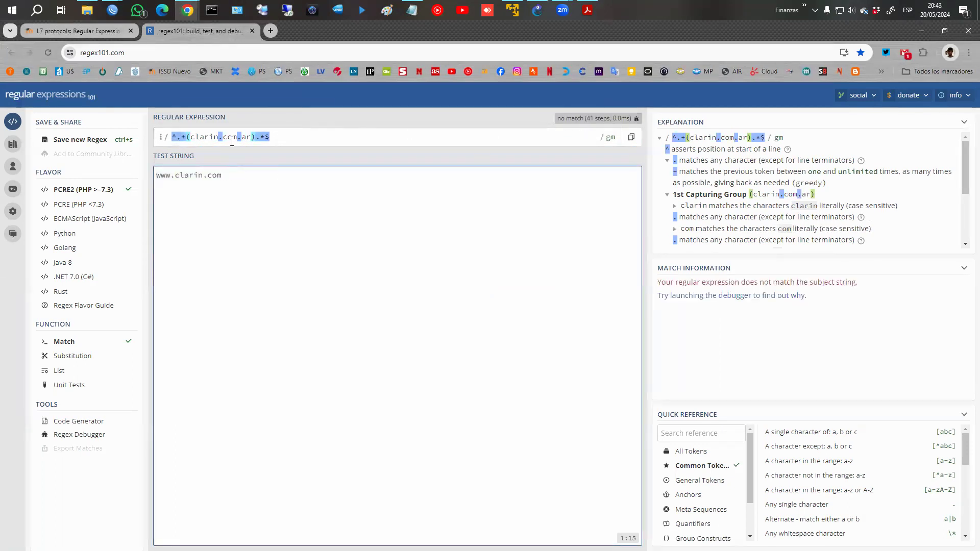
pyautogui.click(121, 11)
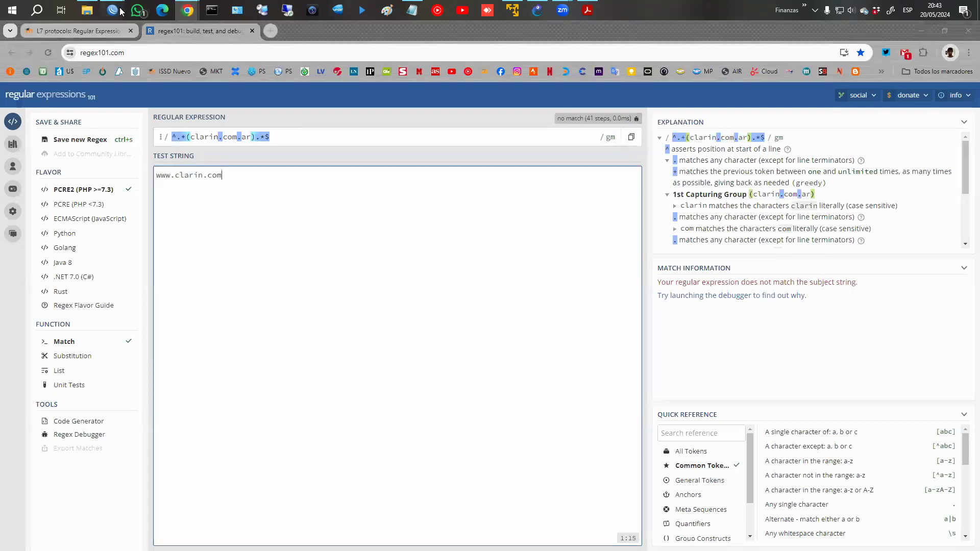
pyautogui.click(322, 88)
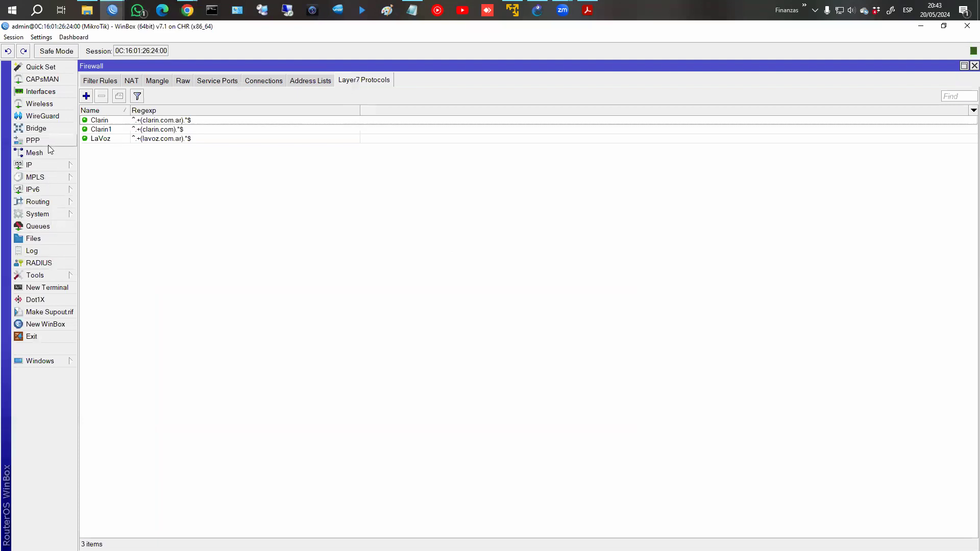
# Upload the l7 script from Escritorio > Mikrotik to the router's file list.
pyautogui.click(42, 239)
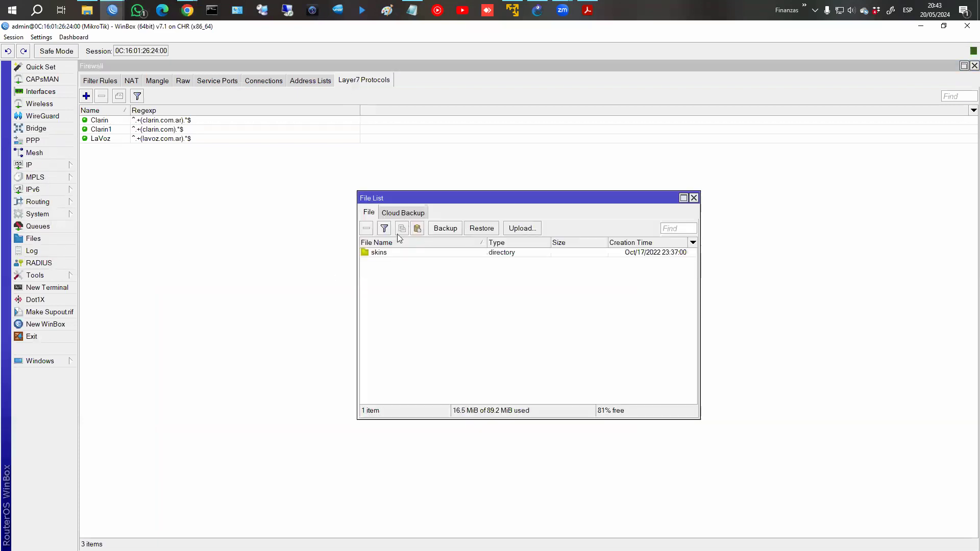
pyautogui.click(526, 229)
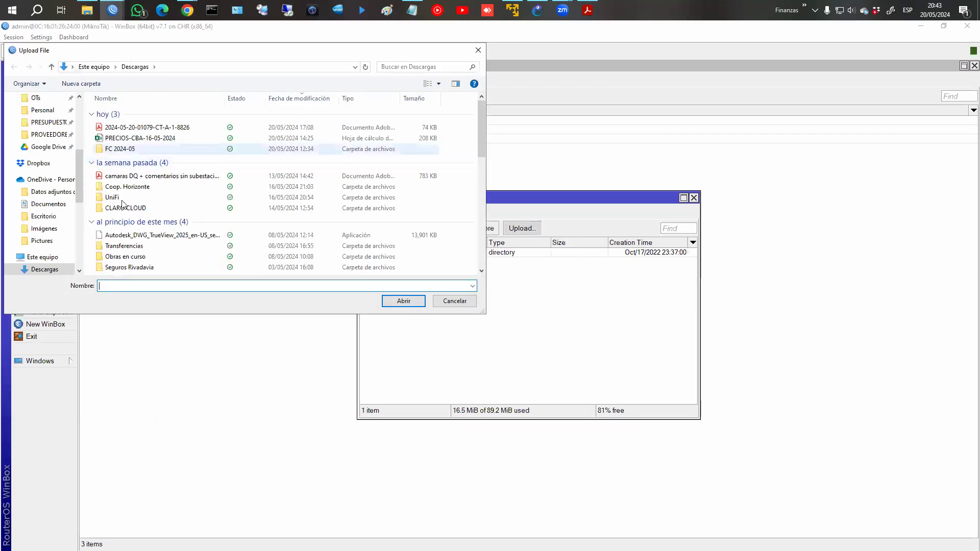
pyautogui.scroll(-5, 123, 204)
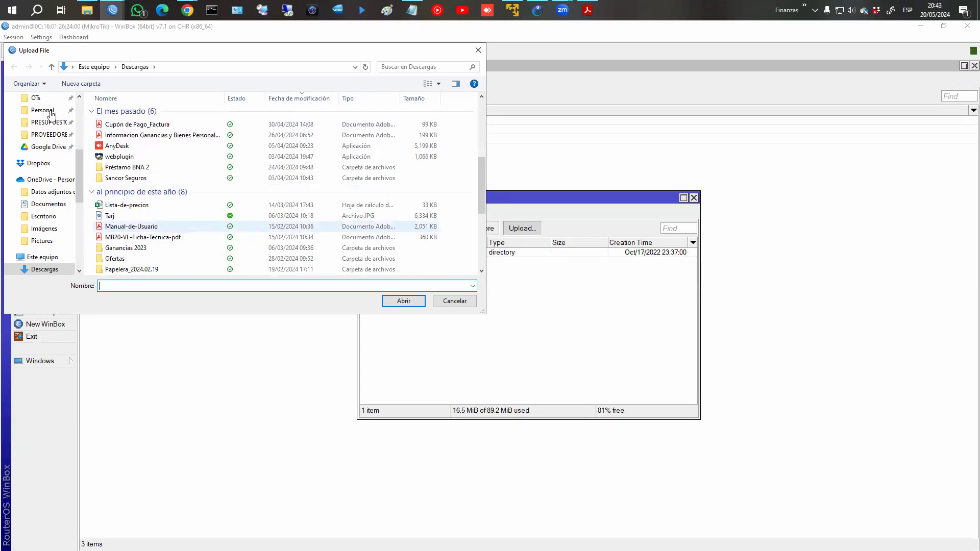
pyautogui.scroll(4, 44, 163)
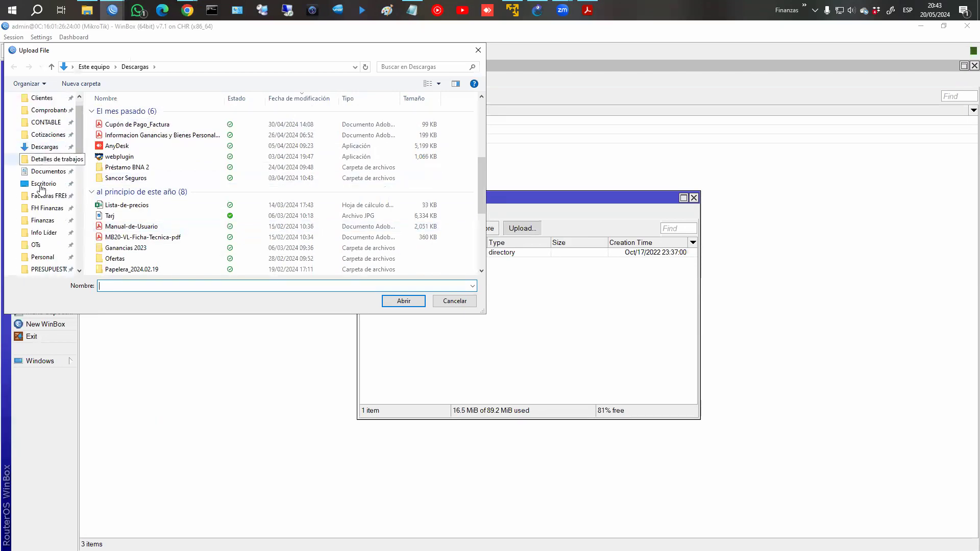
pyautogui.click(43, 184)
pyautogui.click(134, 156)
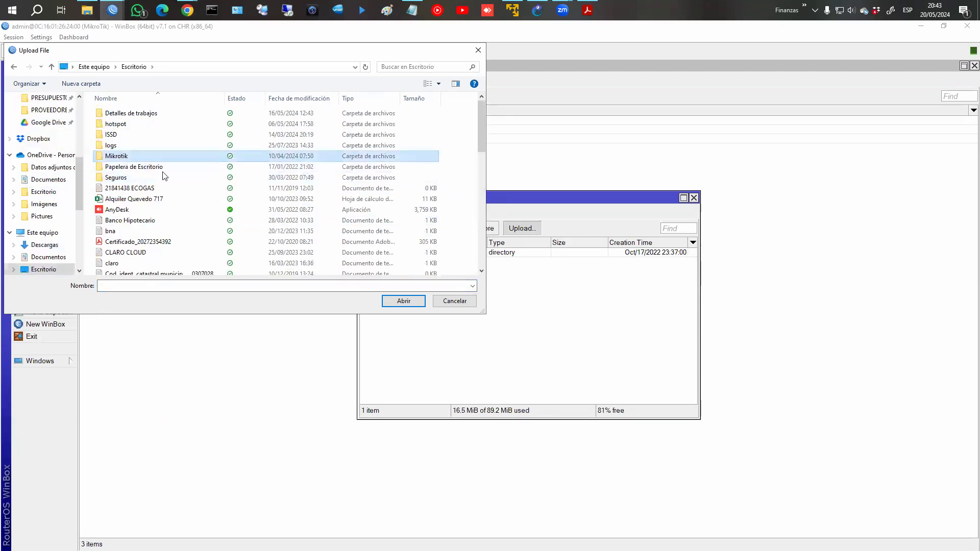
pyautogui.press('Return')
pyautogui.scroll(-1, 155, 199)
pyautogui.doubleClick(114, 141)
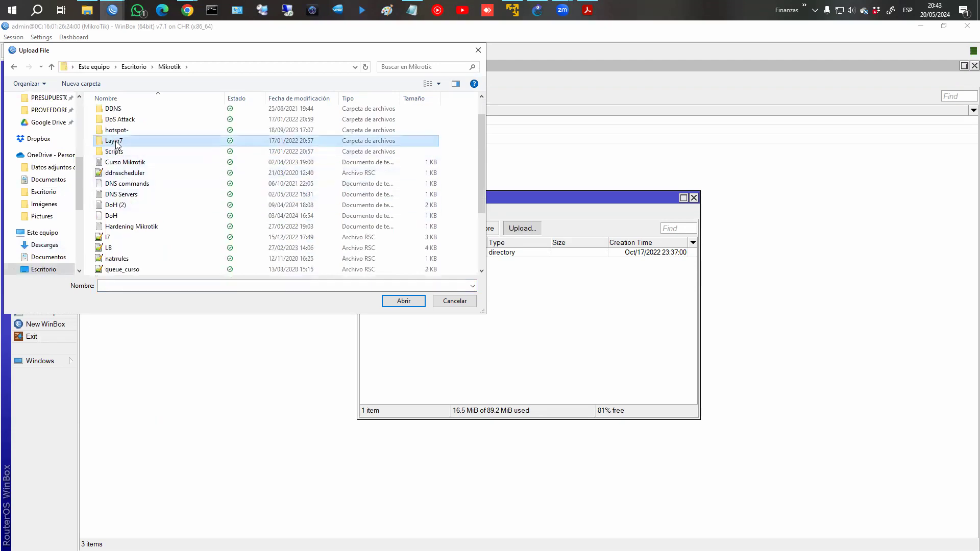
pyautogui.click(16, 68)
pyautogui.scroll(-3, 135, 176)
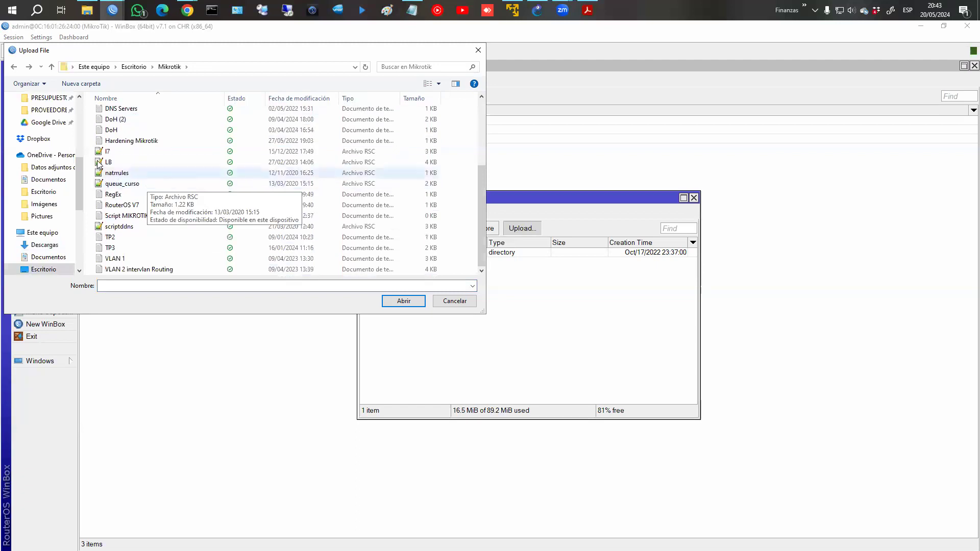
pyautogui.click(107, 151)
pyautogui.click(420, 304)
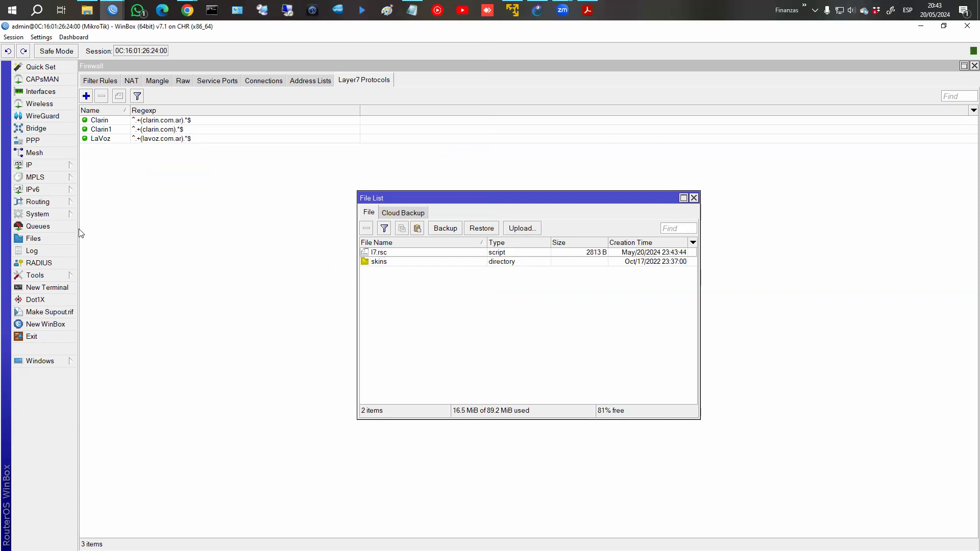
pyautogui.click(87, 10)
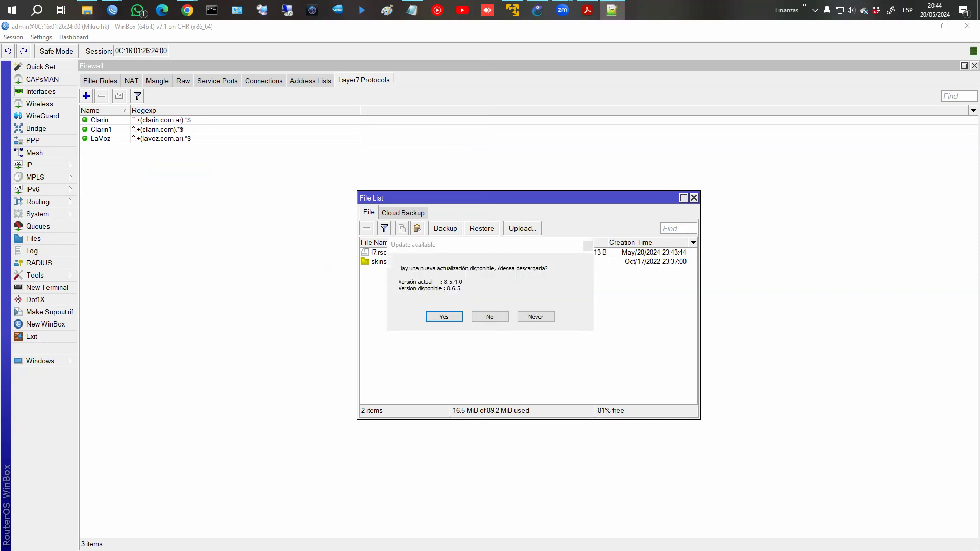
# Decline the update, close Files, and paste the layer7-protocol add commands into a new terminal.
pyautogui.click(497, 317)
pyautogui.click(694, 199)
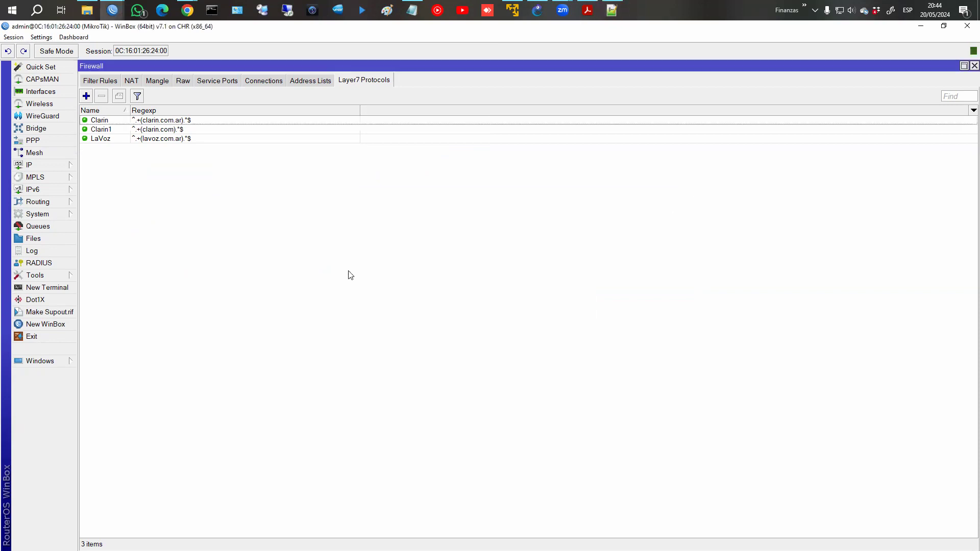
pyautogui.click(46, 288)
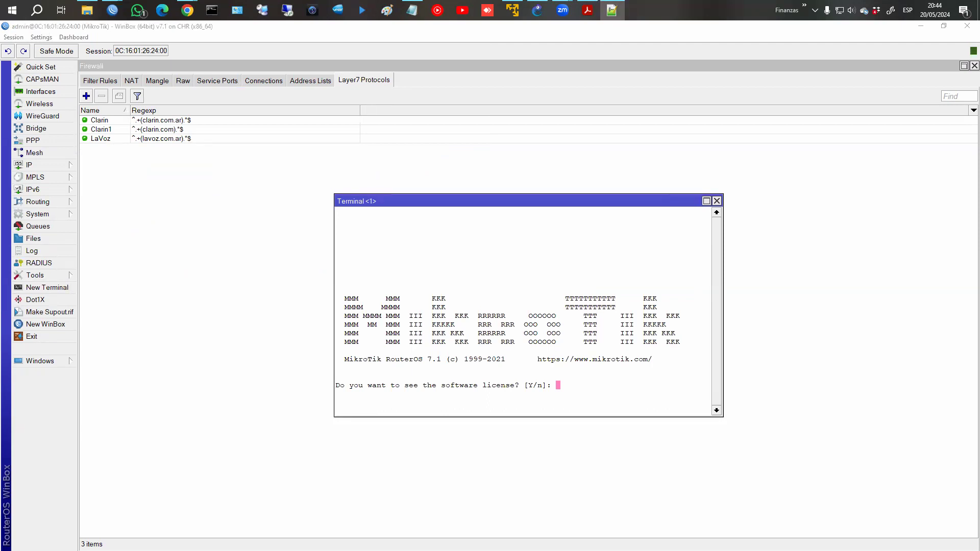
pyautogui.click(577, 396)
pyautogui.write('n')
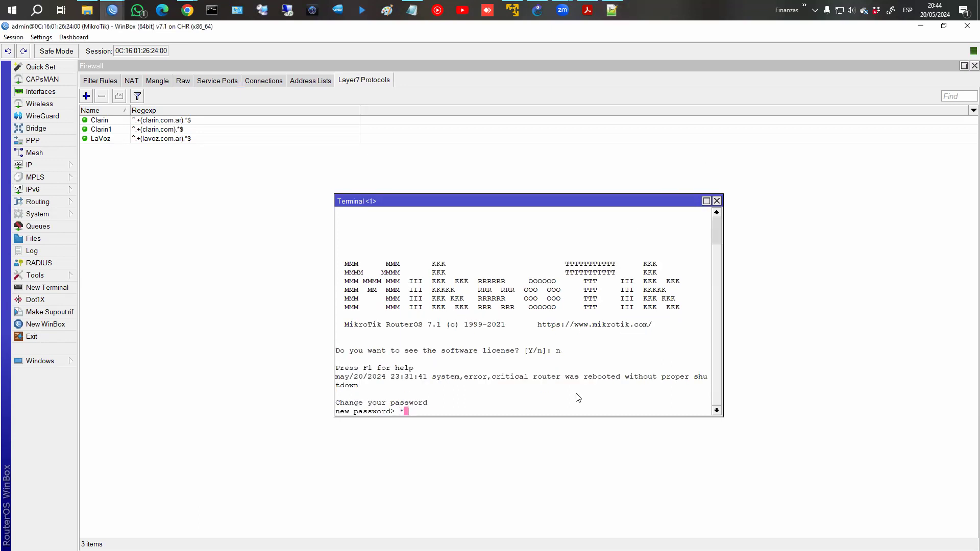
pyautogui.press('Return')
pyautogui.hotkey('ctrl', 'v')
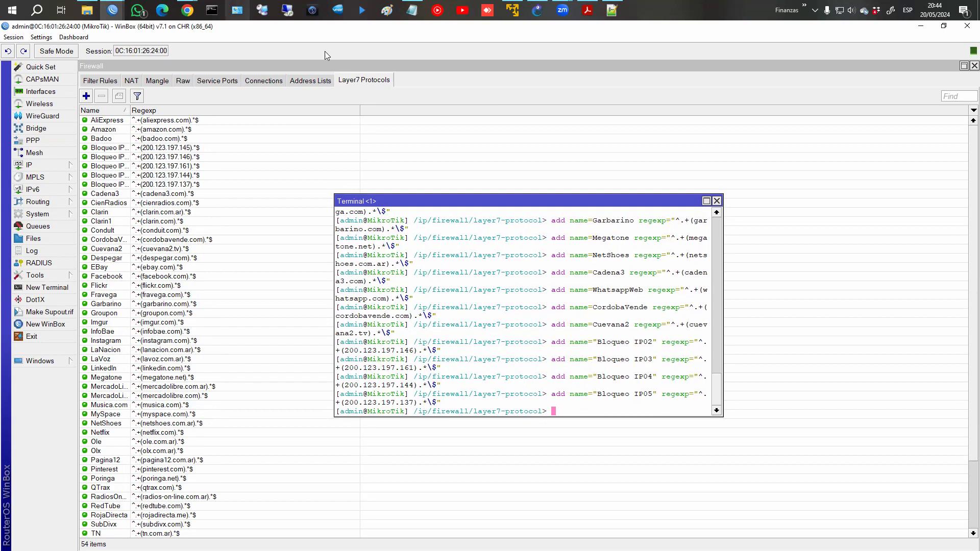
pyautogui.click(716, 202)
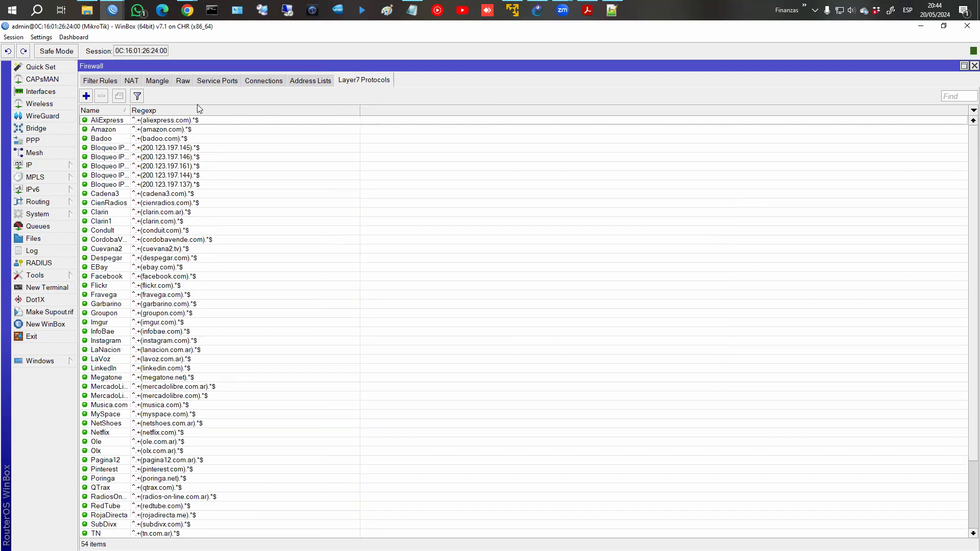
# Start a new filter rule matching Layer7 protocol LaVoz.
pyautogui.click(101, 82)
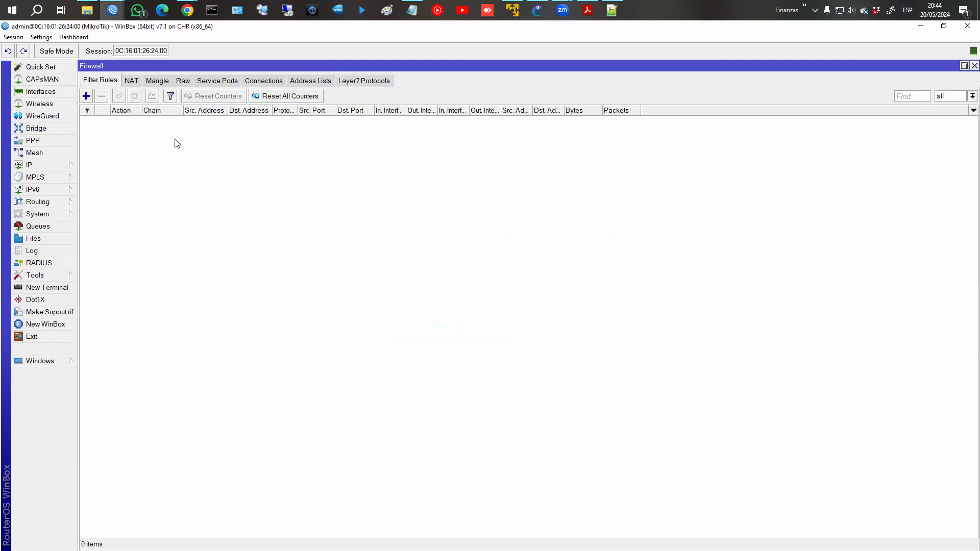
pyautogui.click(86, 96)
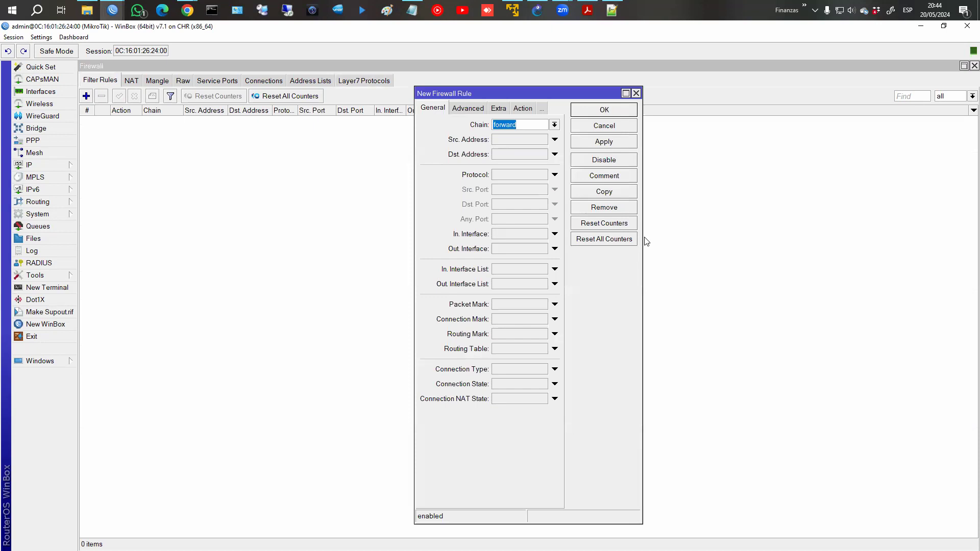
pyautogui.moveTo(639, 259); pyautogui.dragTo(830, 262)
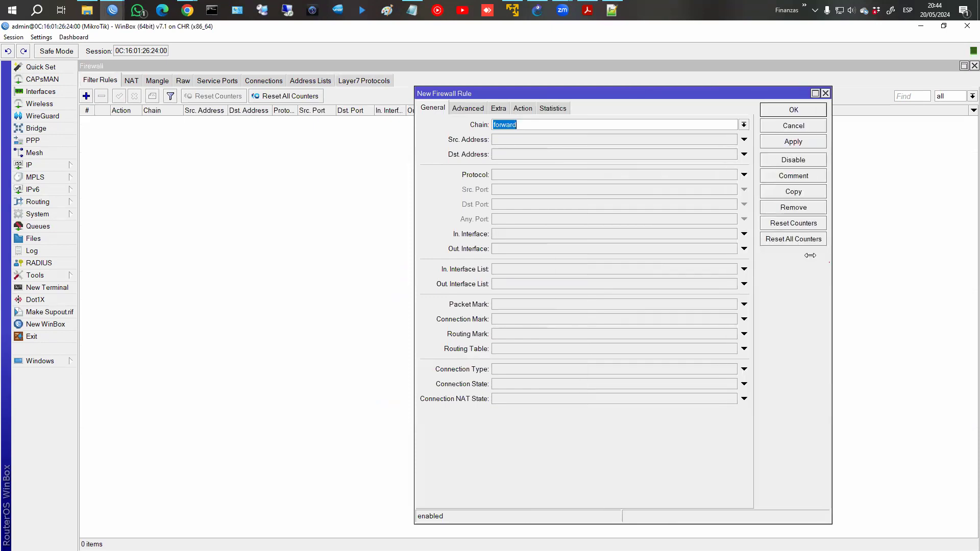
pyautogui.click(463, 109)
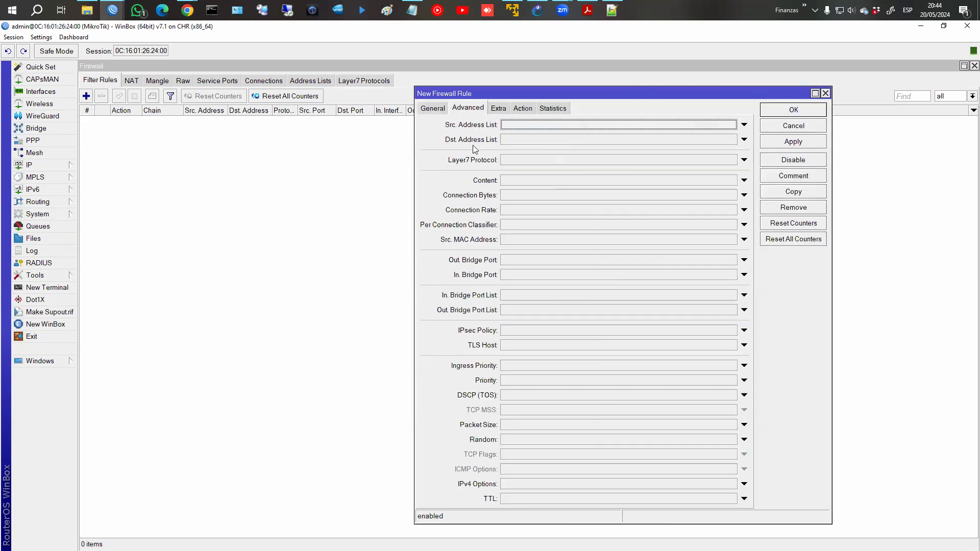
pyautogui.click(744, 159)
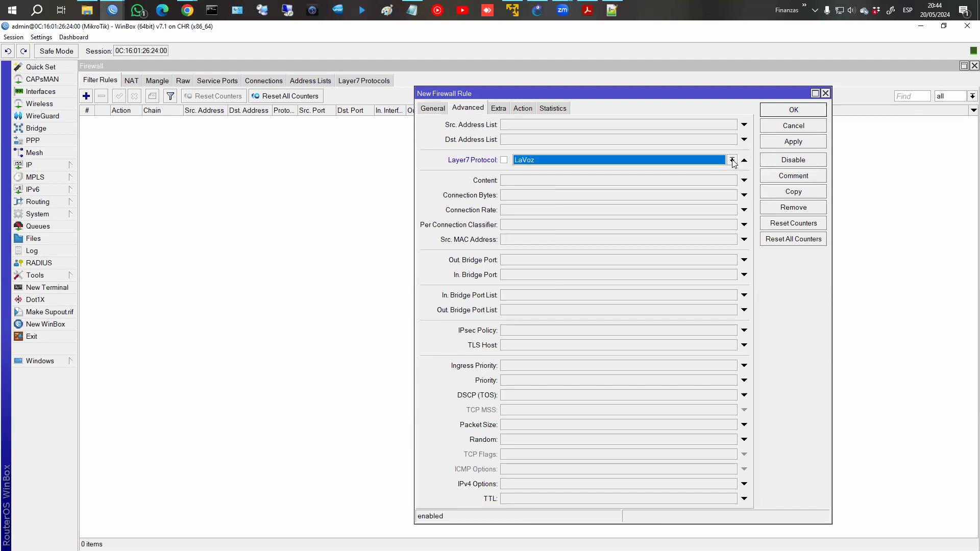
pyautogui.click(732, 160)
pyautogui.scroll(-2, 545, 302)
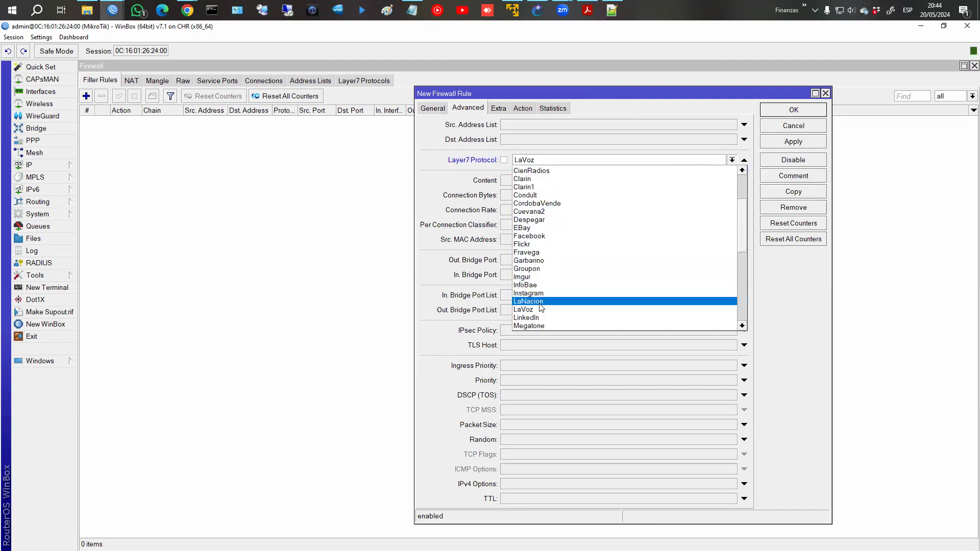
pyautogui.click(541, 309)
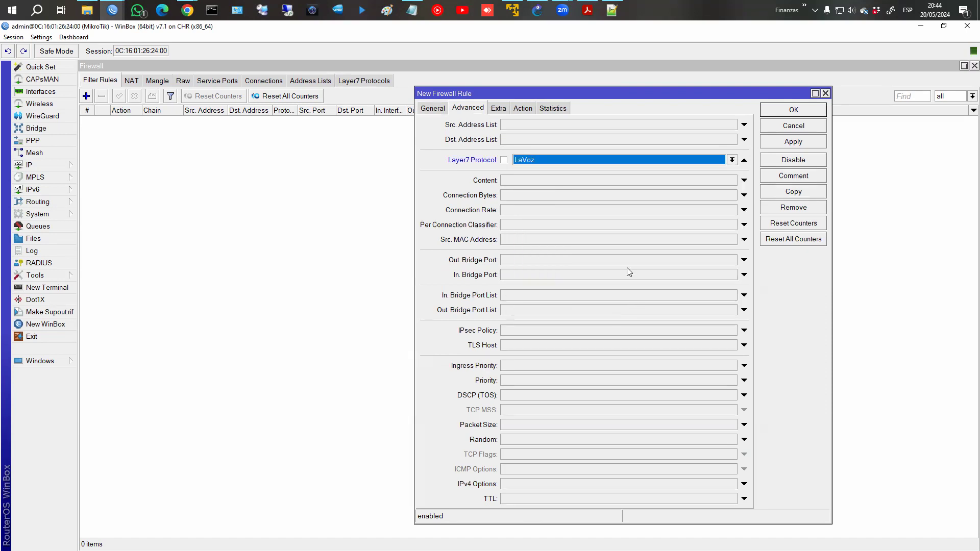
# Set the rule's action to drop, comment it 'Drop tráfico LaVoz', and save it.
pyautogui.click(523, 108)
pyautogui.click(524, 125)
pyautogui.click(503, 170)
pyautogui.click(505, 125)
pyautogui.click(493, 154)
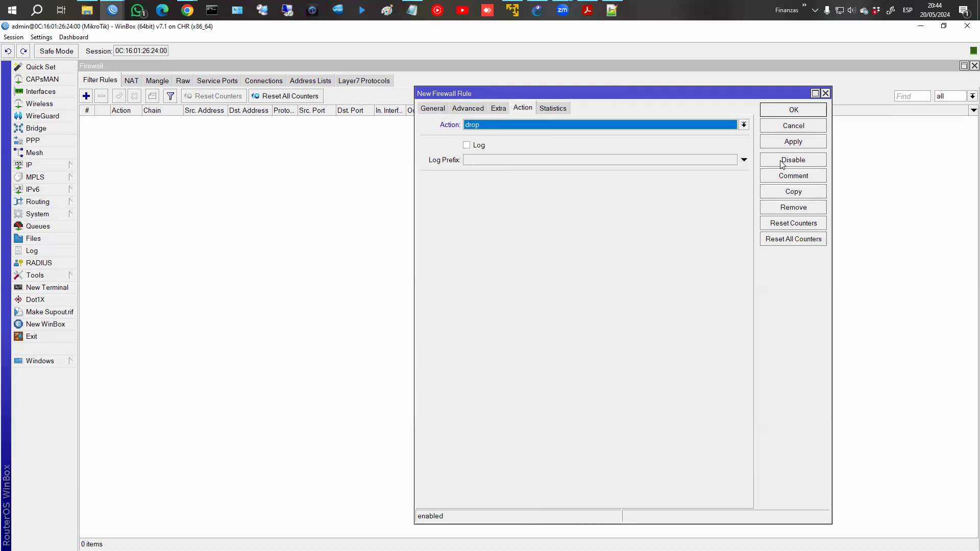
pyautogui.click(787, 176)
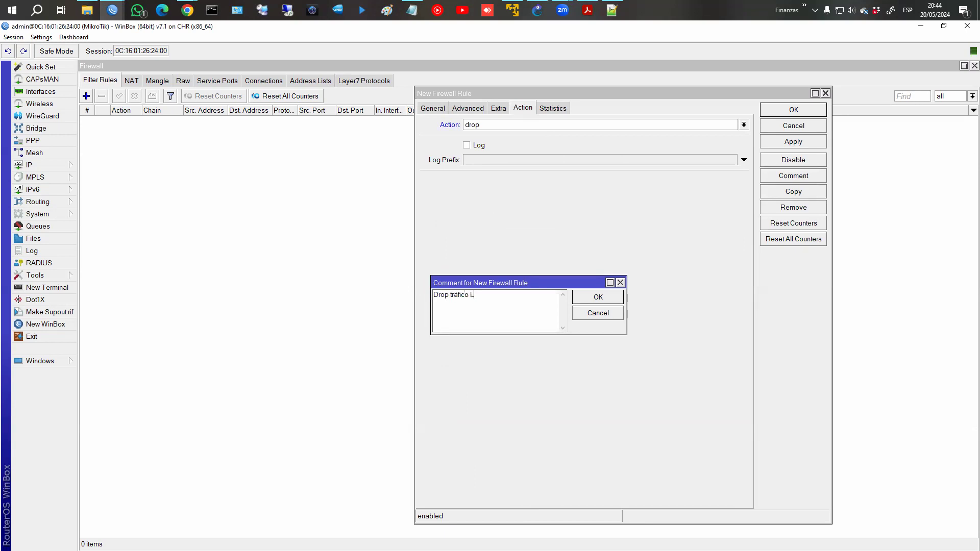
pyautogui.press('Return')
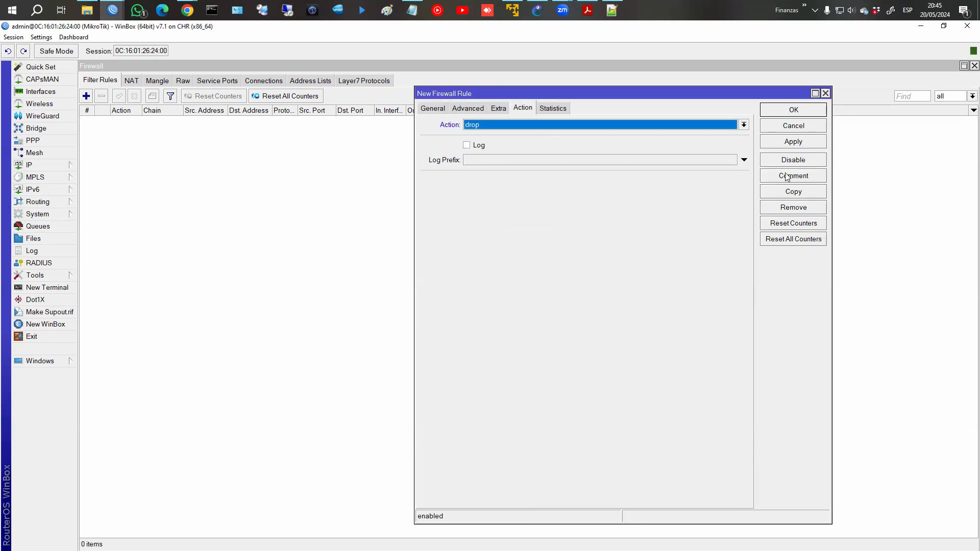
pyautogui.click(773, 108)
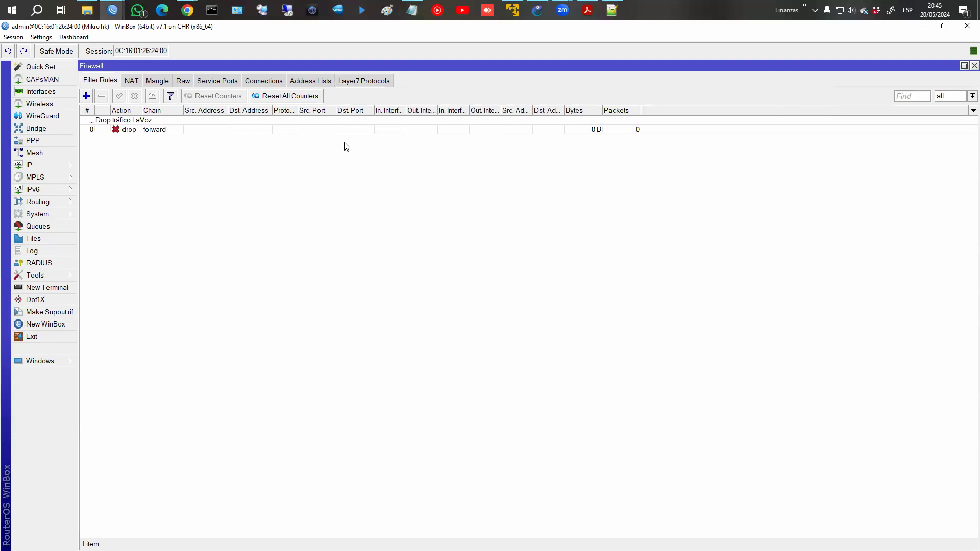
pyautogui.click(171, 122)
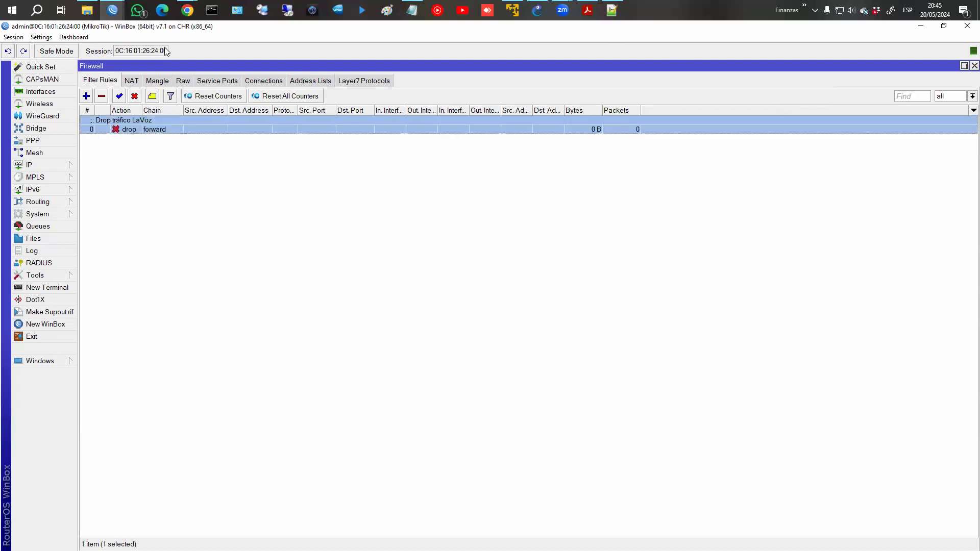
pyautogui.moveTo(112, 10)
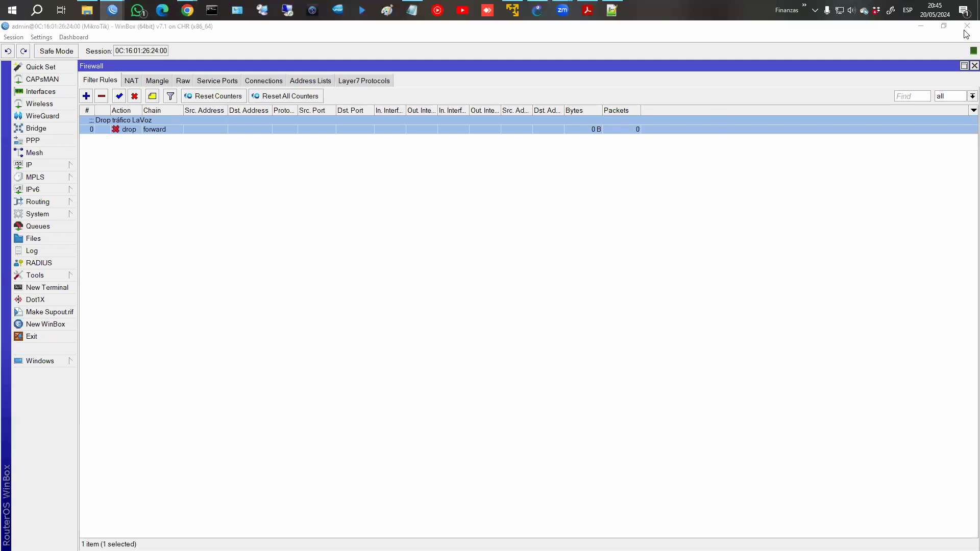
# Close the WinBox session and browse GNS3's saved projects without opening one.
pyautogui.click(966, 29)
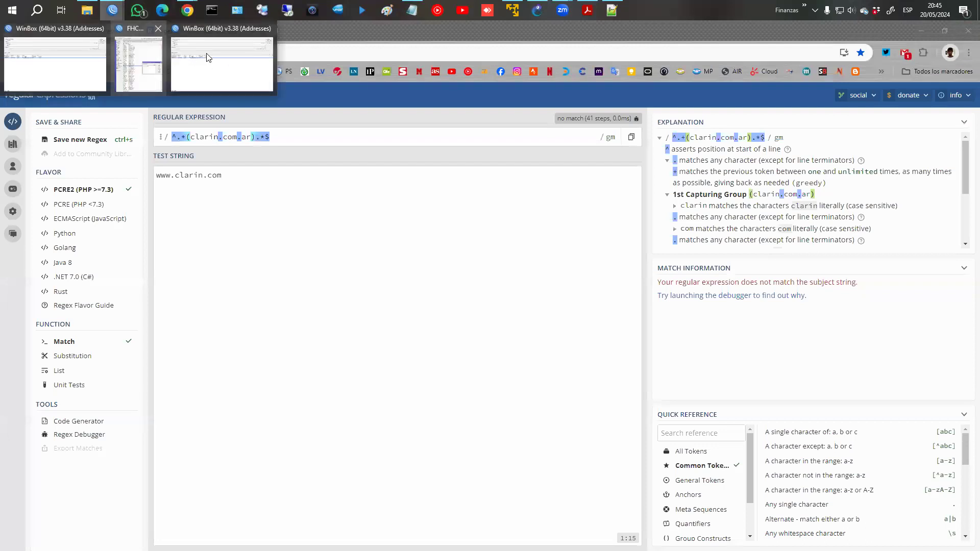
pyautogui.click(542, 14)
pyautogui.click(39, 60)
pyautogui.click(345, 213)
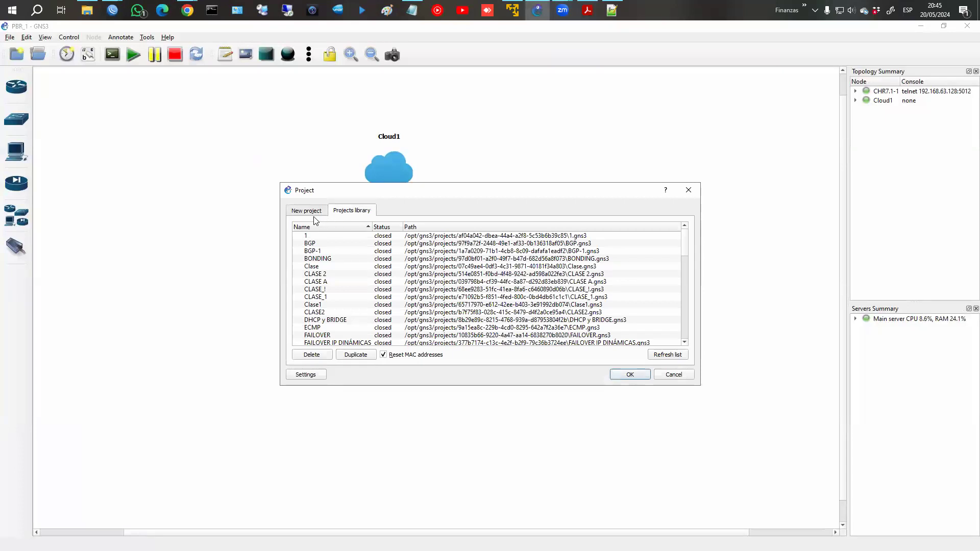
pyautogui.click(674, 375)
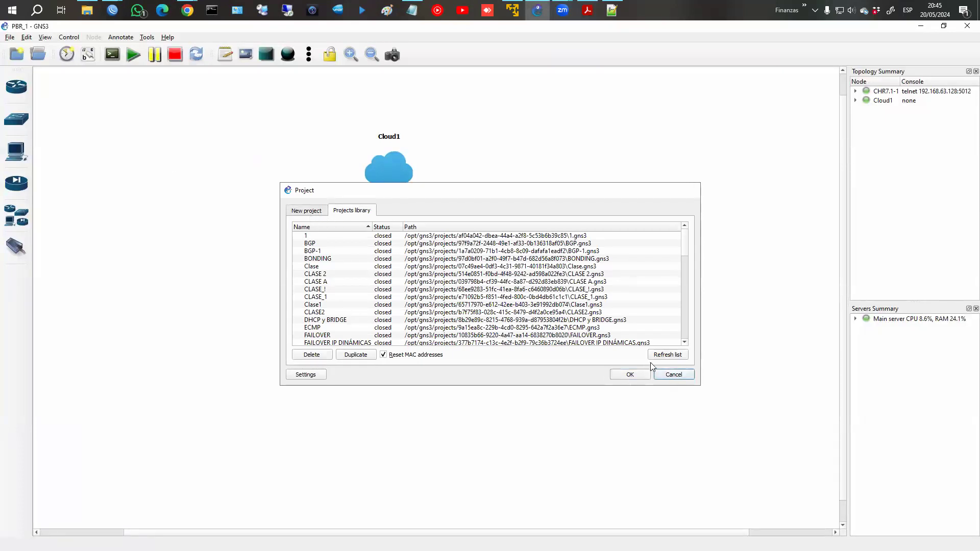
pyautogui.moveTo(312, 124); pyautogui.dragTo(505, 416)
# Create a new GNS3 project named L7.
pyautogui.click(18, 55)
pyautogui.doubleClick(352, 239)
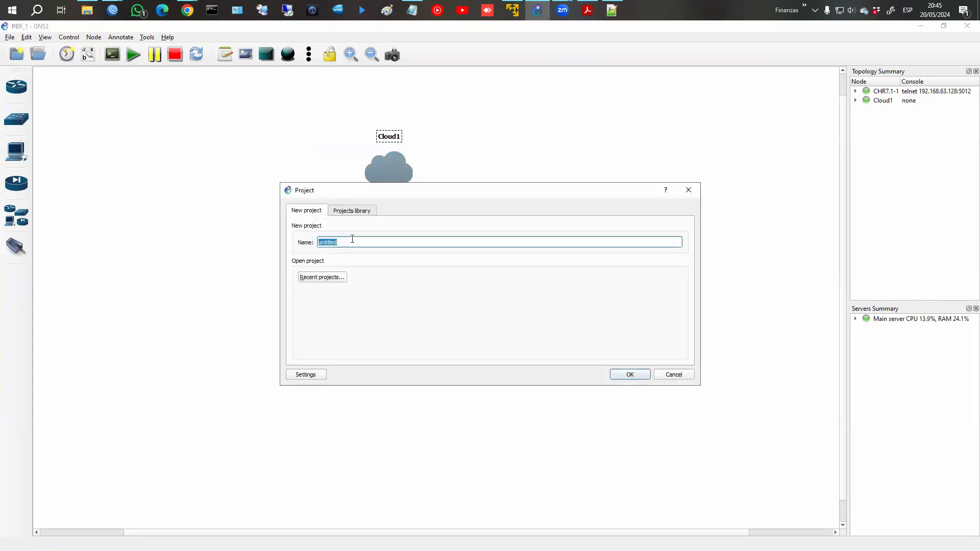
pyautogui.write('L7')
pyautogui.press('Return')
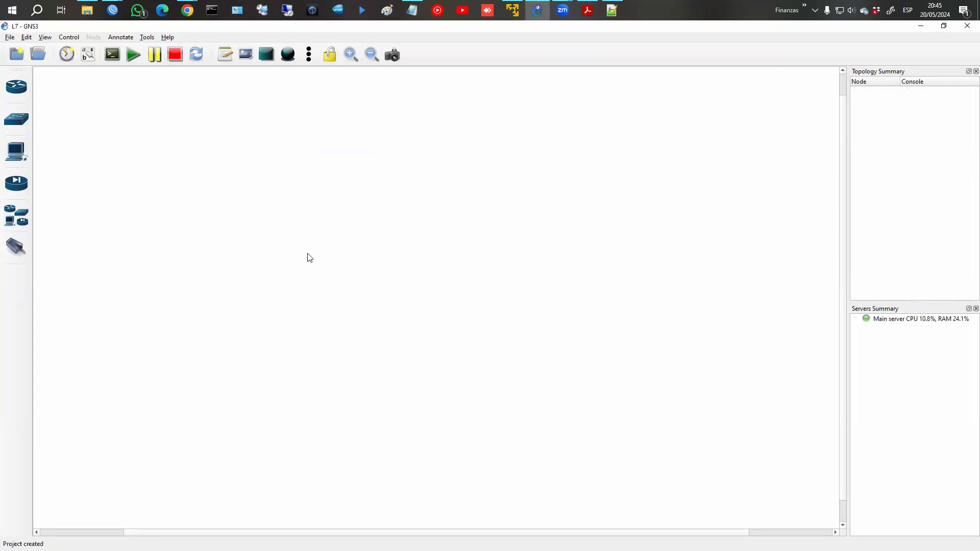
# Place a CHR router, the ISP cloud and a Firefox PC, with Cloud1 above CHR-1.
pyautogui.click(16, 216)
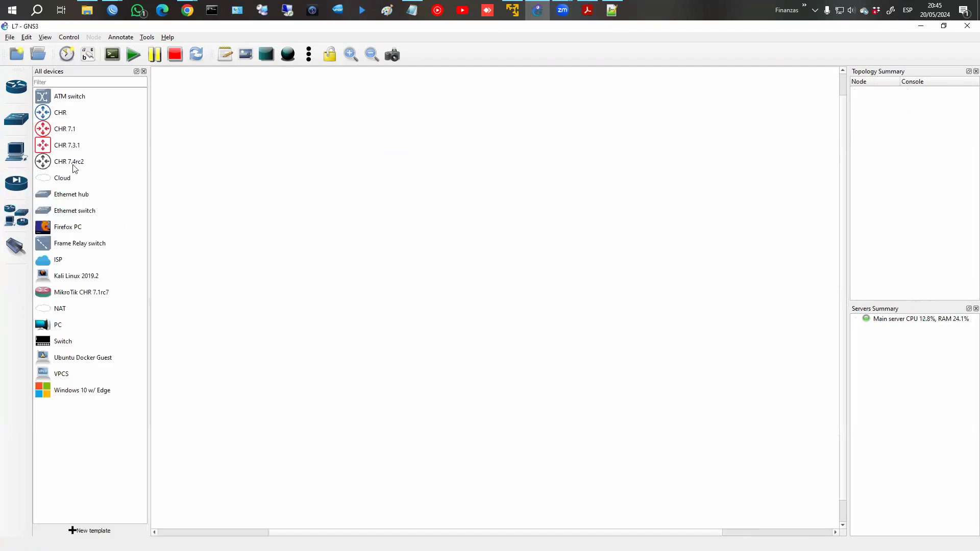
pyautogui.moveTo(61, 113); pyautogui.dragTo(458, 269)
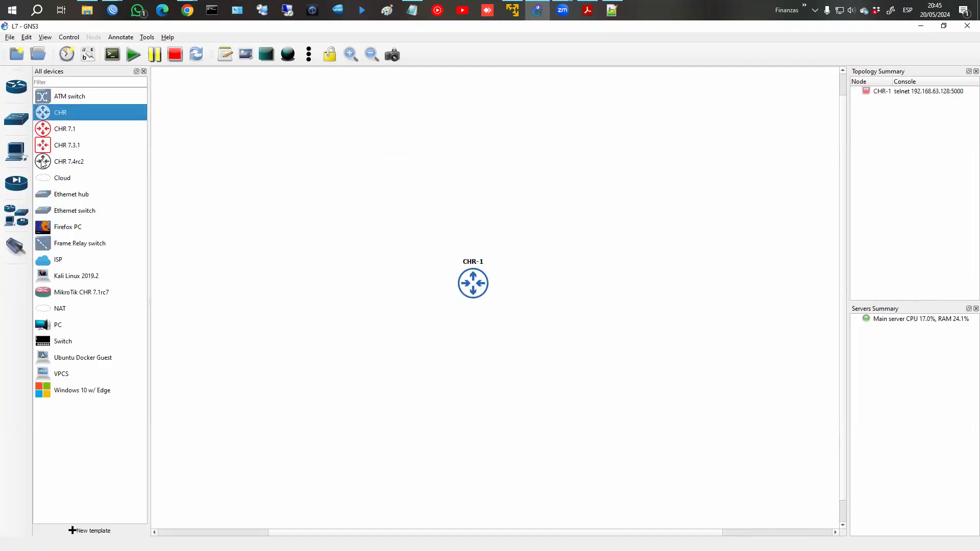
pyautogui.moveTo(56, 260); pyautogui.dragTo(478, 128)
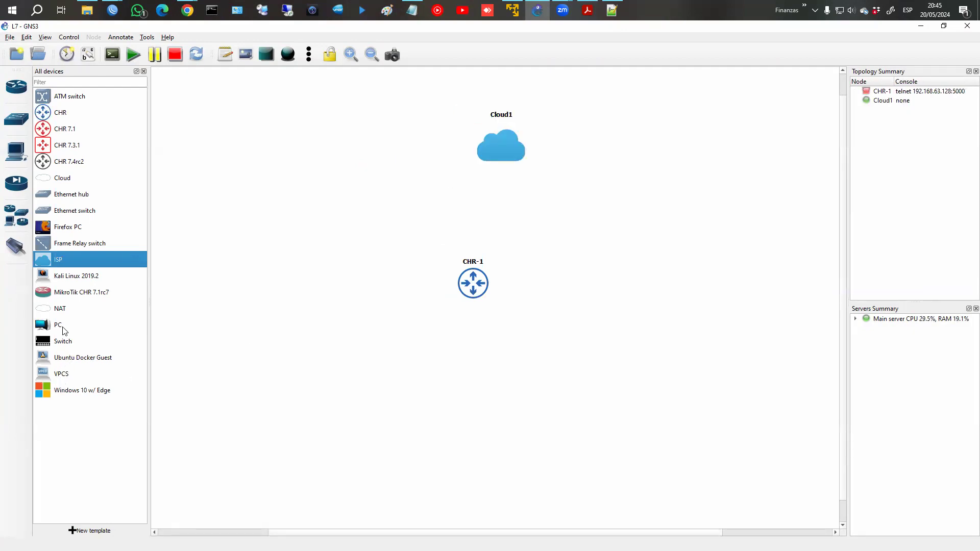
pyautogui.moveTo(67, 227); pyautogui.dragTo(447, 371)
pyautogui.moveTo(494, 160); pyautogui.dragTo(448, 161)
pyautogui.moveTo(465, 286); pyautogui.dragTo(447, 270)
# Link Cloud1 to CHR-1's ether1, and CHR-1 to FirefoxPC-1.
pyautogui.click(16, 246)
pyautogui.click(456, 153)
pyautogui.click(467, 159)
pyautogui.click(453, 266)
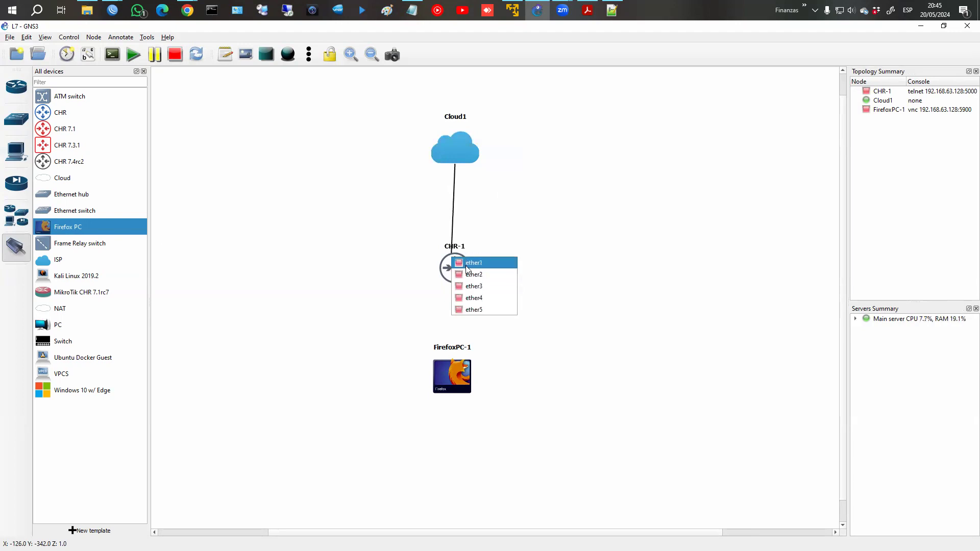
pyautogui.click(467, 263)
pyautogui.click(455, 278)
pyautogui.click(464, 293)
pyautogui.click(461, 374)
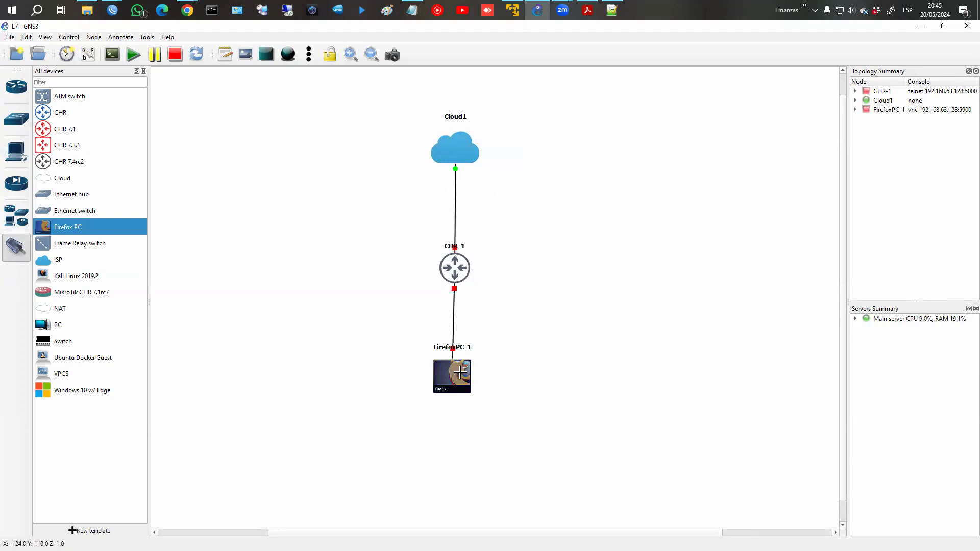
# Start all three nodes in the L7 project, confirming the Start All prompt.
pyautogui.click(133, 54)
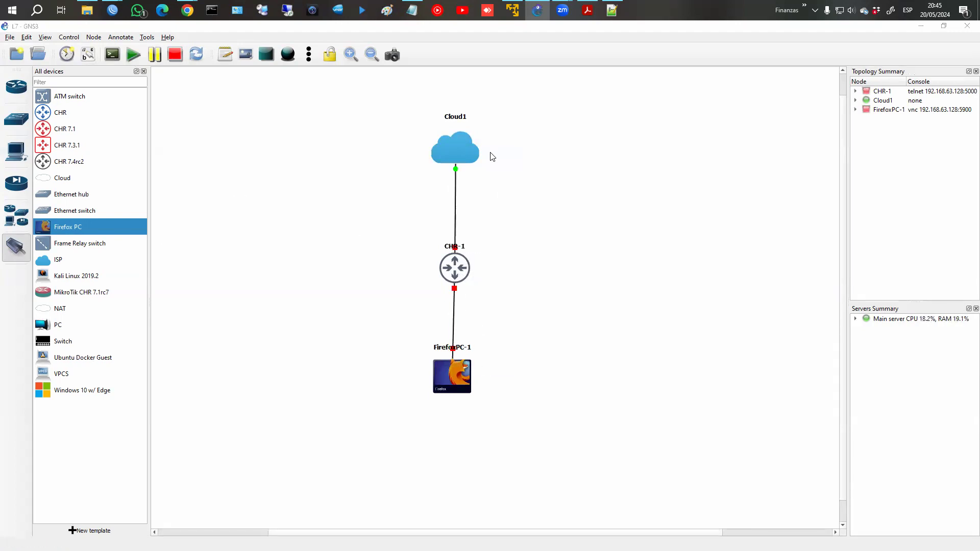
pyautogui.click(494, 301)
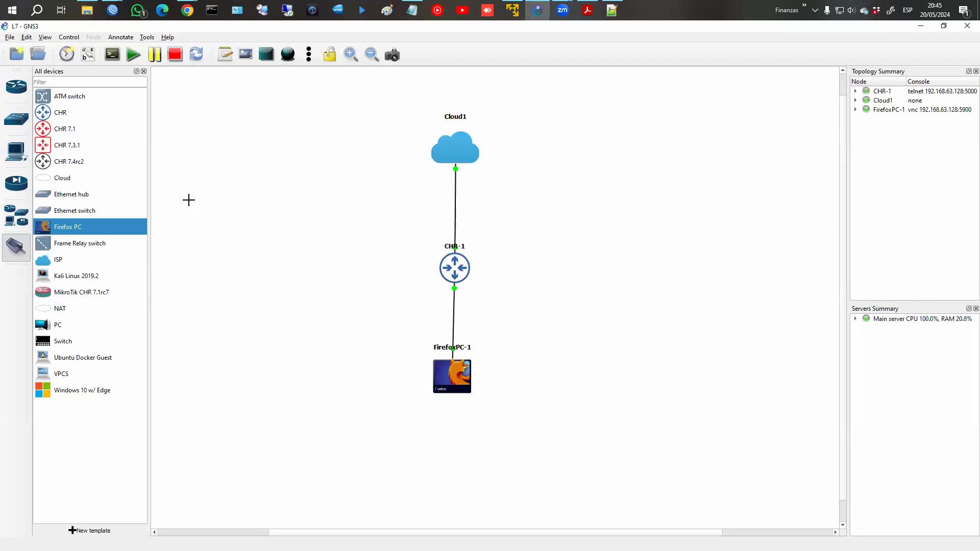
pyautogui.moveTo(112, 11)
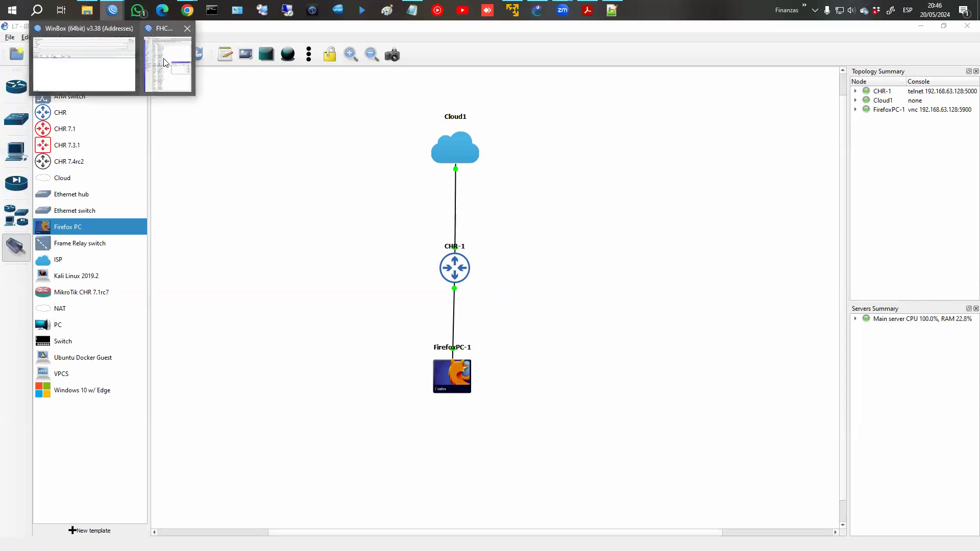
# Refresh WinBox's neighbors and connect to the CHR router at 192.168.63.235.
pyautogui.click(193, 29)
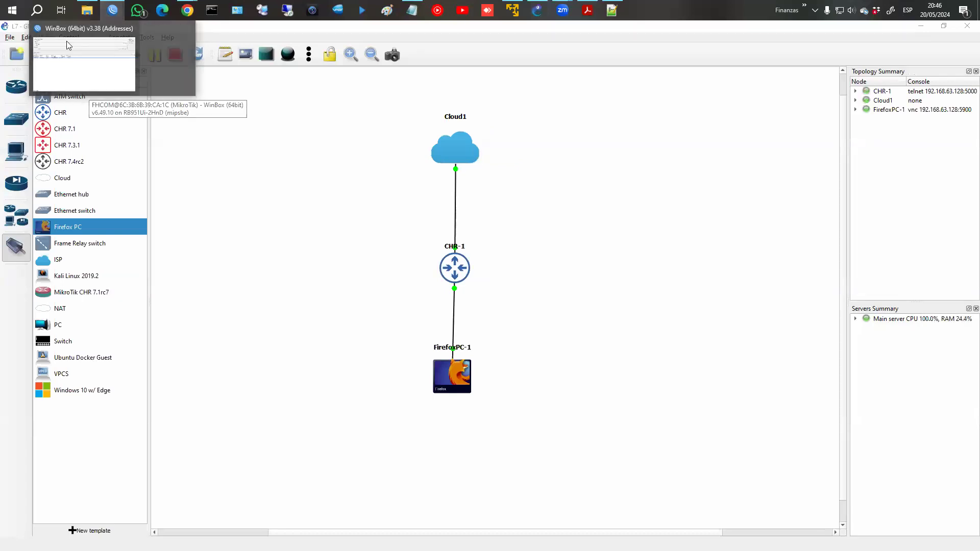
pyautogui.click(68, 42)
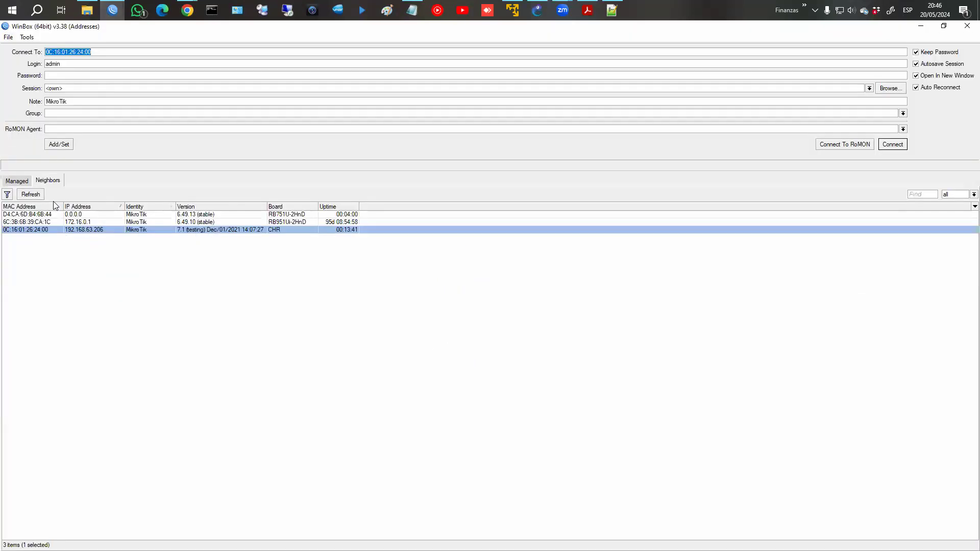
pyautogui.click(39, 196)
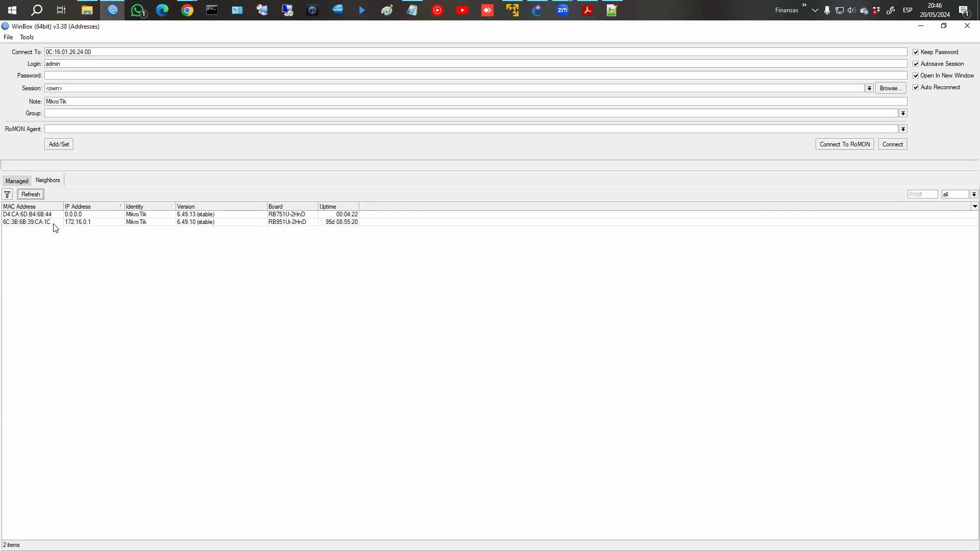
pyautogui.click(23, 181)
pyautogui.click(50, 180)
pyautogui.click(32, 195)
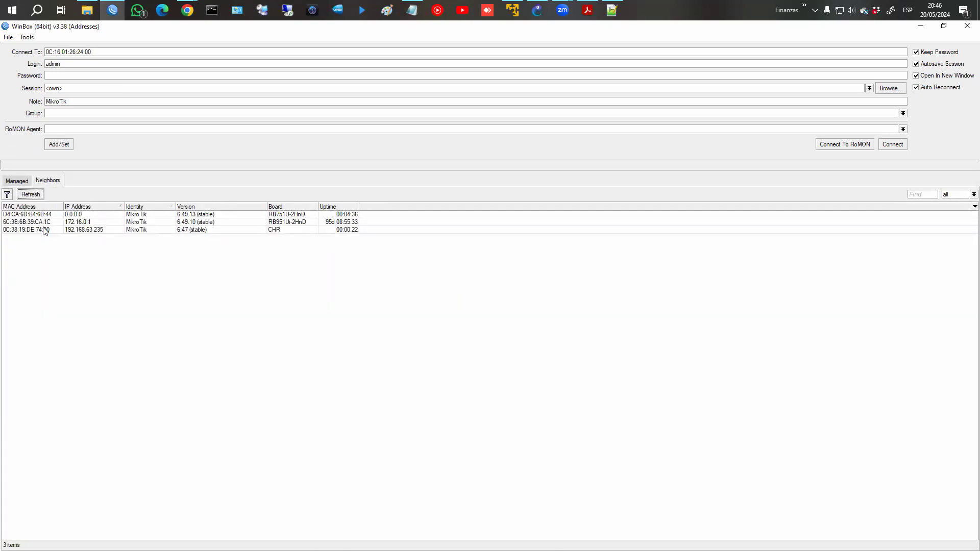
pyautogui.click(45, 230)
pyautogui.click(891, 148)
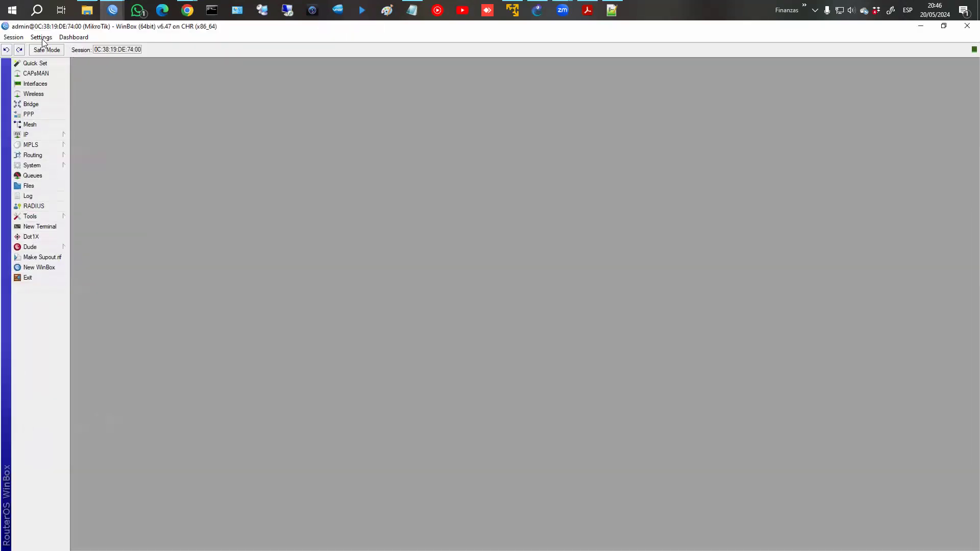
# Zoom in WinBox, then add IP address 192.168.0.1/24 on interface ether2.
pyautogui.click(42, 39)
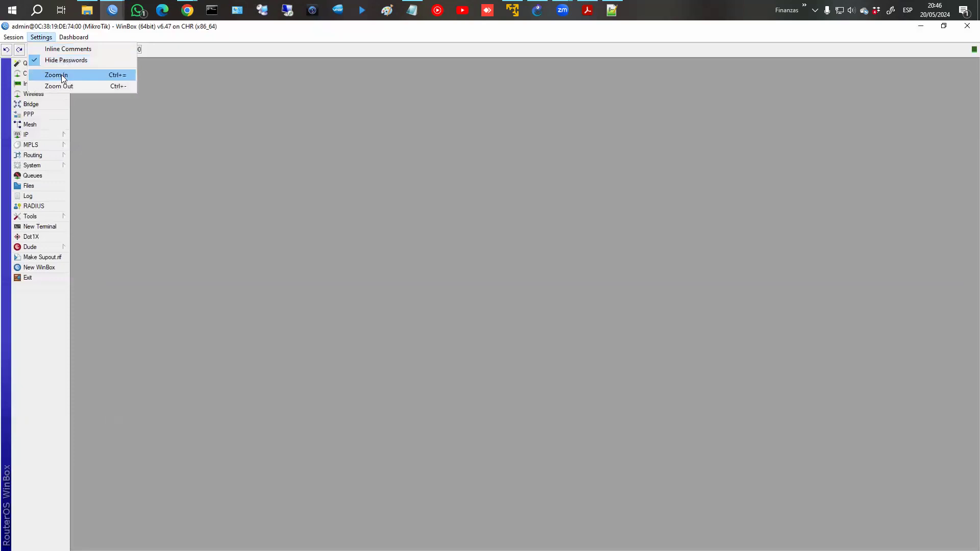
pyautogui.click(61, 75)
pyautogui.click(39, 155)
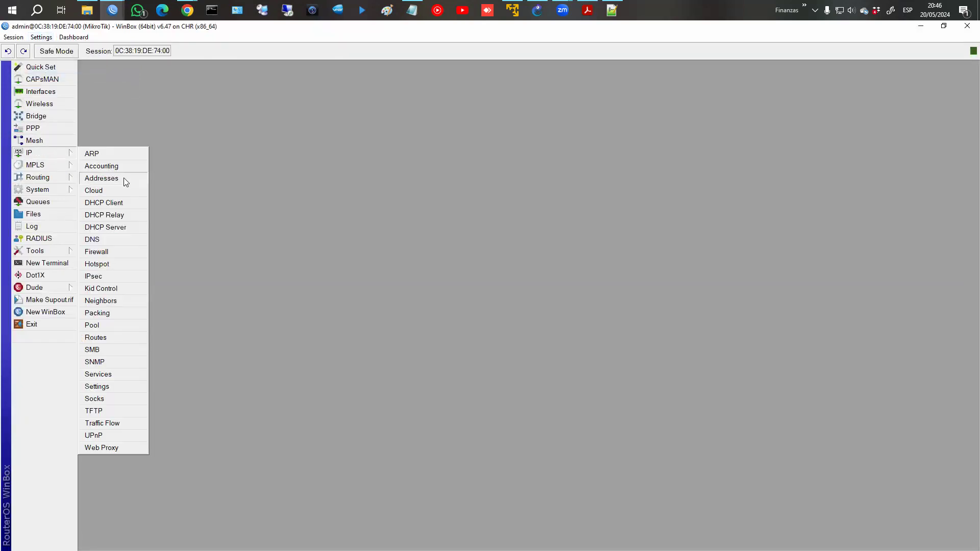
pyautogui.click(124, 178)
pyautogui.click(433, 222)
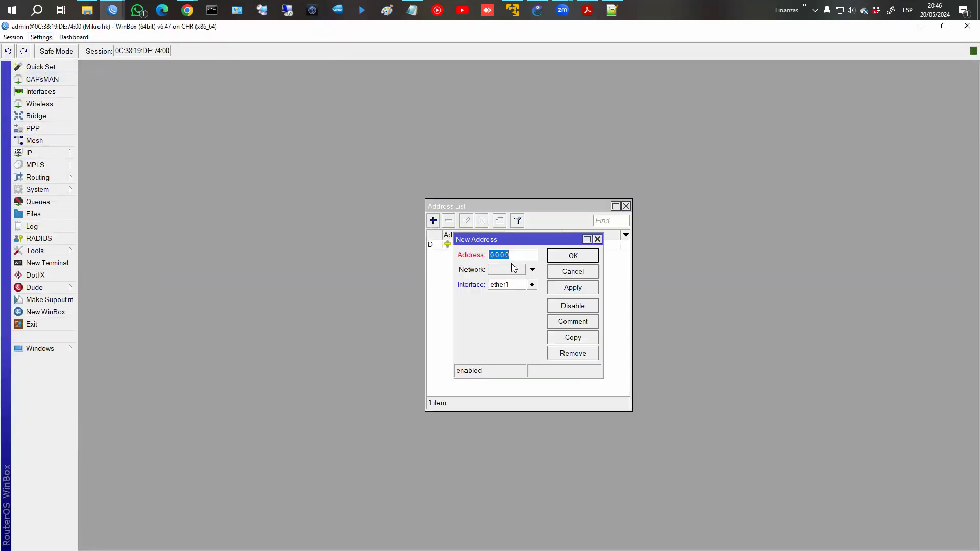
pyautogui.write('192.168.')
pyautogui.click(509, 284)
pyautogui.click(508, 302)
pyautogui.click(559, 286)
pyautogui.click(573, 255)
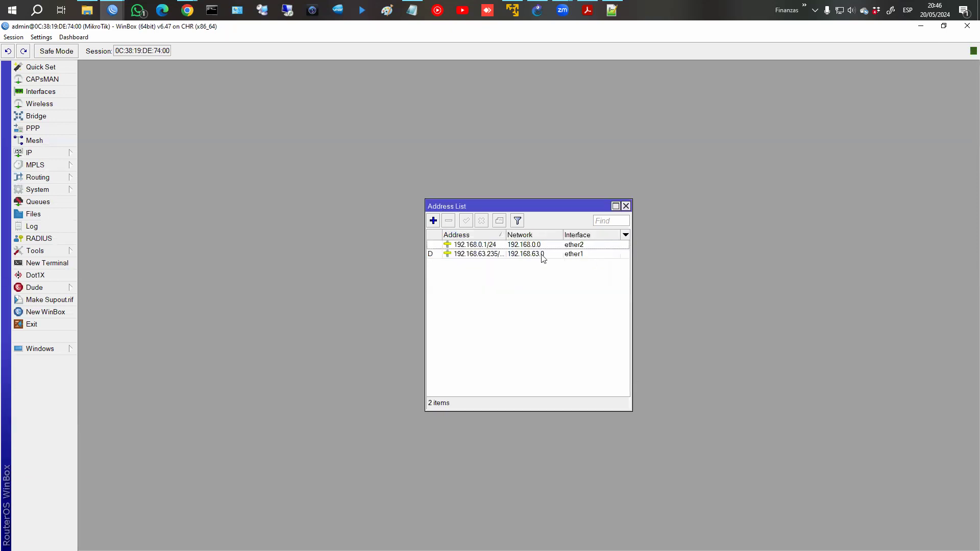
# Glance at the GNS3 topology, then return to the CHR WinBox session's IP menu.
pyautogui.click(537, 10)
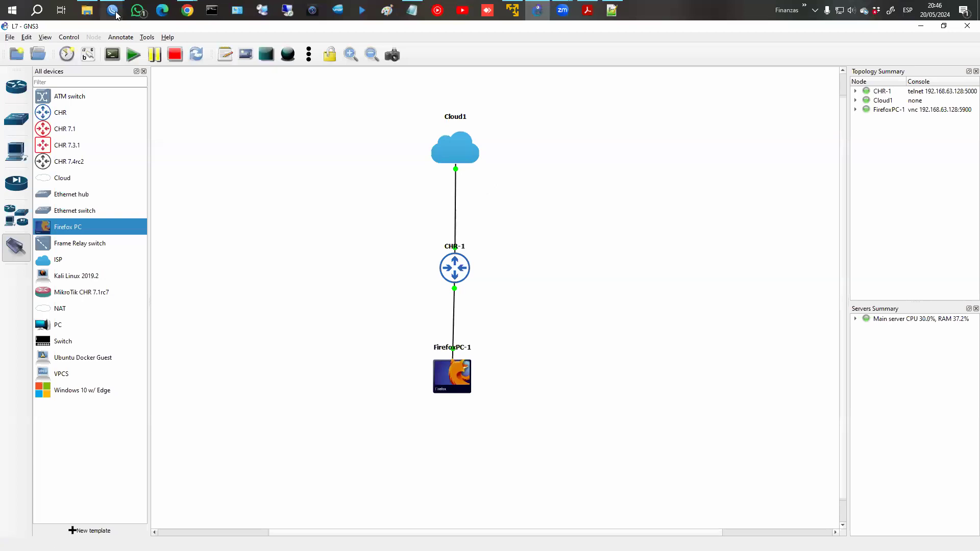
pyautogui.moveTo(112, 10)
pyautogui.click(180, 60)
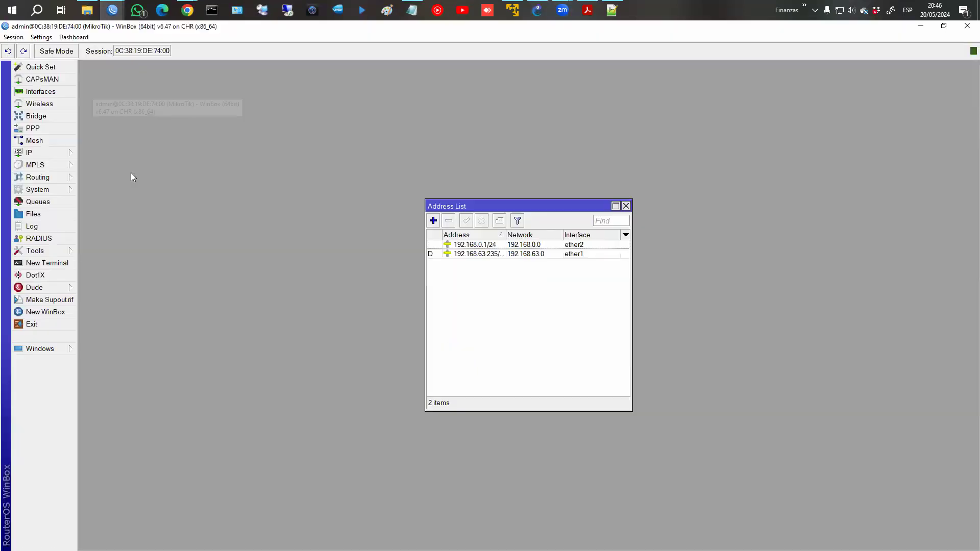
pyautogui.click(31, 153)
# Allow remote DNS requests and enter 8.8.8 as the DNS server.
pyautogui.click(114, 239)
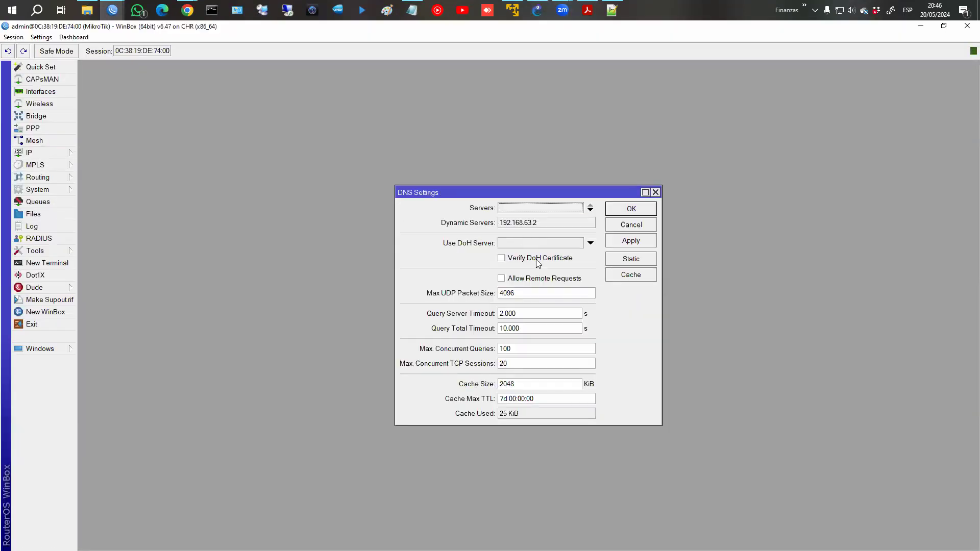
pyautogui.click(531, 278)
pyautogui.click(590, 209)
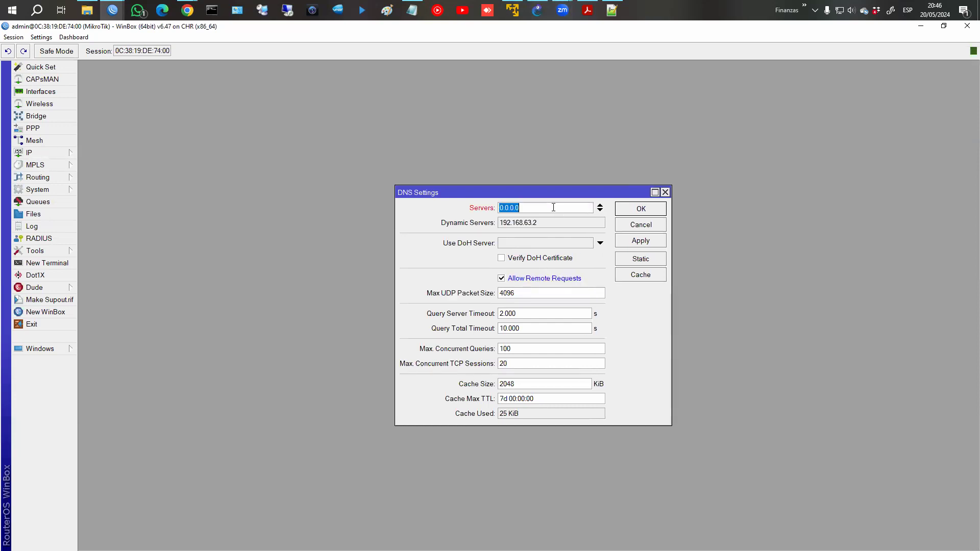
pyautogui.write('8.8.8')
pyautogui.press('Return')
# Run DHCP Setup on ether2 accepting the suggested values, creating server dhcp1.
pyautogui.click(20, 152)
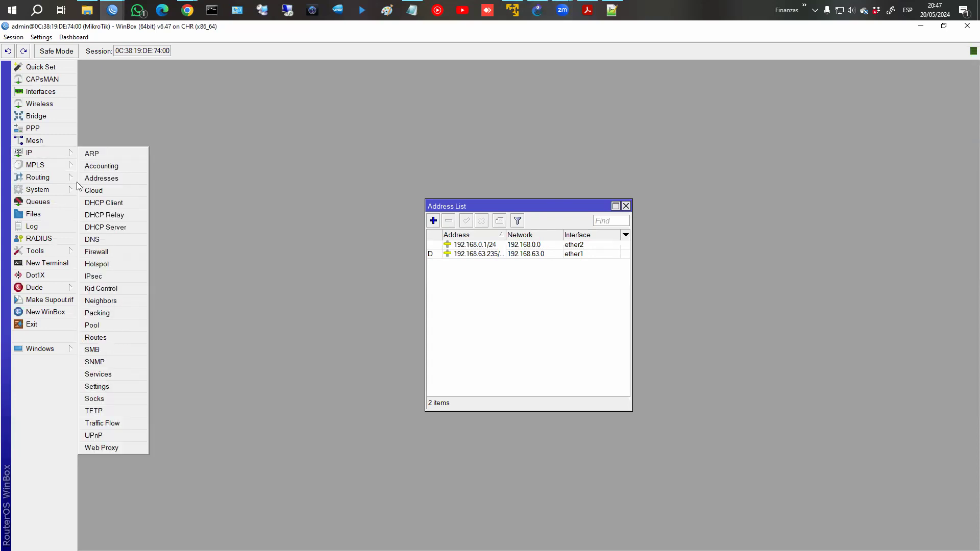
pyautogui.click(96, 228)
pyautogui.click(430, 231)
pyautogui.click(605, 303)
pyautogui.click(558, 319)
pyautogui.click(562, 319)
pyautogui.click(562, 319)
pyautogui.click(562, 319)
pyautogui.click(562, 319)
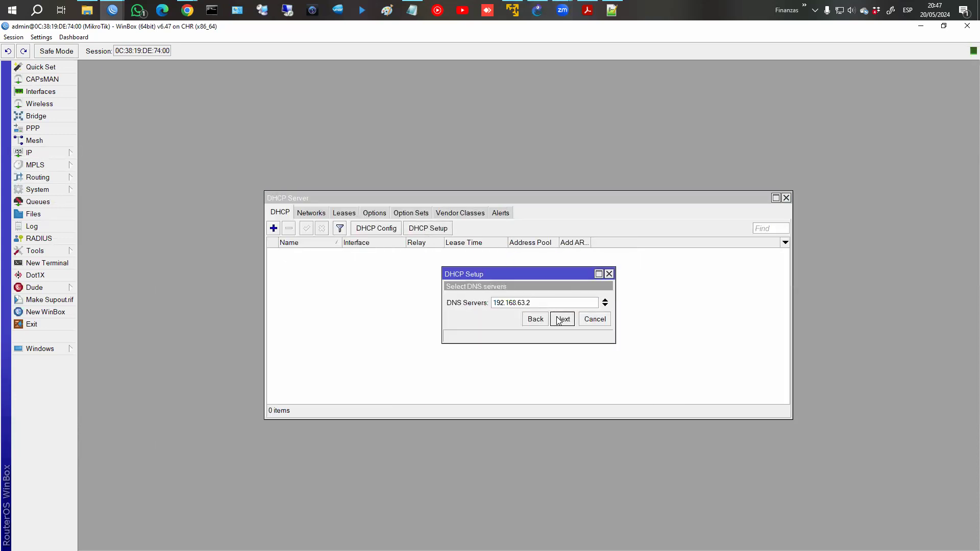
pyautogui.click(562, 319)
pyautogui.click(561, 319)
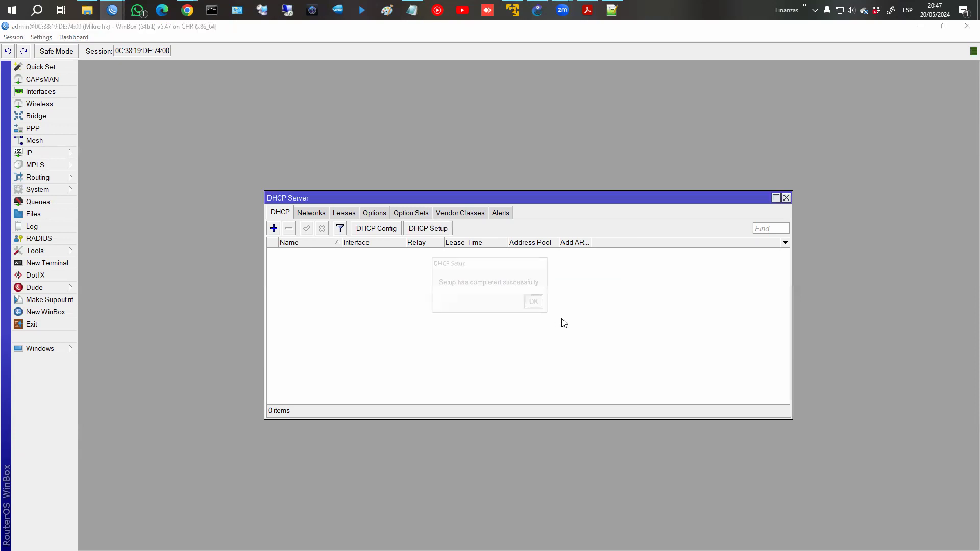
pyautogui.click(542, 306)
pyautogui.click(785, 198)
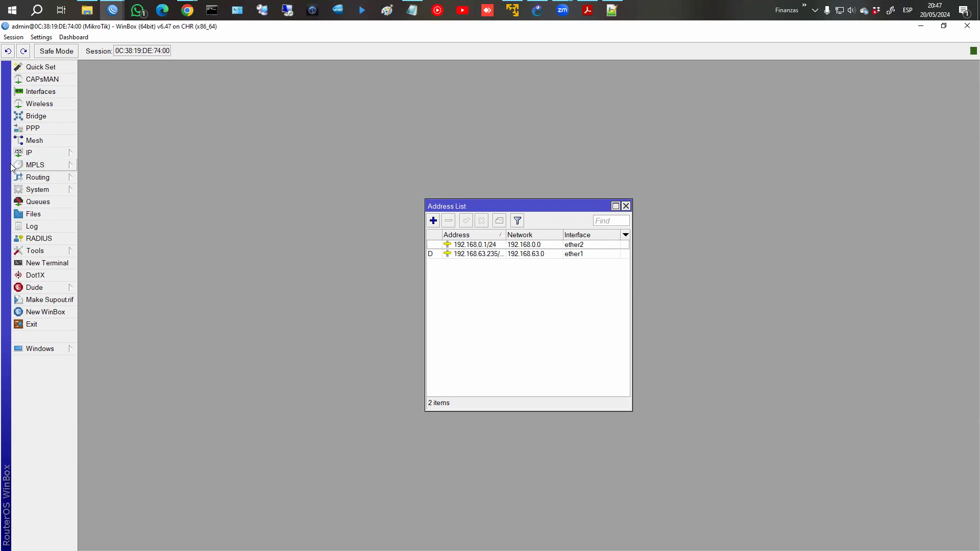
pyautogui.click(29, 154)
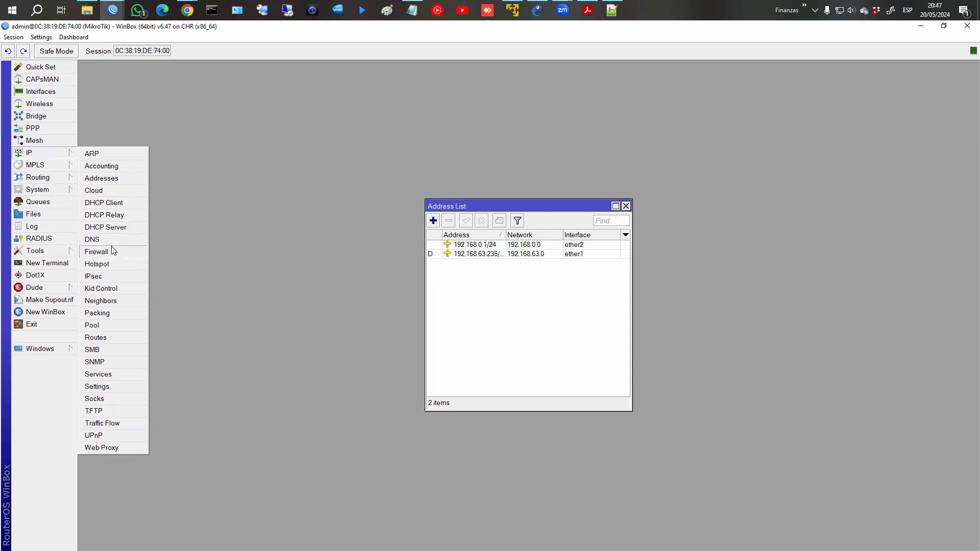
# Add a srcnat masquerade NAT rule on out-interface ether1, then close Firewall and Address List.
pyautogui.click(96, 251)
pyautogui.click(307, 213)
pyautogui.click(295, 213)
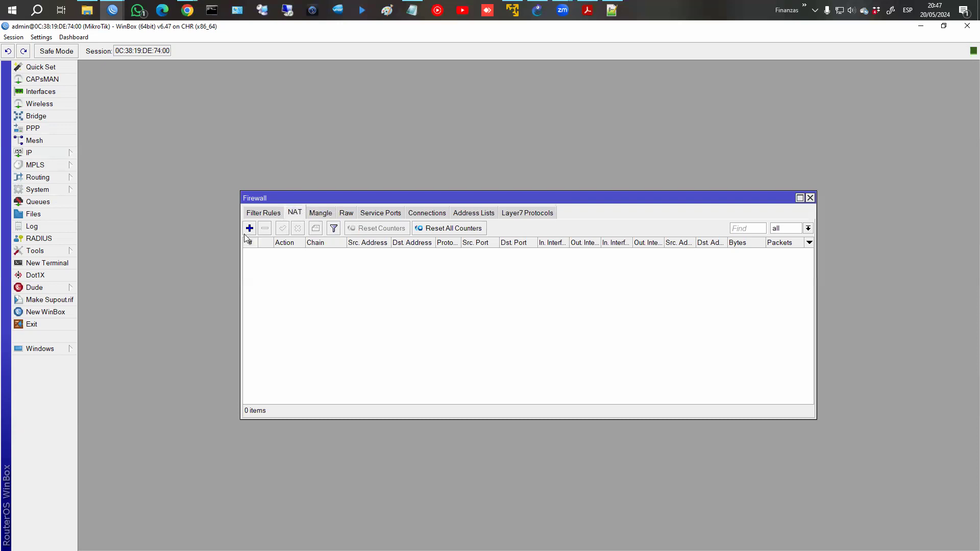
pyautogui.click(250, 229)
pyautogui.click(506, 313)
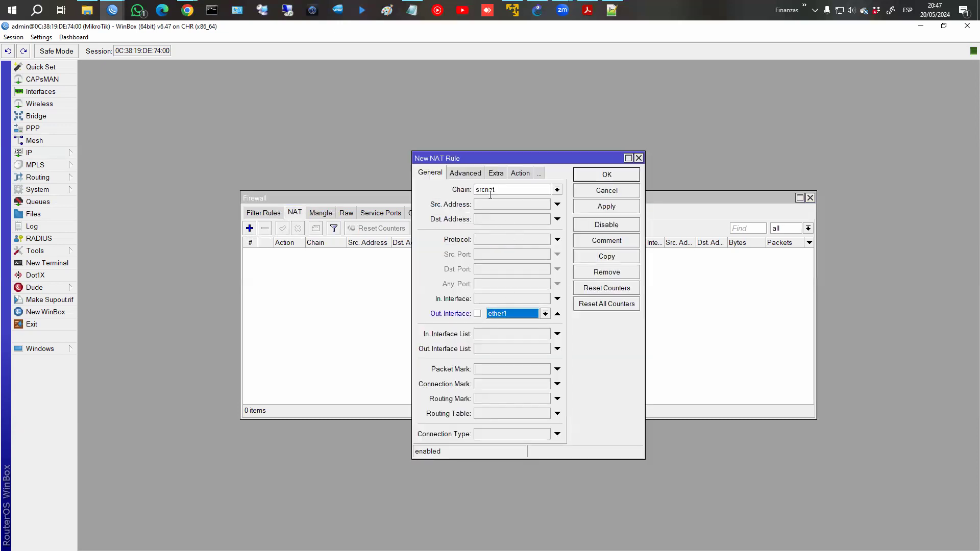
pyautogui.click(515, 173)
pyautogui.click(512, 189)
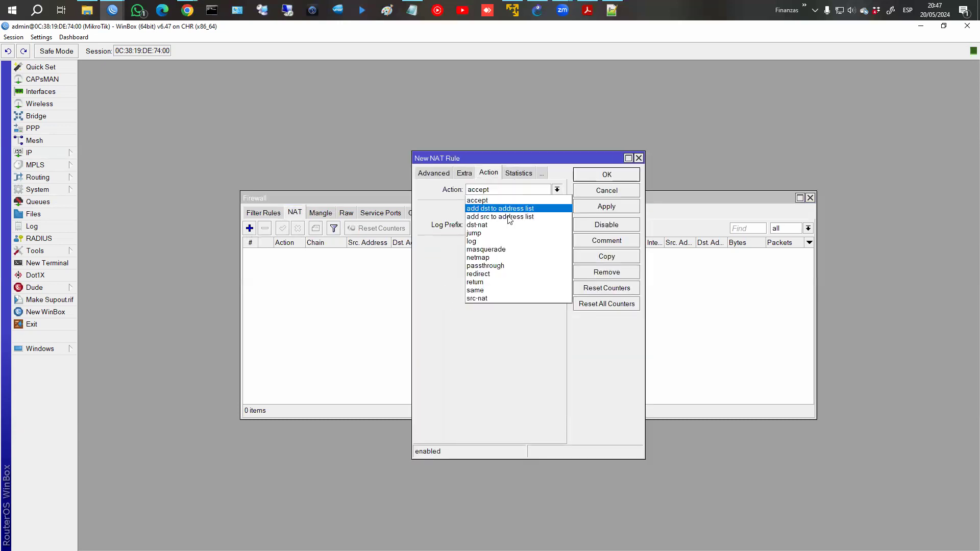
pyautogui.click(498, 249)
pyautogui.click(606, 174)
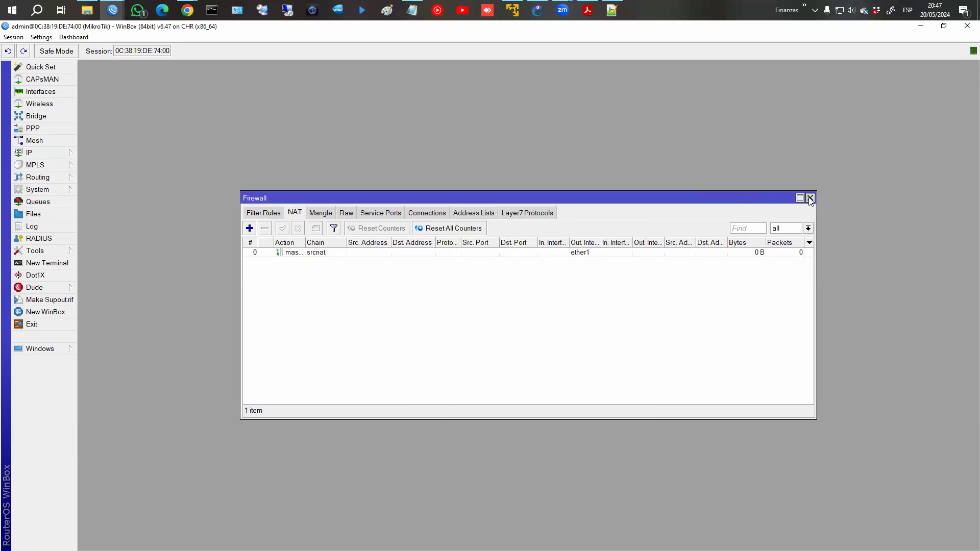
pyautogui.click(810, 198)
pyautogui.click(626, 206)
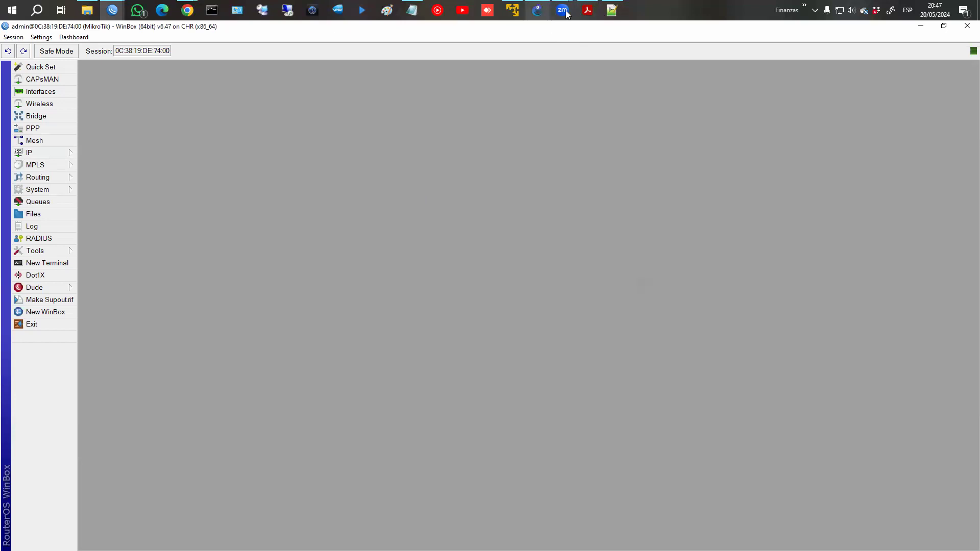
# Ping fb.com from a terminal in FirefoxPC-1's console, then return to WinBox.
pyautogui.click(540, 19)
pyautogui.rightClick(442, 363)
pyautogui.click(483, 366)
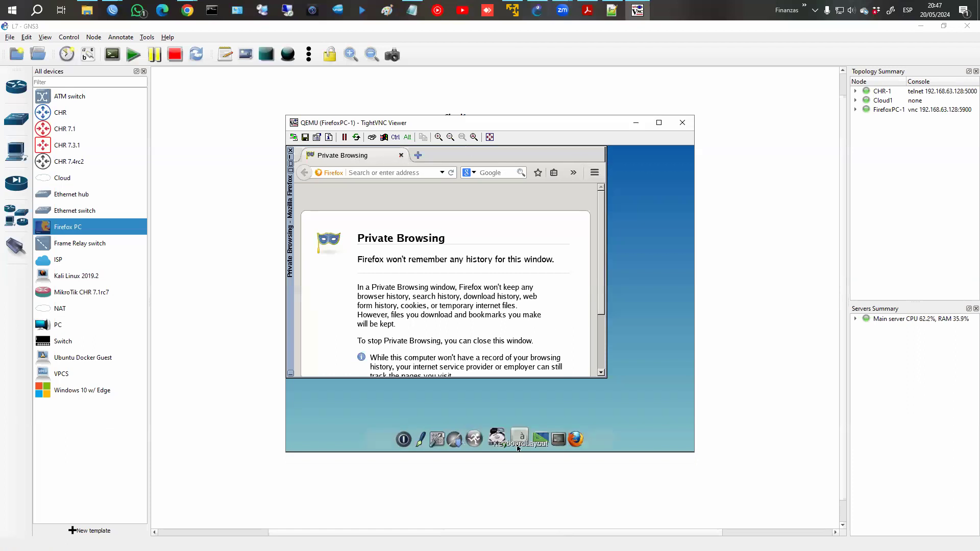
pyautogui.click(551, 434)
pyautogui.write('ping ')
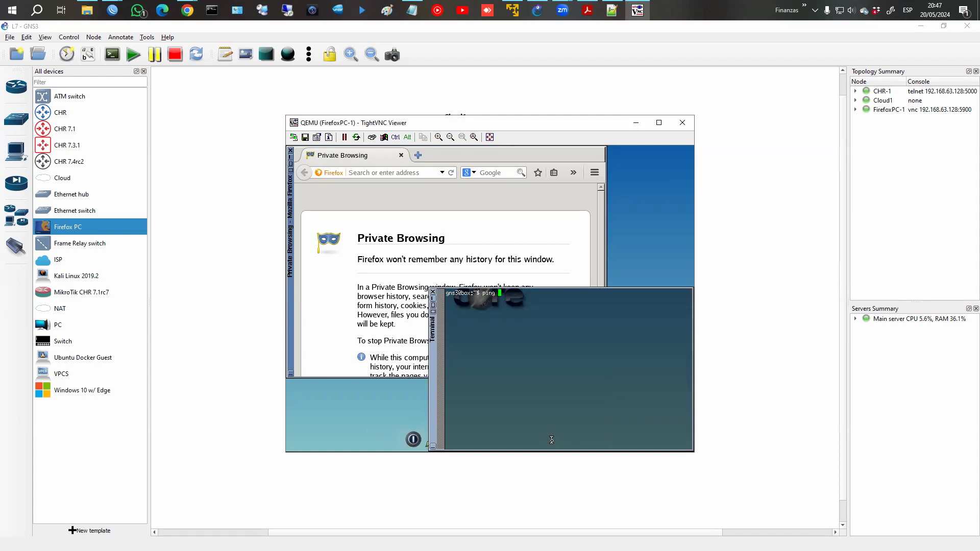
pyautogui.write('fb.com')
pyautogui.press('Return')
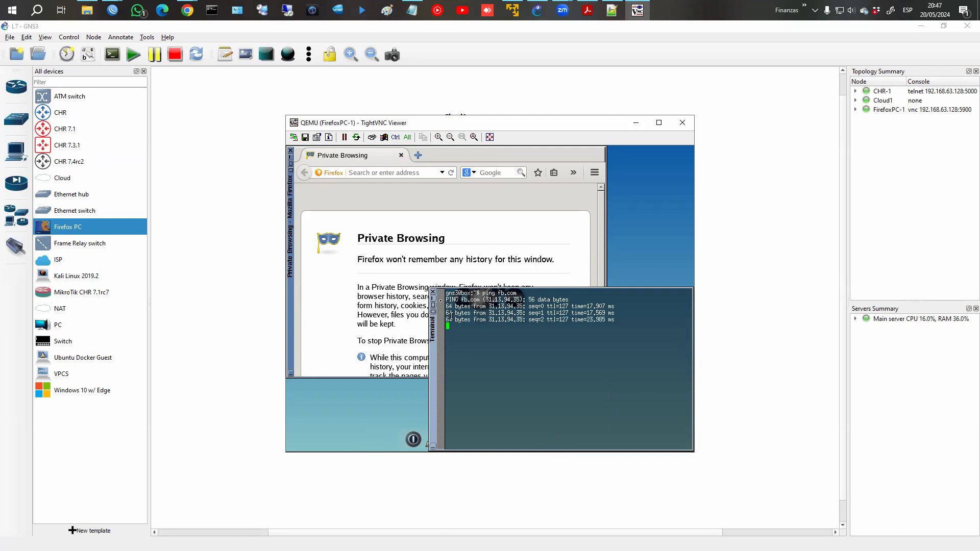
pyautogui.click(433, 294)
pyautogui.moveTo(112, 10)
pyautogui.click(164, 58)
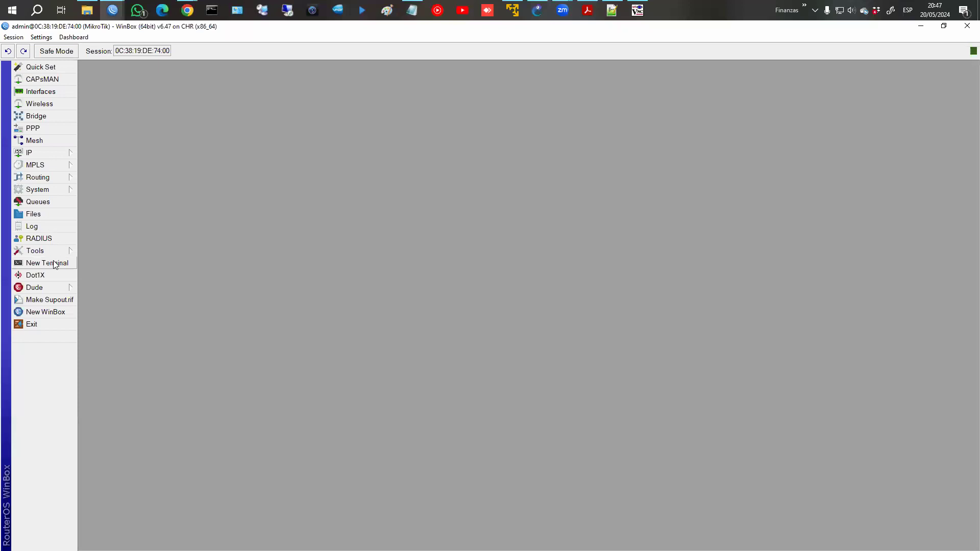
# Paste the layer7-protocol add commands into a new RouterOS terminal.
pyautogui.click(47, 263)
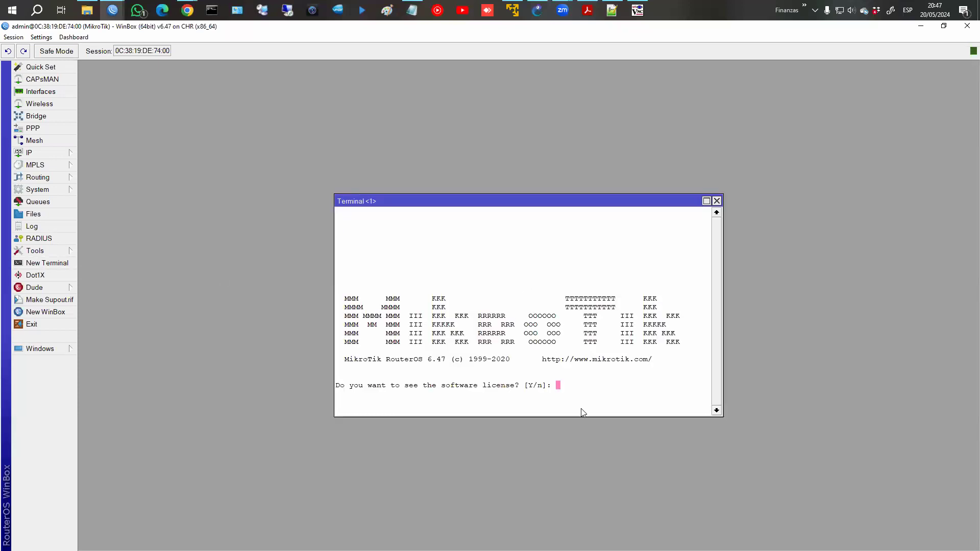
pyautogui.write('n')
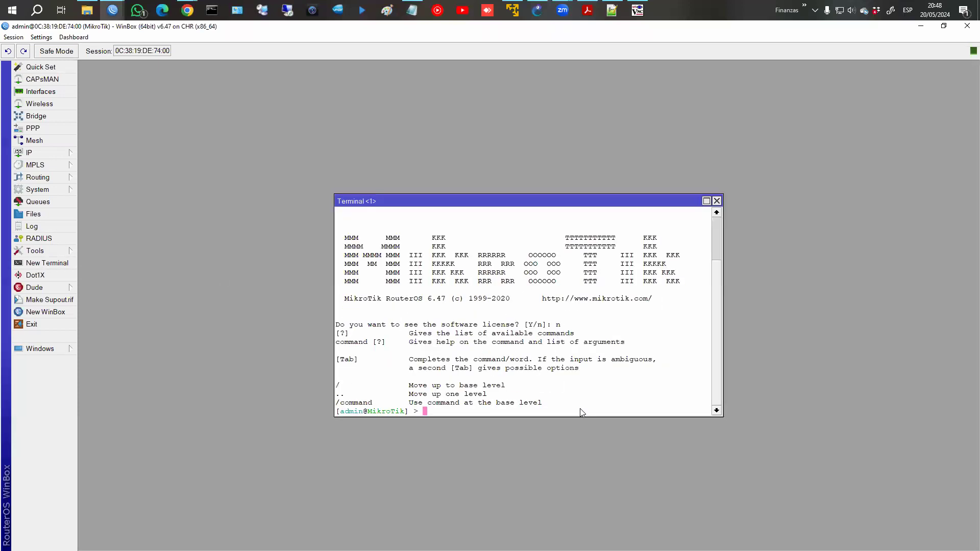
pyautogui.hotkey('ctrl', 'v')
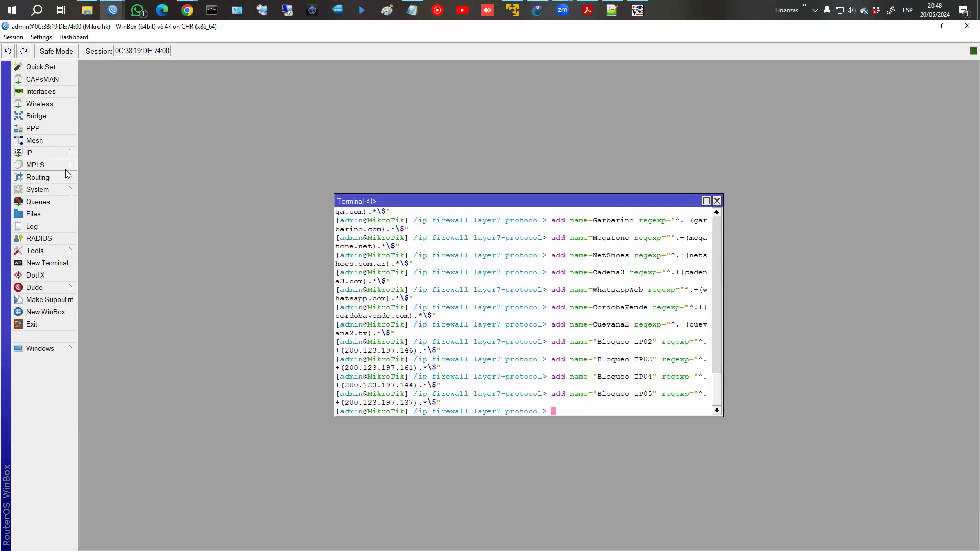
# Check the 53 Layer7 Protocols in IP > Firewall, close the terminal, show Filter Rules.
pyautogui.click(49, 157)
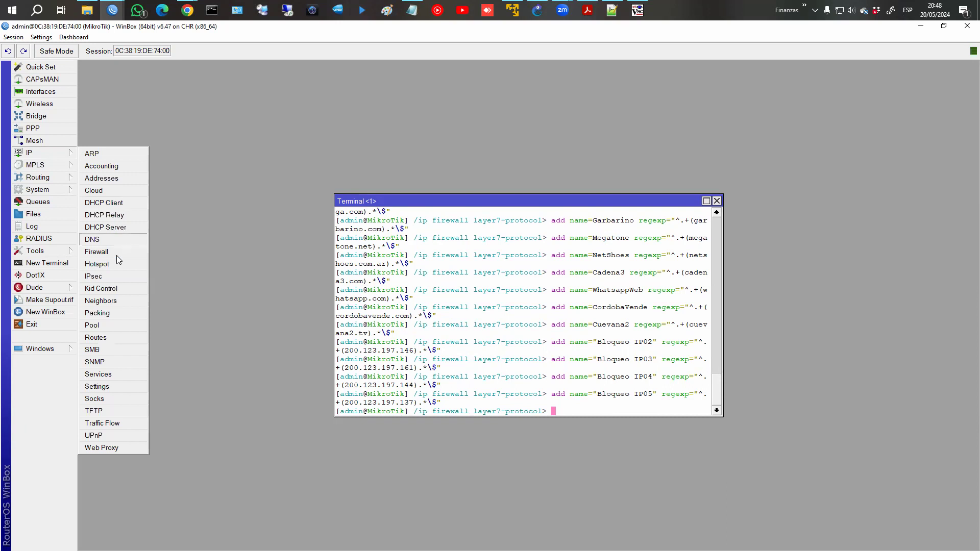
pyautogui.click(123, 249)
pyautogui.click(525, 216)
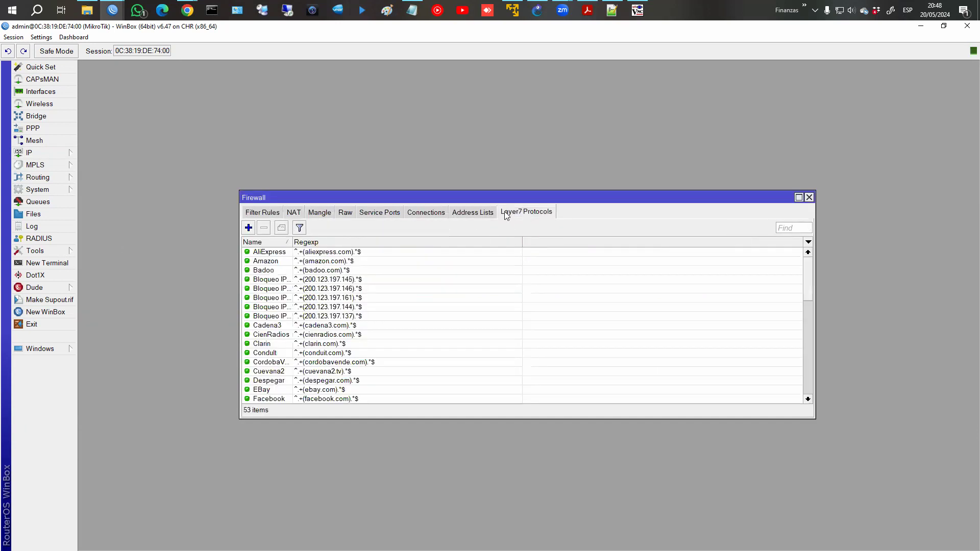
pyautogui.scroll(-2, 337, 298)
pyautogui.scroll(2, 337, 299)
pyautogui.moveTo(474, 189); pyautogui.dragTo(372, 63)
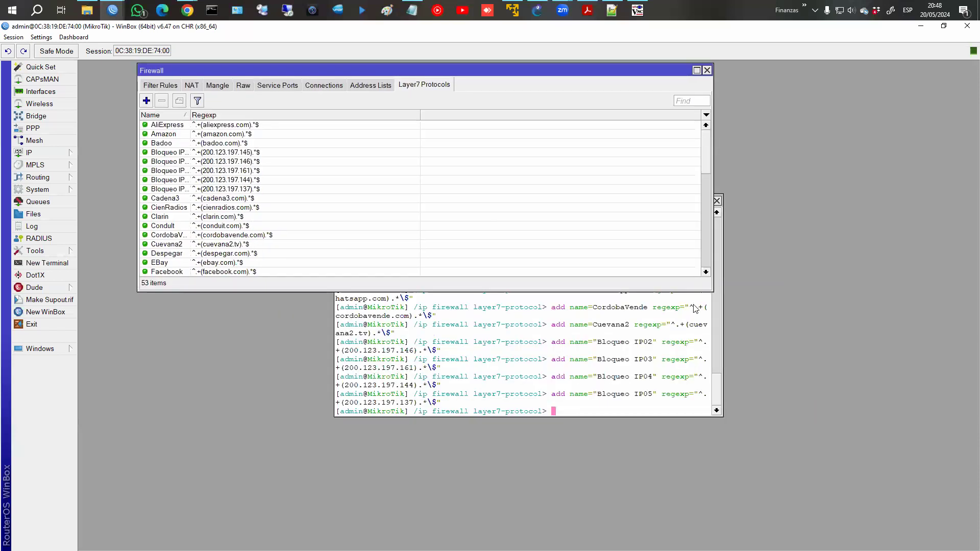
pyautogui.click(716, 202)
pyautogui.click(716, 201)
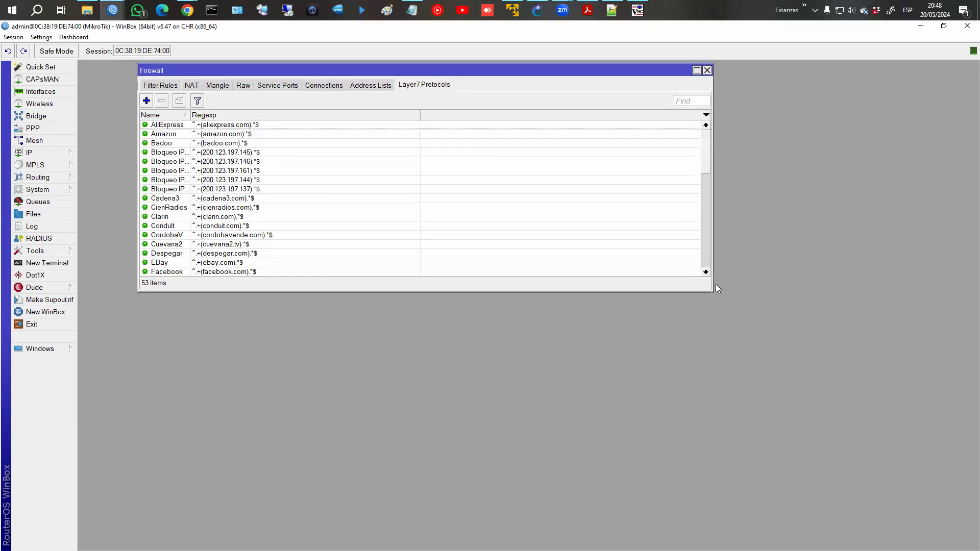
pyautogui.moveTo(713, 293); pyautogui.dragTo(841, 493)
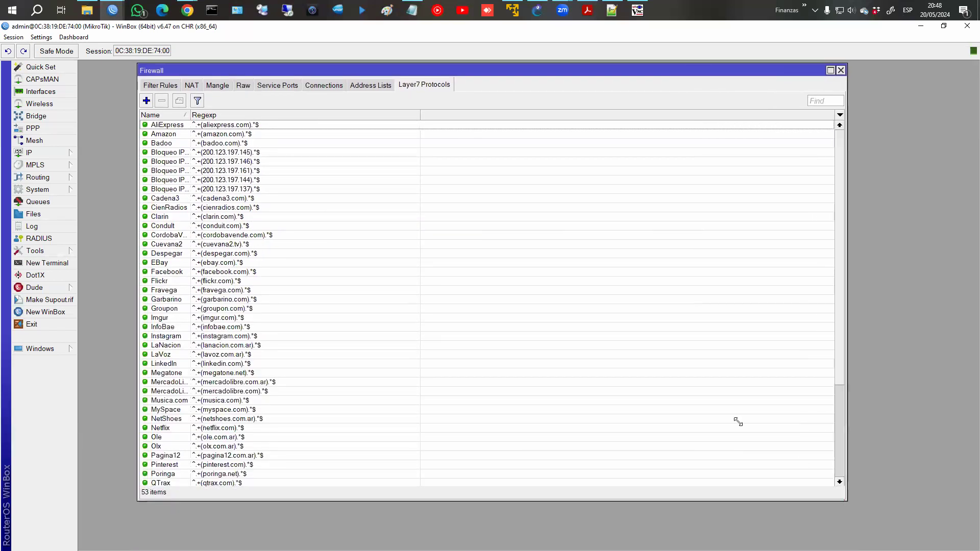
pyautogui.click(160, 85)
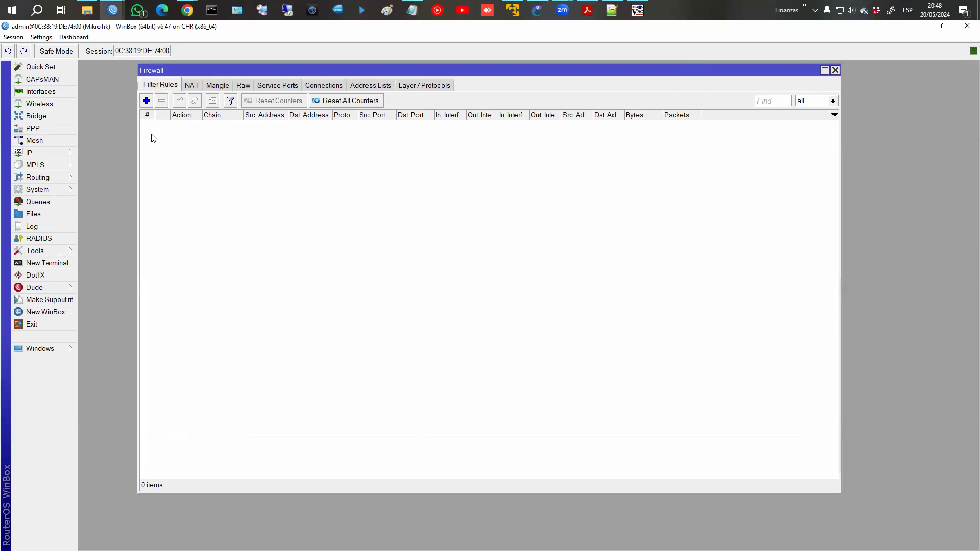
# Add a forward-chain filter rule matching Layer7 protocol LaVoz with action drop.
pyautogui.click(146, 101)
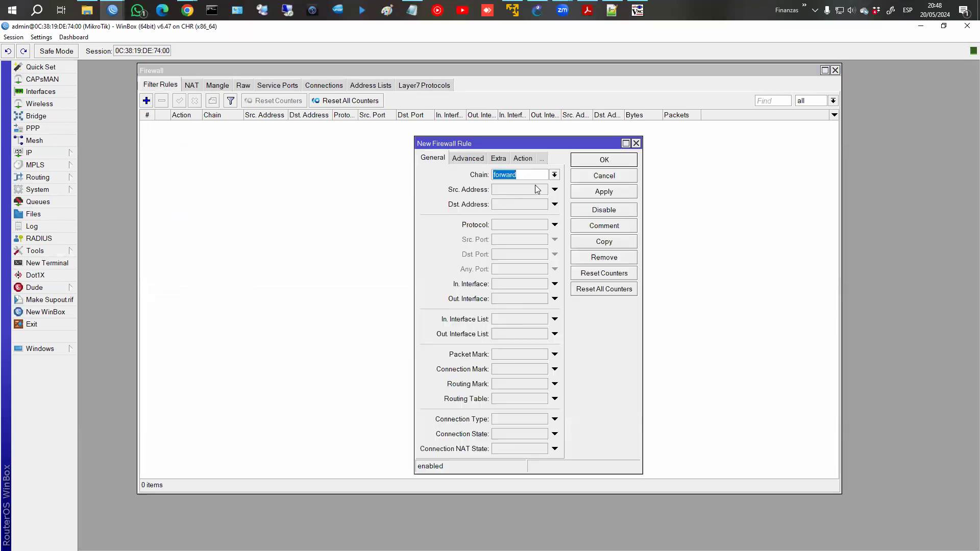
pyautogui.click(472, 160)
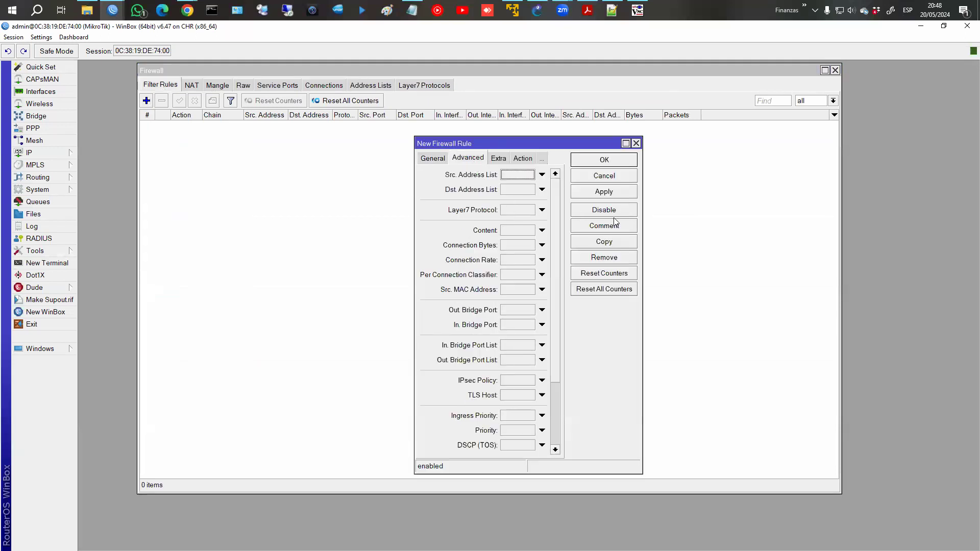
pyautogui.moveTo(642, 227); pyautogui.dragTo(737, 219)
pyautogui.click(637, 210)
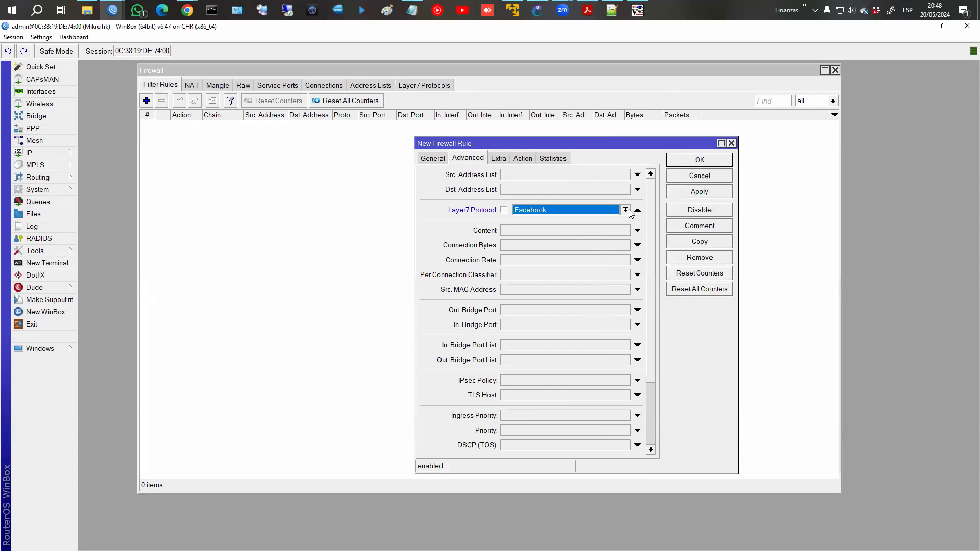
pyautogui.click(625, 210)
pyautogui.scroll(-2, 573, 291)
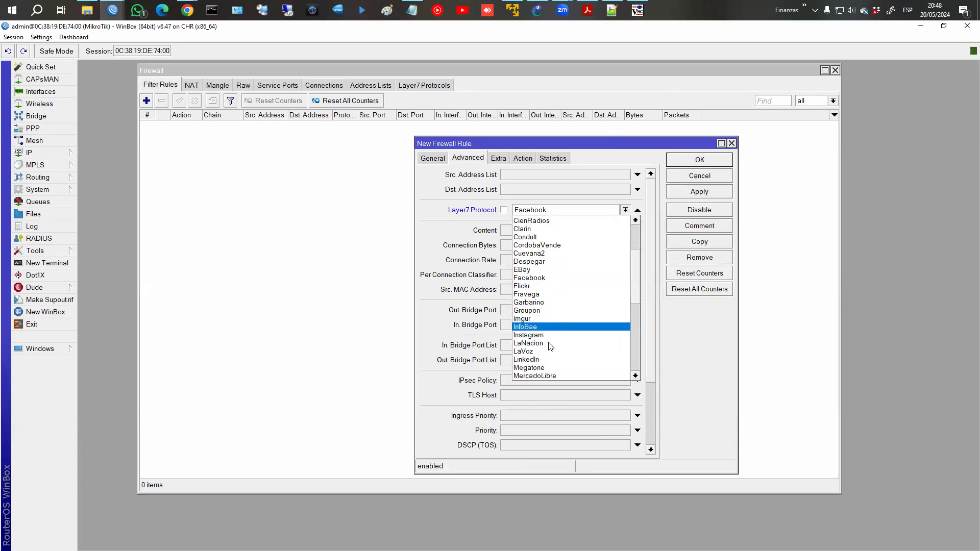
pyautogui.click(550, 346)
pyautogui.click(531, 157)
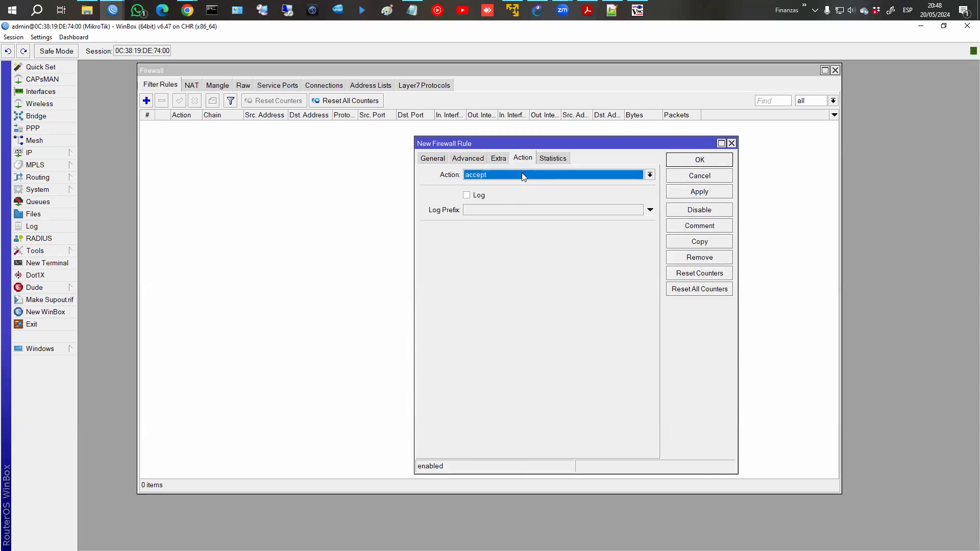
pyautogui.click(522, 175)
pyautogui.click(526, 217)
pyautogui.click(700, 192)
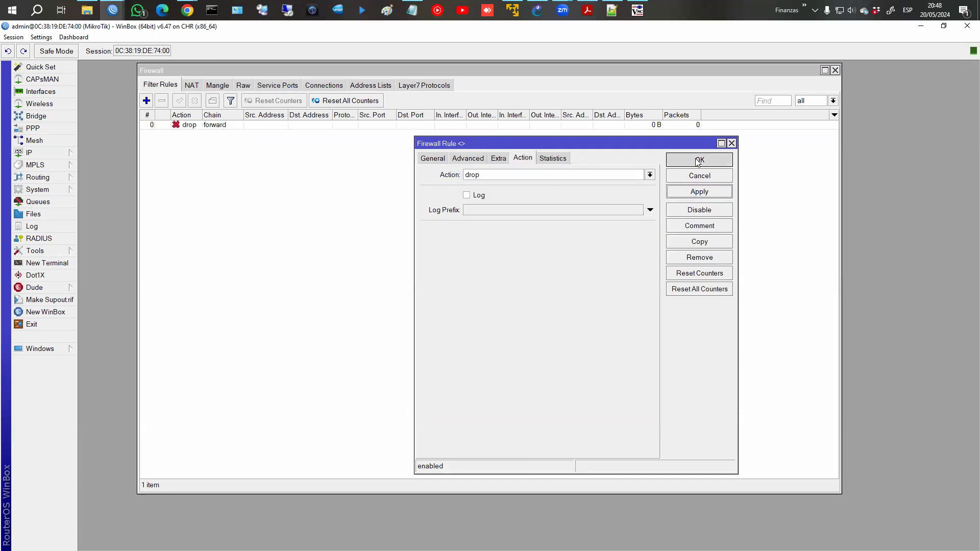
pyautogui.click(698, 160)
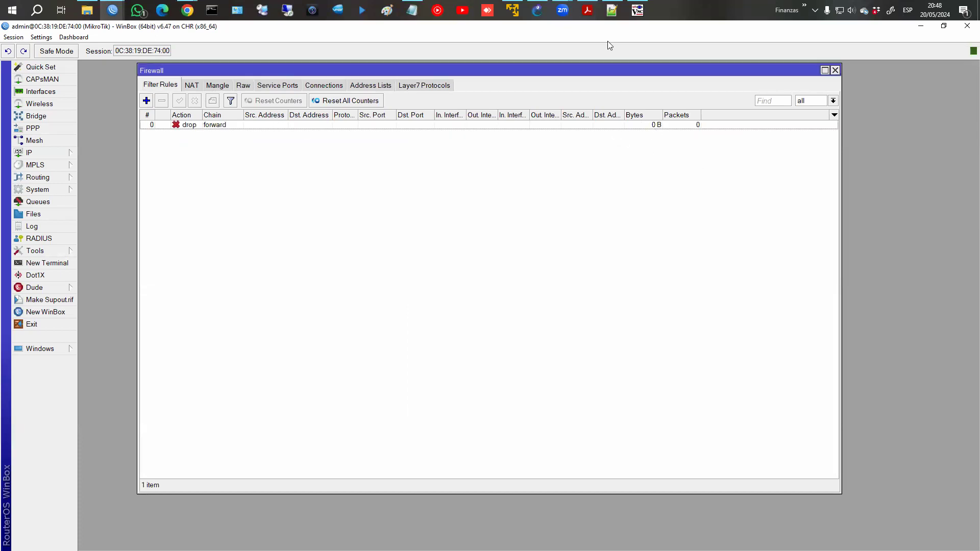
pyautogui.click(637, 10)
pyautogui.click(378, 173)
pyautogui.write('www.lavoz')
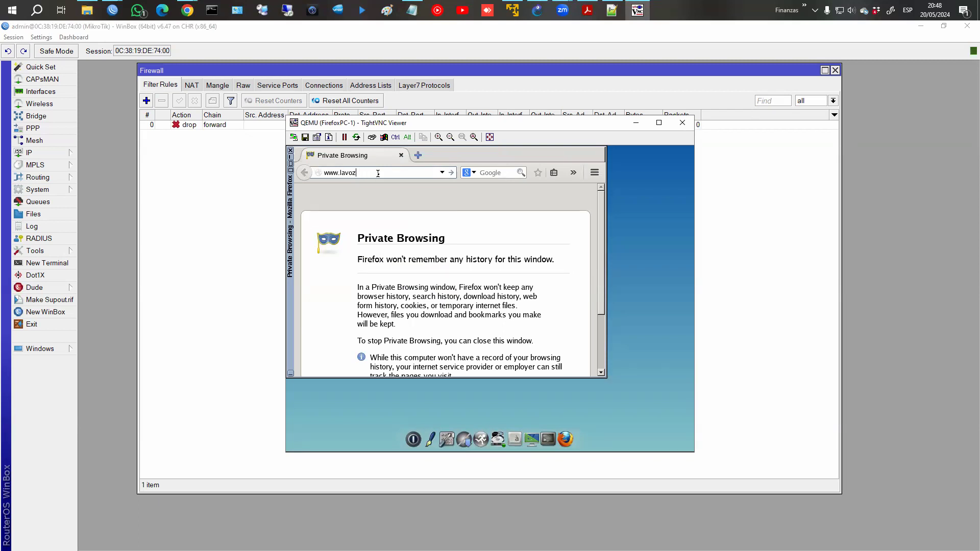
pyautogui.press('Return')
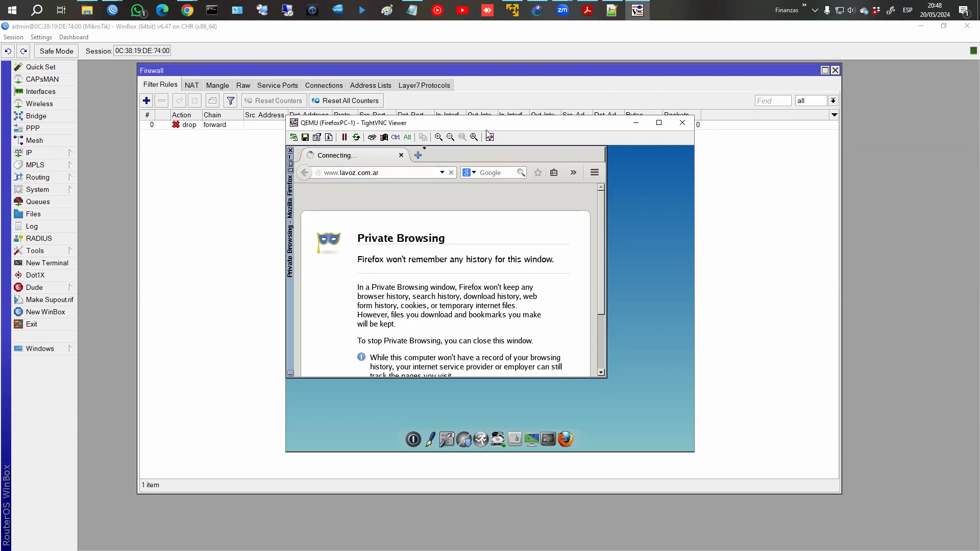
pyautogui.moveTo(487, 130); pyautogui.dragTo(504, 166)
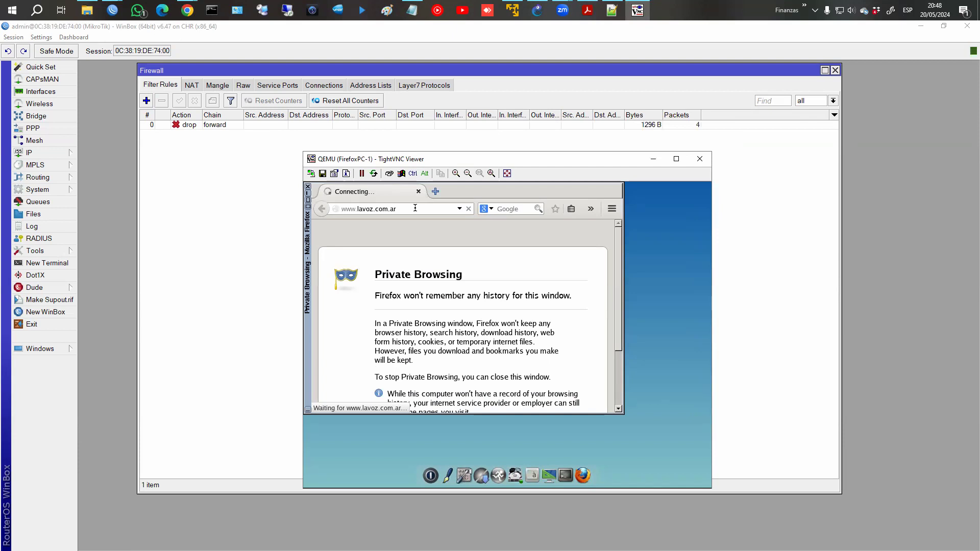
pyautogui.click(634, 126)
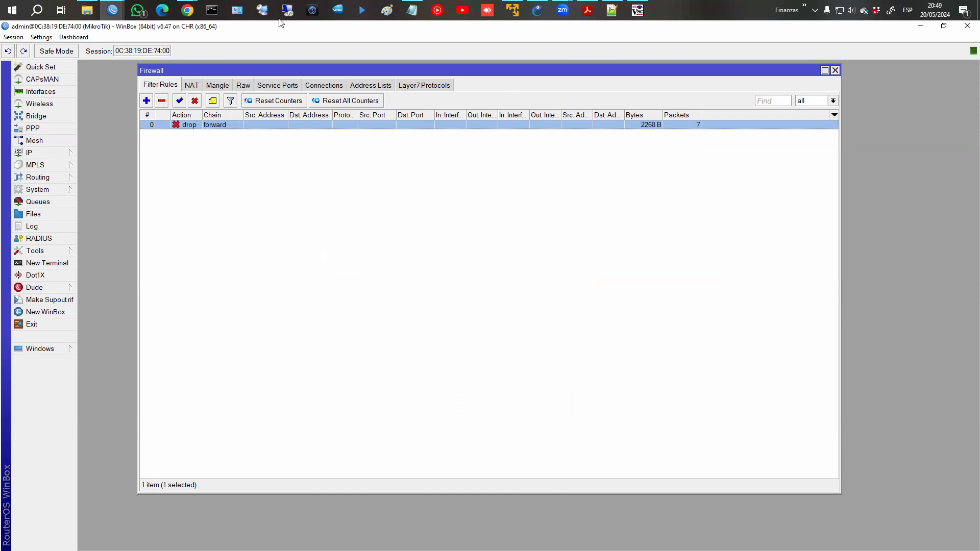
pyautogui.click(637, 10)
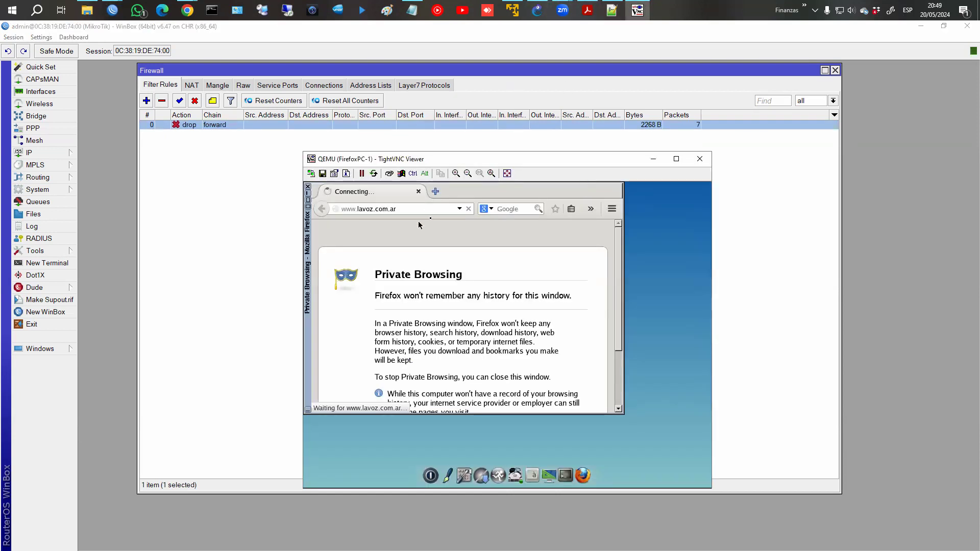
pyautogui.click(653, 159)
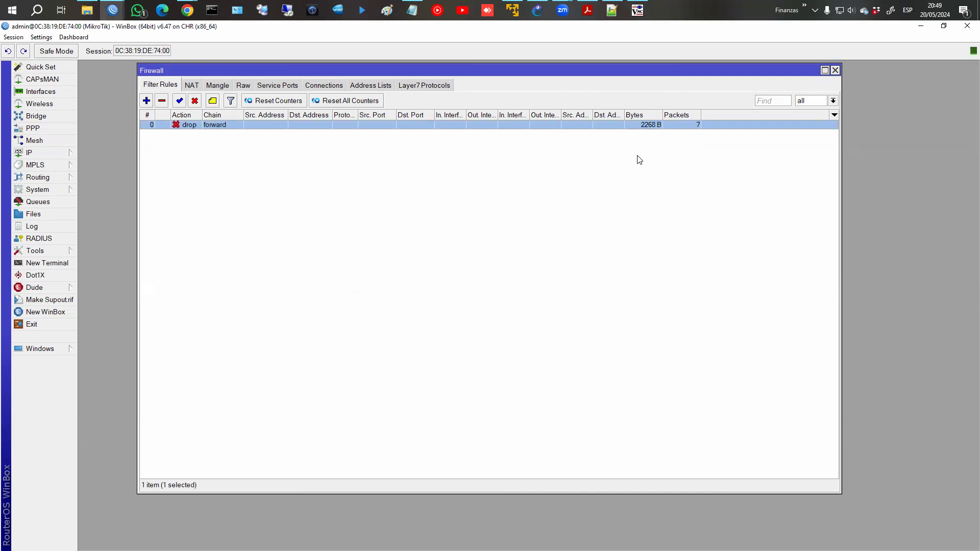
pyautogui.click(409, 84)
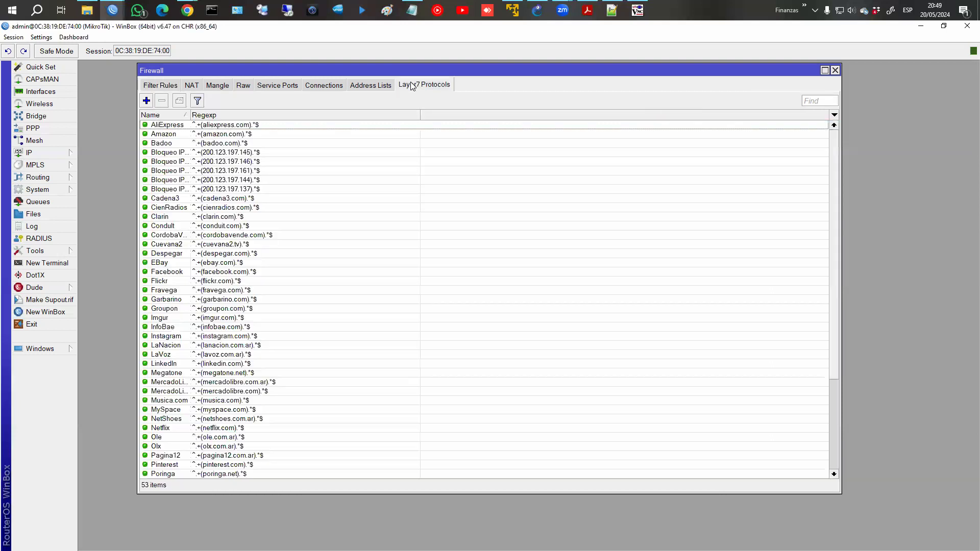
# Add a live CPU usage readout to the session's Dashboard.
pyautogui.click(254, 127)
pyautogui.scroll(-5, 257, 444)
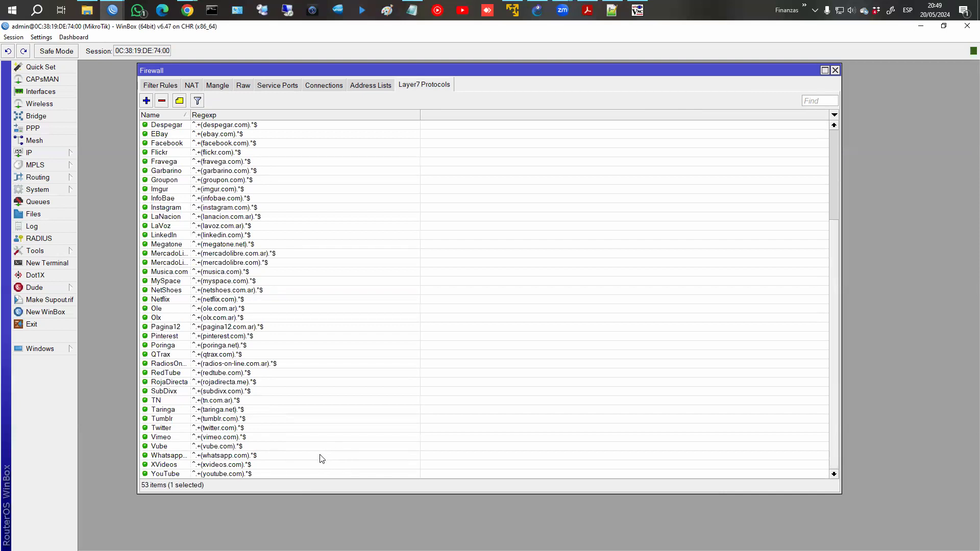
pyautogui.click(74, 37)
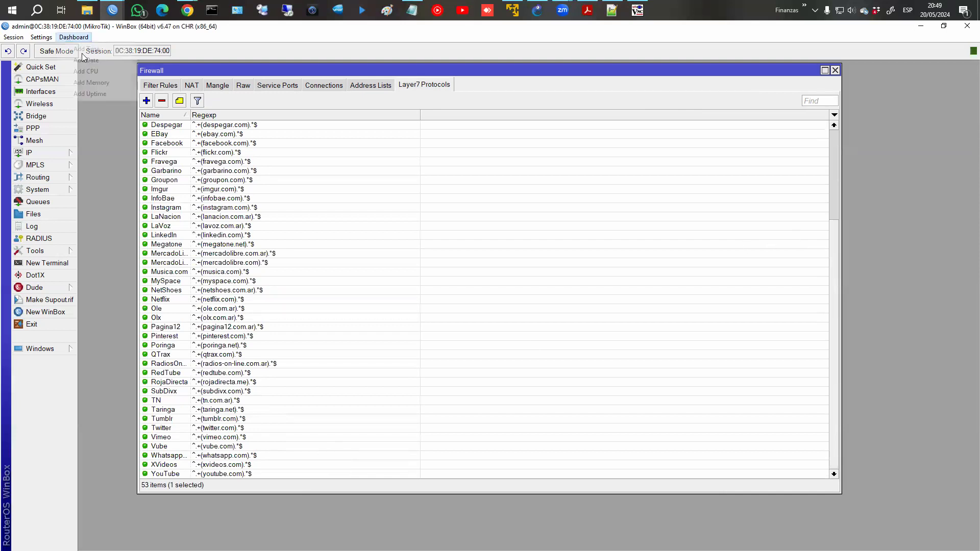
pyautogui.click(89, 72)
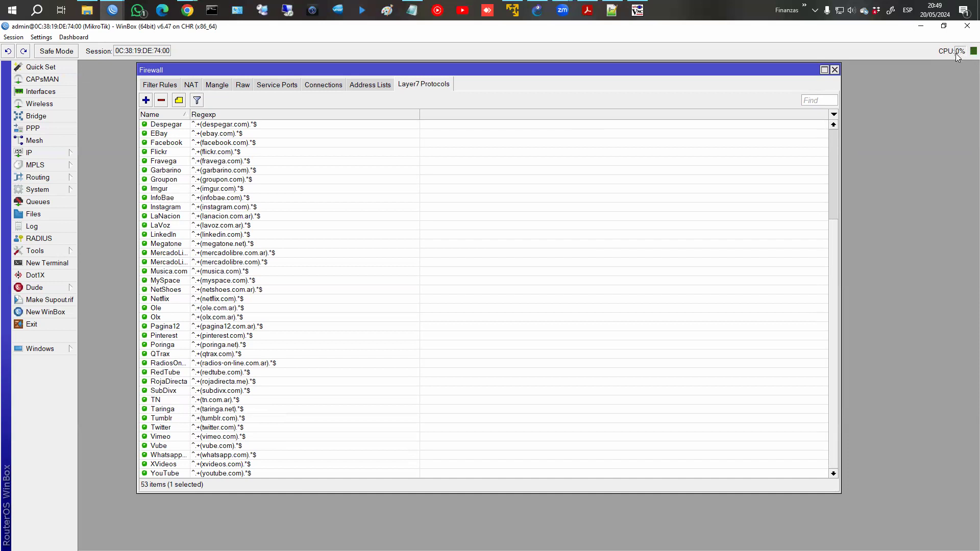
# Run the CPU profiler from Tools > Profile, stop it, and close the window.
pyautogui.click(69, 251)
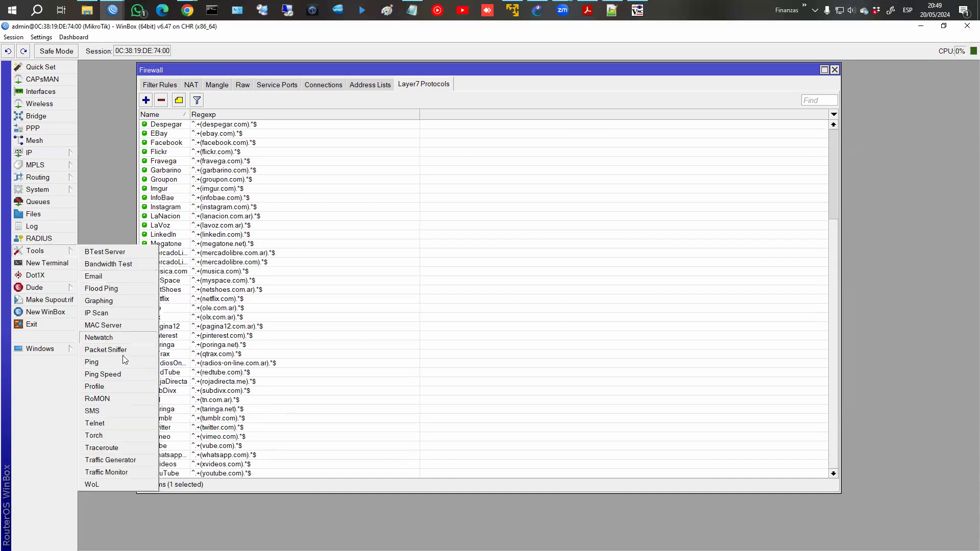
pyautogui.click(100, 387)
pyautogui.click(619, 196)
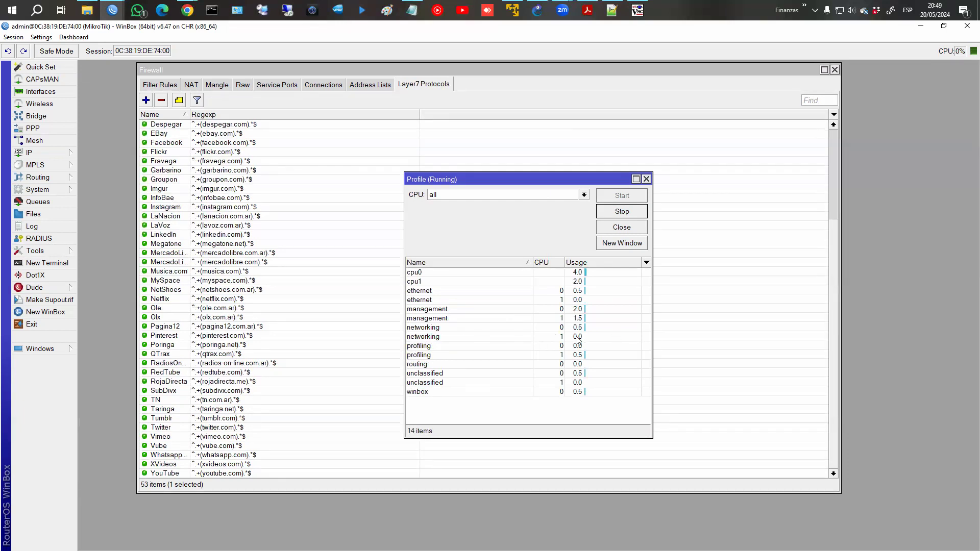
pyautogui.click(620, 212)
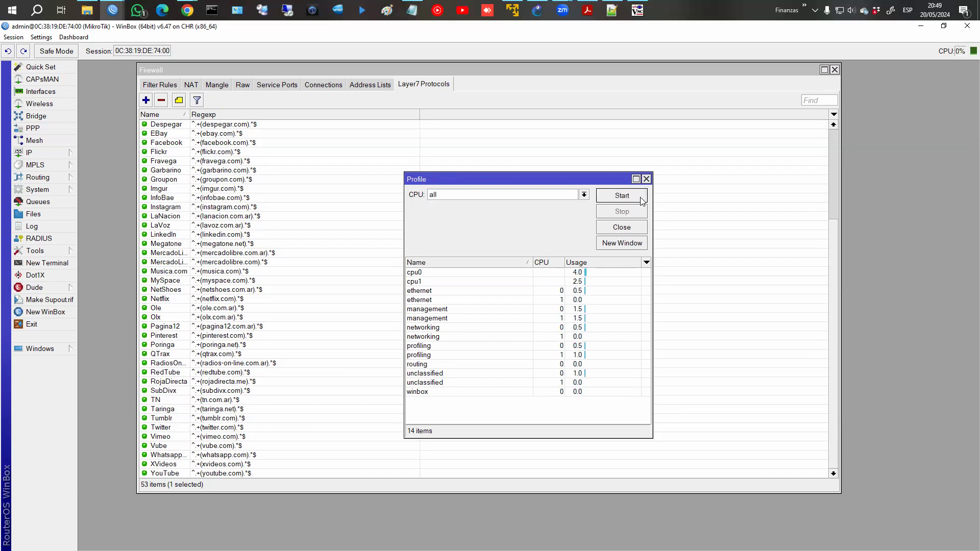
pyautogui.click(646, 179)
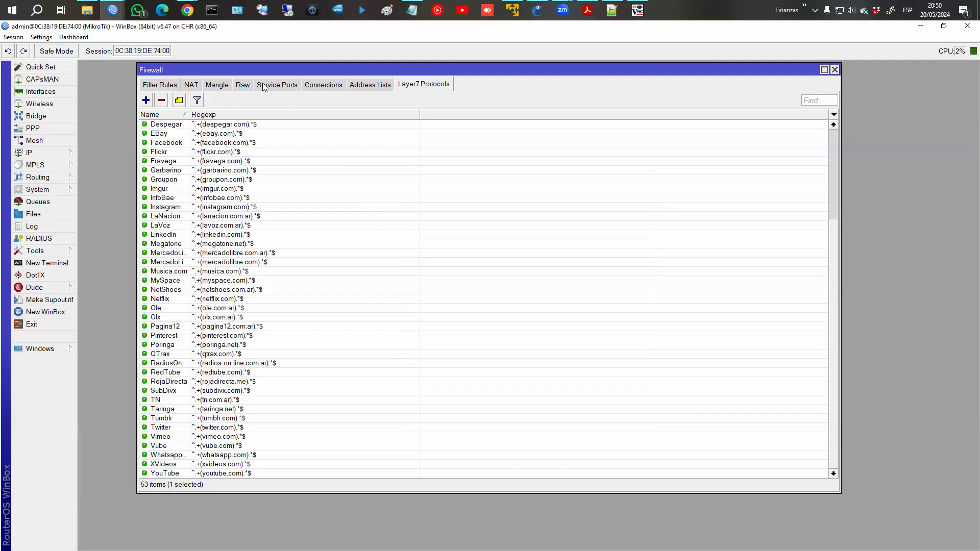
# Show the Firewall's Mangle rule list, currently empty with 0 items.
pyautogui.click(217, 85)
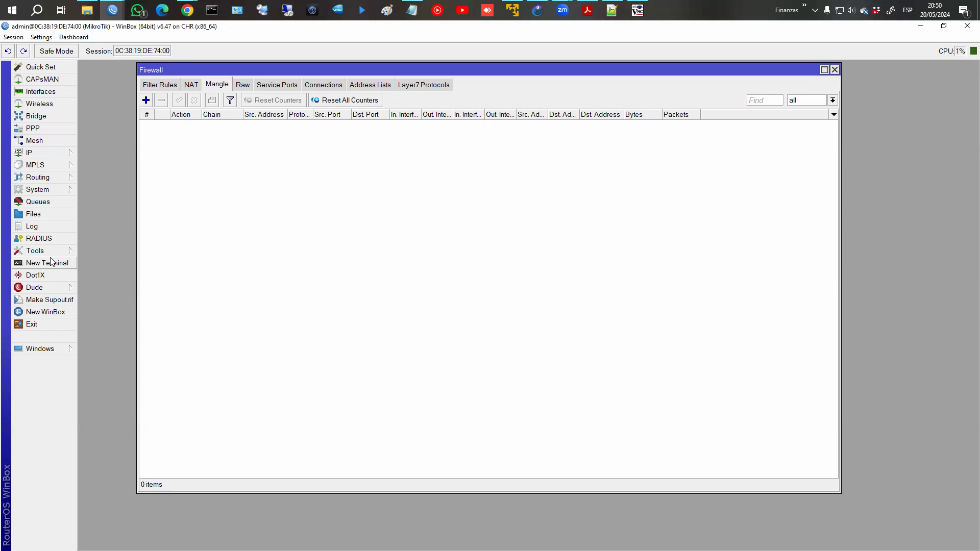
pyautogui.click(188, 10)
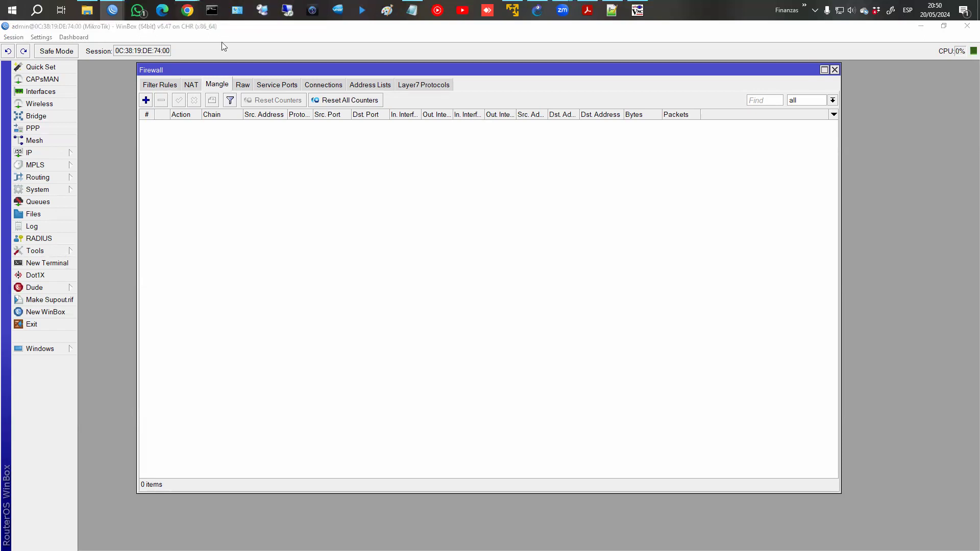
# Page the L7 protocols book back to chapter 1, then forward to '3. Ejemplo:'.
pyautogui.click(200, 69)
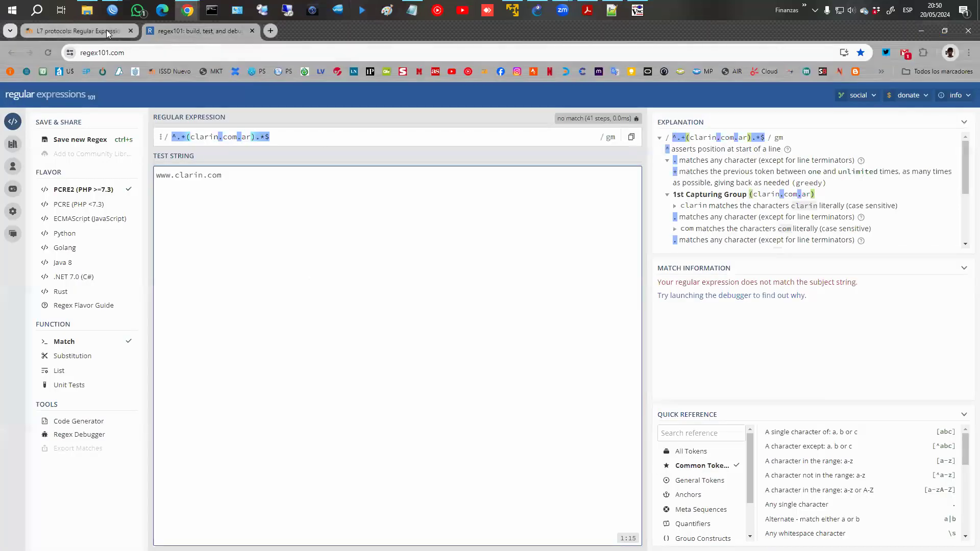
pyautogui.click(106, 30)
pyautogui.click(764, 487)
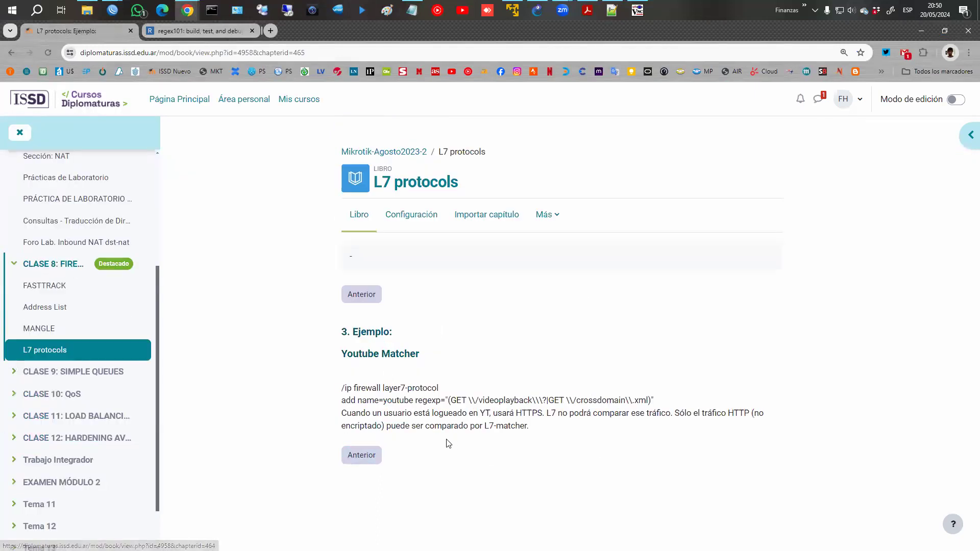
pyautogui.click(364, 461)
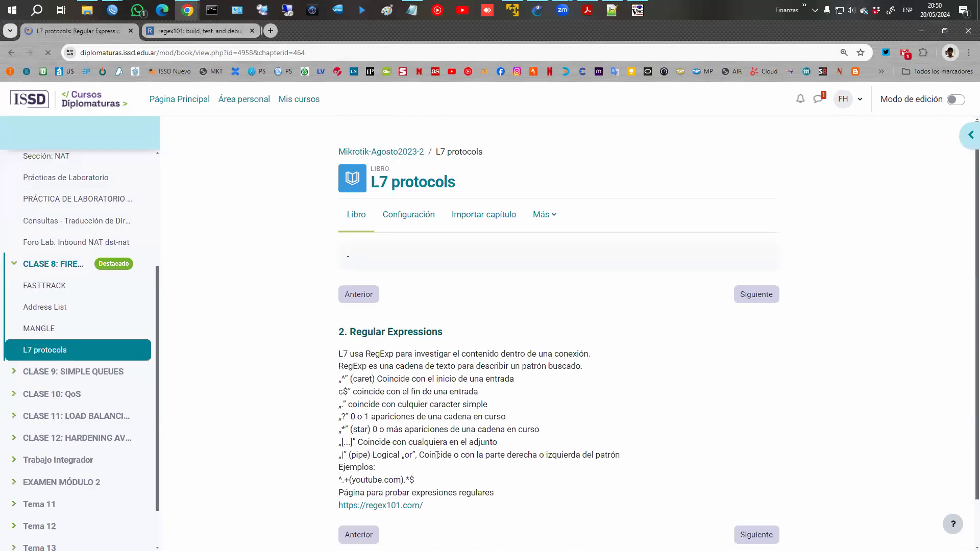
pyautogui.scroll(-1, 366, 482)
pyautogui.click(366, 483)
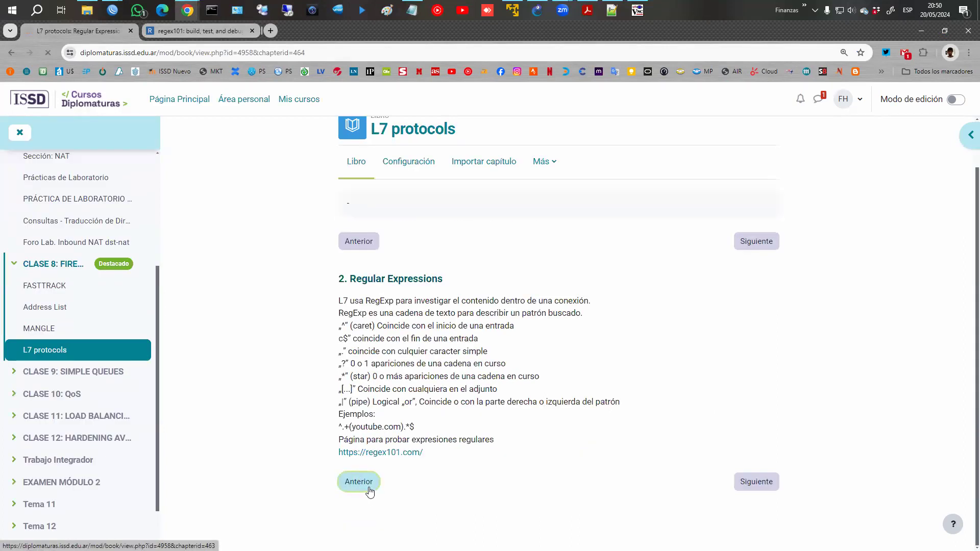
pyautogui.scroll(-1, 443, 450)
pyautogui.click(758, 484)
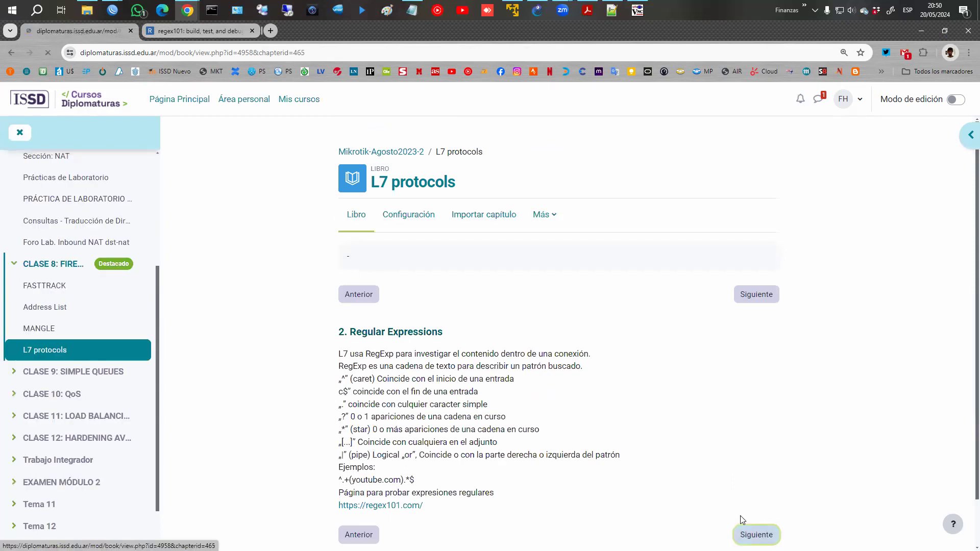
pyautogui.click(741, 526)
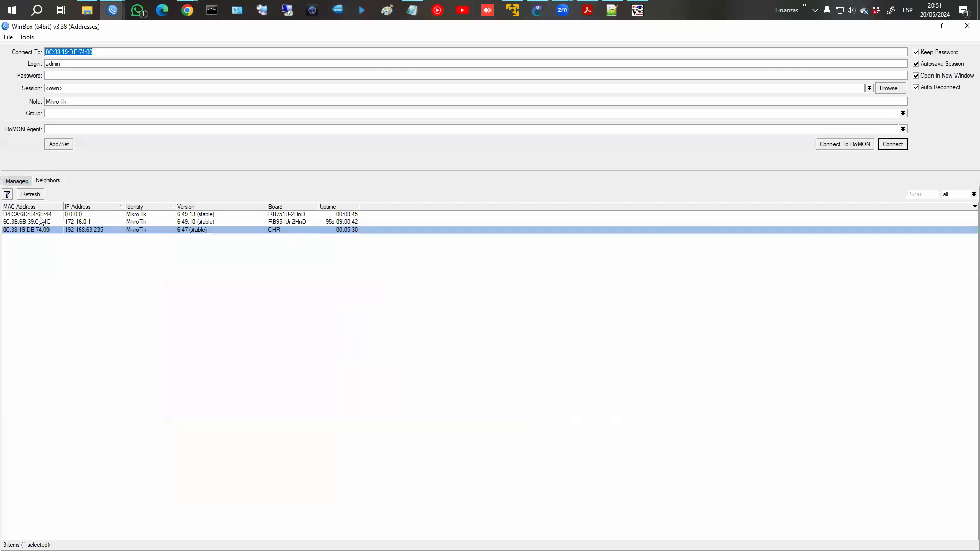
# Connect to the RB951Ui-2HnD neighbor router from the Neighbors list.
pyautogui.click(26, 182)
pyautogui.click(51, 225)
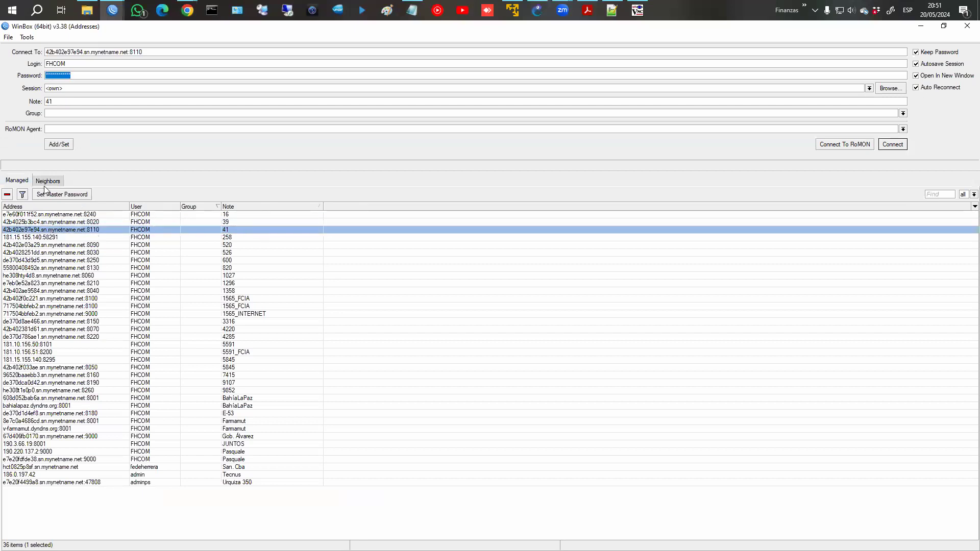
pyautogui.click(47, 181)
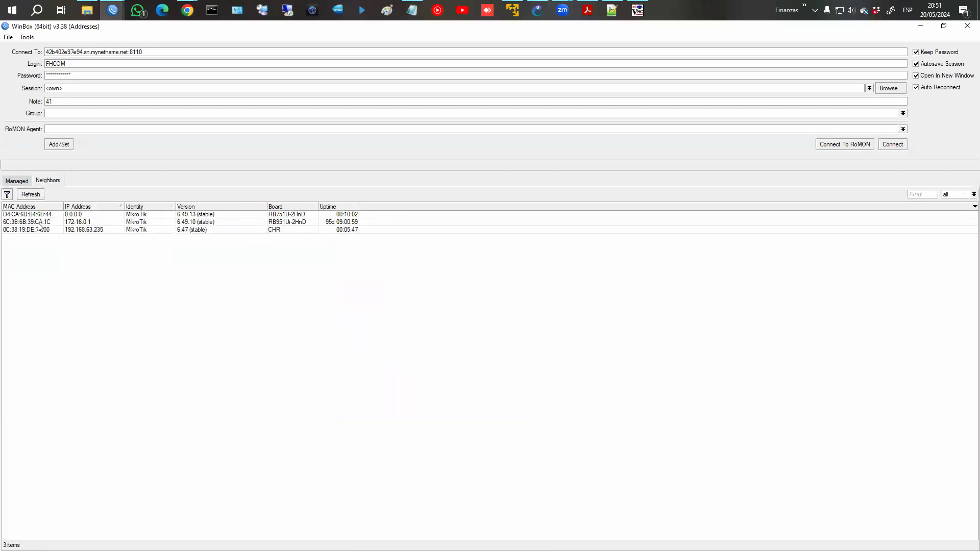
pyautogui.click(39, 223)
pyautogui.click(893, 144)
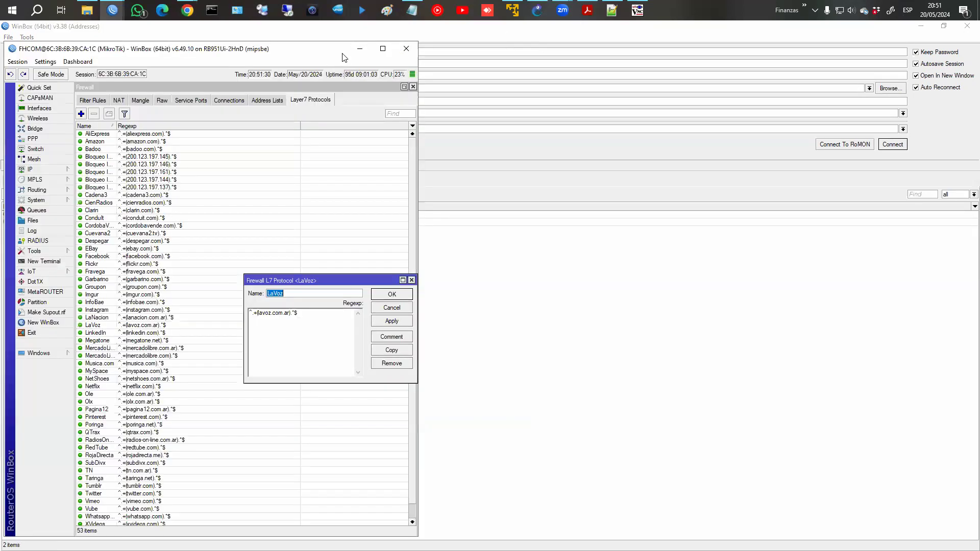
# Minimize the RB951Ui-2HnD session and bring the CHR session back to front.
pyautogui.click(359, 48)
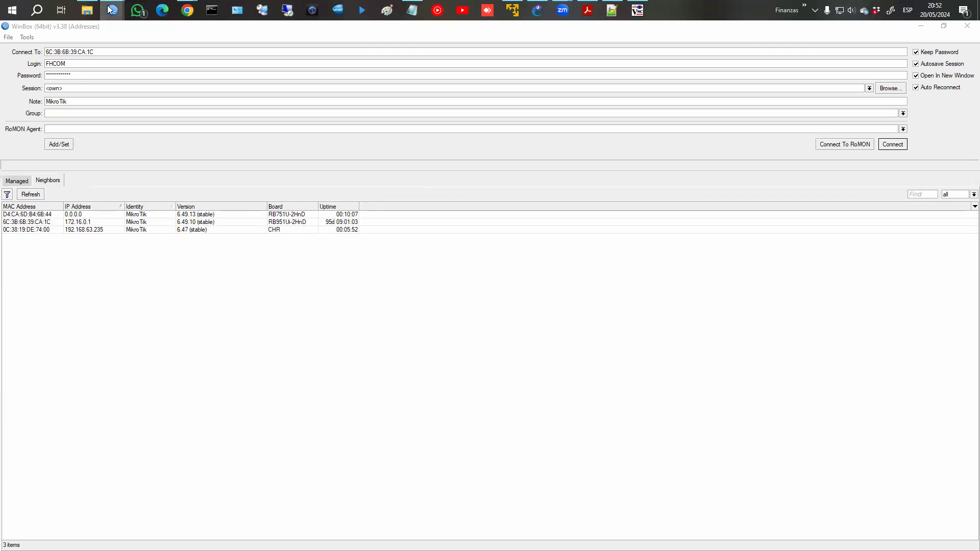
pyautogui.moveTo(113, 10)
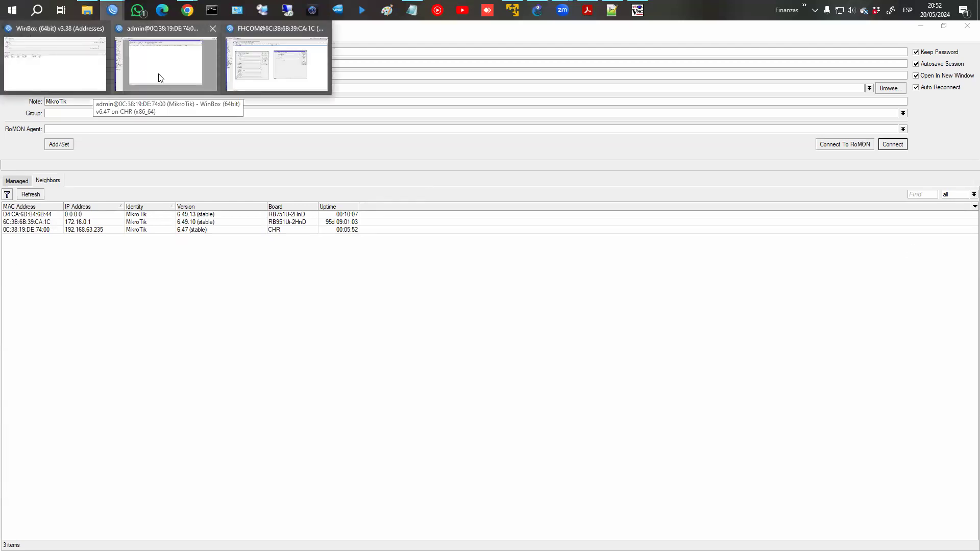
pyautogui.click(161, 77)
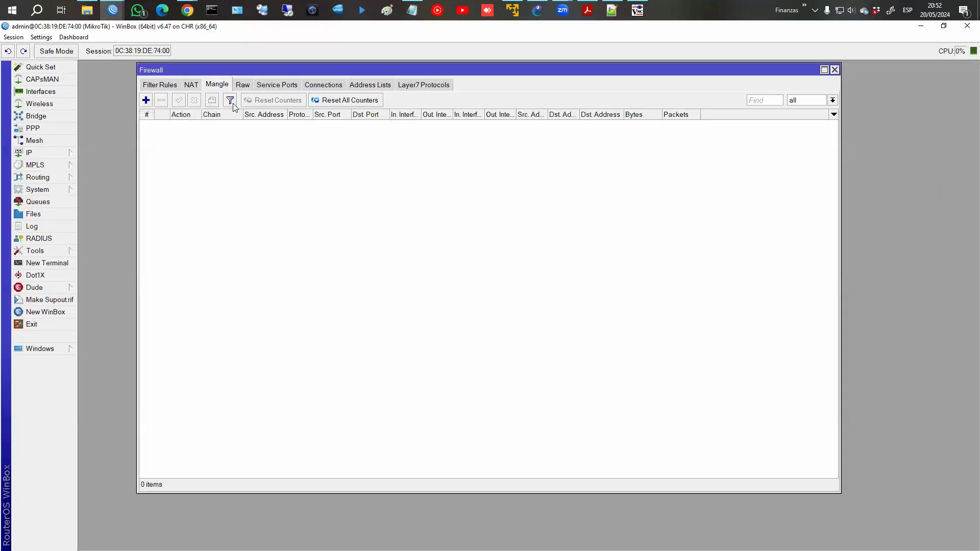
# Start a new mangle rule matching UDP destination port 53 with connection mark no-mark.
pyautogui.doubleClick(215, 72)
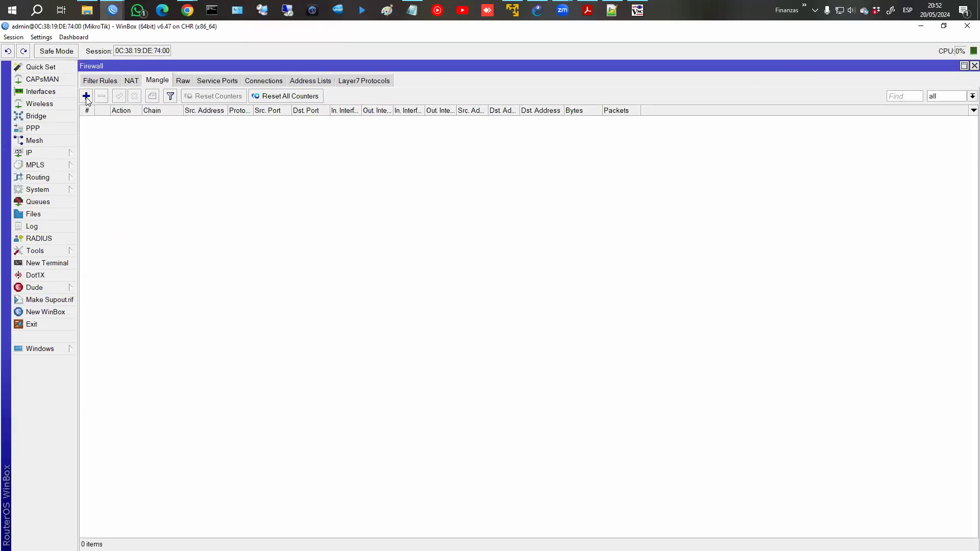
pyautogui.click(86, 95)
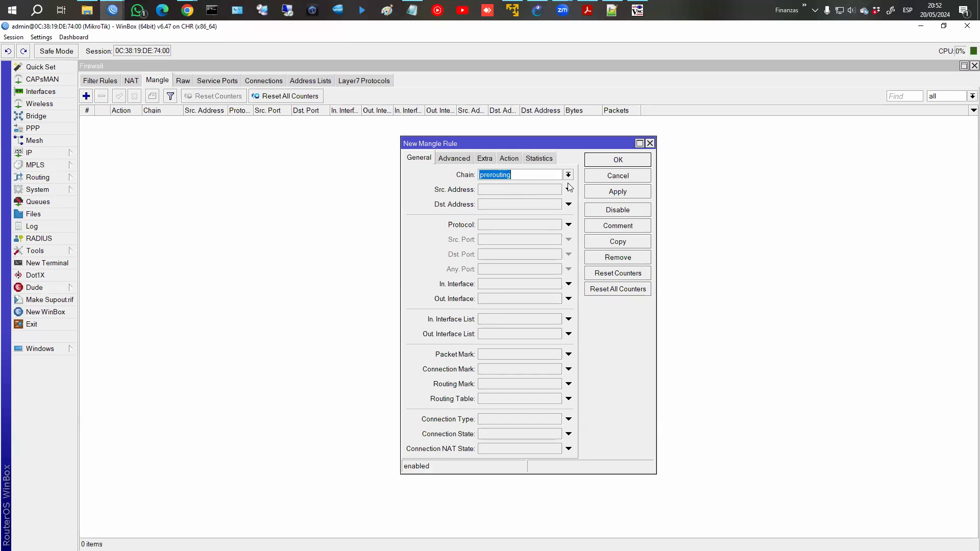
pyautogui.moveTo(655, 217); pyautogui.dragTo(729, 216)
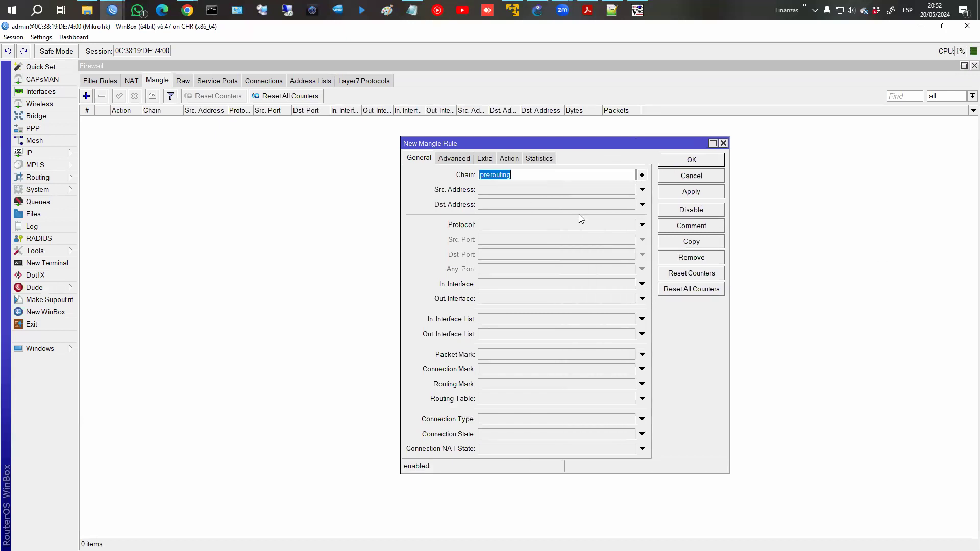
pyautogui.click(517, 225)
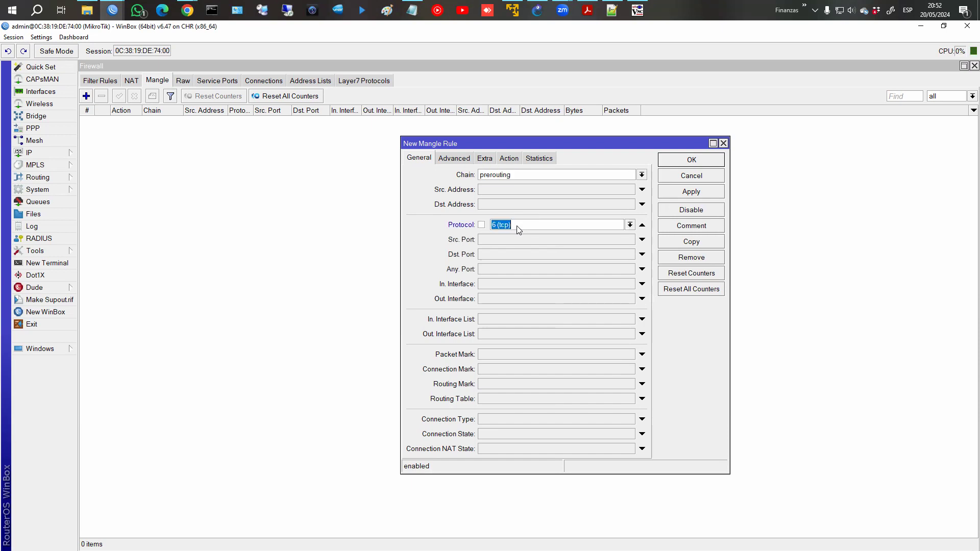
pyautogui.click(630, 225)
pyautogui.click(516, 301)
pyautogui.click(506, 255)
pyautogui.write('53')
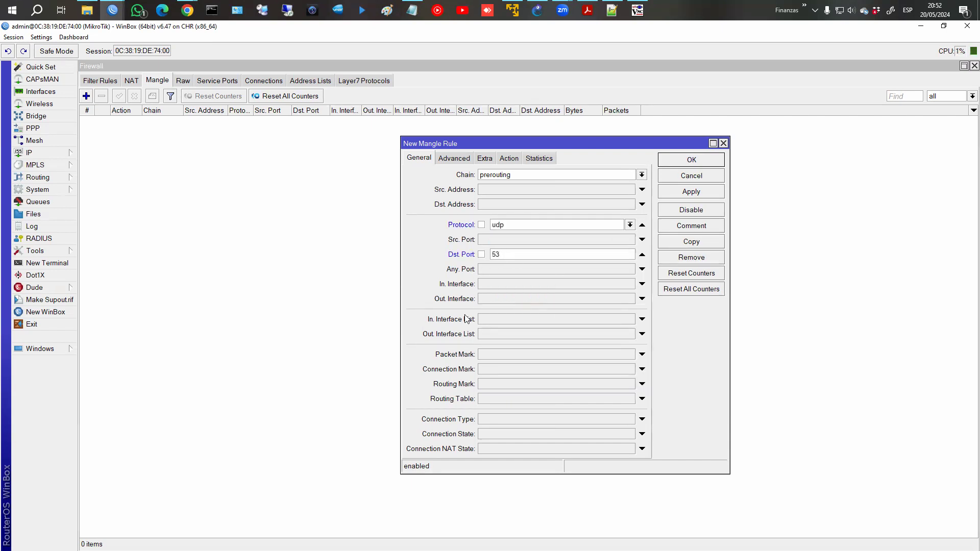
pyautogui.click(642, 369)
pyautogui.click(630, 369)
pyautogui.click(600, 378)
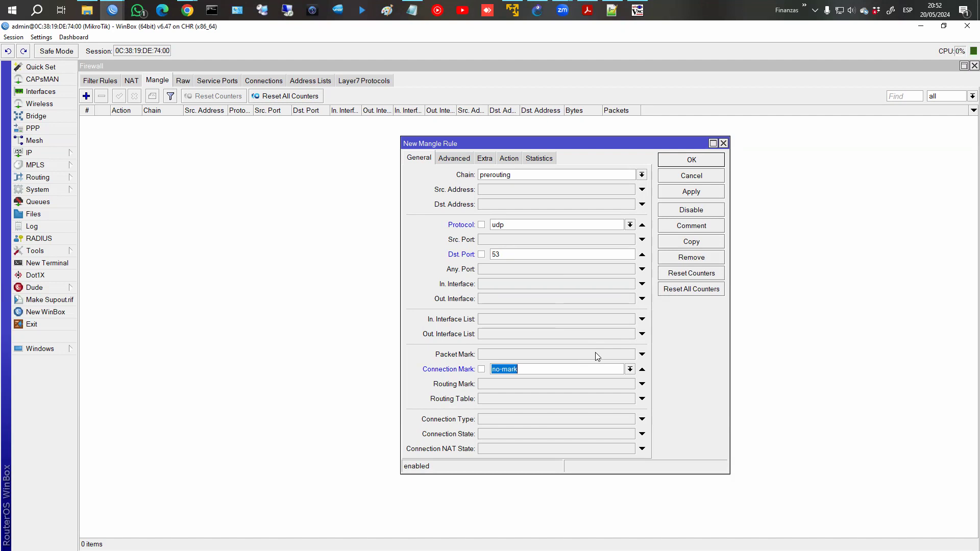
# Set the rule's Advanced Layer7 Protocol match to LaVoz.
pyautogui.click(509, 158)
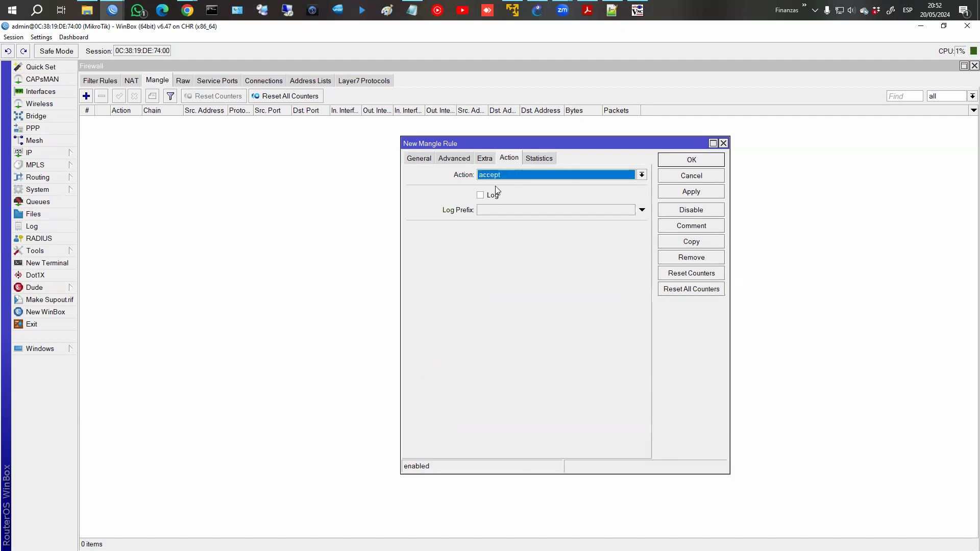
pyautogui.click(510, 175)
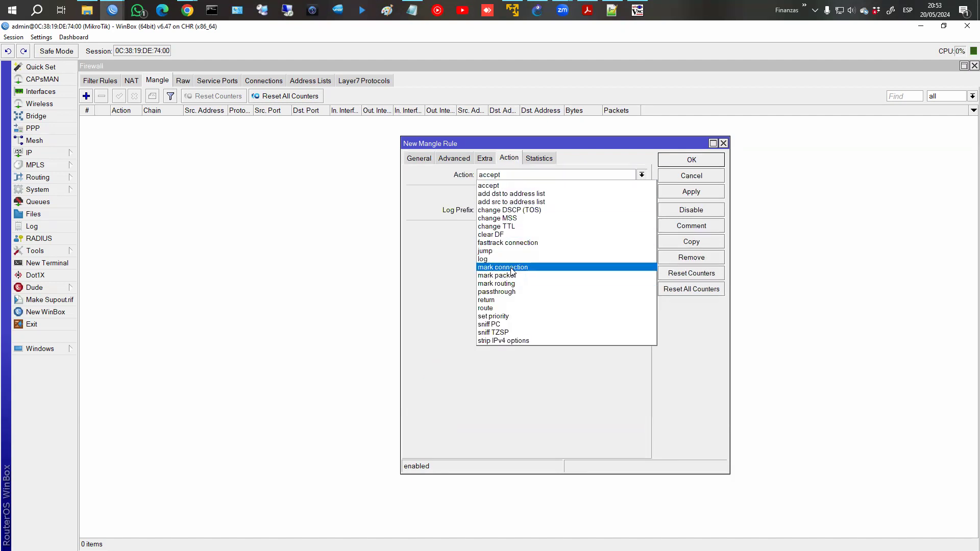
pyautogui.click(462, 163)
pyautogui.click(454, 158)
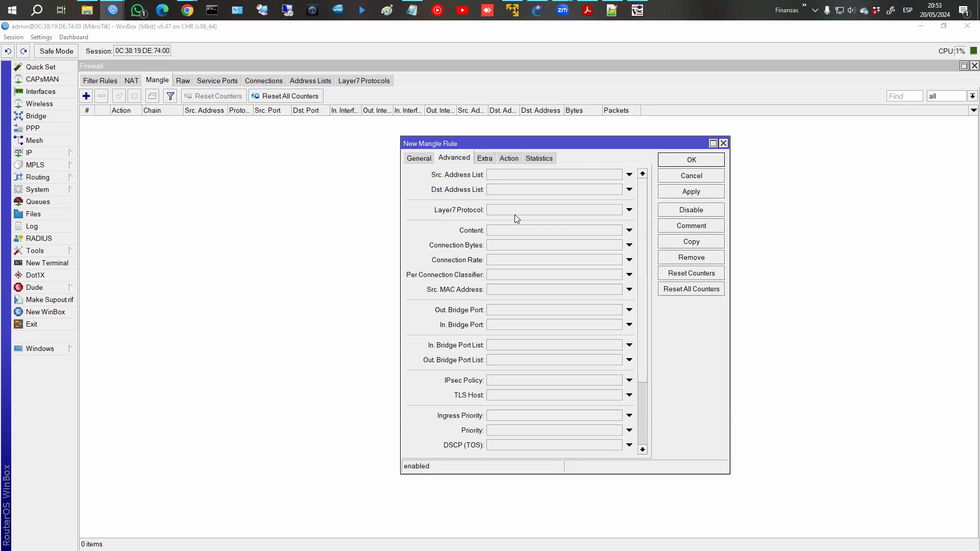
pyautogui.click(629, 209)
pyautogui.click(617, 210)
pyautogui.scroll(-4, 542, 329)
pyautogui.click(531, 345)
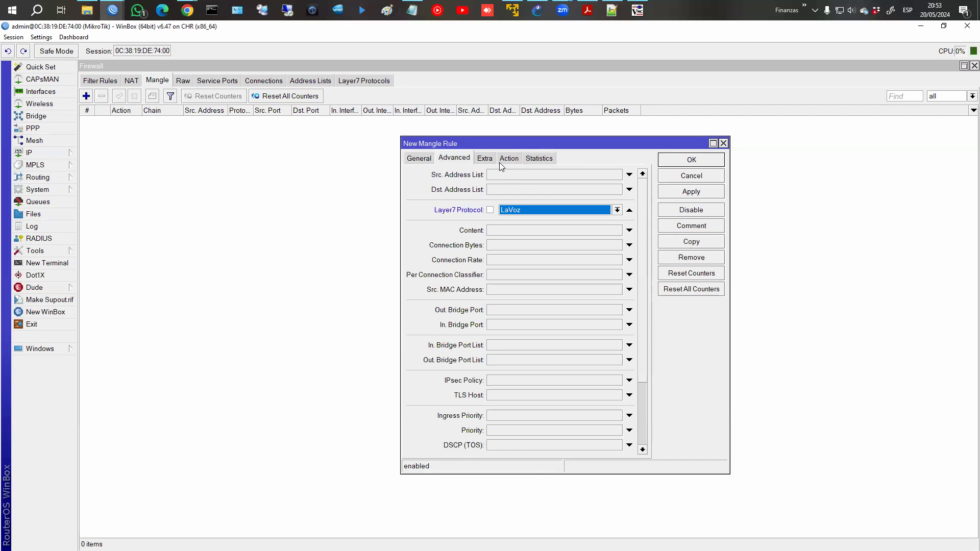
# Set the action to mark connection with new connection mark lavoz_con and save the rule.
pyautogui.click(419, 159)
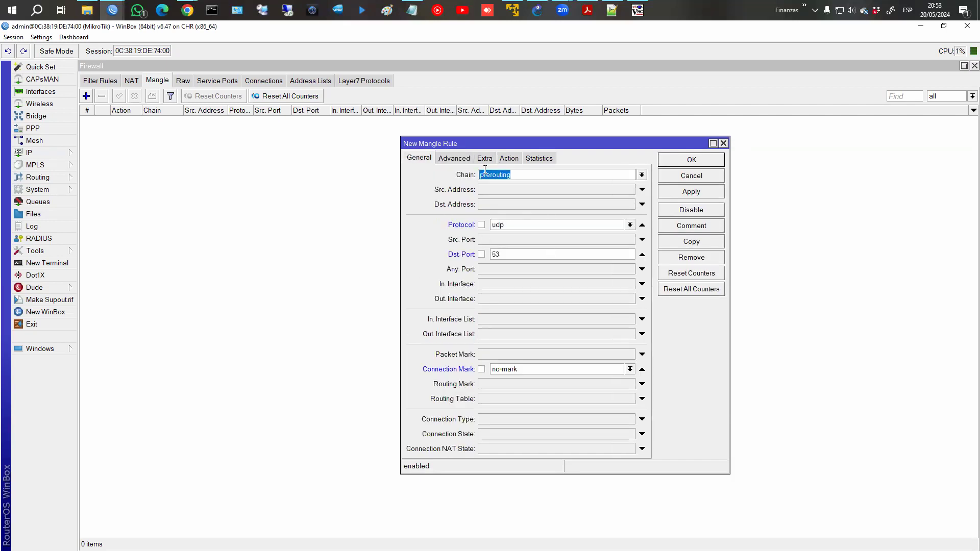
pyautogui.click(462, 159)
pyautogui.click(423, 158)
pyautogui.click(509, 159)
pyautogui.click(510, 174)
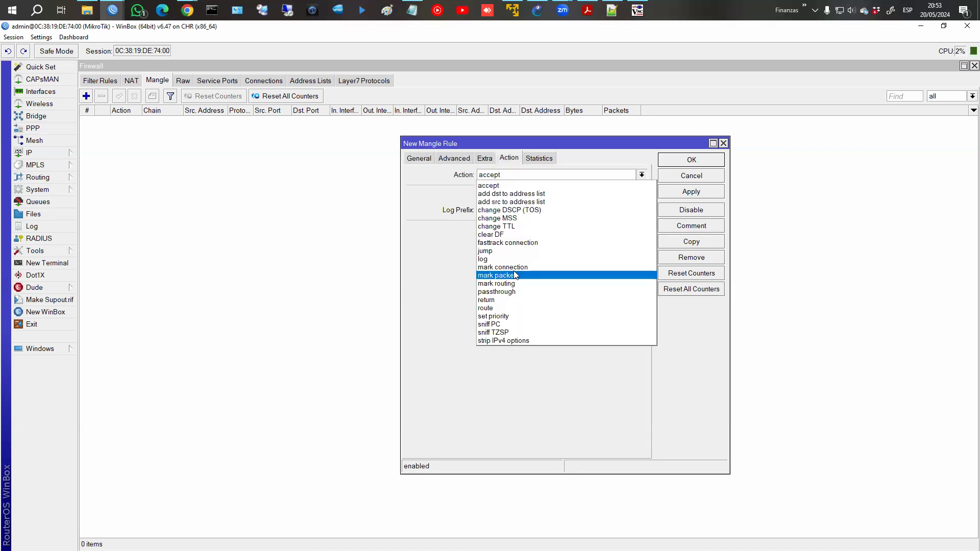
pyautogui.click(512, 267)
pyautogui.click(517, 233)
pyautogui.write('la ')
pyautogui.write('oz_con')
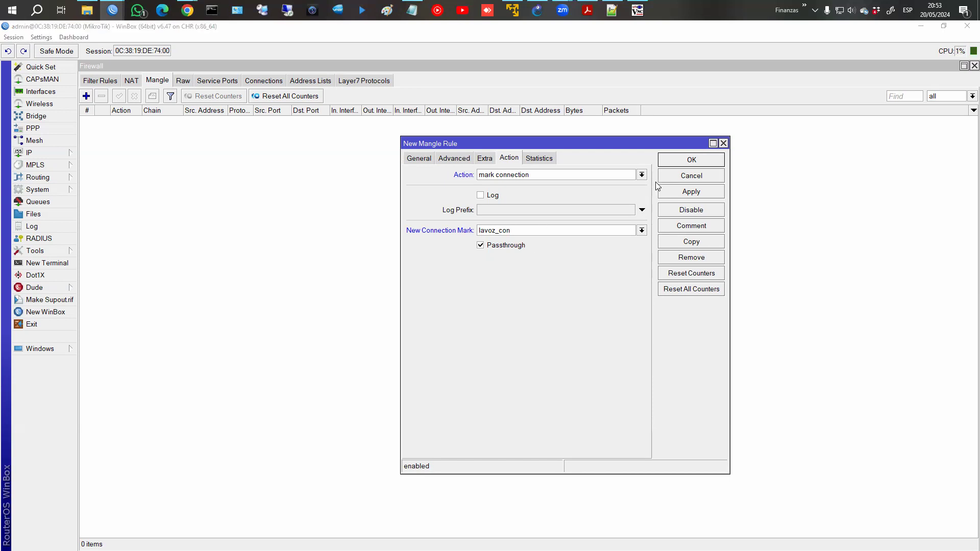
pyautogui.click(679, 193)
pyautogui.click(684, 162)
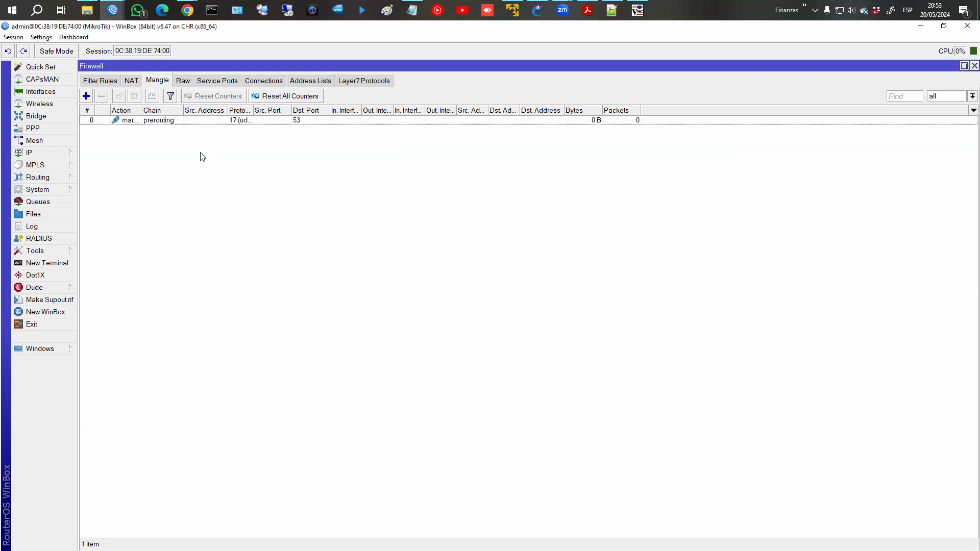
pyautogui.click(135, 120)
# Add a mangle rule matching connection mark lavoz_con that marks packets lavoz_pq, passthrough off.
pyautogui.click(86, 96)
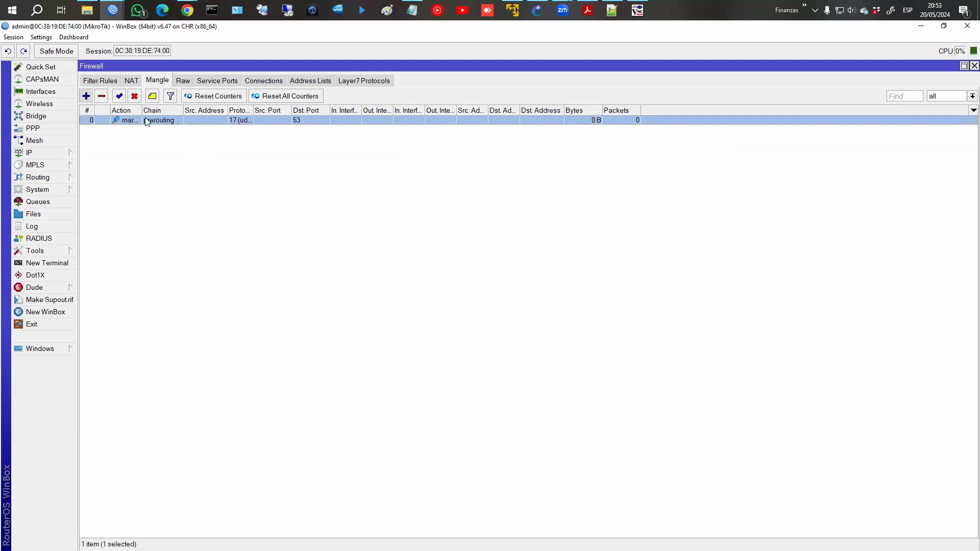
pyautogui.click(419, 157)
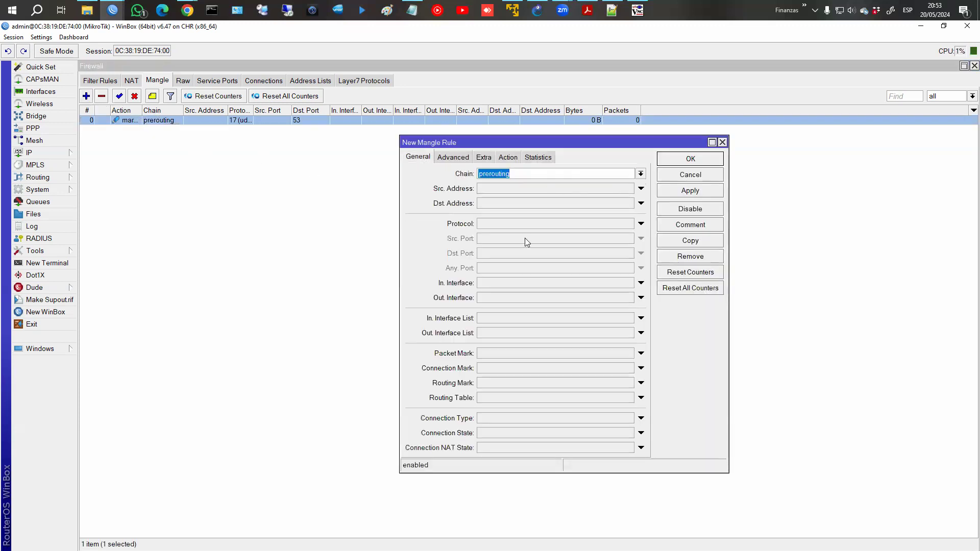
pyautogui.click(493, 367)
pyautogui.click(629, 368)
pyautogui.click(577, 379)
pyautogui.click(509, 158)
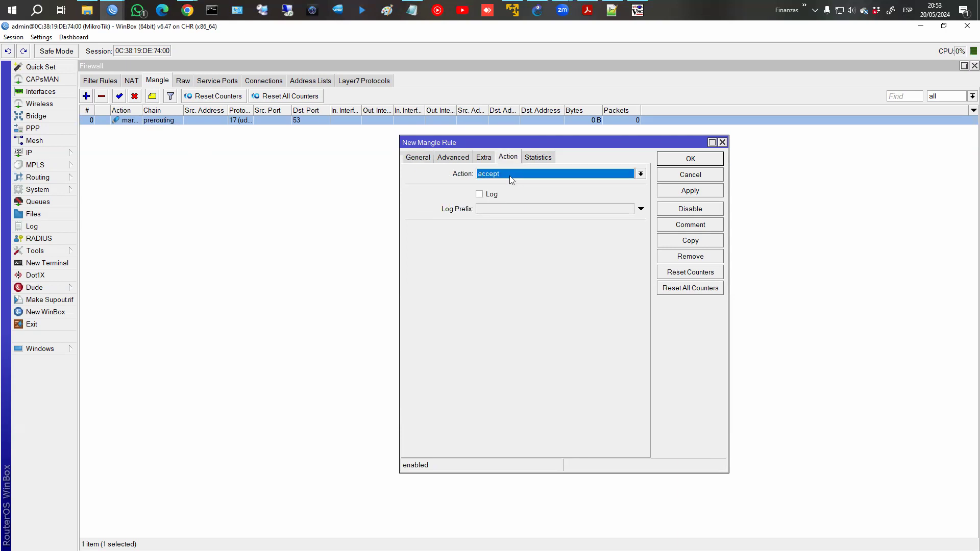
pyautogui.click(510, 174)
pyautogui.click(510, 266)
pyautogui.click(521, 229)
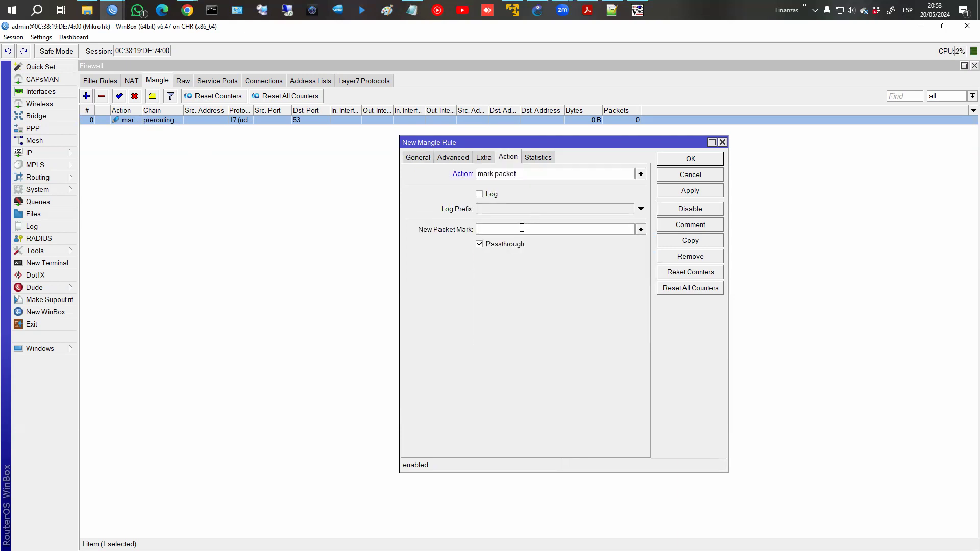
pyautogui.write('lavoz_pq')
pyautogui.click(501, 244)
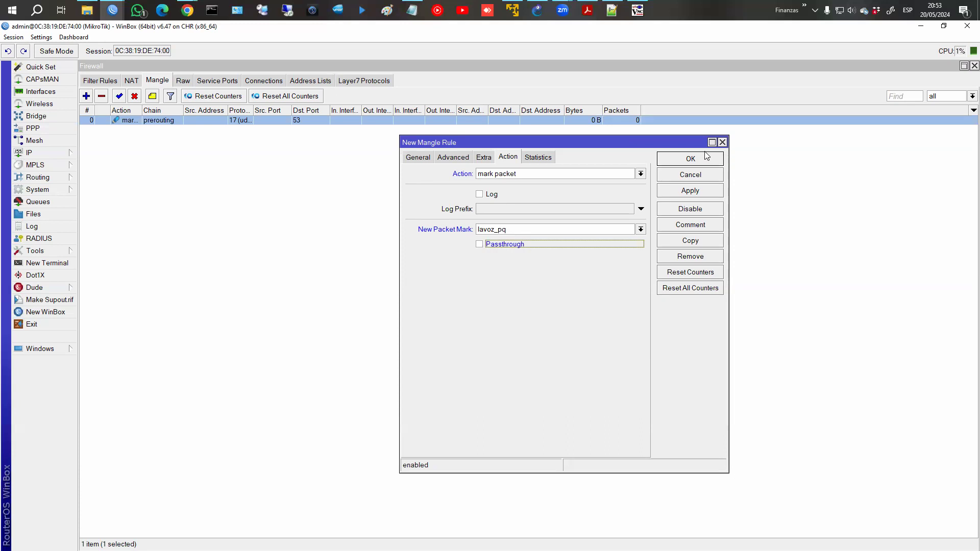
pyautogui.click(680, 158)
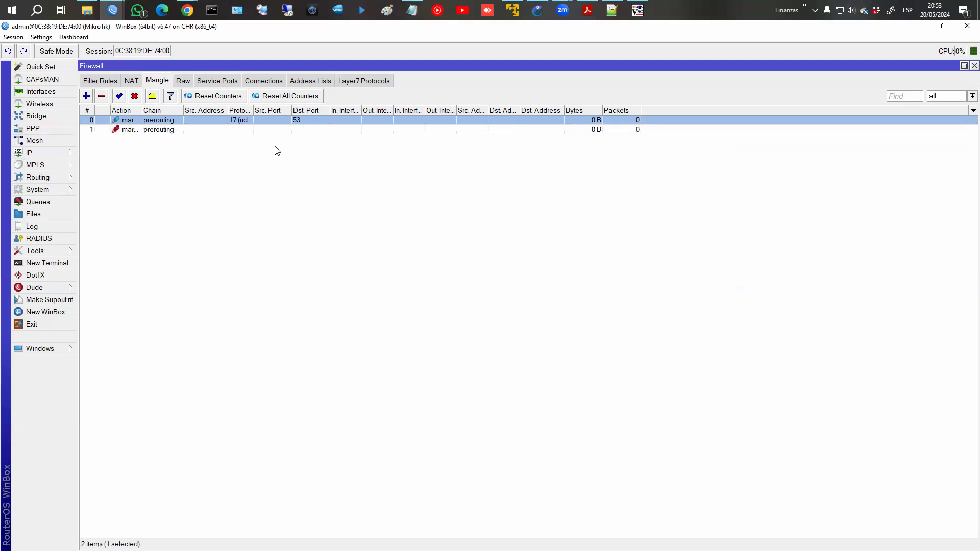
# Disable the existing forward drop filter rule 0.
pyautogui.click(345, 81)
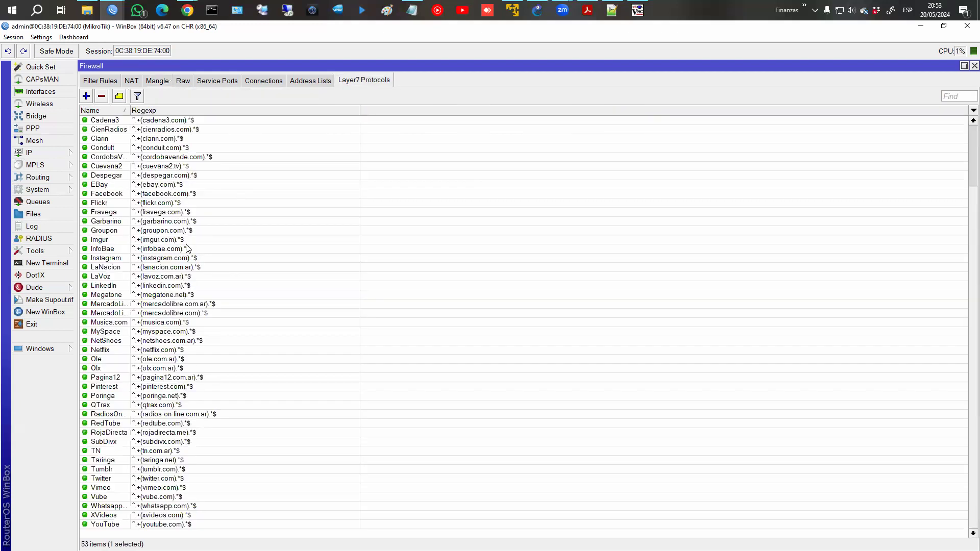
pyautogui.click(102, 82)
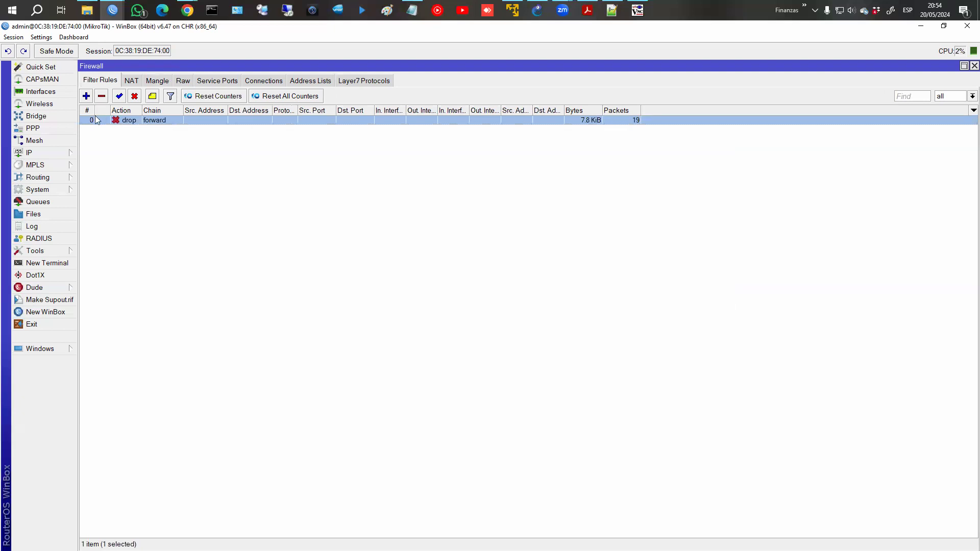
pyautogui.click(134, 97)
# Add a forward filter rule dropping packet mark lavoz_pq, commented 'Drop acceso LaVoz'.
pyautogui.click(85, 96)
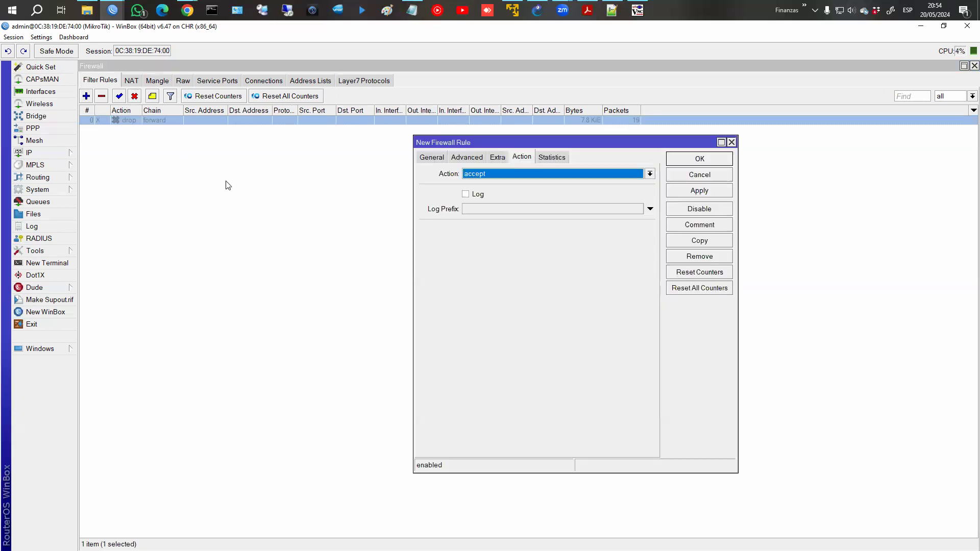
pyautogui.click(434, 158)
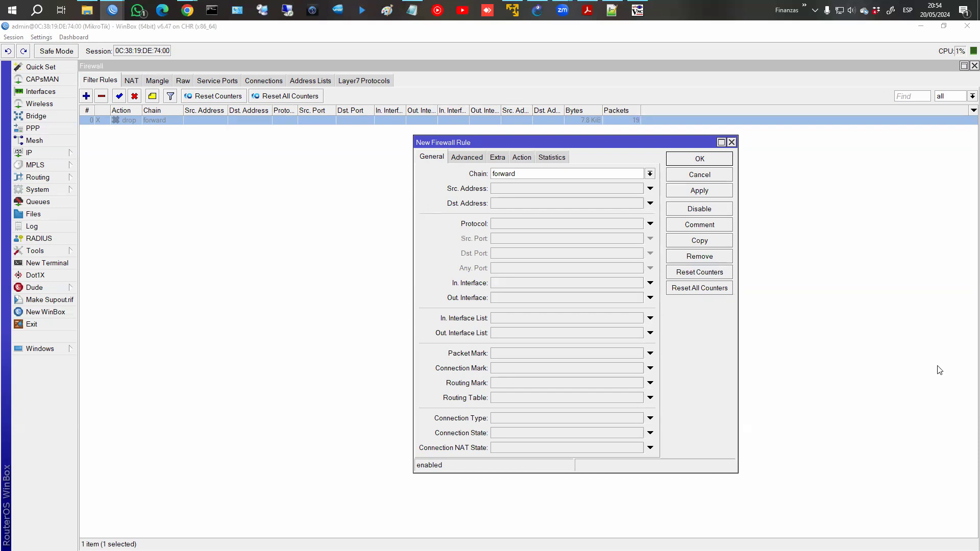
pyautogui.click(651, 354)
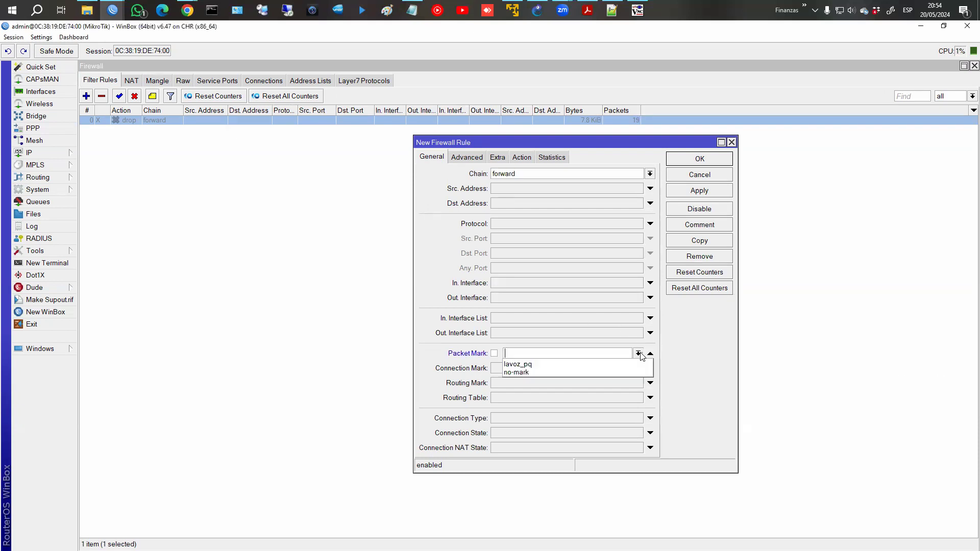
pyautogui.click(611, 362)
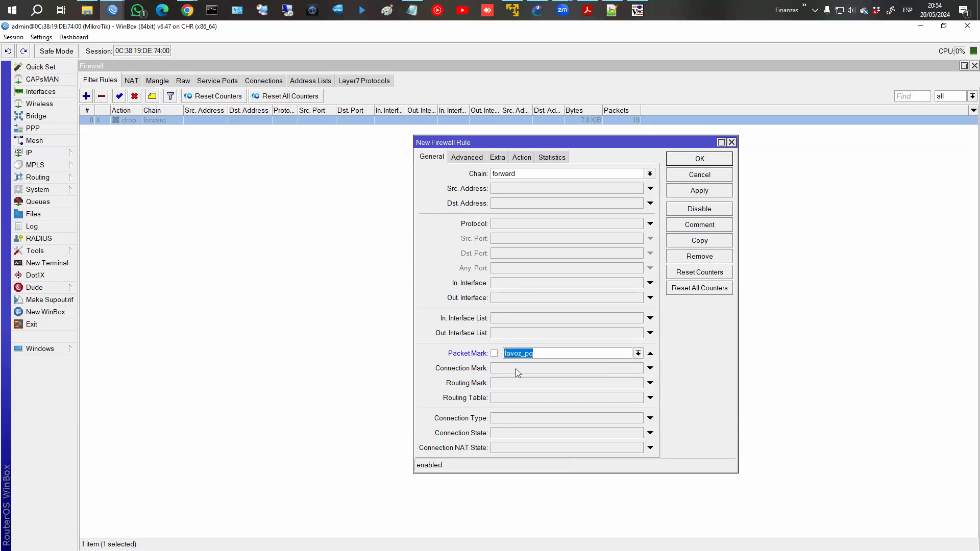
pyautogui.click(523, 157)
pyautogui.click(524, 173)
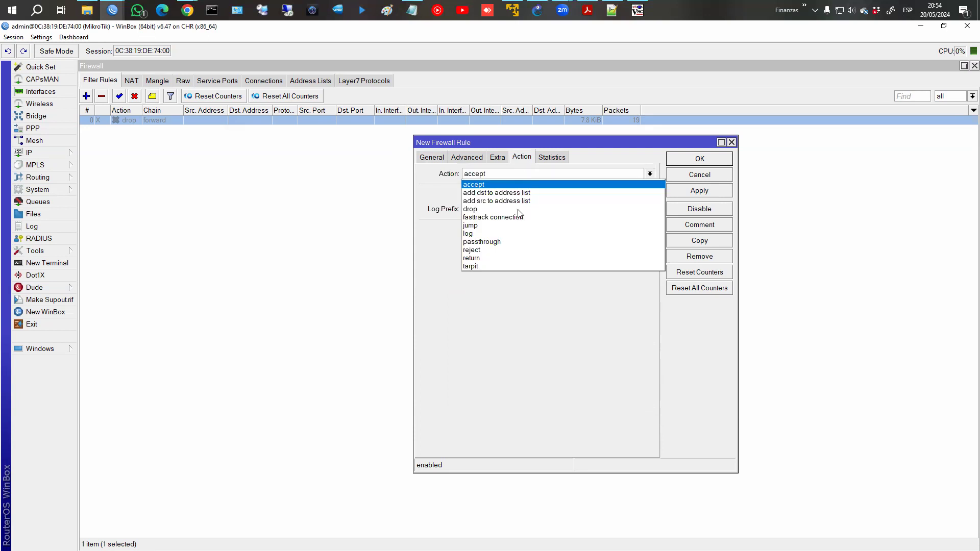
pyautogui.click(515, 212)
pyautogui.click(695, 225)
pyautogui.write('Drop')
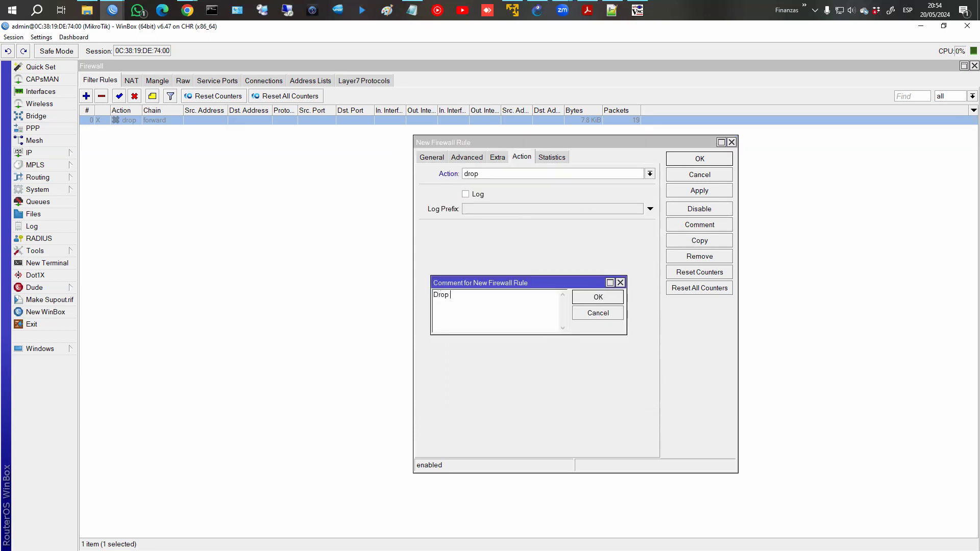
pyautogui.write(' acceso LAN')
pyautogui.click(597, 297)
pyautogui.click(704, 195)
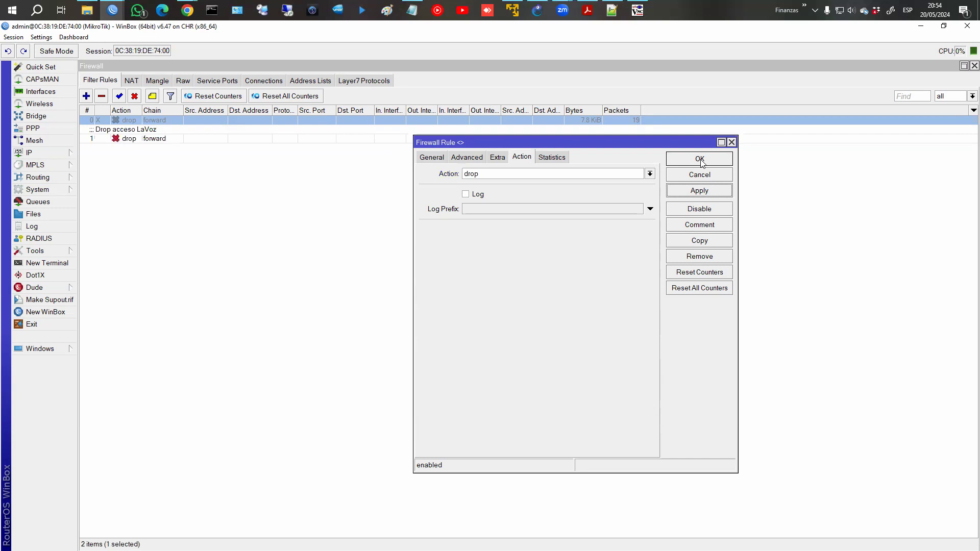
pyautogui.click(703, 159)
# Copy the LaVoz drop rule and set the copy's chain to input.
pyautogui.doubleClick(163, 141)
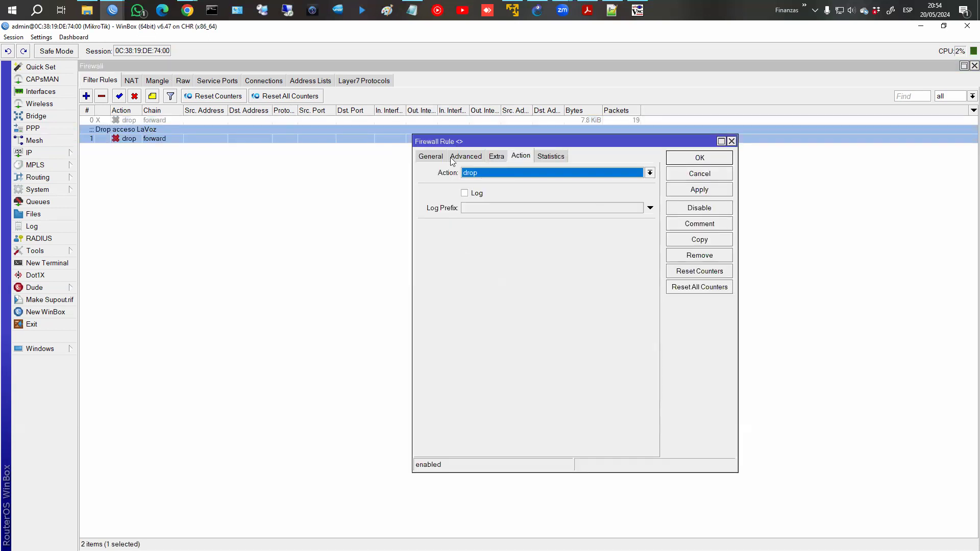
pyautogui.click(448, 156)
pyautogui.click(689, 239)
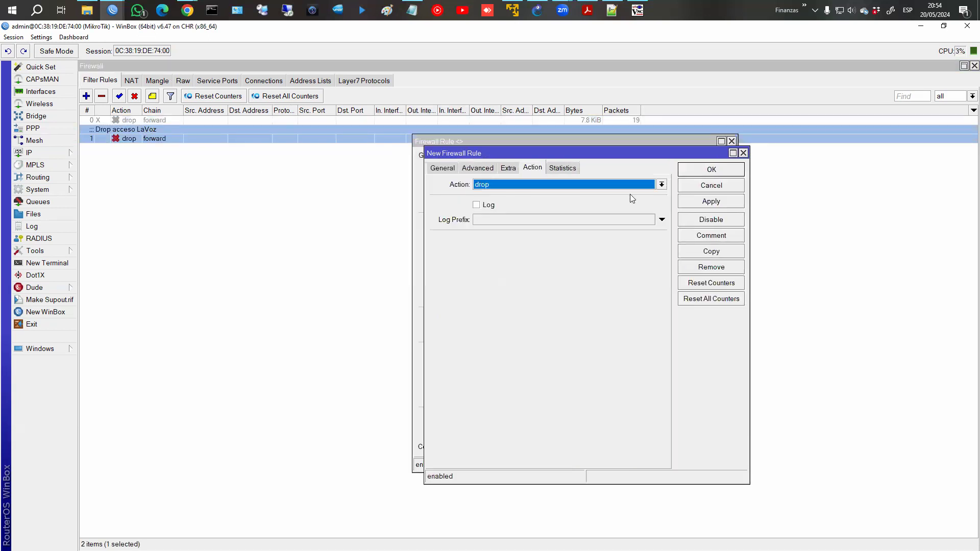
pyautogui.click(457, 165)
pyautogui.click(661, 184)
pyautogui.click(621, 200)
pyautogui.click(711, 169)
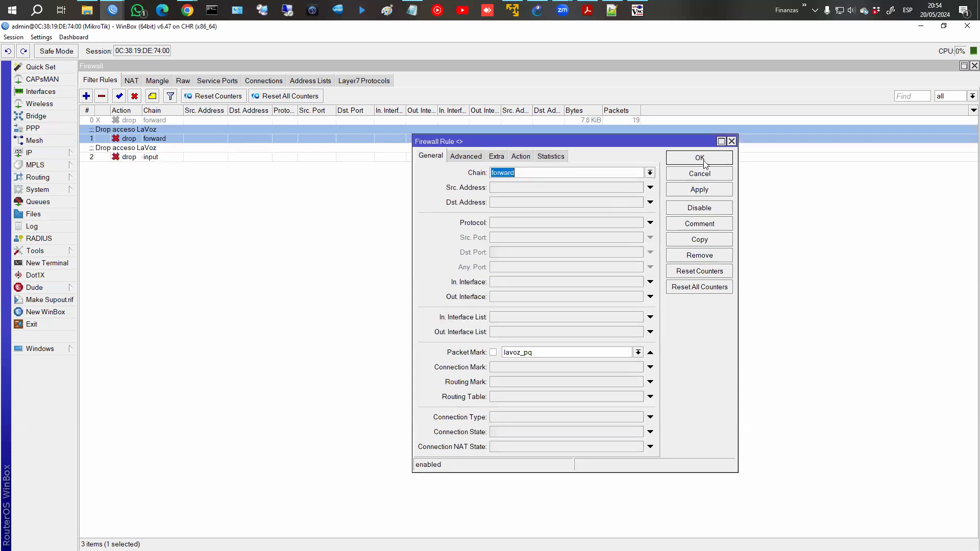
pyautogui.click(699, 158)
# Compare the forward and input LaVoz drop rules in the Filter Rules list.
pyautogui.click(208, 167)
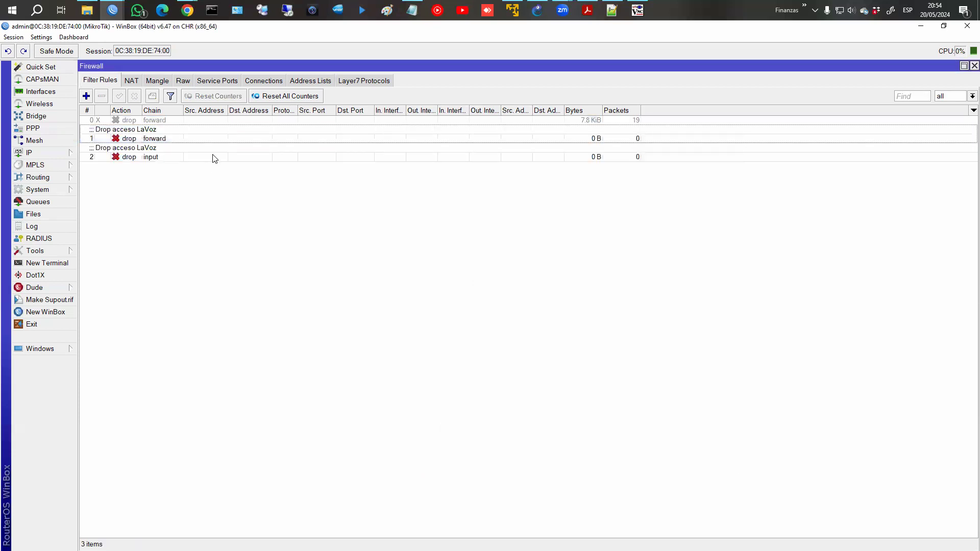
pyautogui.click(213, 156)
pyautogui.press('Up')
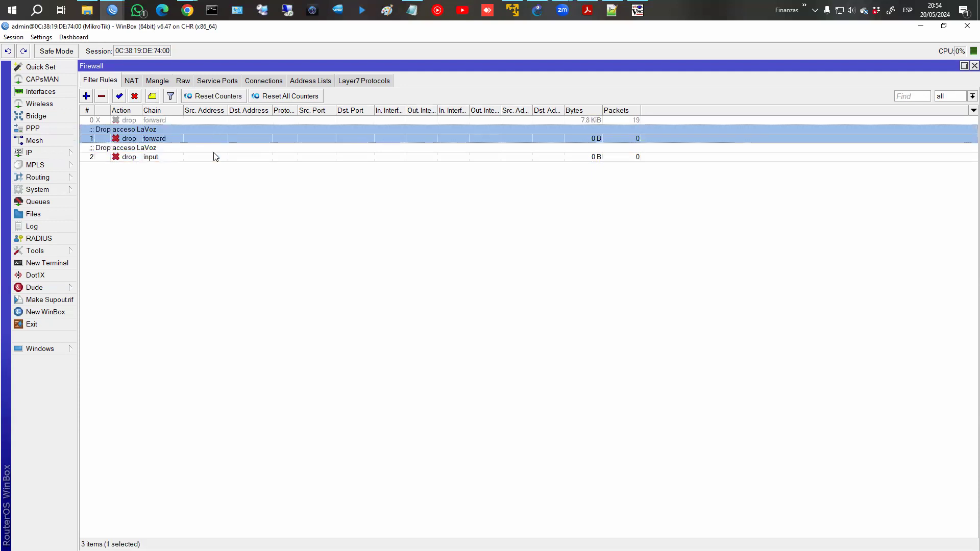
pyautogui.press('Down')
pyautogui.press('Up')
pyautogui.press('Down')
pyautogui.press('Up')
pyautogui.press('Down')
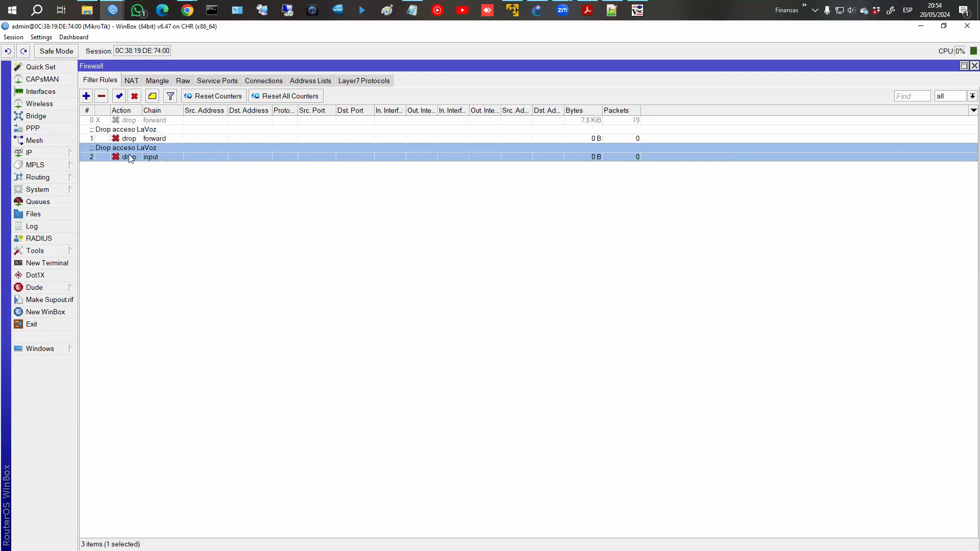
pyautogui.click(183, 139)
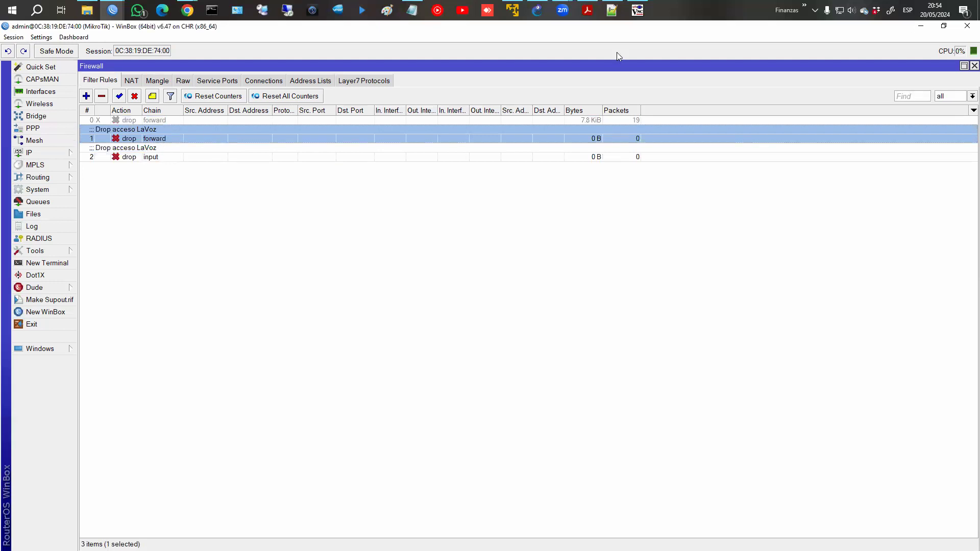
pyautogui.click(637, 9)
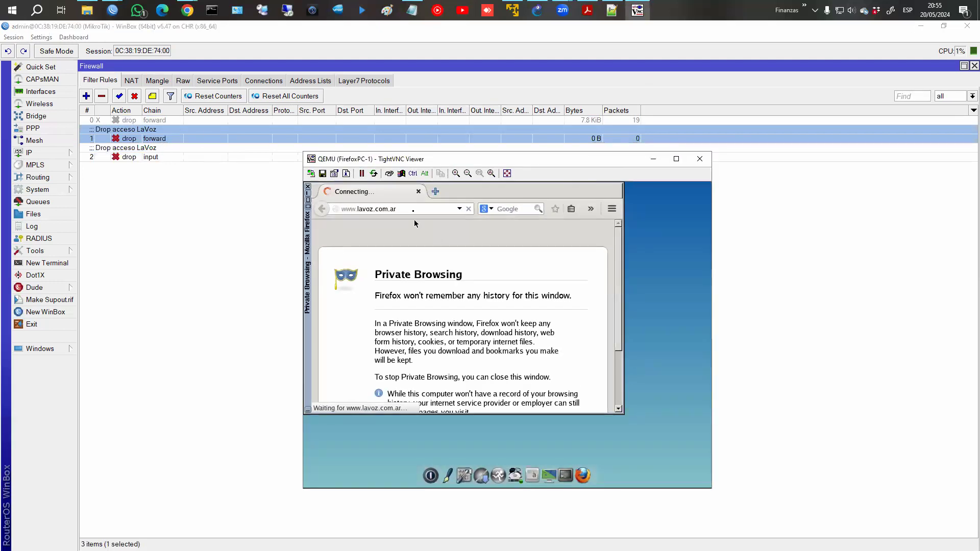
pyautogui.press('Escape')
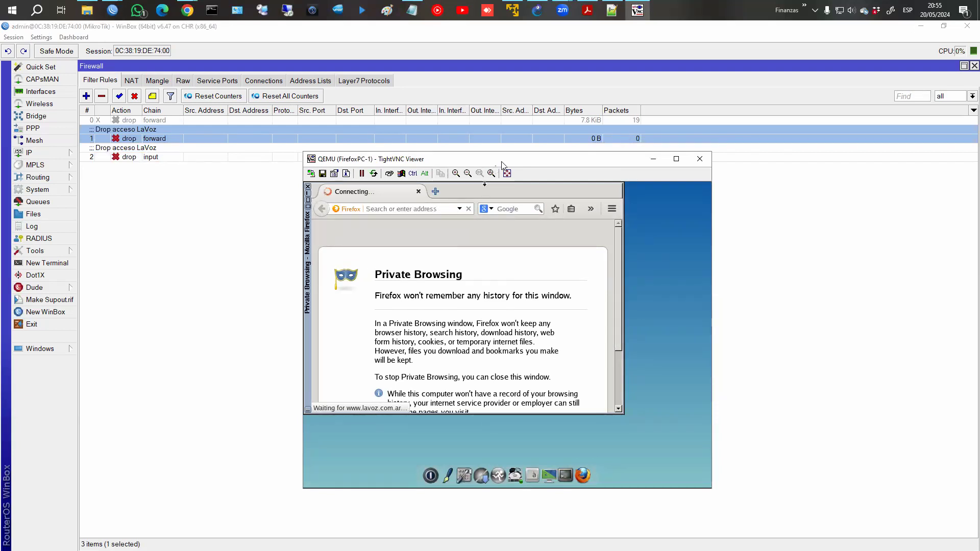
pyautogui.moveTo(502, 164); pyautogui.dragTo(595, 218)
pyautogui.click(520, 264)
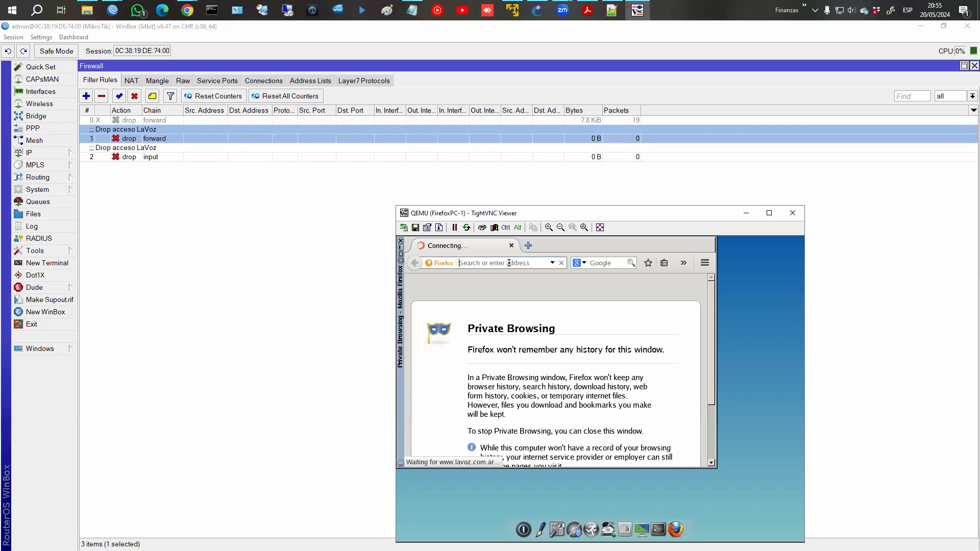
pyautogui.write('lavoz.com.a')
pyautogui.click(401, 242)
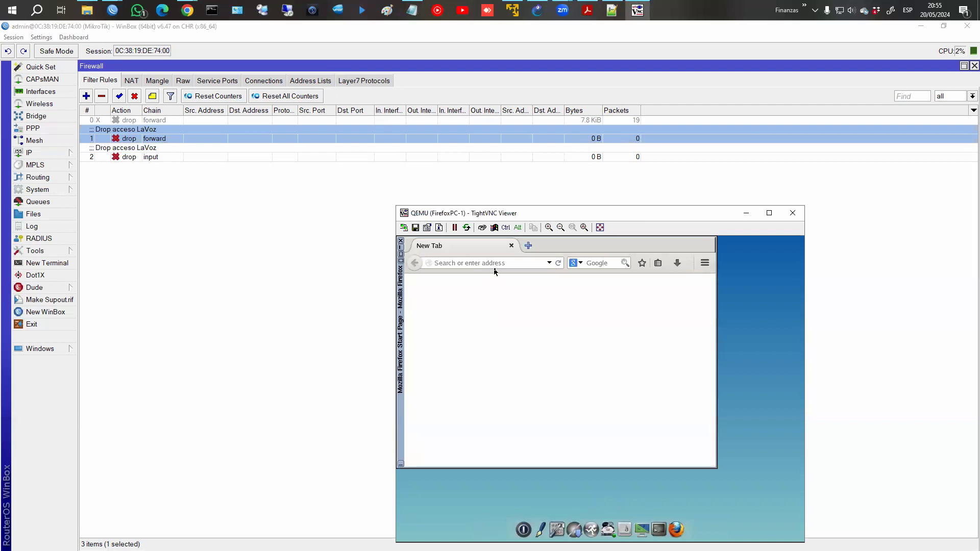
pyautogui.write('www.laz')
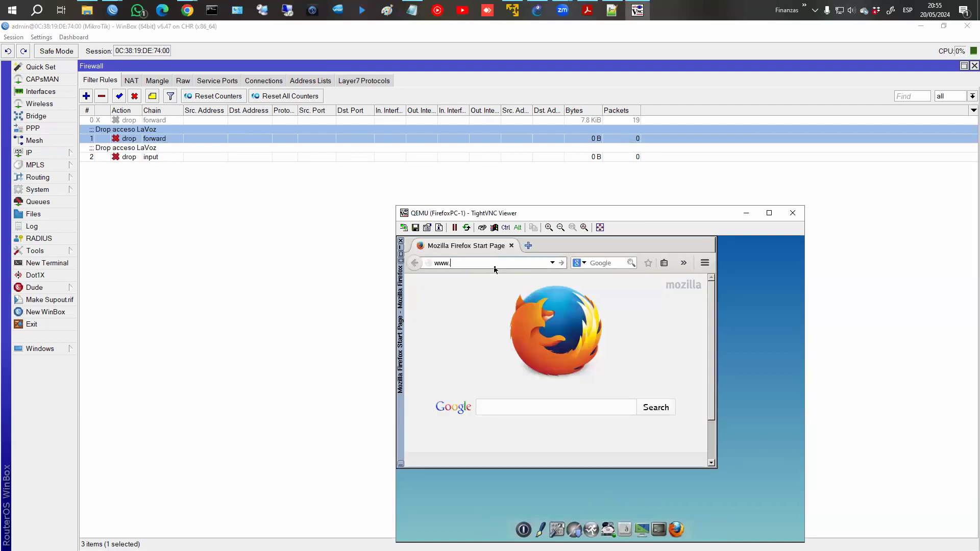
pyautogui.press('BackSpace')
pyautogui.write('voz.com.ar')
pyautogui.press('Return')
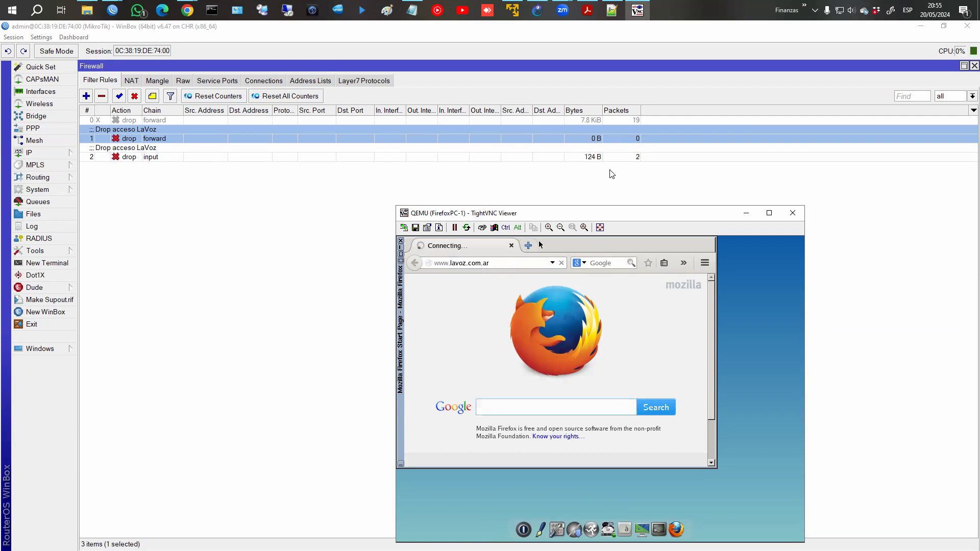
pyautogui.click(612, 157)
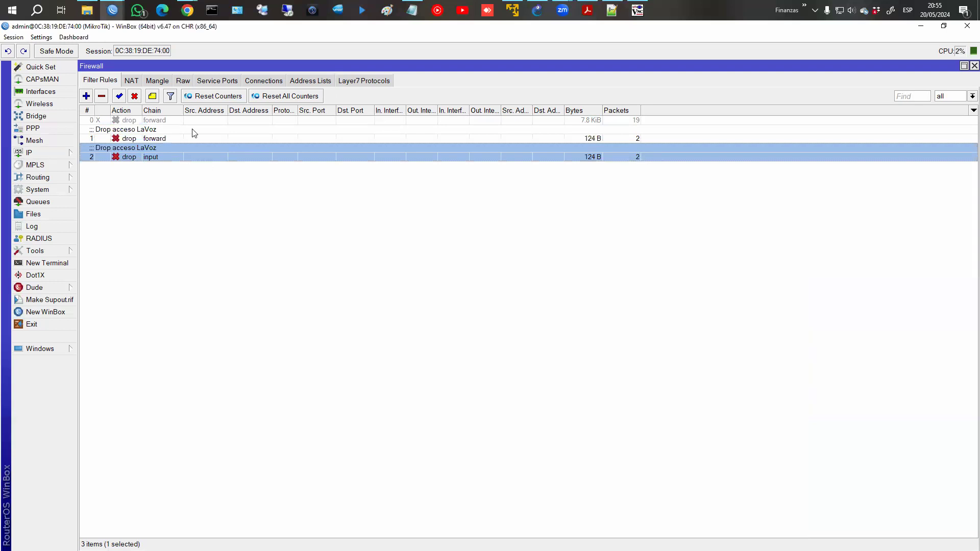
# Inspect the two prerouting mark rules in Mangle, then watch the Filter Rules drop counters.
pyautogui.click(163, 83)
pyautogui.click(595, 130)
pyautogui.click(595, 120)
pyautogui.click(593, 130)
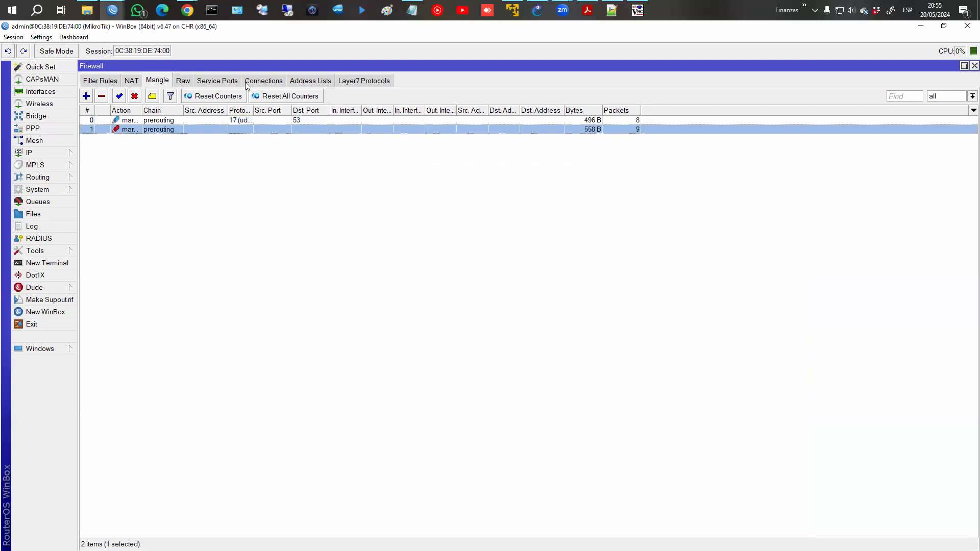
pyautogui.click(97, 82)
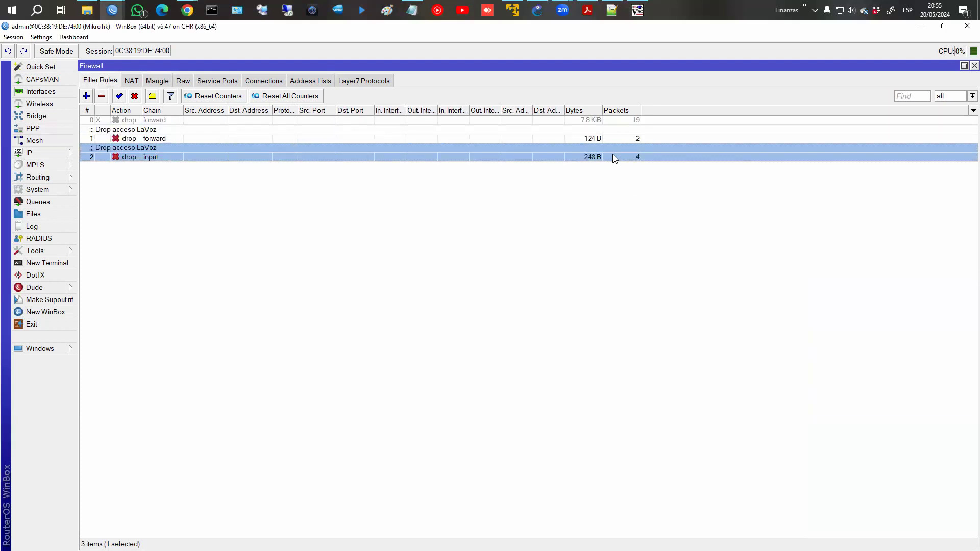
pyautogui.click(637, 10)
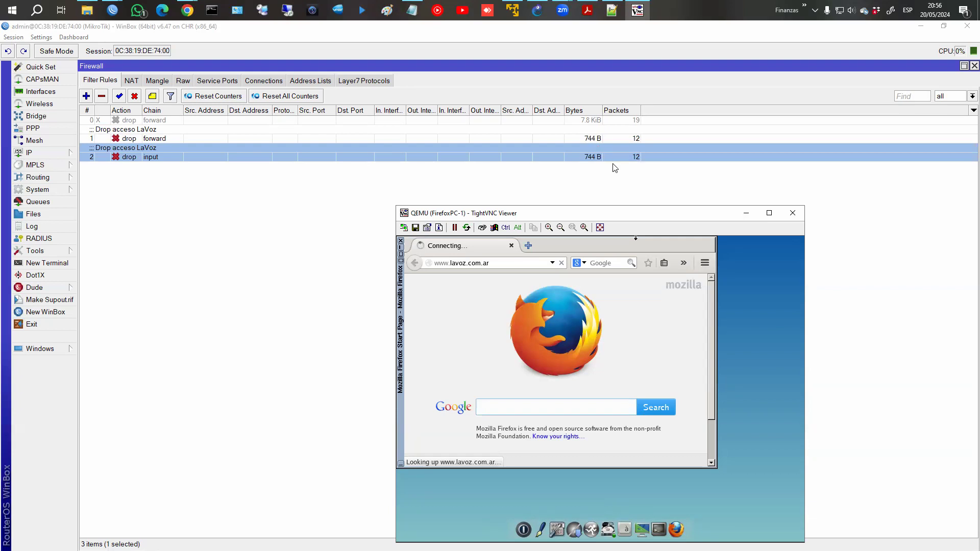
# Check the router's IP > DNS settings and close them without changes.
pyautogui.click(51, 153)
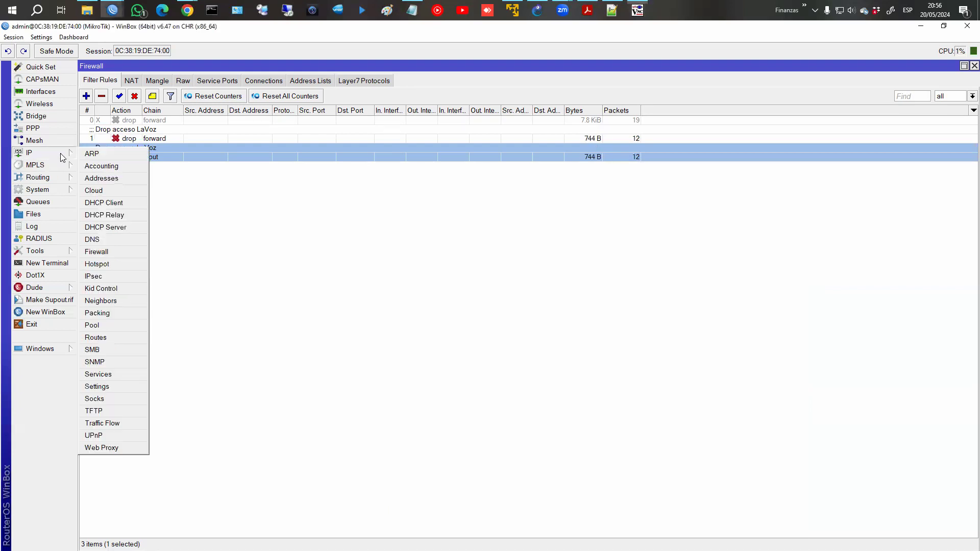
pyautogui.click(115, 238)
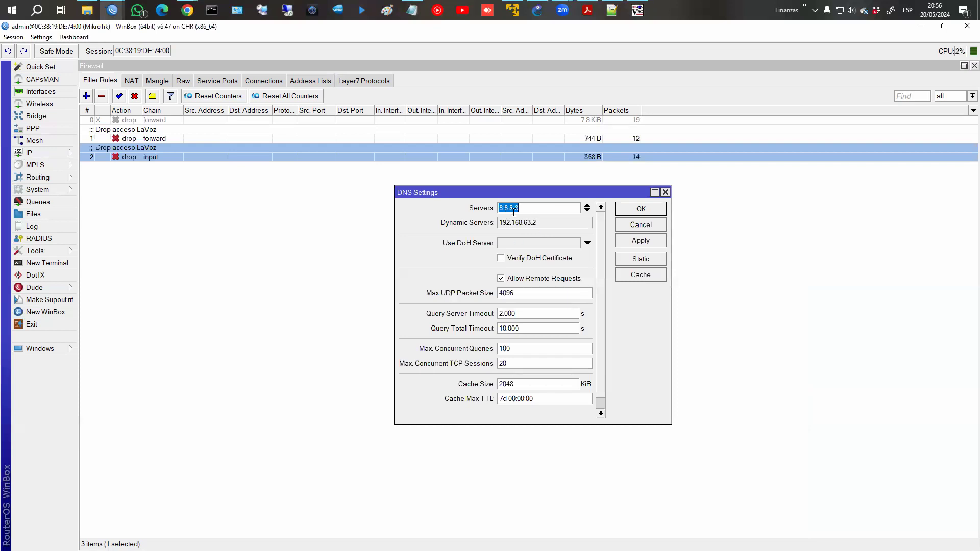
pyautogui.moveTo(672, 189); pyautogui.dragTo(670, 190)
pyautogui.click(654, 192)
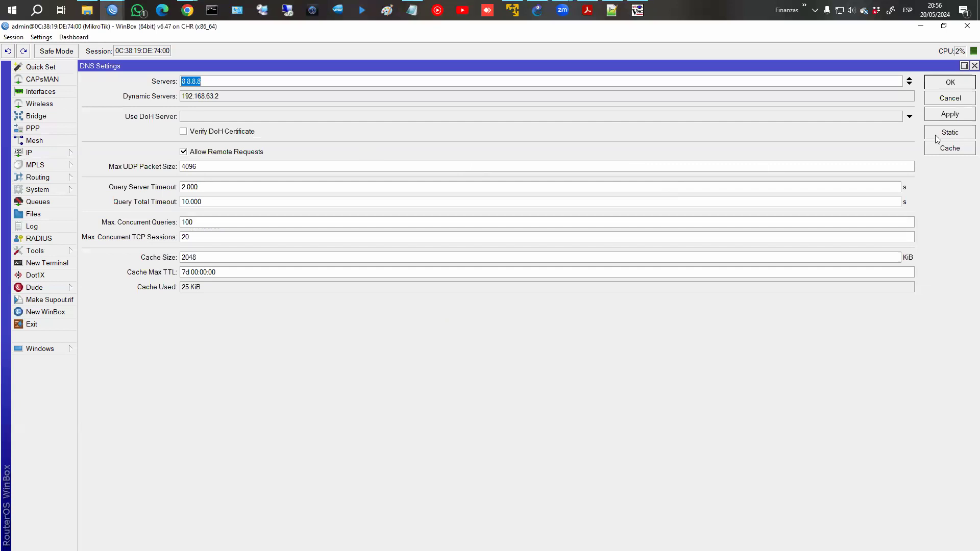
pyautogui.click(938, 102)
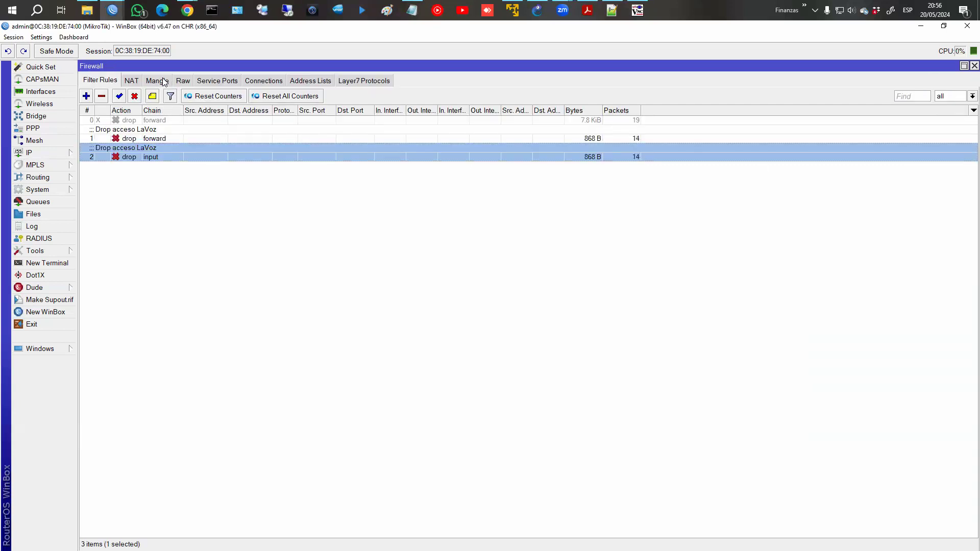
# Flip between Mangle and Filter Rules, then start a new forward filter rule.
pyautogui.click(163, 82)
pyautogui.click(105, 82)
pyautogui.click(158, 81)
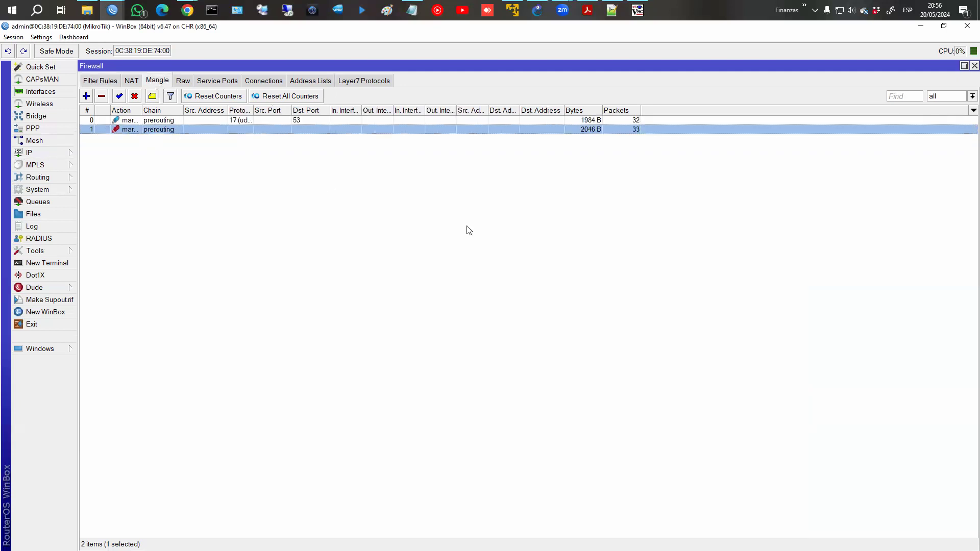
pyautogui.click(114, 81)
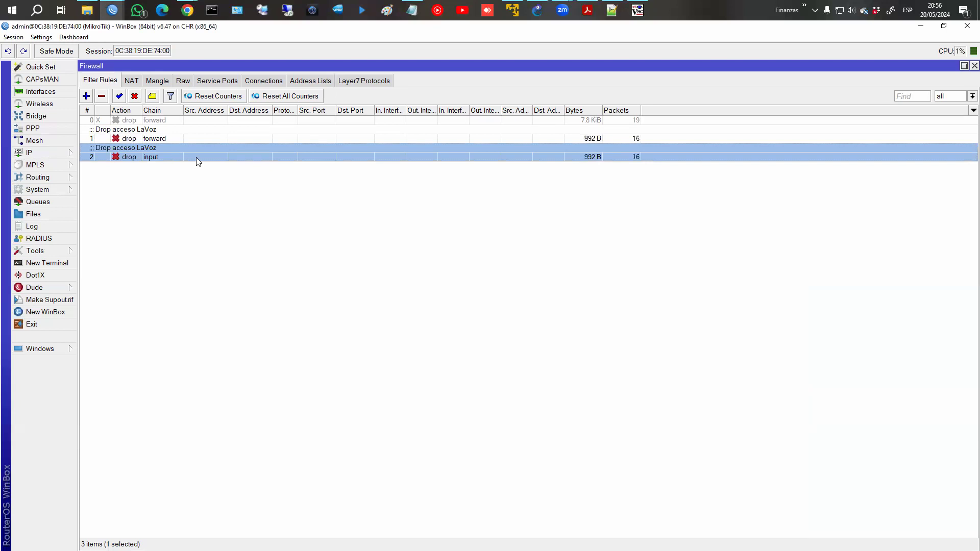
pyautogui.click(87, 98)
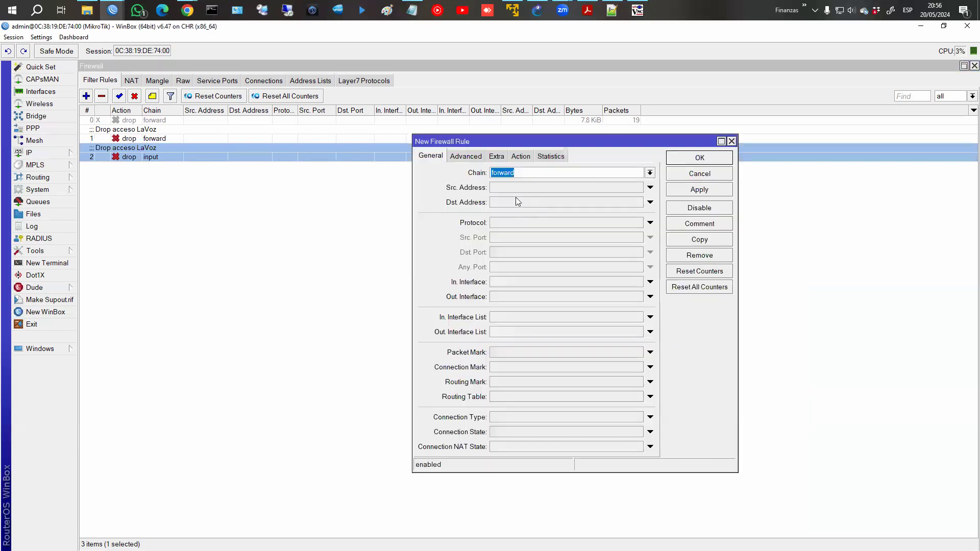
# Give the new forward rule an Advanced content match of netflix and a drop action, then apply.
pyautogui.click(465, 156)
pyautogui.click(512, 227)
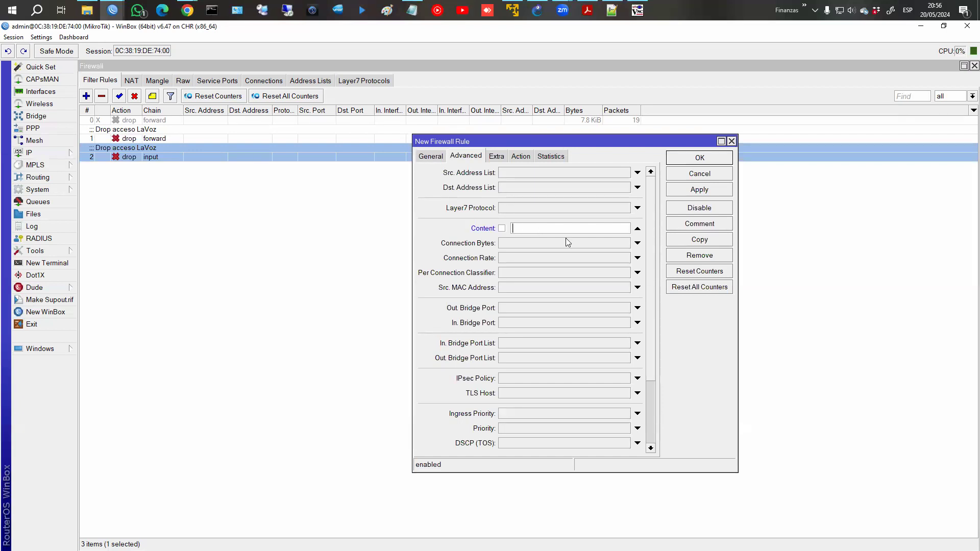
pyautogui.write('netf')
pyautogui.write('liz')
pyautogui.write('x')
pyautogui.click(519, 156)
pyautogui.click(518, 173)
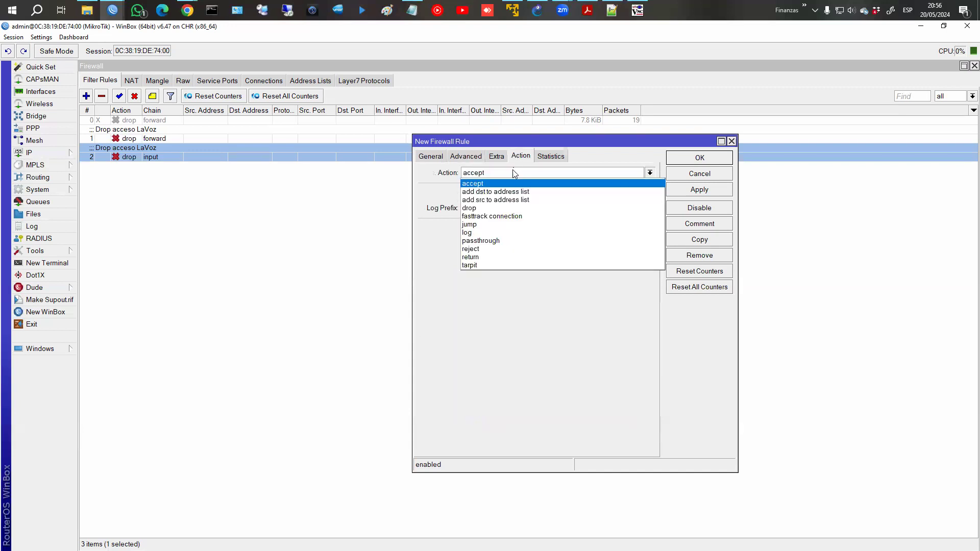
pyautogui.click(518, 210)
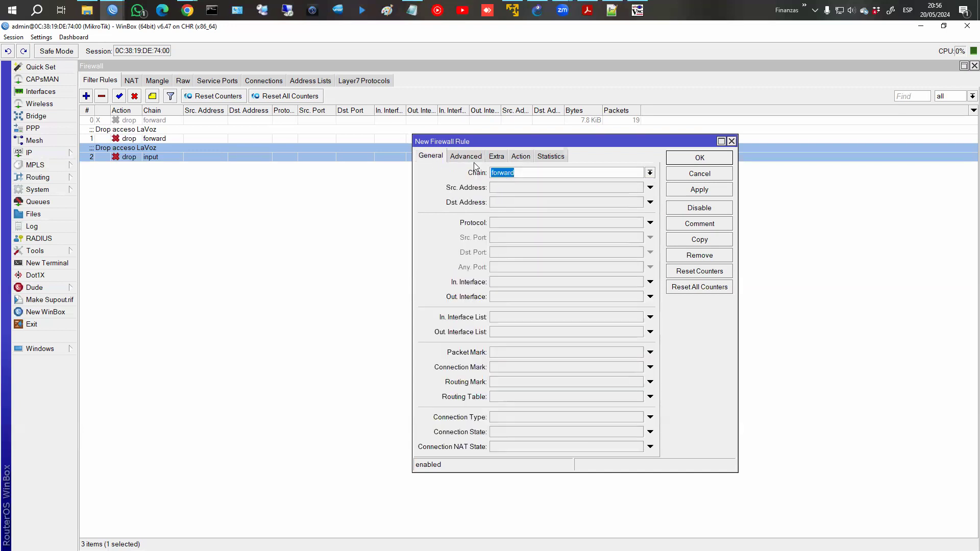
pyautogui.click(466, 158)
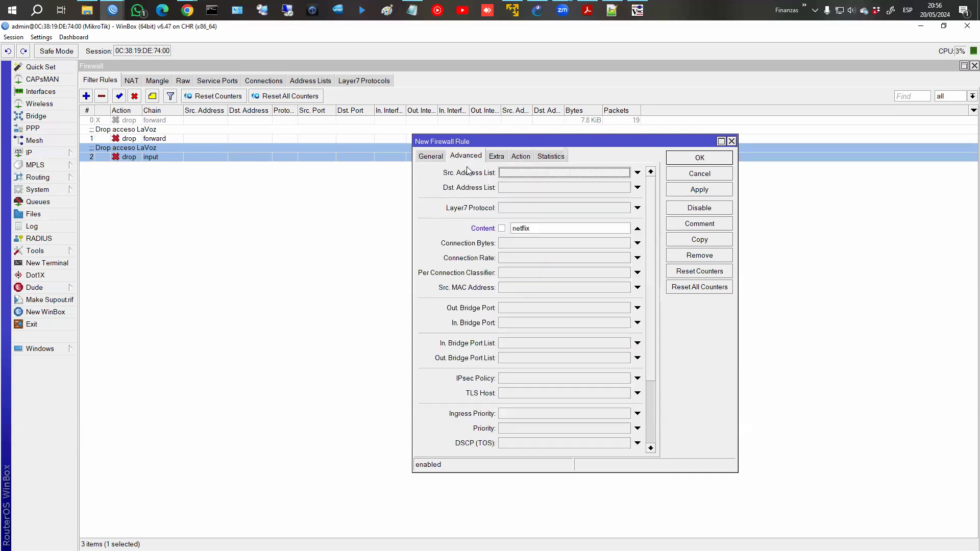
pyautogui.click(693, 192)
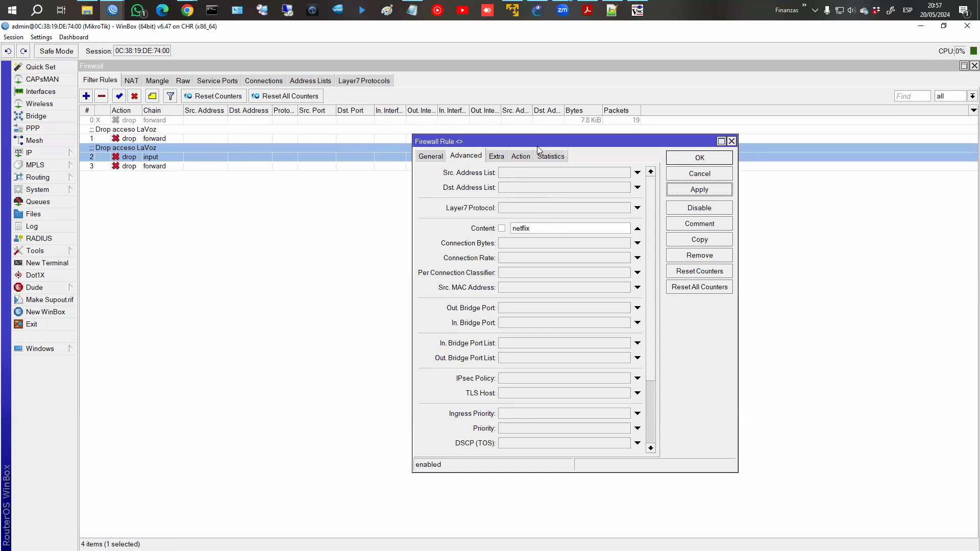
# Review the rule's action, general and advanced settings, then close it with OK.
pyautogui.click(521, 156)
pyautogui.click(421, 159)
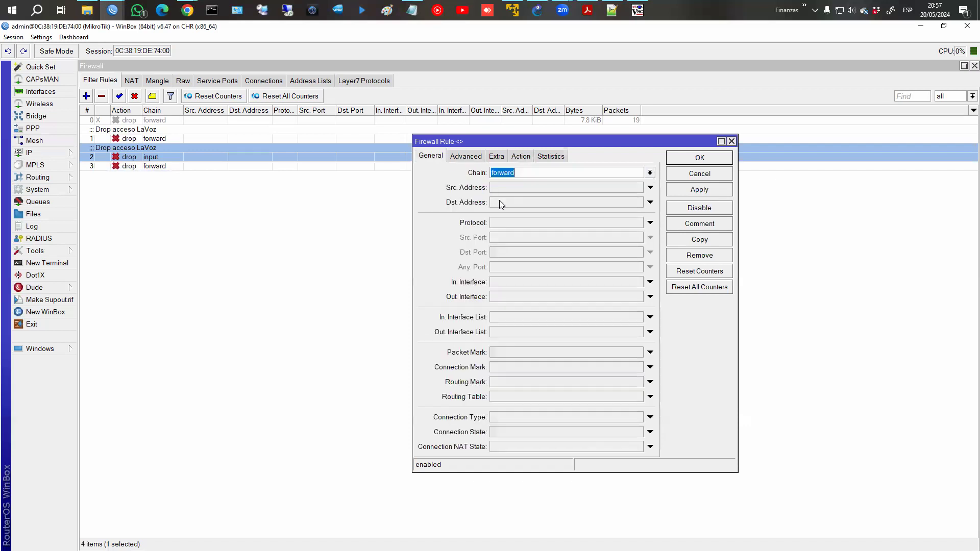
pyautogui.click(476, 157)
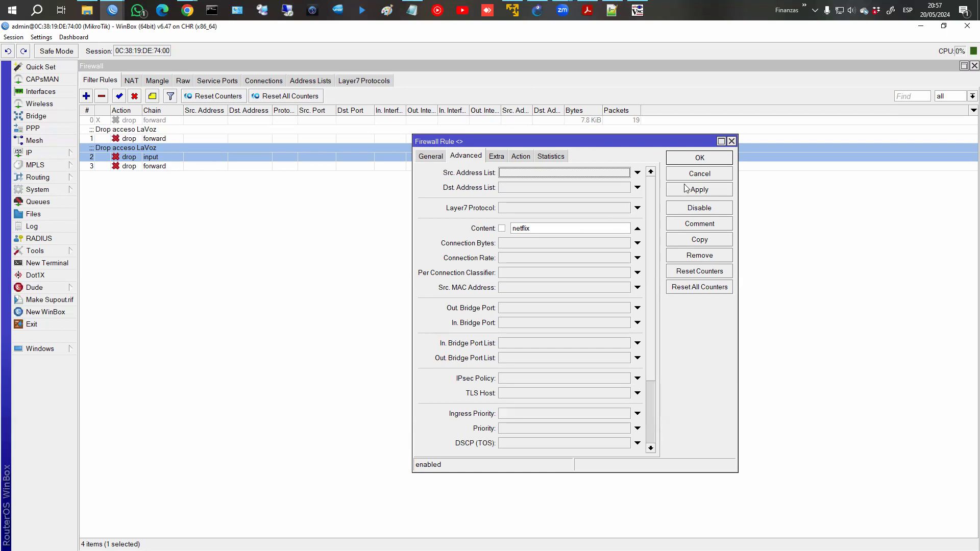
pyautogui.click(690, 161)
# Show the Mangle list and inspect its two prerouting mark rules, starting with UDP port 53.
pyautogui.click(170, 82)
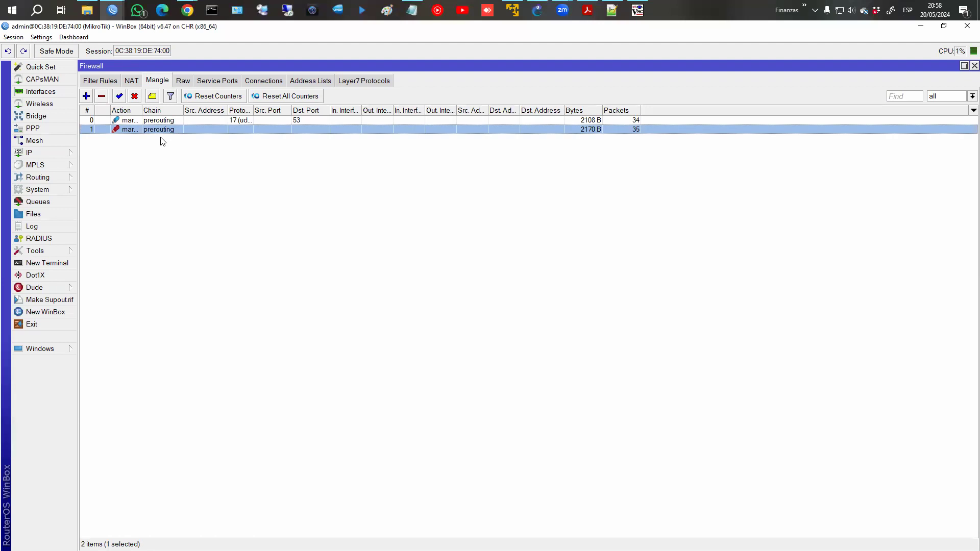
pyautogui.click(167, 120)
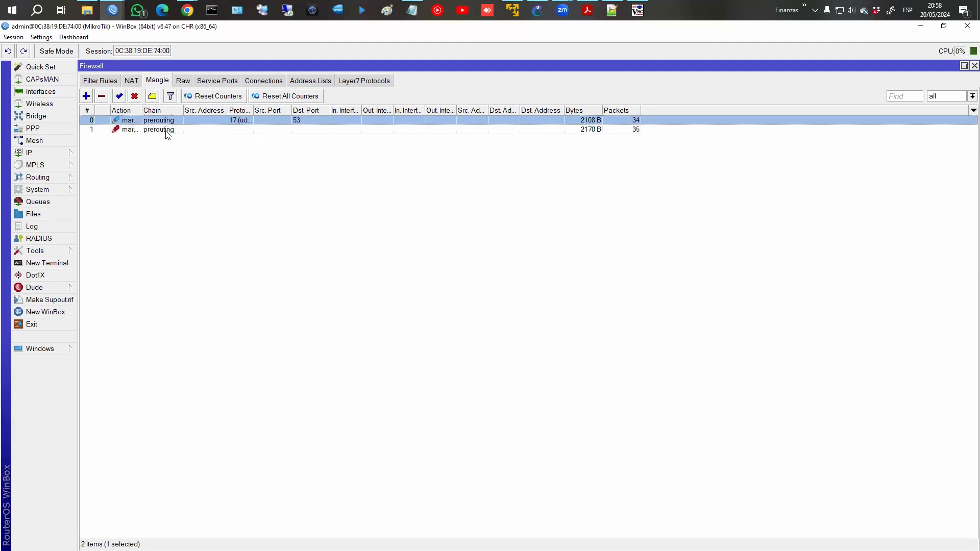
pyautogui.click(168, 130)
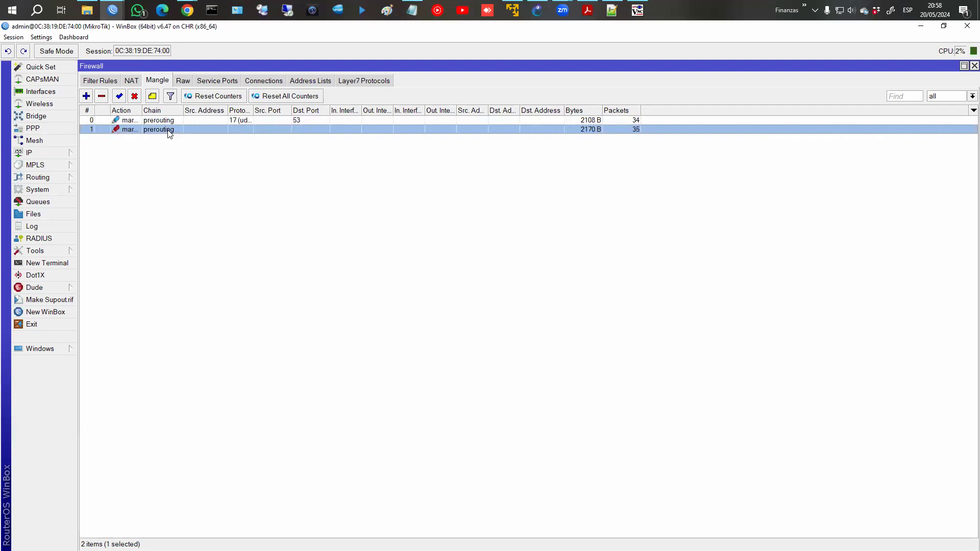